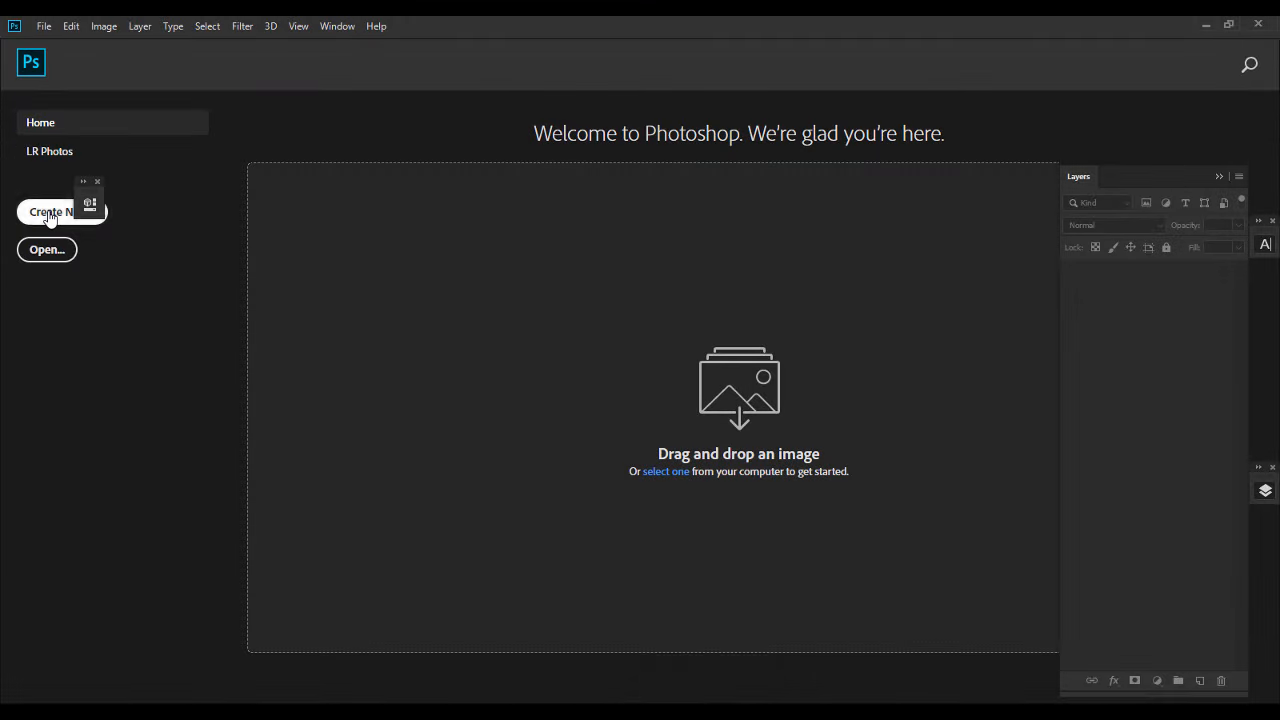
Create a new 1080 x 1080 pixel document at 300 pixels/inch in RGB Color with white background contents.
{"action": "left_click", "coordinate": [50, 217]}
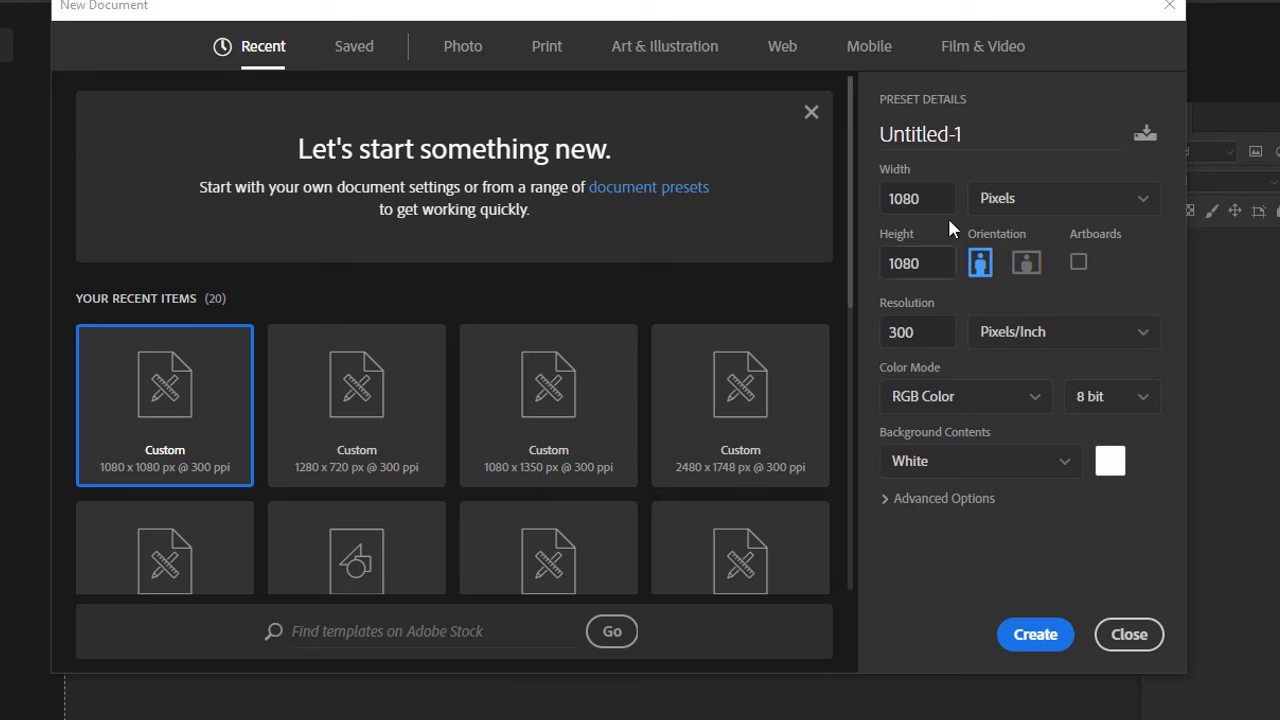
{"action": "left_click", "coordinate": [1065, 205]}
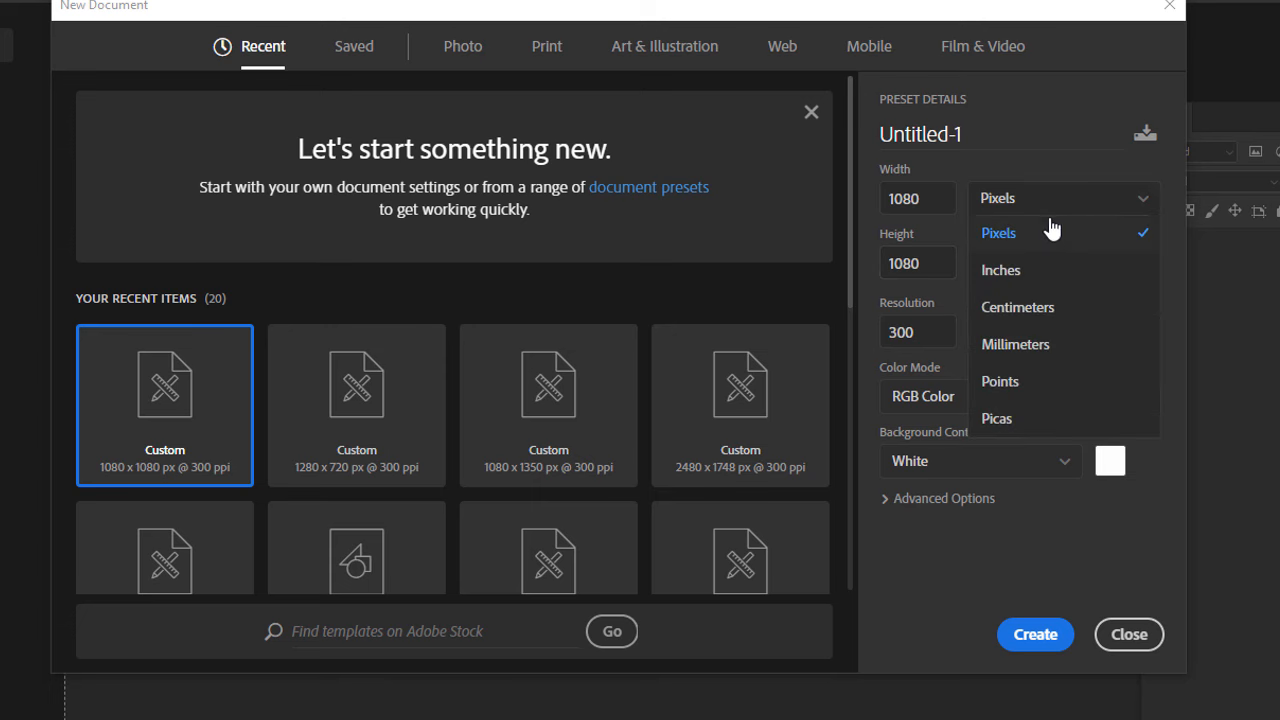
{"action": "left_click", "coordinate": [1052, 232]}
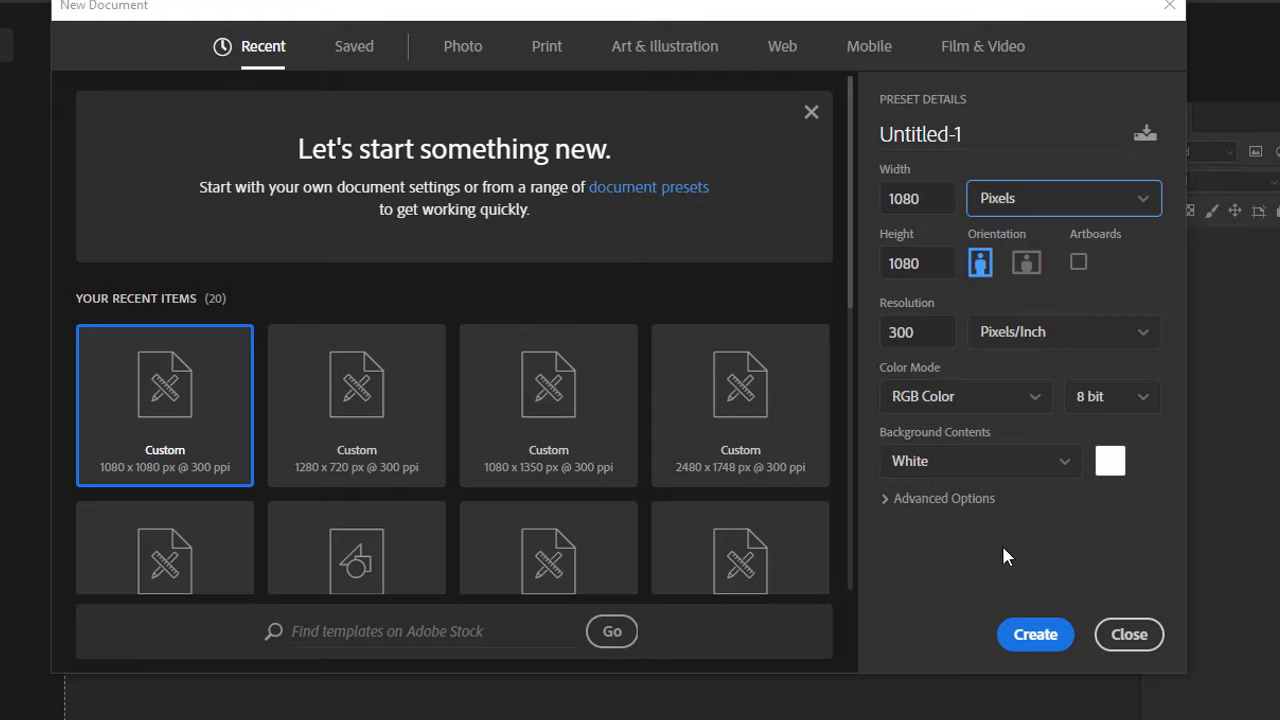
{"action": "left_click", "coordinate": [1020, 625]}
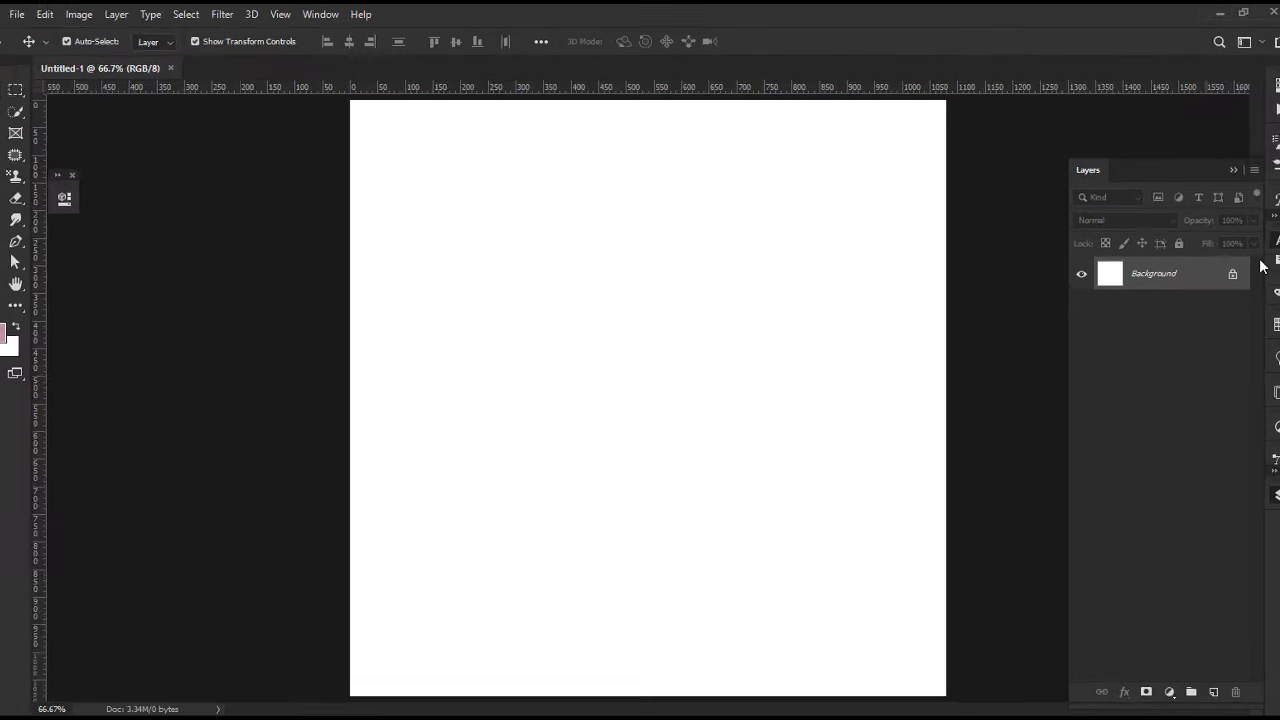
Add a Gradient fill layer above the background and open its gradient for editing.
{"action": "left_click", "coordinate": [1233, 170]}
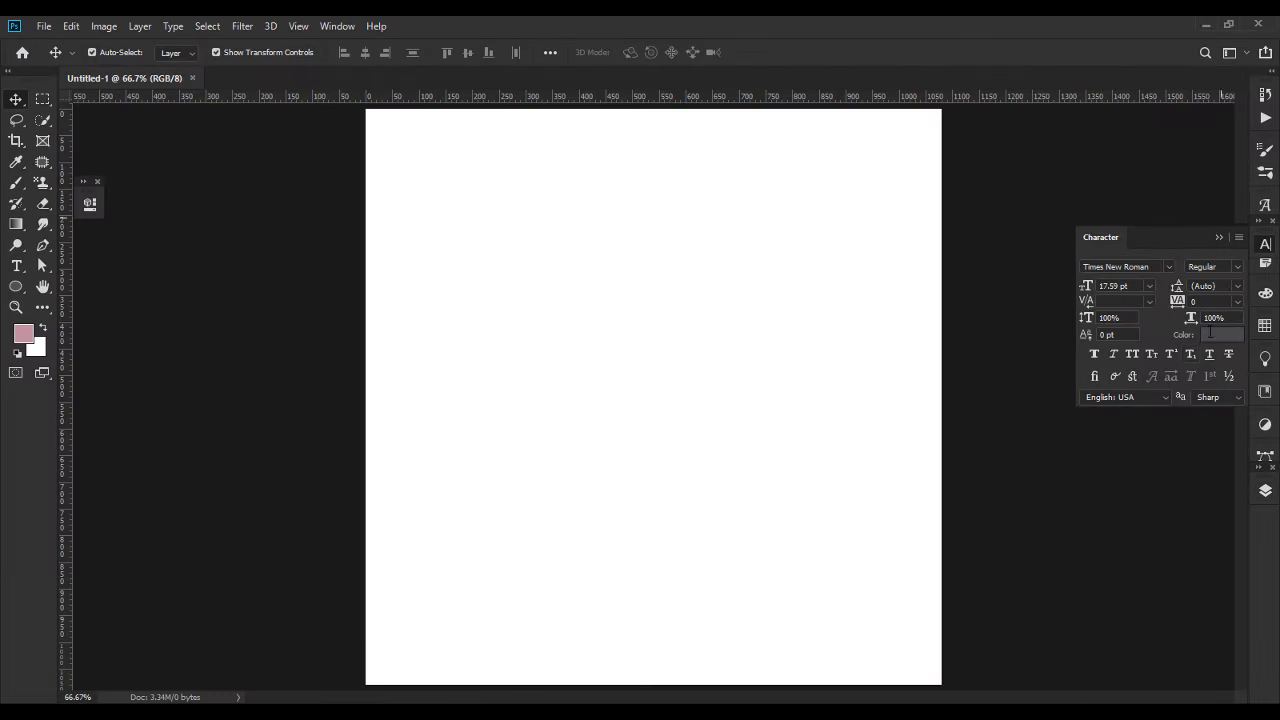
{"action": "left_click", "coordinate": [1264, 492]}
{"action": "left_click", "coordinate": [1157, 682]}
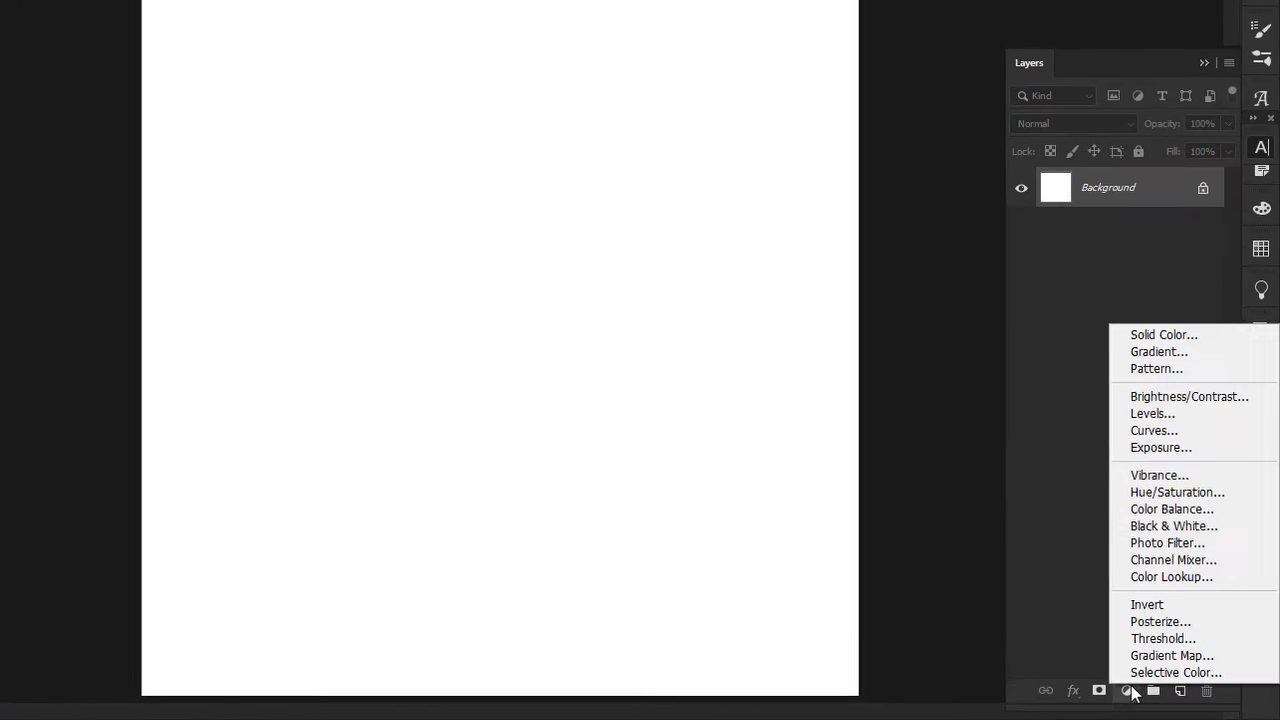
{"action": "left_click", "coordinate": [1149, 355]}
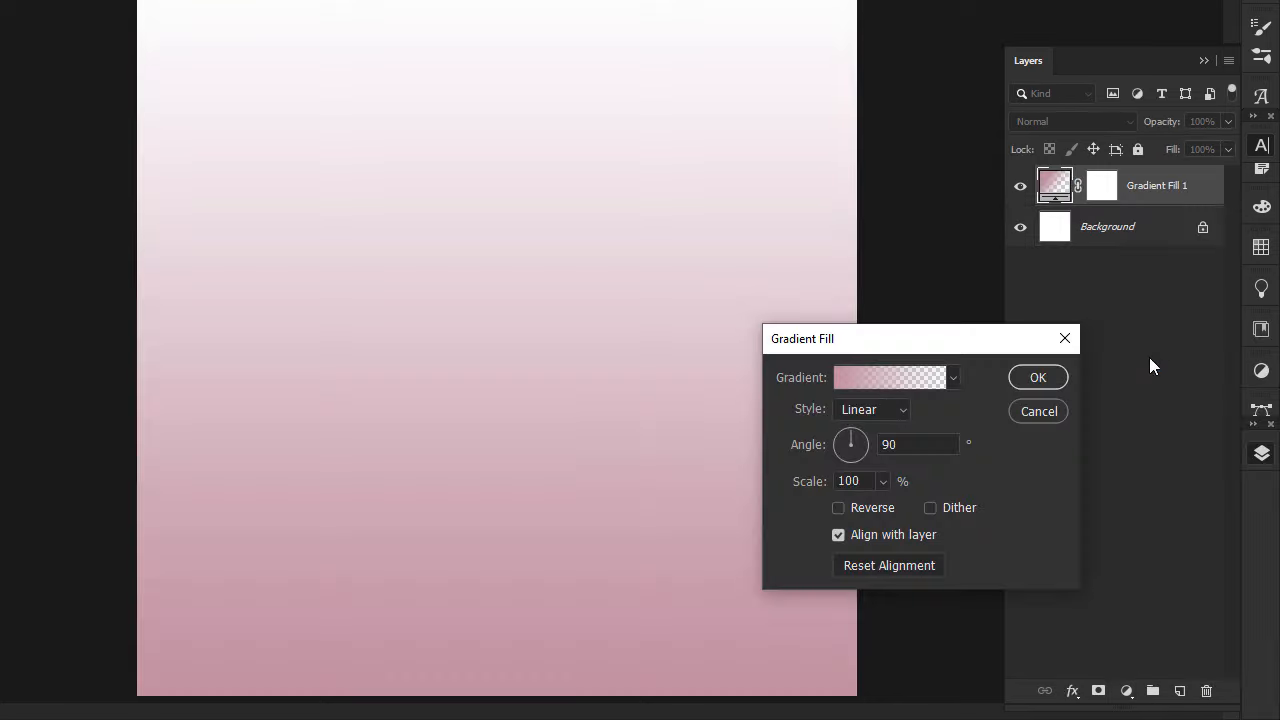
{"action": "left_click", "coordinate": [866, 379]}
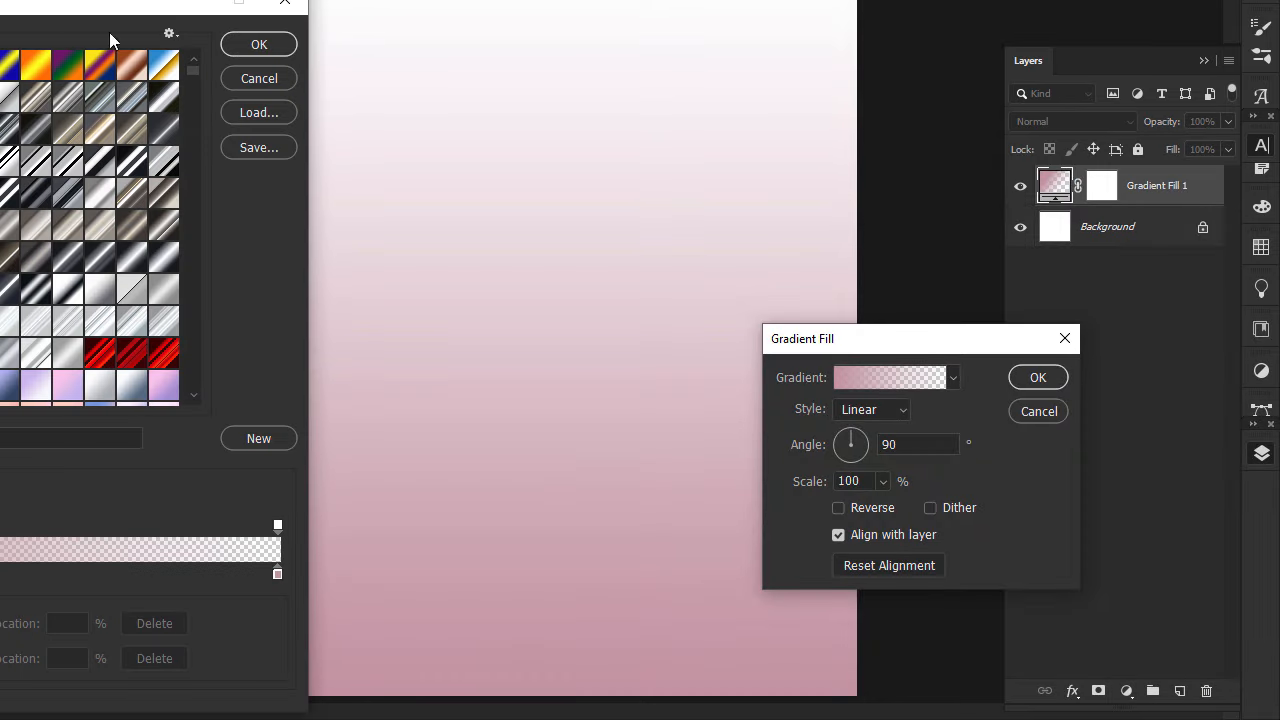
{"action": "left_click_drag", "start_coordinate": [75, 8], "coordinate": [327, 0]}
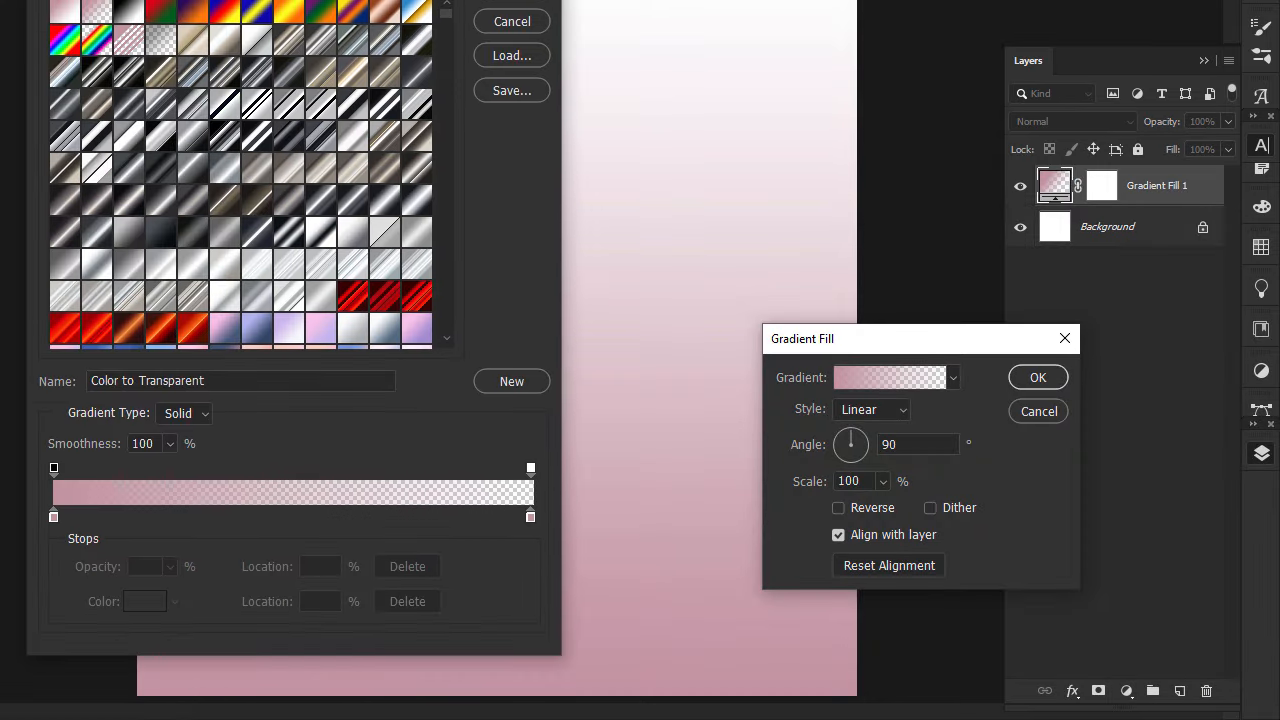
Set the gradient's starting colour stop at 0% to ffe673.
{"action": "double_click", "coordinate": [53, 518]}
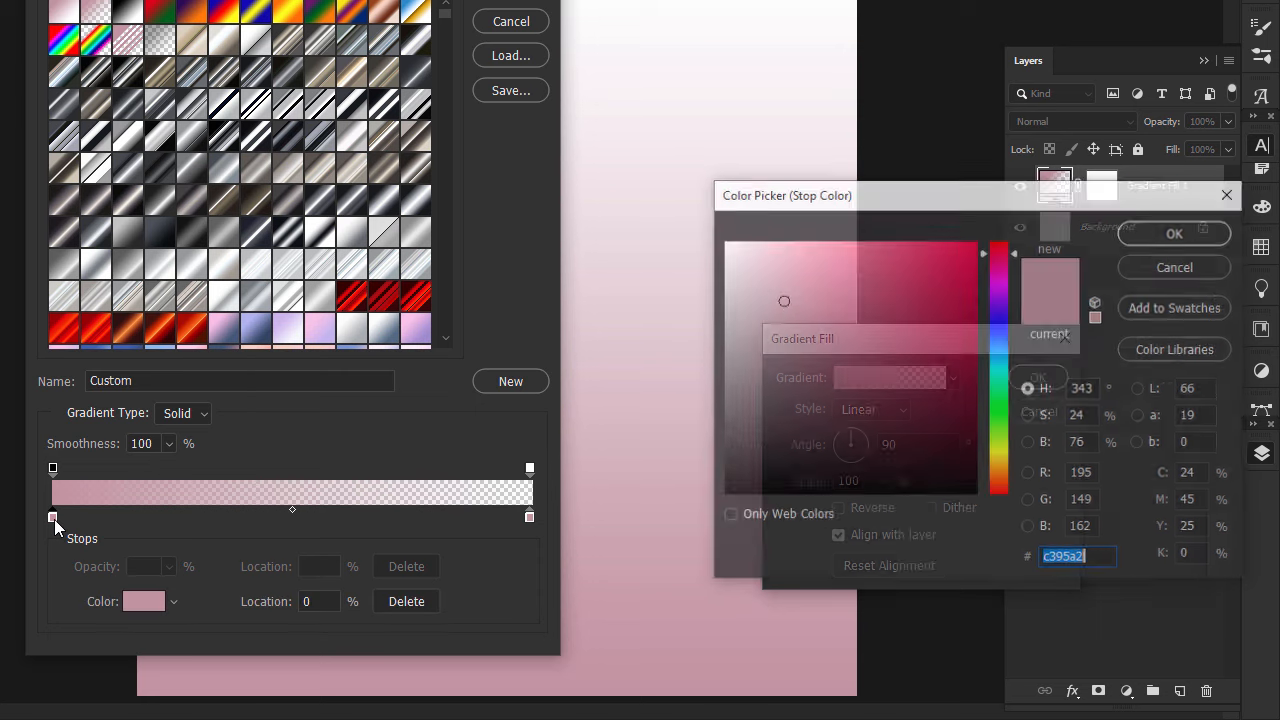
{"action": "left_click_drag", "start_coordinate": [1037, 200], "coordinate": [657, 153]}
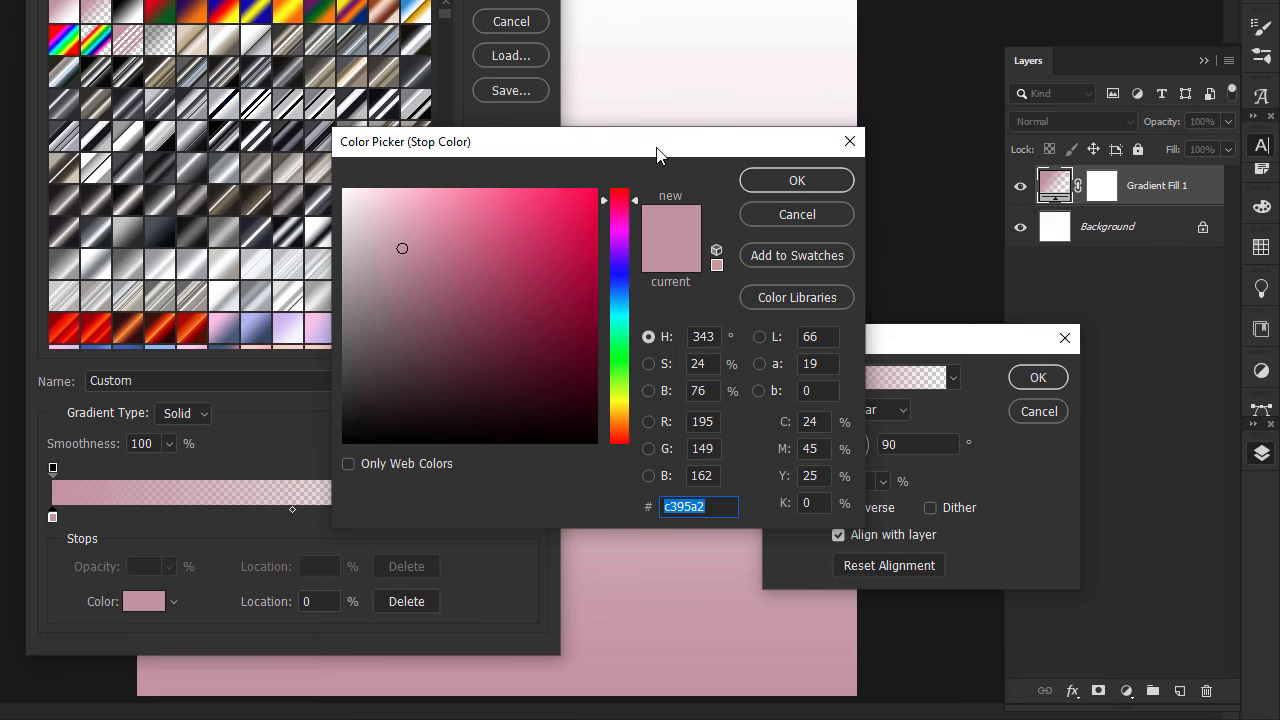
{"action": "type", "text": "ffe"}
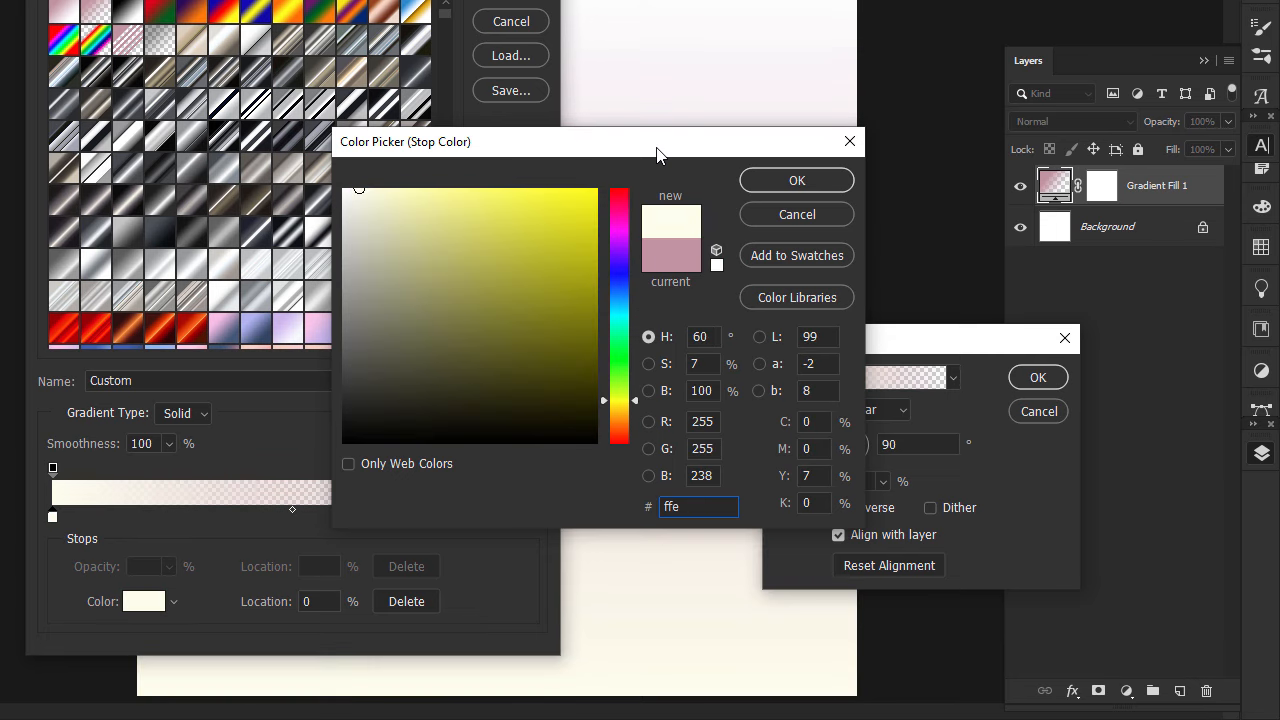
{"action": "type", "text": "673"}
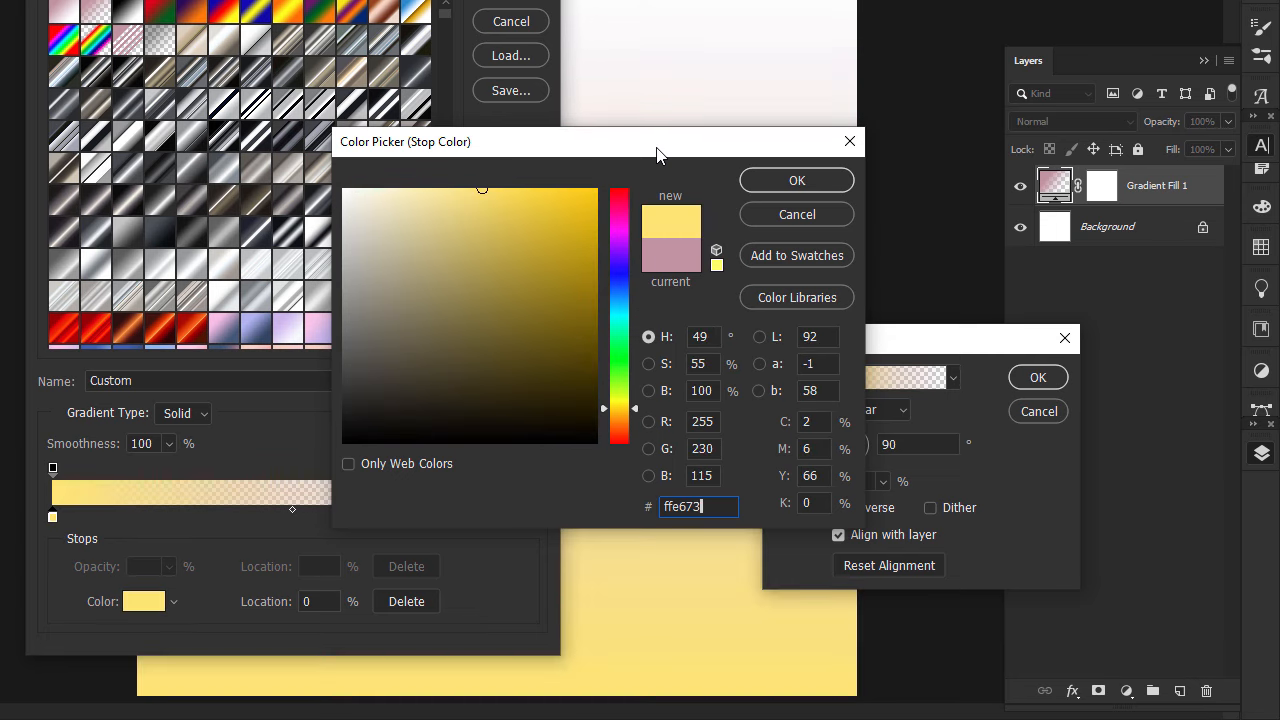
{"action": "left_click", "coordinate": [799, 182]}
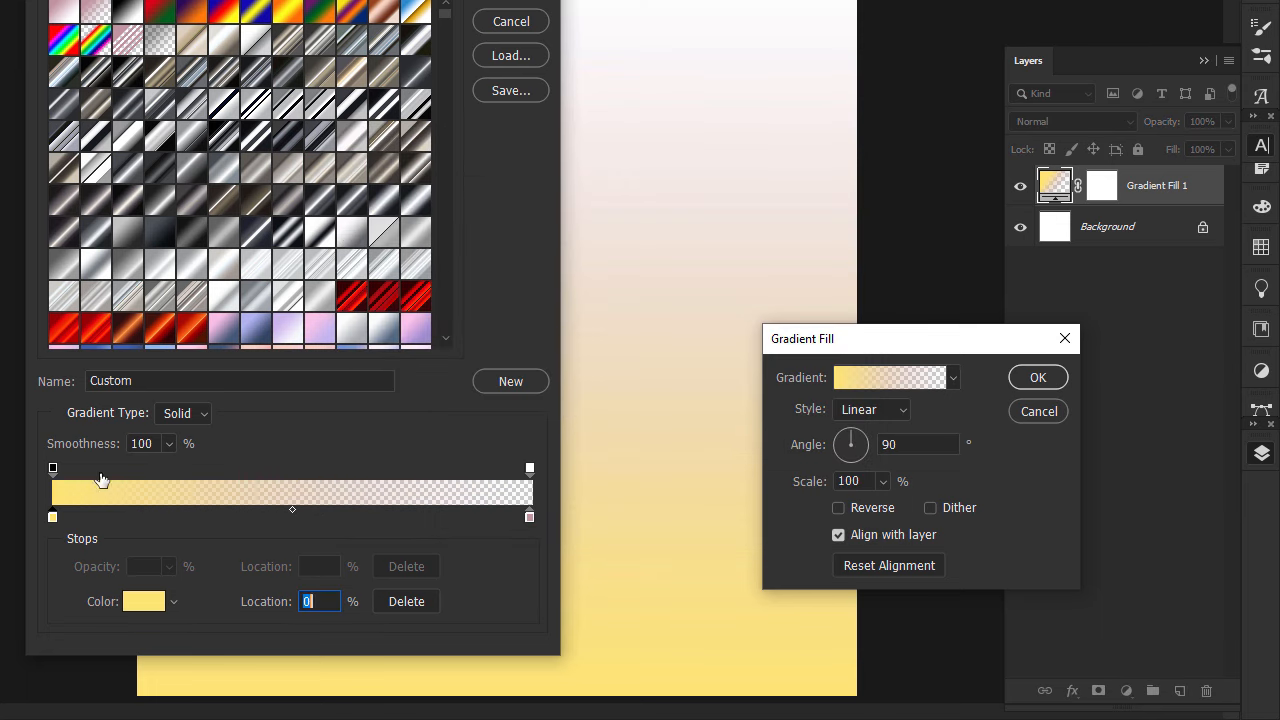
Add a gradient colour stop at 32% and set its colour to ffed97.
{"action": "left_click_drag", "start_coordinate": [112, 518], "coordinate": [207, 533]}
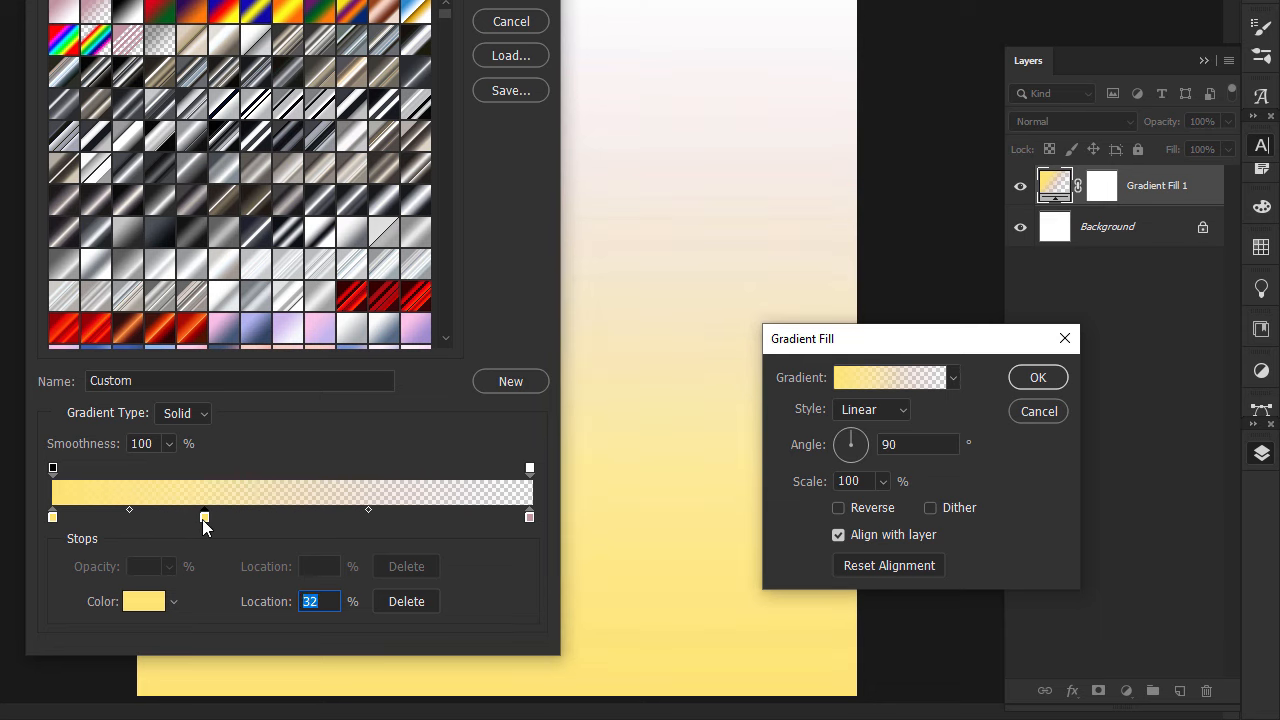
{"action": "double_click", "coordinate": [204, 517]}
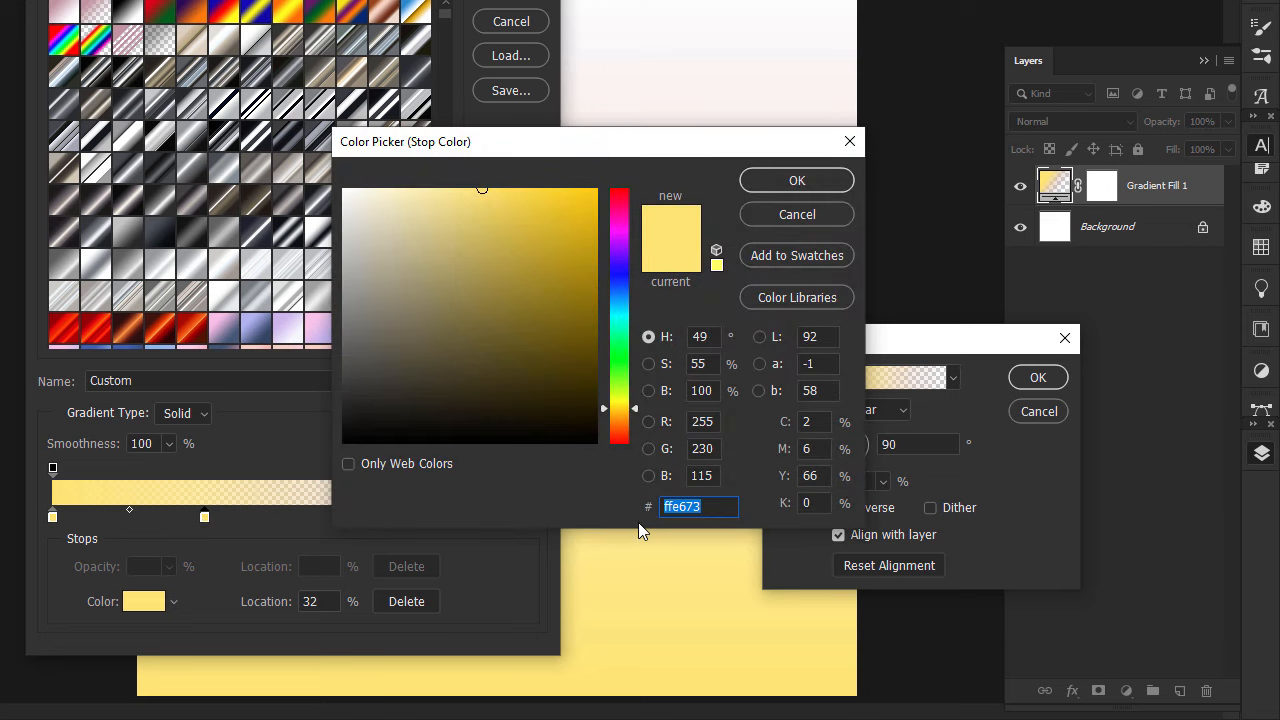
{"action": "type", "text": "ff"}
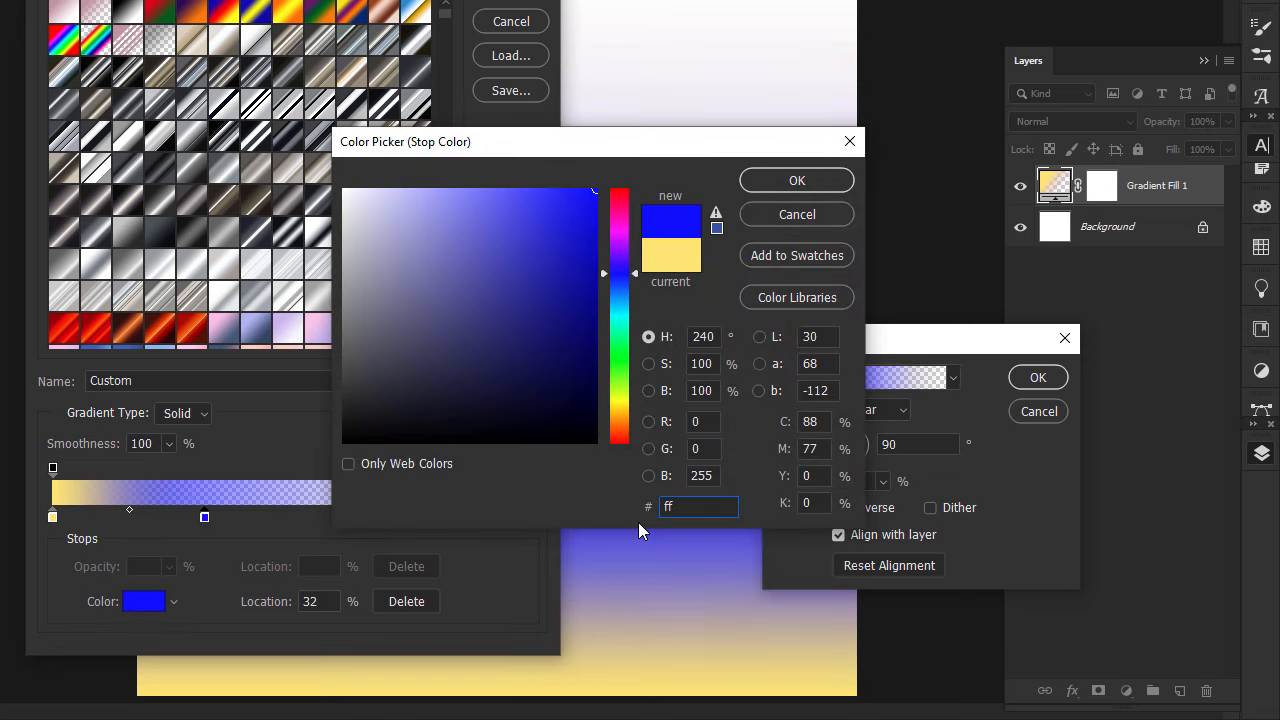
{"action": "type", "text": "ed"}
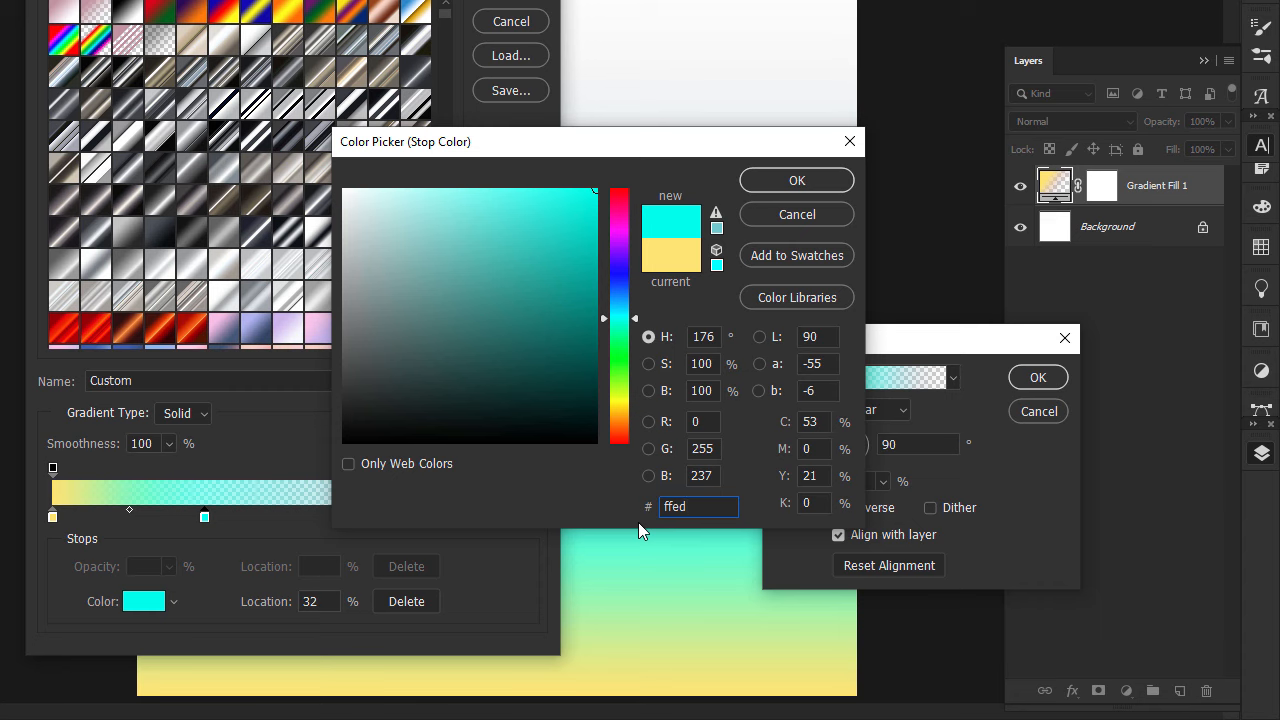
{"action": "type", "text": "97"}
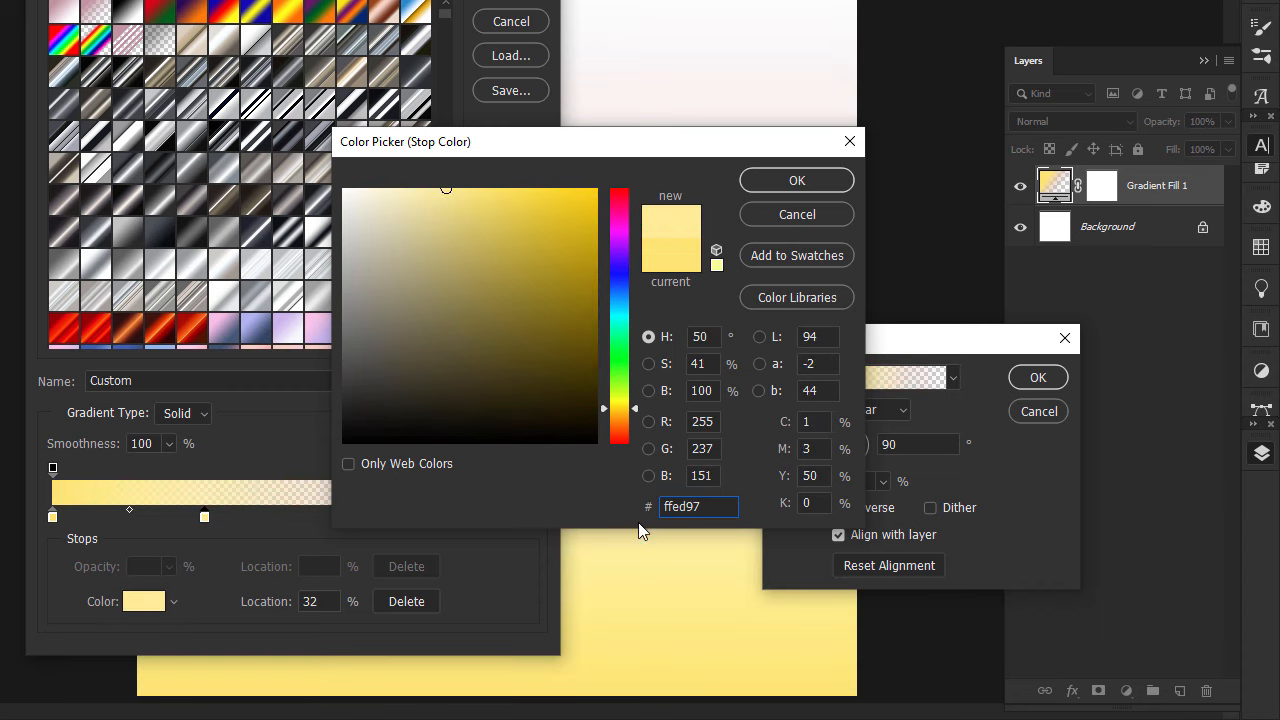
{"action": "left_click", "coordinate": [797, 183]}
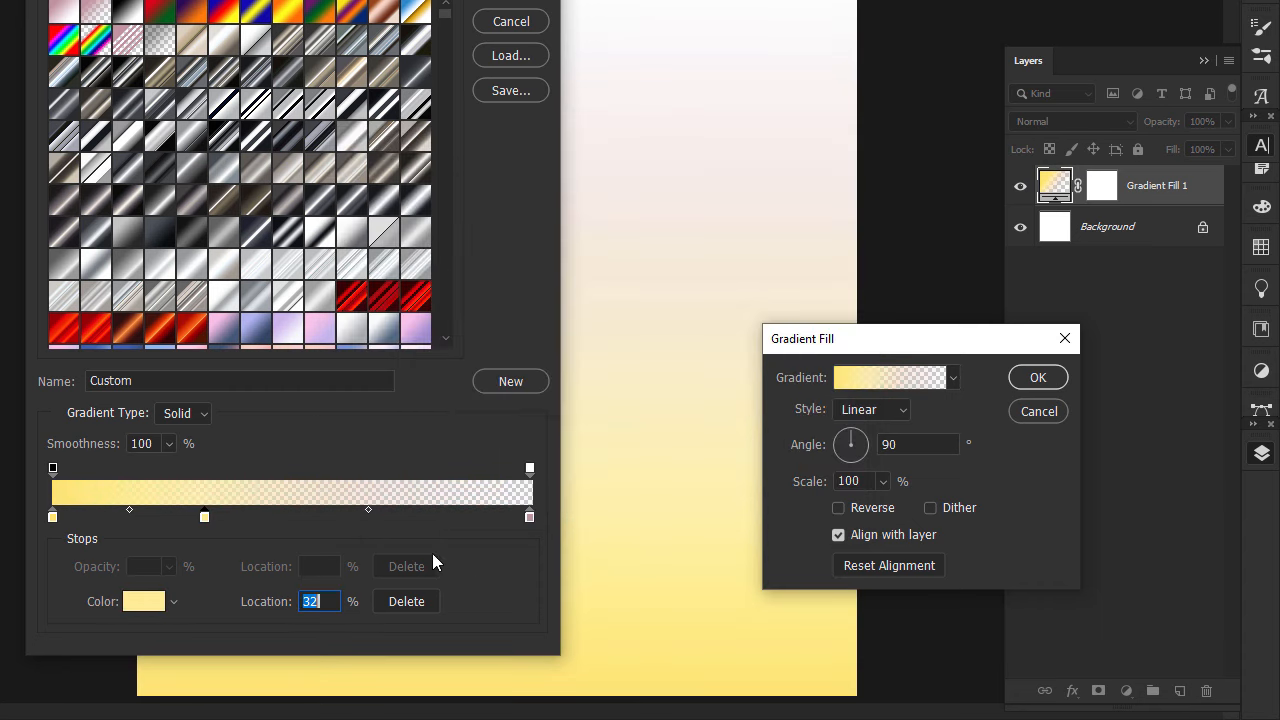
Add a gradient colour stop at 49% and set its colour to fff5c7.
{"action": "left_click_drag", "start_coordinate": [362, 520], "coordinate": [287, 520]}
{"action": "double_click", "coordinate": [287, 520]}
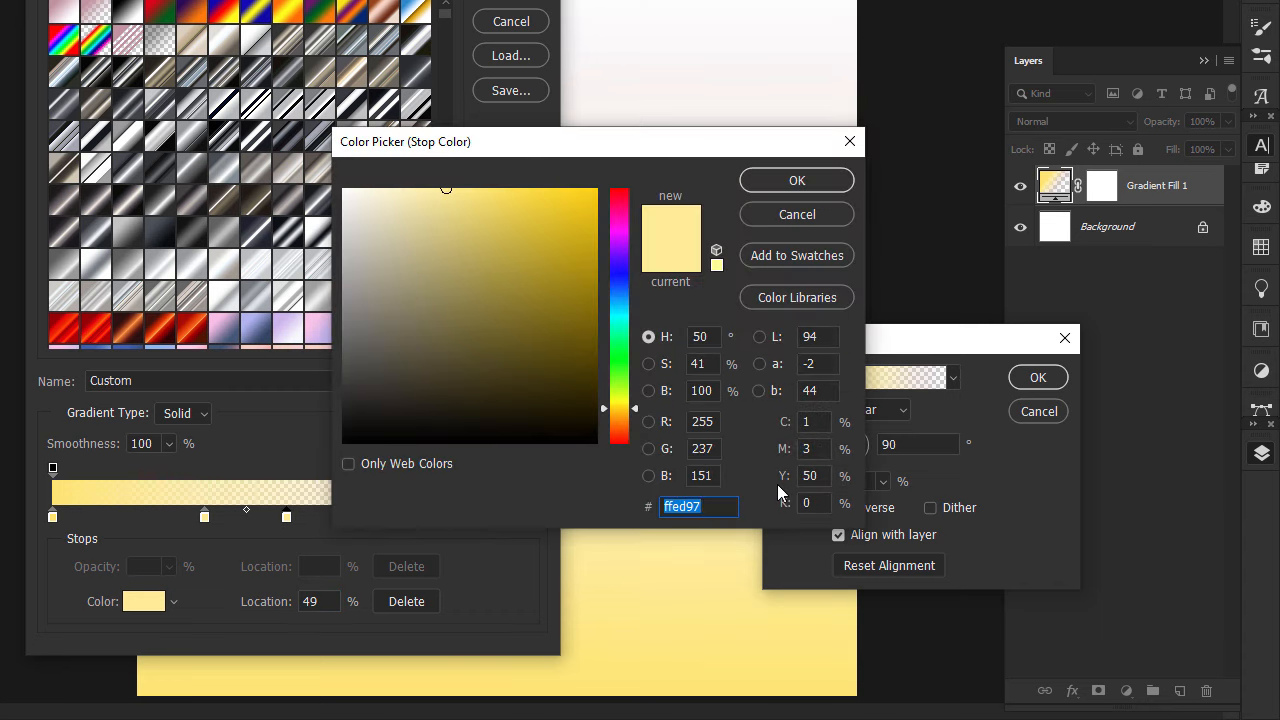
{"action": "type", "text": "ff"}
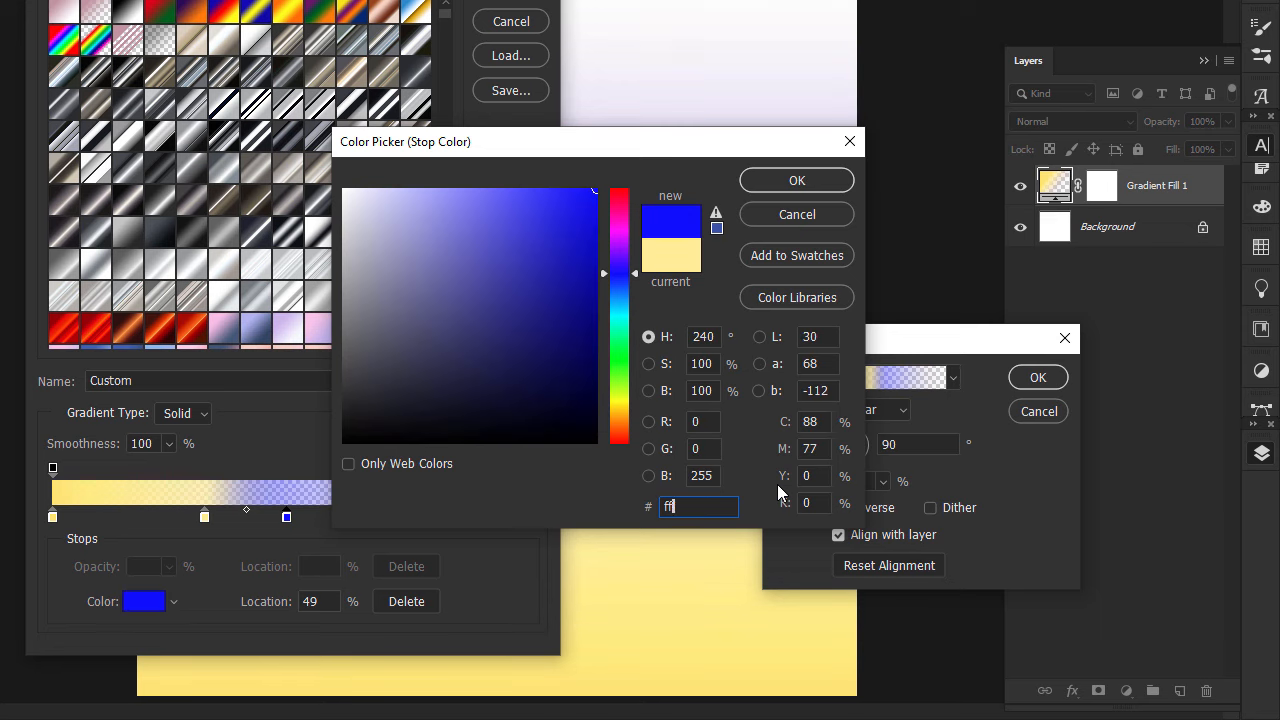
{"action": "type", "text": "f"}
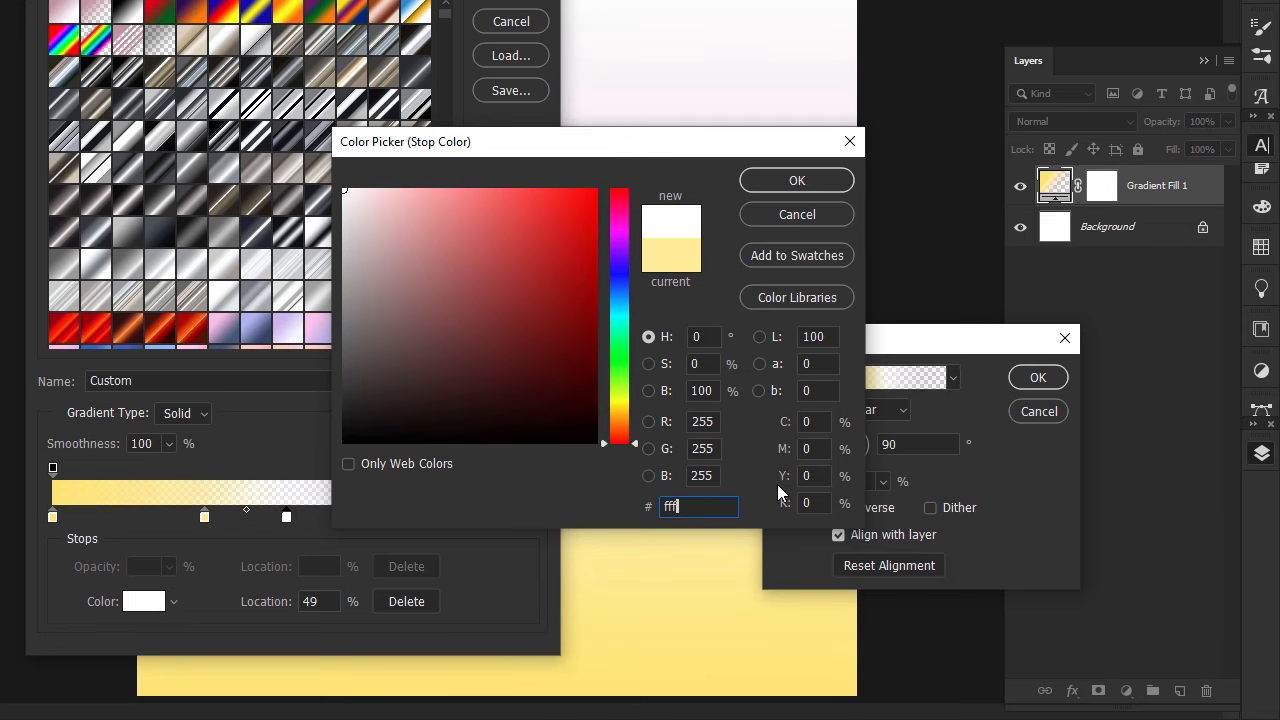
{"action": "type", "text": "5"}
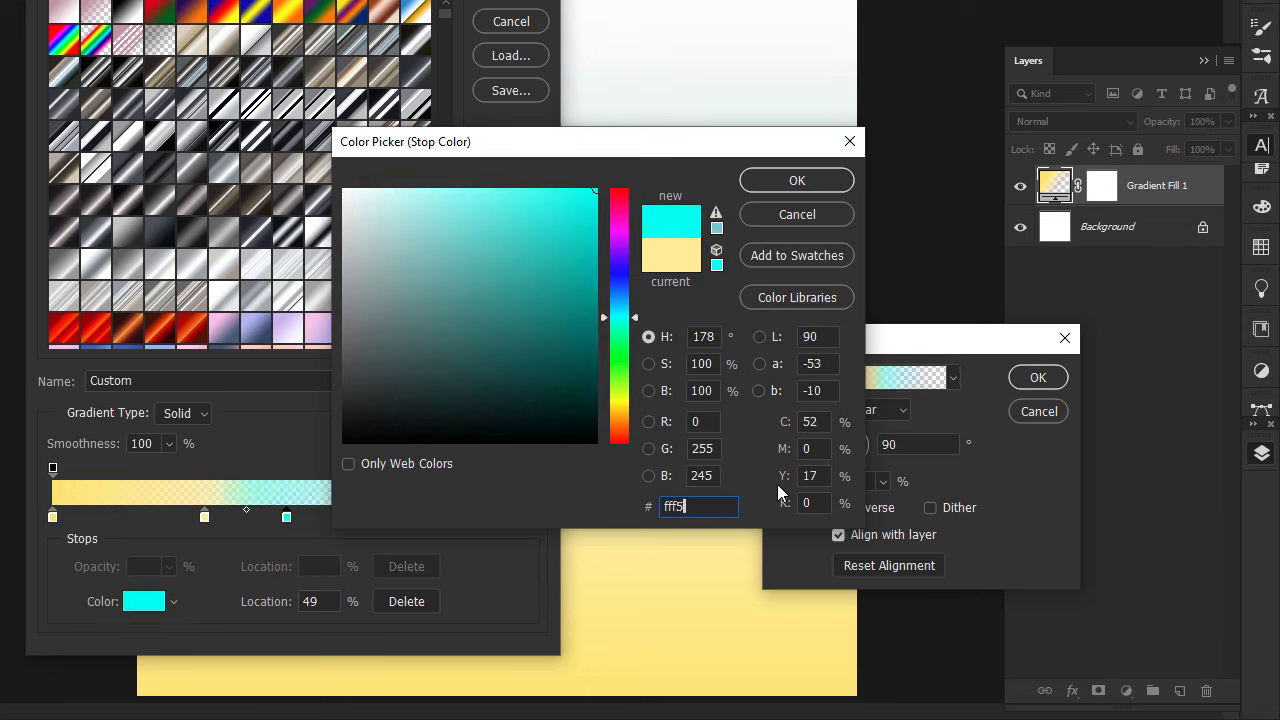
{"action": "type", "text": "c7"}
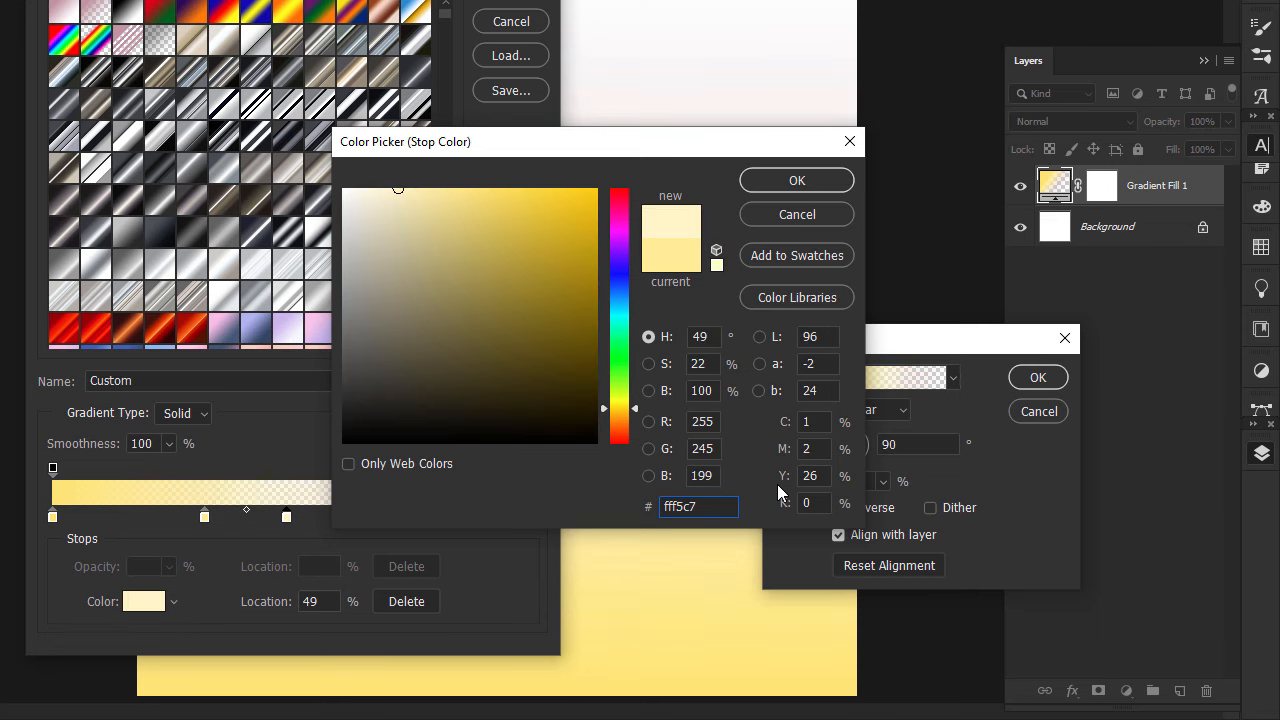
{"action": "left_click", "coordinate": [826, 182]}
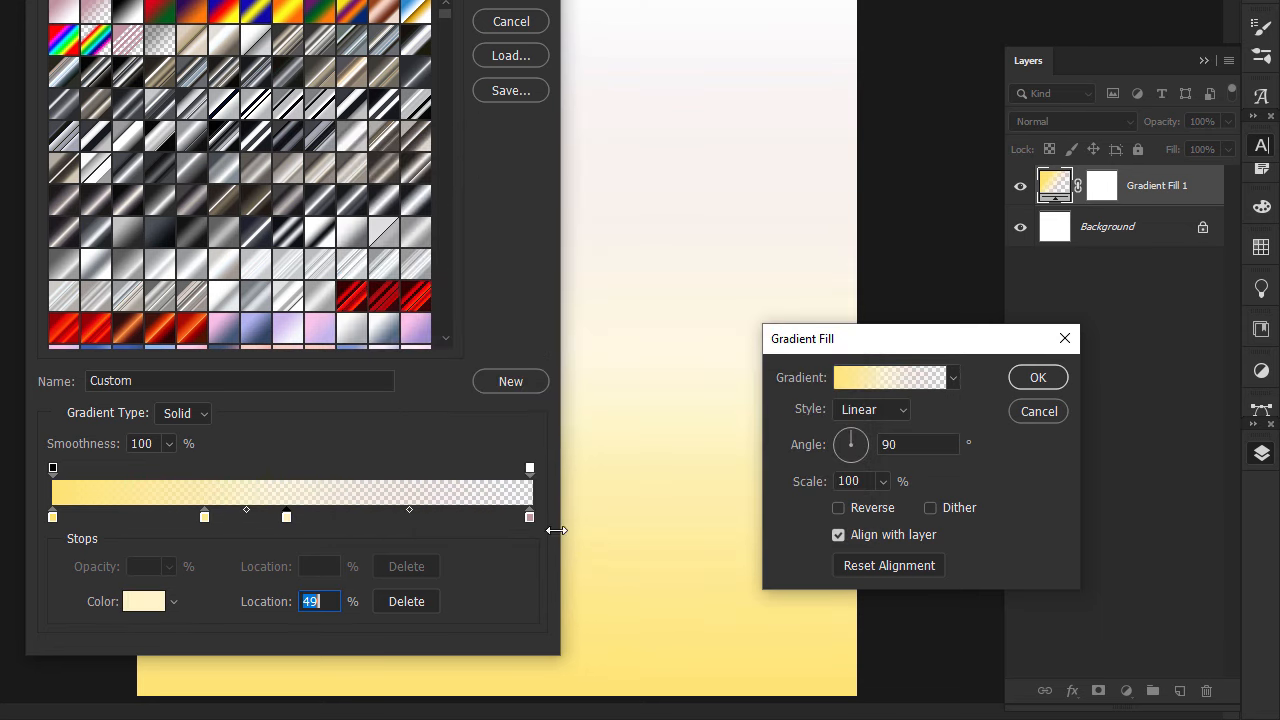
Set the gradient's end opacity stop to 100% and its end colour stop to ffffff.
{"action": "left_click", "coordinate": [530, 467]}
{"action": "type", "text": "100"}
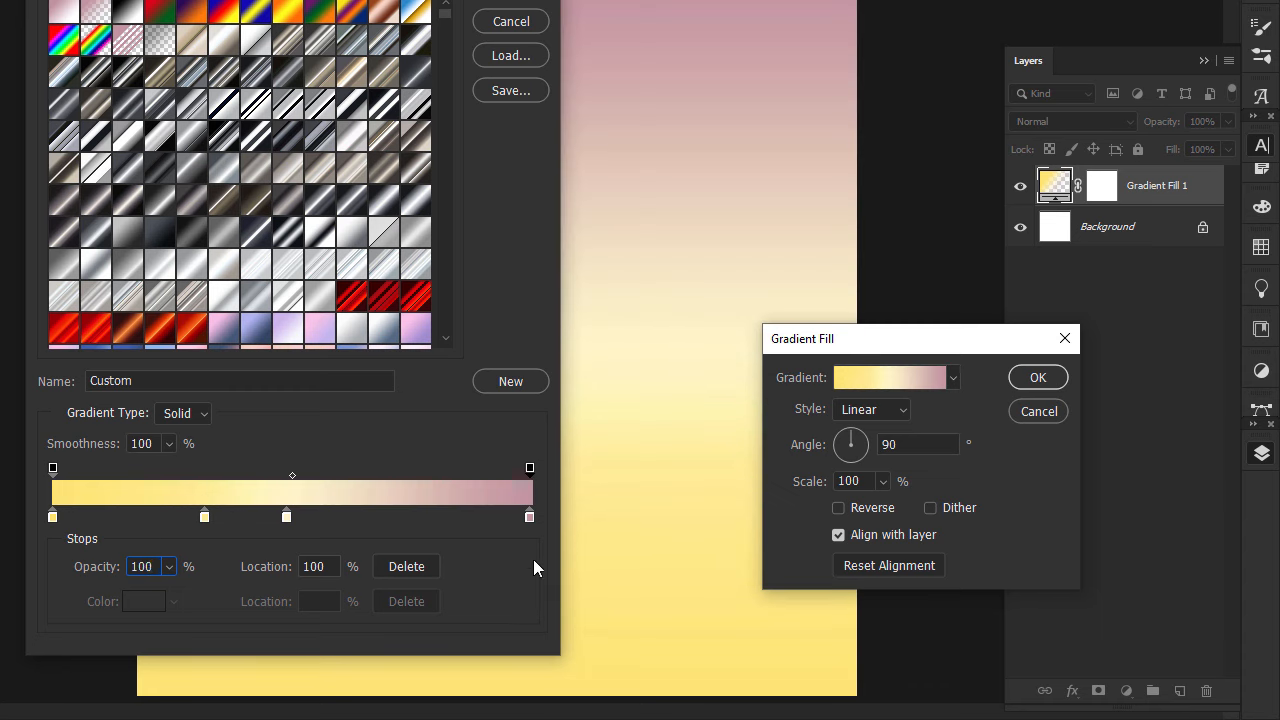
{"action": "double_click", "coordinate": [529, 516]}
{"action": "type", "text": "ffffff"}
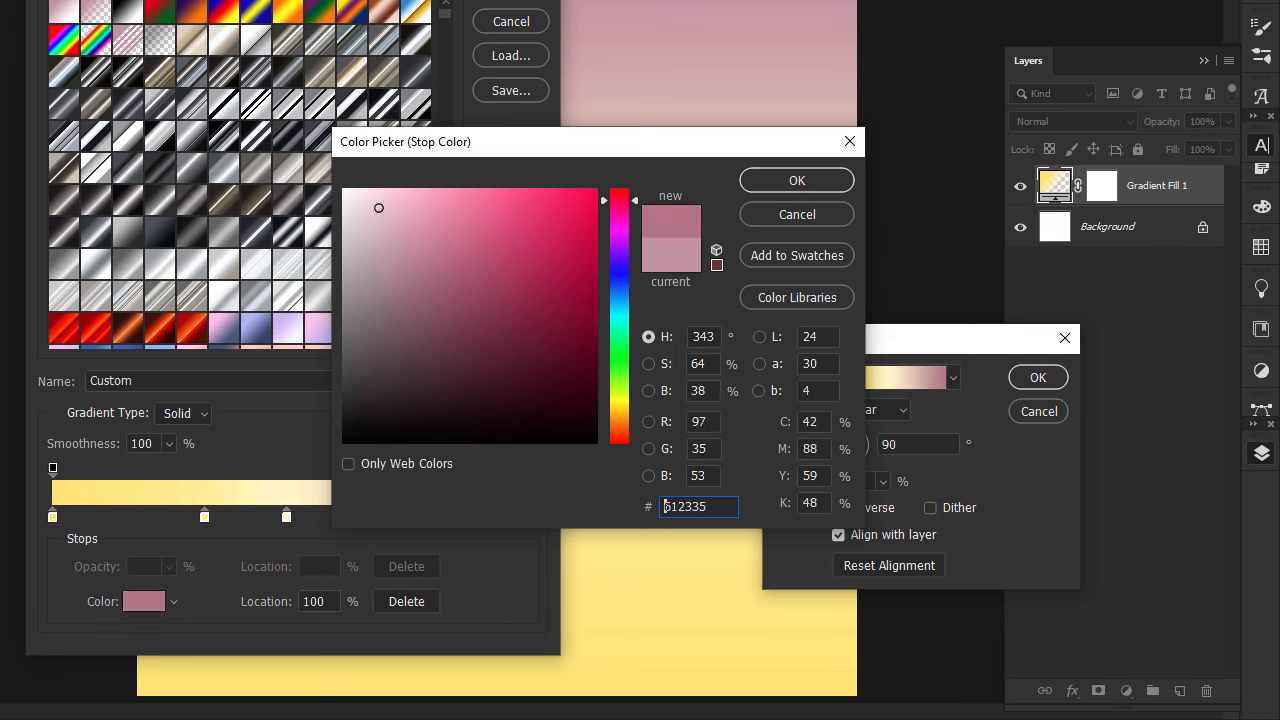
{"action": "key", "text": "Return"}
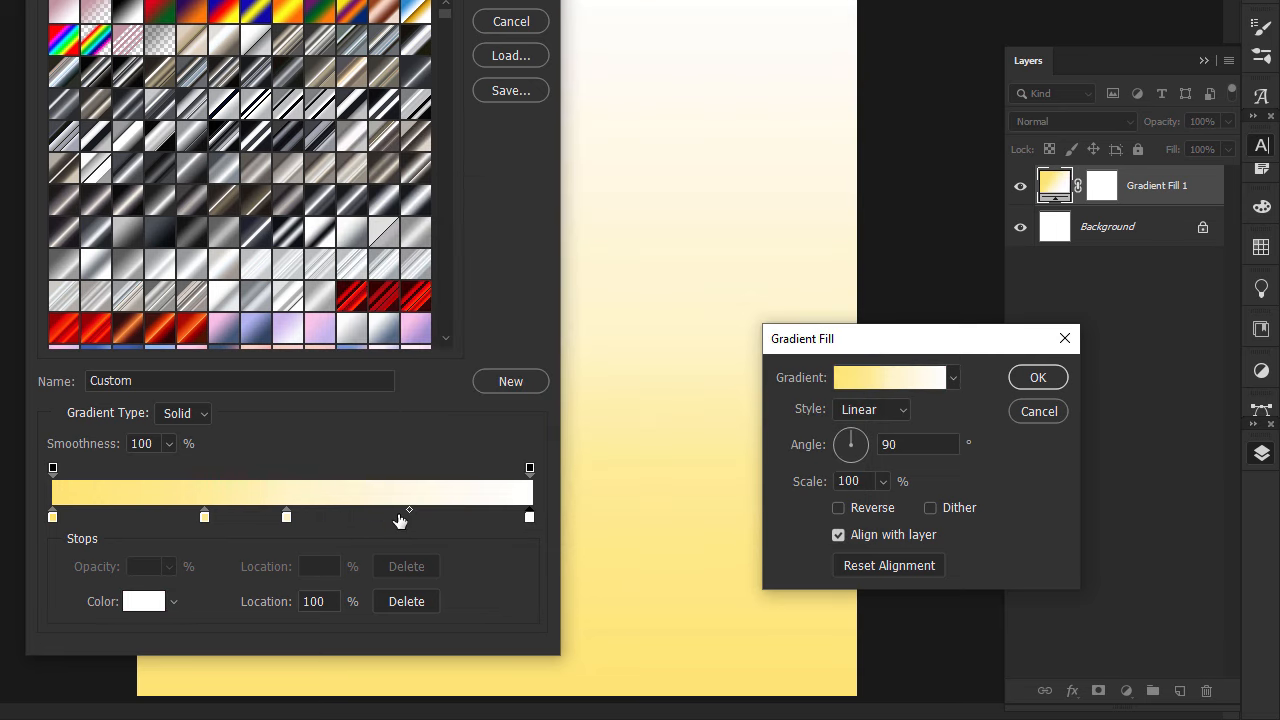
Add a white (ffffff) gradient colour stop at 75% and apply the linear gradient fill at 90°.
{"action": "mouse_move", "coordinate": [410, 508]}
{"action": "left_mouse_down"}
{"action": "mouse_move", "coordinate": [427, 511]}
{"action": "mouse_move", "coordinate": [392, 520]}
{"action": "mouse_move", "coordinate": [429, 520]}
{"action": "mouse_move", "coordinate": [416, 528]}
{"action": "left_mouse_up"}
{"action": "double_click", "coordinate": [414, 519]}
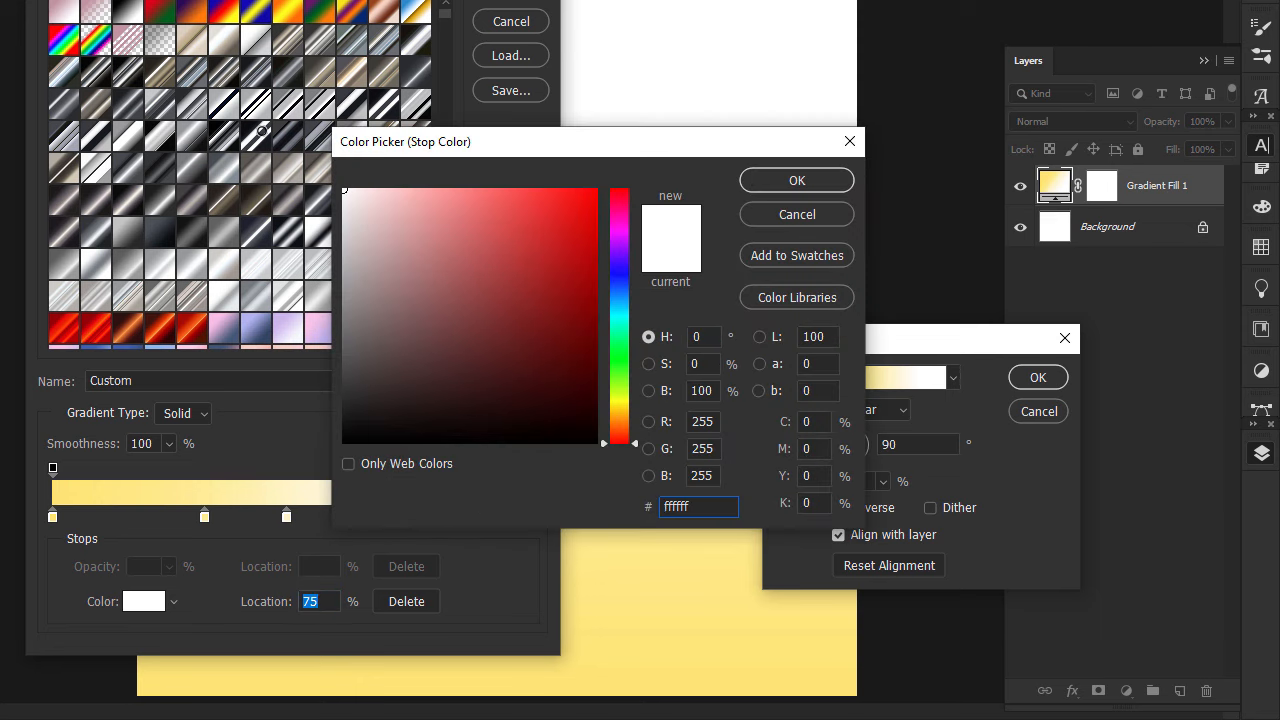
{"action": "key", "text": "Return"}
{"action": "key", "text": "Return"}
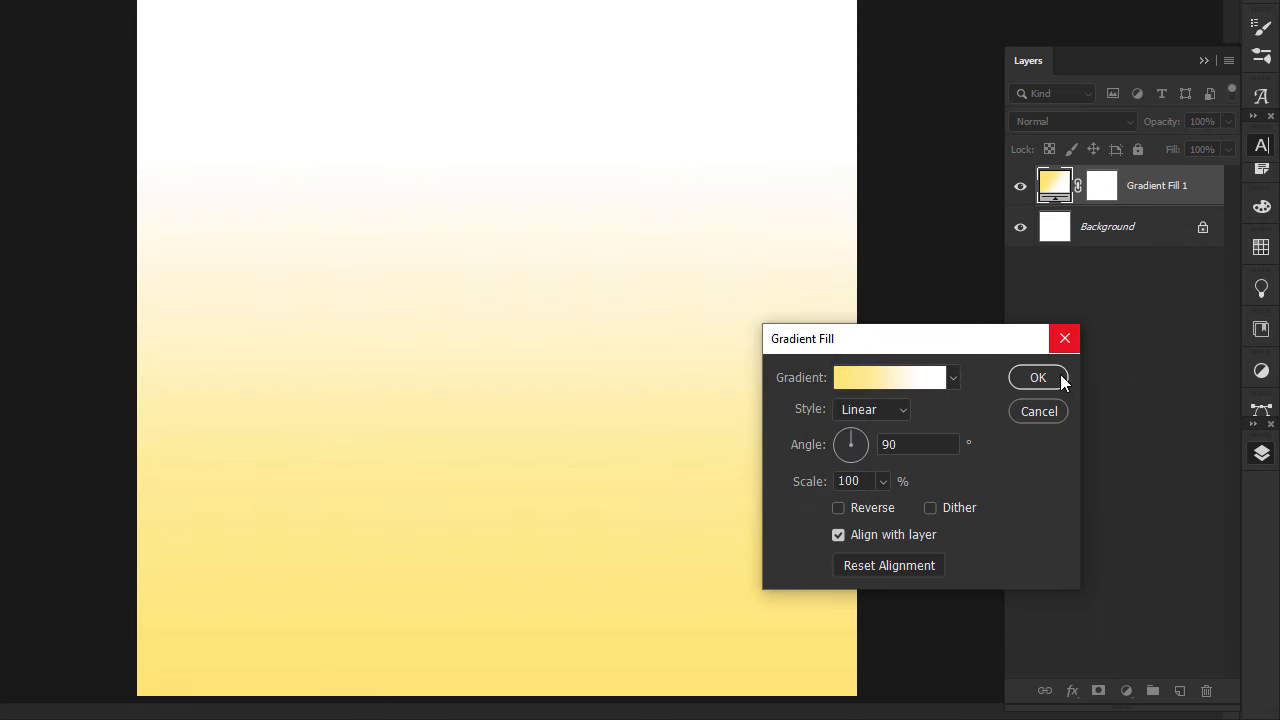
{"action": "left_click", "coordinate": [1060, 378]}
Delete the white Background layer beneath the gradient fill.
{"action": "left_click", "coordinate": [1118, 238]}
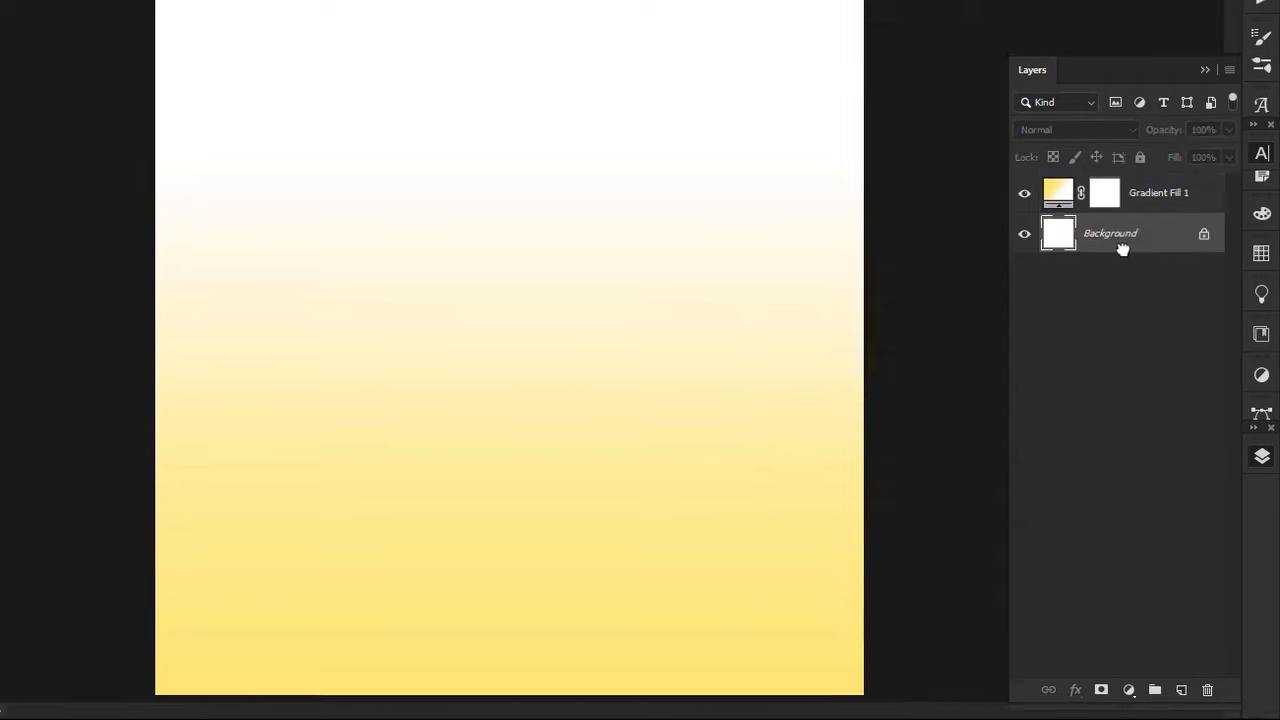
{"action": "key", "text": "Delete"}
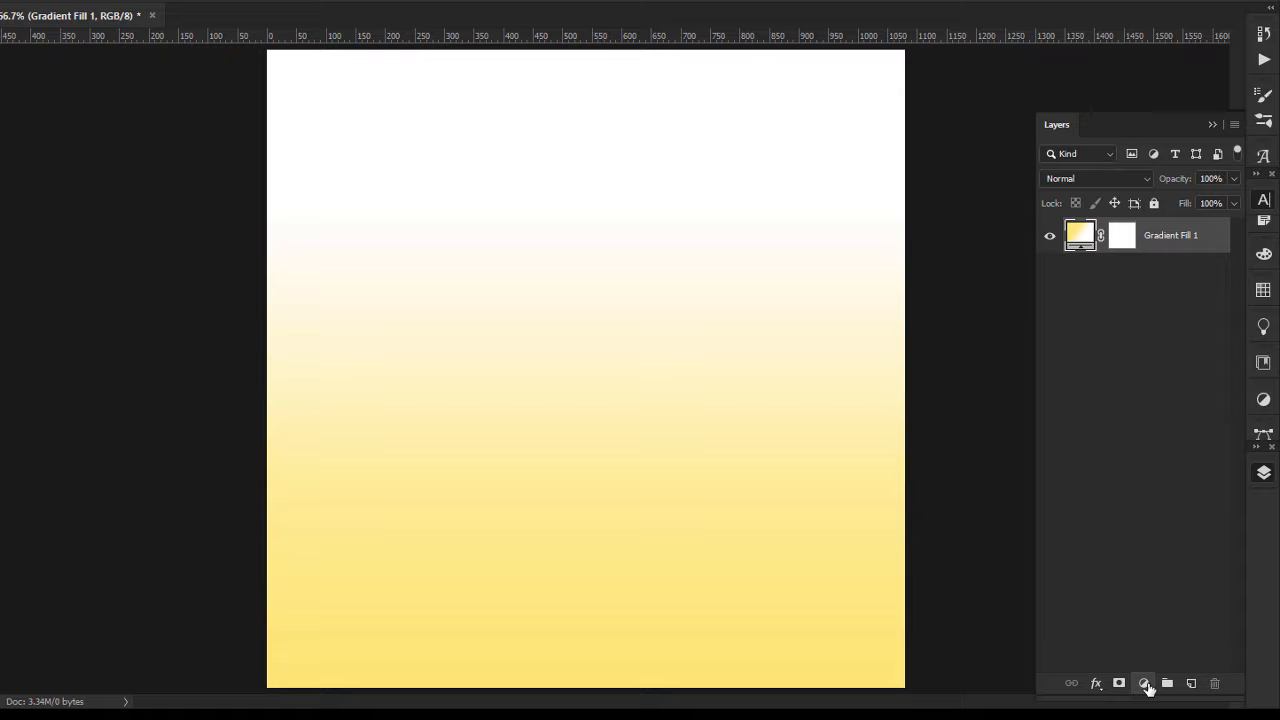
Add a Pattern fill layer above the gradient using the multicoloured geometric pattern at 100% scale.
{"action": "left_click", "coordinate": [1157, 681]}
{"action": "left_click", "coordinate": [1160, 353]}
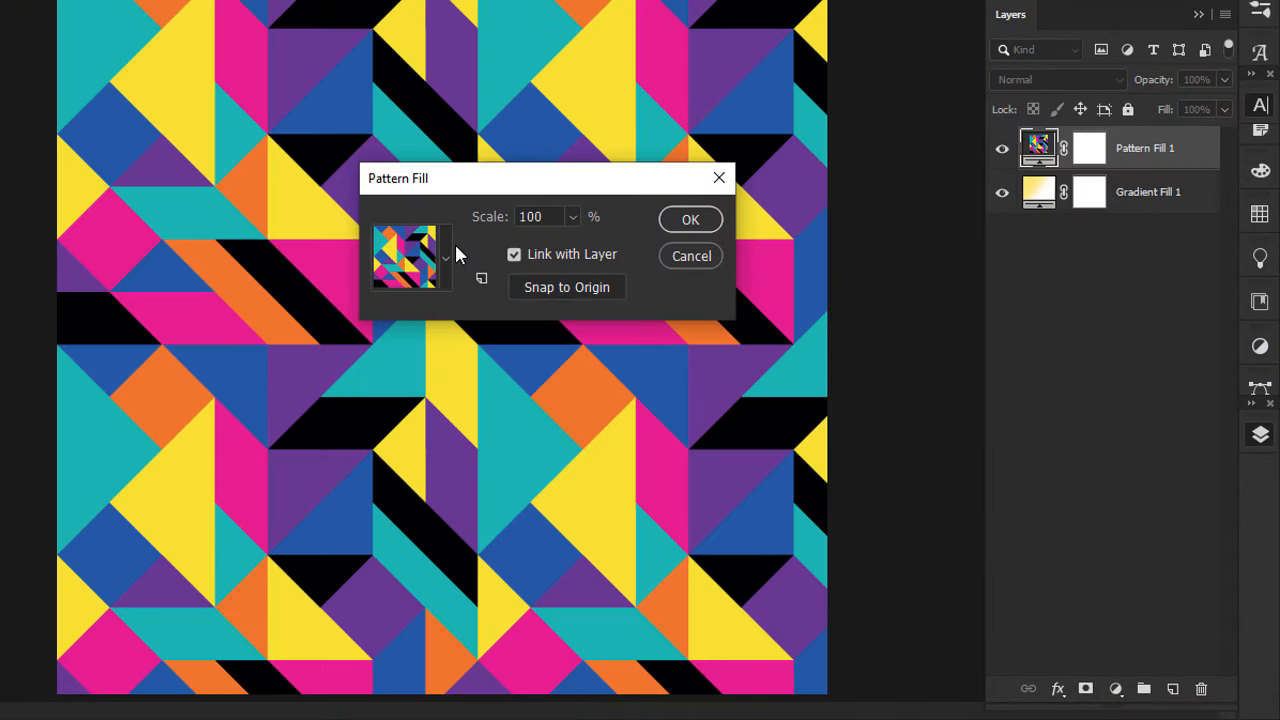
{"action": "left_click", "coordinate": [693, 221]}
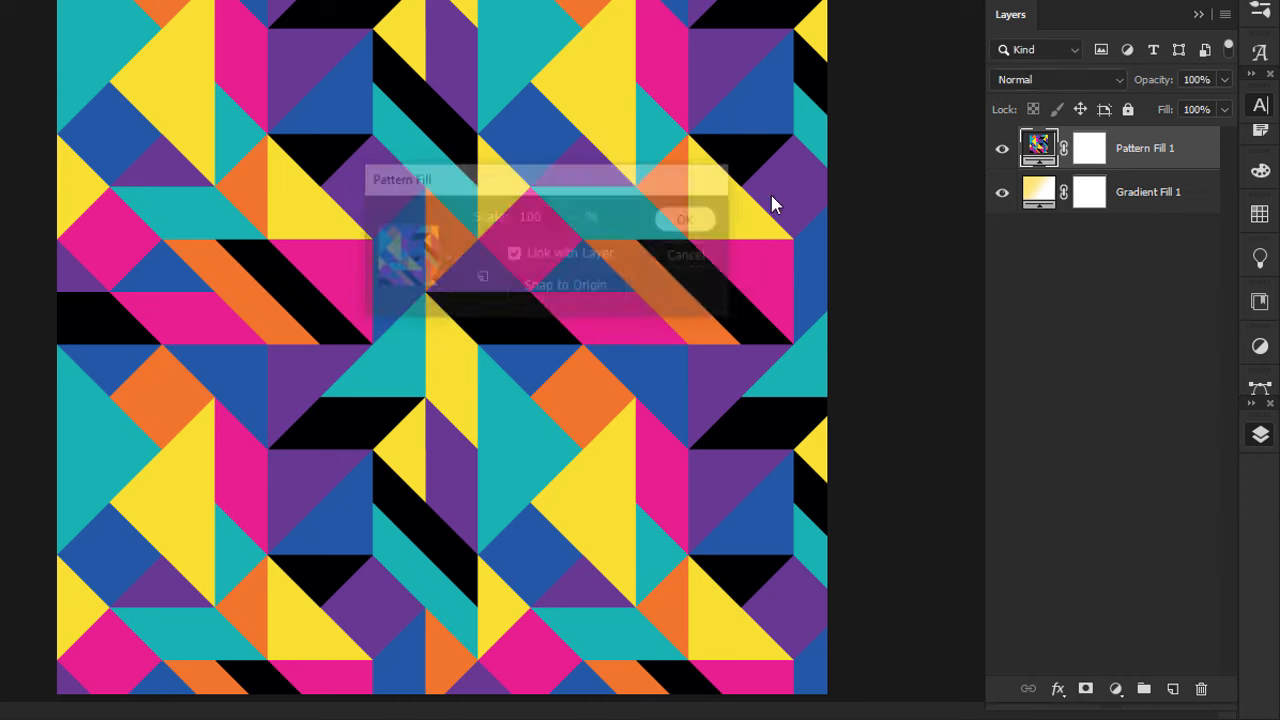
Clip the pattern fill layer to the gradient fill and set its blend mode to Soft Light.
{"action": "right_click", "coordinate": [1172, 160]}
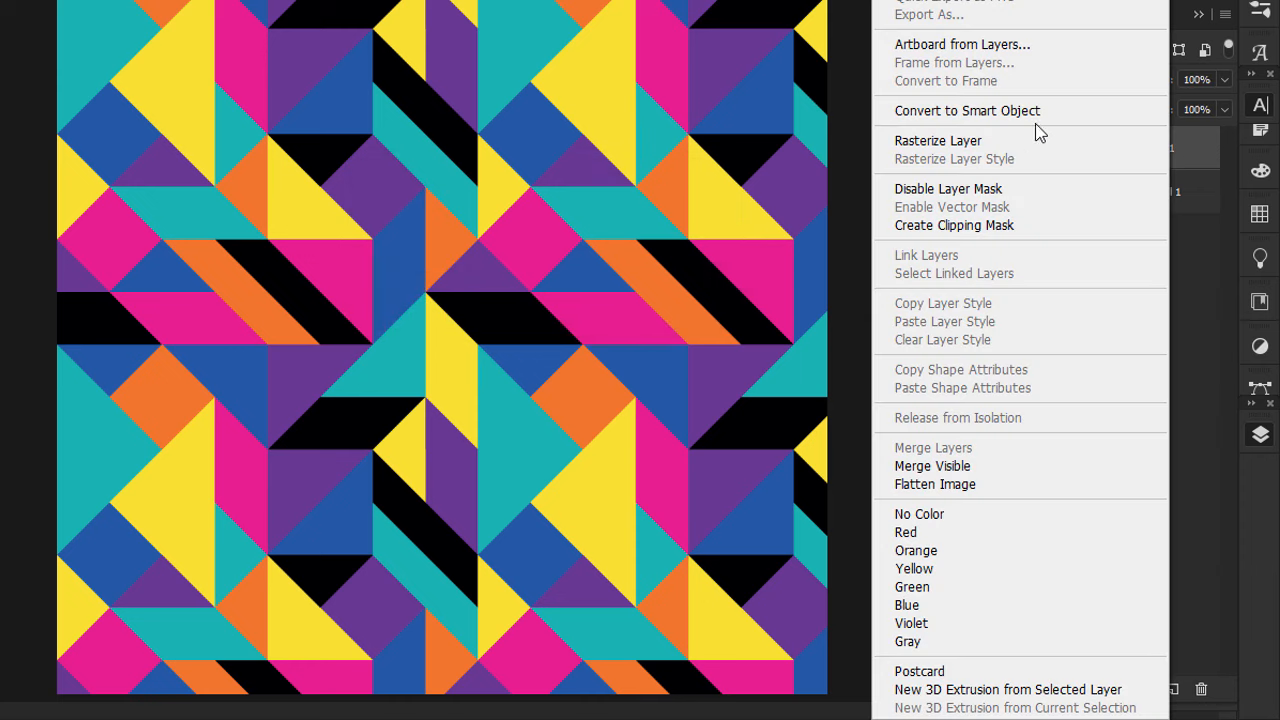
{"action": "left_click", "coordinate": [1000, 226]}
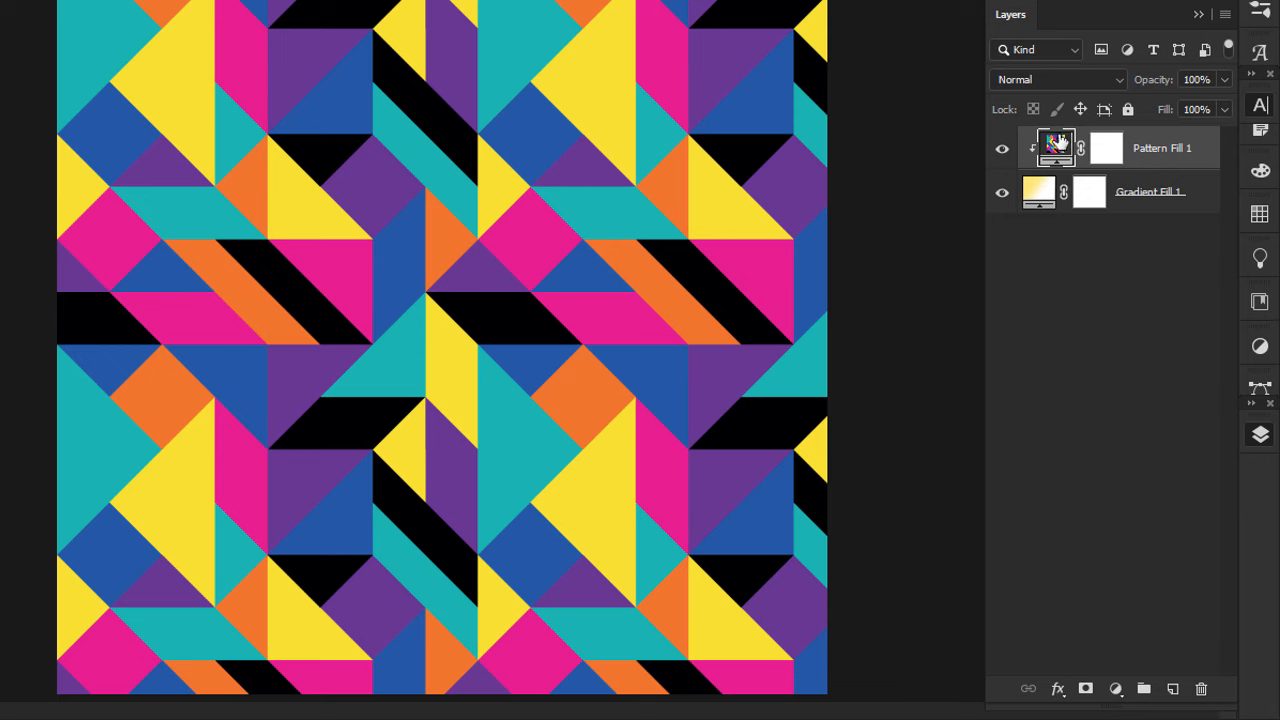
{"action": "left_click", "coordinate": [1050, 80]}
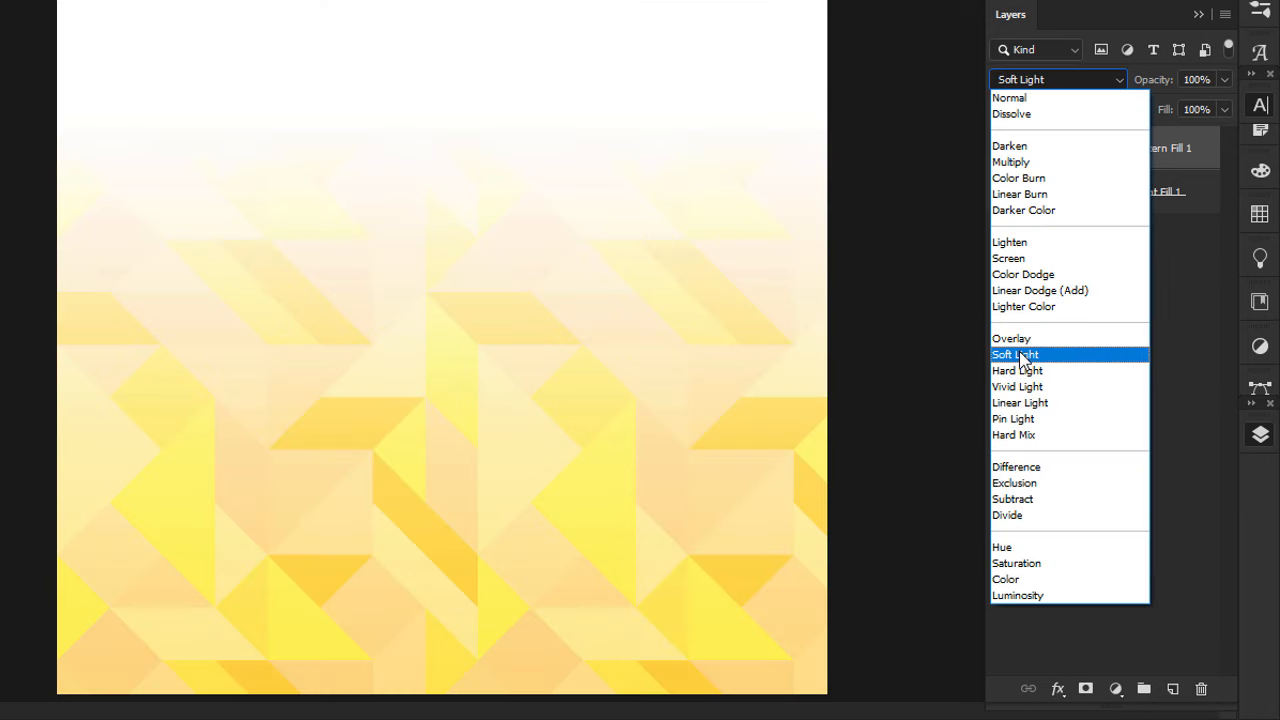
{"action": "left_click", "coordinate": [1020, 354]}
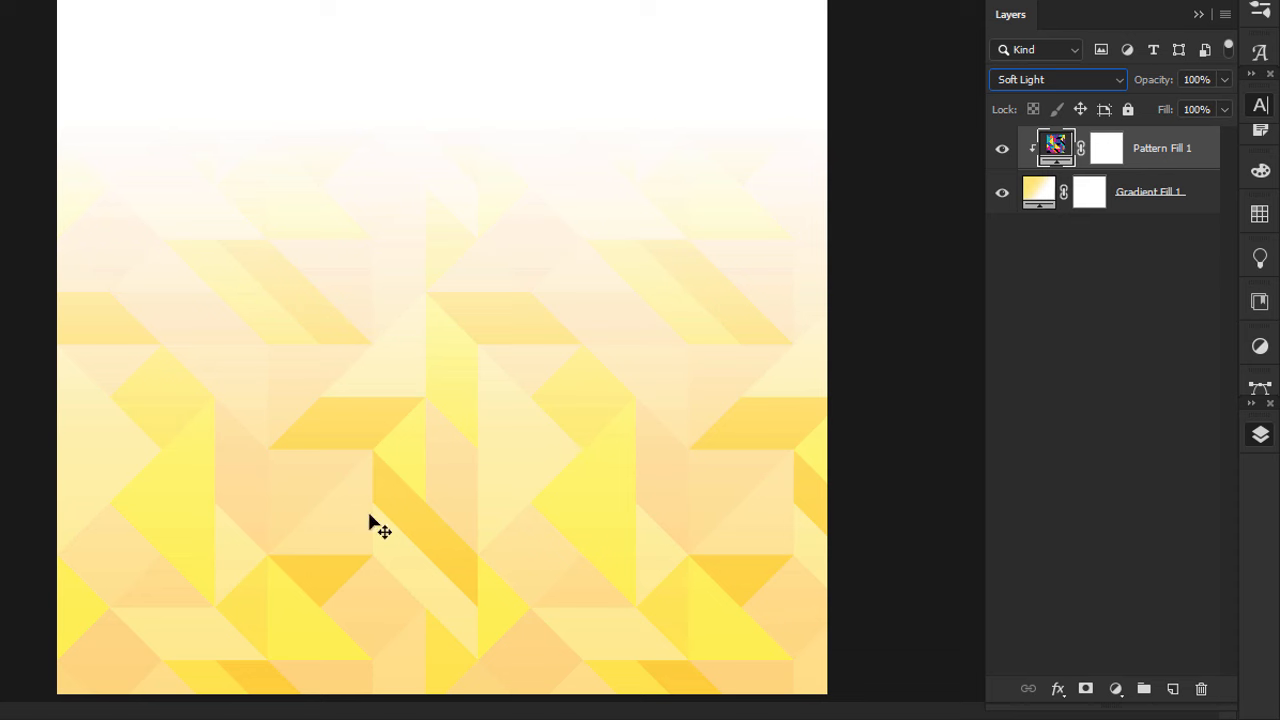
Add a Hue/Saturation adjustment layer above the pattern fill, set saturation to -100 and clip it to the layers below.
{"action": "left_click", "coordinate": [1116, 689]}
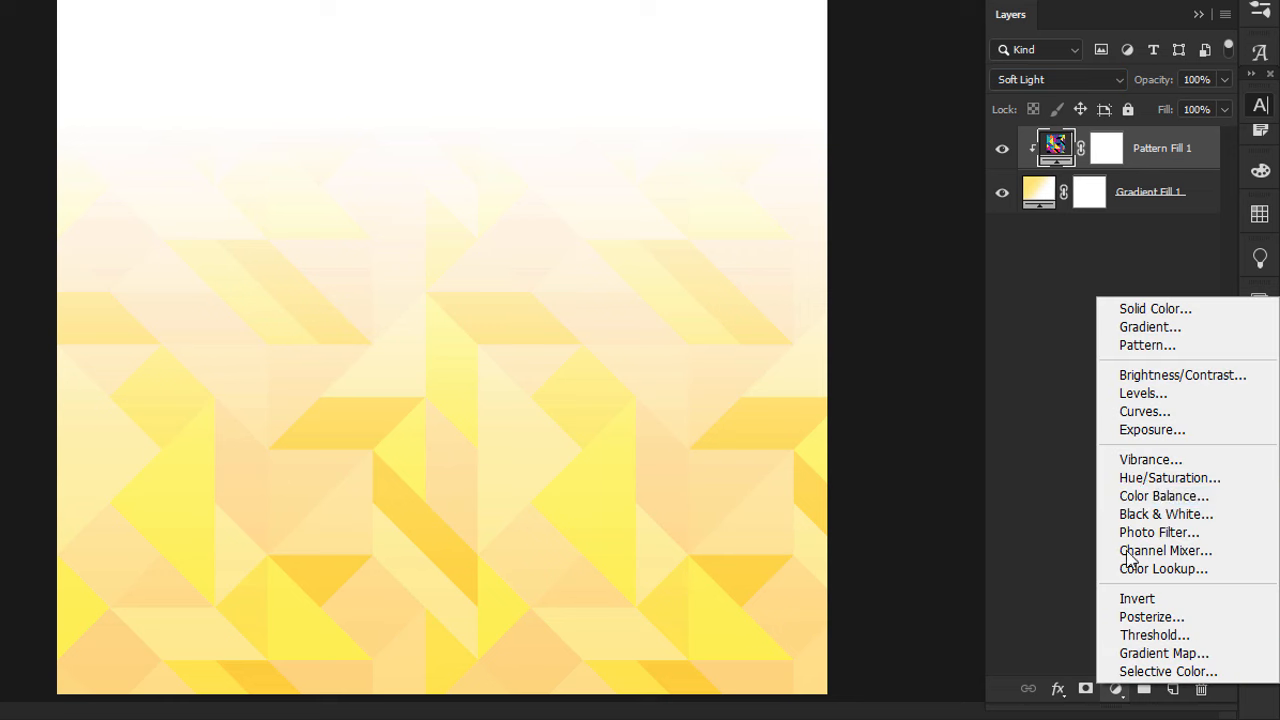
{"action": "left_click", "coordinate": [1162, 480]}
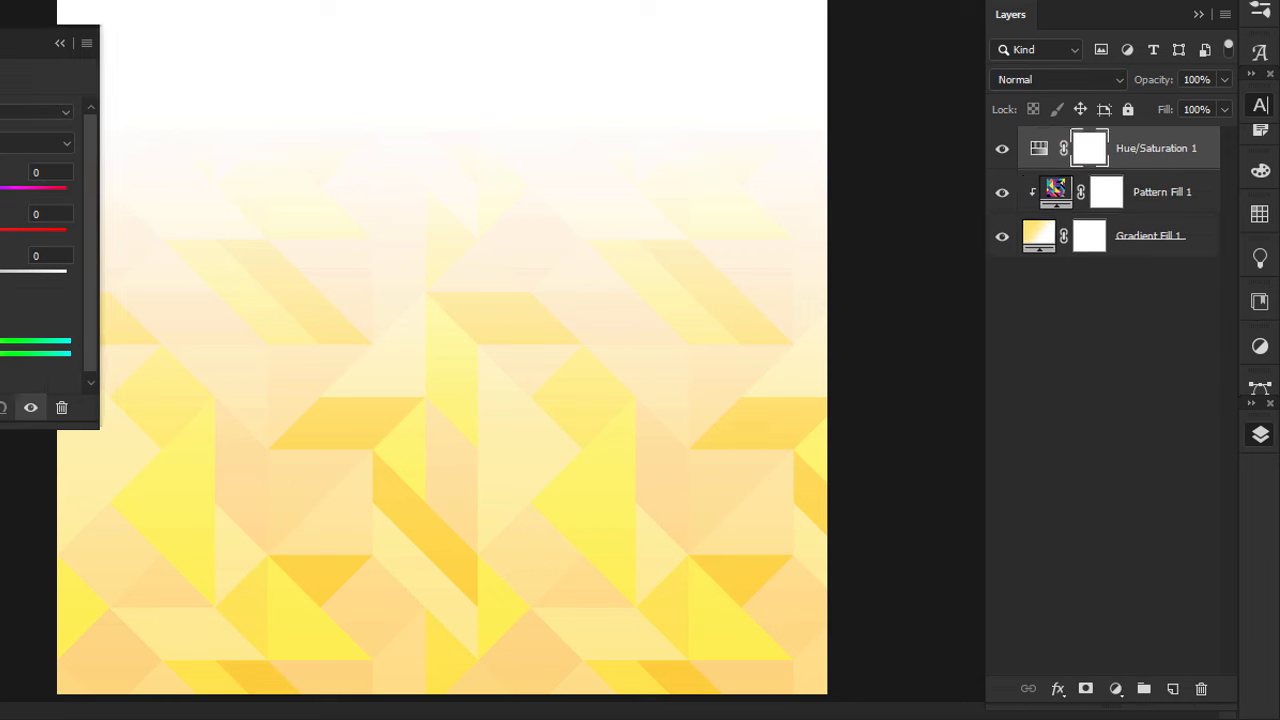
{"action": "left_click_drag", "start_coordinate": [309, 231], "coordinate": [100, 236]}
{"action": "left_click", "coordinate": [351, 404]}
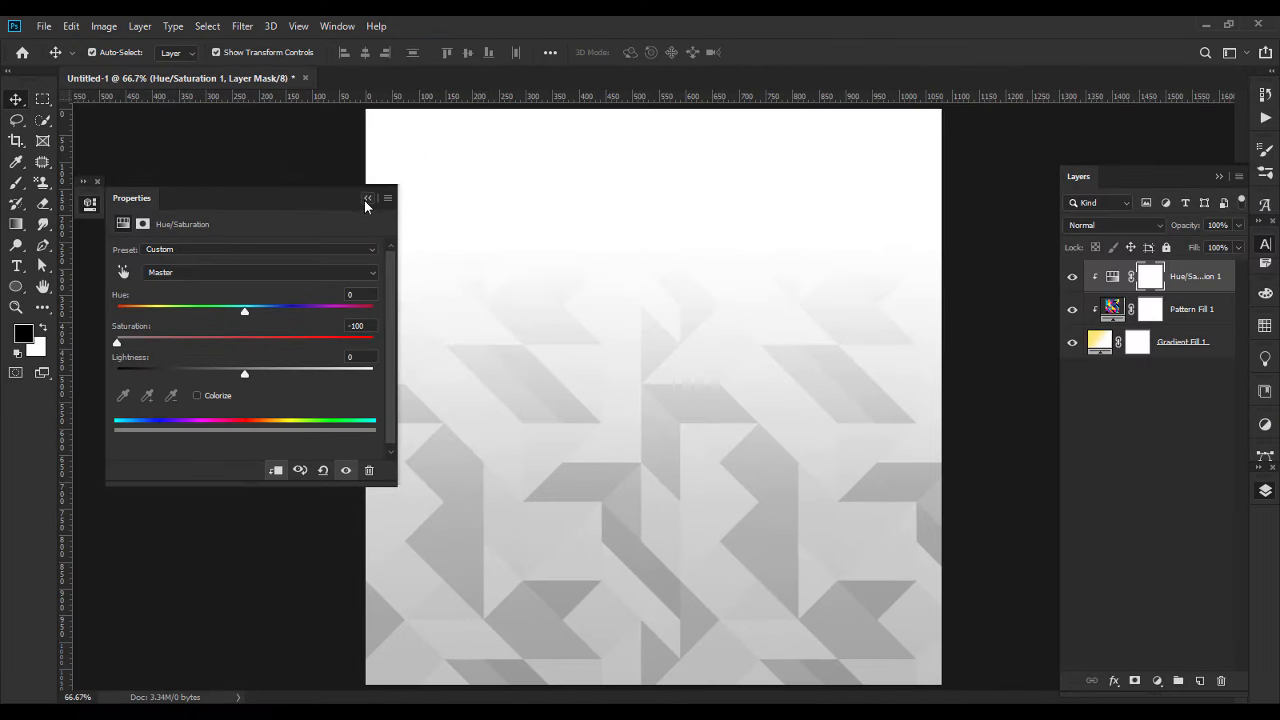
{"action": "left_click", "coordinate": [366, 199]}
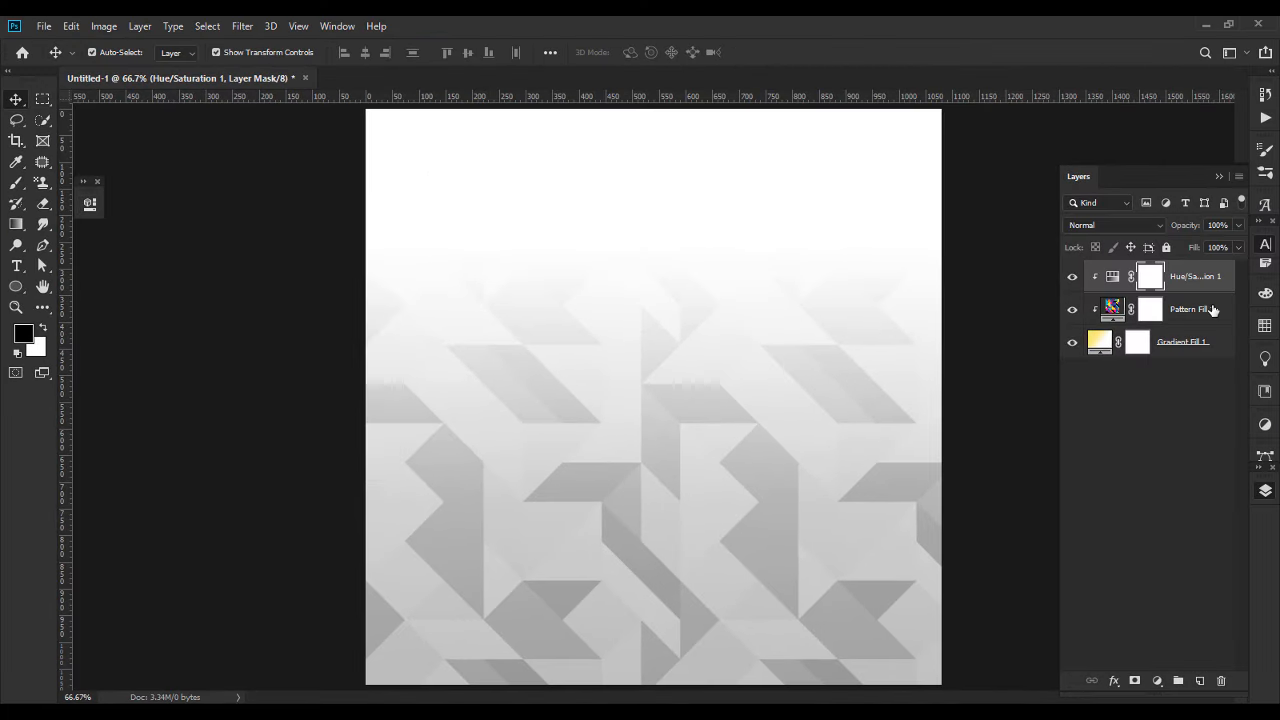
Release the pattern fill's clipping mask and clip the Hue/Saturation adjustment to the pattern fill layer only.
{"action": "right_click", "coordinate": [1208, 316]}
{"action": "left_click", "coordinate": [1047, 334]}
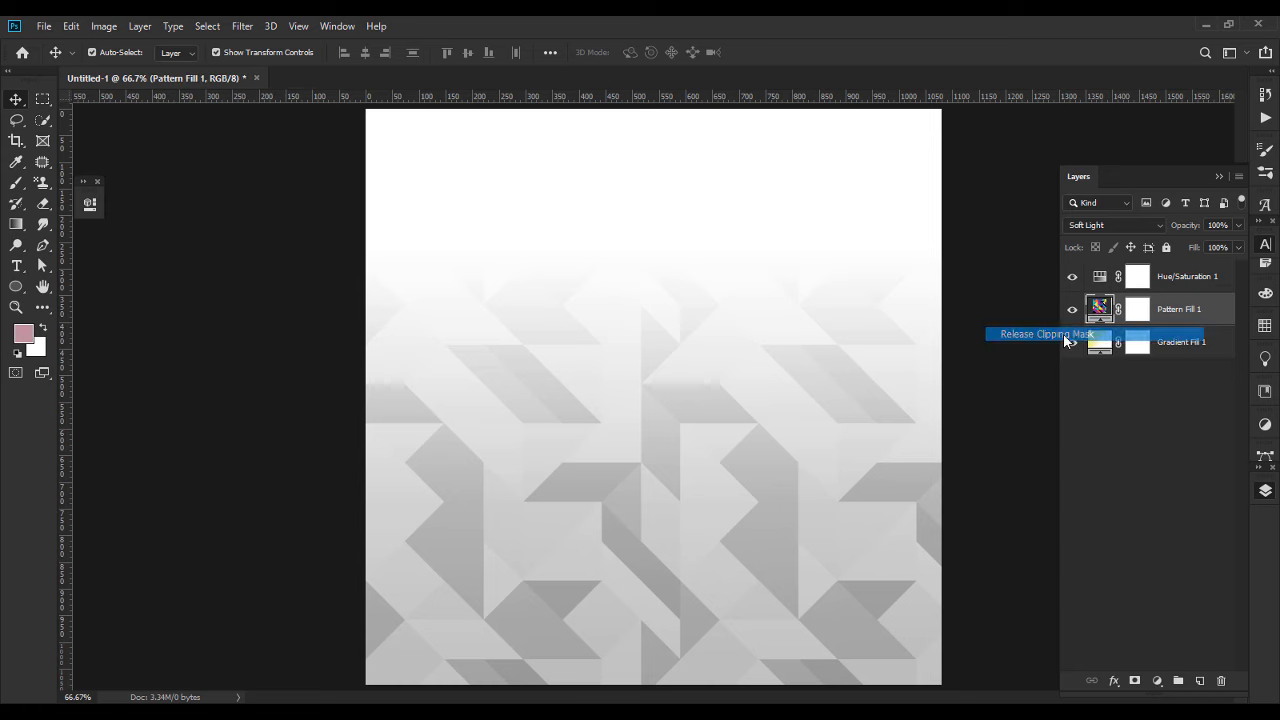
{"action": "right_click", "coordinate": [1168, 284]}
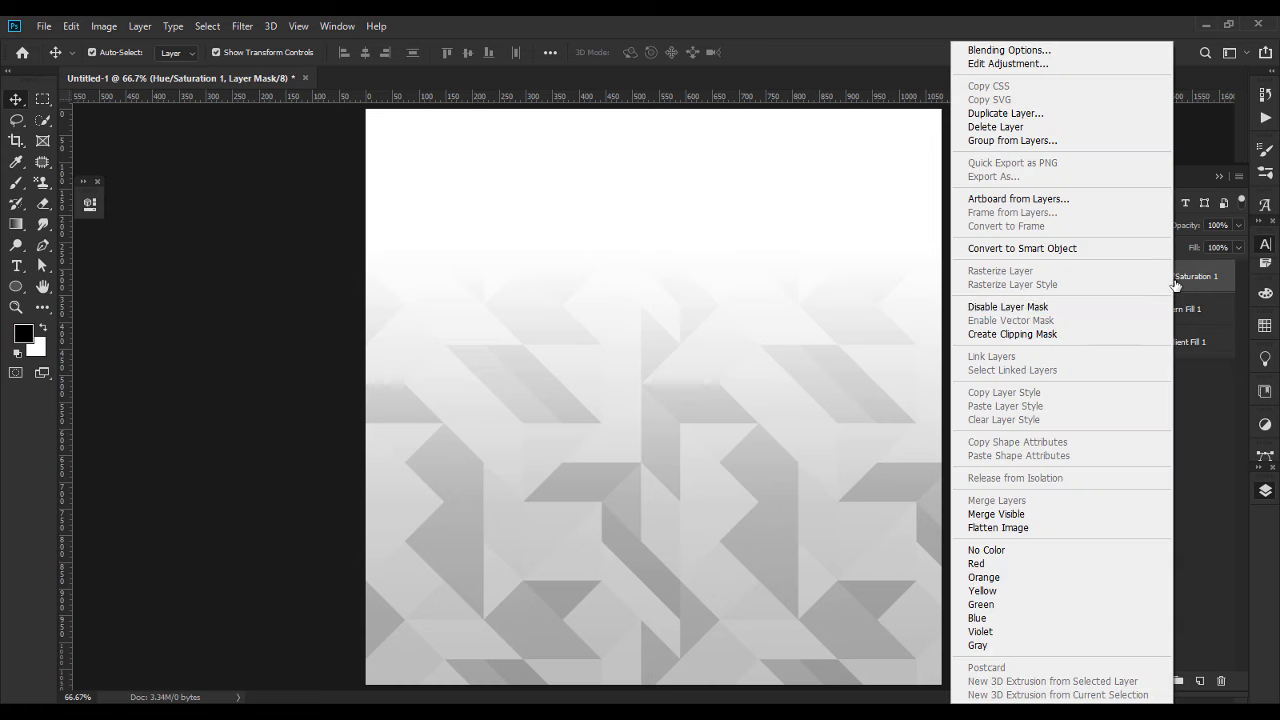
{"action": "left_click", "coordinate": [1052, 334]}
{"action": "left_click", "coordinate": [1071, 278]}
{"action": "left_click", "coordinate": [1071, 278]}
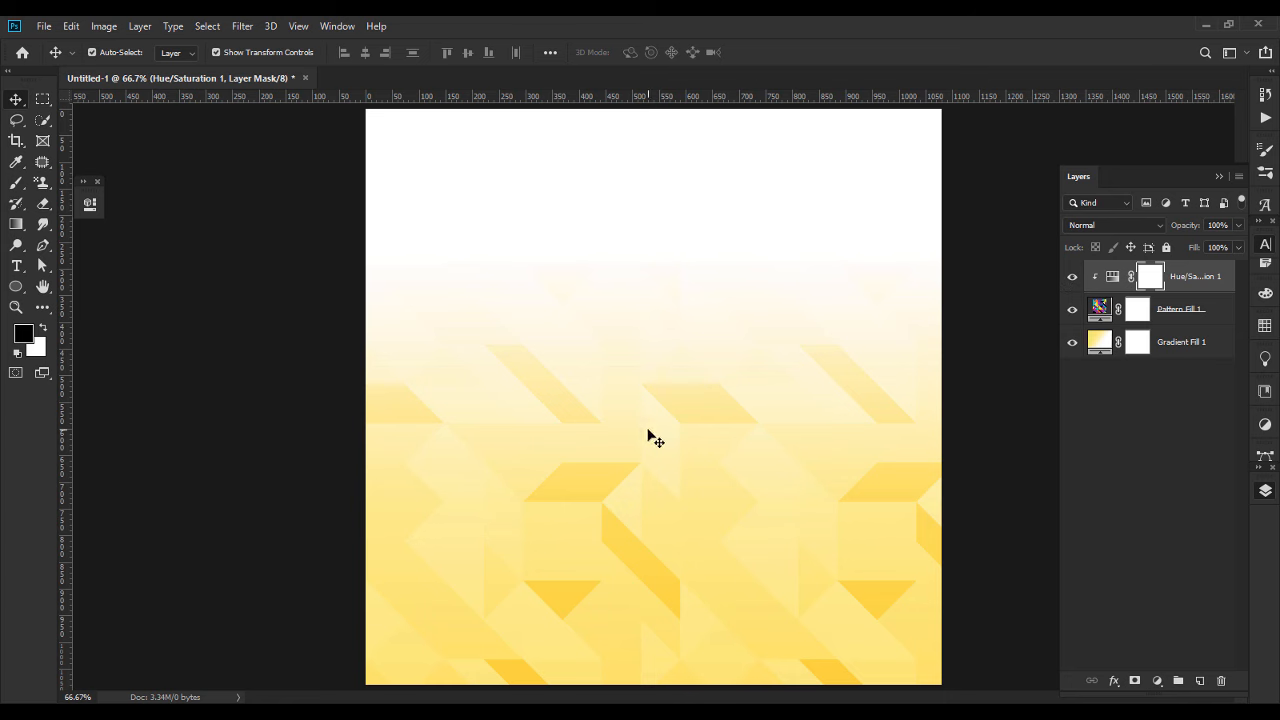
Check the gradient fill's settings and set the document zoom to 63%.
{"action": "double_click", "coordinate": [1099, 342]}
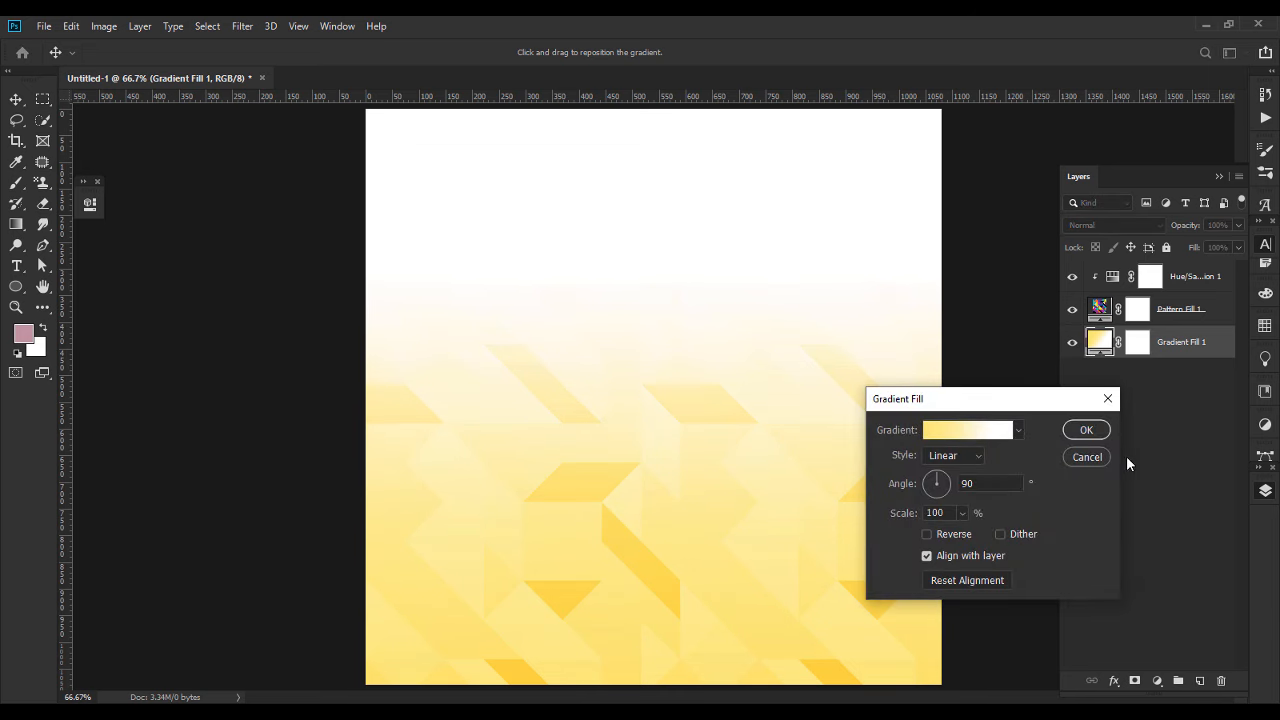
{"action": "left_click", "coordinate": [1086, 430]}
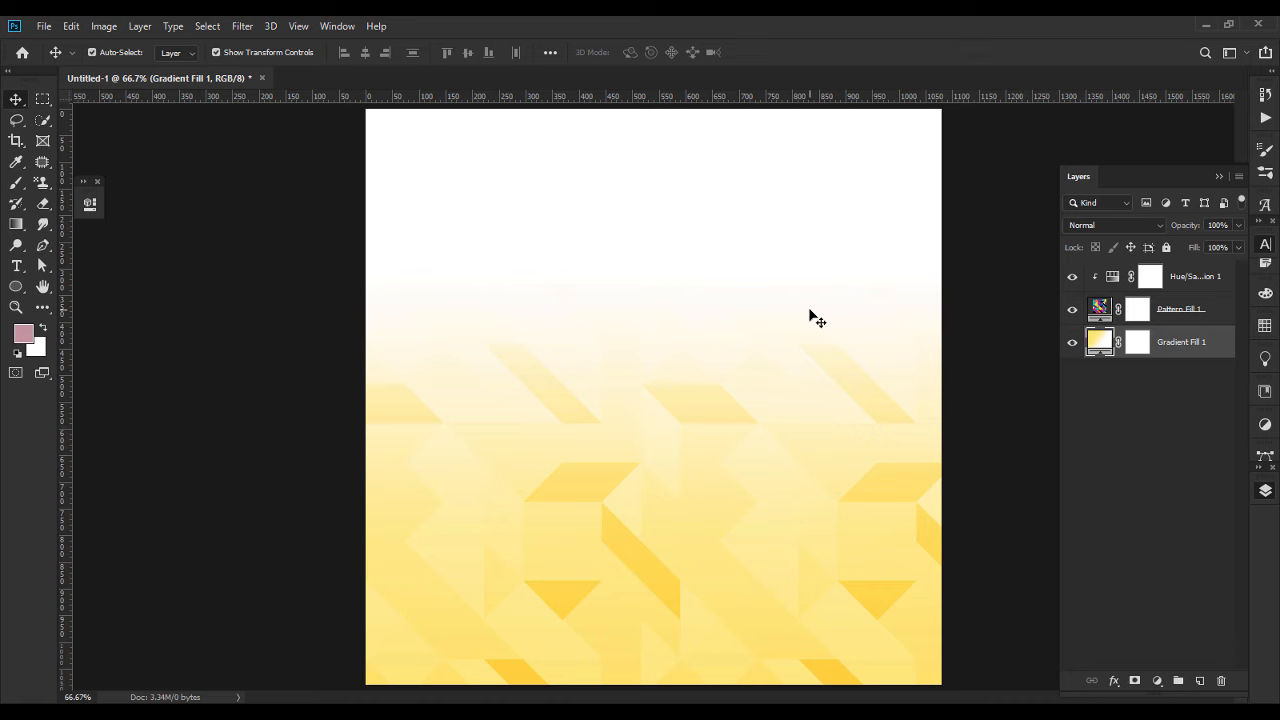
{"action": "key", "text": "ctrl+minus"}
{"action": "key", "text": "ctrl+plus"}
{"action": "left_click", "coordinate": [88, 697]}
{"action": "type", "text": "63"}
{"action": "key", "text": "Return"}
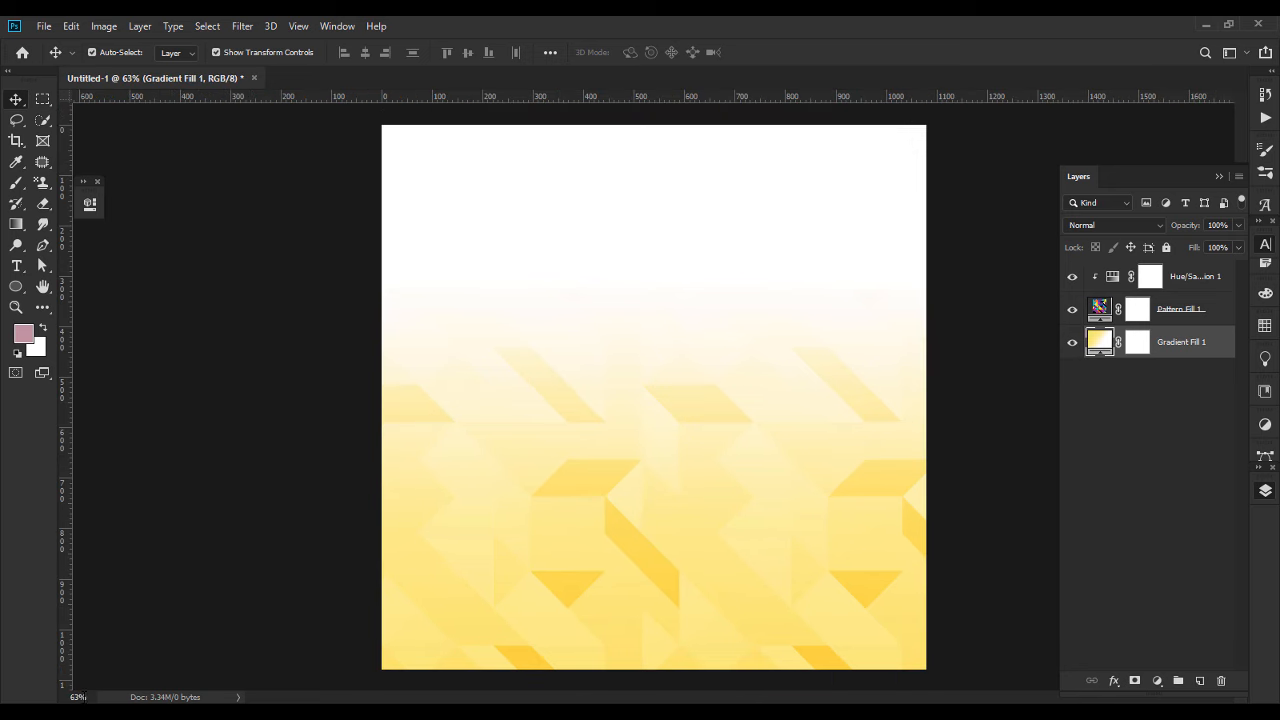
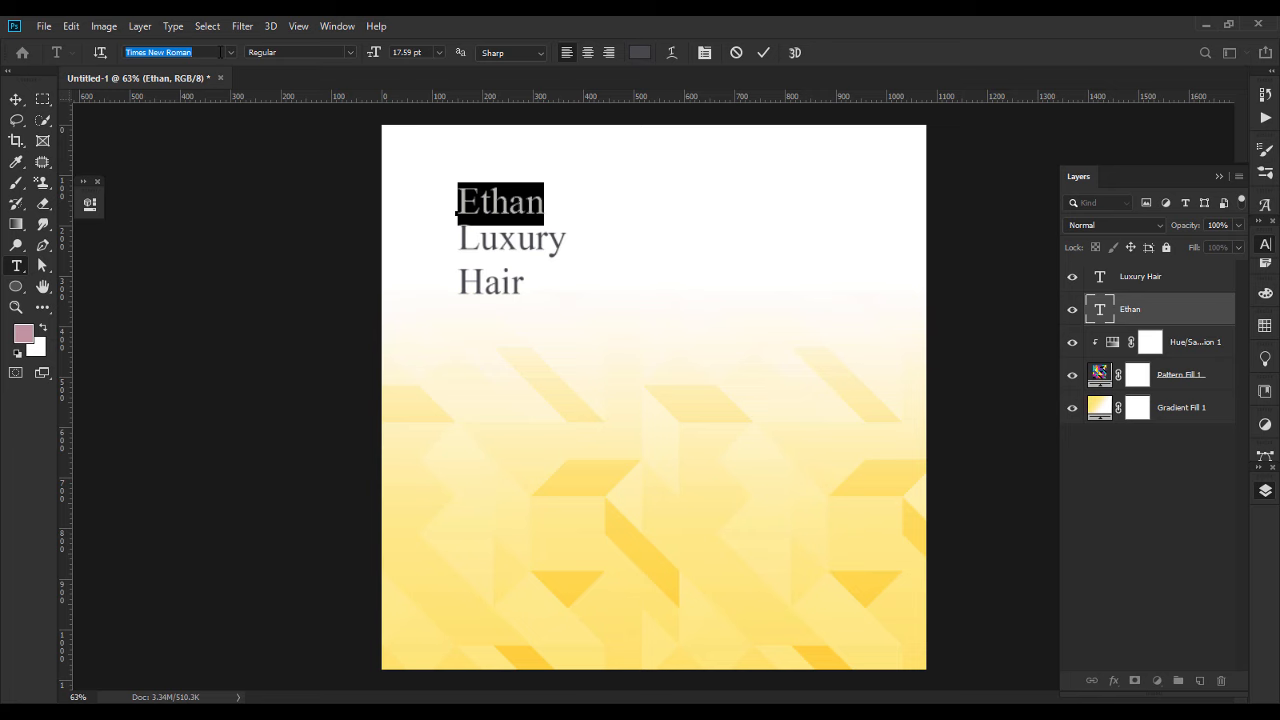
Set the font of the "Ethan" title text to Mount Hills Regular.
{"action": "type", "text": "m"}
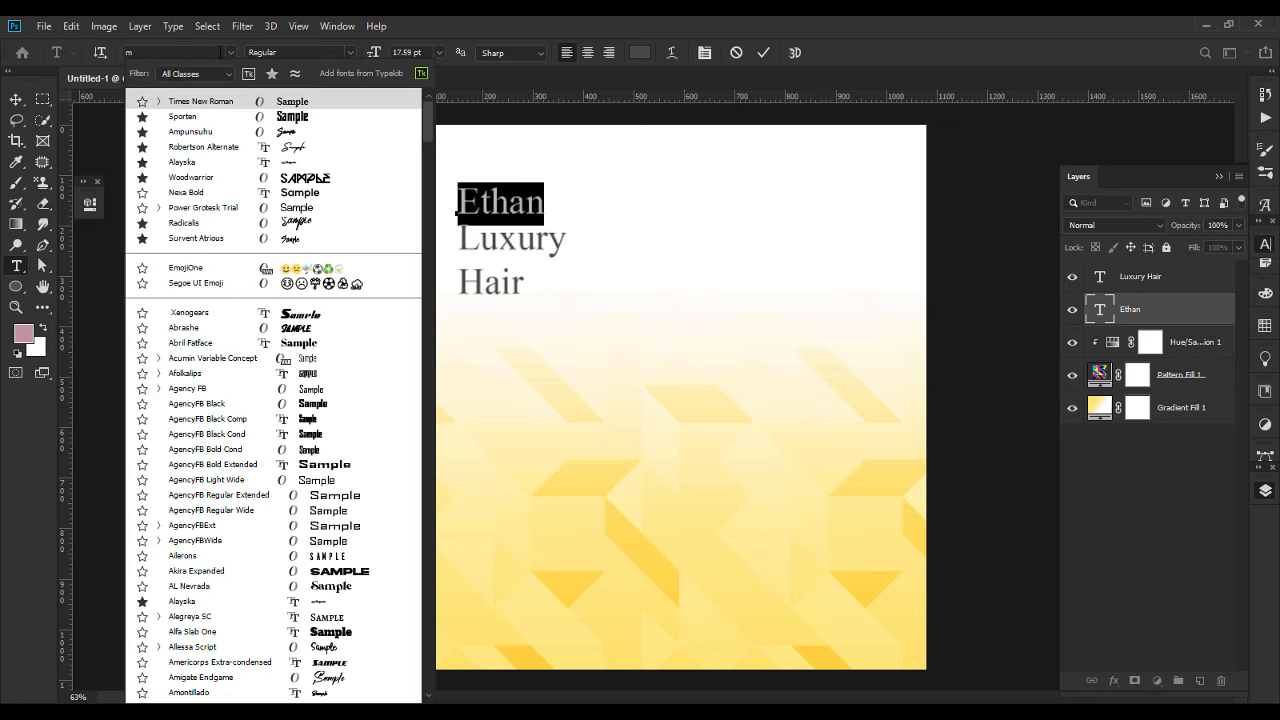
{"action": "type", "text": "oun"}
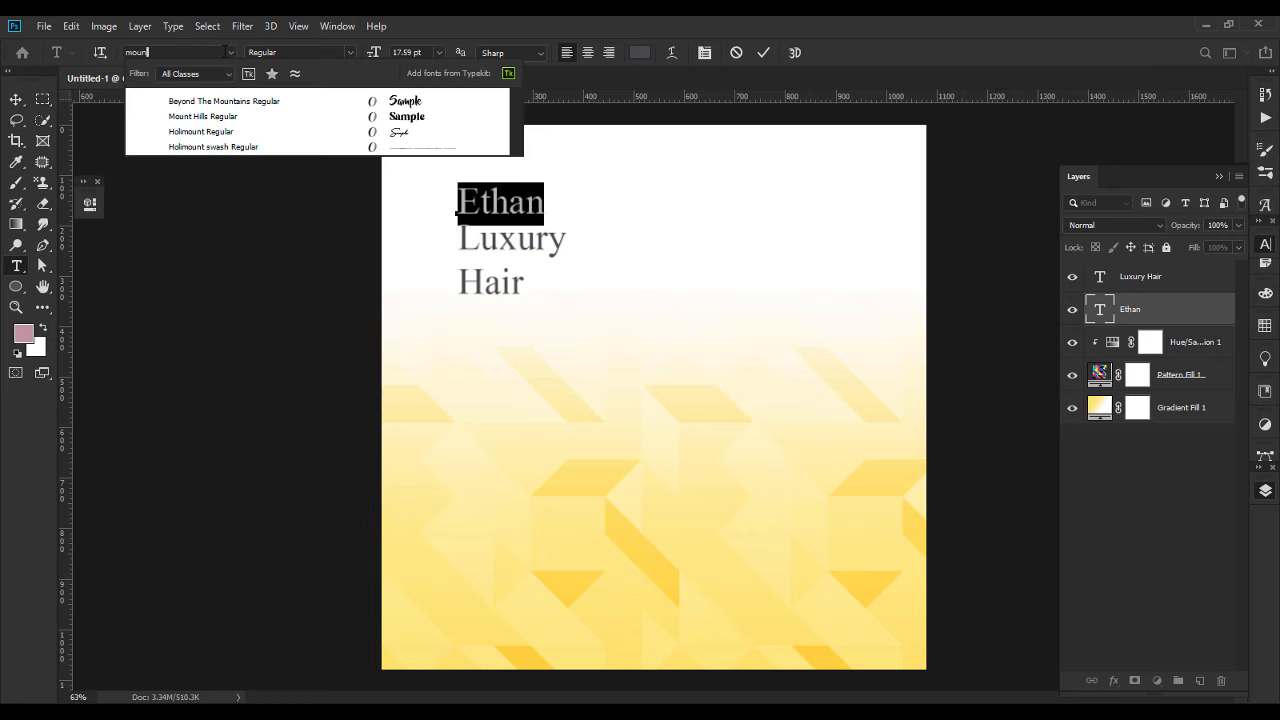
{"action": "left_click", "coordinate": [421, 120]}
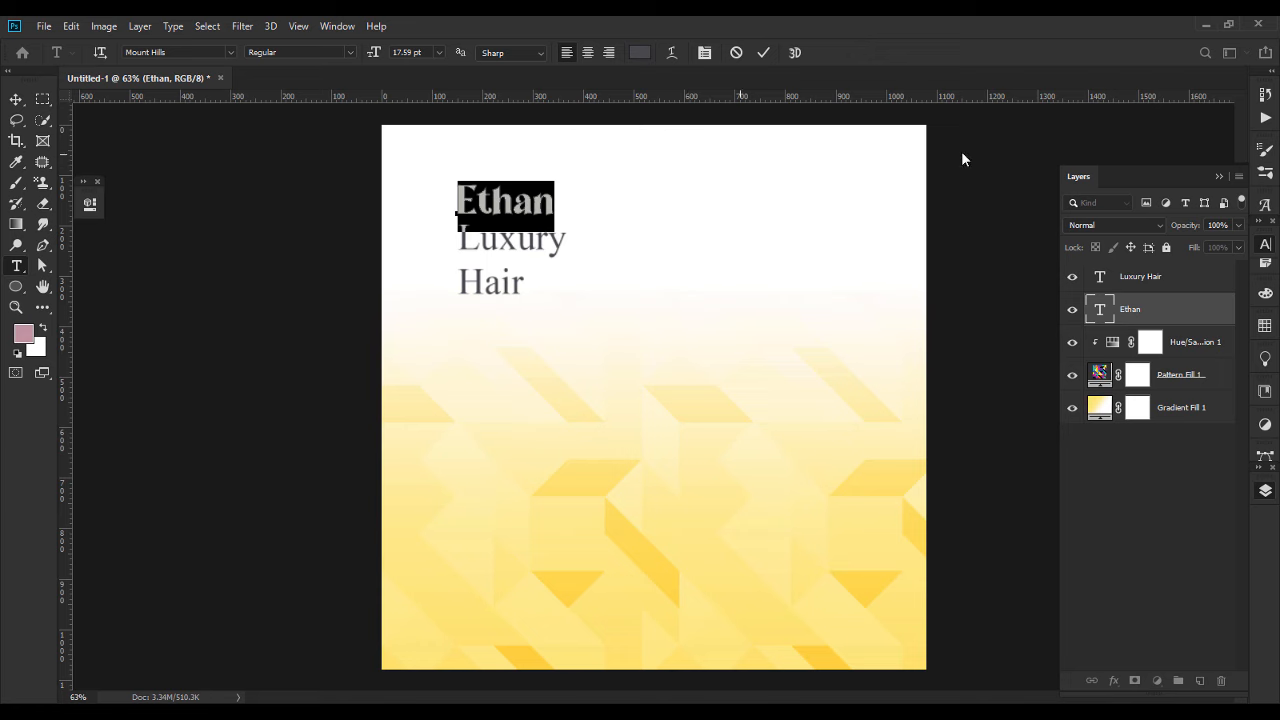
Try stylistic alternates on the whole word "Ethan".
{"action": "left_click", "coordinate": [1265, 244]}
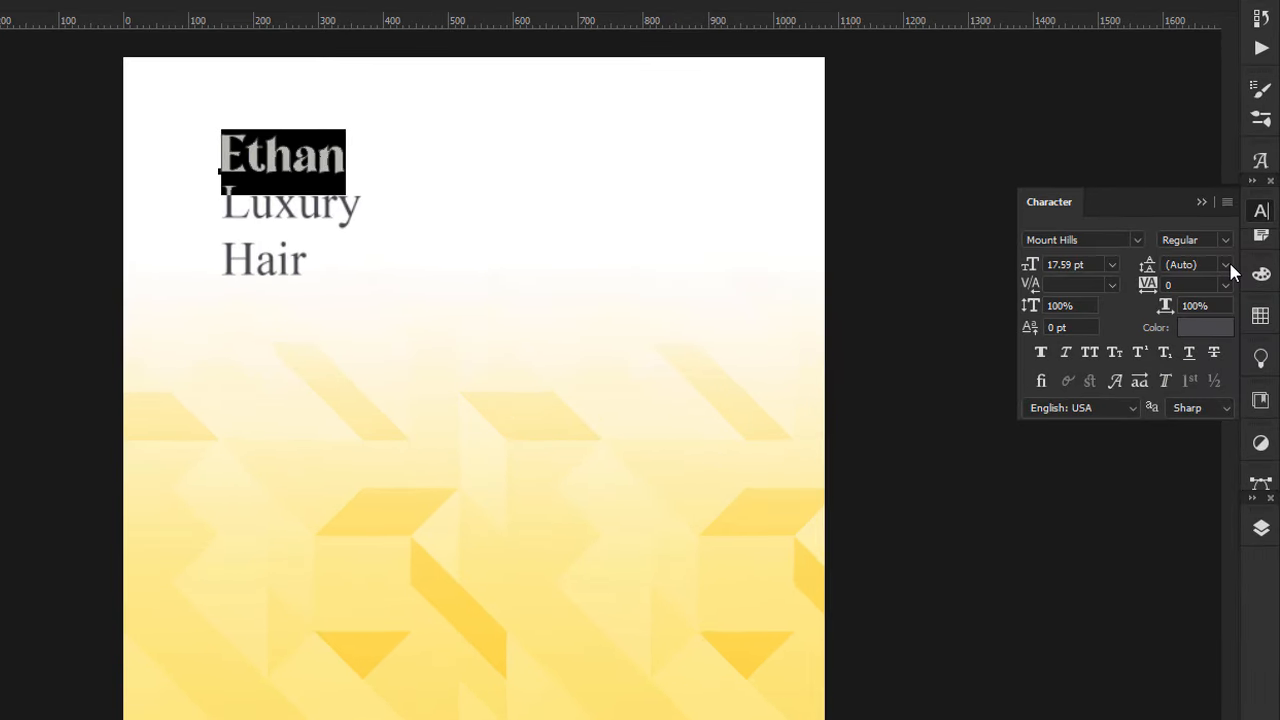
{"action": "left_click", "coordinate": [1201, 202]}
{"action": "left_click", "coordinate": [1260, 160]}
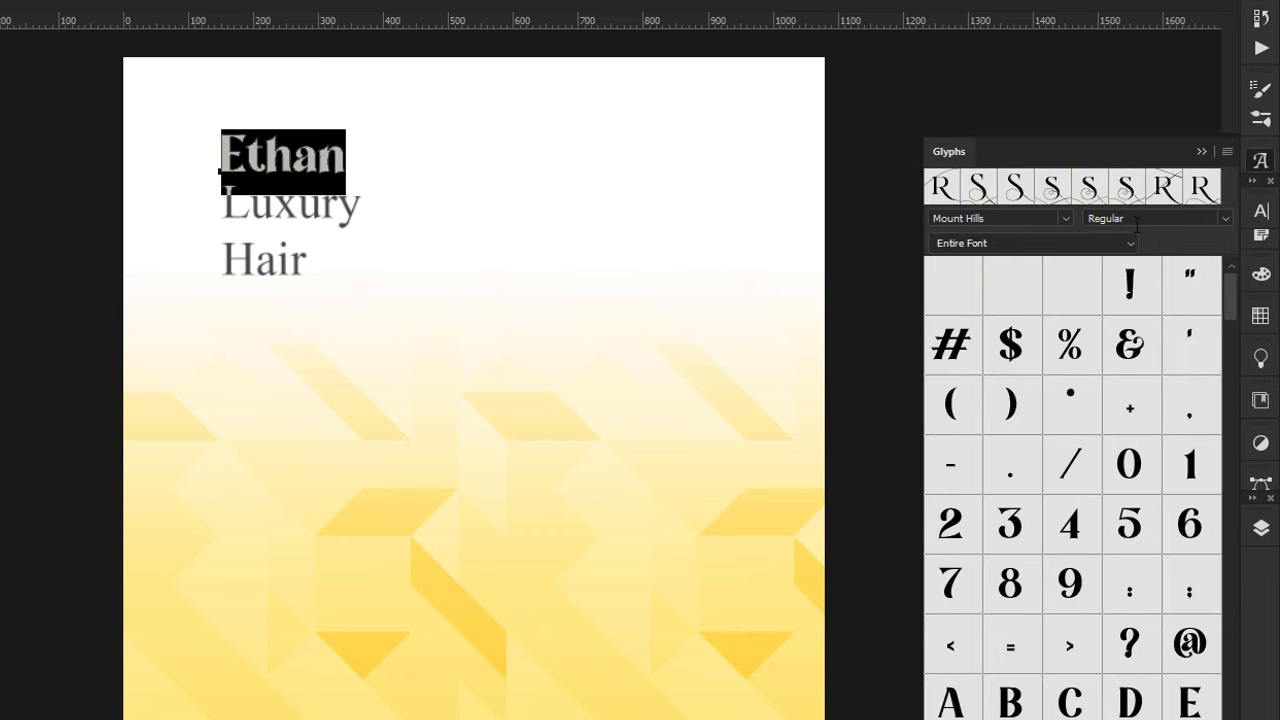
{"action": "left_click", "coordinate": [1261, 211]}
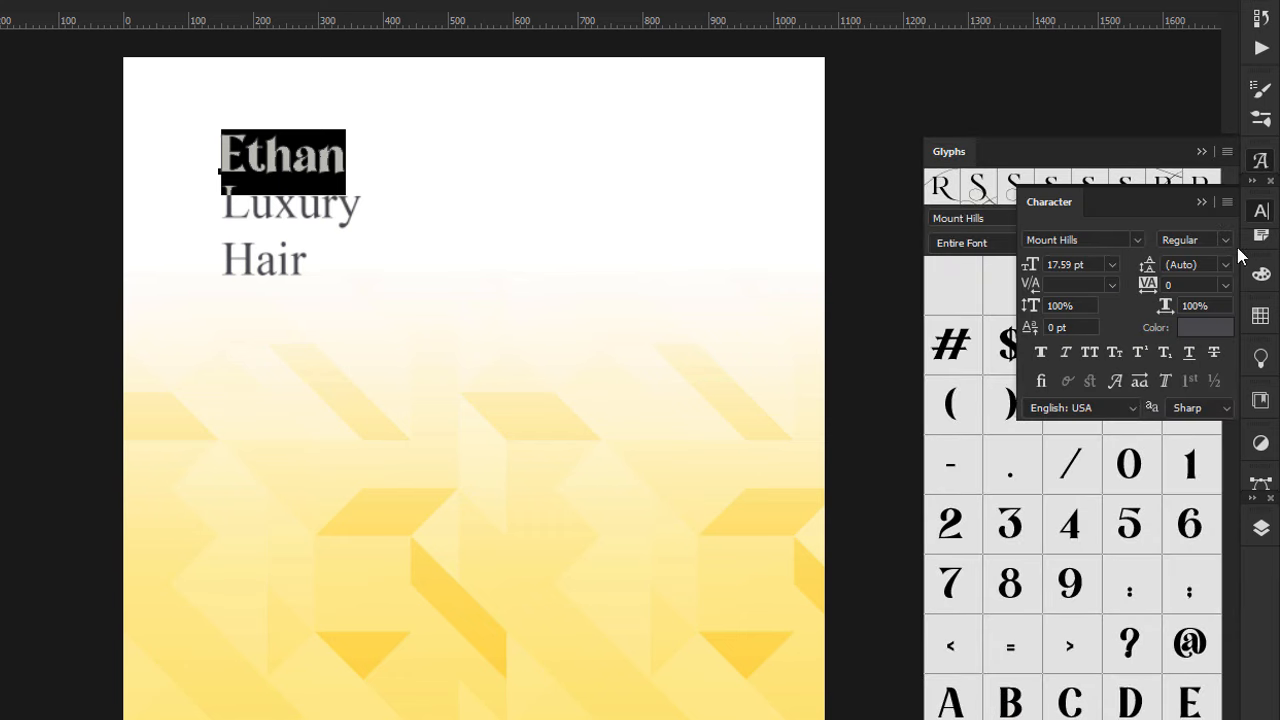
{"action": "left_click", "coordinate": [1135, 381]}
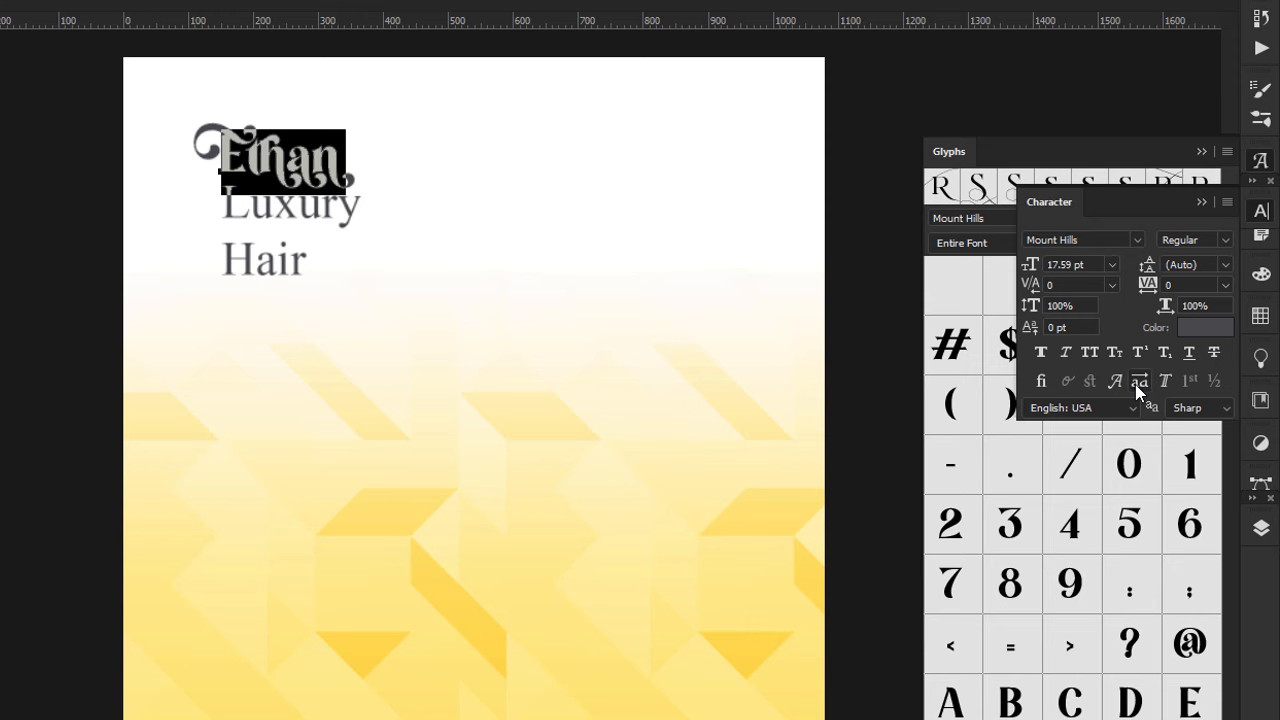
{"action": "left_click", "coordinate": [1135, 384]}
Apply stylistic alternates only to the final letter "n" of "Ethan" and commit the text edit.
{"action": "left_click_drag", "start_coordinate": [320, 160], "coordinate": [469, 163]}
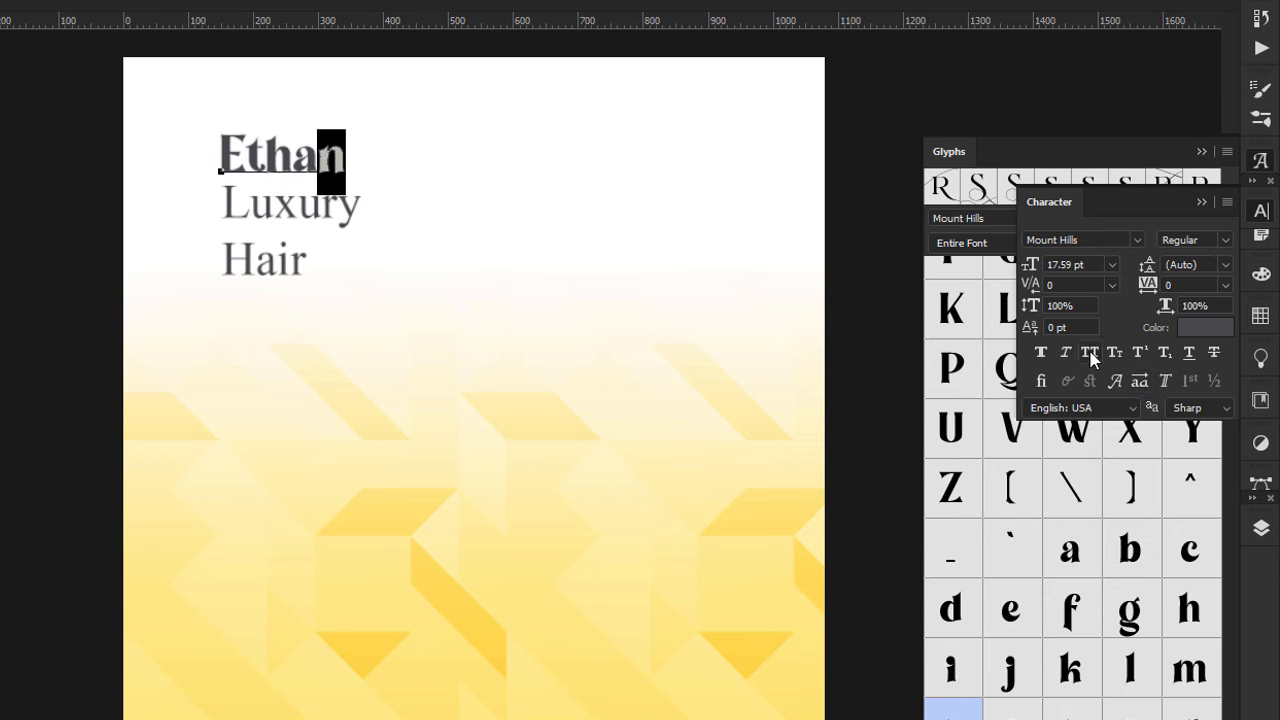
{"action": "left_click", "coordinate": [1140, 384]}
{"action": "left_click", "coordinate": [1205, 183]}
{"action": "left_click", "coordinate": [1202, 152]}
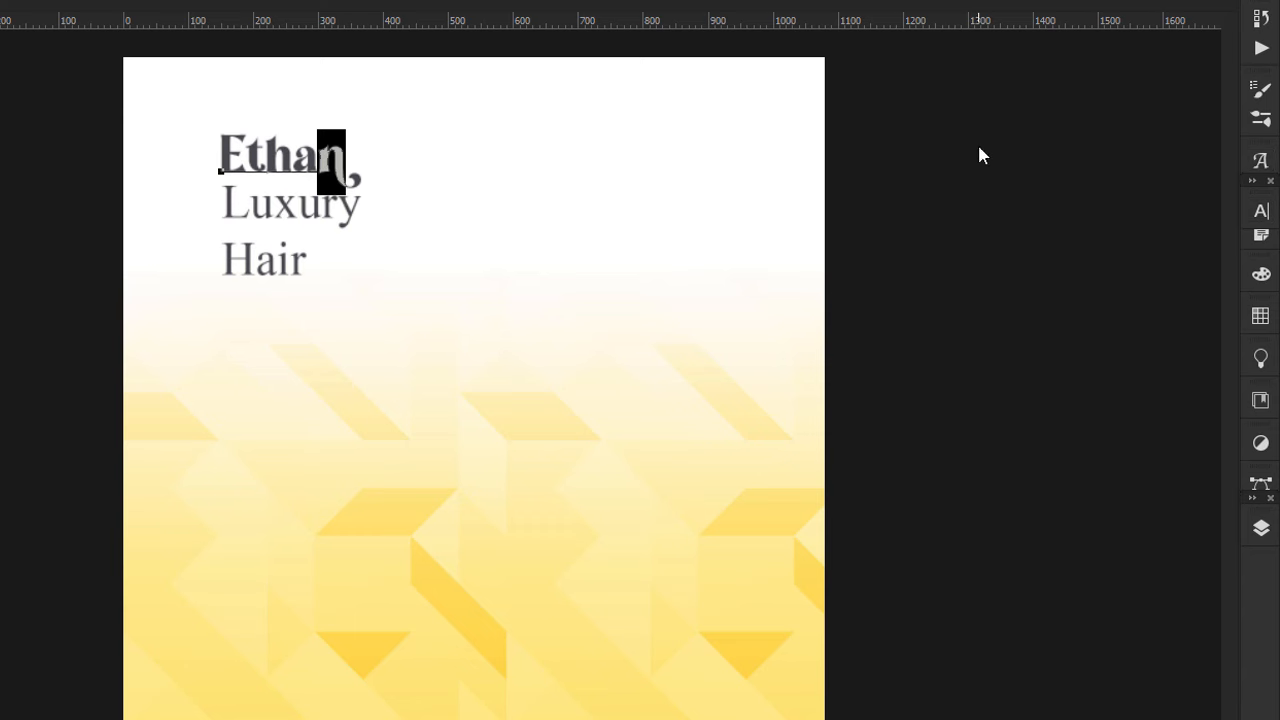
{"action": "key", "text": "ctrl+Return"}
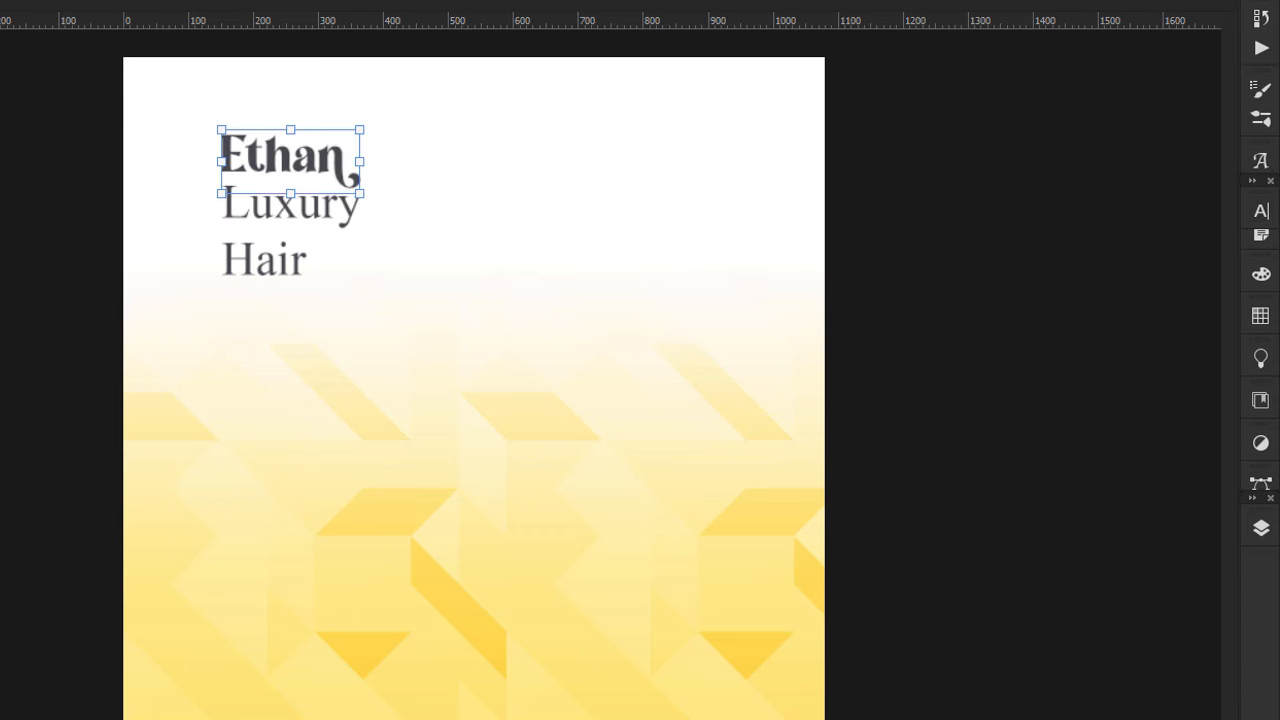
Set the font of the two-line "Luxury Hair" text to Mount Hills.
{"action": "left_click", "coordinate": [295, 263]}
{"action": "left_click_drag", "start_coordinate": [295, 263], "coordinate": [219, 216]}
{"action": "left_click", "coordinate": [20, 2]}
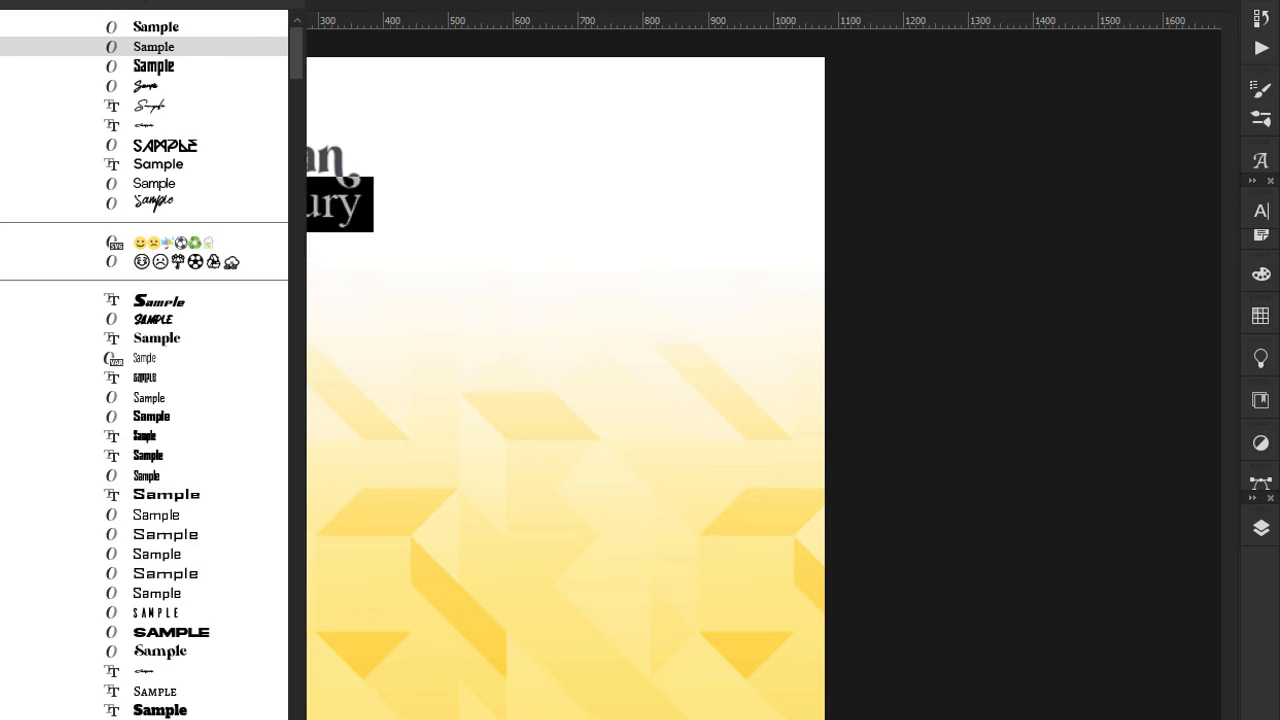
{"action": "left_click", "coordinate": [40, 26]}
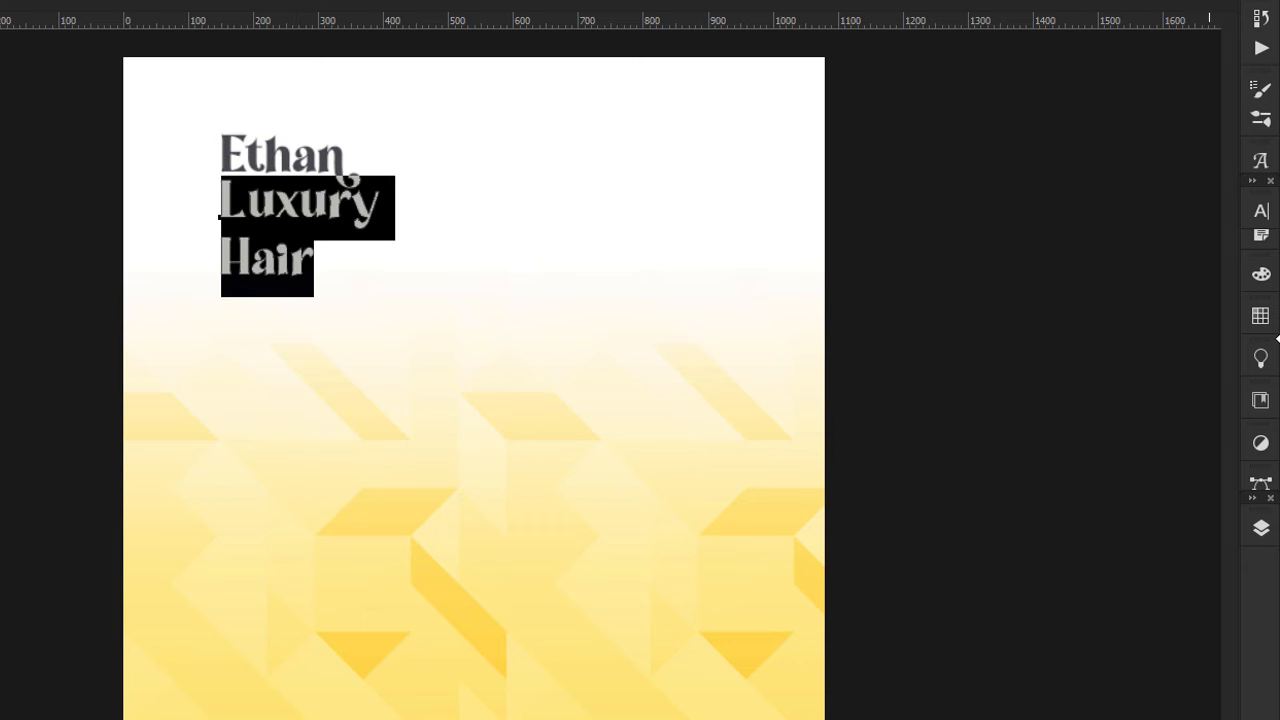
Reduce the leading of the "Luxury Hair" text to 13.36 pt.
{"action": "left_click", "coordinate": [1262, 212]}
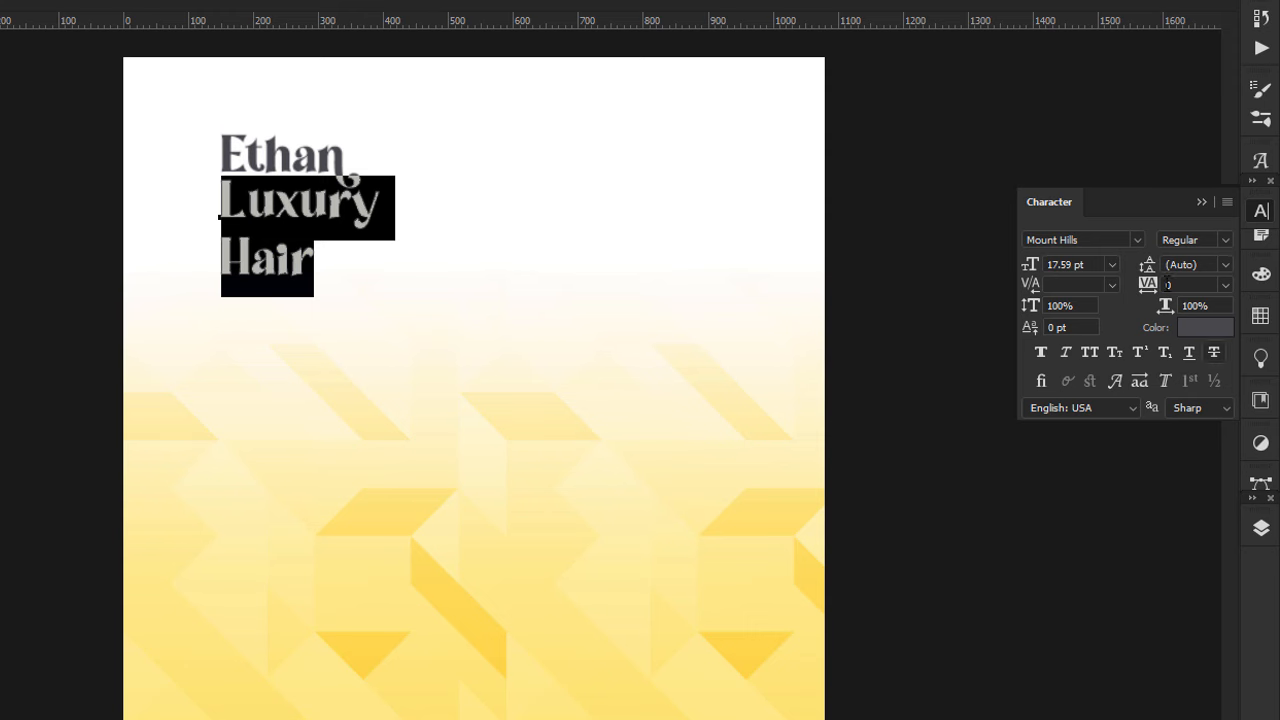
{"action": "left_click_drag", "start_coordinate": [1149, 268], "coordinate": [1136, 273]}
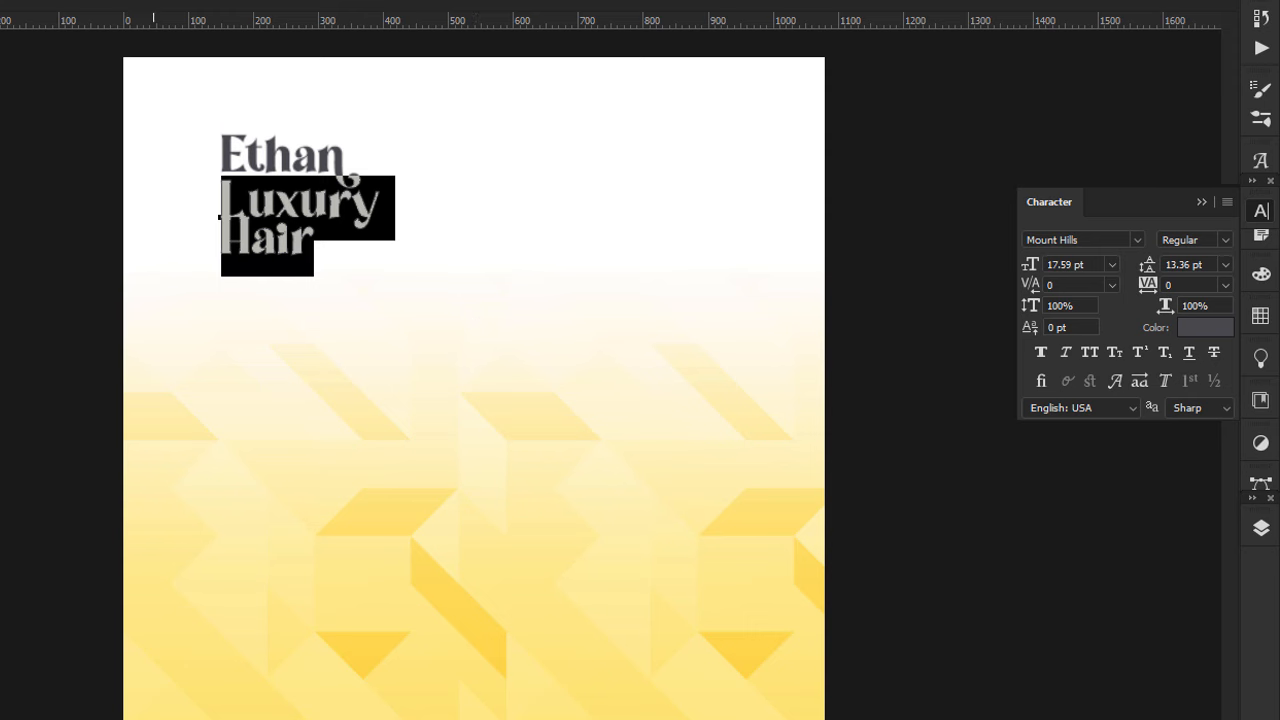
{"action": "key", "text": "ctrl+Return"}
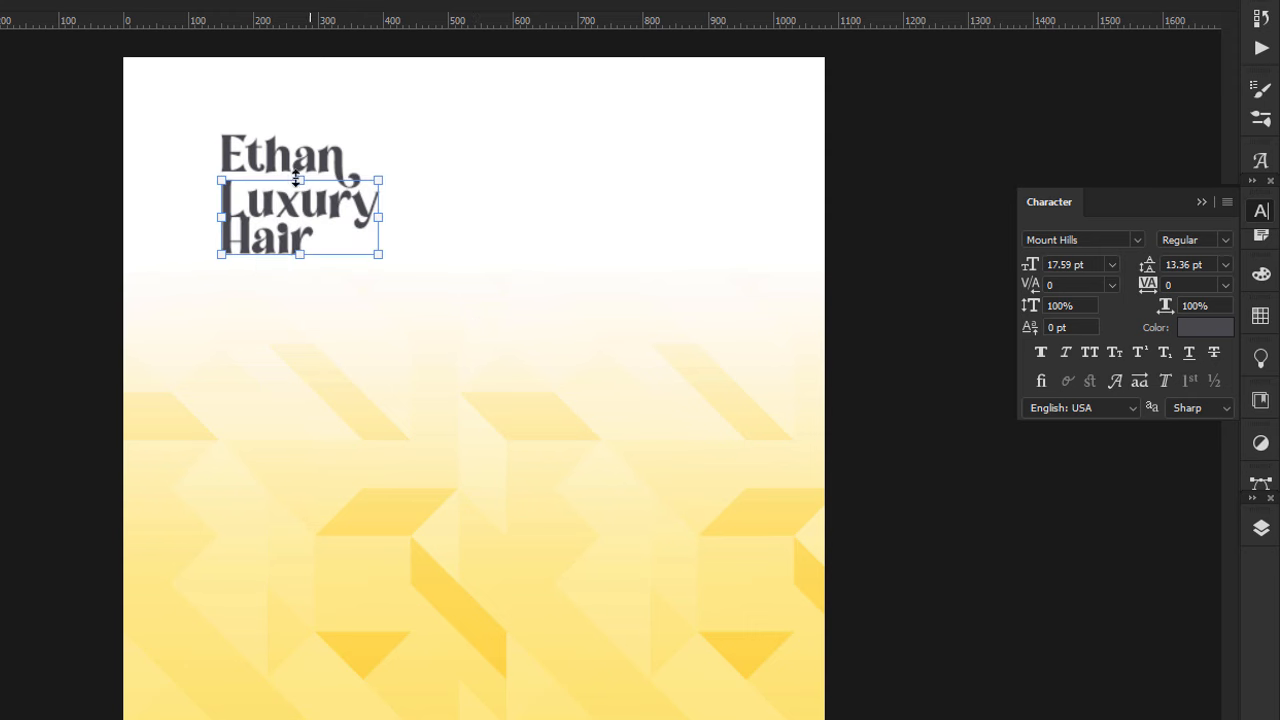
Set the leading of the "Luxury Hair" text to 15 pt and move the text slightly closer beneath "Ethan".
{"action": "left_click", "coordinate": [115, 222]}
{"action": "double_click", "coordinate": [281, 219]}
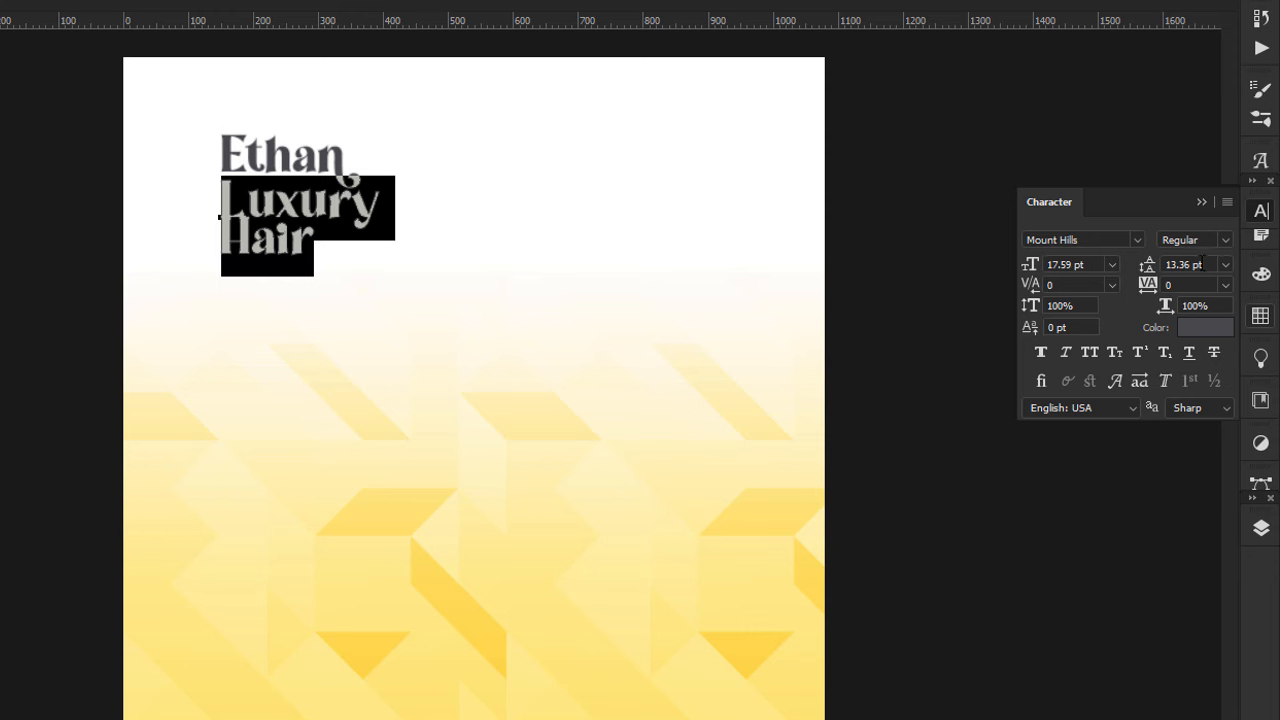
{"action": "type", "text": "15"}
{"action": "key", "text": "Return"}
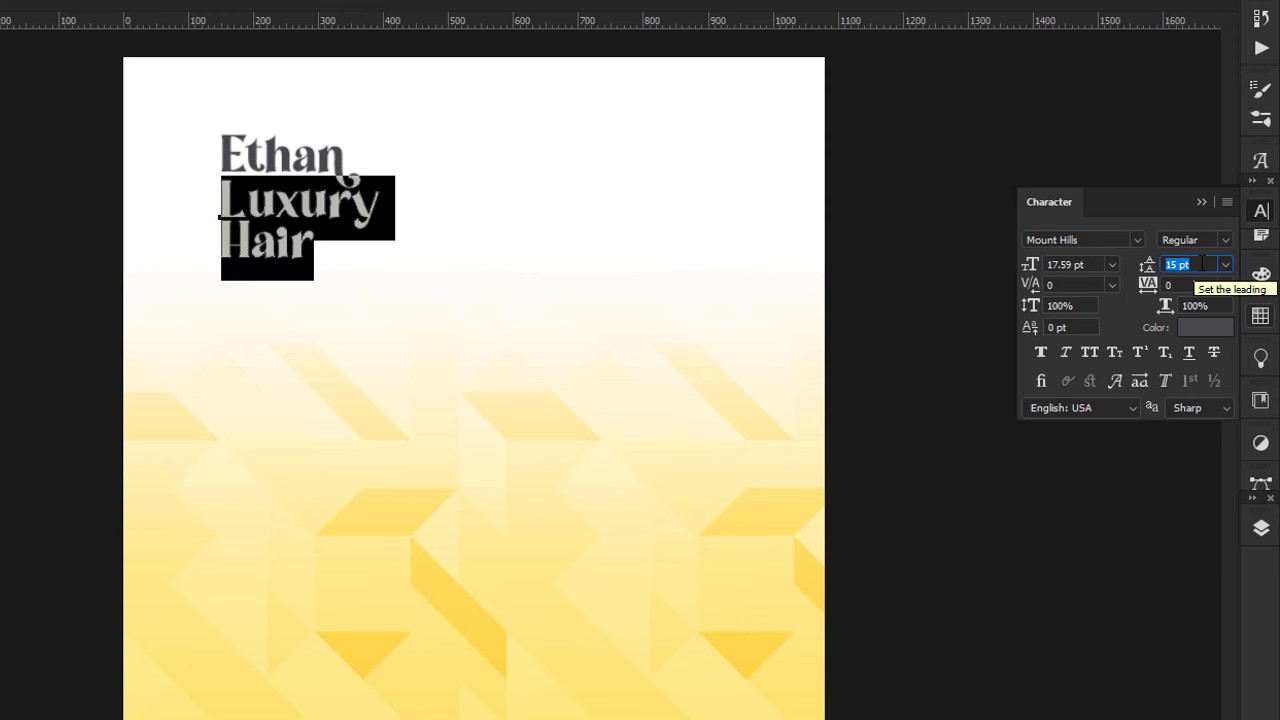
{"action": "left_click", "coordinate": [140, 282]}
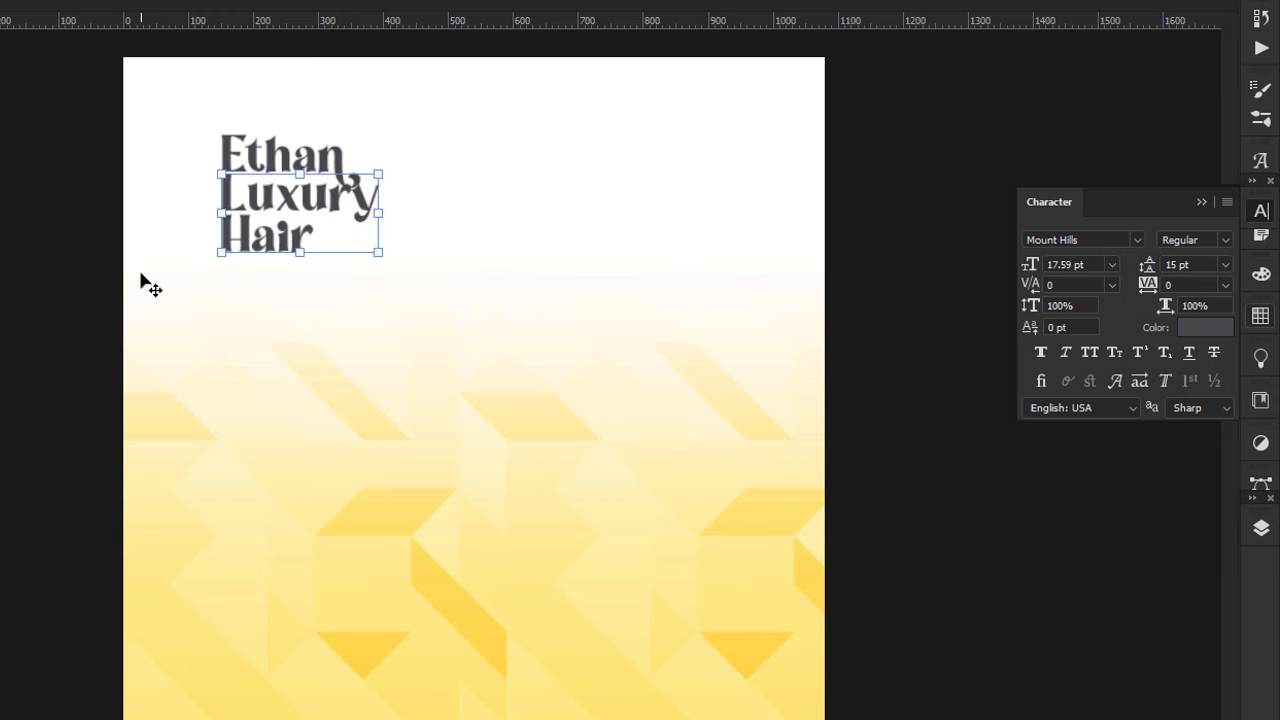
{"action": "left_click", "coordinate": [57, 300]}
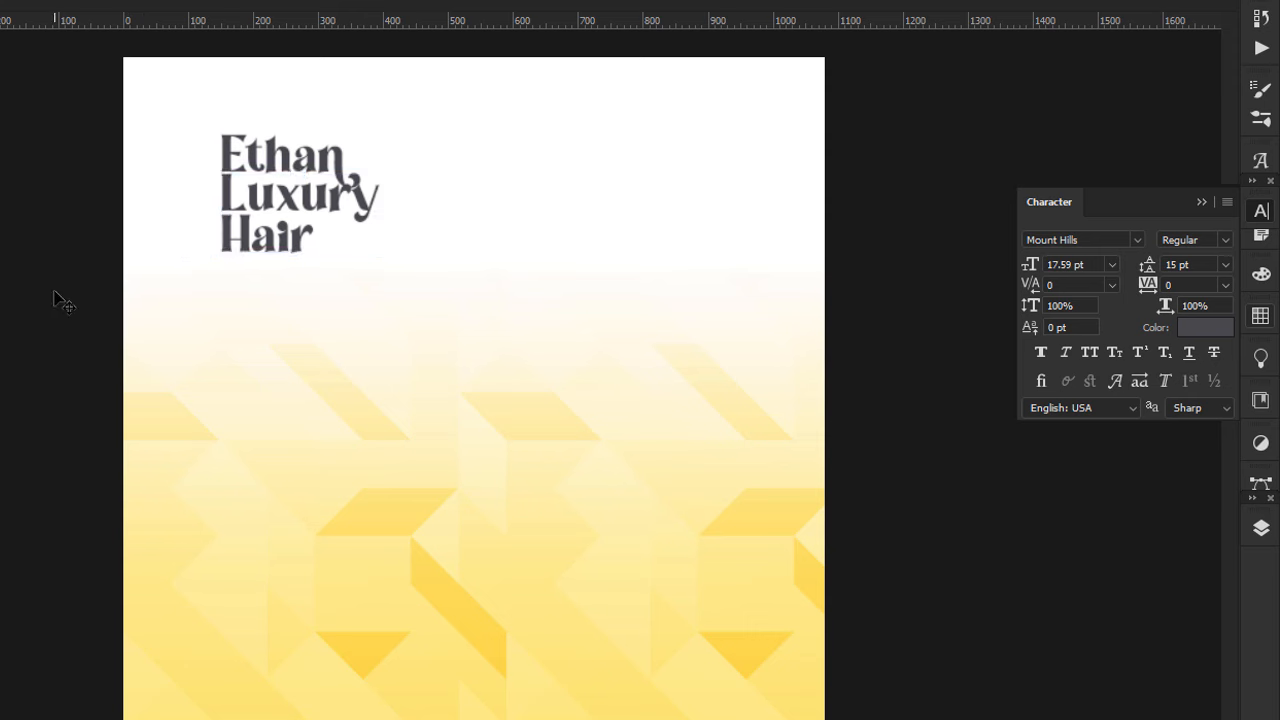
Select the "Ethan" and "Luxury Hair" text layers together and enlarge them to about 21 pt.
{"action": "left_click_drag", "start_coordinate": [60, 109], "coordinate": [412, 285]}
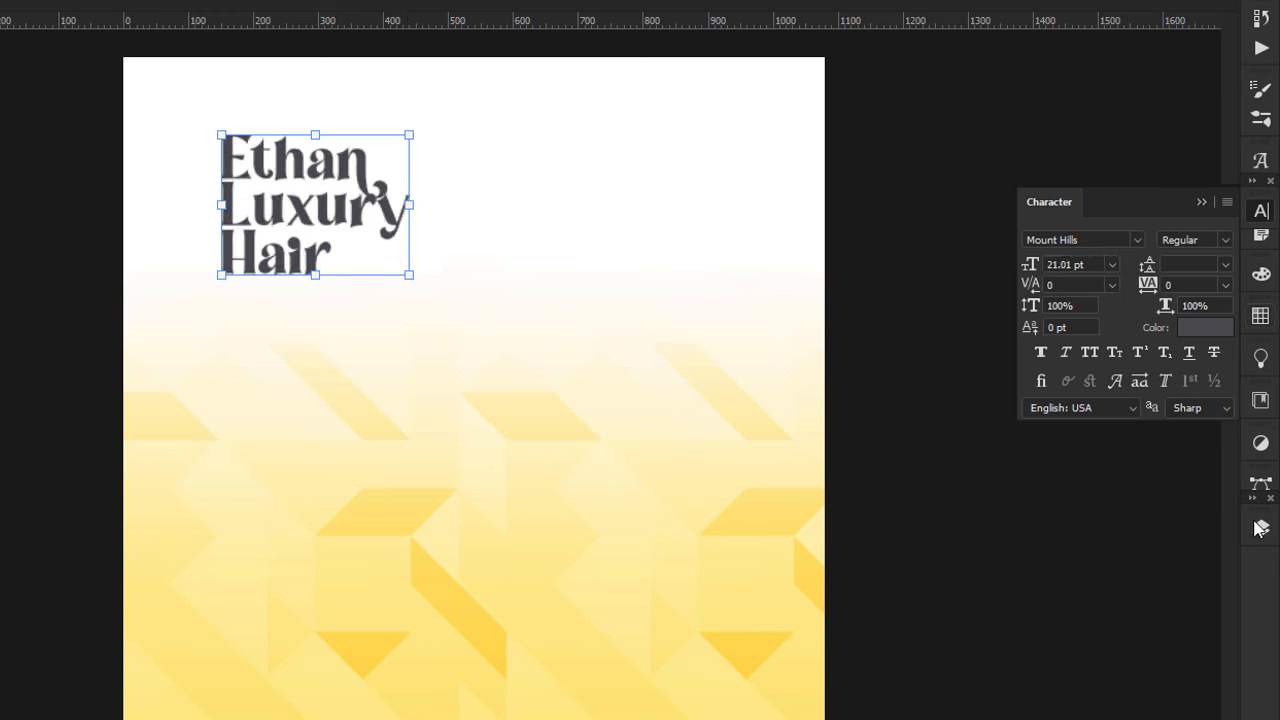
Group the "Ethan" and "Luxury Hair" text layers together.
{"action": "left_click", "coordinate": [1260, 530]}
{"action": "key", "text": "ctrl+g"}
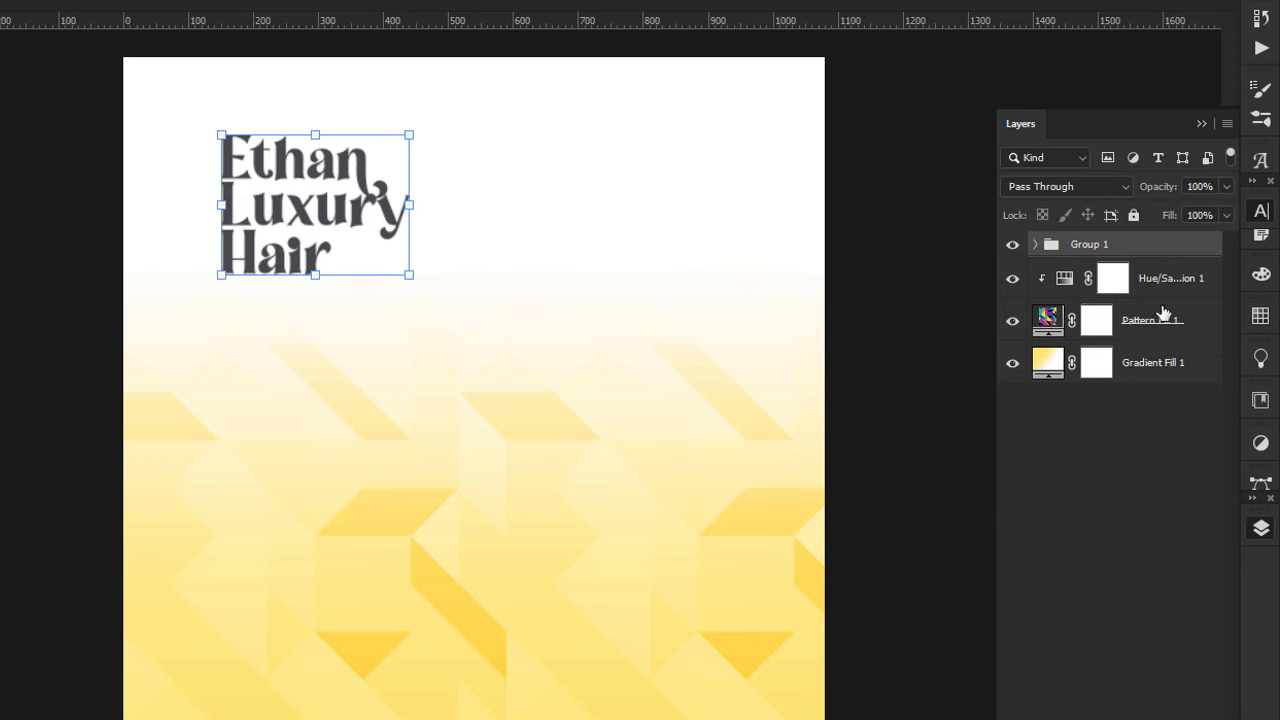
{"action": "left_click", "coordinate": [860, 215]}
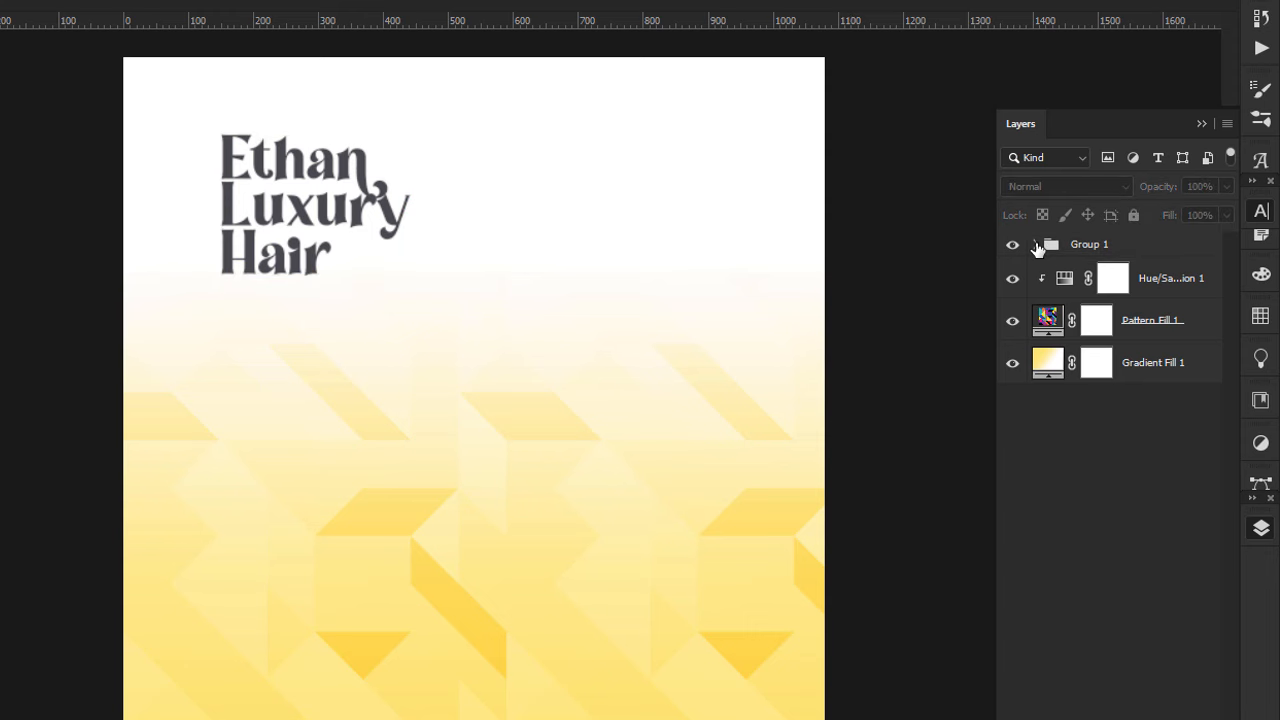
{"action": "left_click", "coordinate": [326, 164]}
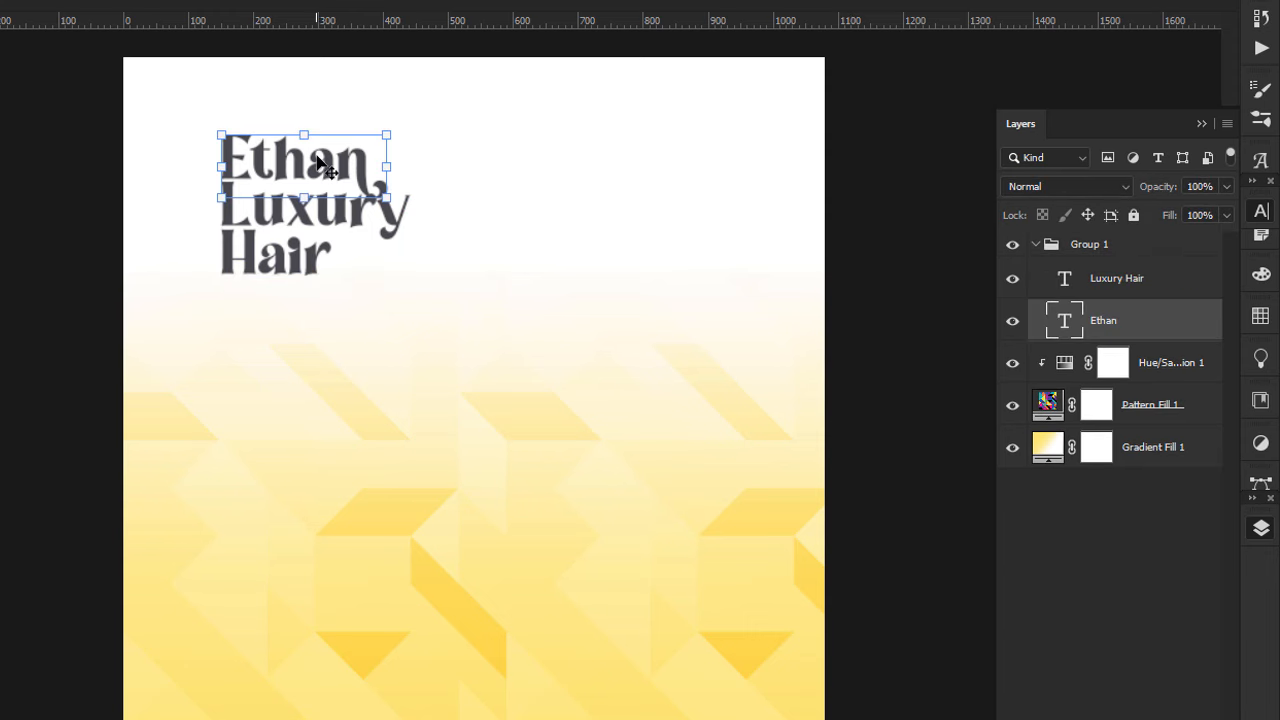
{"action": "left_click", "coordinate": [1051, 247]}
{"action": "left_click", "coordinate": [1045, 245]}
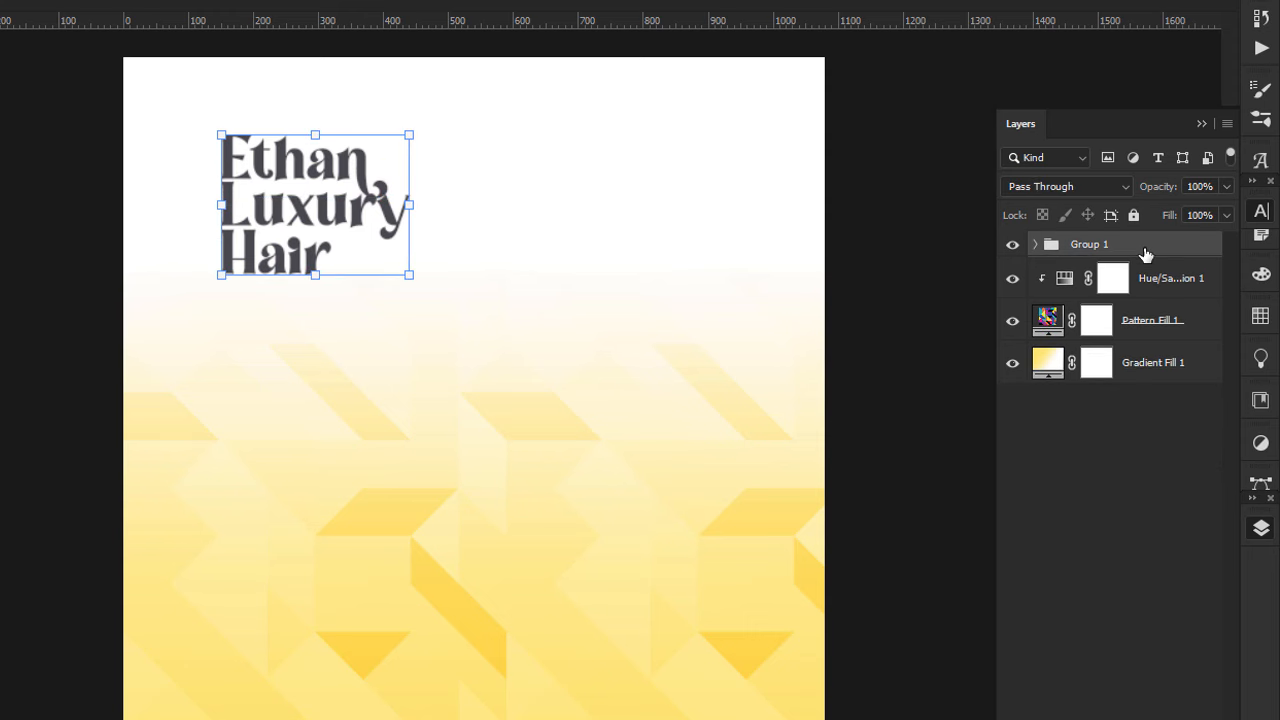
Set the text color of "Ethan" to brown #6b3203 and copy the hex code.
{"action": "left_click", "coordinate": [1035, 244]}
{"action": "double_click", "coordinate": [1064, 322]}
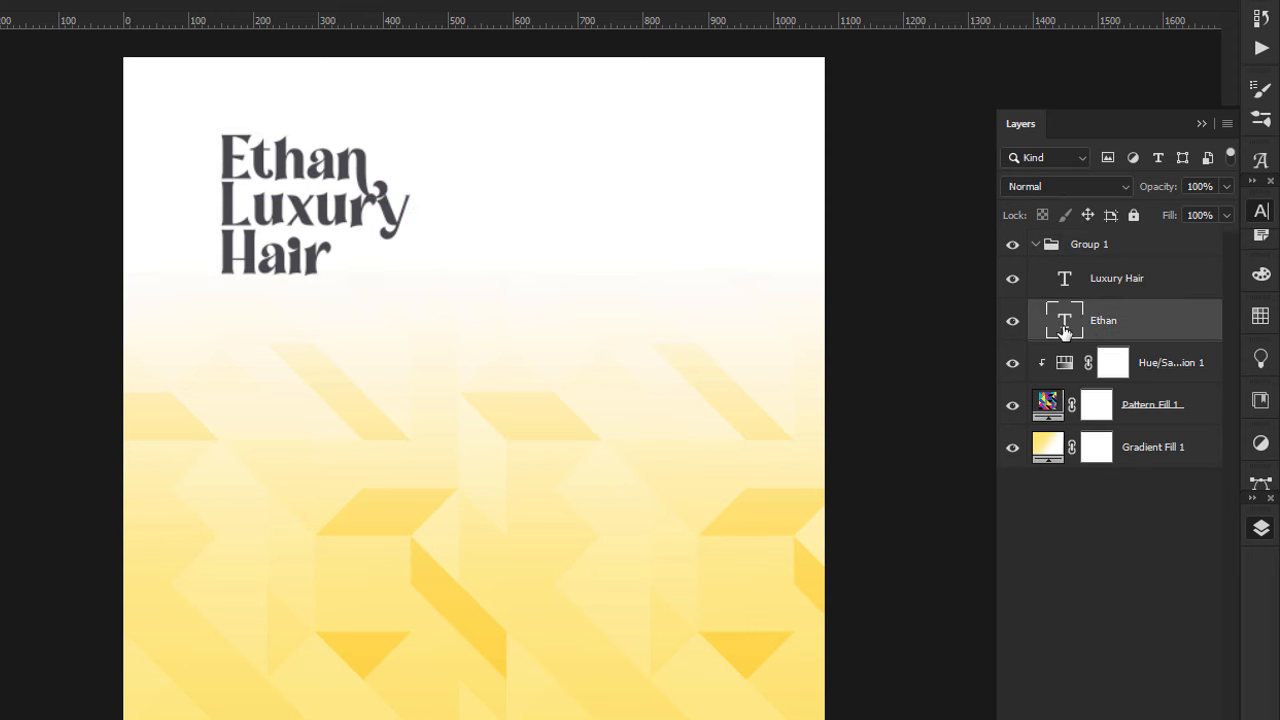
{"action": "left_click", "coordinate": [430, 2]}
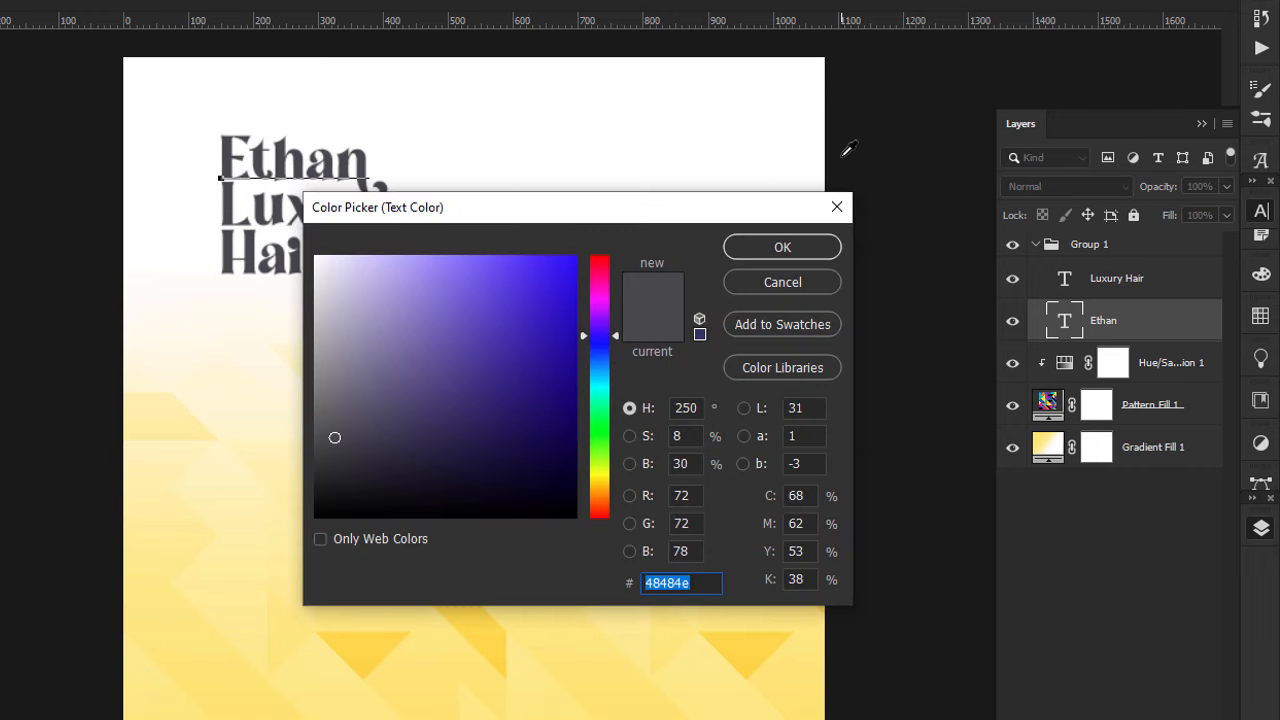
{"action": "type", "text": "6"}
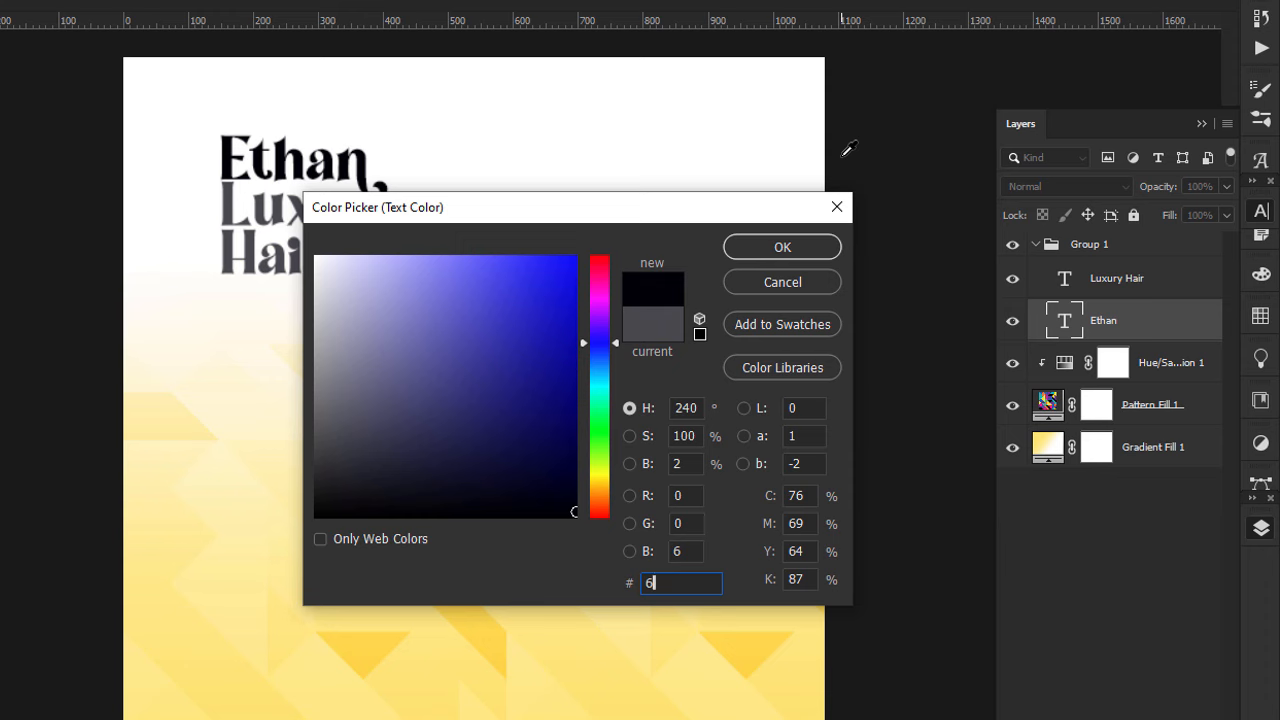
{"action": "type", "text": "32"}
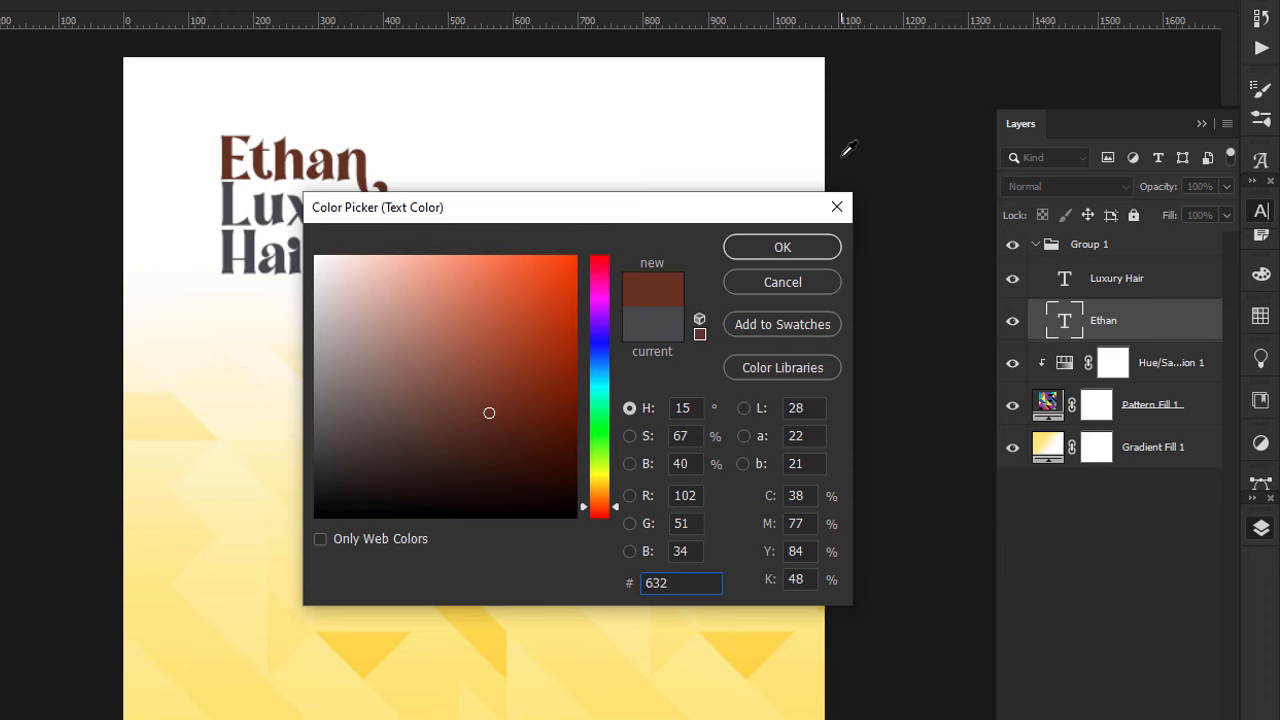
{"action": "type", "text": "0"}
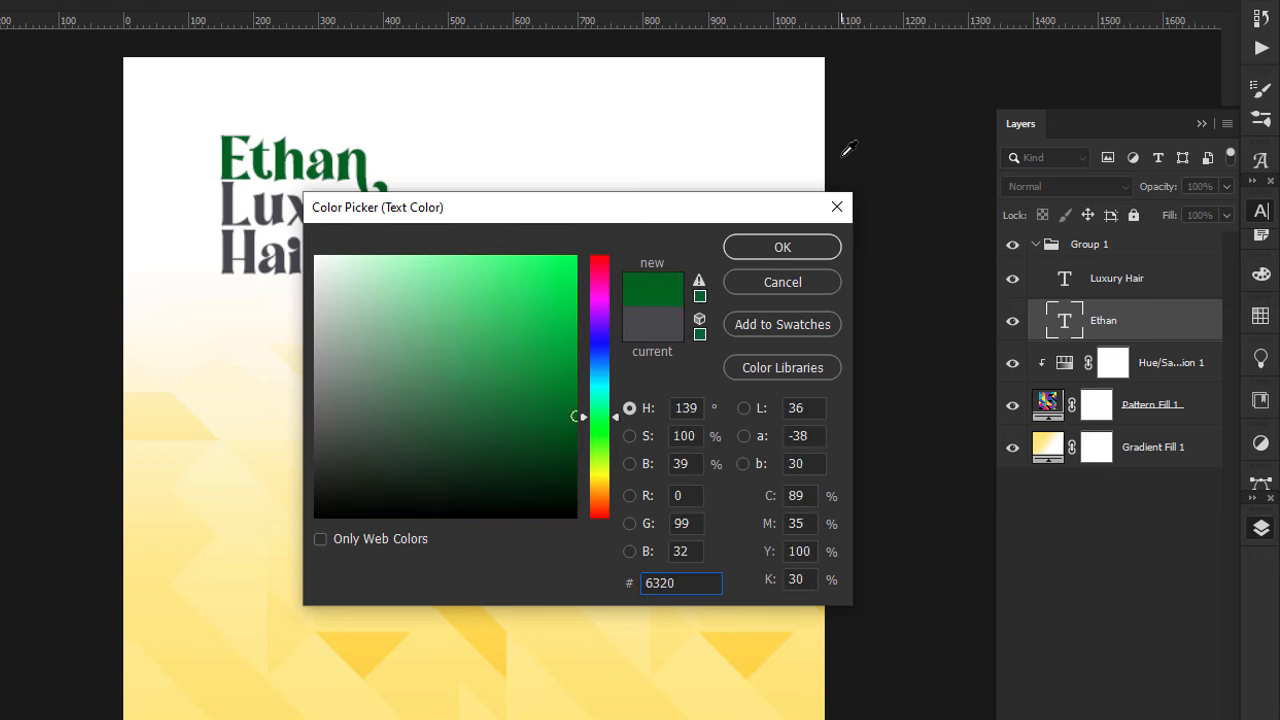
{"action": "type", "text": "3"}
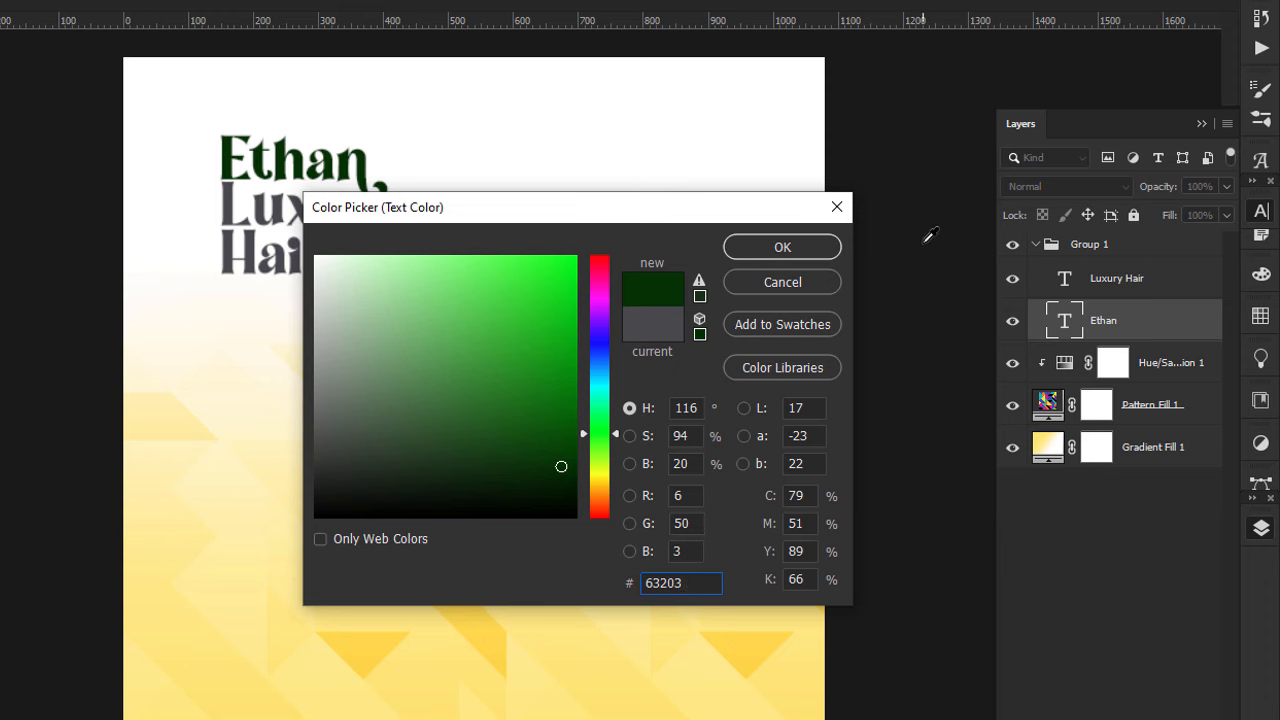
{"action": "left_click", "coordinate": [652, 582]}
{"action": "type", "text": "b"}
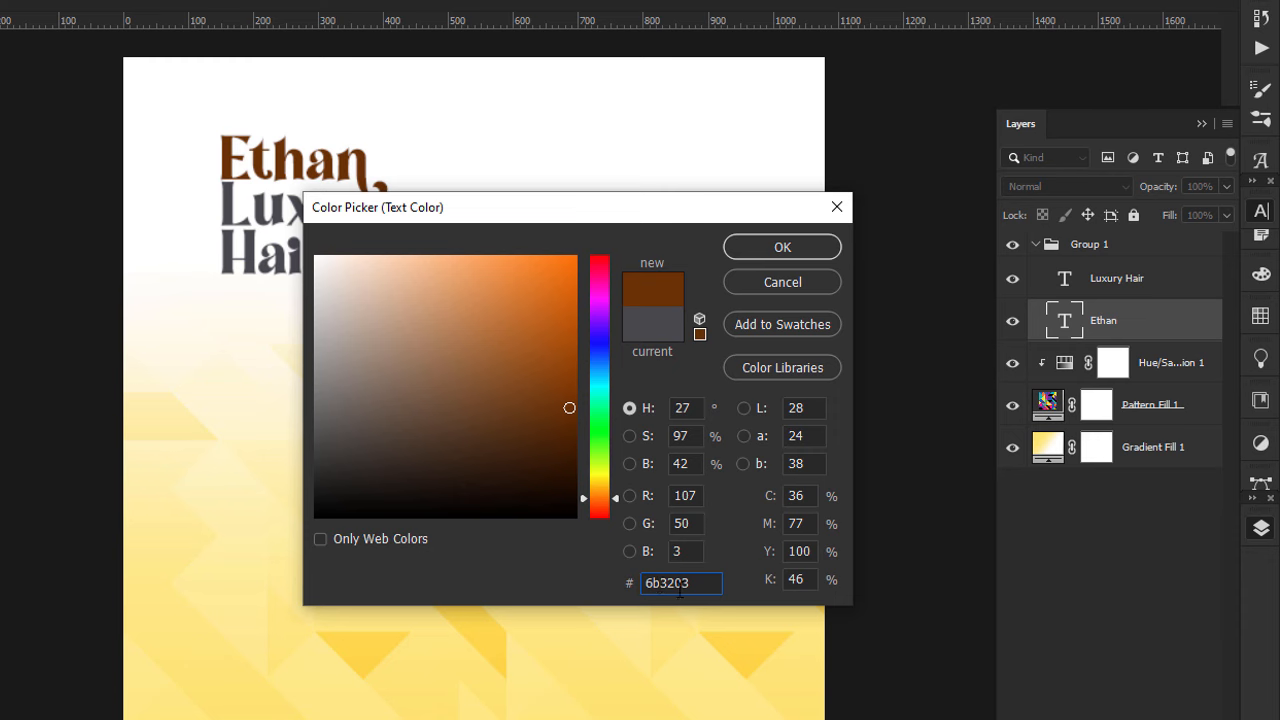
{"action": "key", "text": "ctrl+a"}
{"action": "key", "text": "ctrl+c"}
{"action": "left_click", "coordinate": [780, 249]}
Apply the copied brown color #6b3203 to the "Luxury Hair" text and collapse the title group.
{"action": "left_click", "coordinate": [1056, 278]}
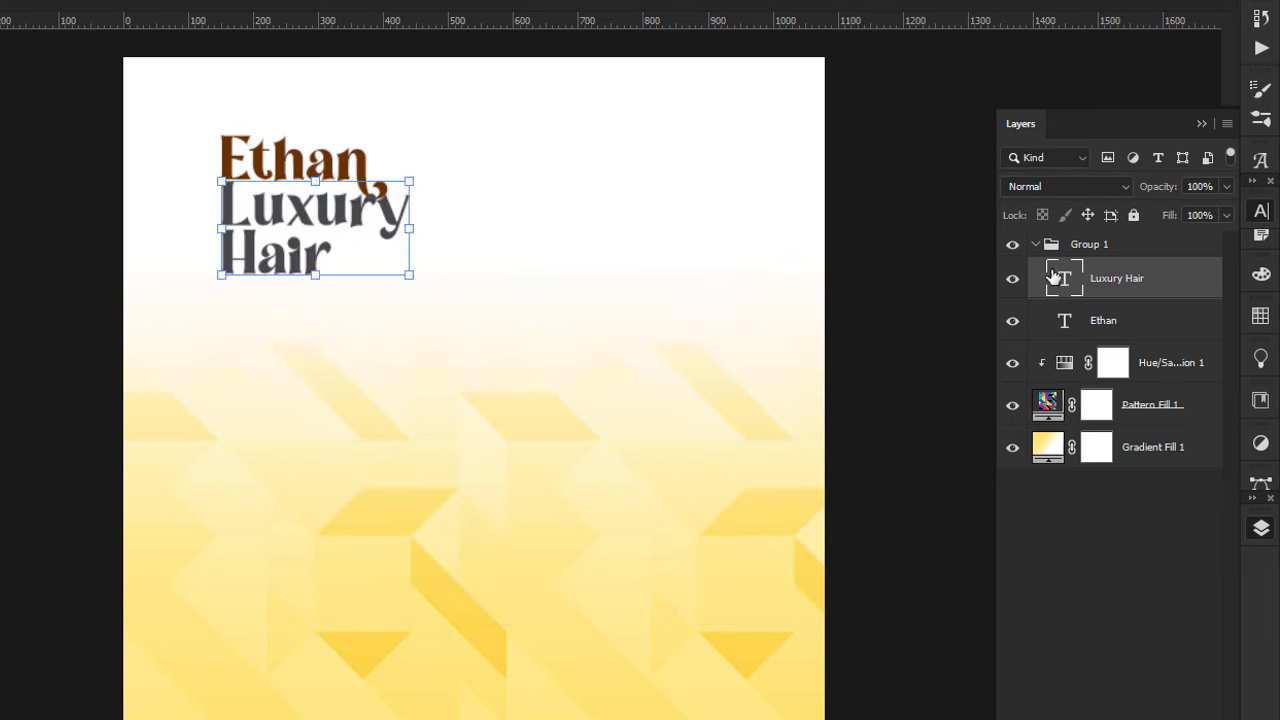
{"action": "double_click", "coordinate": [1056, 278]}
{"action": "left_click", "coordinate": [513, 20]}
{"action": "key", "text": "ctrl+v"}
{"action": "key", "text": "Return"}
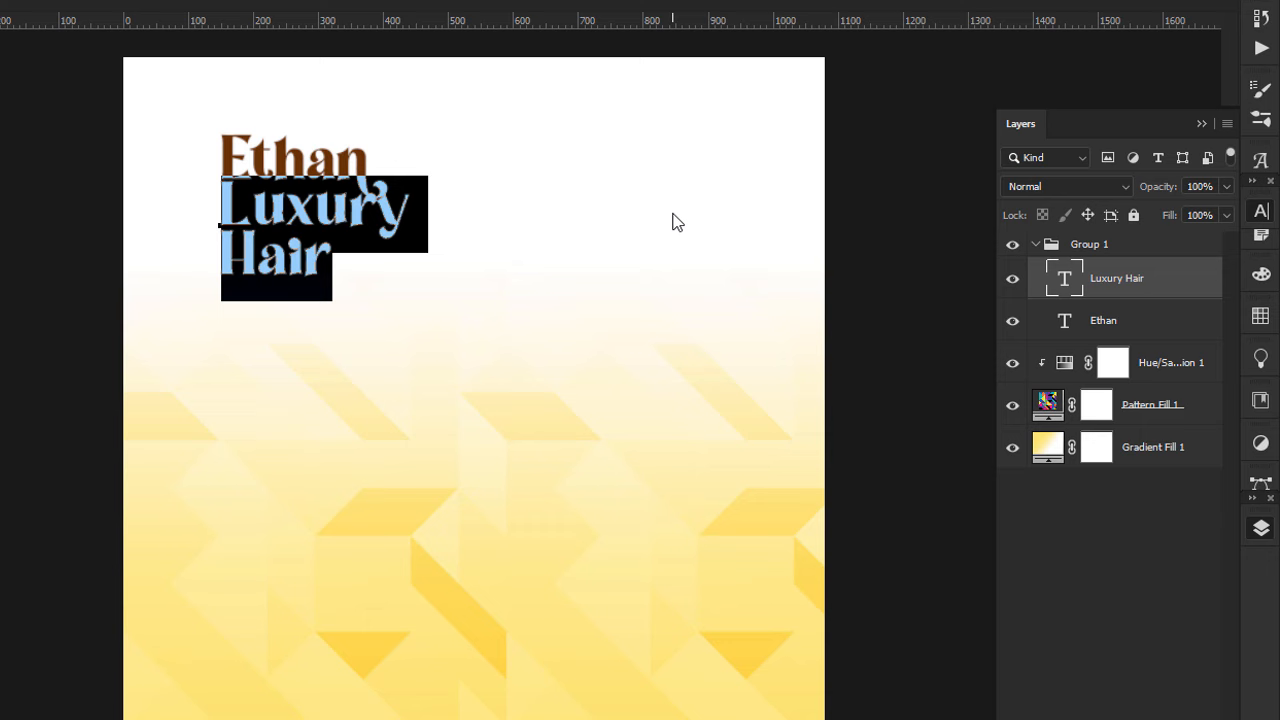
{"action": "left_click", "coordinate": [1036, 245]}
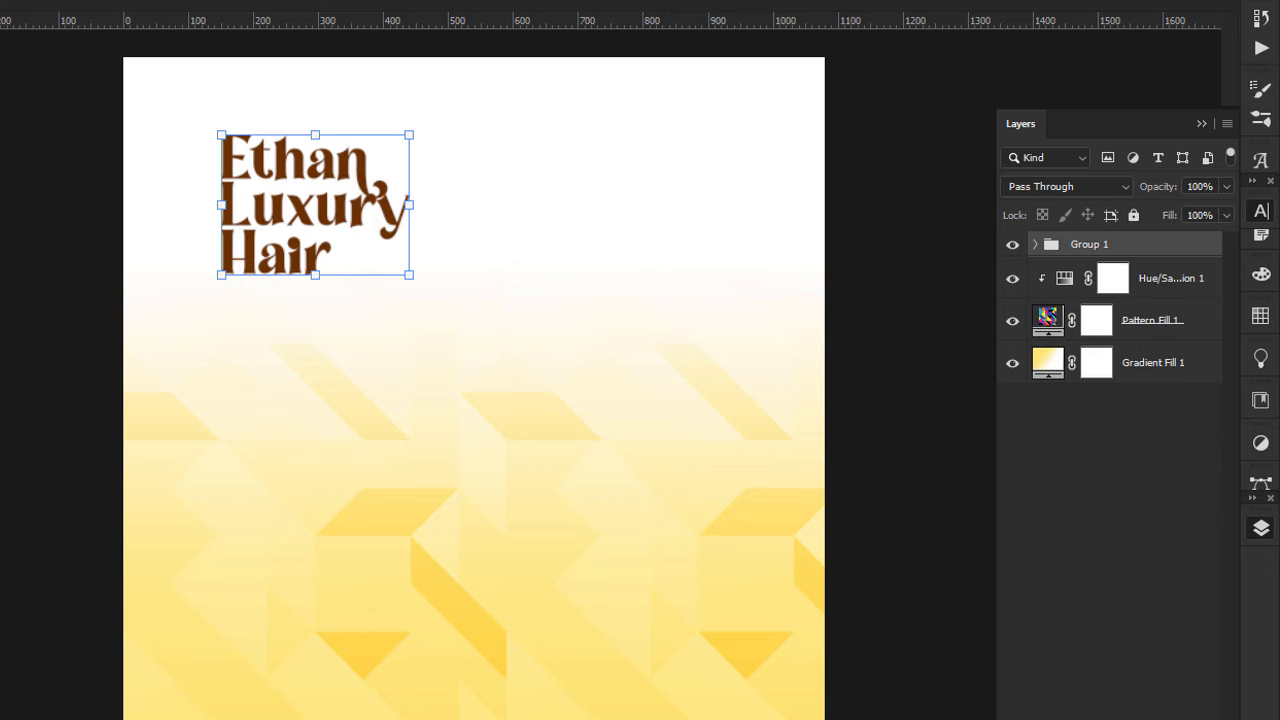
Add an empty layer above the title group and set the Soft Round brush size to 700 px.
{"action": "key", "text": "ctrl+shift+alt+n"}
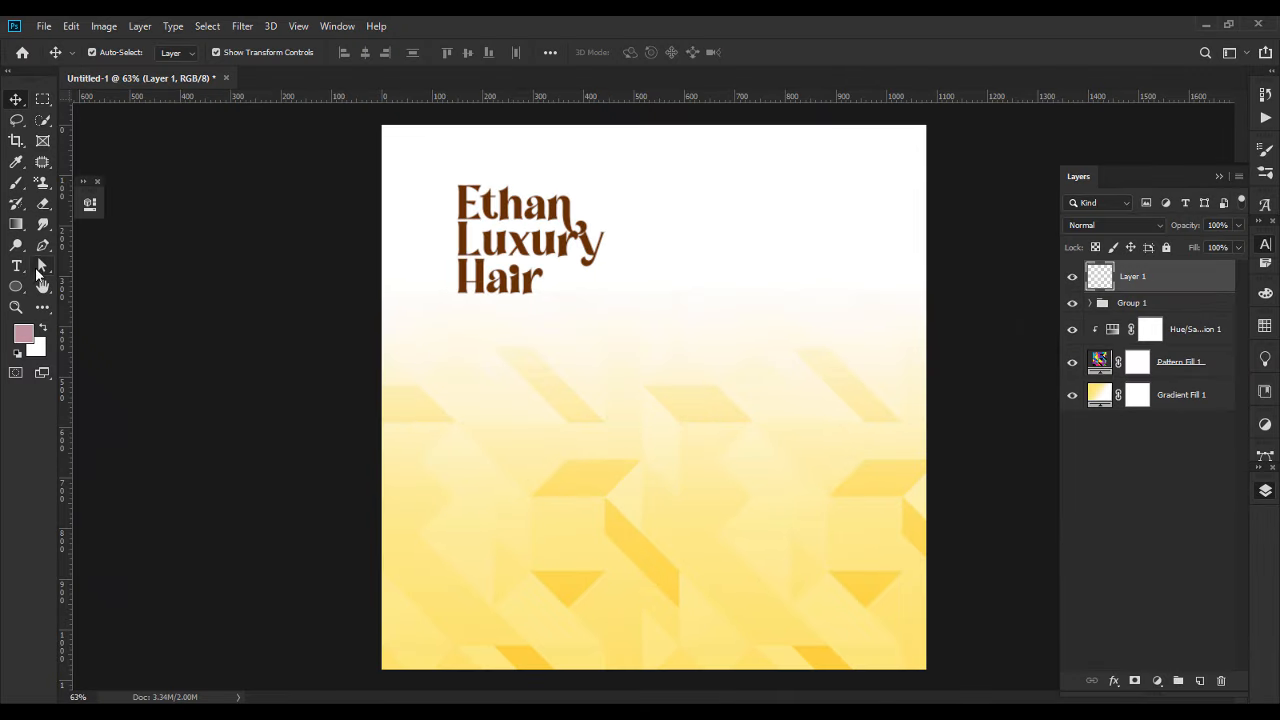
{"action": "left_click", "coordinate": [15, 186]}
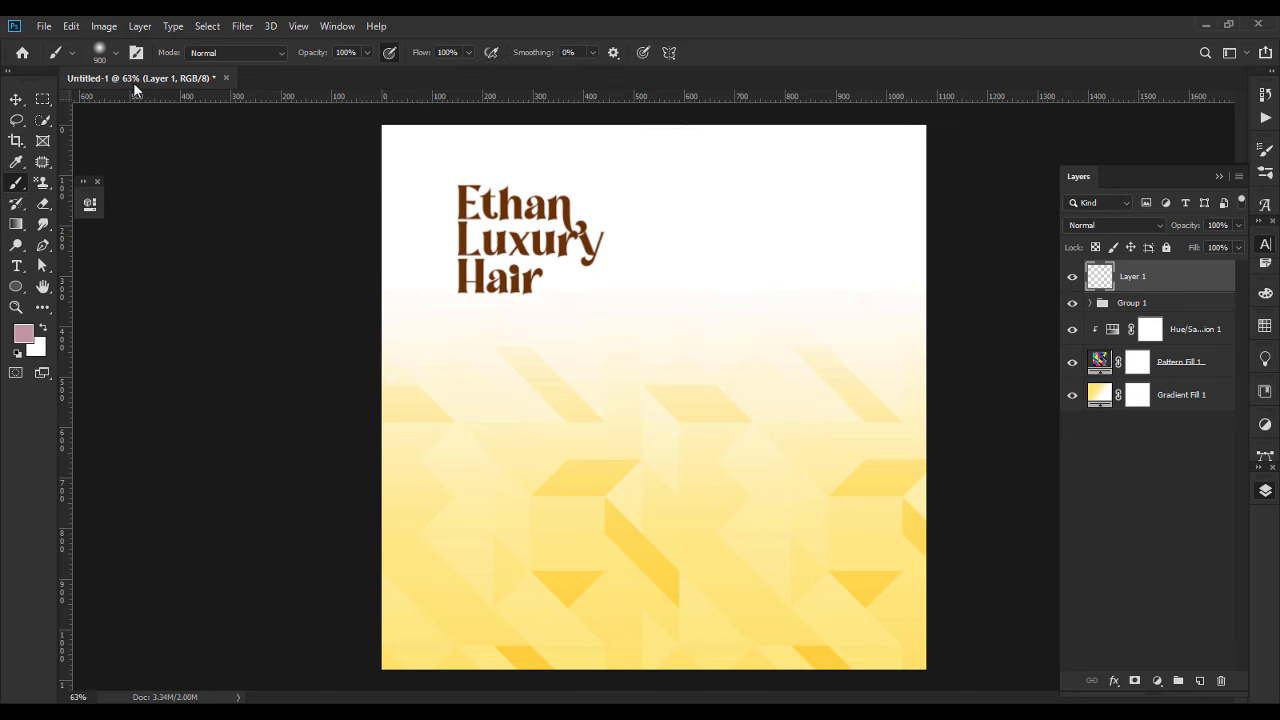
{"action": "left_click", "coordinate": [117, 53]}
{"action": "left_click", "coordinate": [99, 78]}
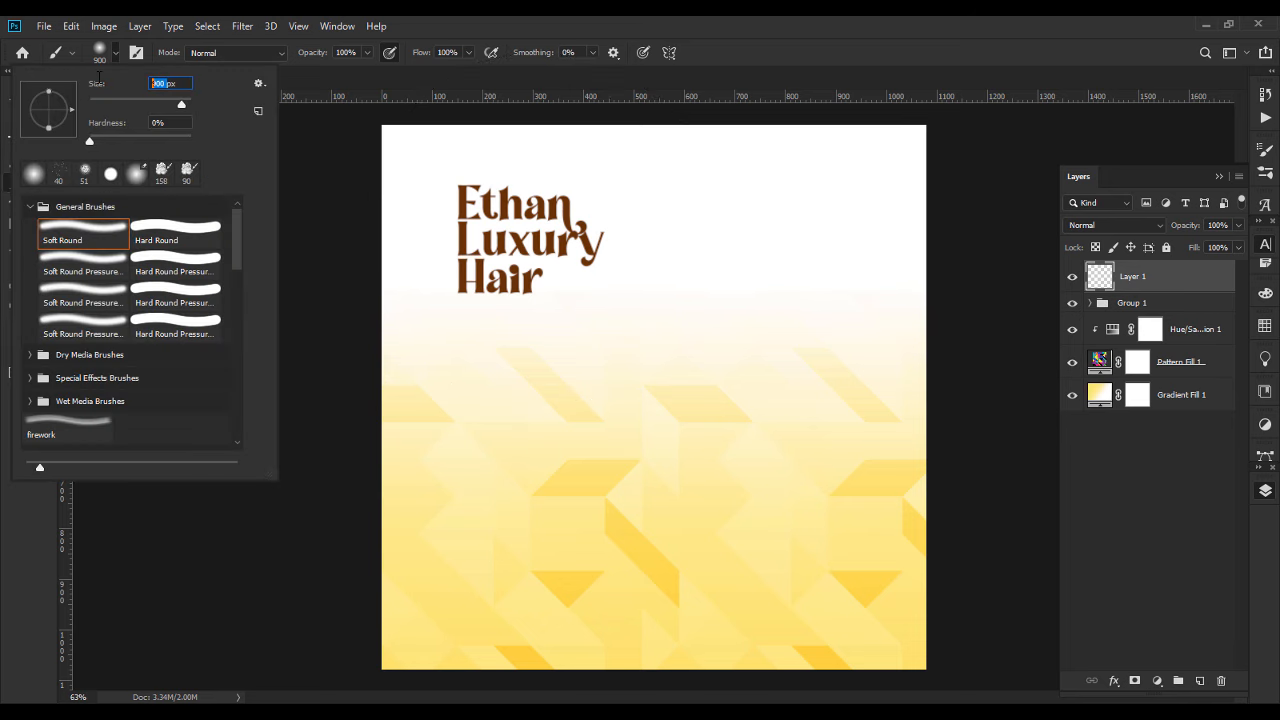
{"action": "type", "text": "700"}
{"action": "key", "text": "Return"}
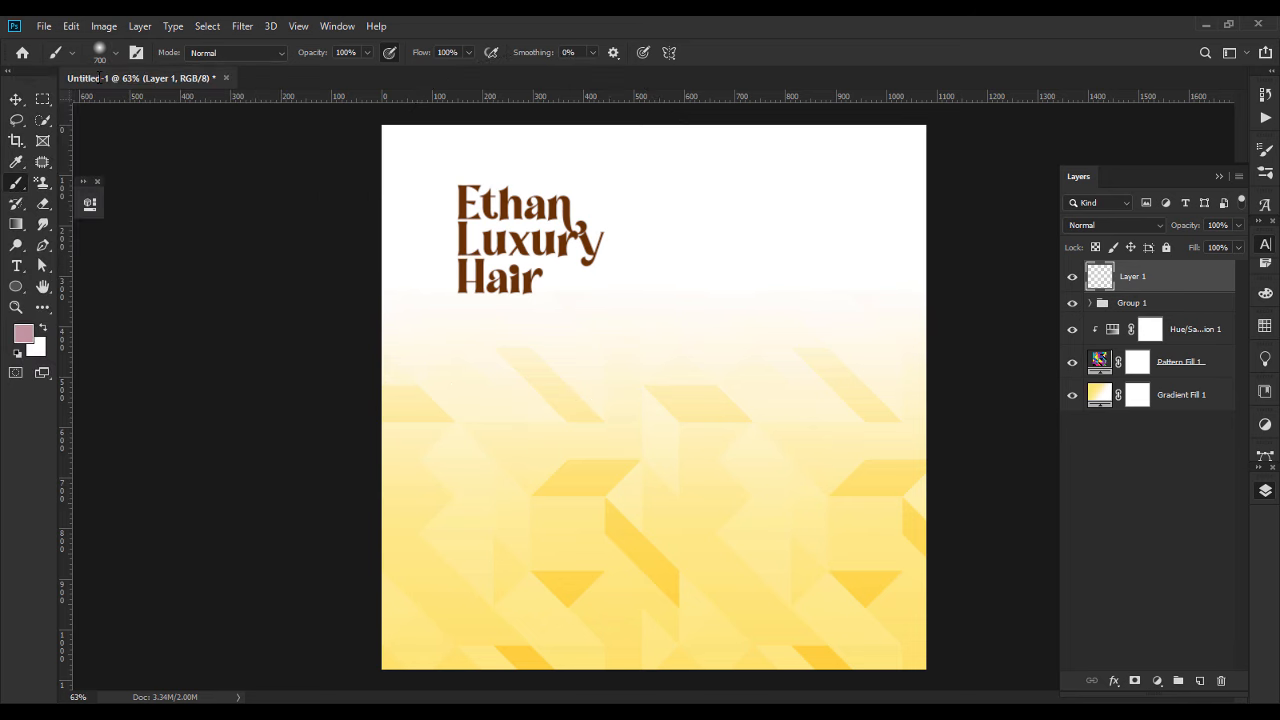
Reduce the Soft Round brush size to 500 px.
{"action": "left_click", "coordinate": [117, 53]}
{"action": "left_click", "coordinate": [93, 77]}
{"action": "type", "text": "500"}
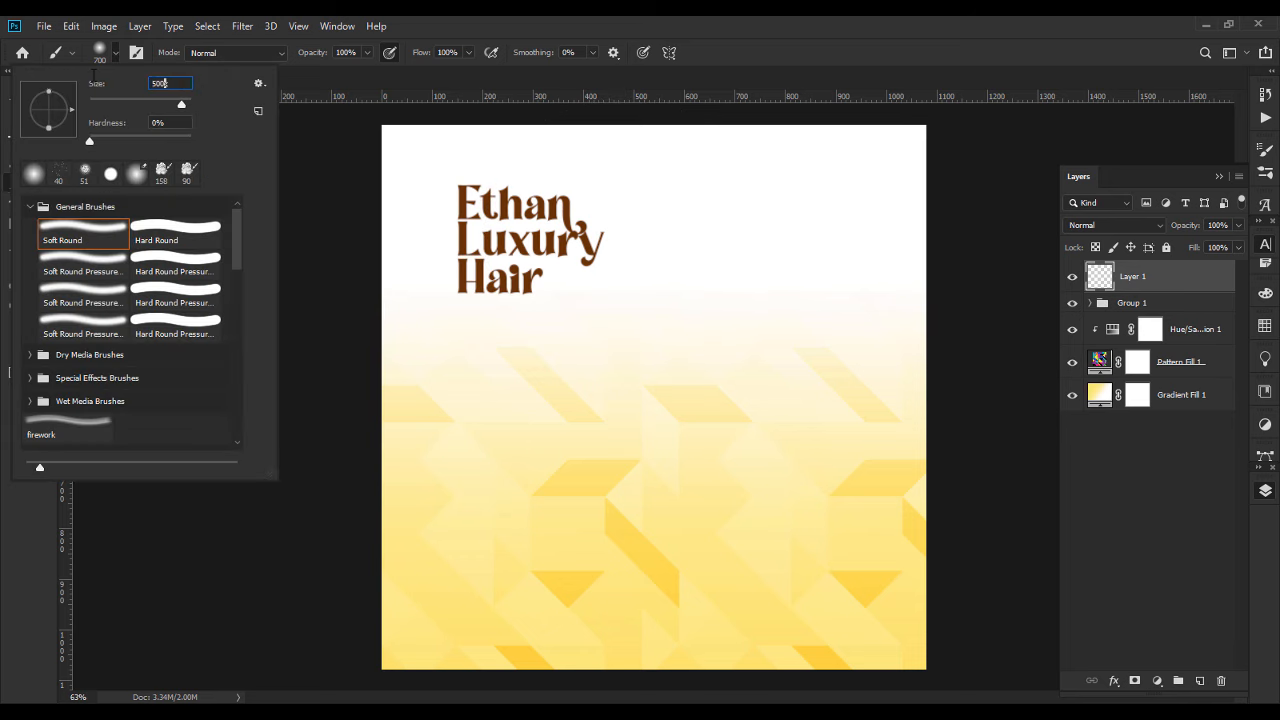
{"action": "key", "text": "Return"}
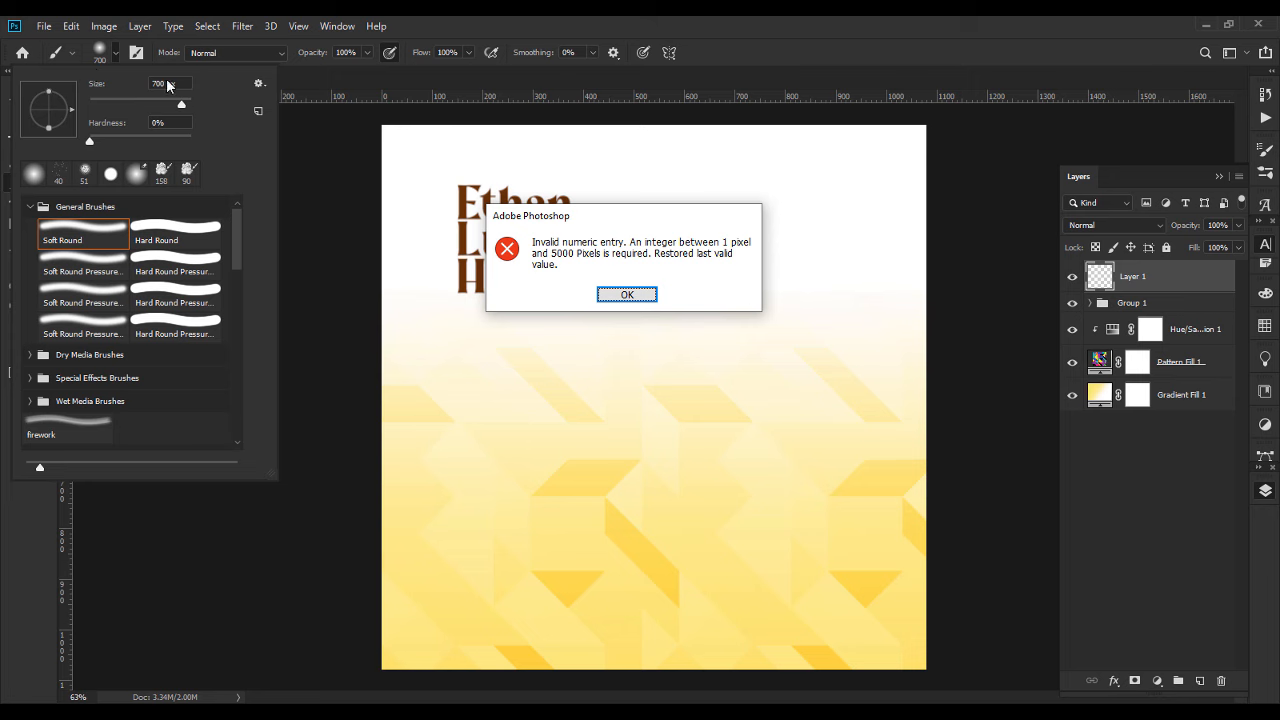
{"action": "left_click", "coordinate": [622, 296]}
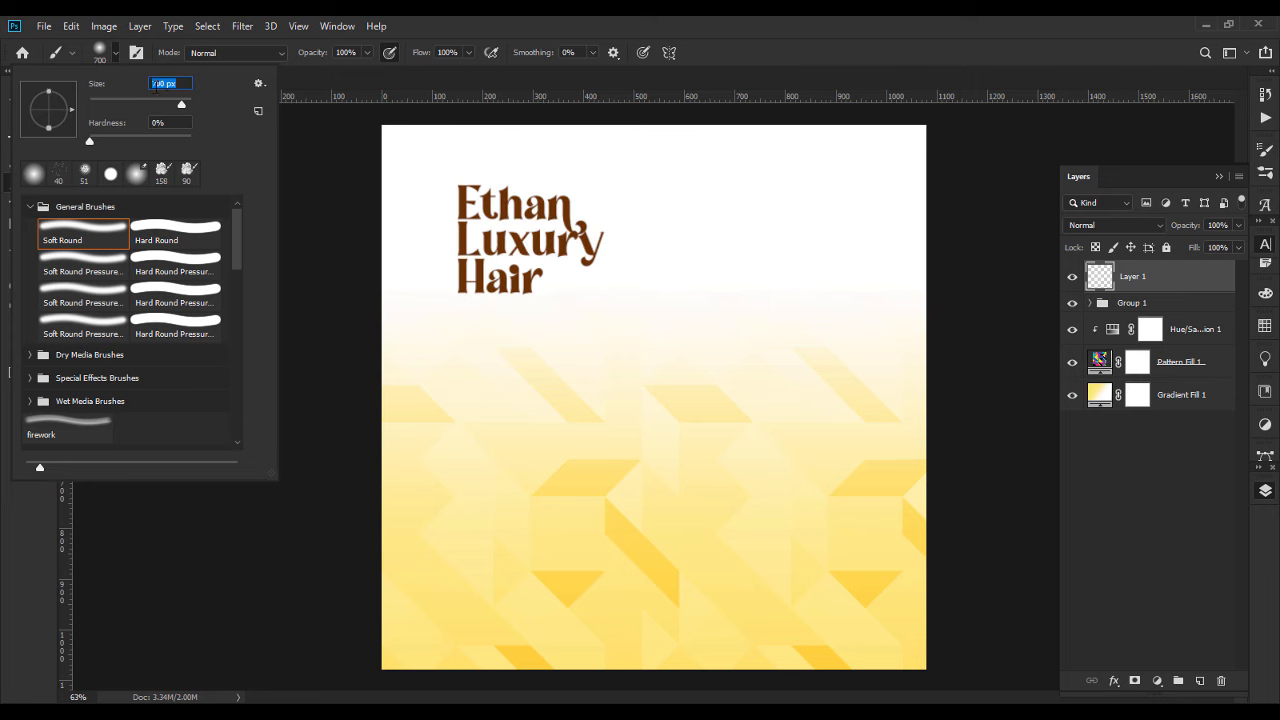
{"action": "type", "text": "500"}
{"action": "key", "text": "Return"}
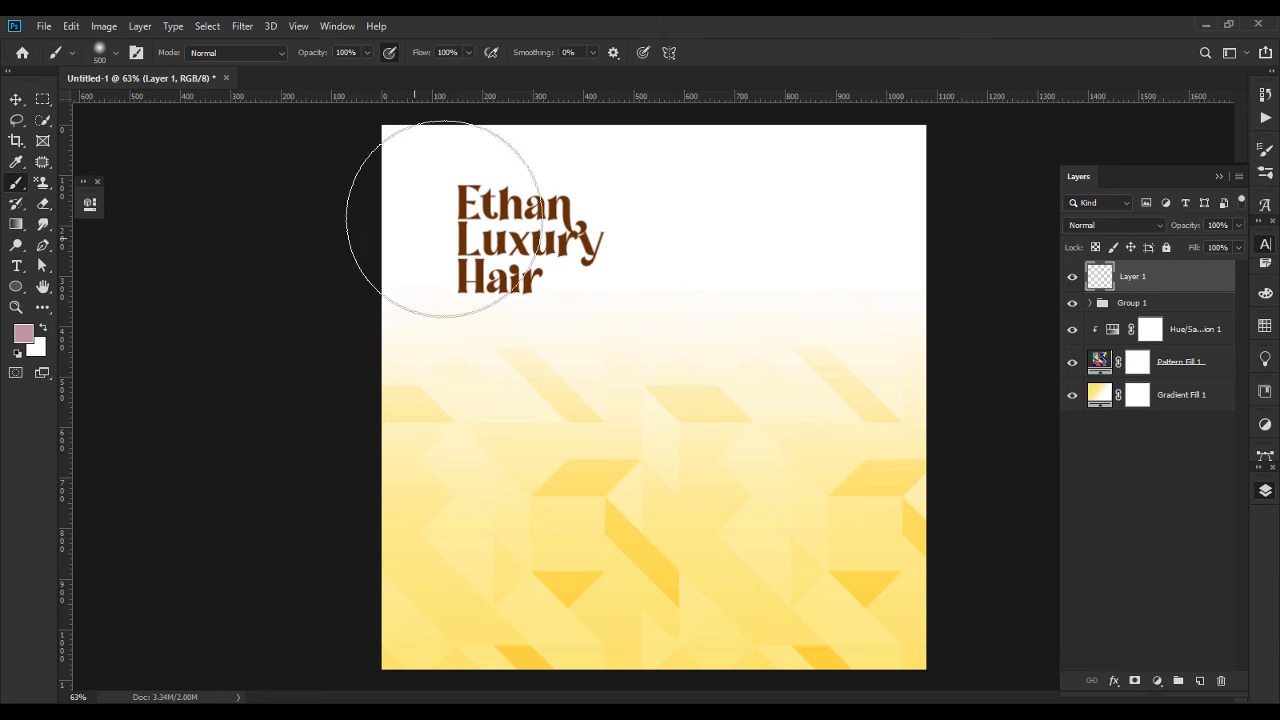
Set the foreground color to golden yellow #e4c64b.
{"action": "left_click", "coordinate": [25, 334]}
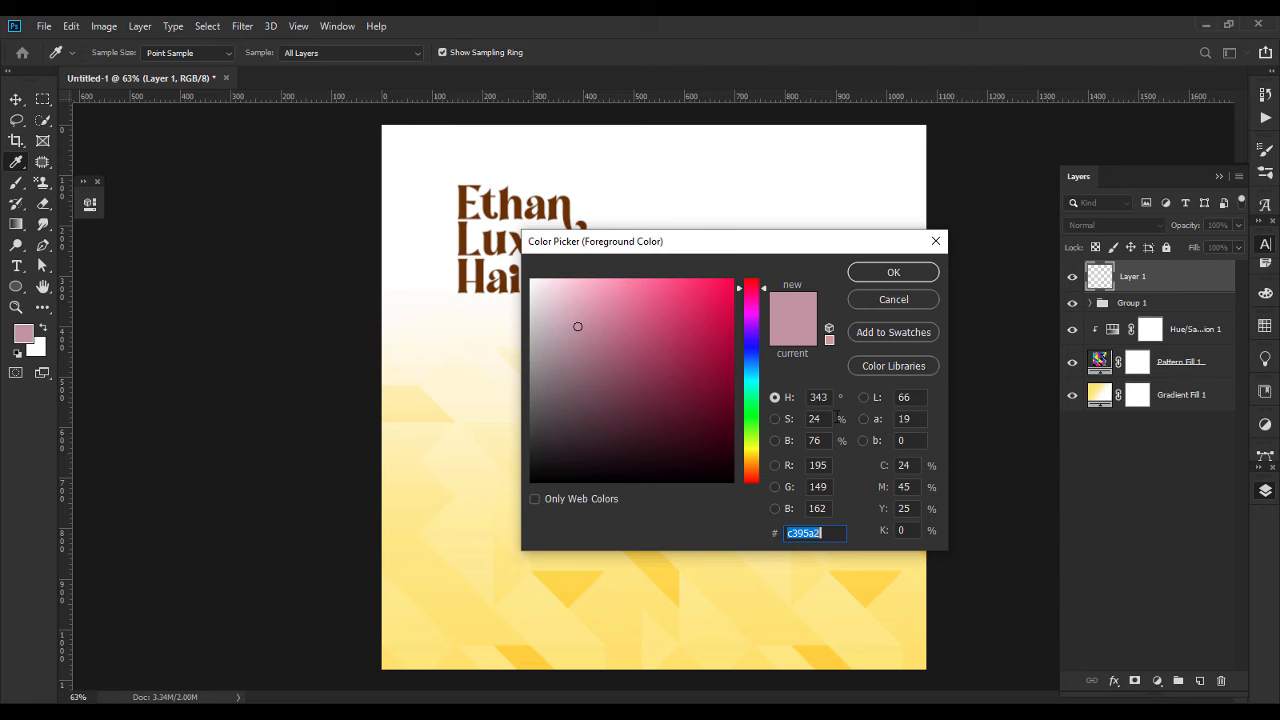
{"action": "type", "text": "e4c"}
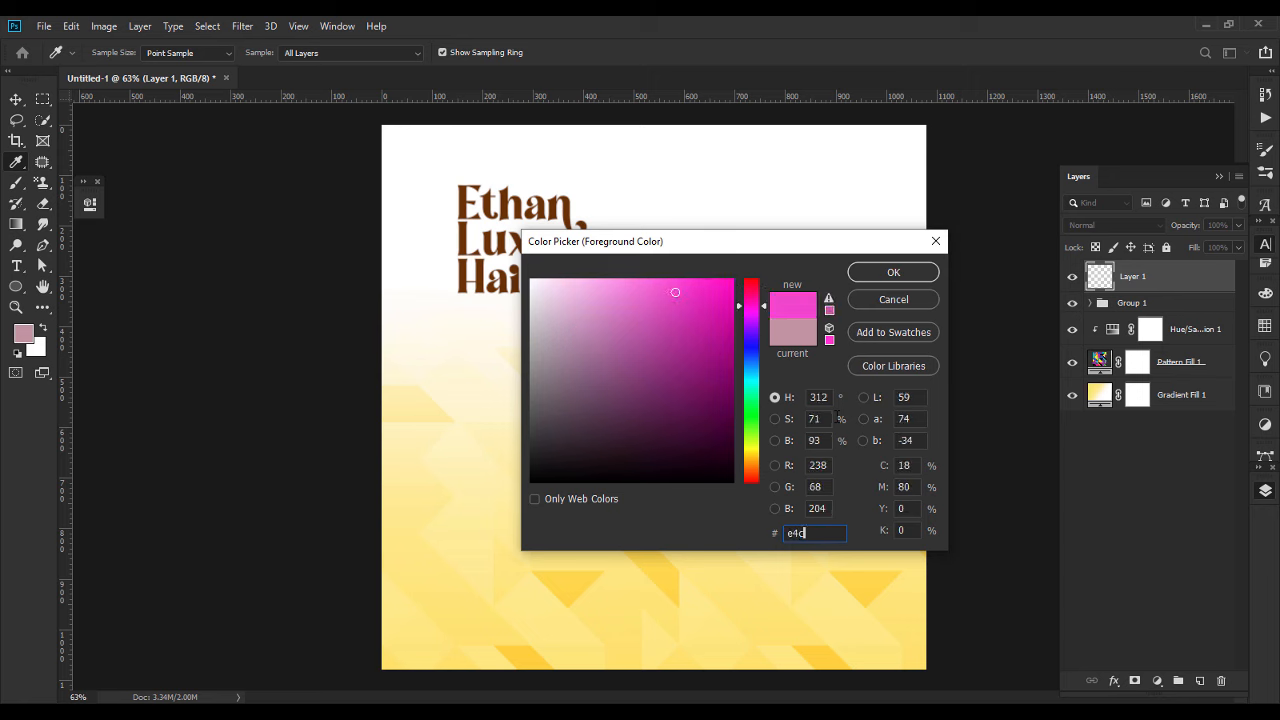
{"action": "type", "text": "64"}
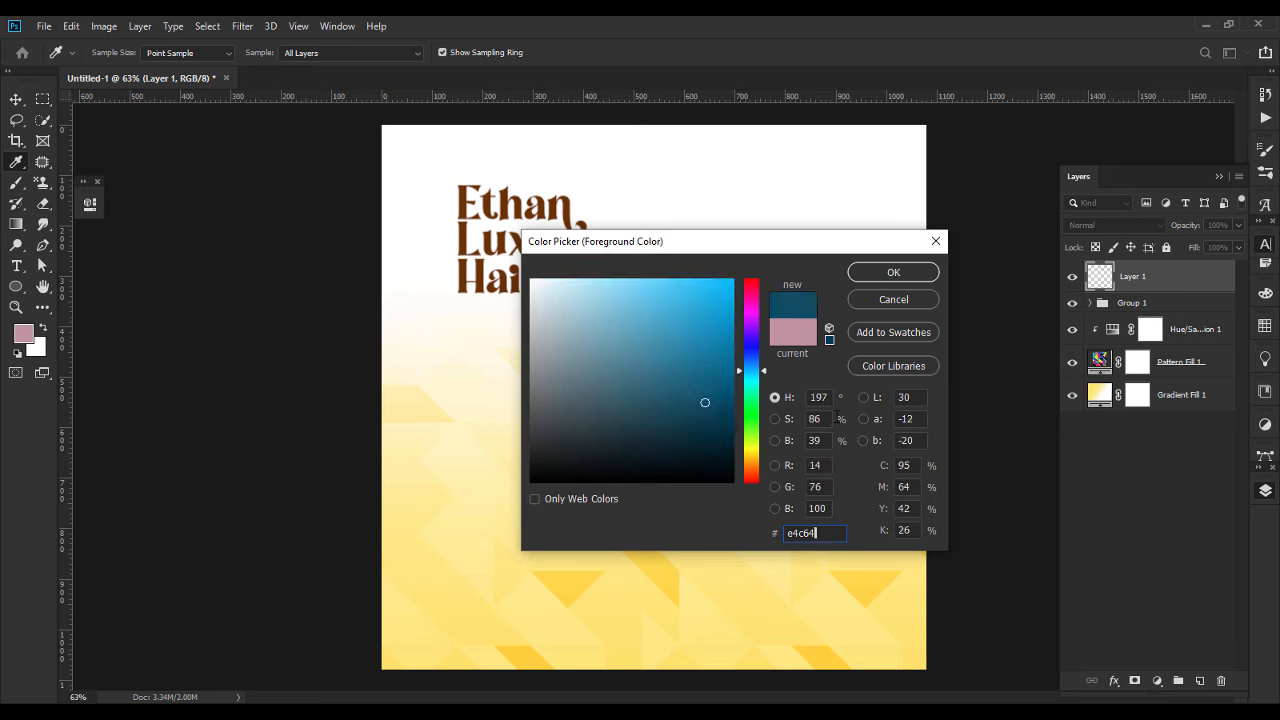
{"action": "type", "text": "bb"}
{"action": "key", "text": "Return"}
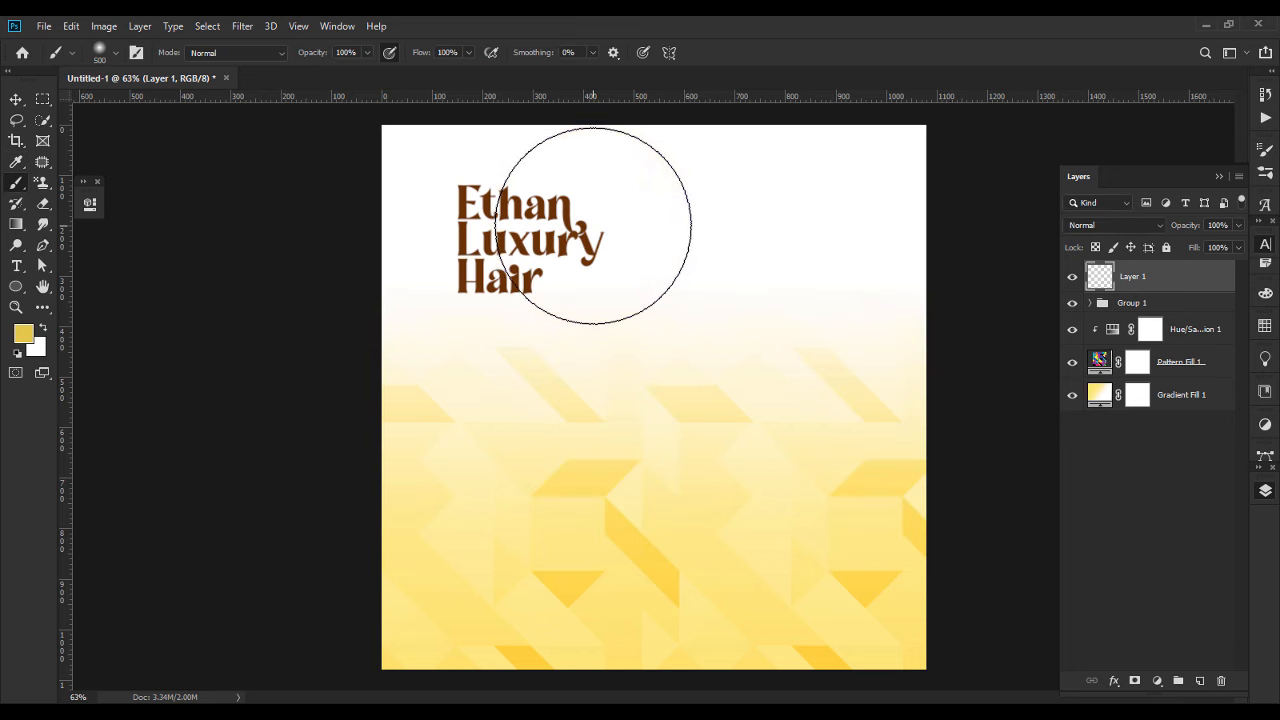
Paint one soft golden spot over the right end of "Luxury" and clip the painted layer to the title group.
{"action": "left_click", "coordinate": [600, 215]}
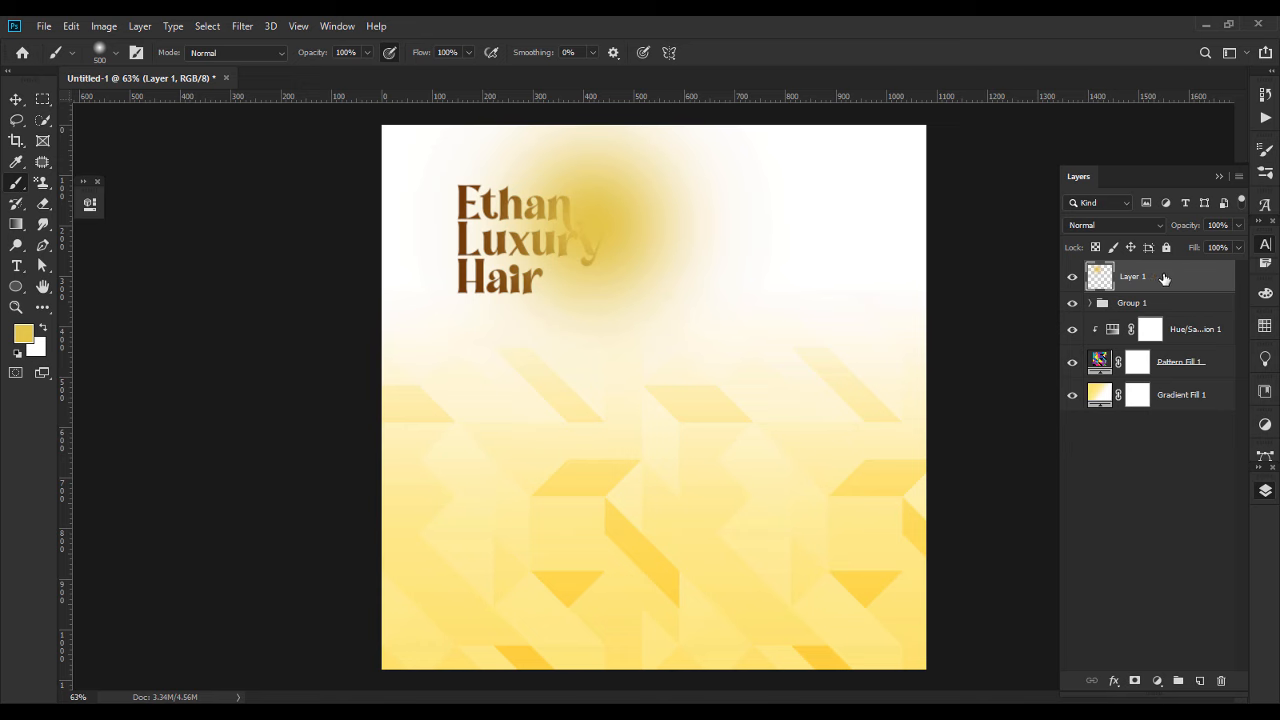
{"action": "right_click", "coordinate": [1158, 278]}
{"action": "left_click", "coordinate": [1024, 334]}
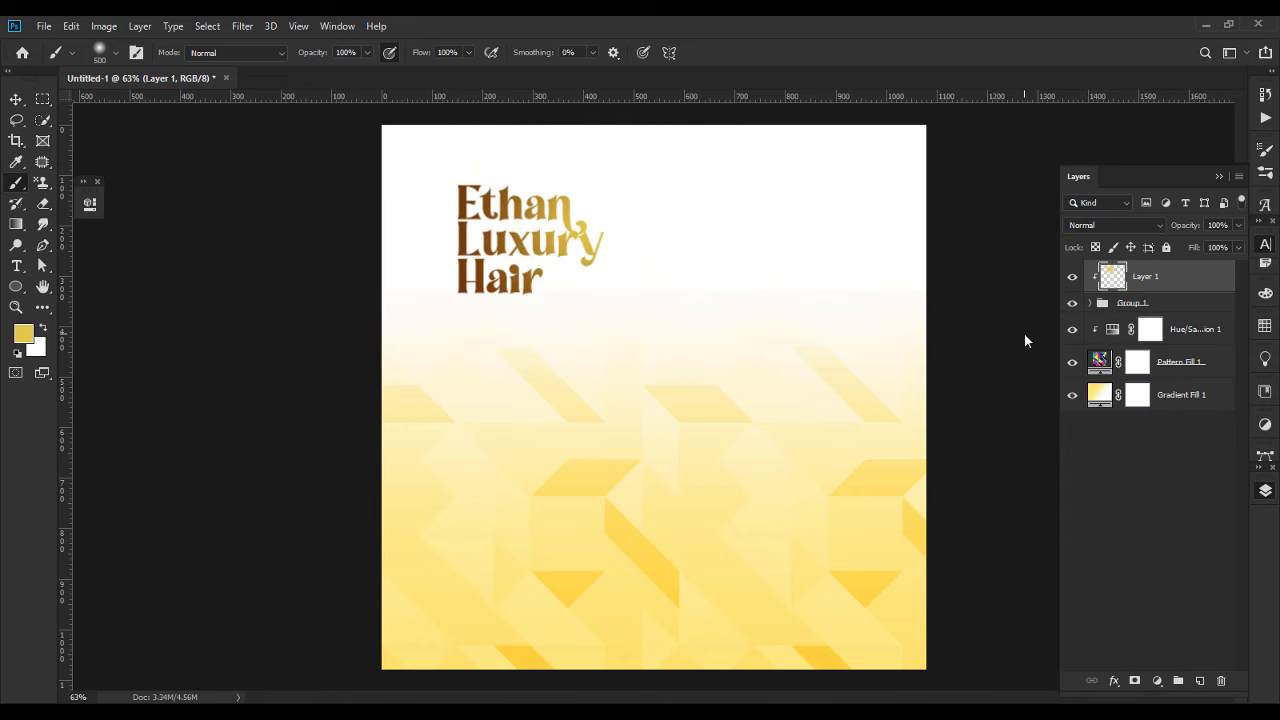
Set the blend mode of the clipped golden highlight layer to Overlay and deselect it.
{"action": "left_click", "coordinate": [1113, 224]}
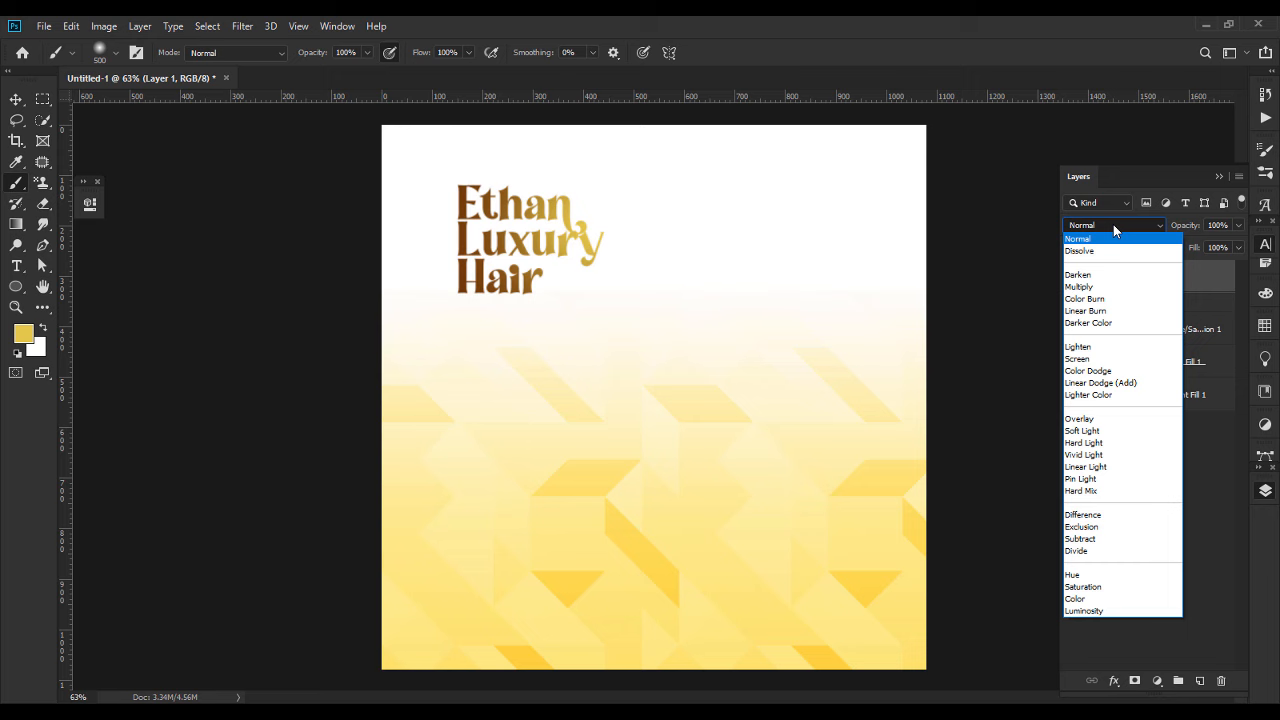
{"action": "left_click", "coordinate": [1088, 419]}
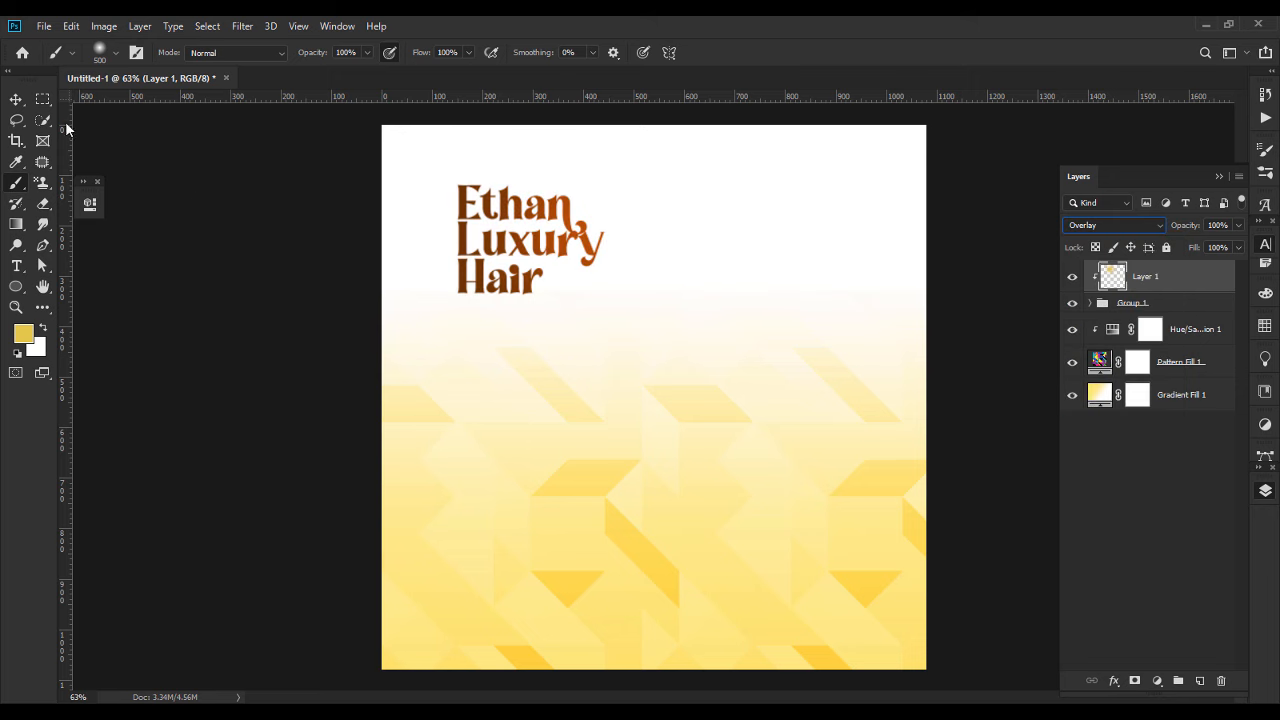
{"action": "left_click", "coordinate": [16, 99]}
{"action": "left_click", "coordinate": [166, 286]}
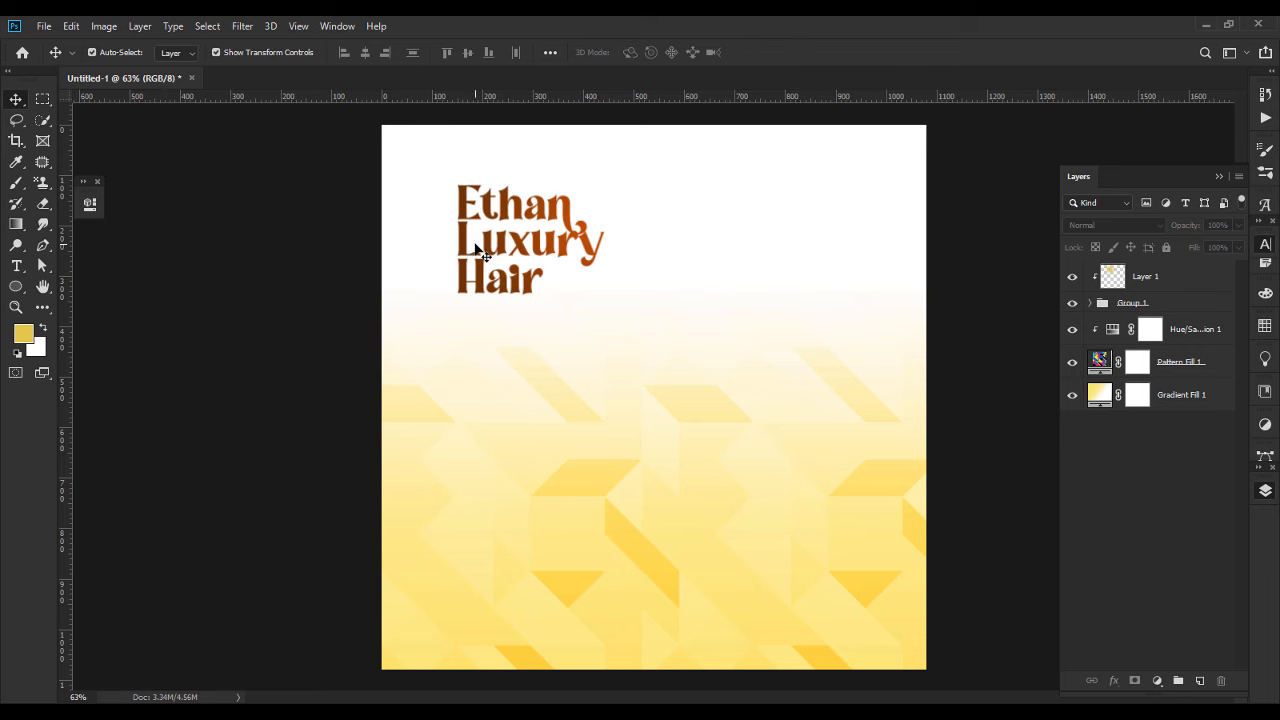
Select the title group together with its highlight layer and nudge them 20 px left and 10 px up.
{"action": "left_click", "coordinate": [1132, 303]}
{"action": "left_click", "coordinate": [1145, 276], "text": "shift"}
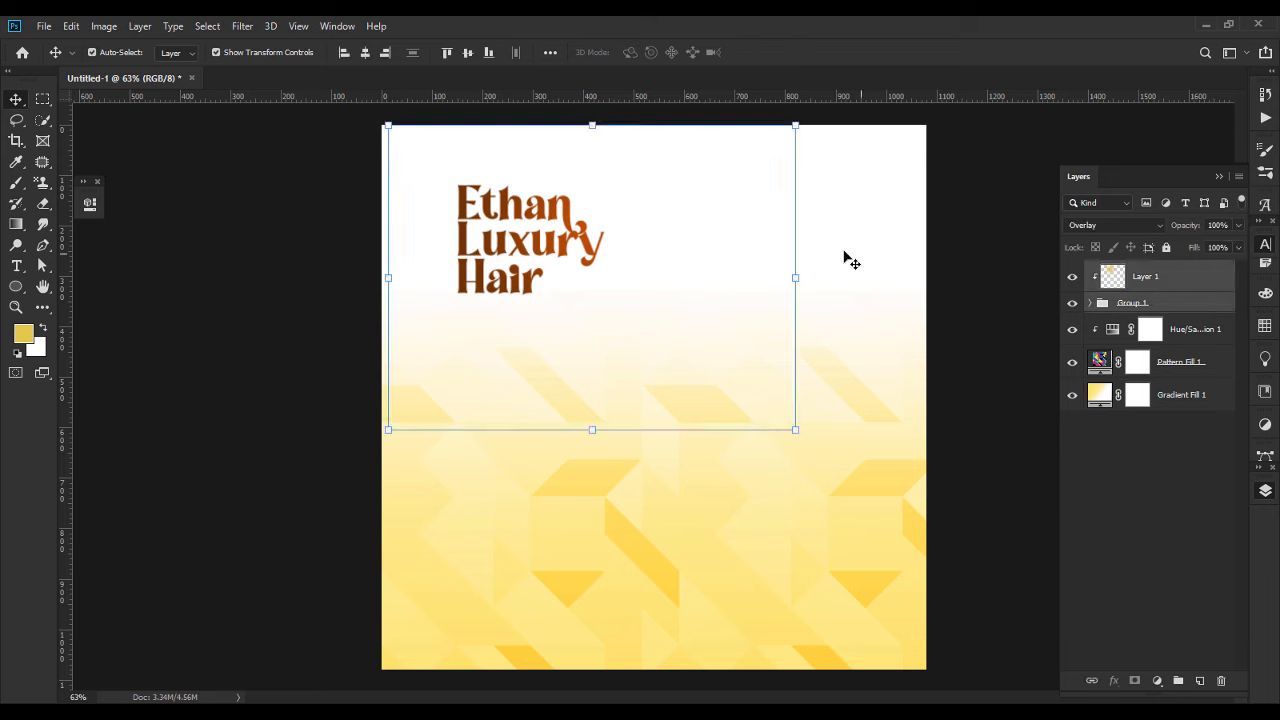
{"action": "key", "text": "shift+Left"}
{"action": "key", "text": "shift+Left"}
{"action": "key", "text": "shift+Up"}
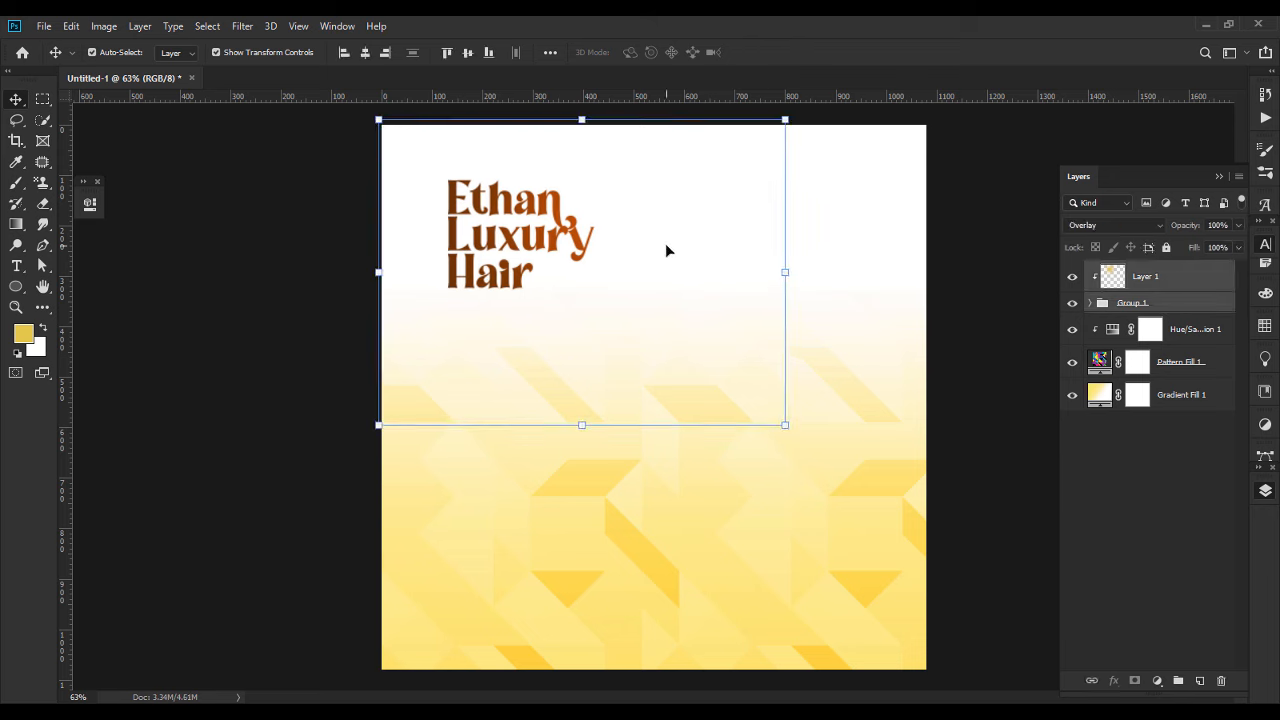
{"action": "left_click", "coordinate": [325, 328]}
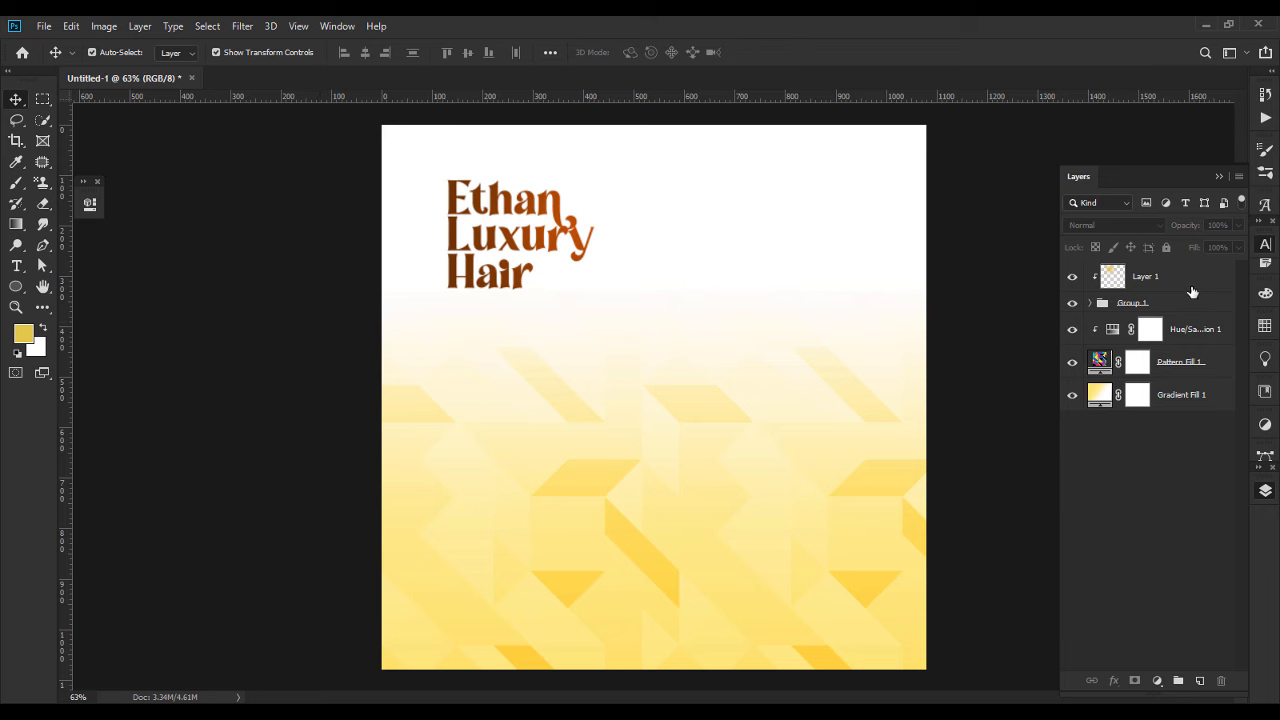
Add a text layer reading "presents" above the clipped highlight layer, in the Mount Hills font below the title.
{"action": "left_click", "coordinate": [1191, 284]}
{"action": "key", "text": "t"}
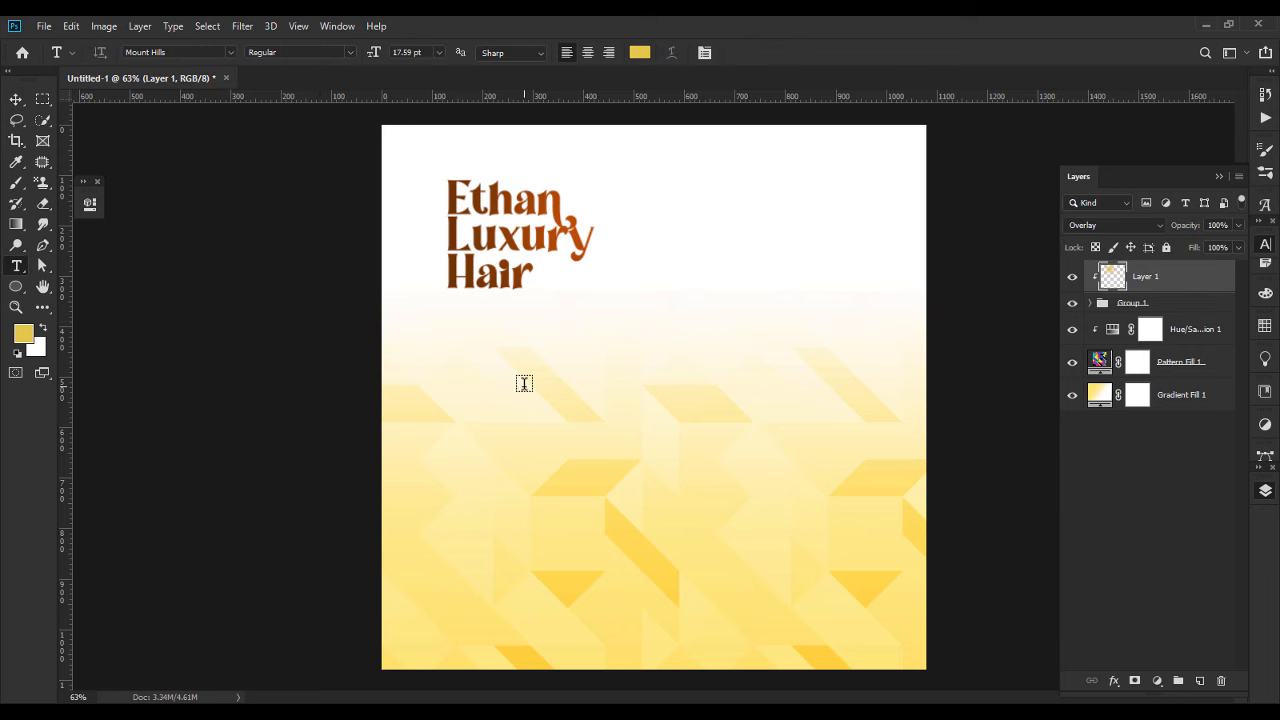
{"action": "left_click", "coordinate": [522, 384]}
{"action": "type", "text": "prese"}
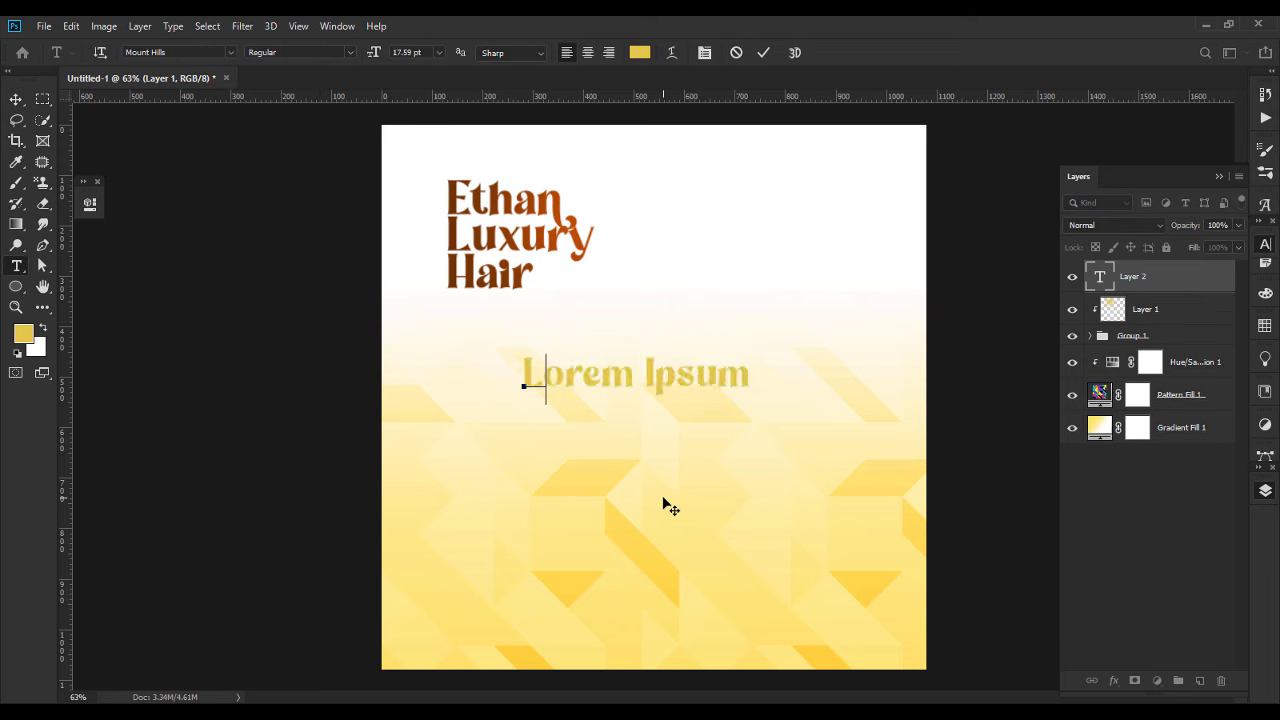
{"action": "type", "text": "nts"}
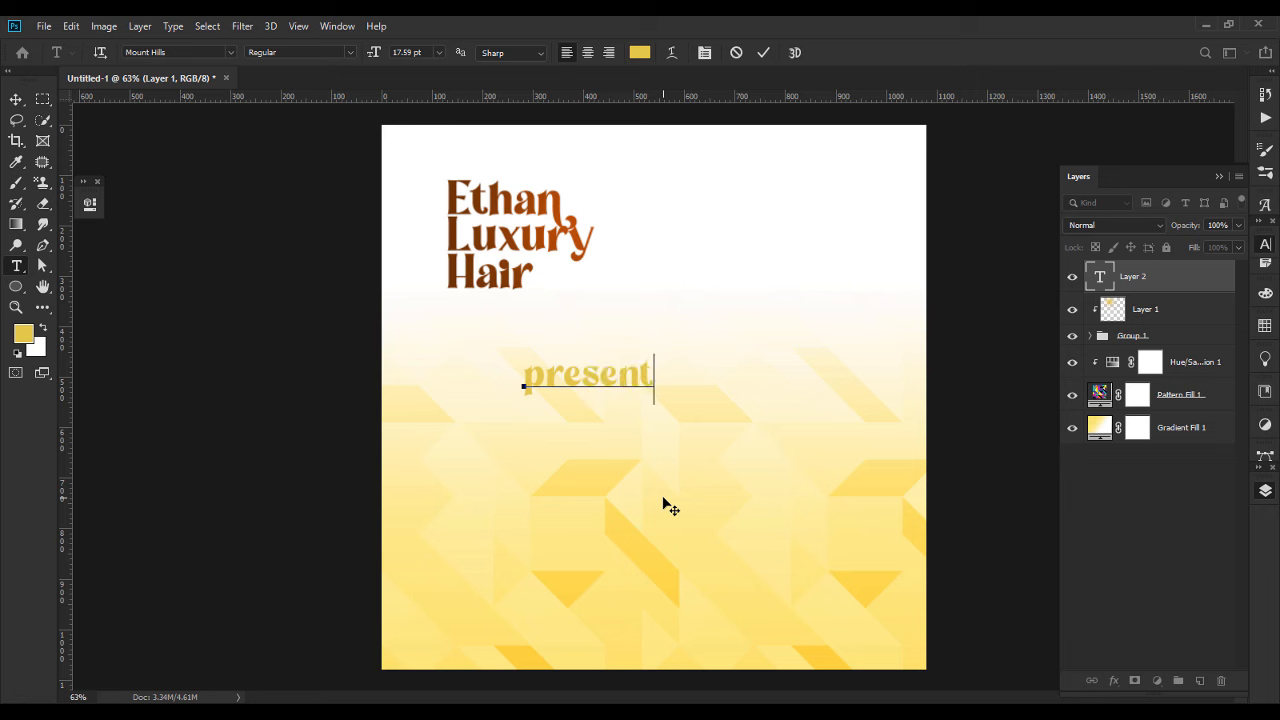
Change the color of the "presents" text to orange-yellow #ffbb39.
{"action": "double_click", "coordinate": [1102, 277]}
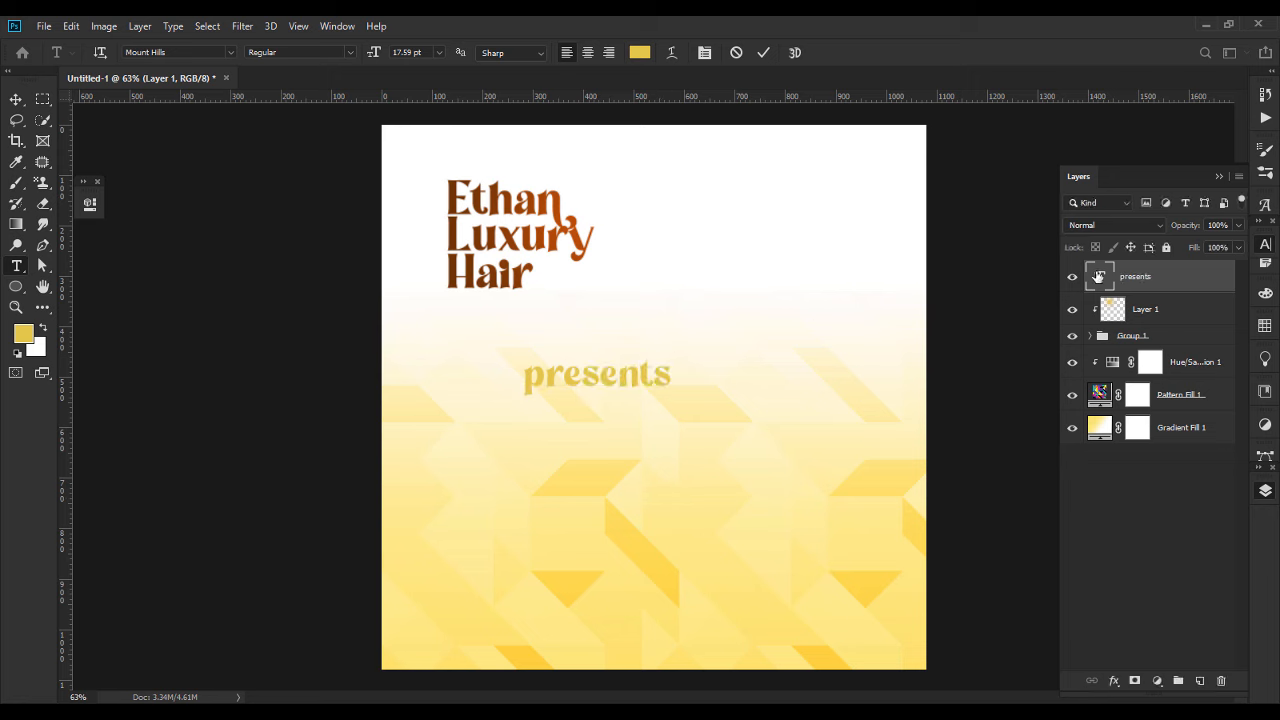
{"action": "left_click", "coordinate": [639, 52]}
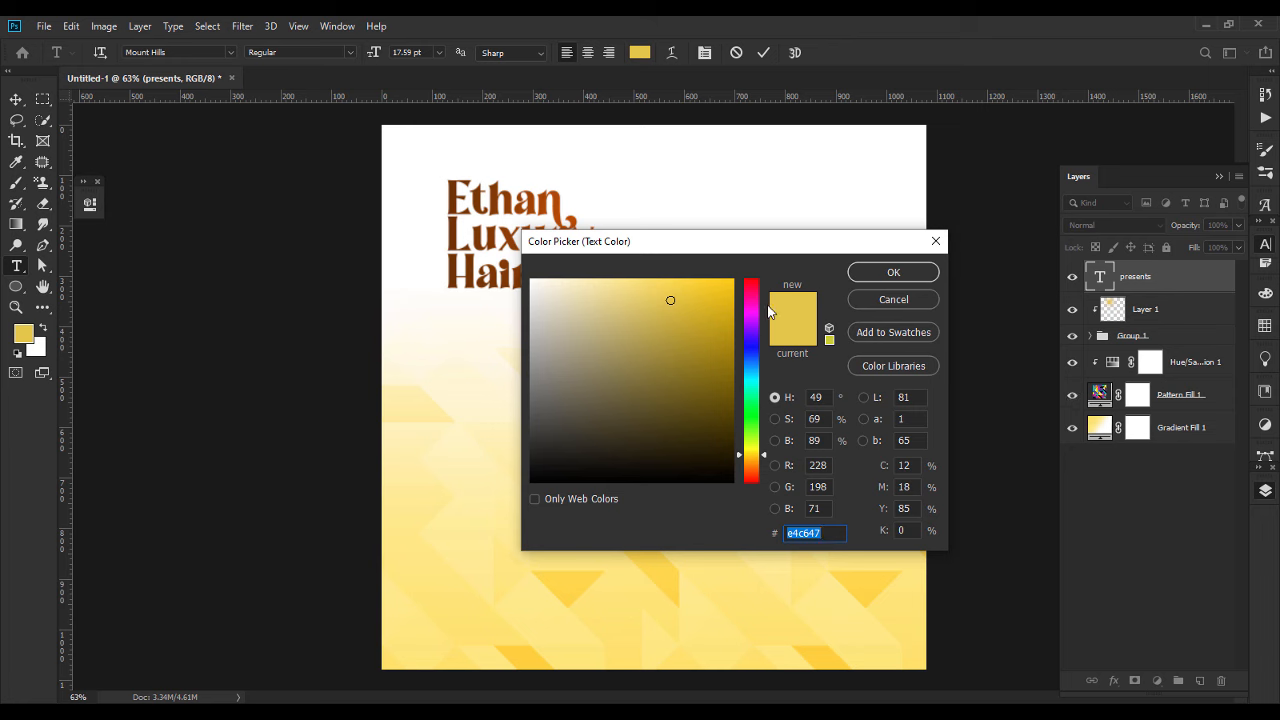
{"action": "left_click", "coordinate": [756, 466]}
{"action": "left_click_drag", "start_coordinate": [737, 244], "coordinate": [840, 265]}
{"action": "mouse_move", "coordinate": [809, 318]}
{"action": "left_mouse_down"}
{"action": "mouse_move", "coordinate": [814, 306]}
{"action": "mouse_move", "coordinate": [793, 303]}
{"action": "mouse_move", "coordinate": [824, 343]}
{"action": "left_mouse_up"}
{"action": "left_click_drag", "start_coordinate": [862, 487], "coordinate": [862, 492]}
{"action": "left_click_drag", "start_coordinate": [792, 314], "coordinate": [783, 295]}
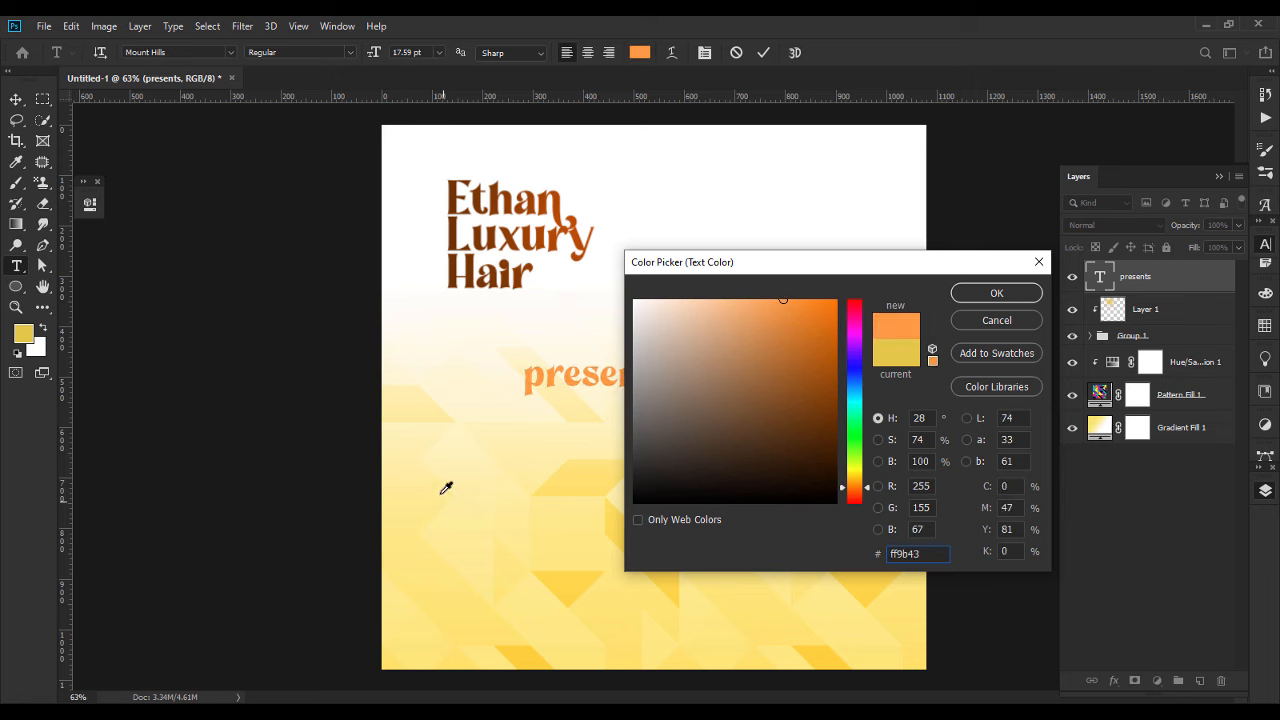
{"action": "left_click", "coordinate": [828, 648]}
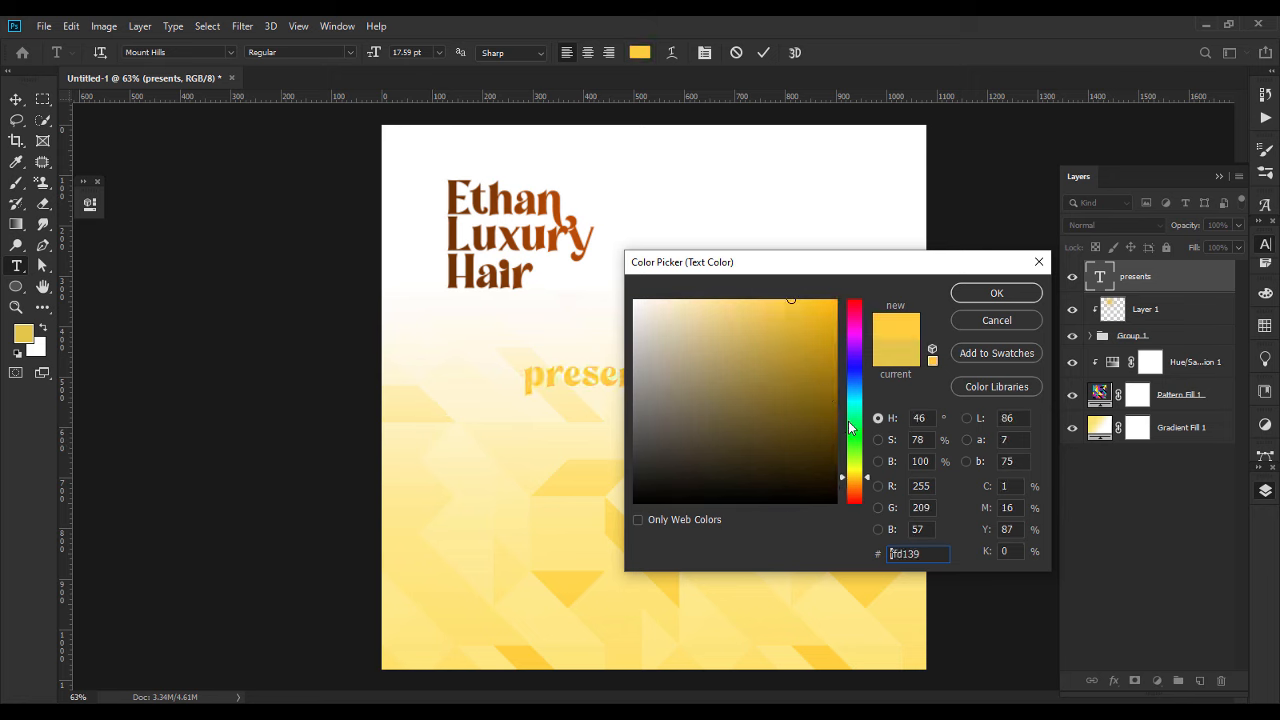
{"action": "left_click_drag", "start_coordinate": [856, 482], "coordinate": [856, 486]}
{"action": "left_click_drag", "start_coordinate": [857, 488], "coordinate": [857, 481]}
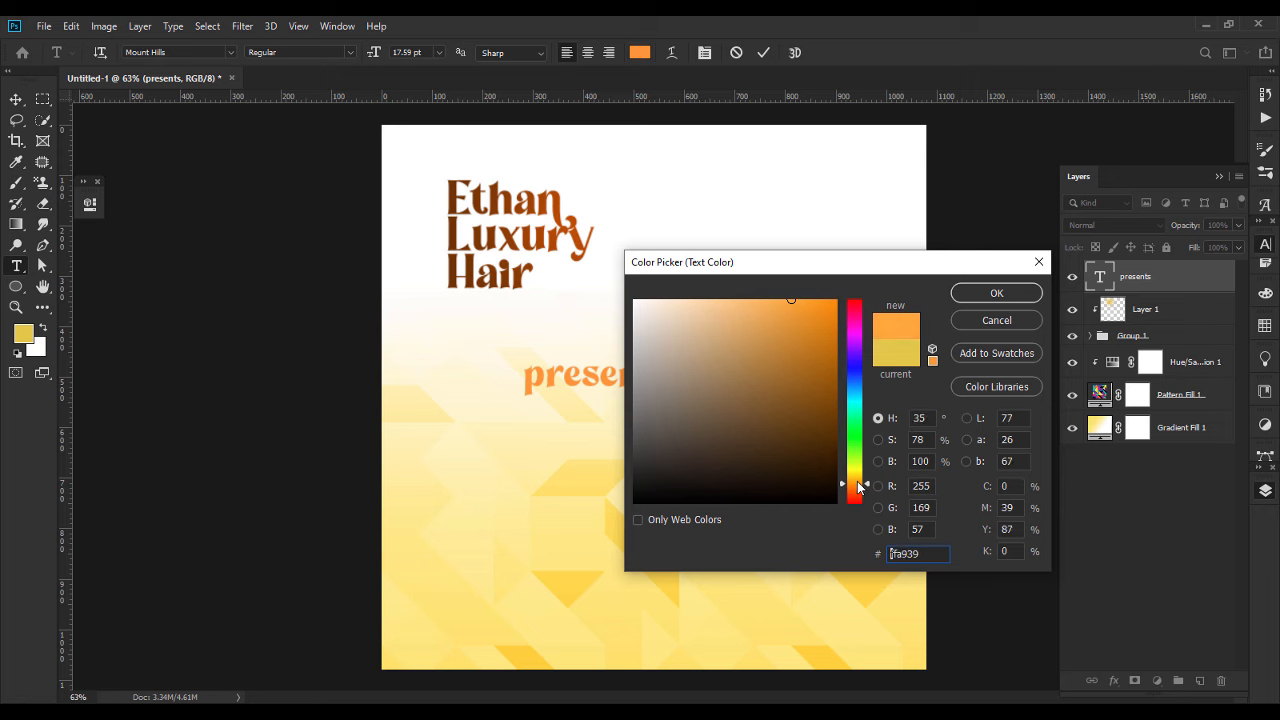
{"action": "left_click", "coordinate": [996, 293]}
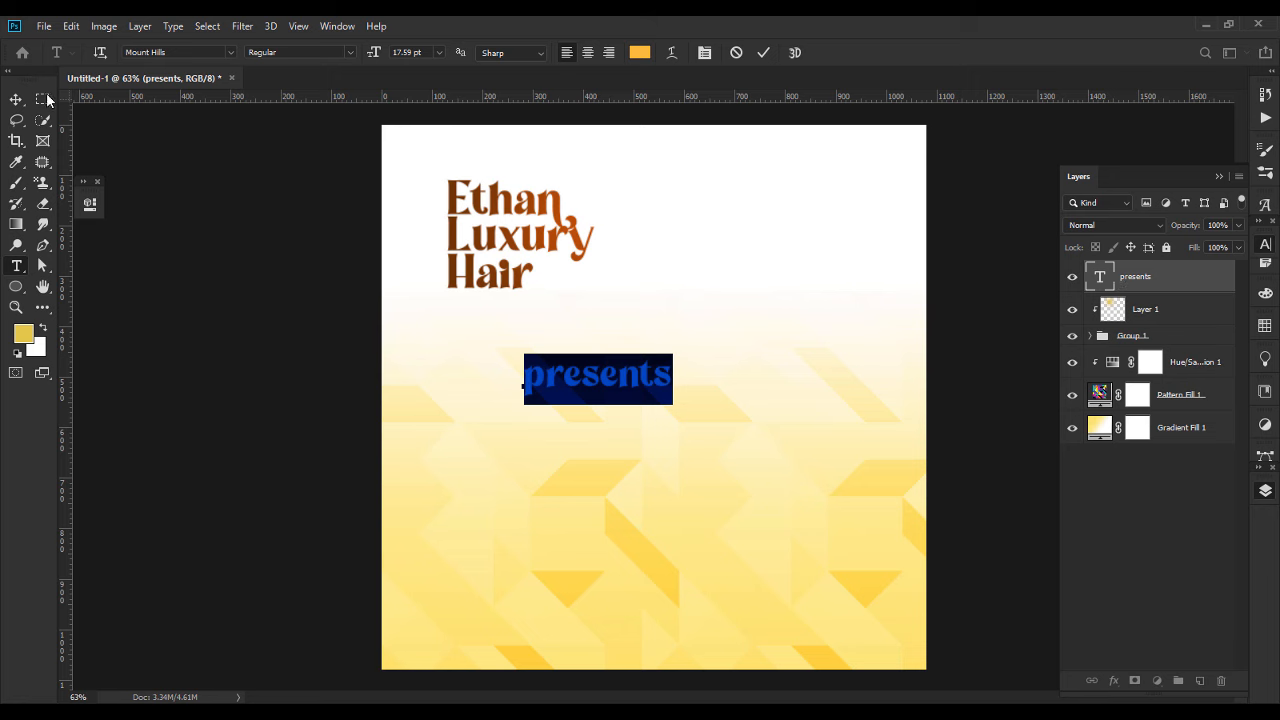
{"action": "left_click", "coordinate": [16, 99]}
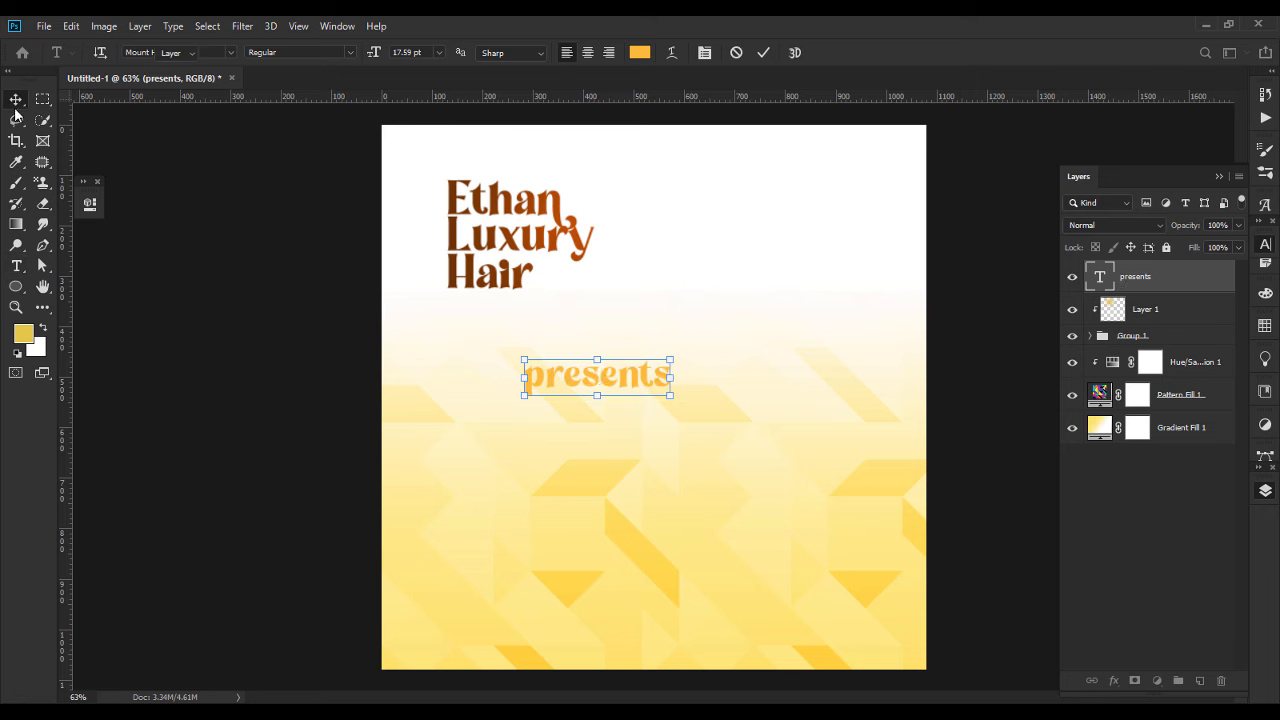
Set the "presents" text to the Radicals font and scale it to 66.83% directly under "Hair" in the title.
{"action": "double_click", "coordinate": [603, 370]}
{"action": "left_click", "coordinate": [225, 51]}
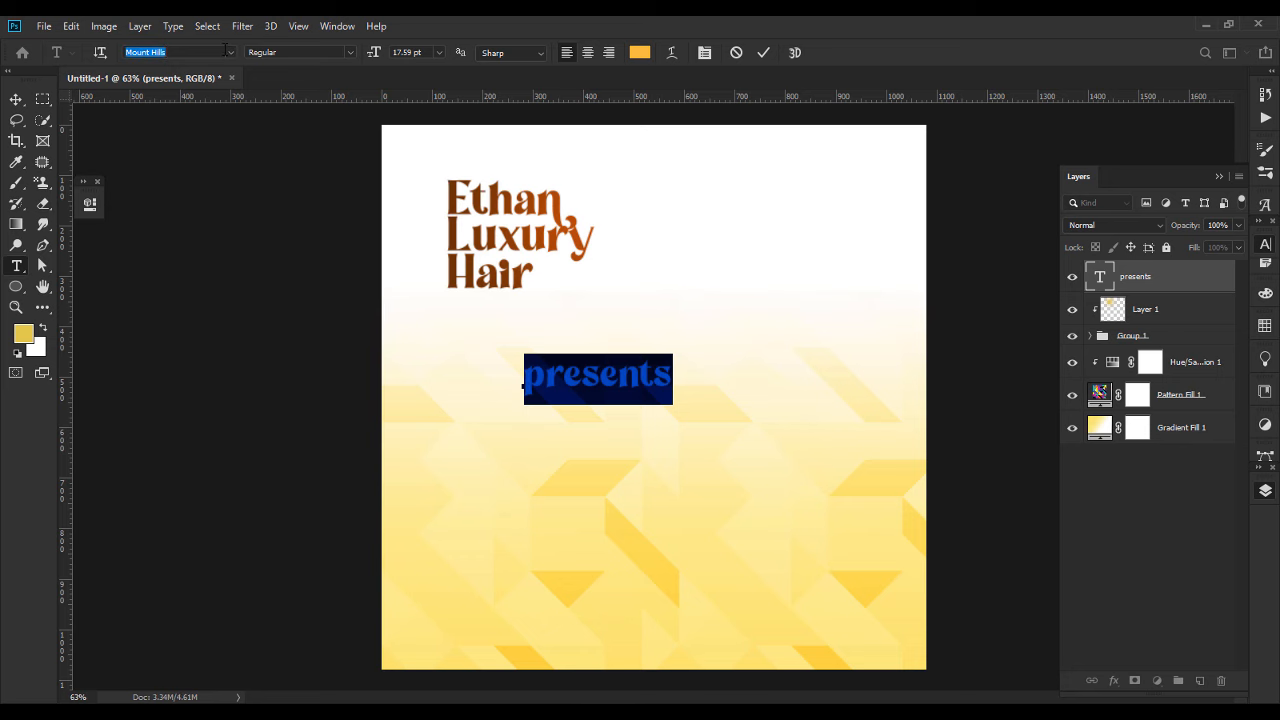
{"action": "left_click", "coordinate": [233, 52]}
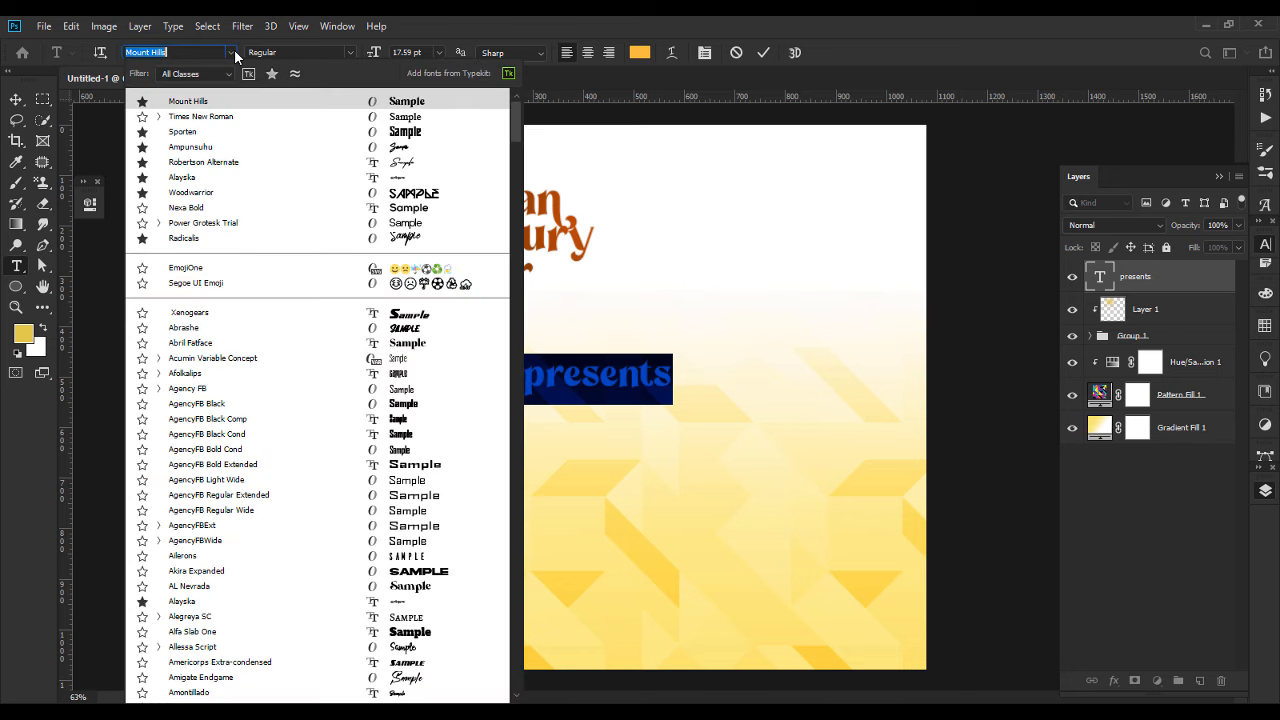
{"action": "left_click", "coordinate": [408, 241]}
{"action": "left_click", "coordinate": [16, 99]}
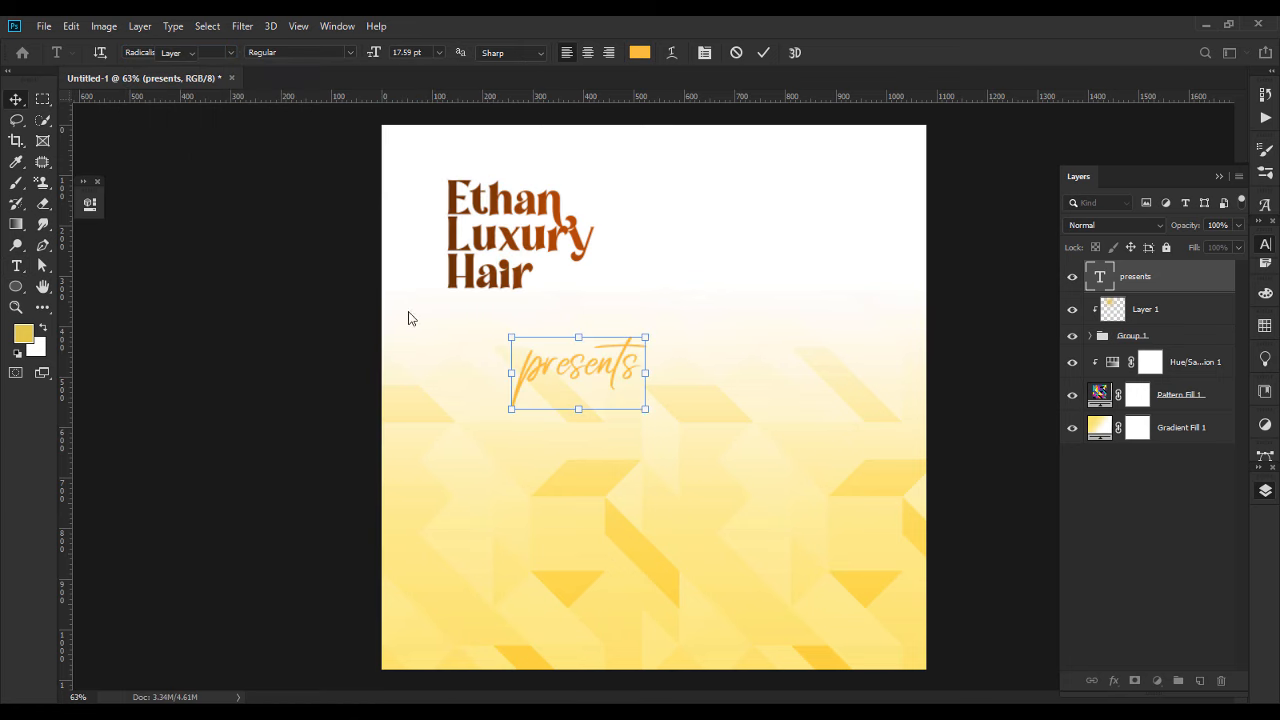
{"action": "left_click_drag", "start_coordinate": [606, 360], "coordinate": [542, 300]}
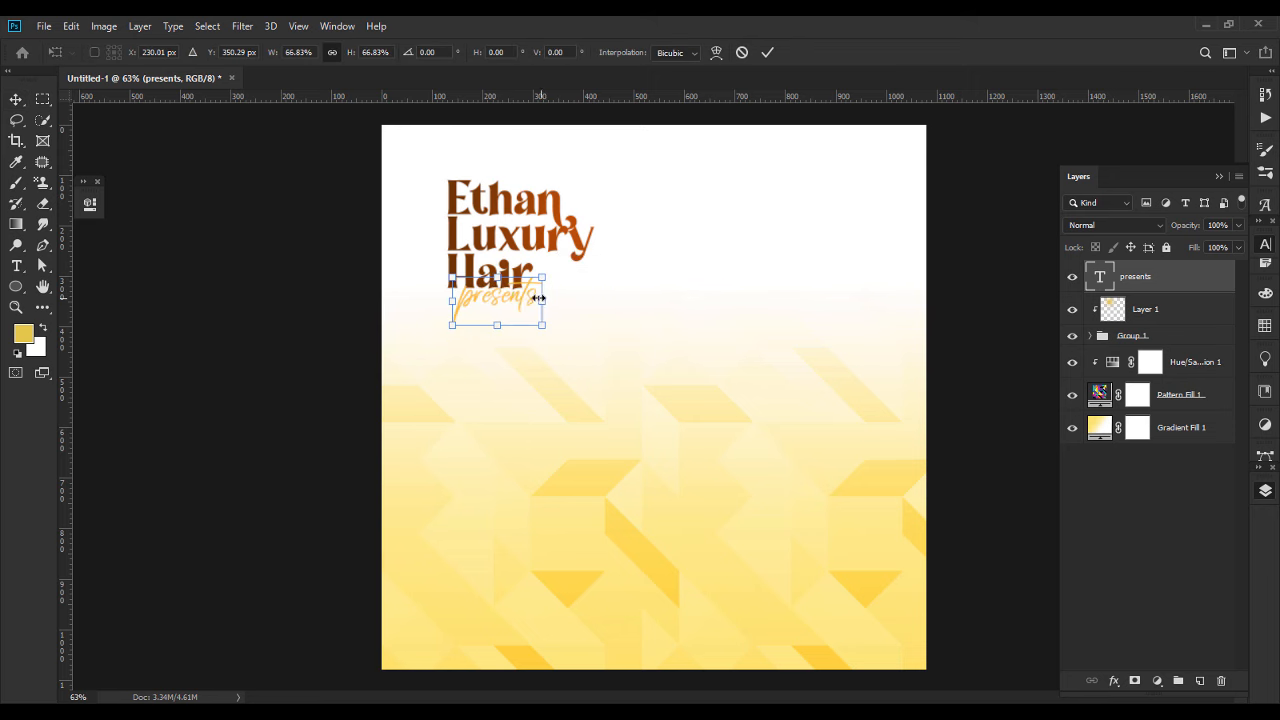
{"action": "key", "text": "Return"}
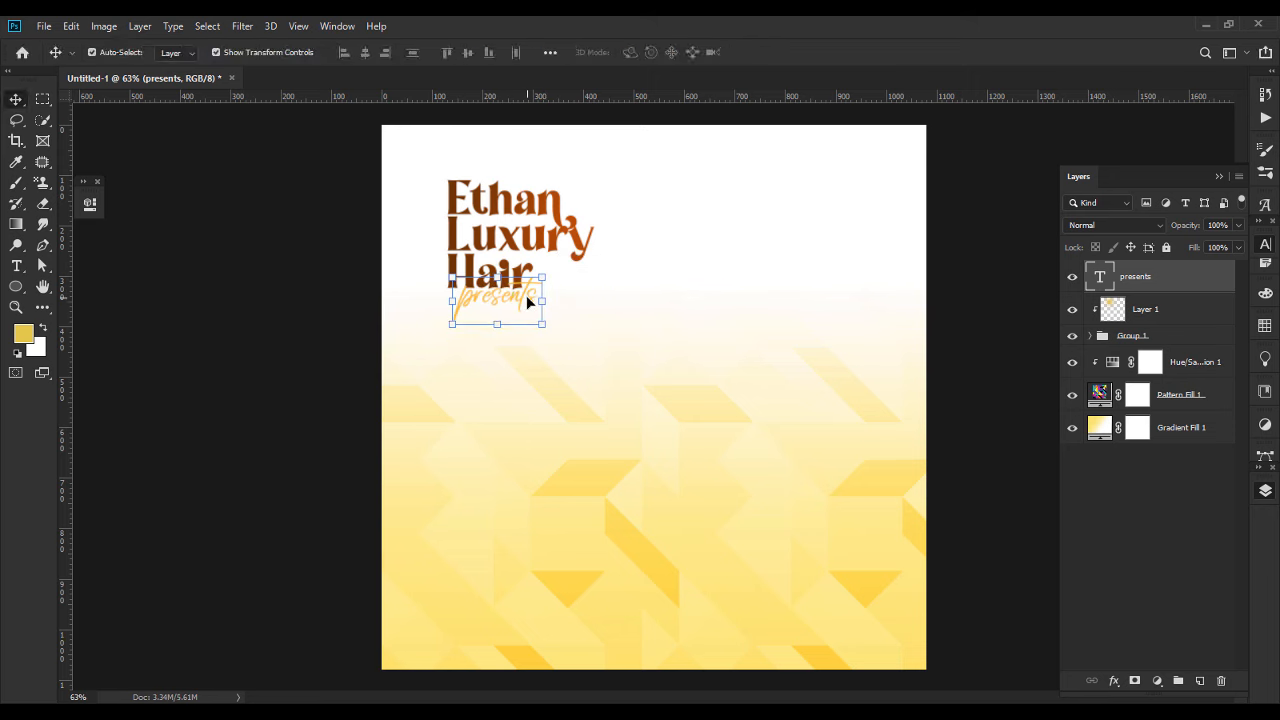
Recolor the "presents" text to a deeper orange, #ff9b39.
{"action": "double_click", "coordinate": [526, 295]}
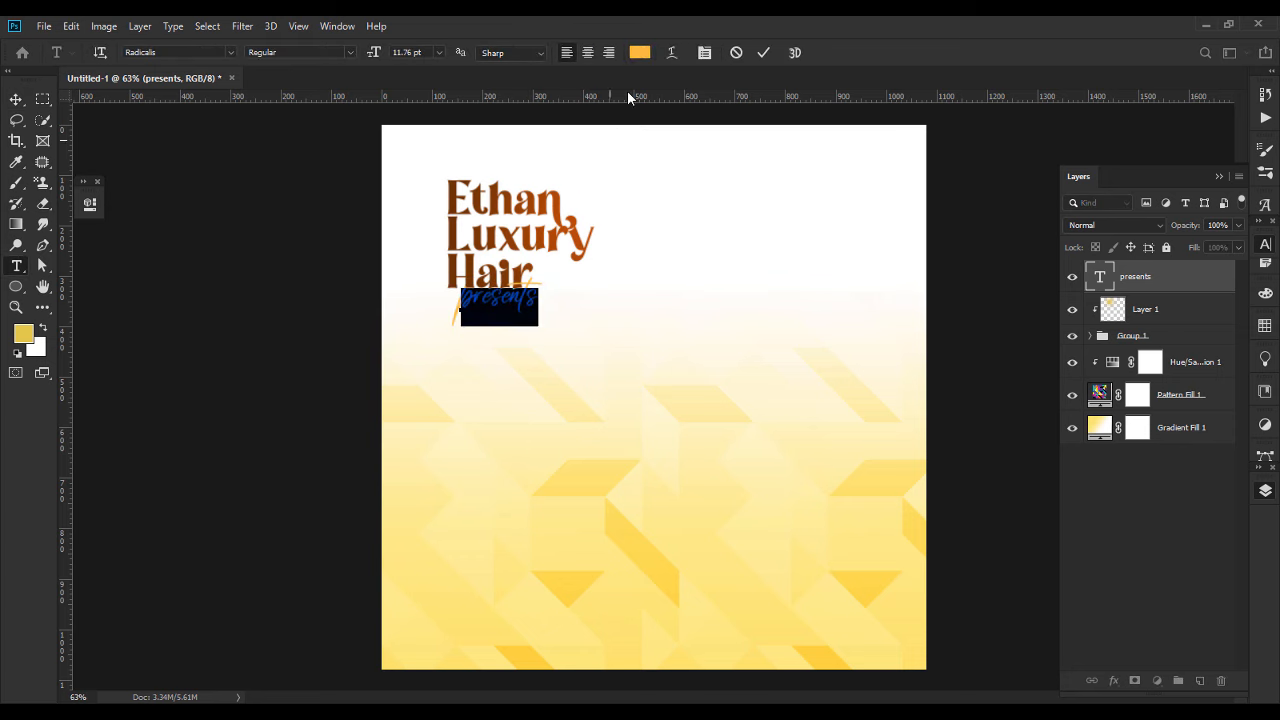
{"action": "left_click", "coordinate": [640, 52]}
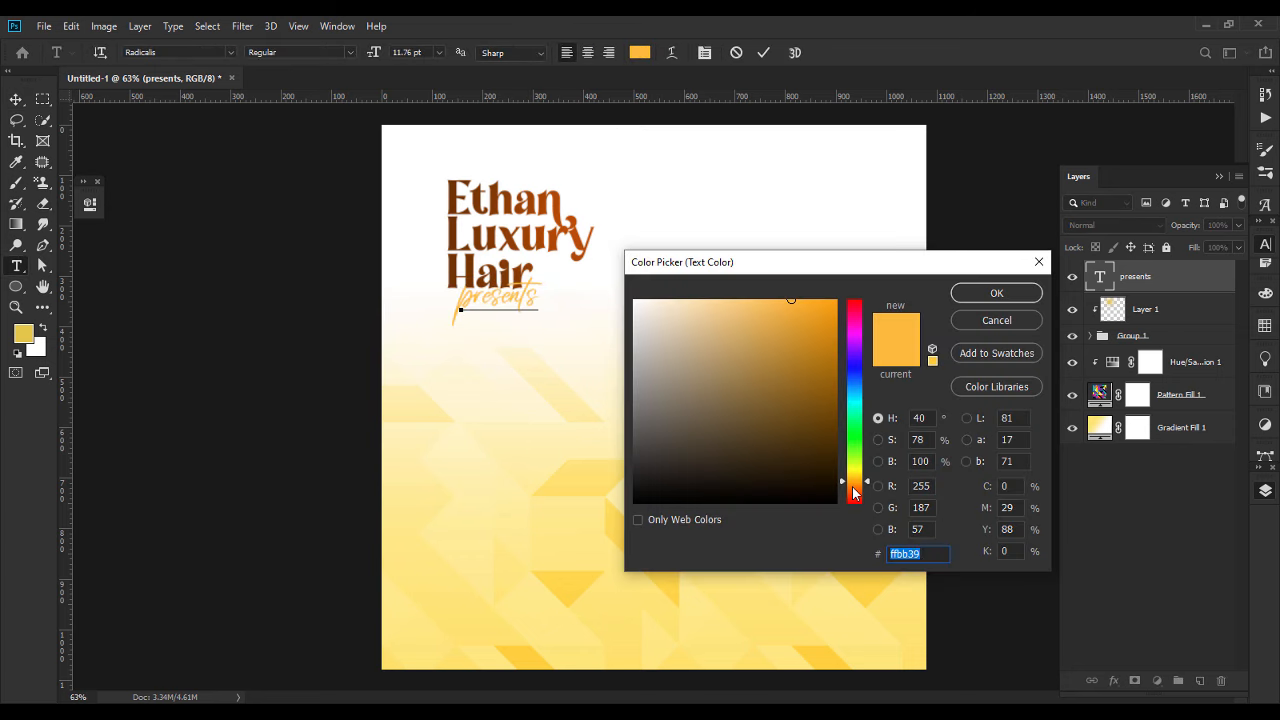
{"action": "left_click", "coordinate": [853, 488]}
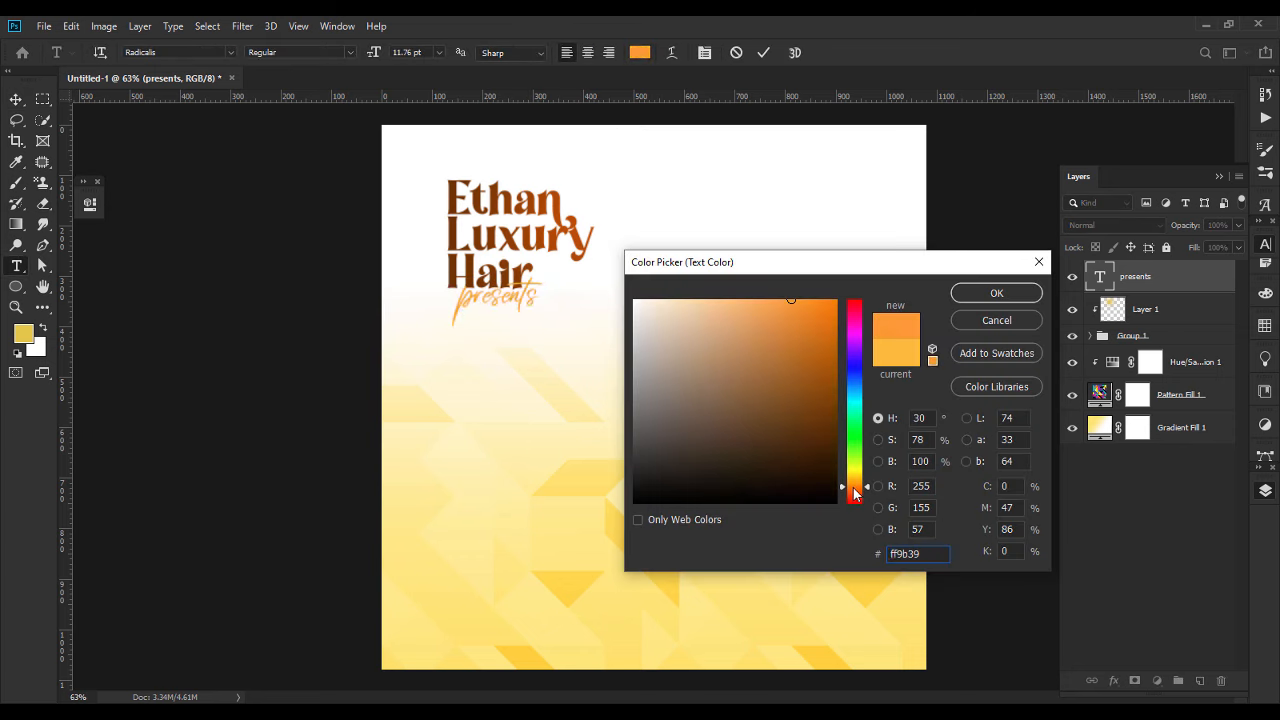
{"action": "left_click", "coordinate": [997, 293]}
{"action": "key", "text": "Escape"}
{"action": "key", "text": "v"}
Add a white outside stroke to the "presents" text layer, 4 px wide at 100% opacity.
{"action": "right_click", "coordinate": [1140, 285]}
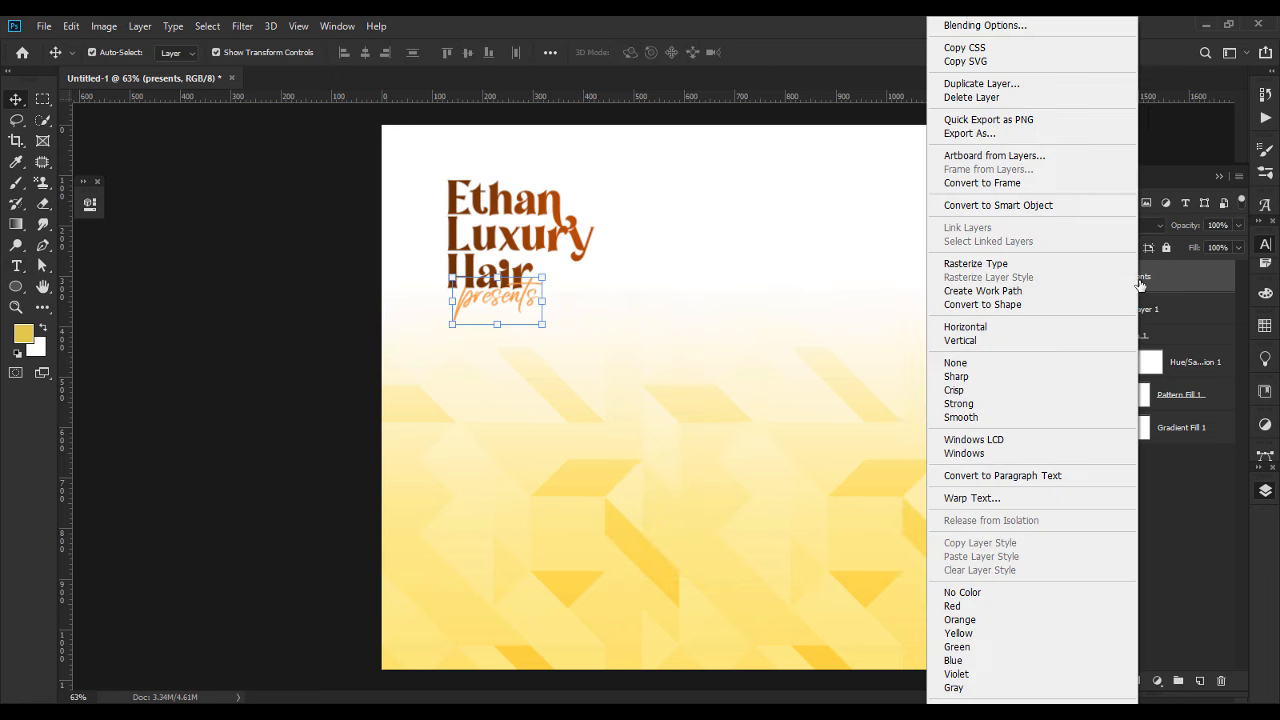
{"action": "left_click", "coordinate": [996, 25]}
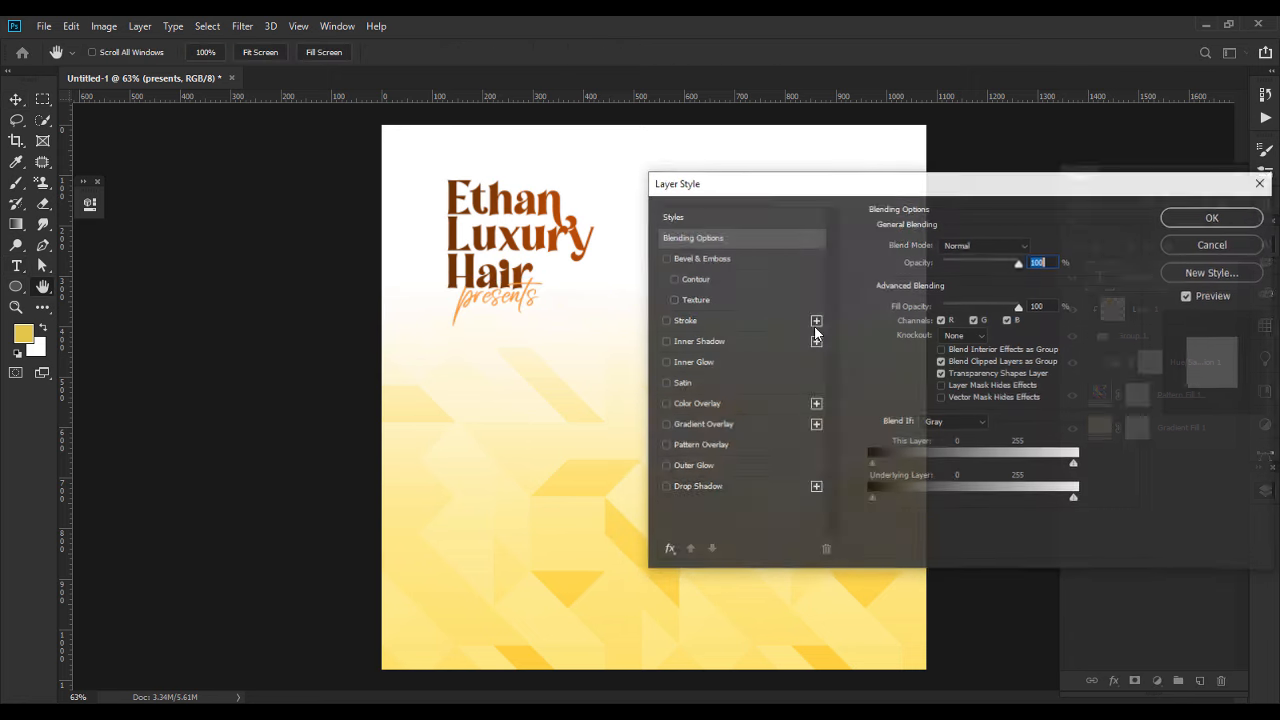
{"action": "left_click", "coordinate": [690, 322]}
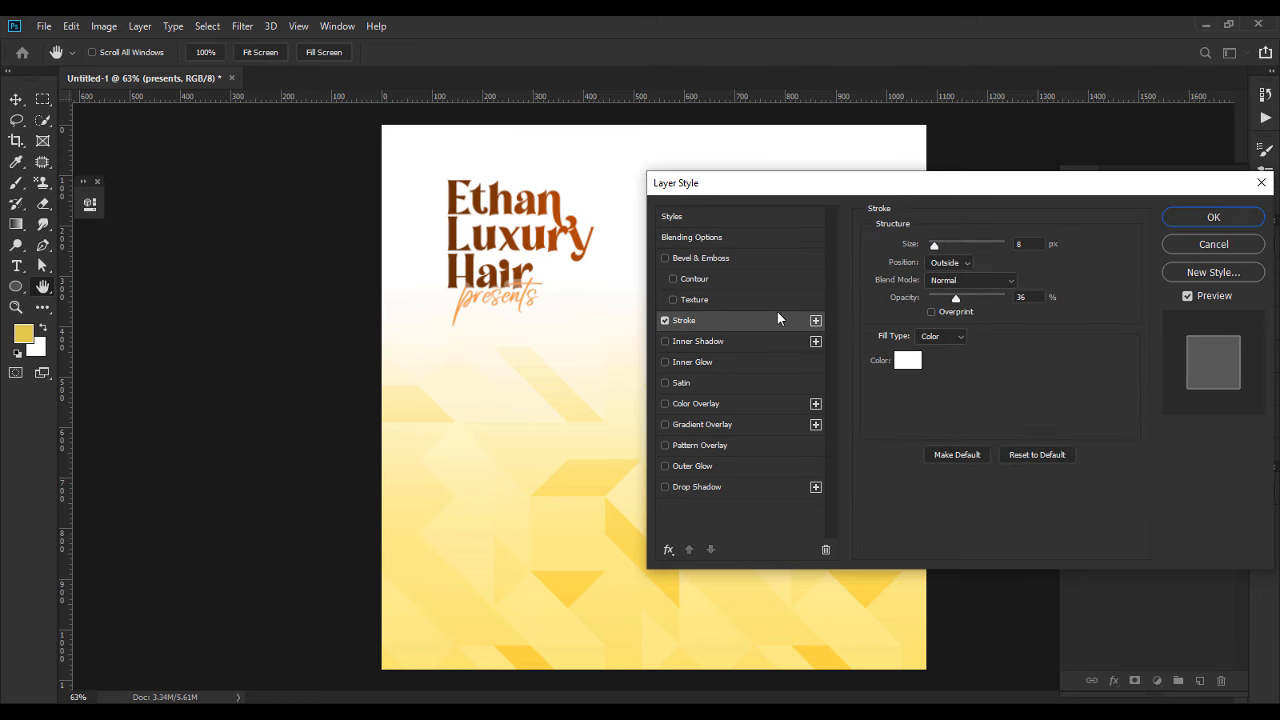
{"action": "left_click_drag", "start_coordinate": [957, 297], "coordinate": [1005, 297]}
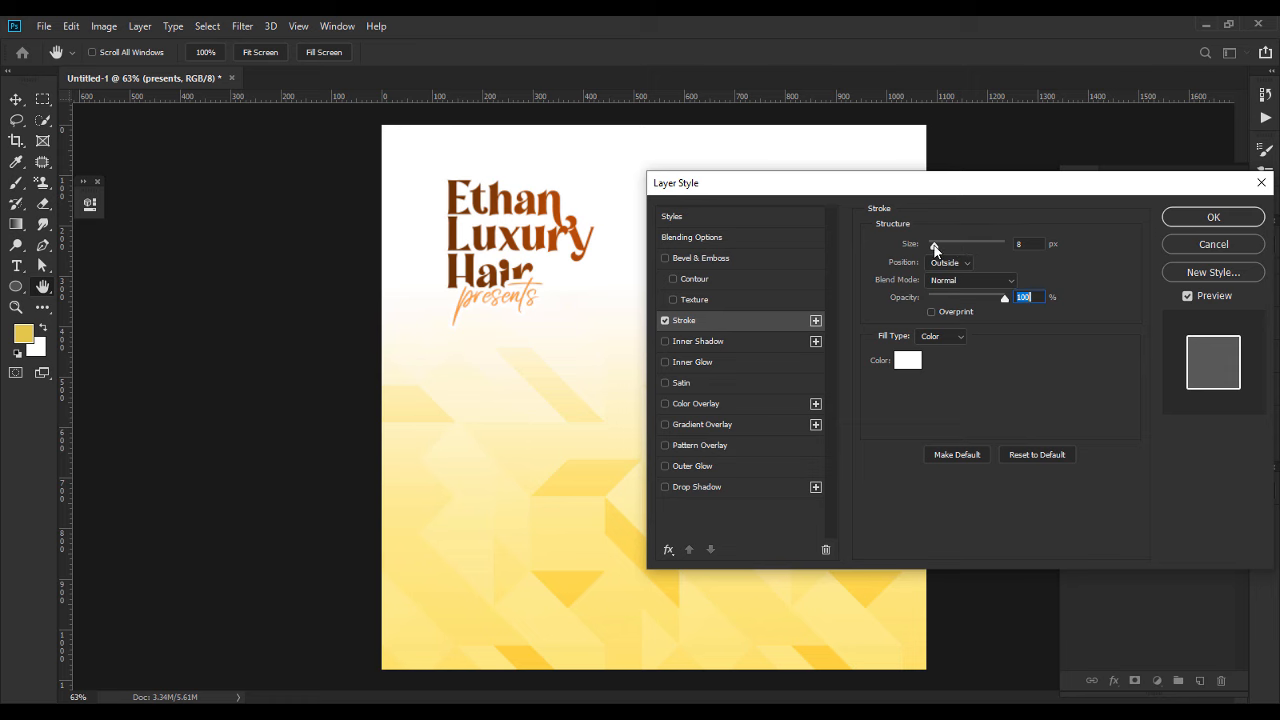
{"action": "double_click", "coordinate": [1028, 249]}
{"action": "key", "text": "Down"}
{"action": "key", "text": "Down"}
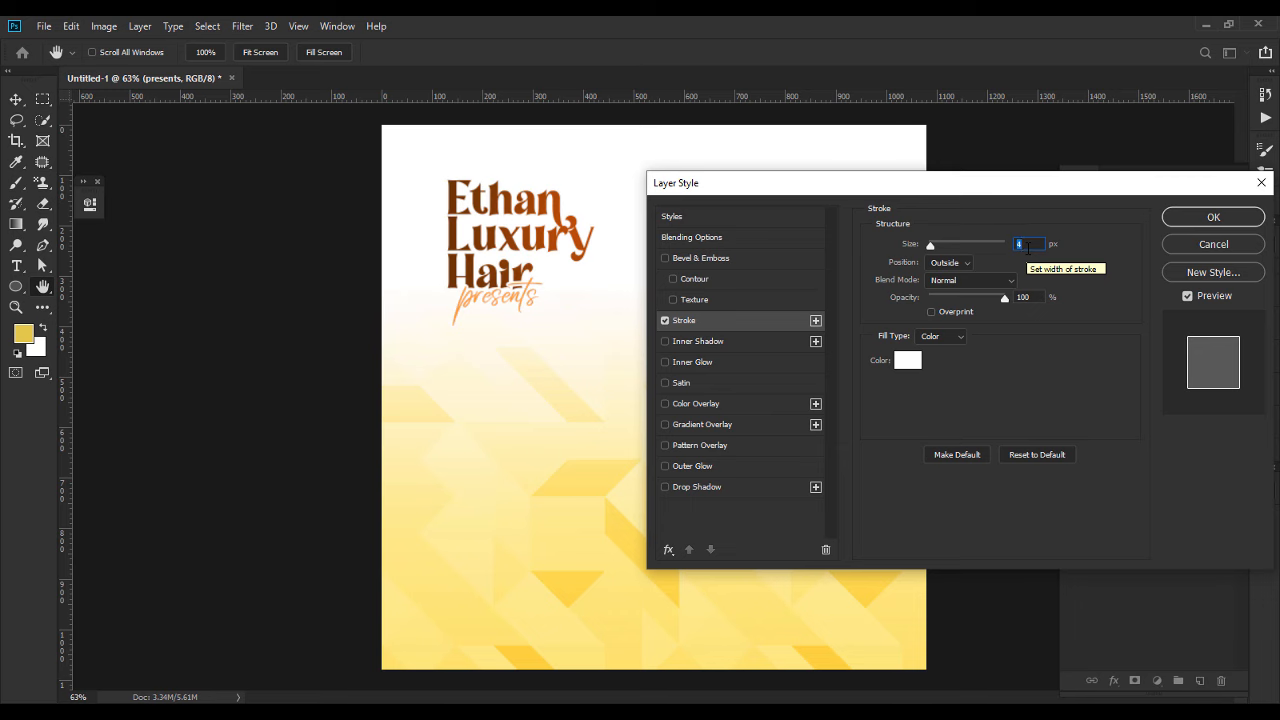
{"action": "left_click", "coordinate": [1200, 217]}
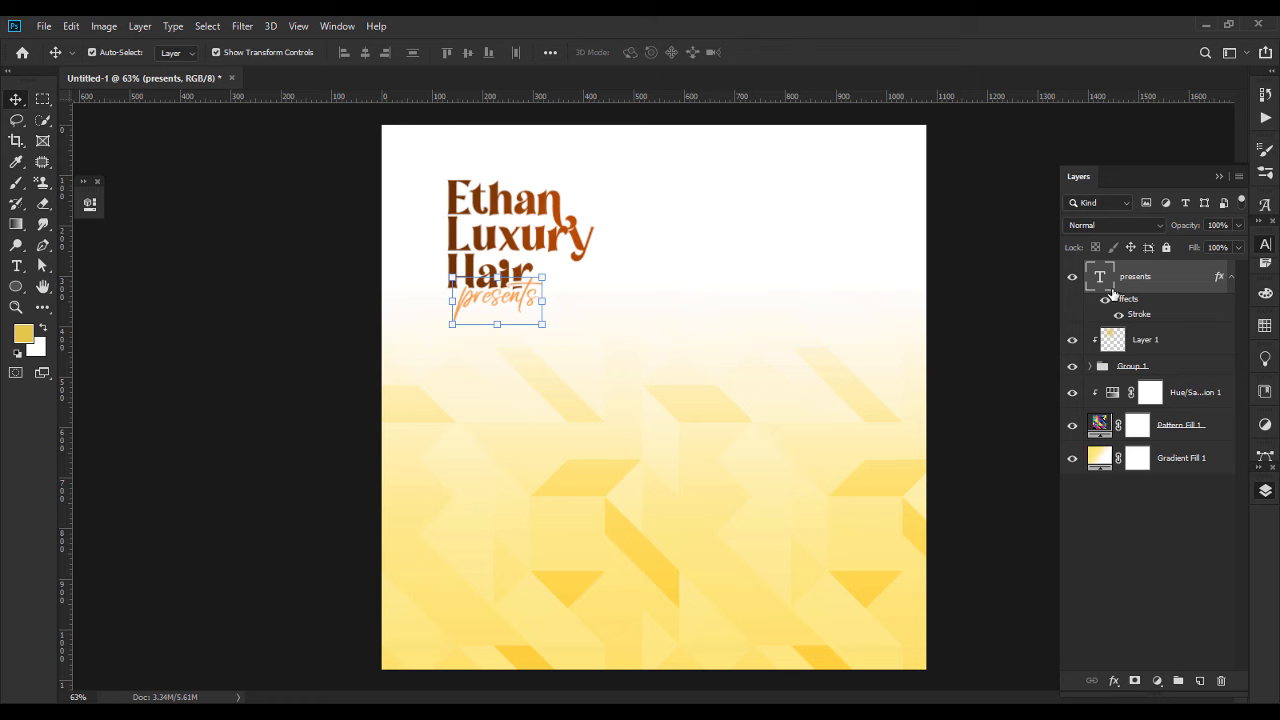
Set the "presents" text color to saturated orange #ffa619 and deselect the layer.
{"action": "double_click", "coordinate": [1101, 277]}
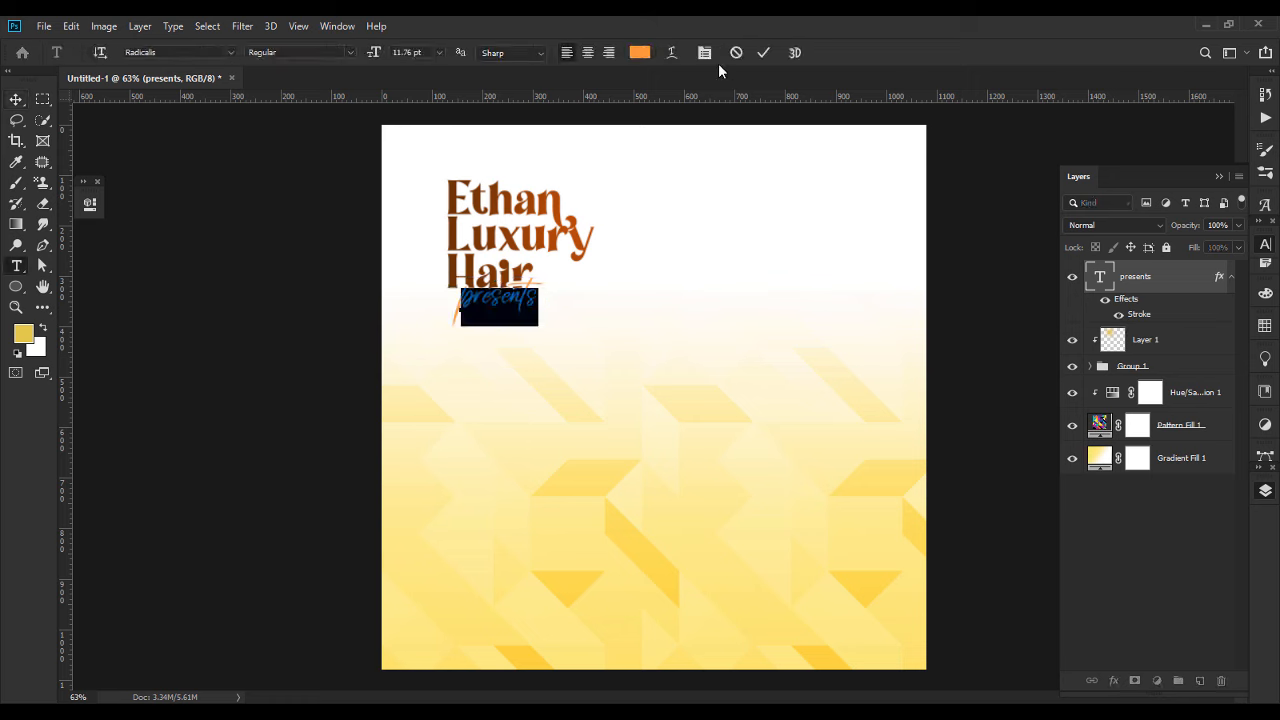
{"action": "left_click", "coordinate": [639, 52]}
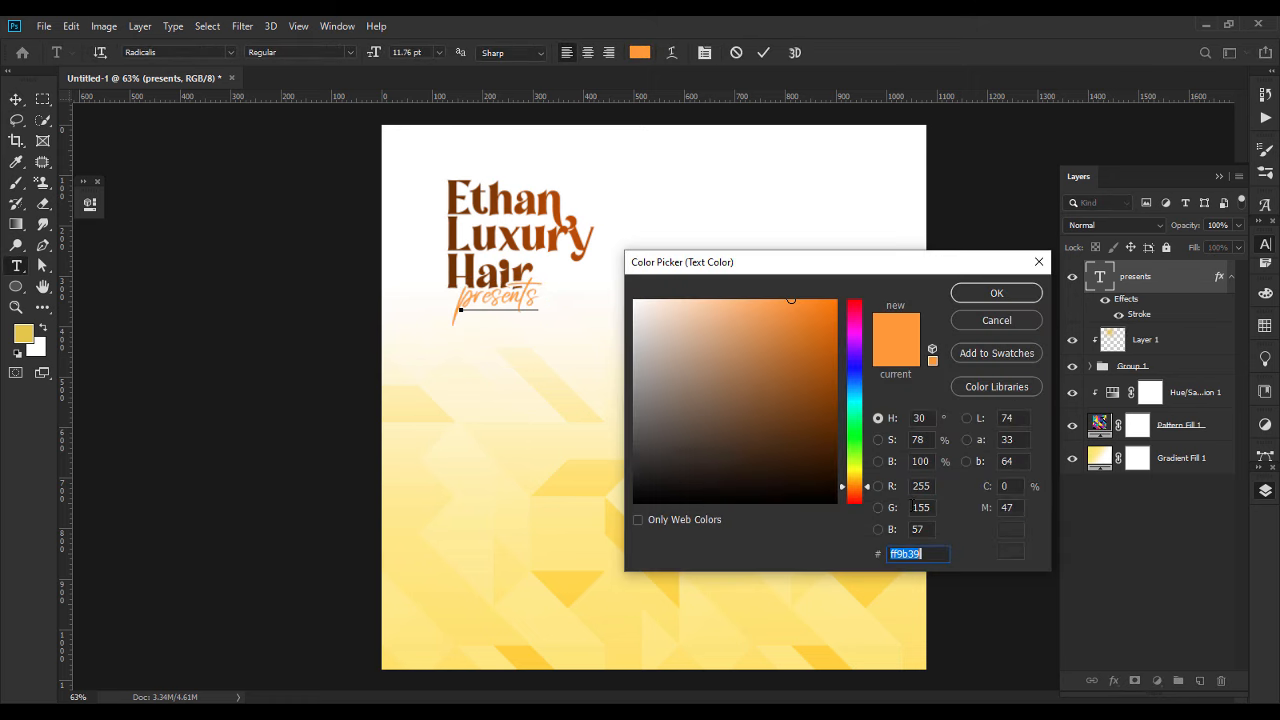
{"action": "left_click", "coordinate": [856, 483]}
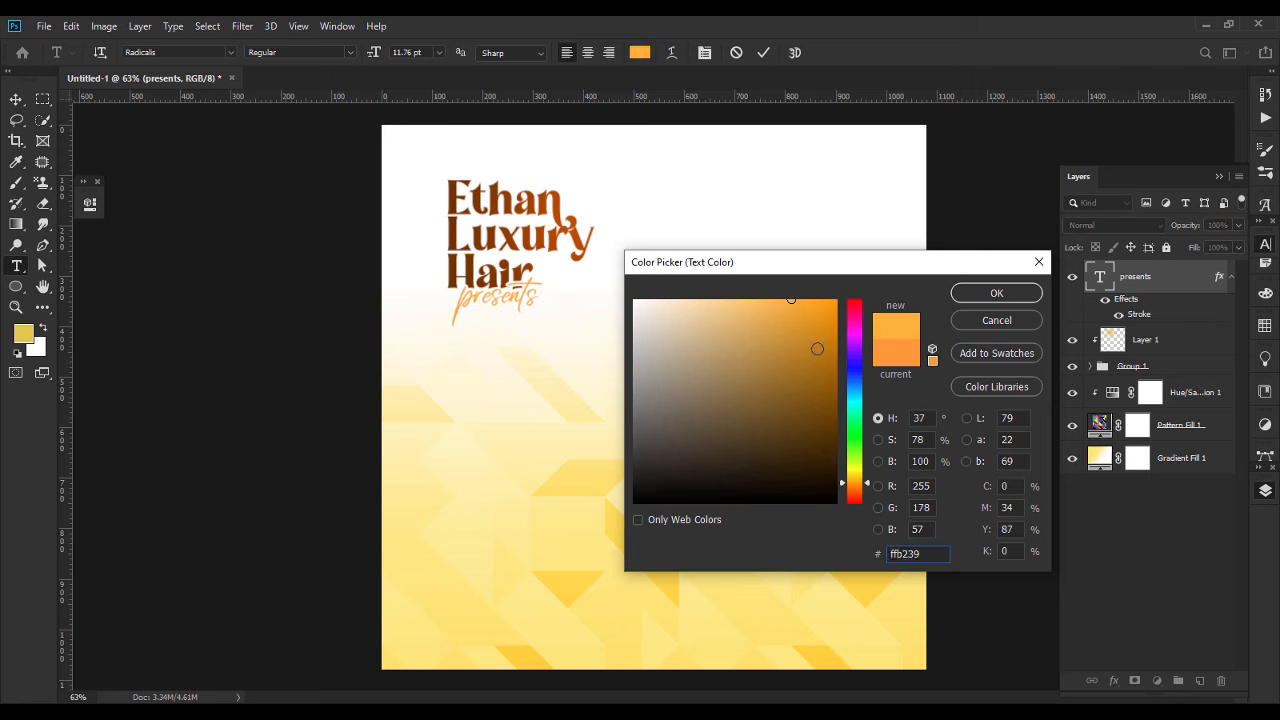
{"action": "left_click_drag", "start_coordinate": [791, 299], "coordinate": [812, 300]}
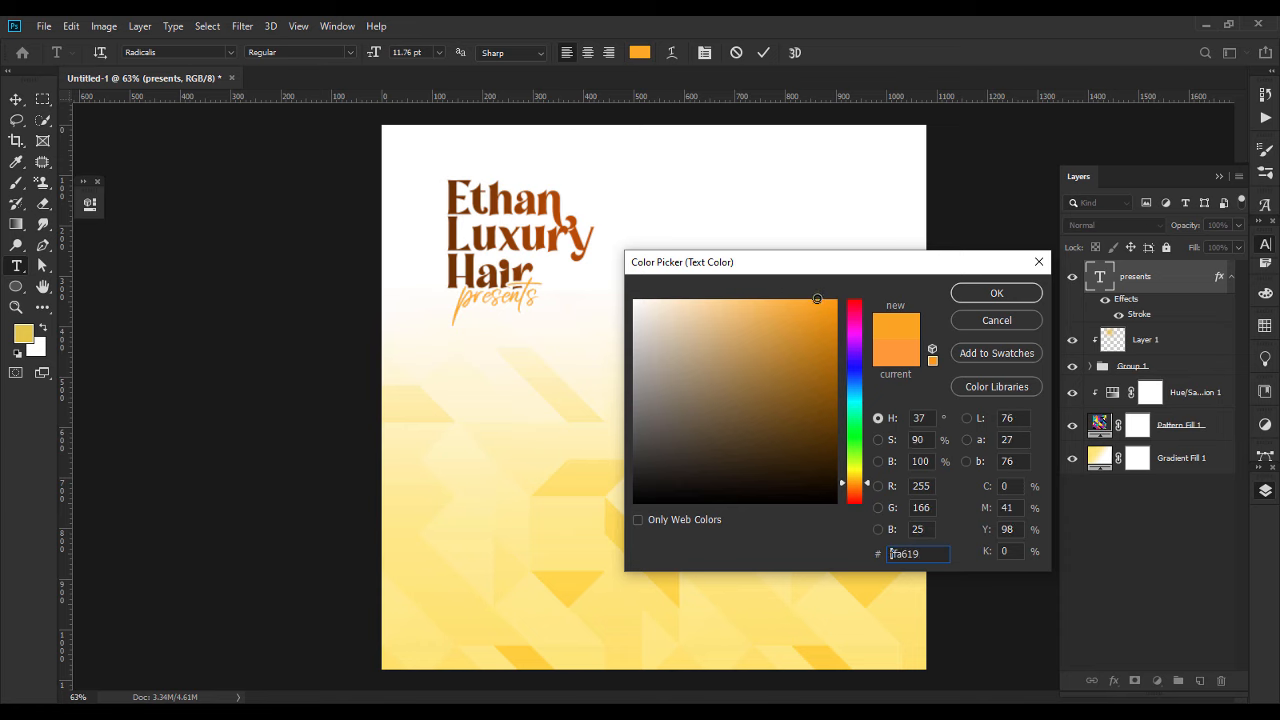
{"action": "left_click", "coordinate": [996, 293]}
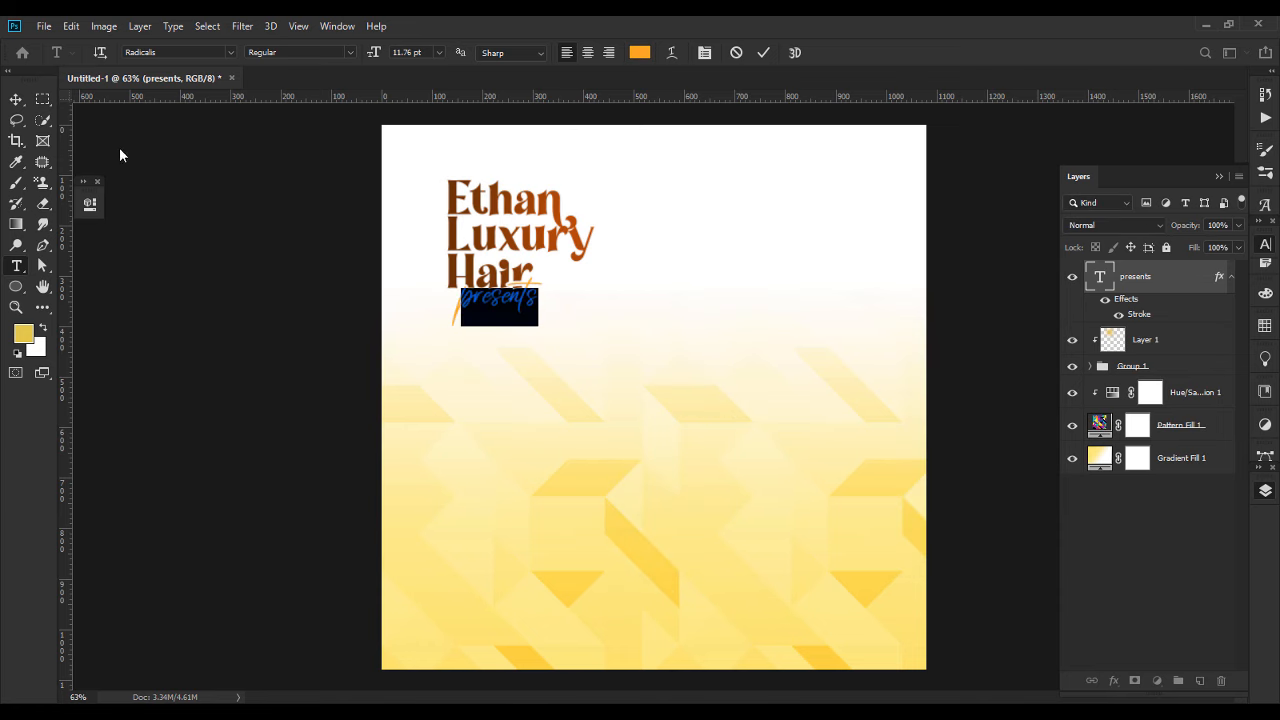
{"action": "left_click", "coordinate": [16, 99]}
{"action": "left_click", "coordinate": [246, 396]}
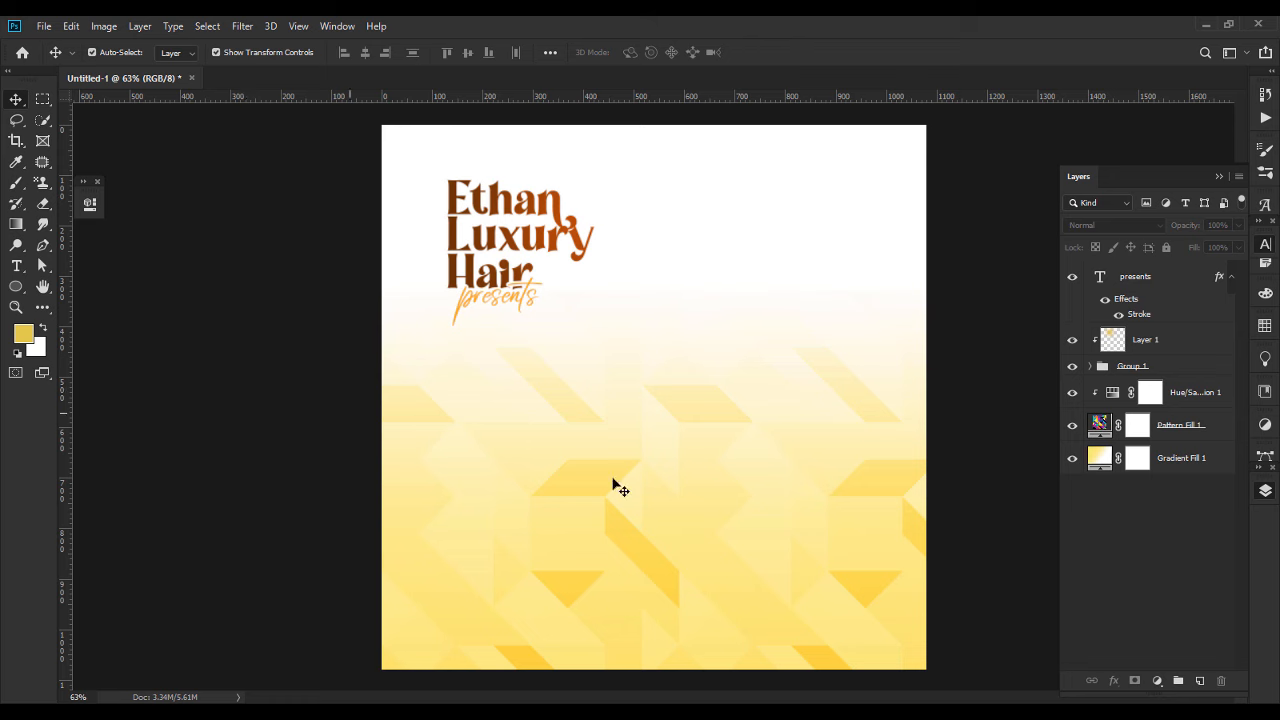
Draw a golden yellow circle 968 px in diameter and place it at X 32 px, Y 406 px, running off the canvas bottom.
{"action": "left_click", "coordinate": [16, 286]}
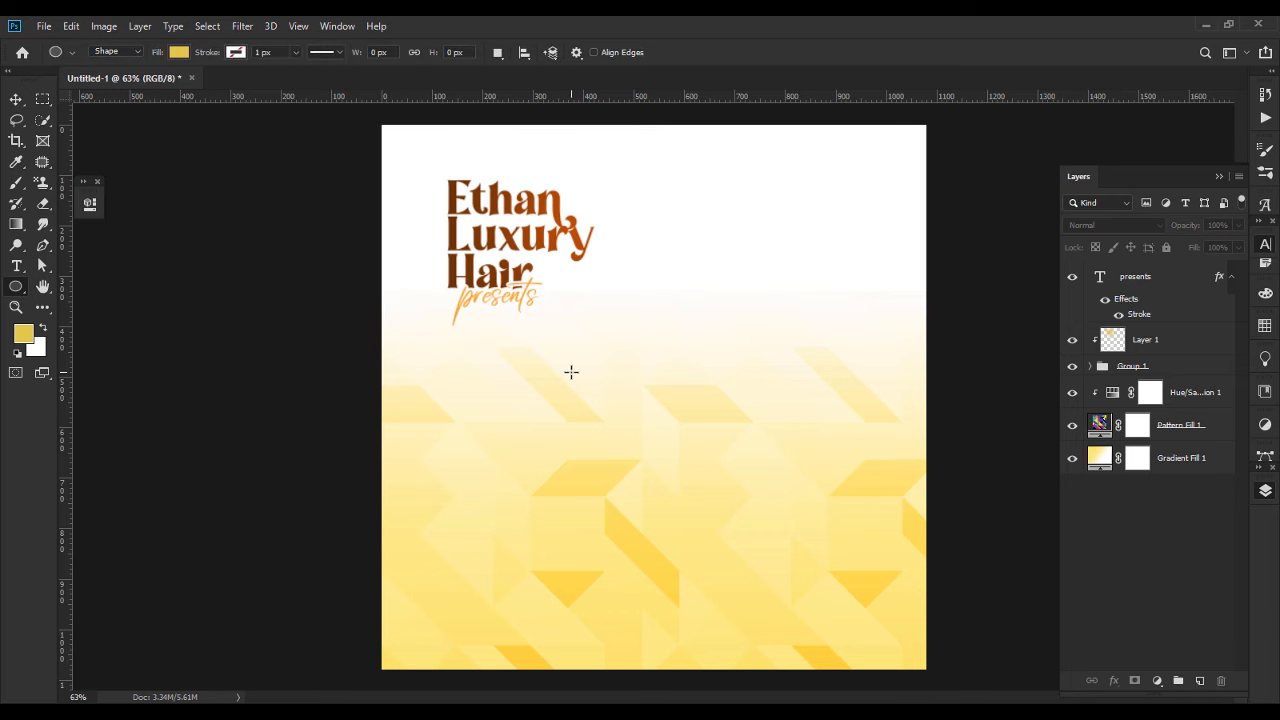
{"action": "key", "text": "ctrl+minus"}
{"action": "mouse_move", "coordinate": [583, 405]}
{"action": "left_mouse_down"}
{"action": "mouse_move", "coordinate": [848, 624]}
{"action": "mouse_move", "coordinate": [851, 670]}
{"action": "mouse_move", "coordinate": [872, 690]}
{"action": "mouse_move", "coordinate": [861, 653]}
{"action": "mouse_move", "coordinate": [743, 591]}
{"action": "mouse_move", "coordinate": [777, 601]}
{"action": "left_mouse_up"}
{"action": "key", "text": "v"}
{"action": "left_click_drag", "start_coordinate": [583, 431], "coordinate": [639, 556]}
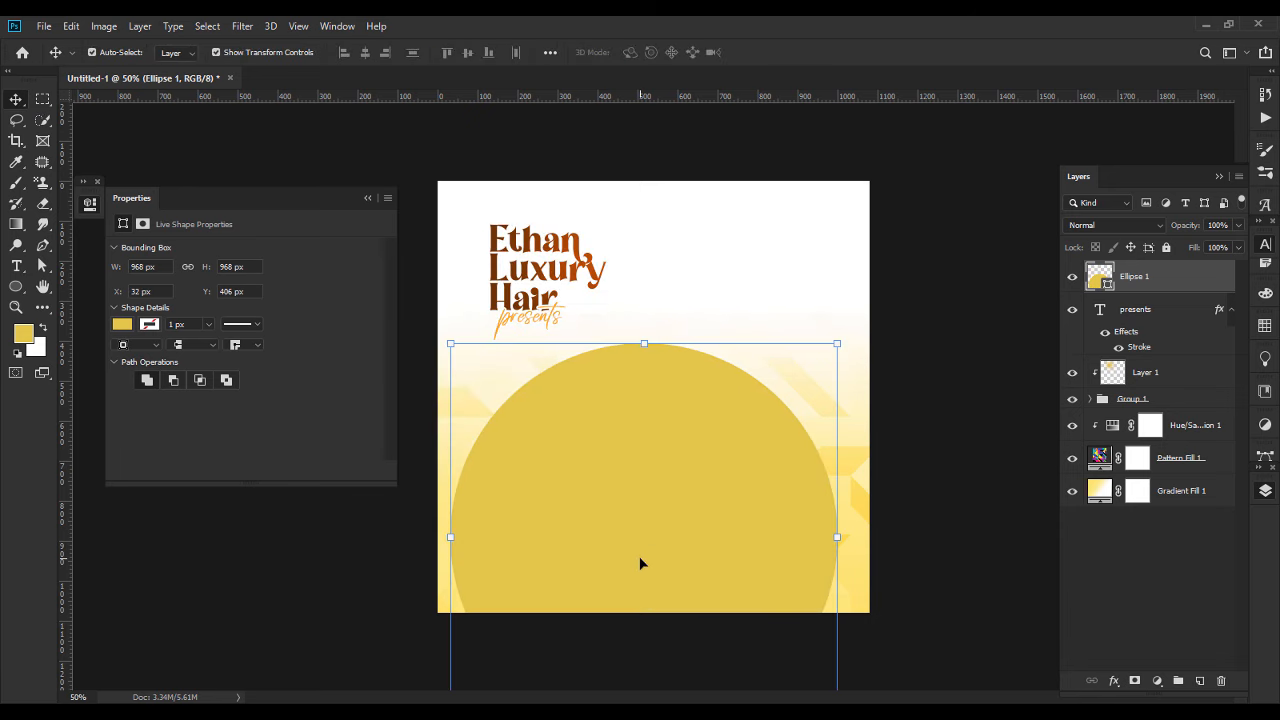
{"action": "left_click", "coordinate": [367, 198]}
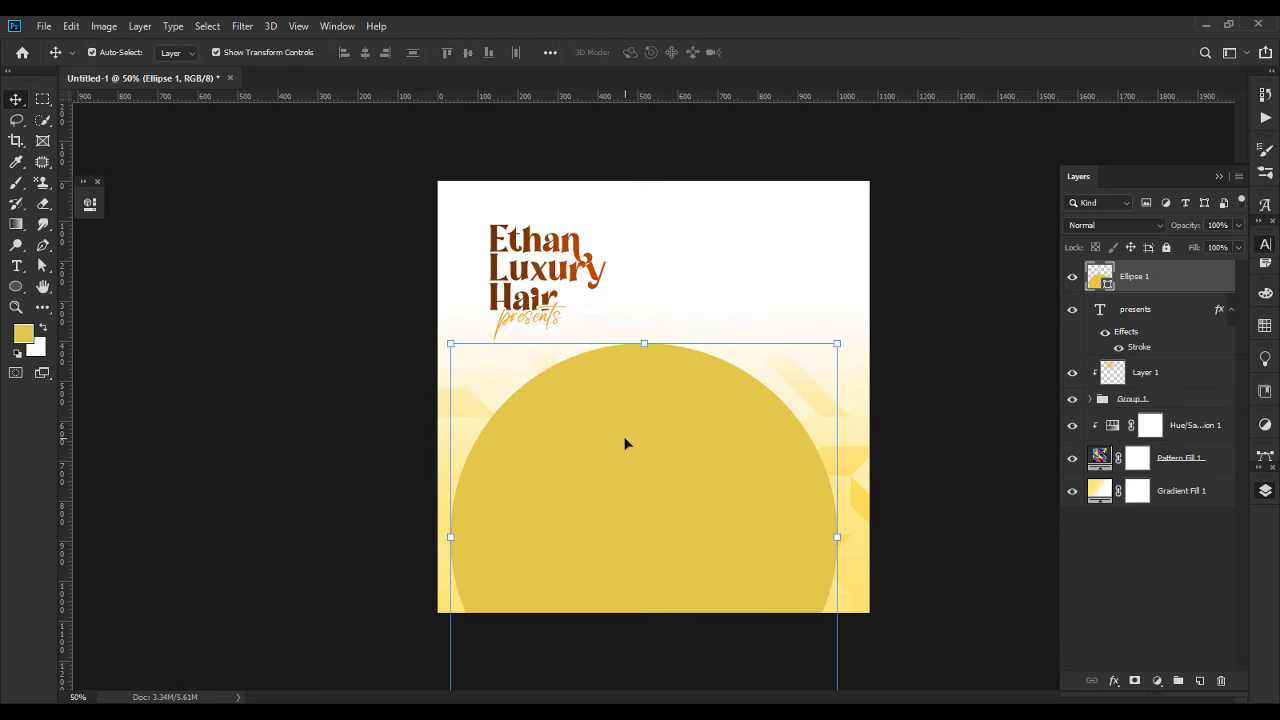
Remove the large circle's fill and give the shape a solid dark maroon stroke 250 px wide.
{"action": "left_click", "coordinate": [44, 264]}
{"action": "left_click", "coordinate": [298, 52]}
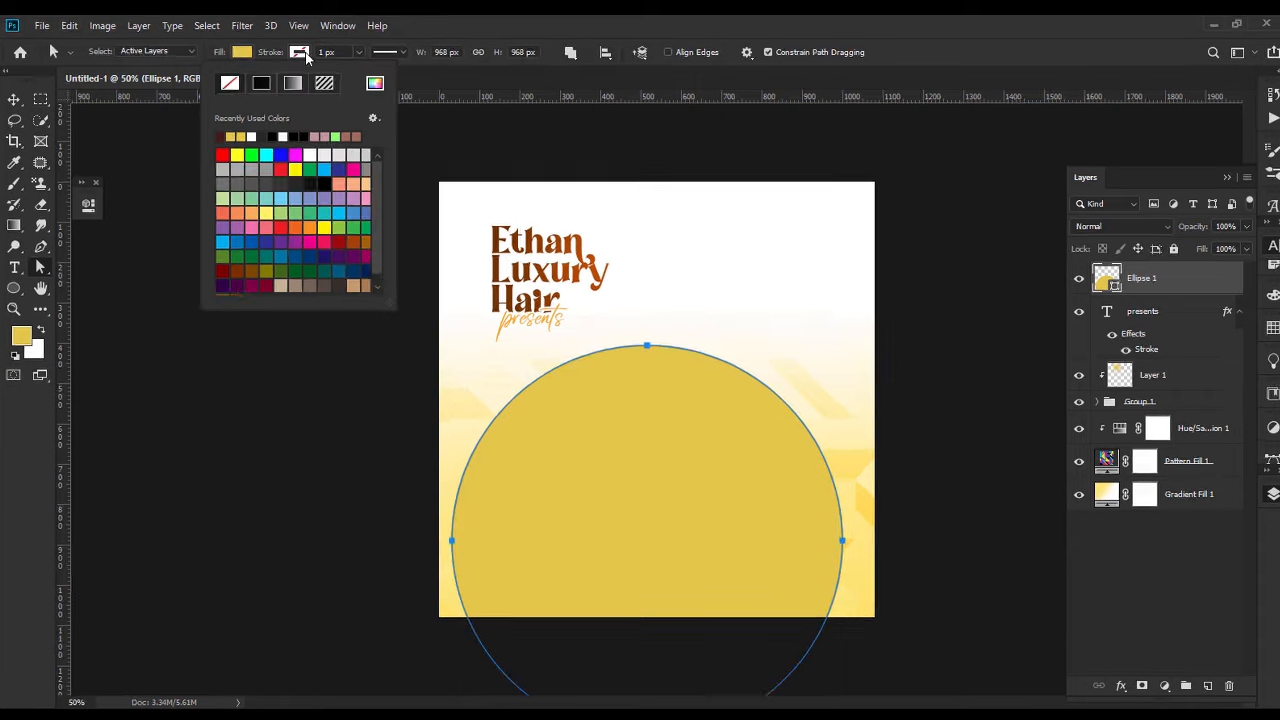
{"action": "left_click", "coordinate": [313, 45]}
{"action": "left_click", "coordinate": [235, 44]}
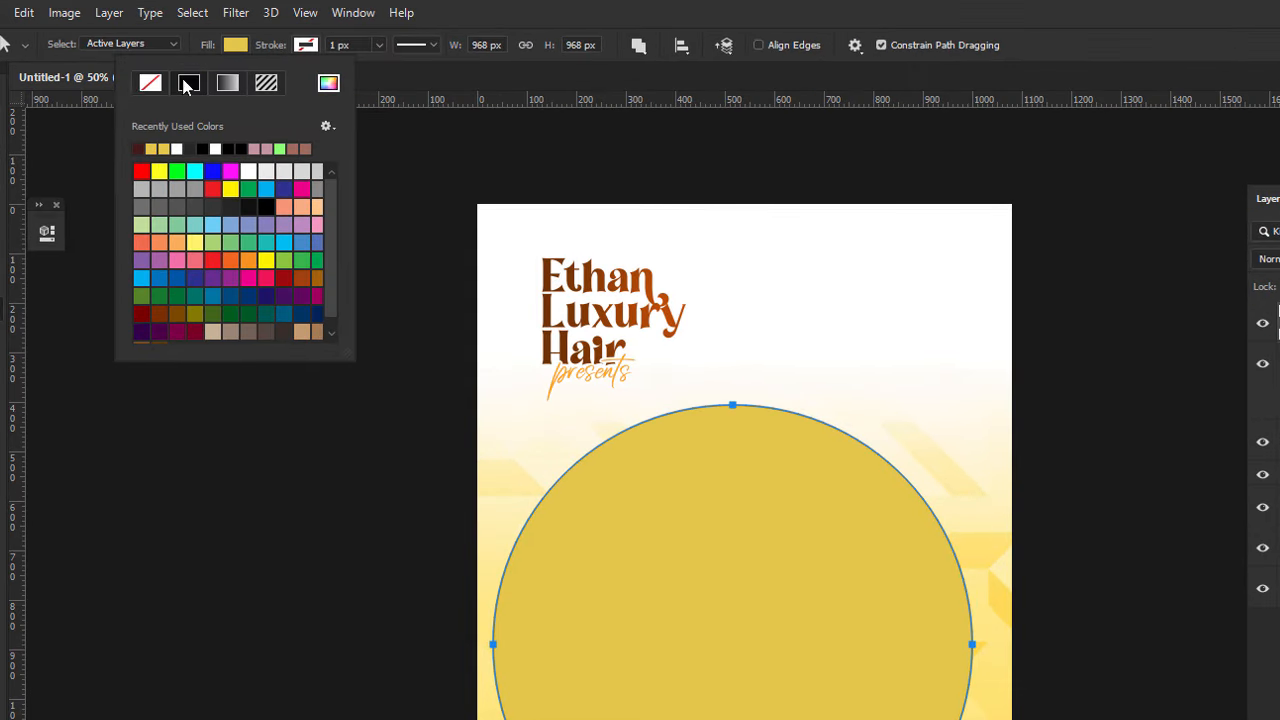
{"action": "left_click", "coordinate": [150, 84]}
{"action": "left_click", "coordinate": [363, 48]}
{"action": "left_click", "coordinate": [360, 46]}
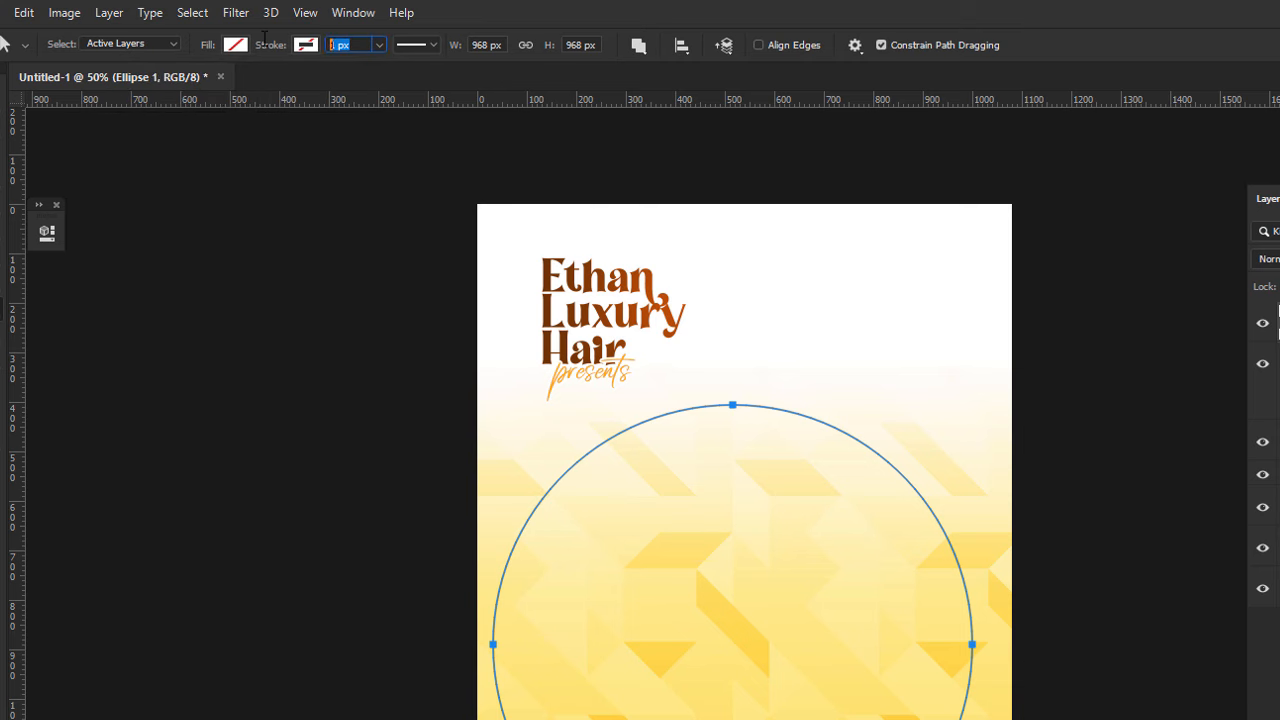
{"action": "type", "text": "250"}
{"action": "key", "text": "Return"}
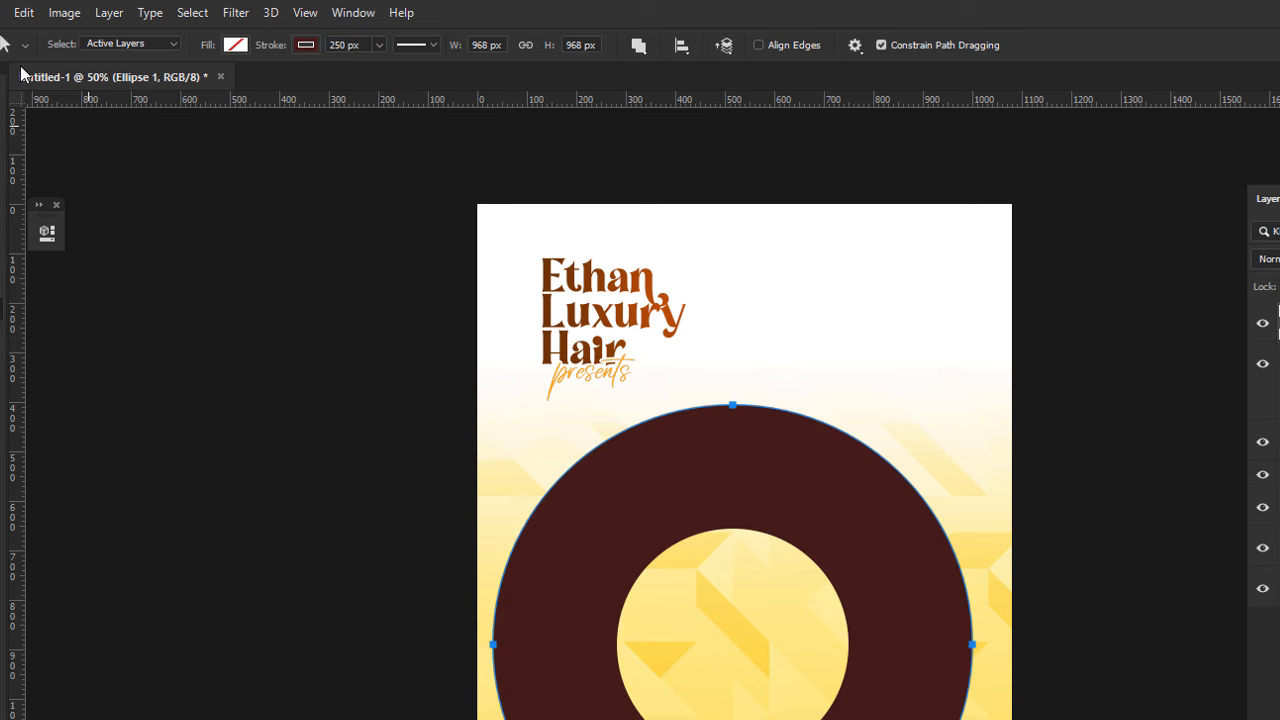
Scale the ring to about 124% (1200 px) and center it at about X 578 px, Y 1012 px, running off the canvas.
{"action": "key", "text": "v"}
{"action": "left_click_drag", "start_coordinate": [972, 645], "coordinate": [1098, 672]}
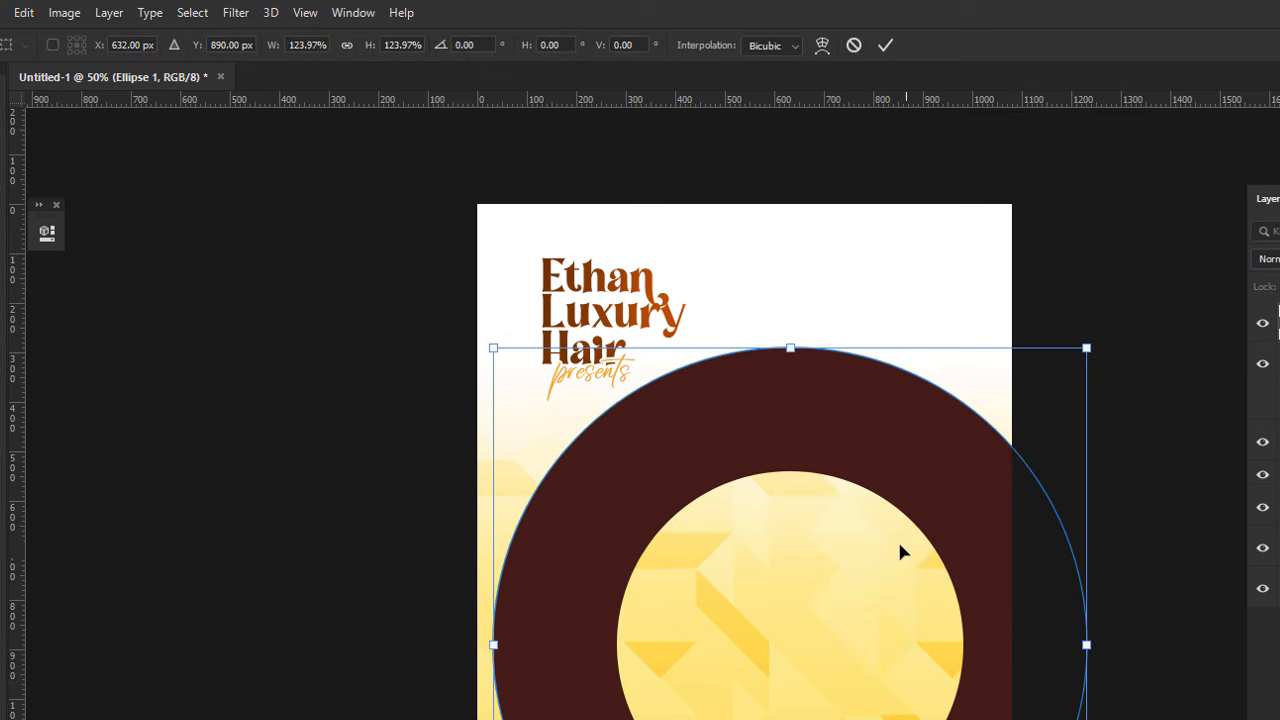
{"action": "left_click_drag", "start_coordinate": [887, 548], "coordinate": [860, 607]}
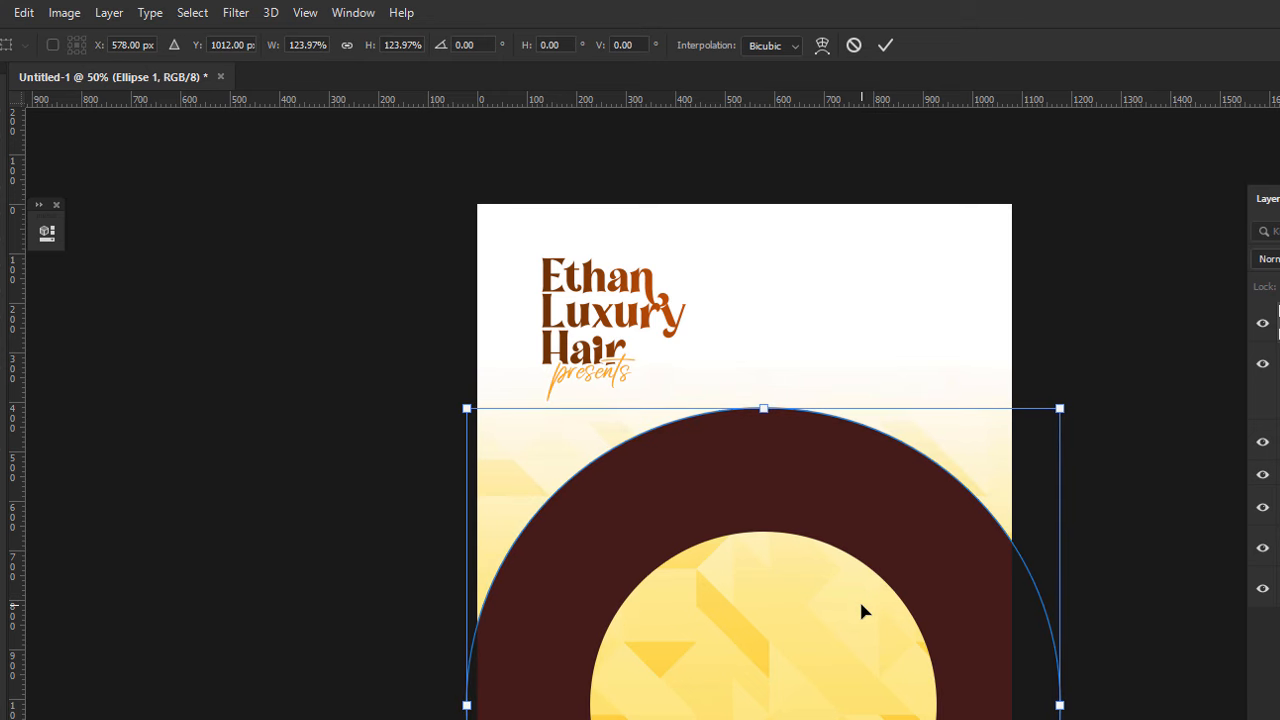
{"action": "key", "text": "Return"}
{"action": "left_click", "coordinate": [1125, 562]}
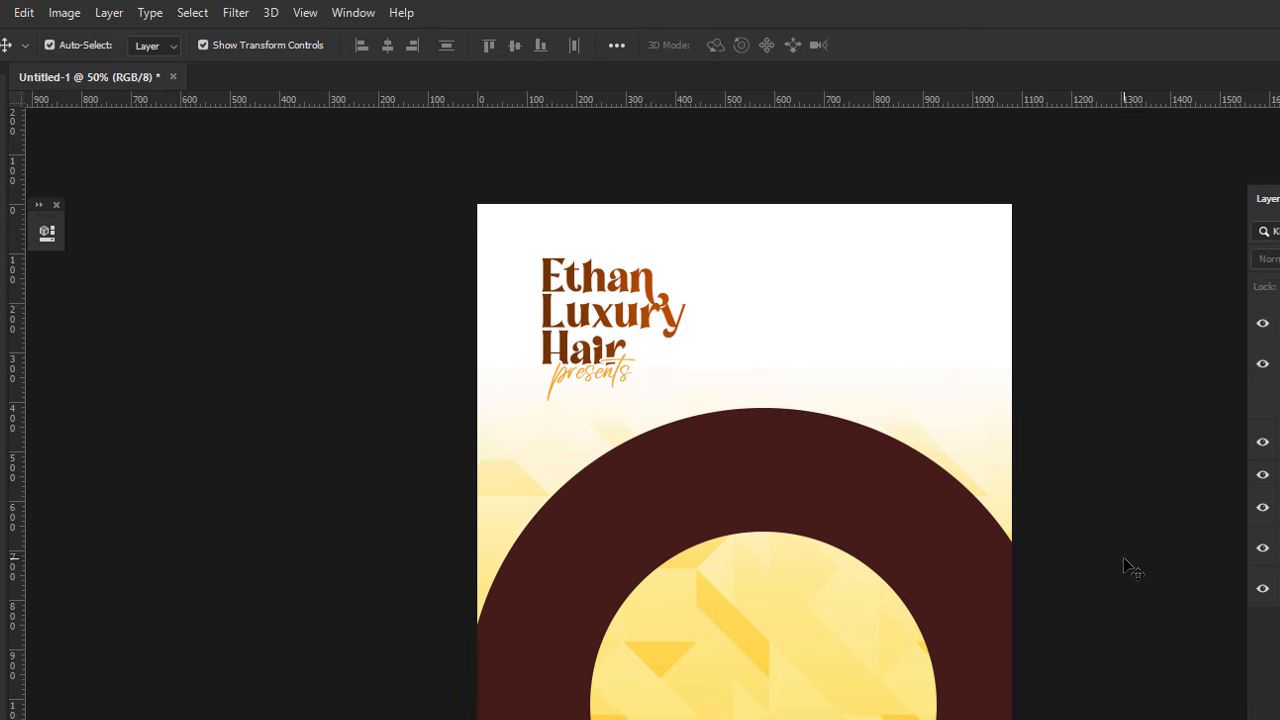
Change the ring's shape stroke to a linear gradient and load the Black, White preset for editing.
{"action": "left_click", "coordinate": [900, 510]}
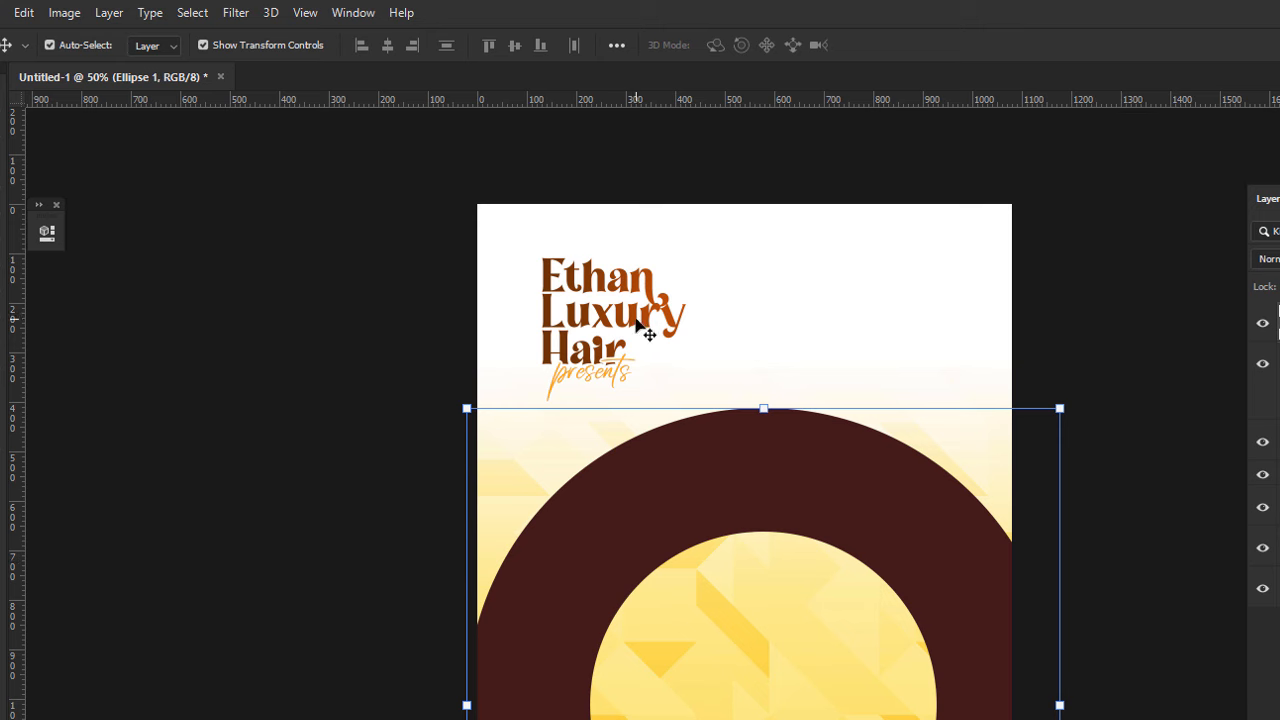
{"action": "key", "text": "a"}
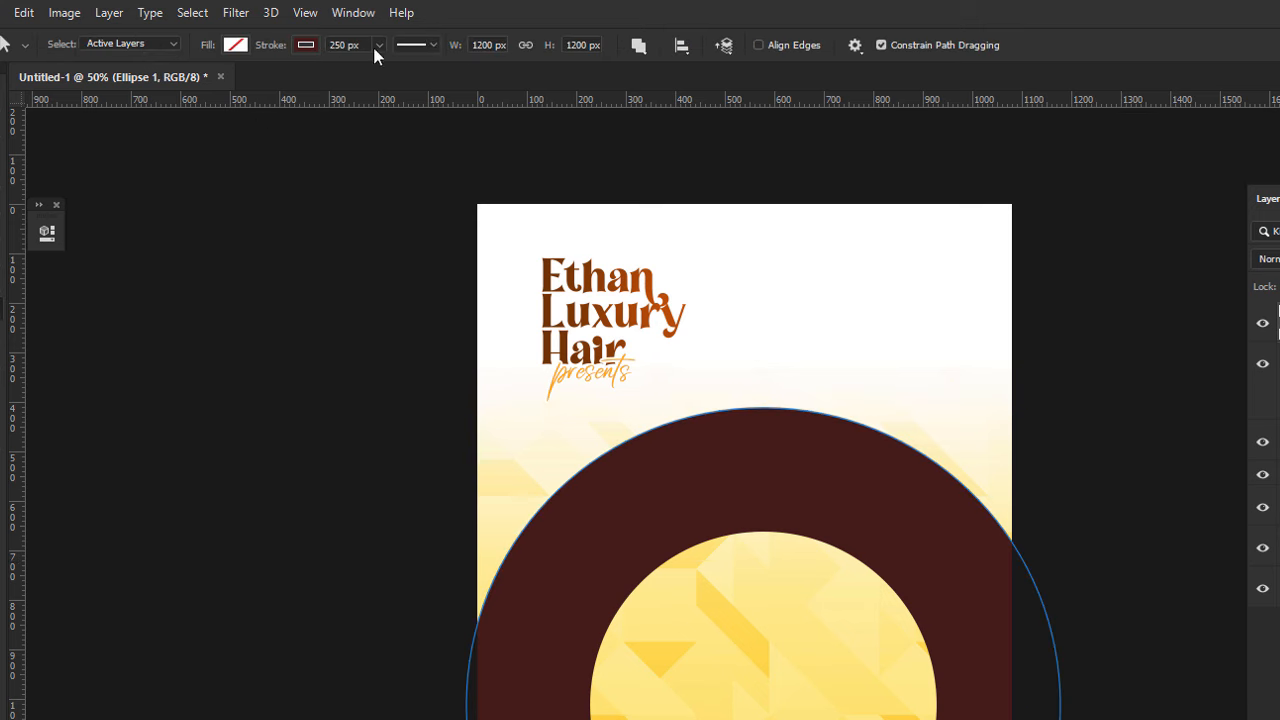
{"action": "left_click", "coordinate": [306, 45]}
{"action": "left_click", "coordinate": [298, 82]}
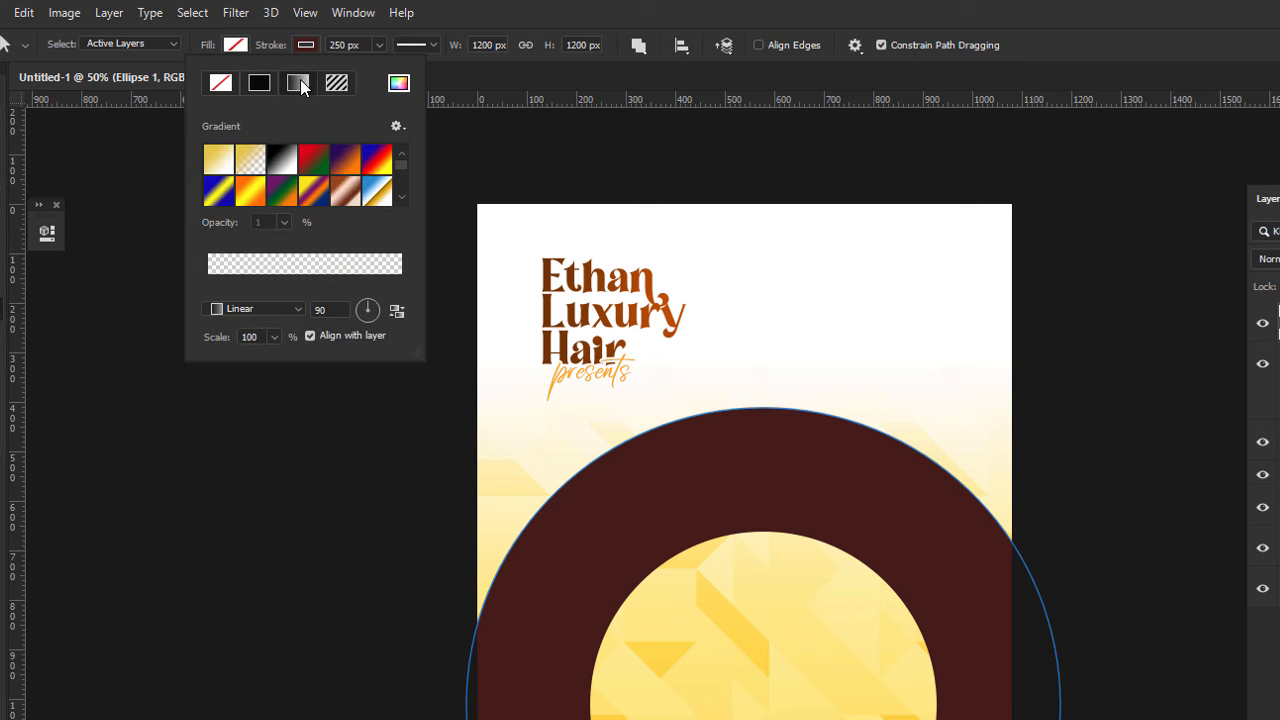
{"action": "left_click", "coordinate": [284, 160]}
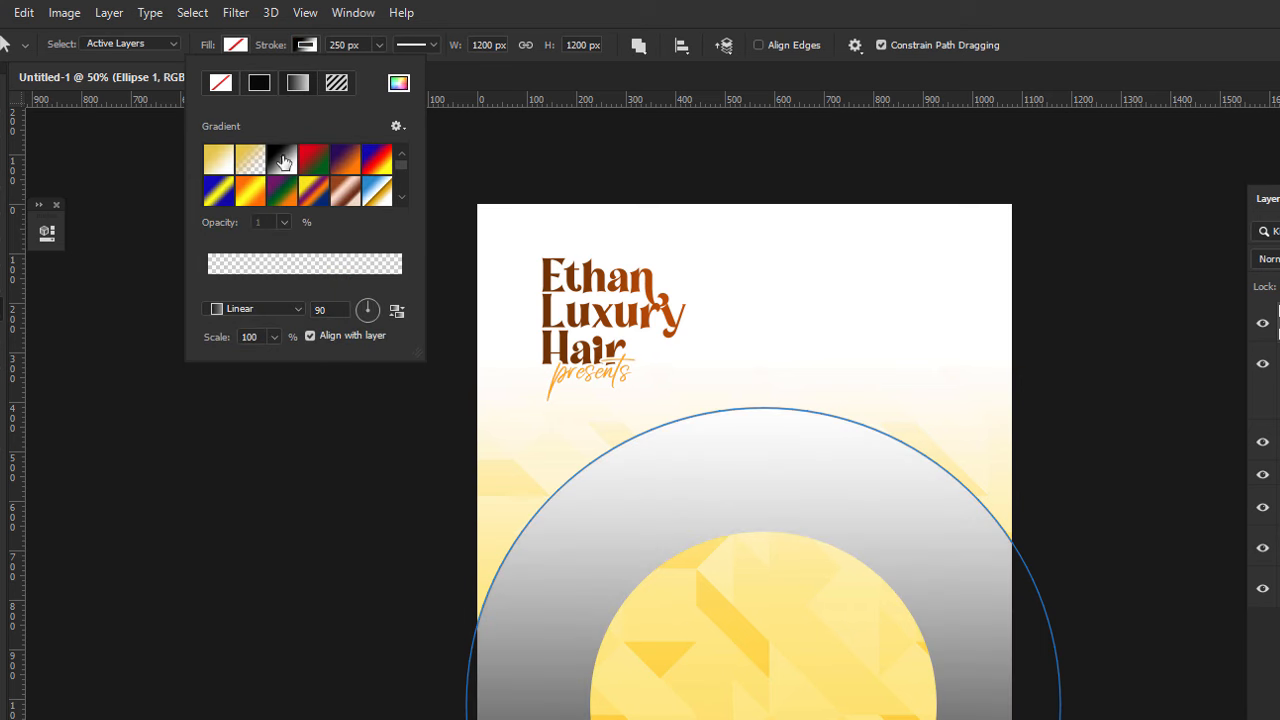
{"action": "left_click", "coordinate": [303, 262]}
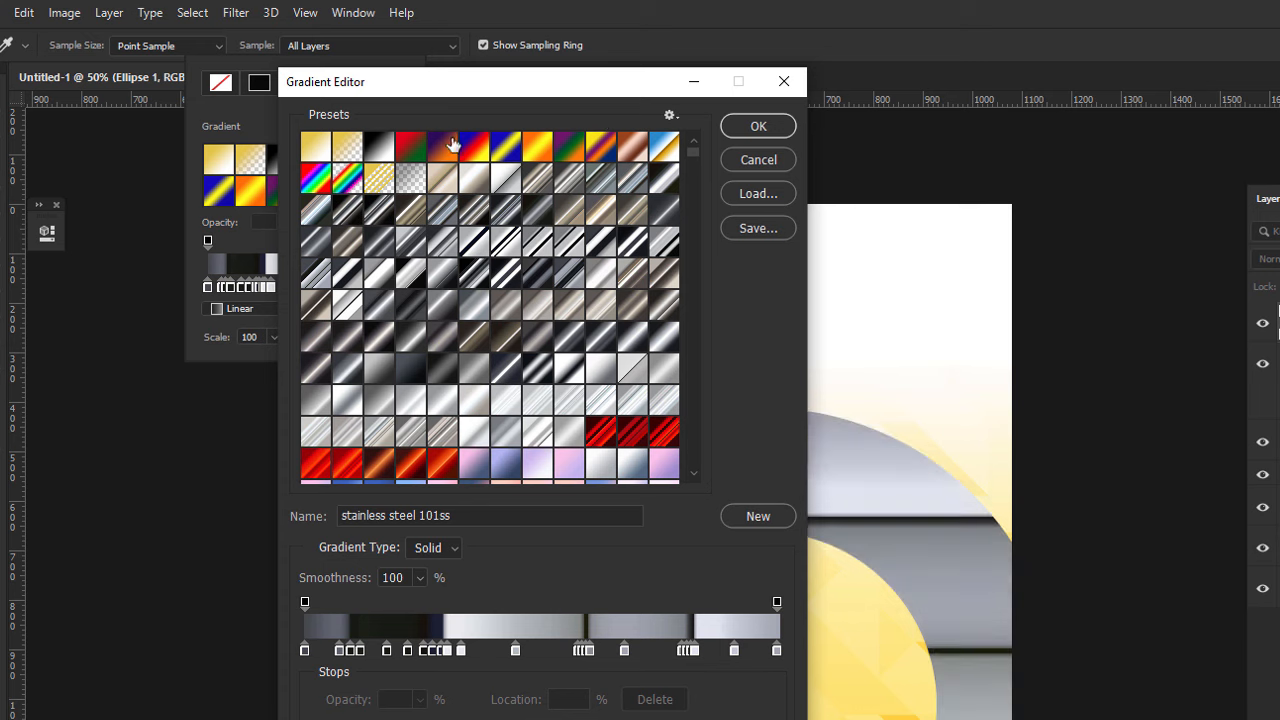
{"action": "left_click", "coordinate": [380, 152]}
Set the starting color stop of the ring's stroke gradient to dark brown #4b3119.
{"action": "double_click", "coordinate": [305, 650]}
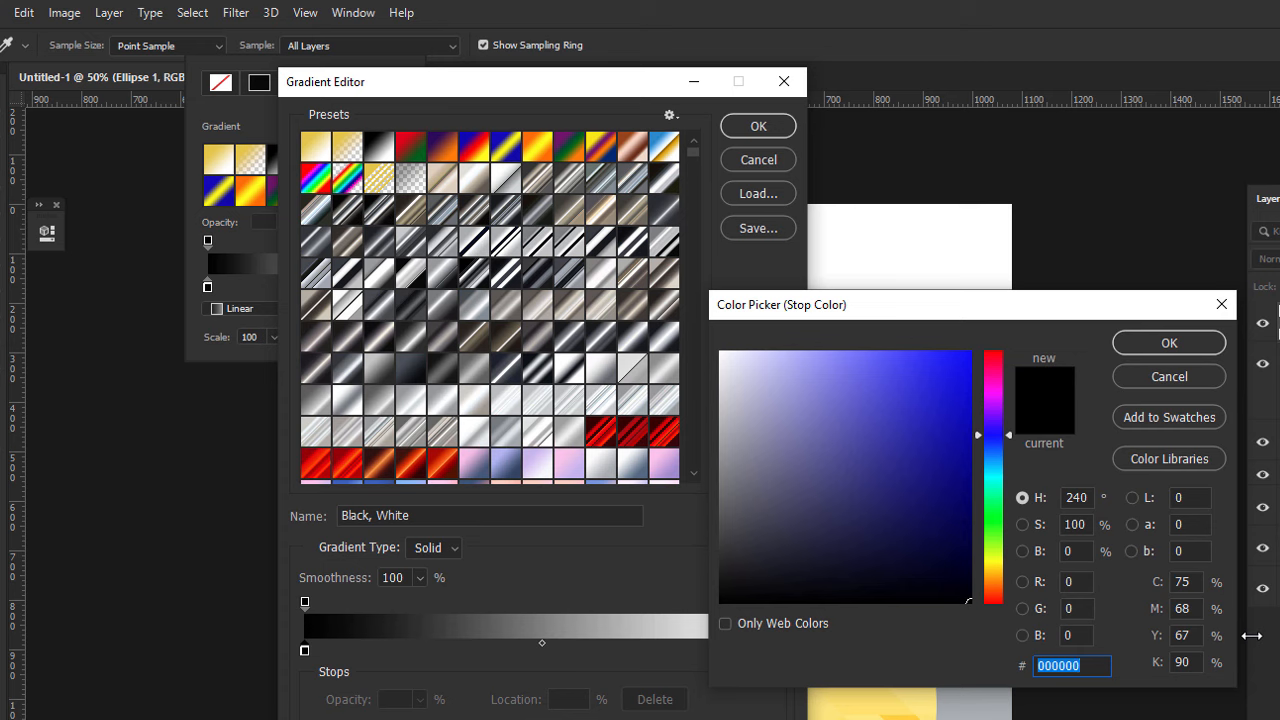
{"action": "type", "text": "4b"}
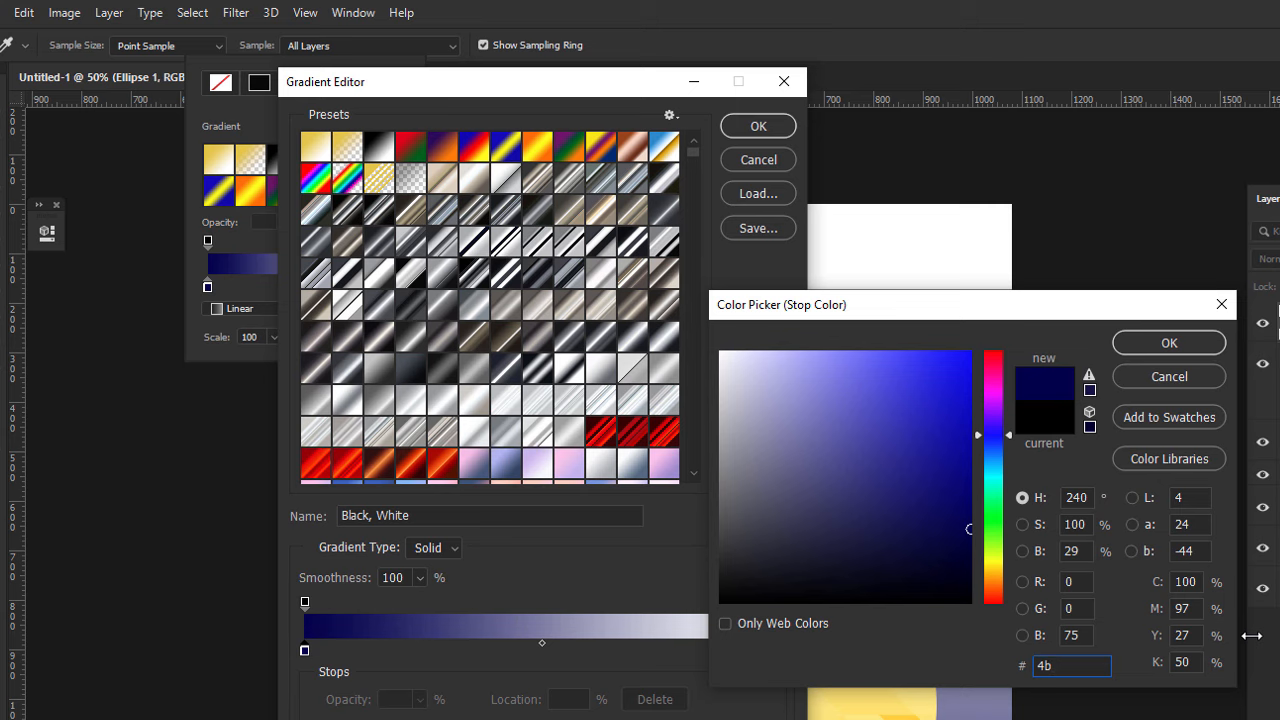
{"action": "type", "text": "3119"}
{"action": "left_click", "coordinate": [1168, 343]}
Add a color stop at about 40% of the ring's gradient and set it to #976d34.
{"action": "left_click", "coordinate": [365, 651]}
{"action": "left_click_drag", "start_coordinate": [365, 651], "coordinate": [500, 665]}
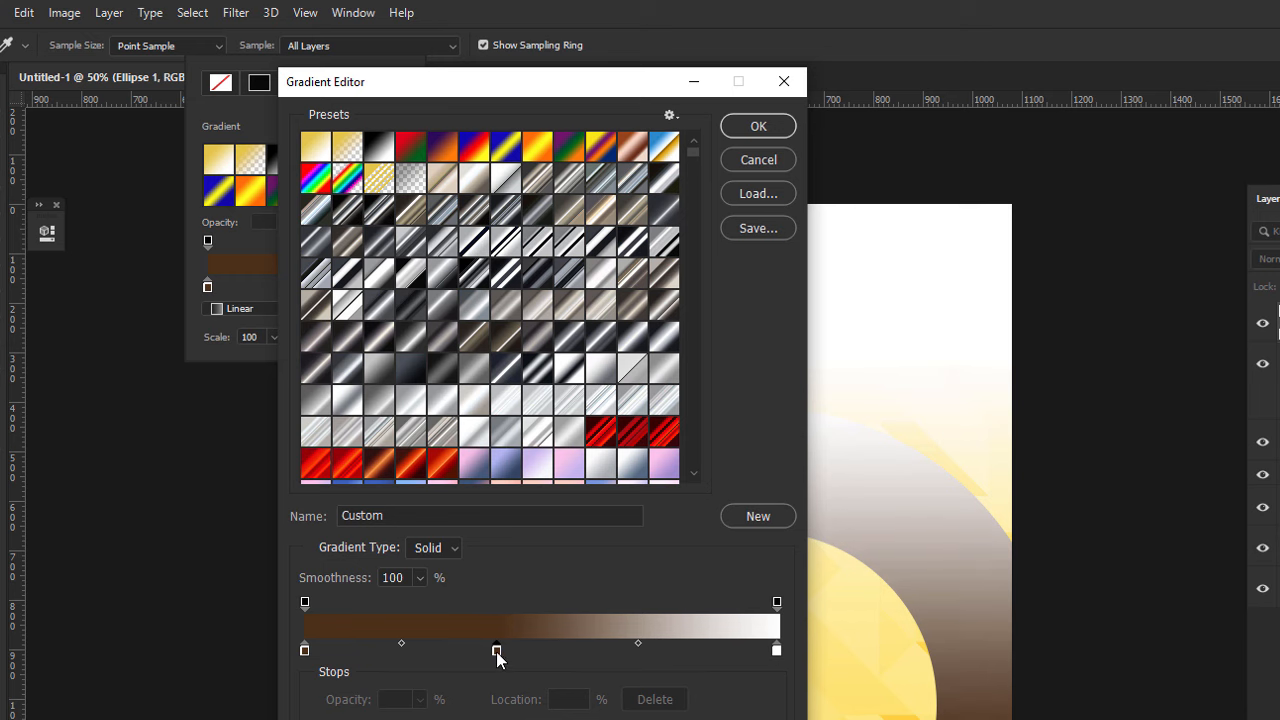
{"action": "double_click", "coordinate": [497, 652]}
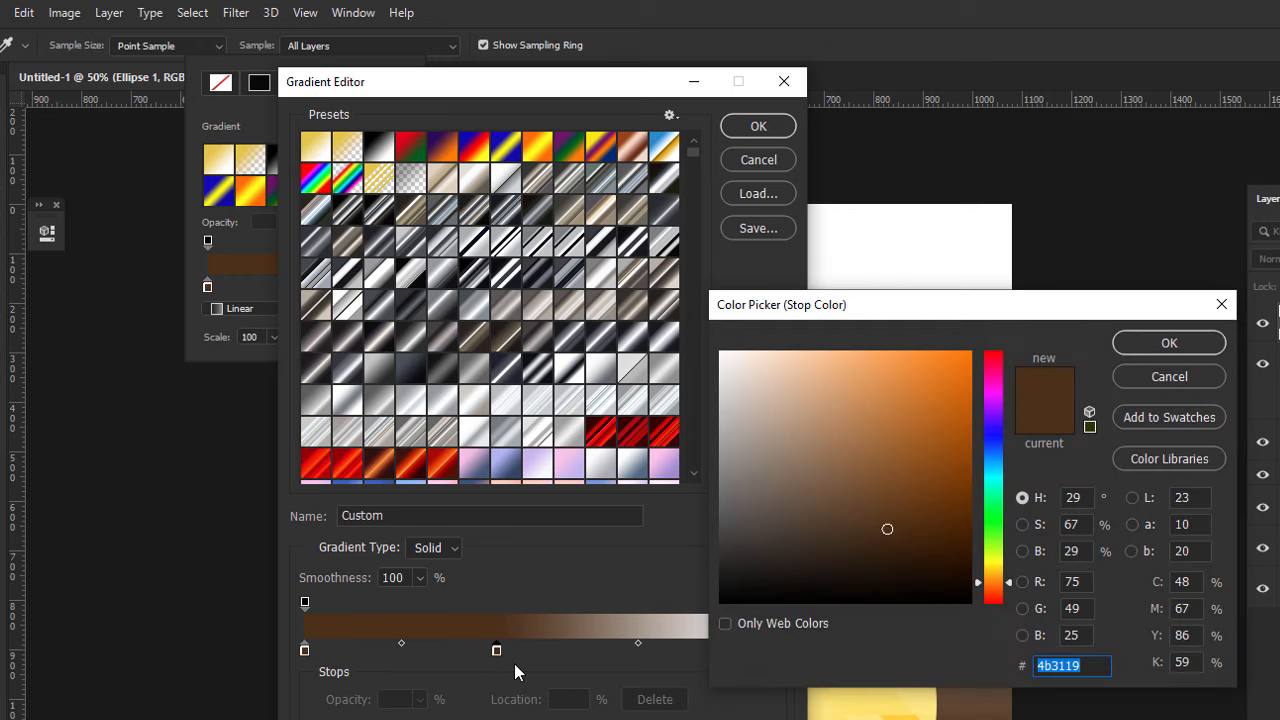
{"action": "type", "text": "97"}
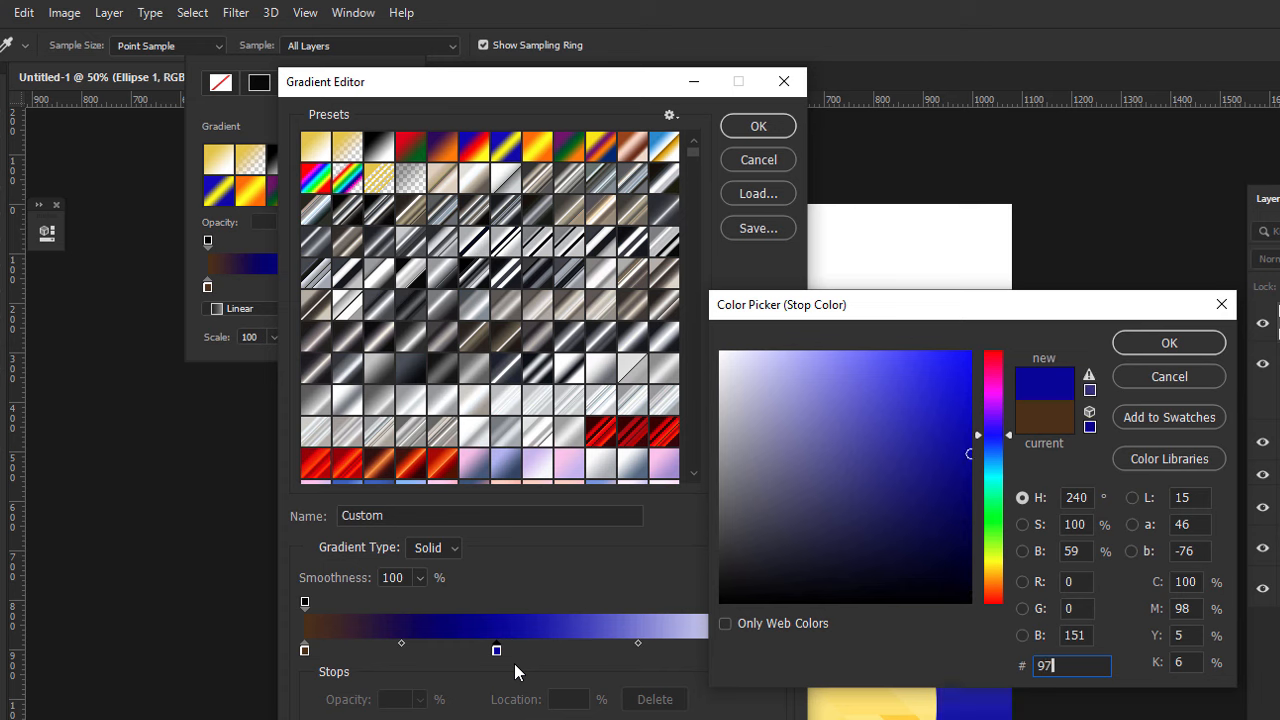
{"action": "type", "text": "6d"}
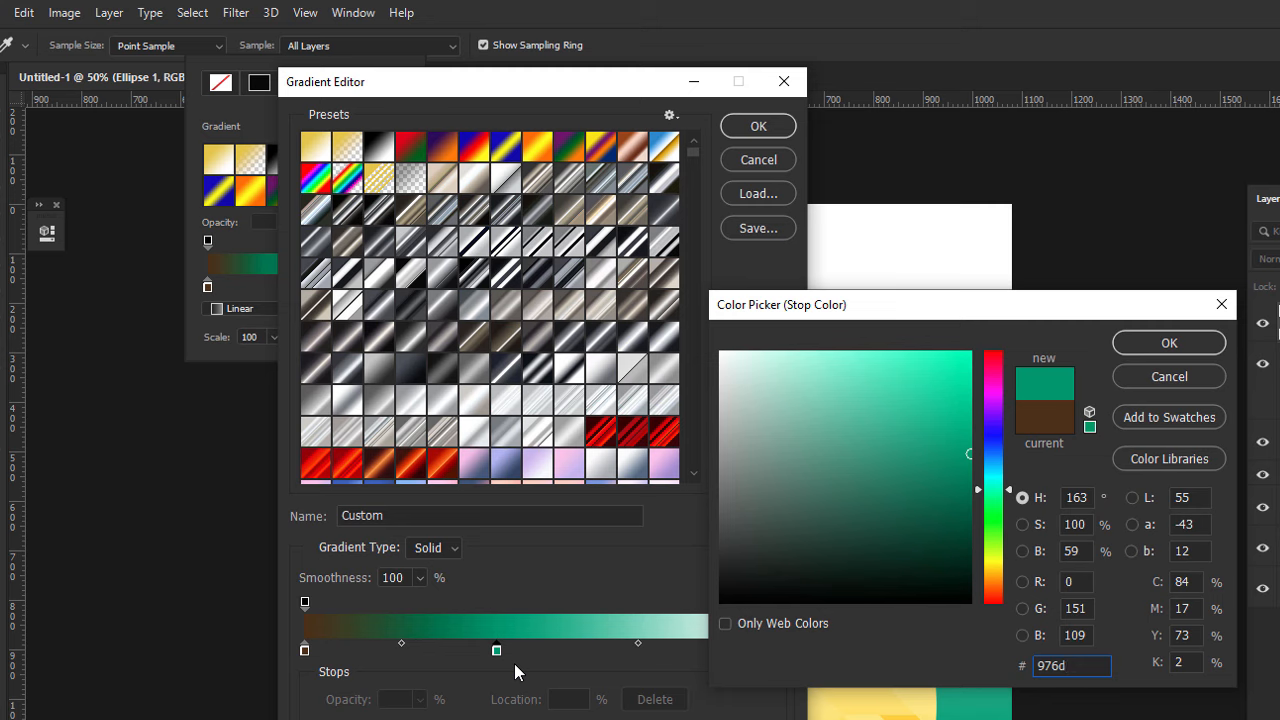
{"action": "type", "text": "34"}
{"action": "left_click", "coordinate": [1148, 343]}
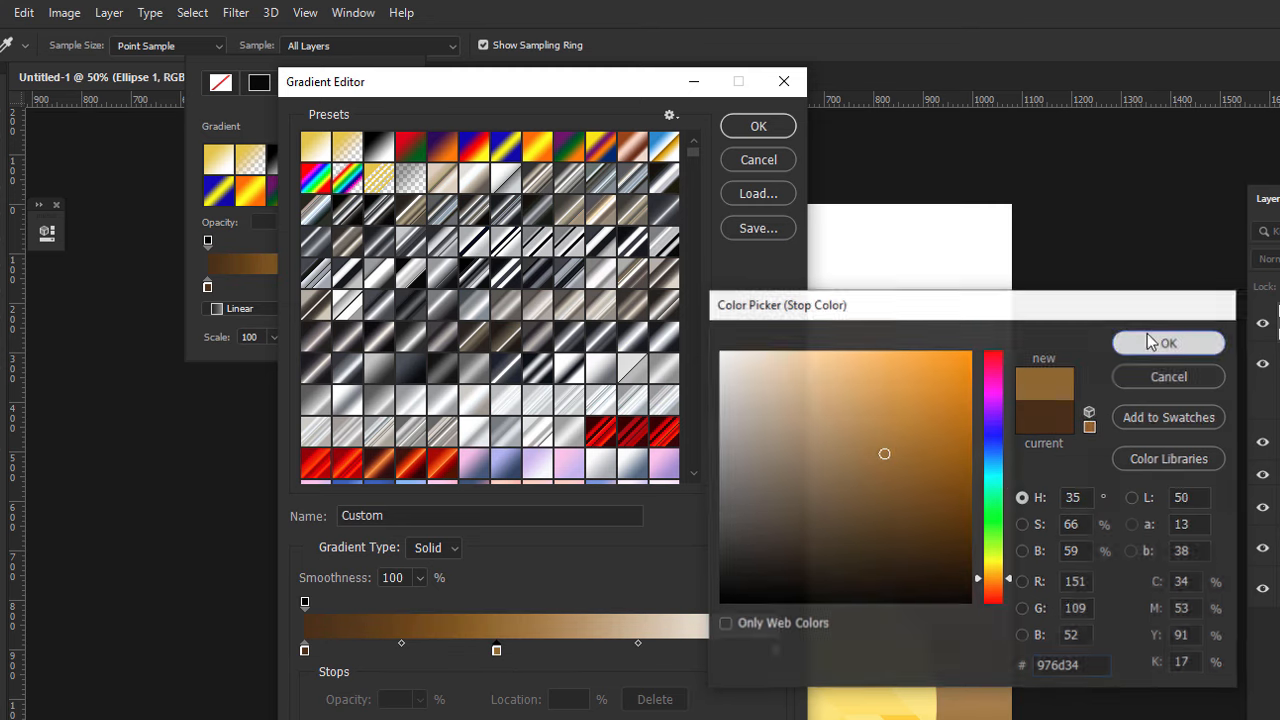
Add another color stop at about 60% of the ring's gradient and set it to orange #eda137.
{"action": "mouse_move", "coordinate": [580, 656]}
{"action": "left_mouse_down"}
{"action": "mouse_move", "coordinate": [649, 660]}
{"action": "mouse_move", "coordinate": [592, 663]}
{"action": "left_mouse_up"}
{"action": "double_click", "coordinate": [590, 650]}
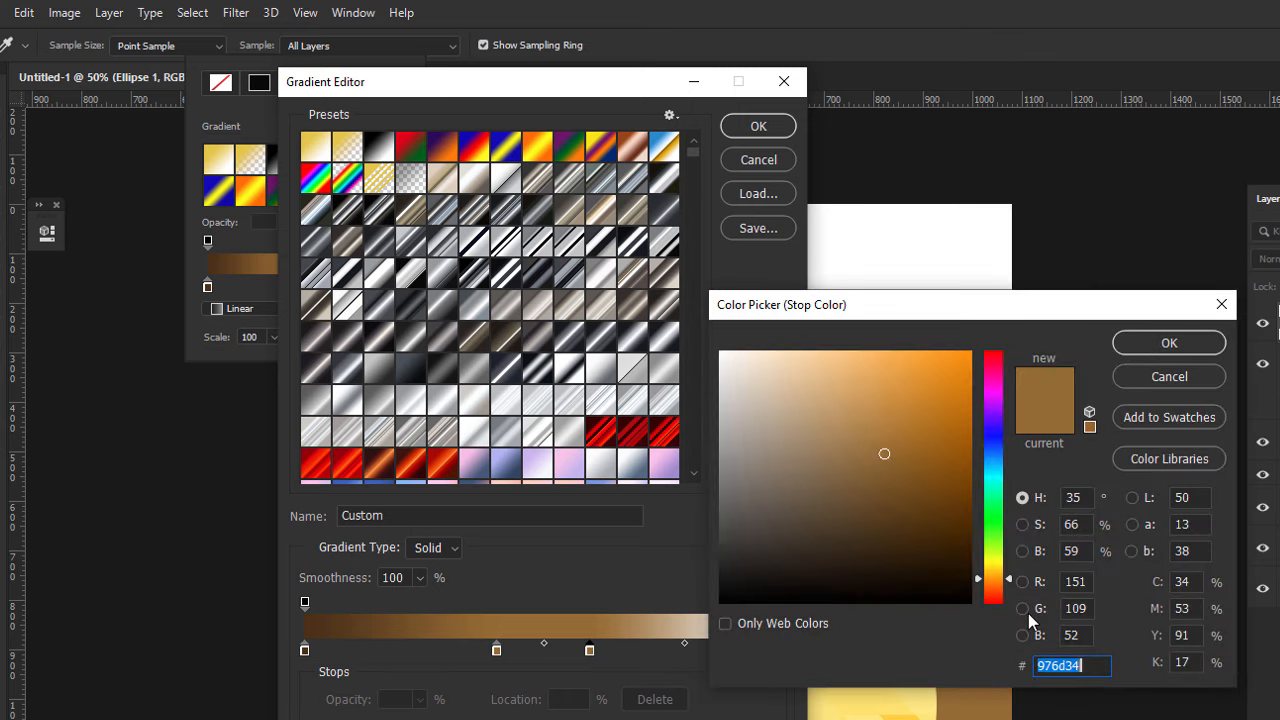
{"action": "type", "text": "eda"}
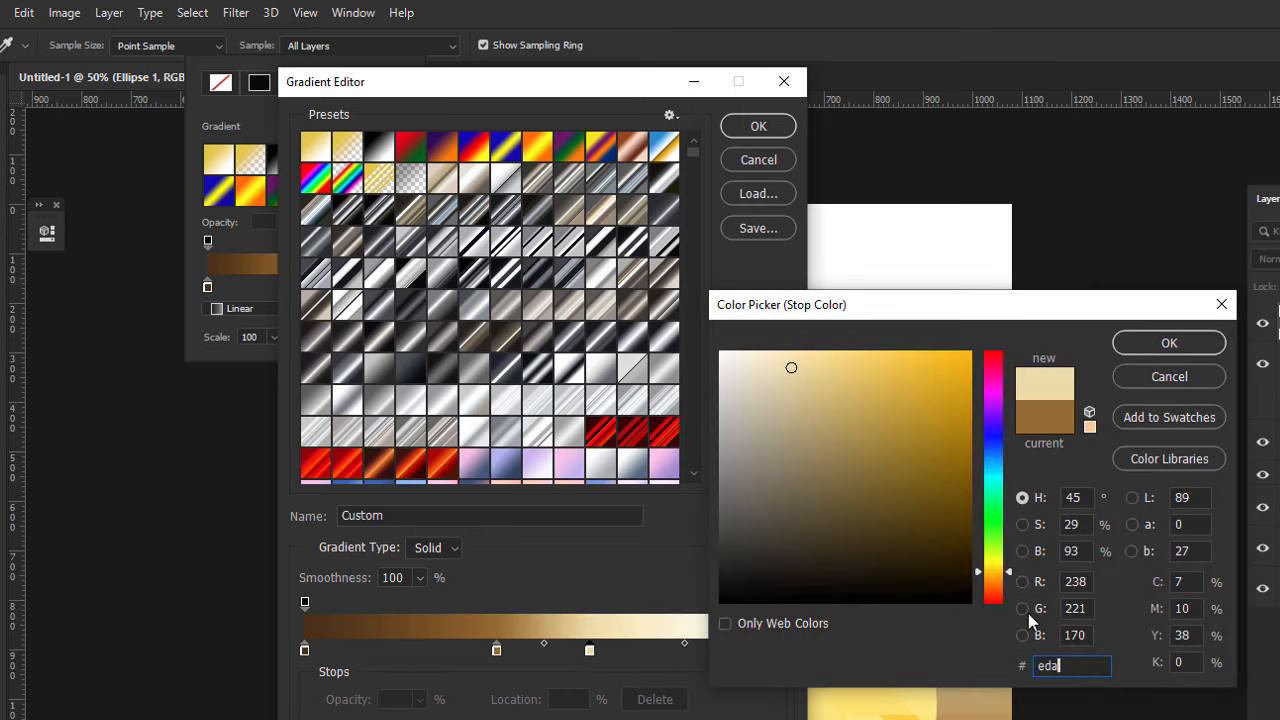
{"action": "type", "text": "137"}
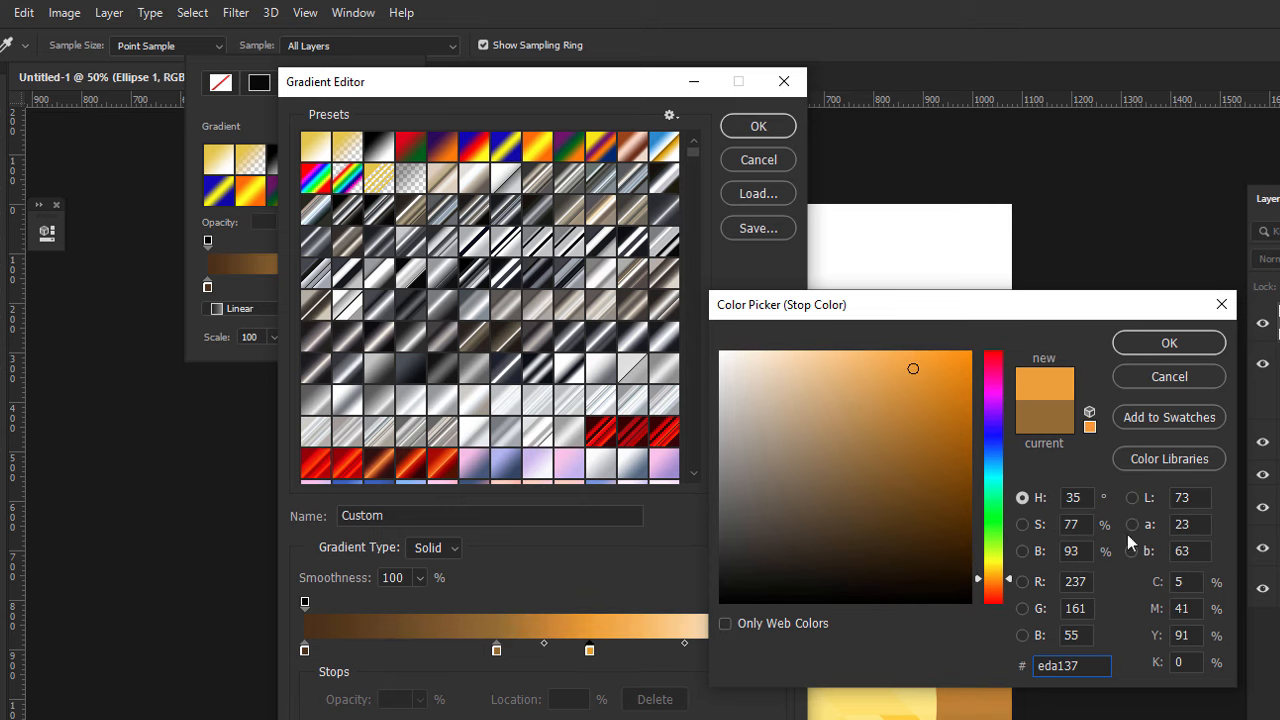
{"action": "left_click", "coordinate": [1169, 342]}
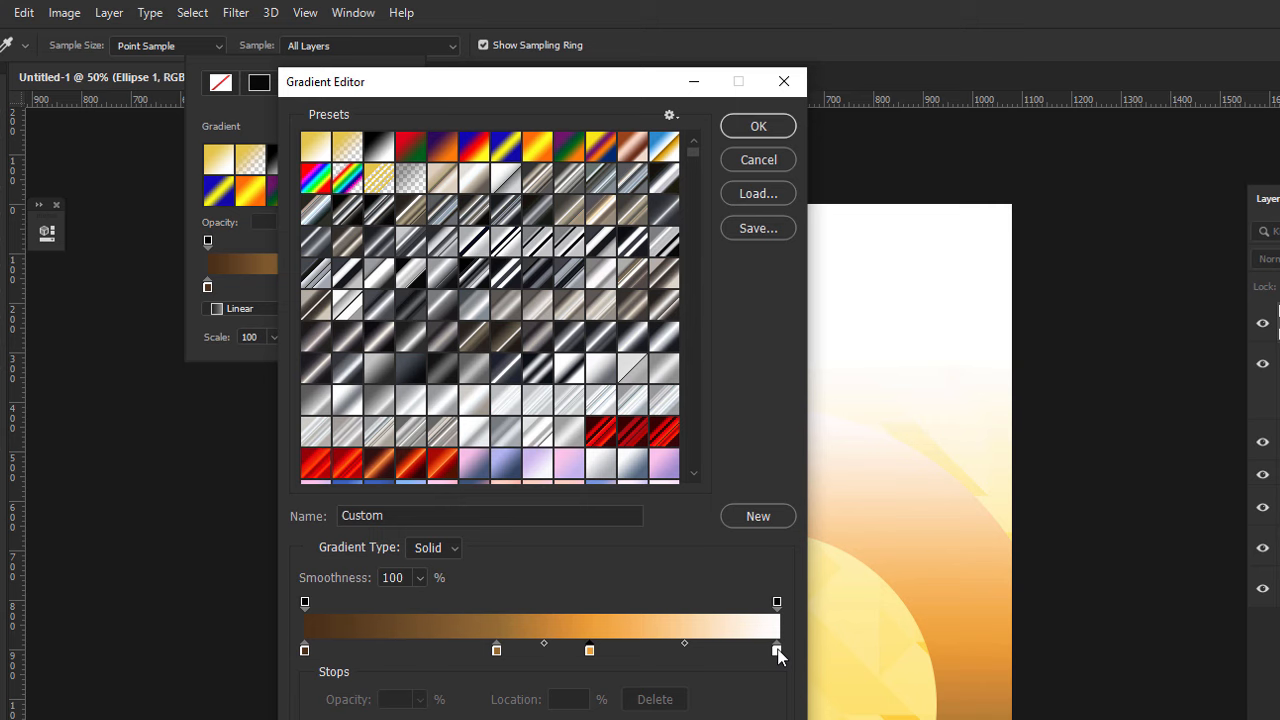
Set the ring gradient's end color to #4c3219, accept the gradient and set its angle to -90°.
{"action": "double_click", "coordinate": [777, 650]}
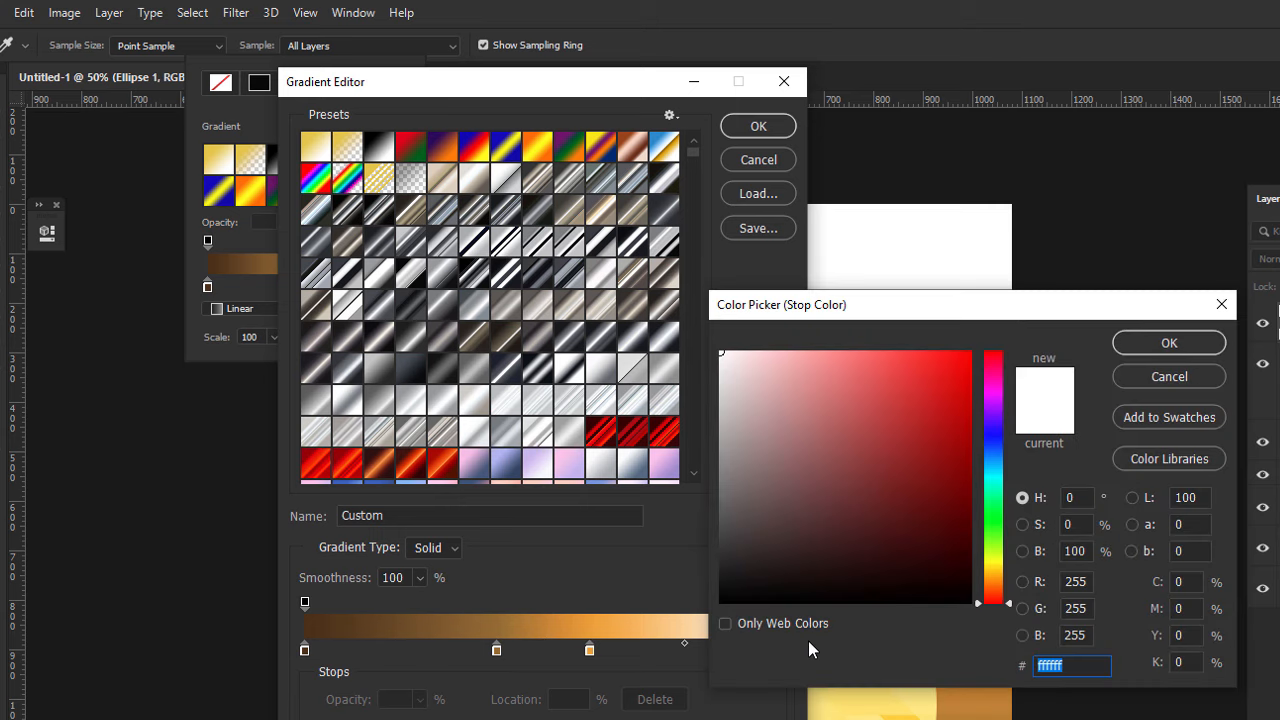
{"action": "type", "text": "4c"}
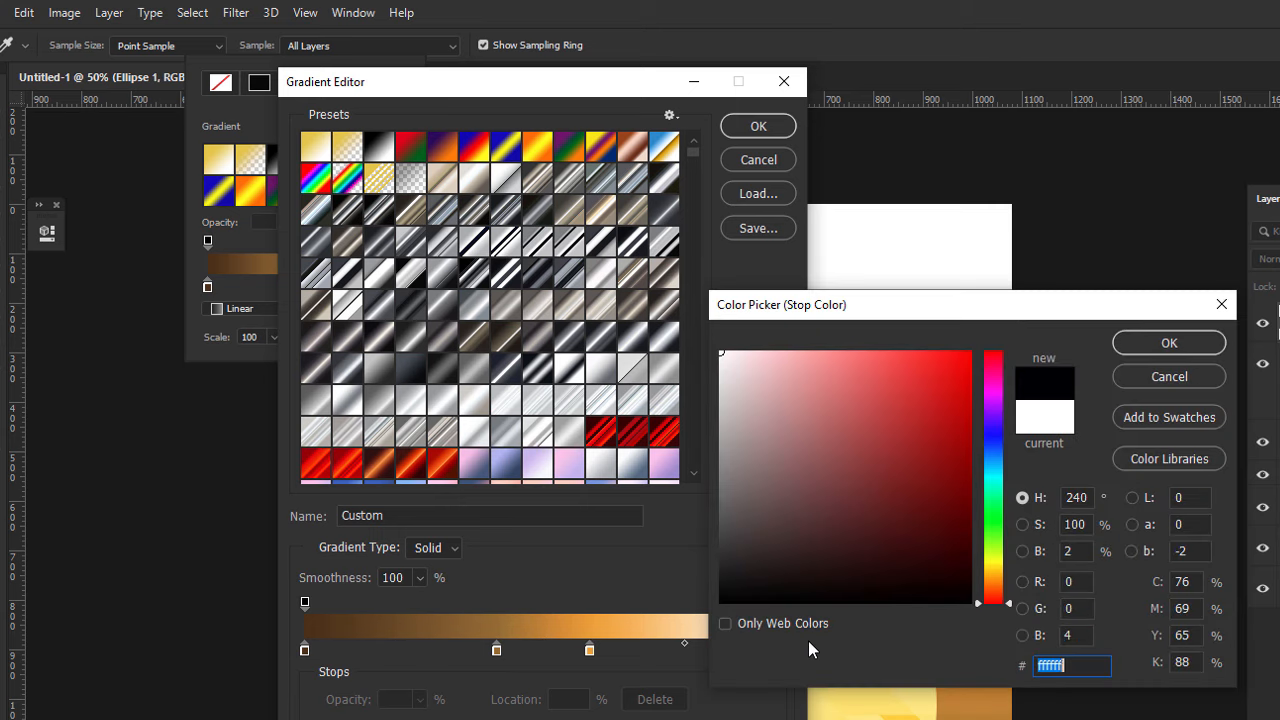
{"action": "type", "text": "321"}
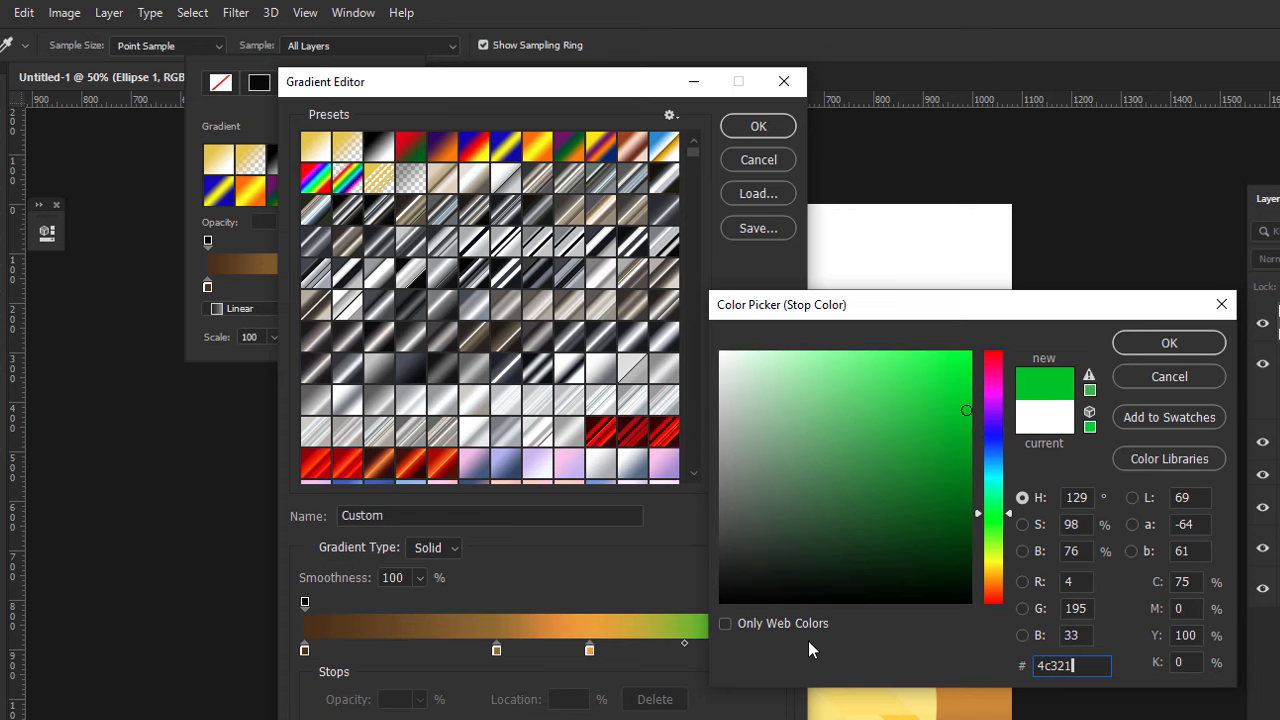
{"action": "type", "text": "9"}
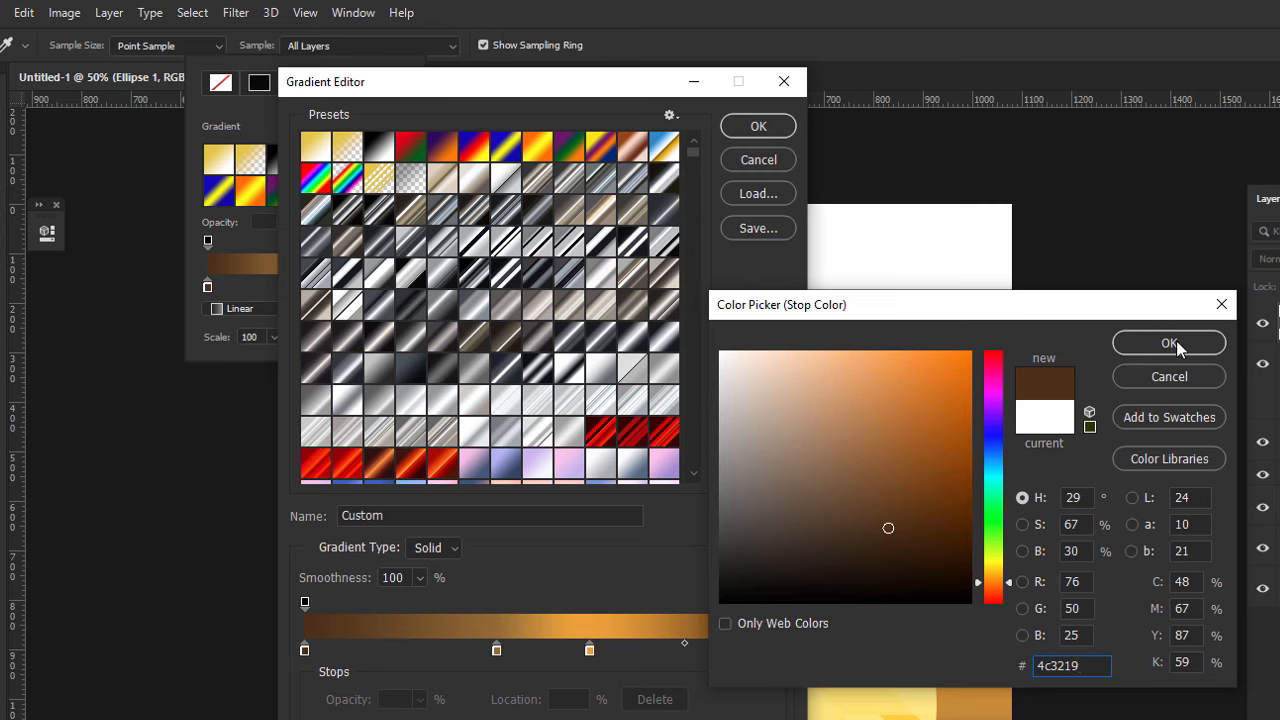
{"action": "left_click", "coordinate": [1176, 342]}
{"action": "left_click", "coordinate": [745, 128]}
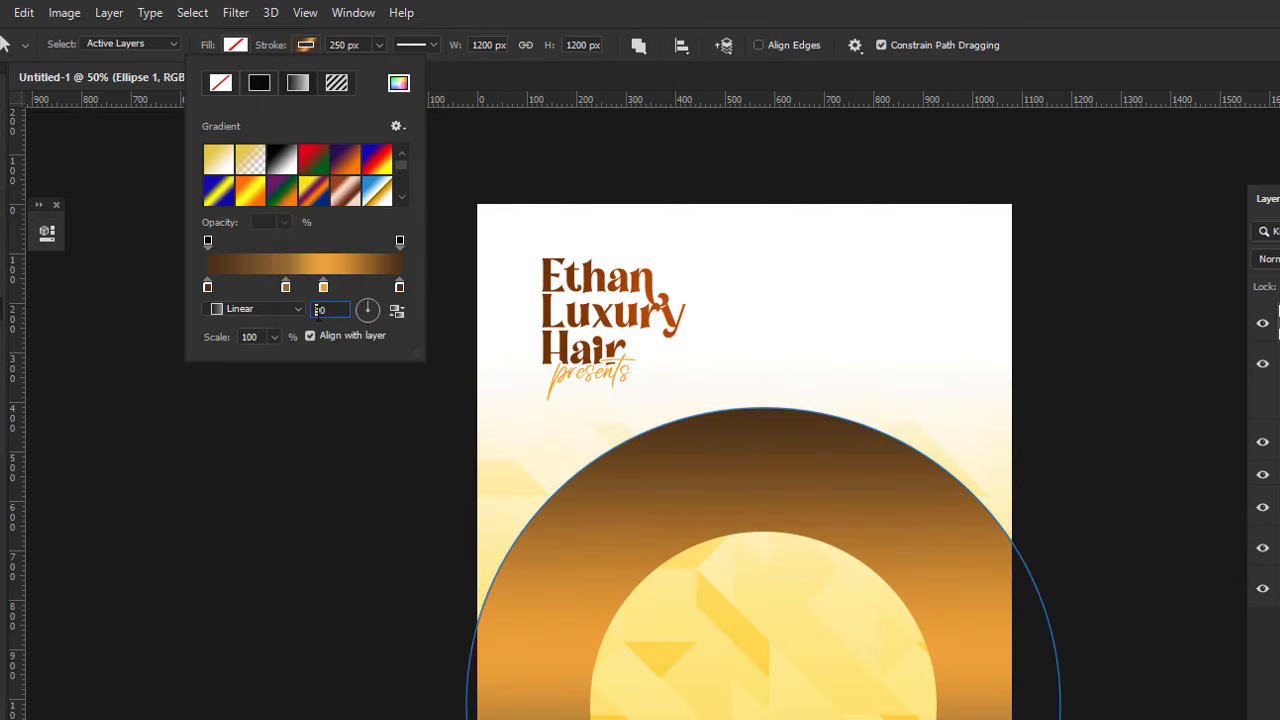
{"action": "key", "text": "Return"}
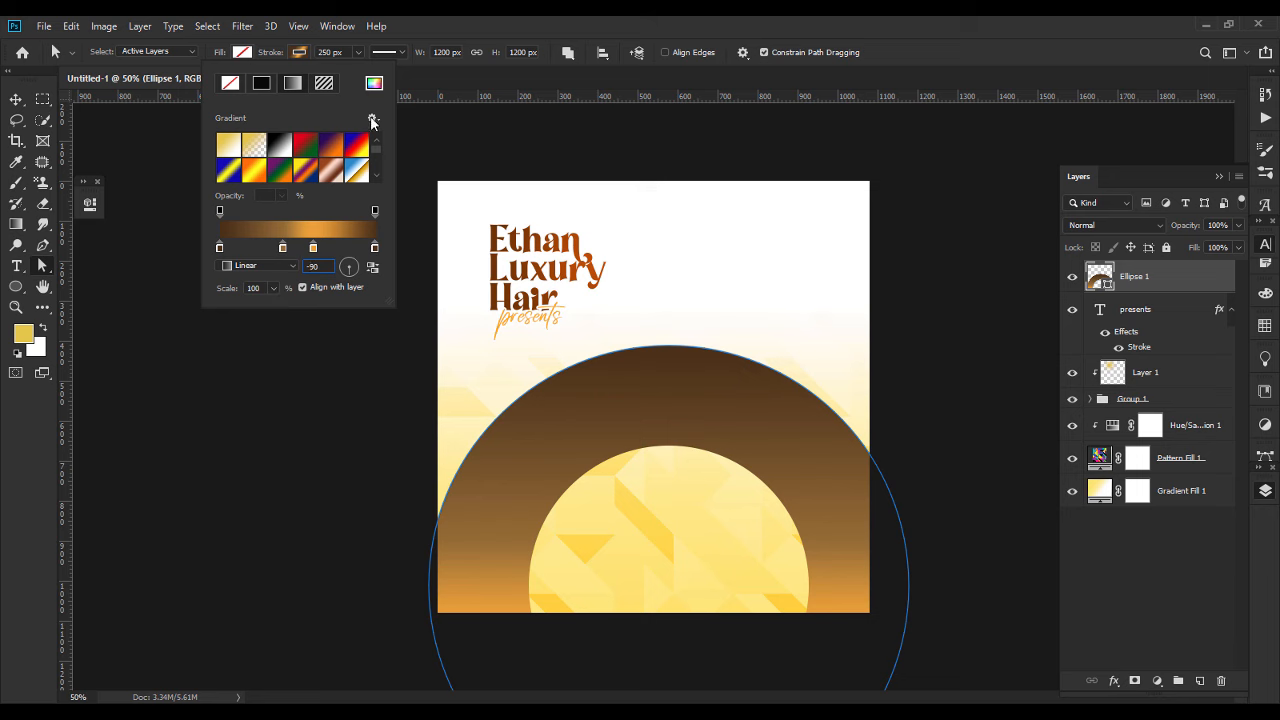
Add a white outside Stroke layer effect to the ring, 11 px wide at 100% opacity.
{"action": "left_click", "coordinate": [16, 99]}
{"action": "left_click", "coordinate": [770, 355]}
{"action": "right_click", "coordinate": [1183, 292]}
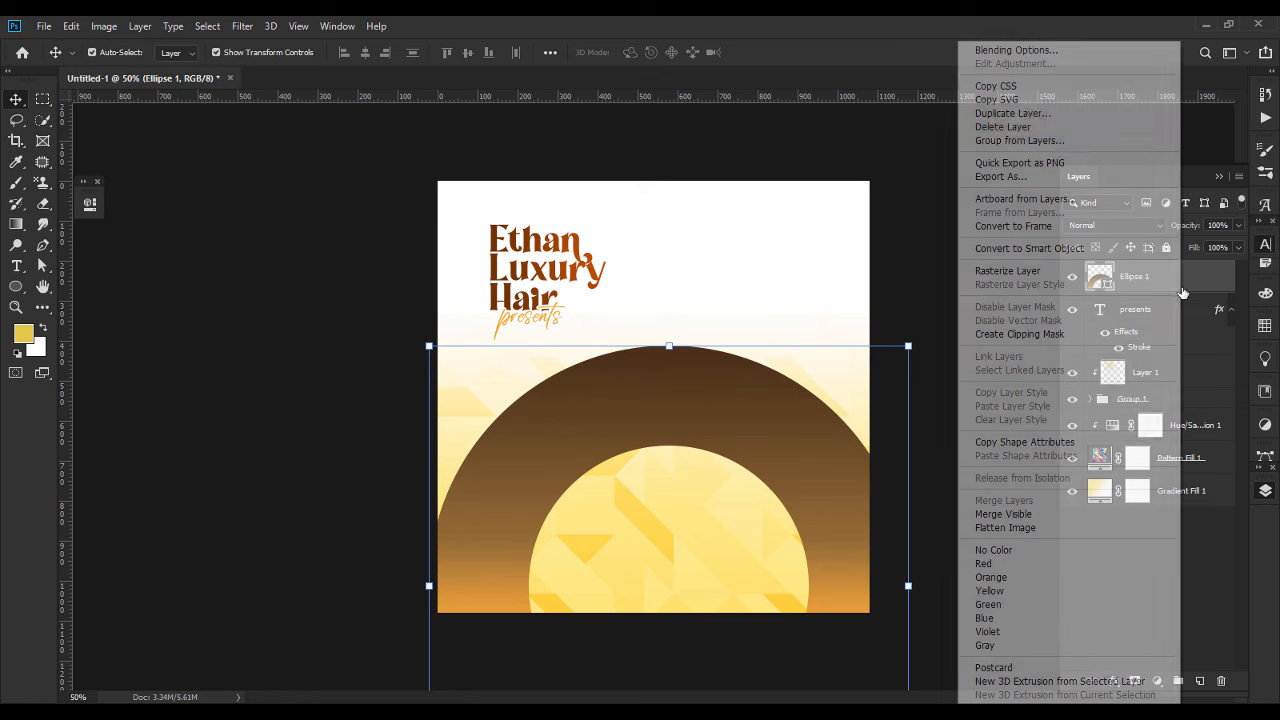
{"action": "left_click", "coordinate": [1019, 49]}
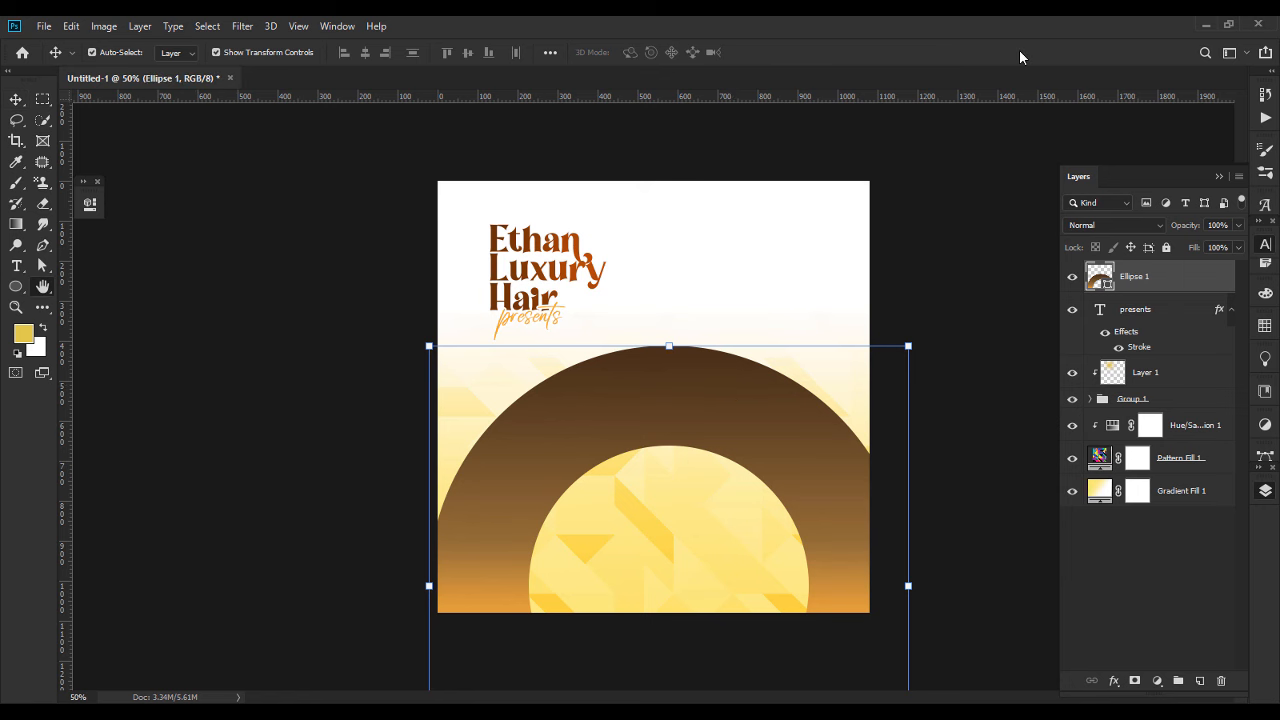
{"action": "left_click", "coordinate": [657, 318]}
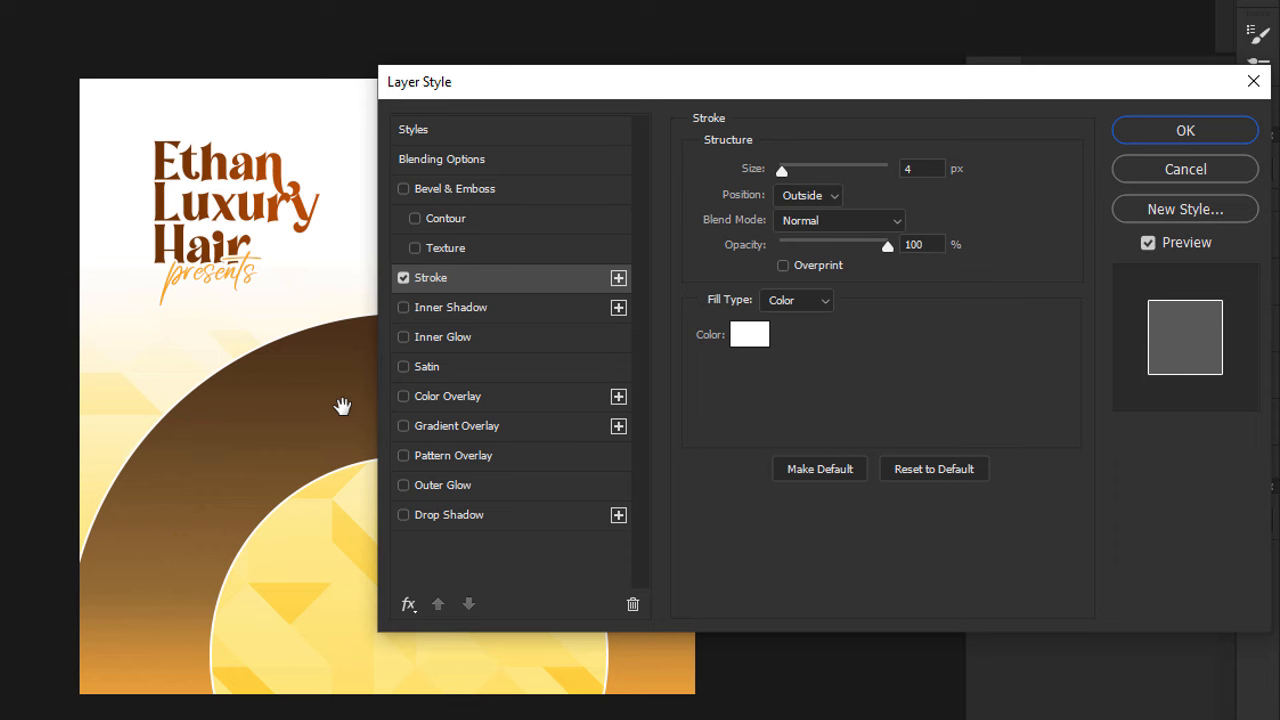
{"action": "left_click", "coordinate": [918, 168]}
{"action": "type", "text": "11"}
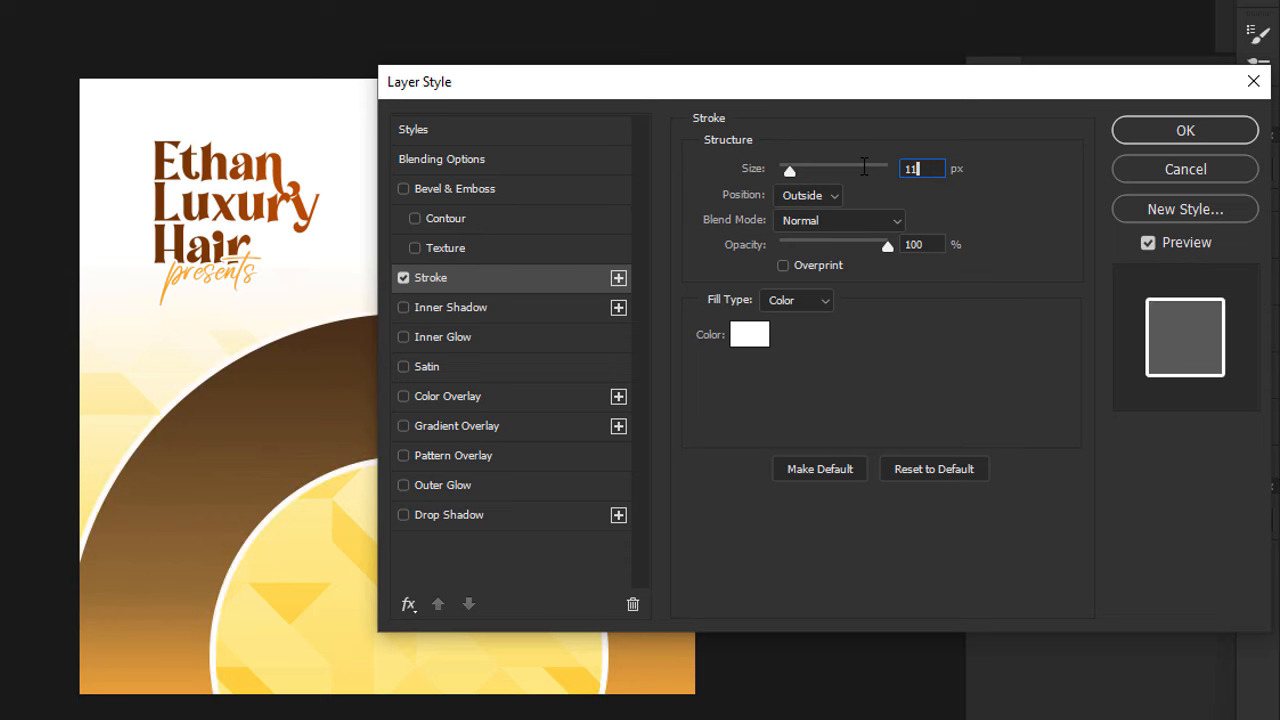
{"action": "left_click", "coordinate": [930, 242]}
Change the ring stroke's fill type to Gradient and apply a light silver metallic multi-stop gradient preset.
{"action": "left_click", "coordinate": [794, 298]}
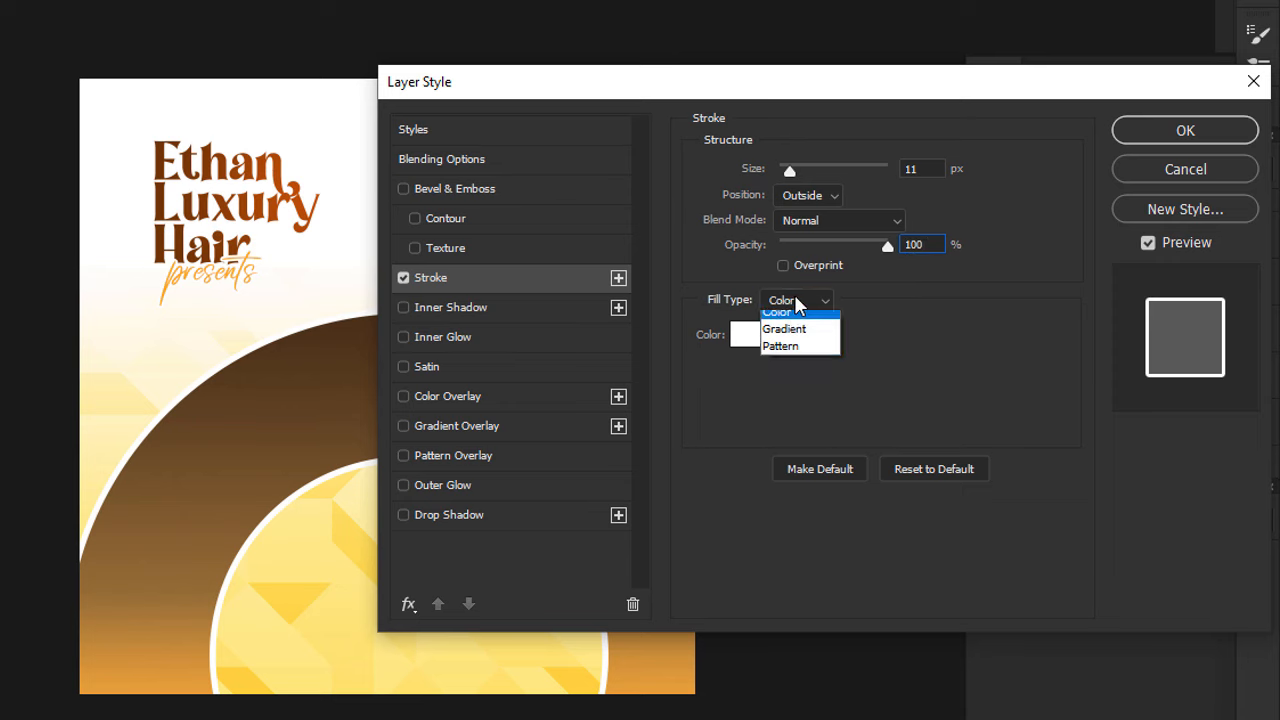
{"action": "left_click", "coordinate": [786, 330]}
{"action": "left_click", "coordinate": [782, 333]}
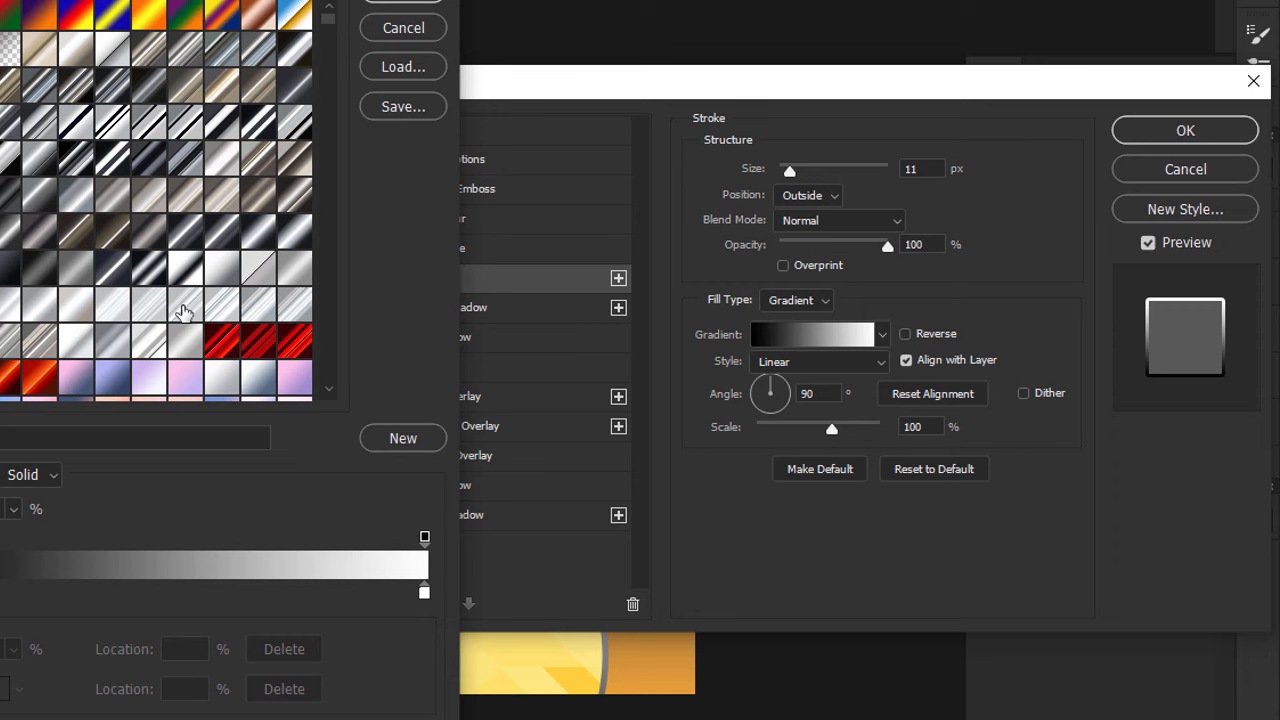
{"action": "left_click", "coordinate": [184, 312]}
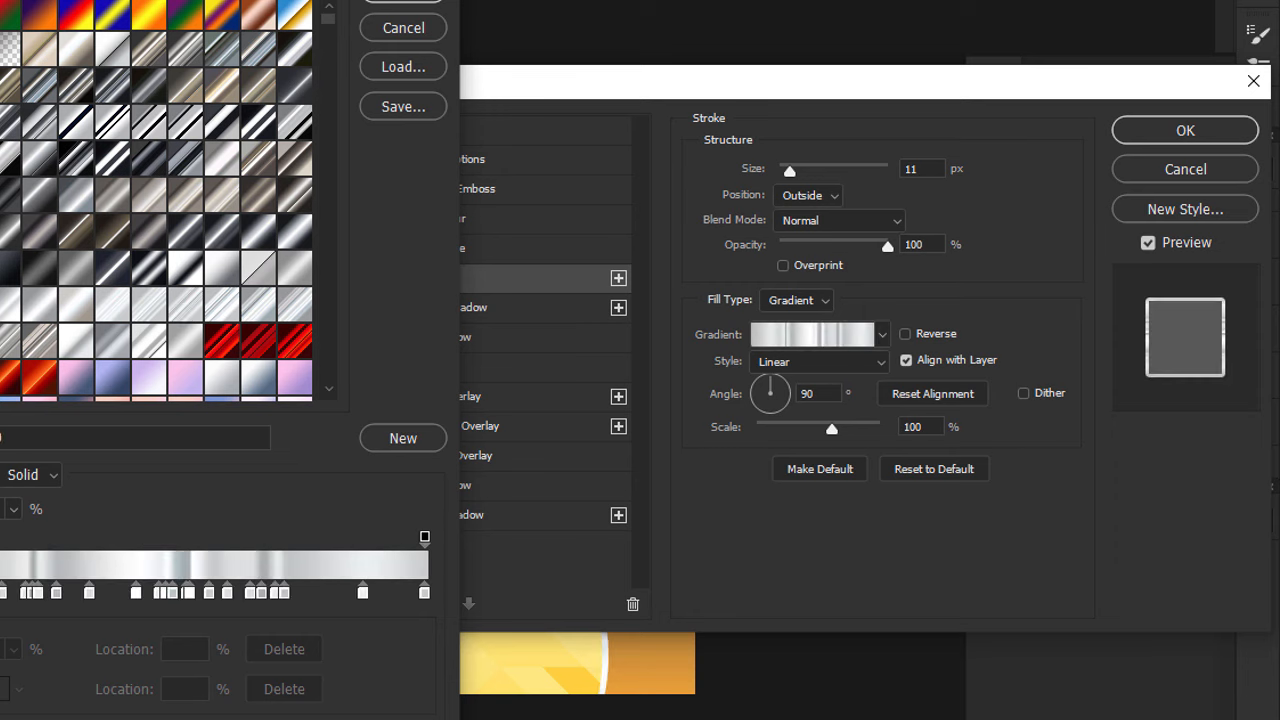
{"action": "key", "text": "Return"}
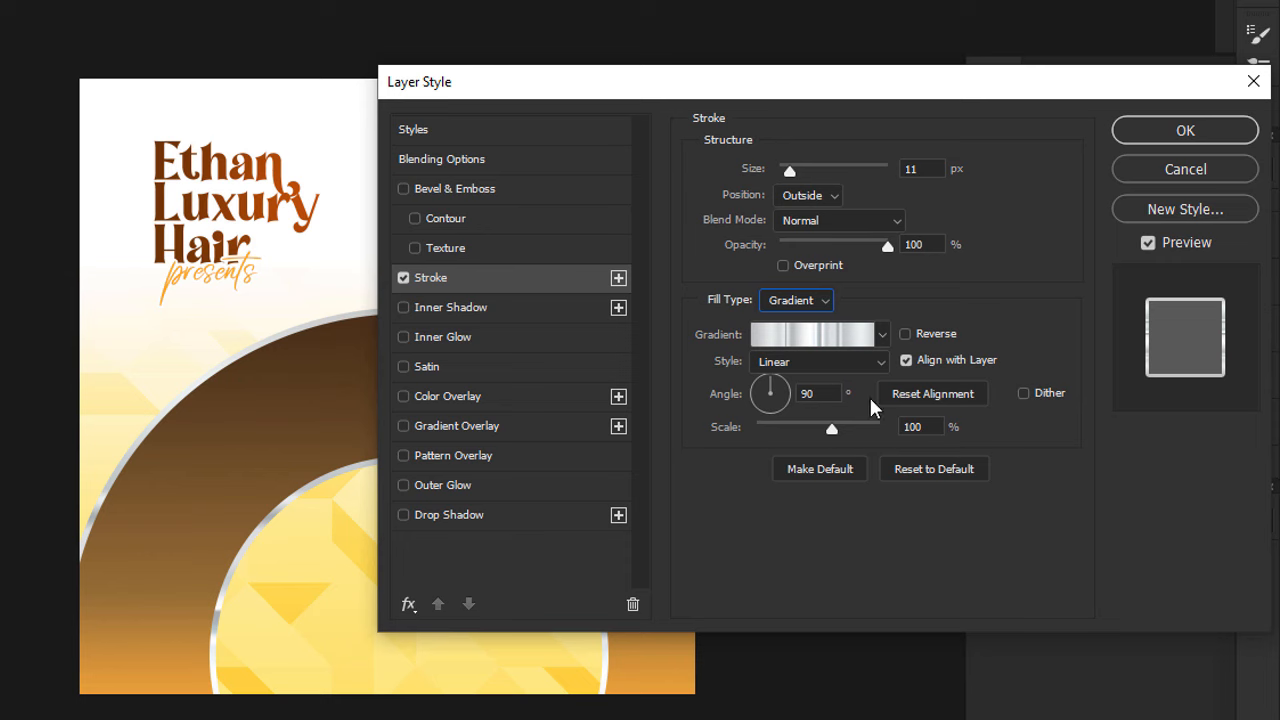
Set the ring stroke's gradient scale to 111%, apply the layer style and compare the ring with and without the stroke.
{"action": "left_click", "coordinate": [833, 427]}
{"action": "type", "text": "111"}
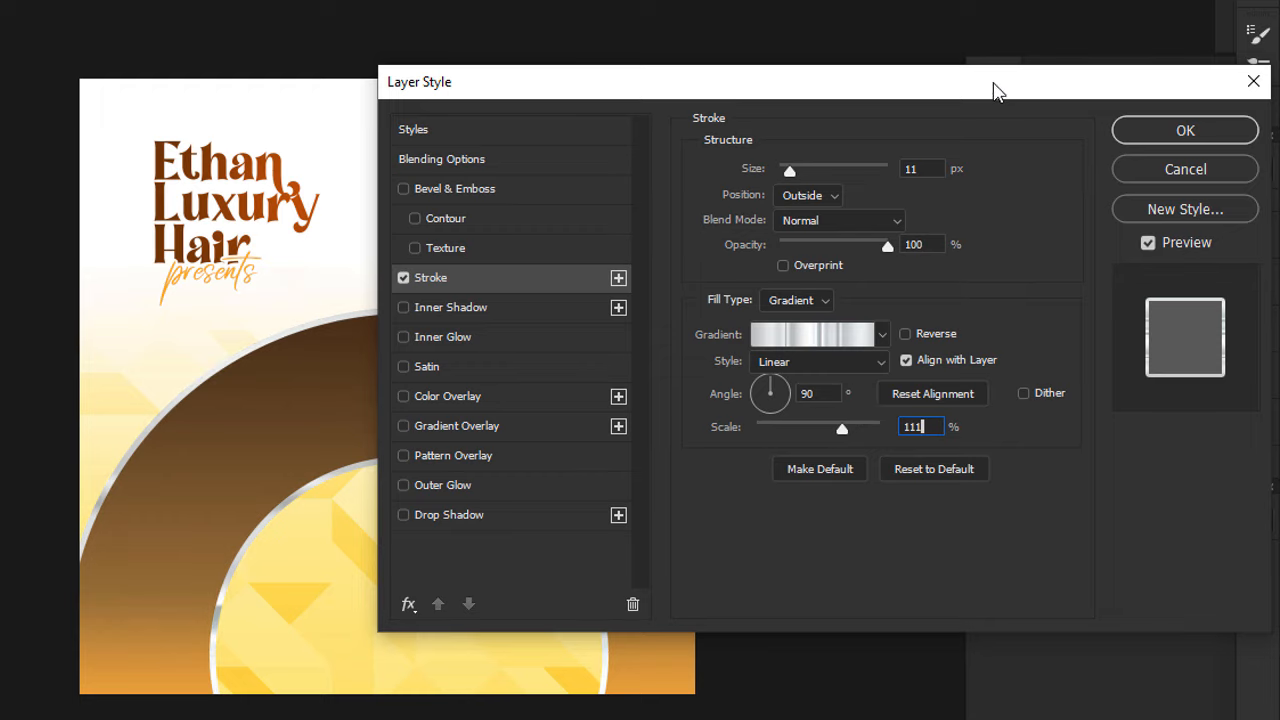
{"action": "left_click_drag", "start_coordinate": [993, 92], "coordinate": [778, 86]}
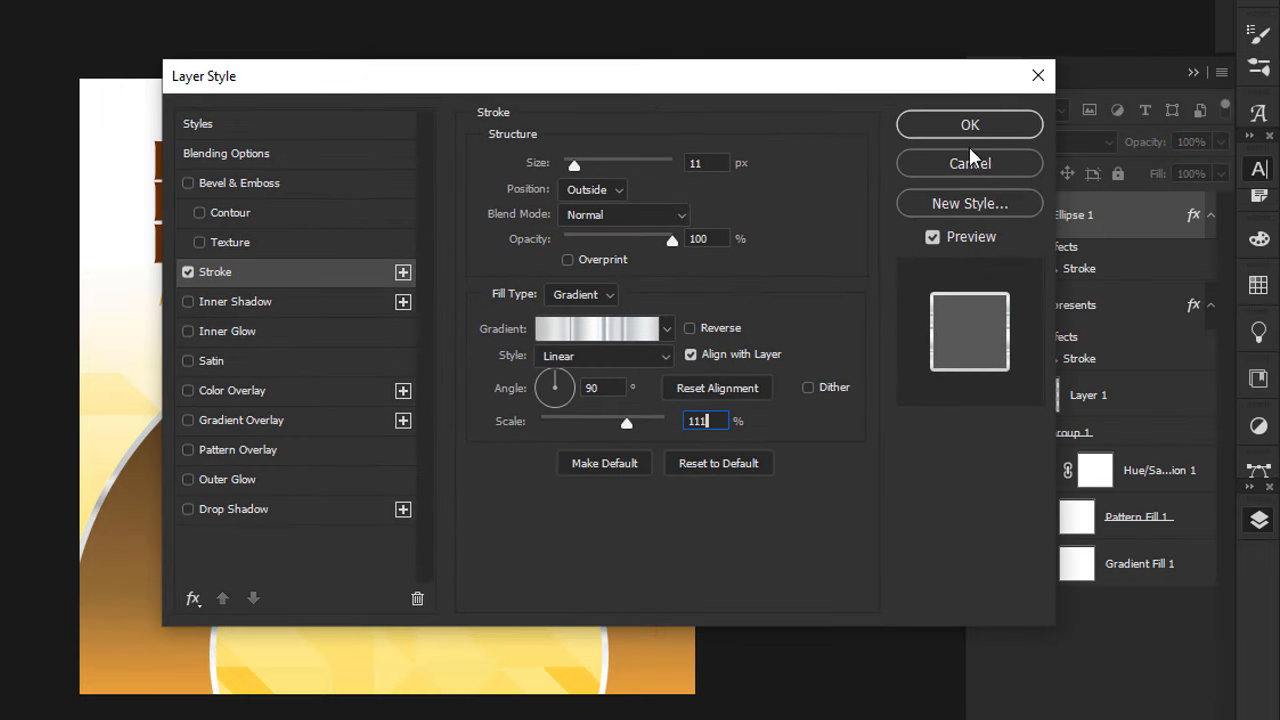
{"action": "left_click", "coordinate": [945, 128]}
{"action": "left_click", "coordinate": [1050, 268]}
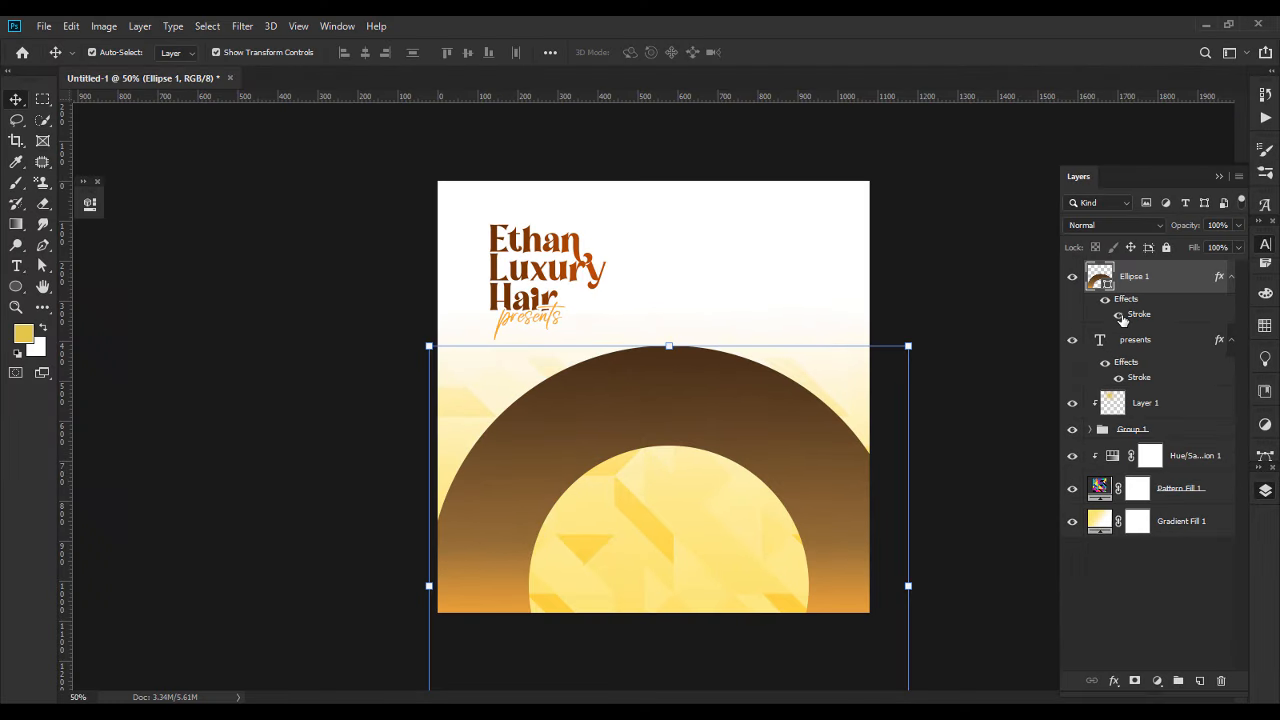
{"action": "left_click", "coordinate": [1120, 316]}
{"action": "left_click", "coordinate": [964, 291]}
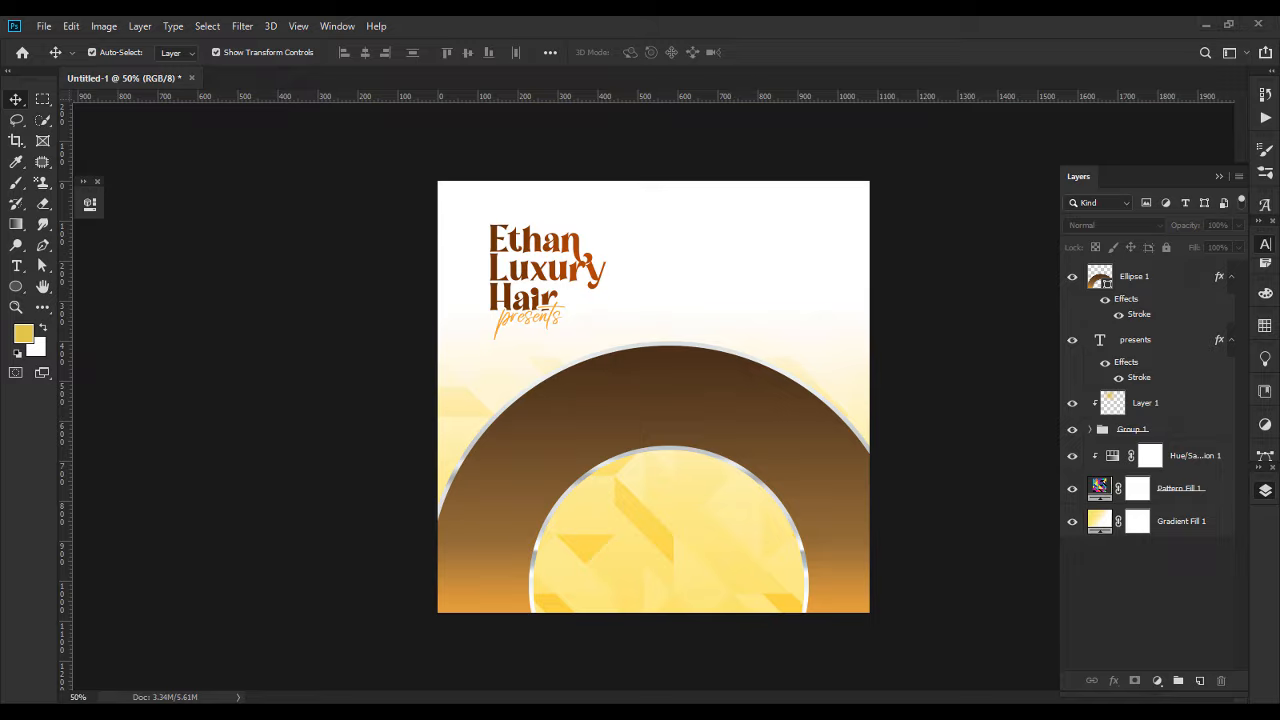
Place the cut-out image woman-with-redhead-ideal-straight-hair into the design above the ring.
{"action": "key", "text": "alt+Tab"}
{"action": "left_click_drag", "start_coordinate": [742, 140], "coordinate": [805, 536]}
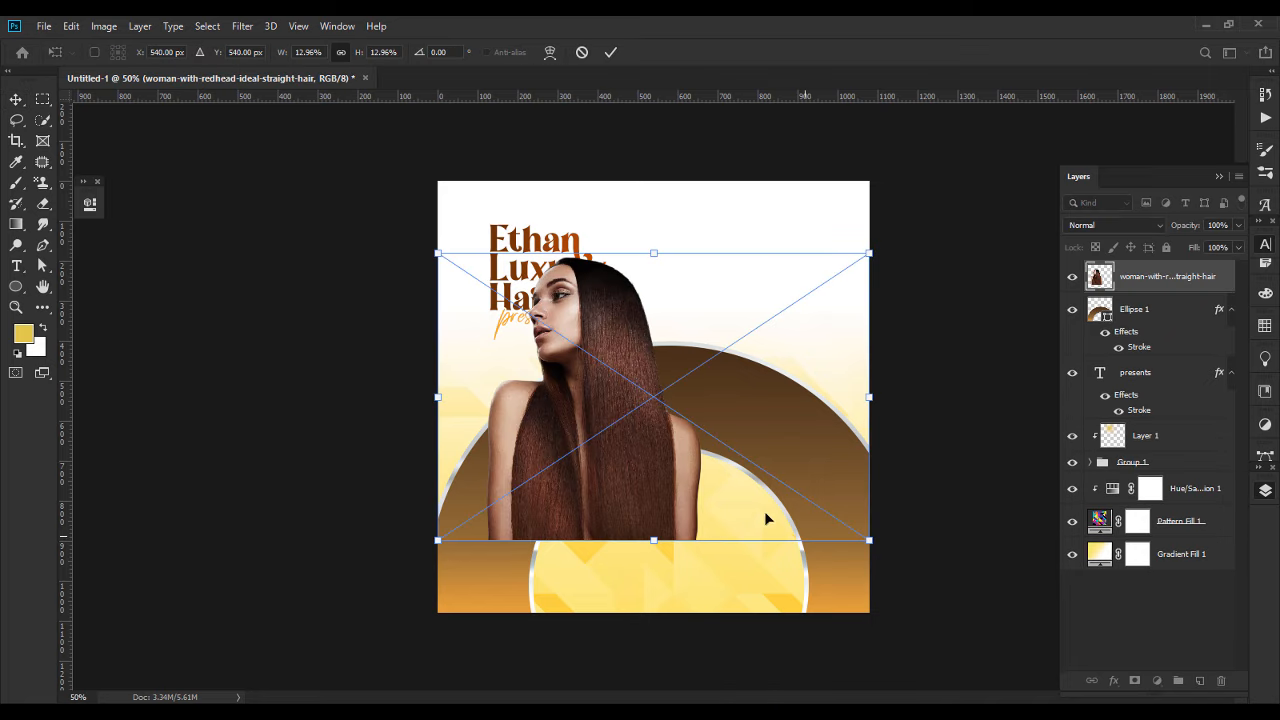
{"action": "key", "text": "Return"}
Scale the woman's image to about 16.3% and position it over the right half of the canvas, reaching the lower edge.
{"action": "key", "text": "ctrl+t"}
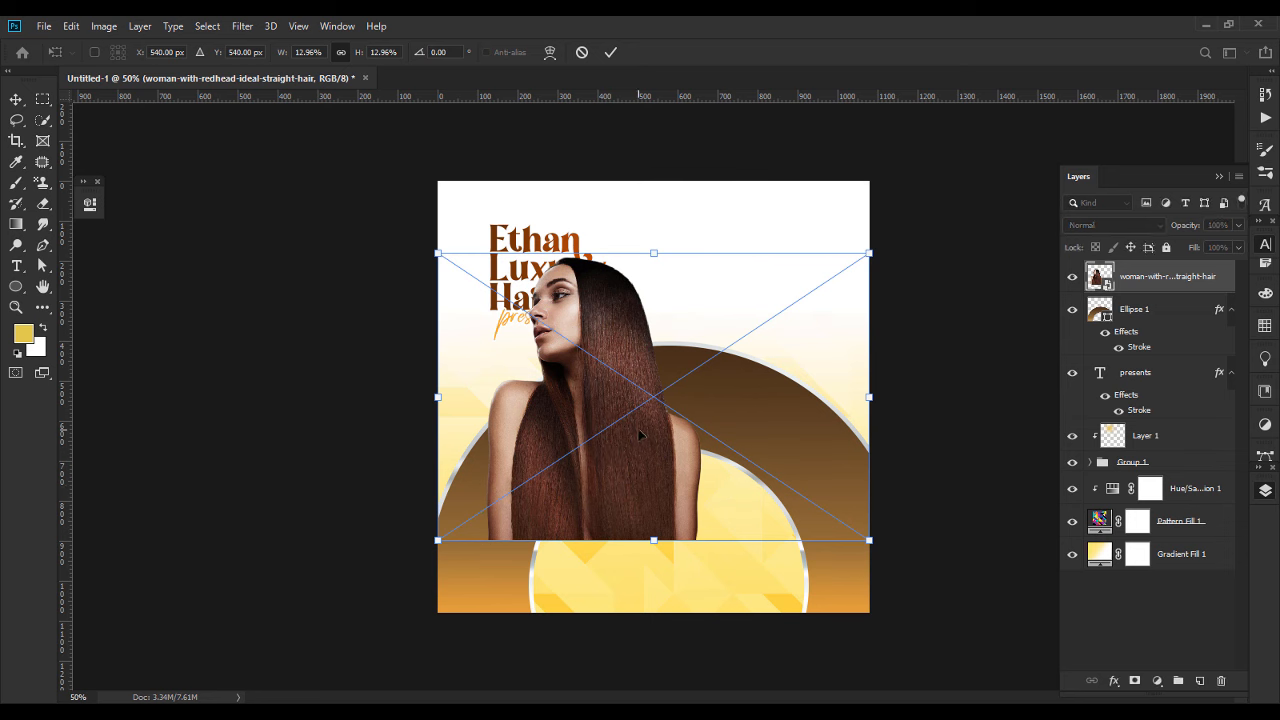
{"action": "left_click_drag", "start_coordinate": [653, 540], "coordinate": [652, 612]}
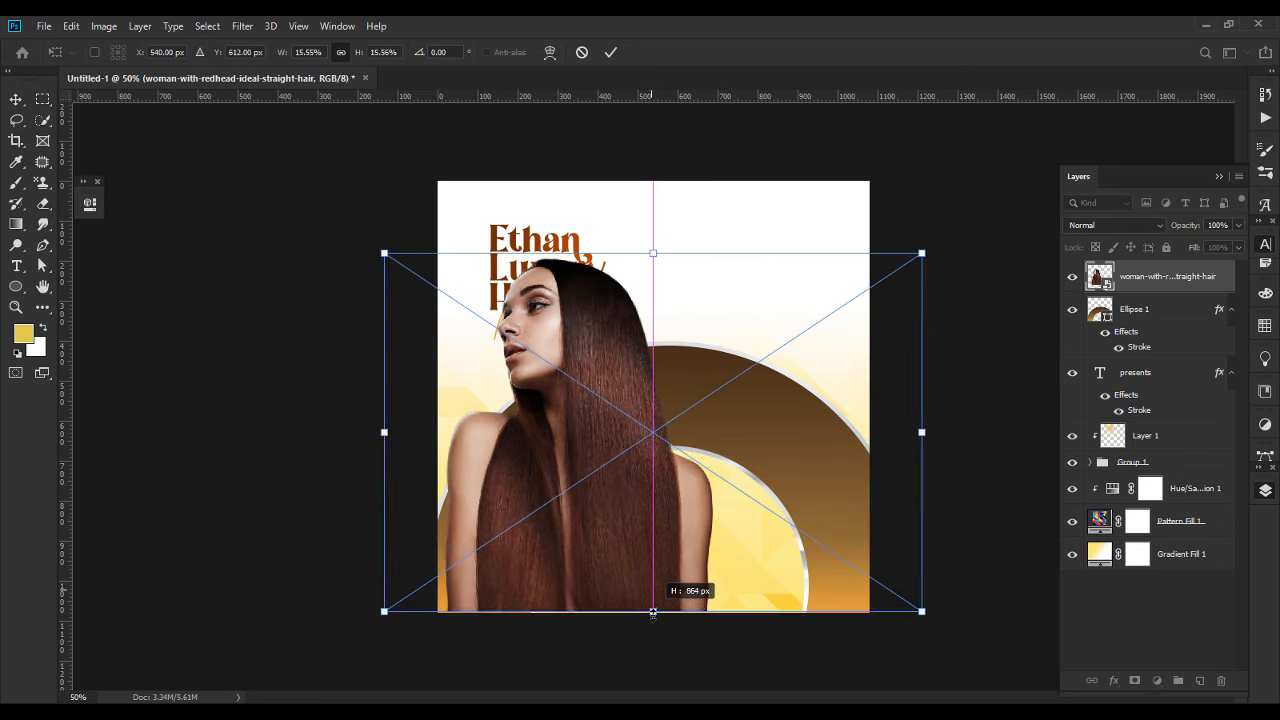
{"action": "left_click_drag", "start_coordinate": [594, 494], "coordinate": [799, 507]}
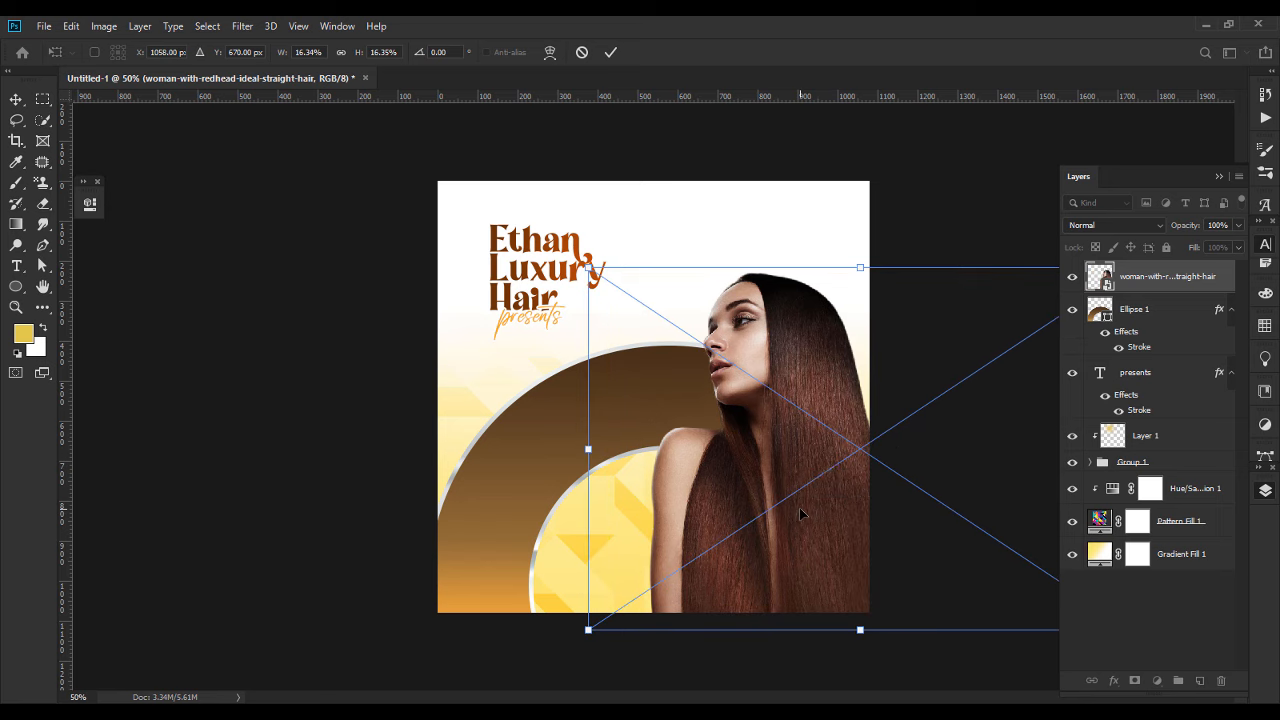
{"action": "key", "text": "Return"}
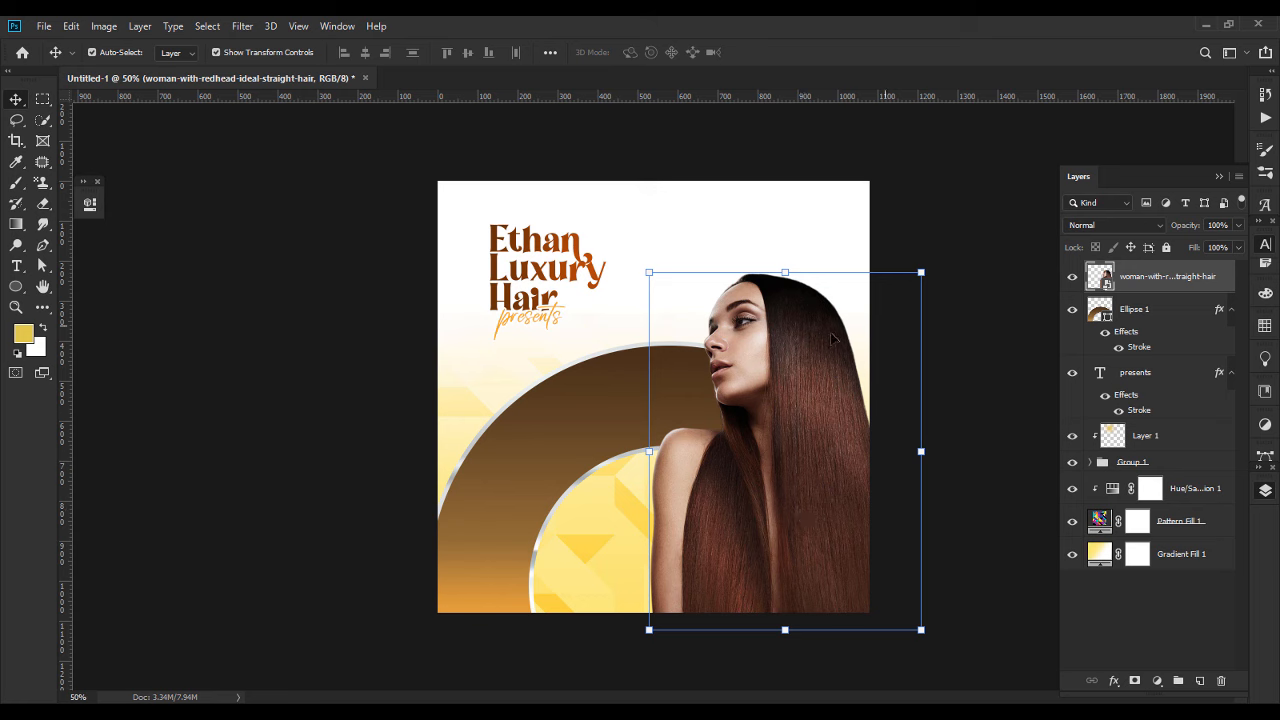
{"action": "left_click", "coordinate": [957, 245]}
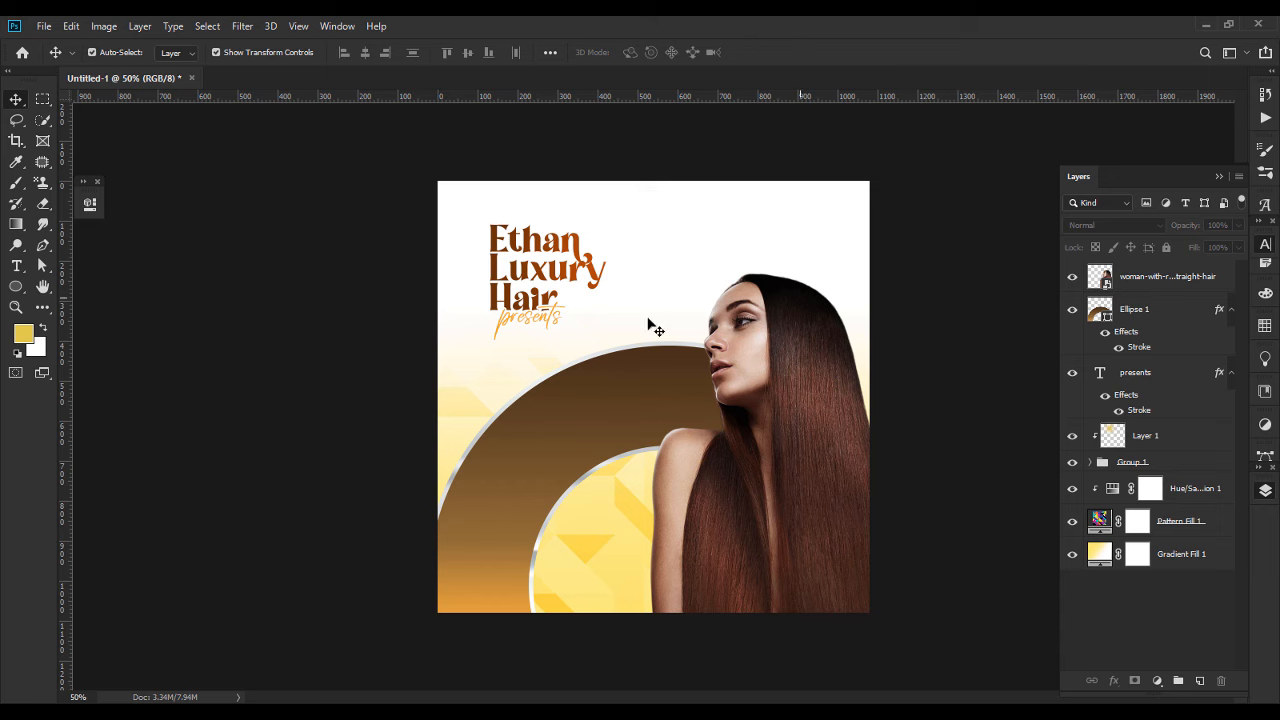
Draw a yellow circle about 218 px in diameter over the ring, next to the woman's chin.
{"action": "left_click", "coordinate": [17, 287]}
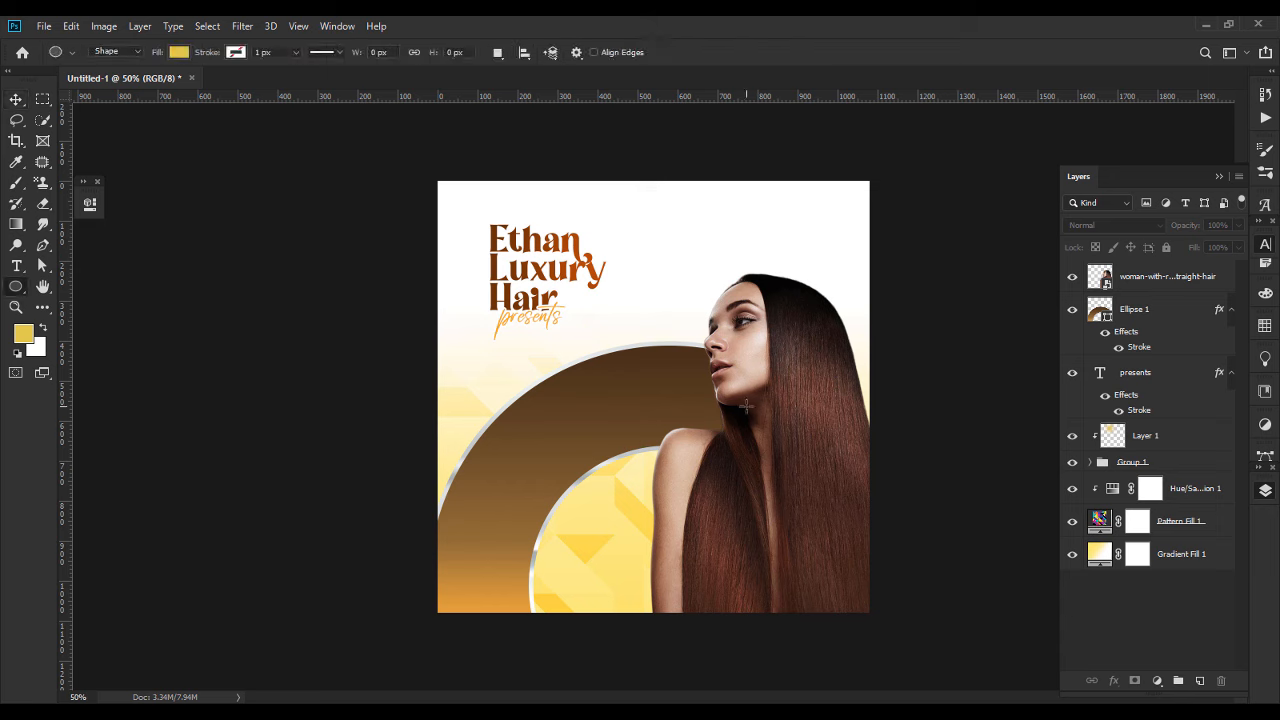
{"action": "left_click_drag", "start_coordinate": [623, 368], "coordinate": [708, 466]}
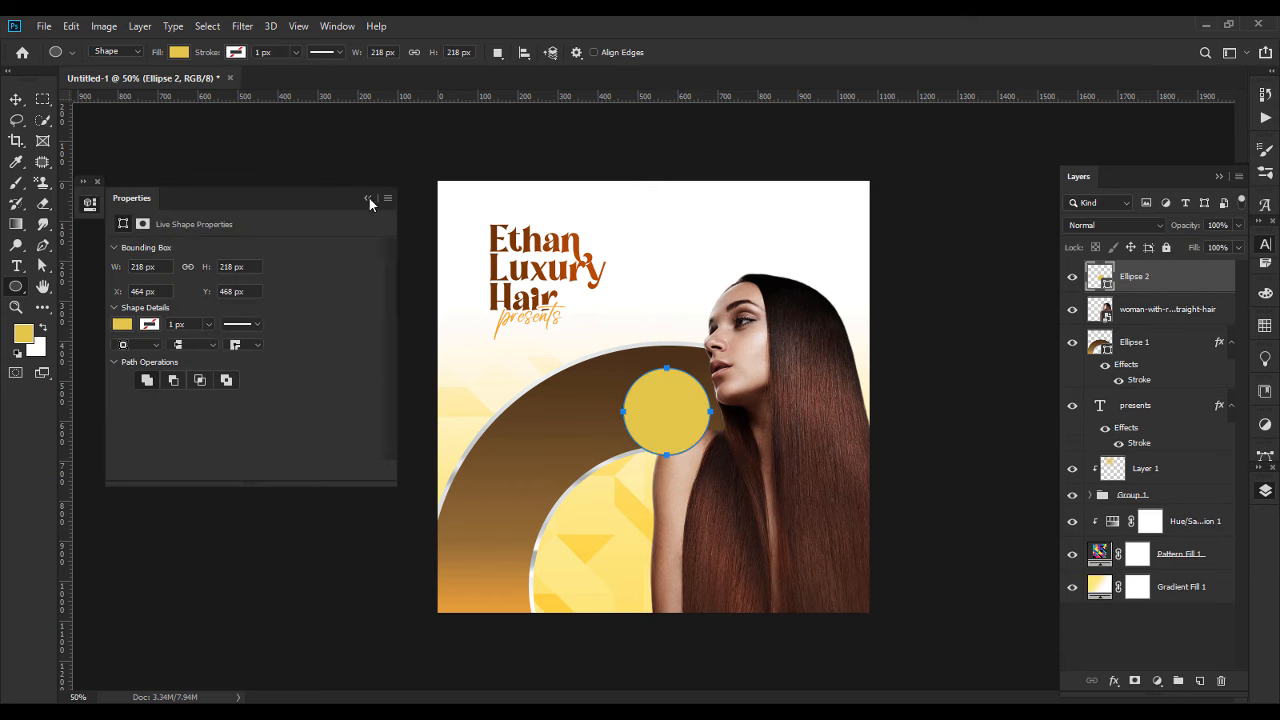
{"action": "left_click", "coordinate": [368, 199]}
Move the yellow circle into the upper part of the ring band and place its layer below the woman's image.
{"action": "left_click", "coordinate": [16, 99]}
{"action": "left_click_drag", "start_coordinate": [671, 391], "coordinate": [650, 380]}
{"action": "left_click_drag", "start_coordinate": [1200, 303], "coordinate": [1190, 278]}
{"action": "left_click", "coordinate": [1029, 345]}
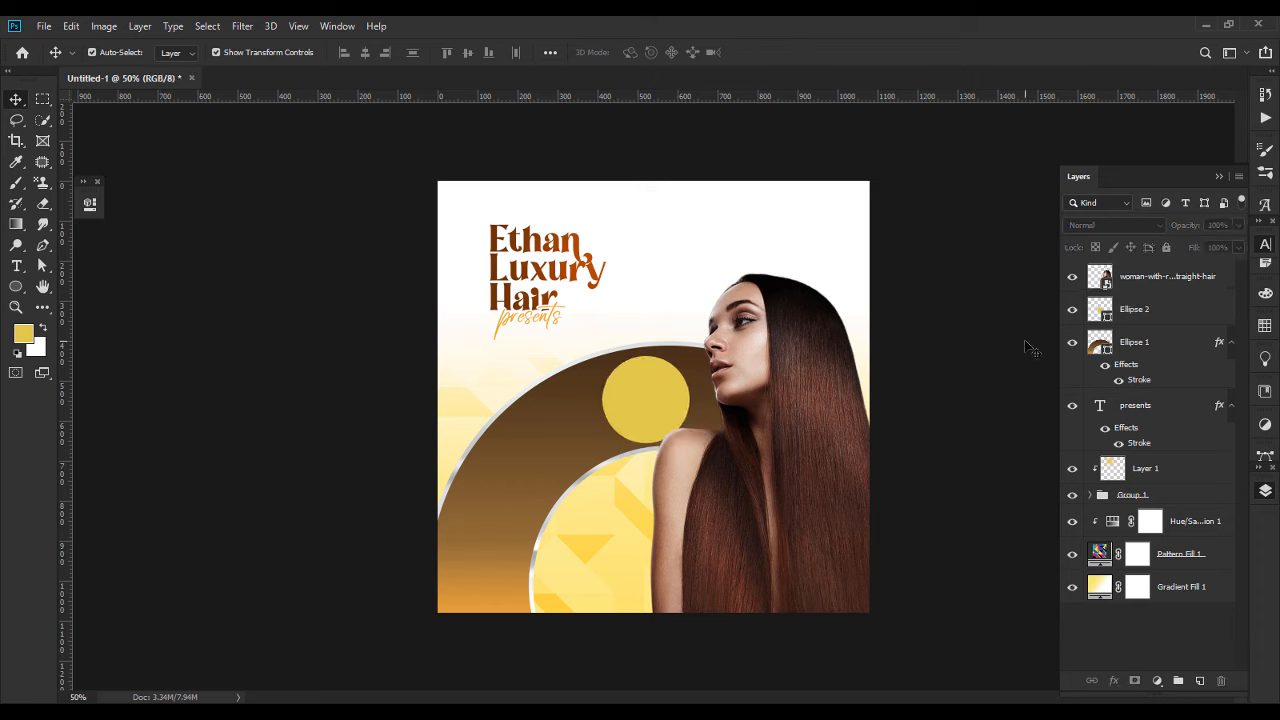
{"action": "left_click", "coordinate": [651, 389]}
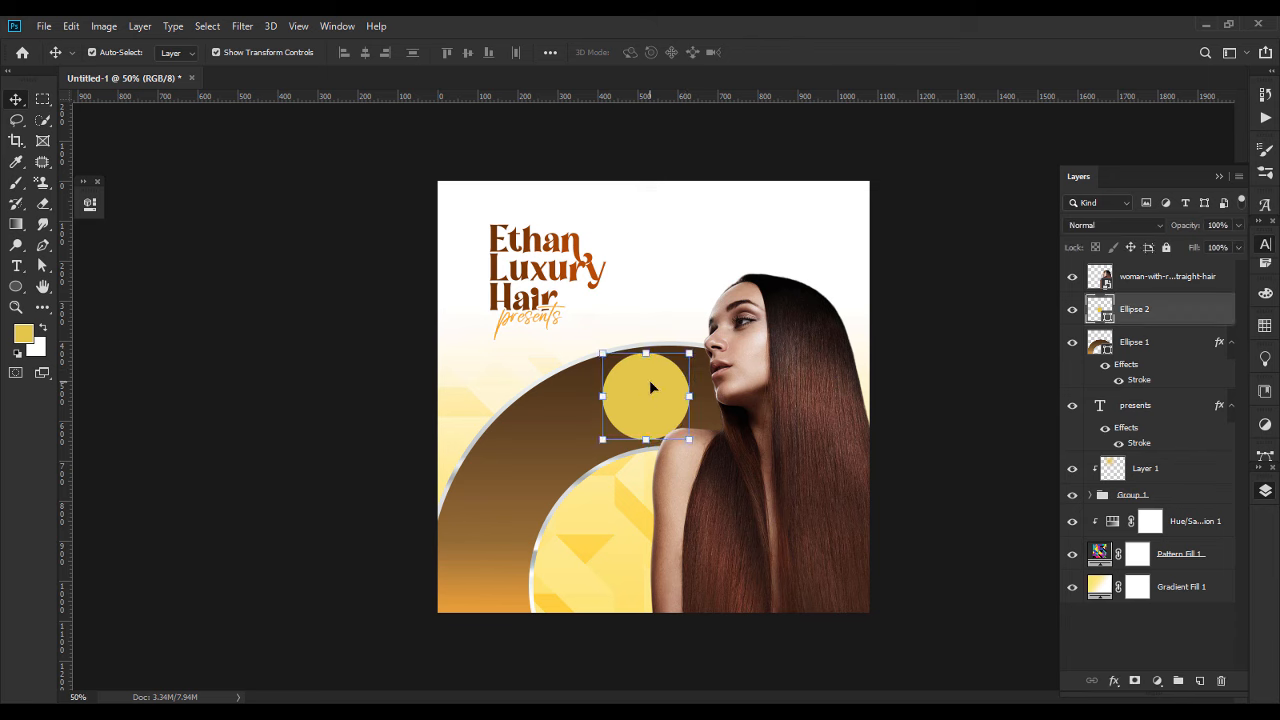
{"action": "key", "text": "Down"}
{"action": "key", "text": "Left"}
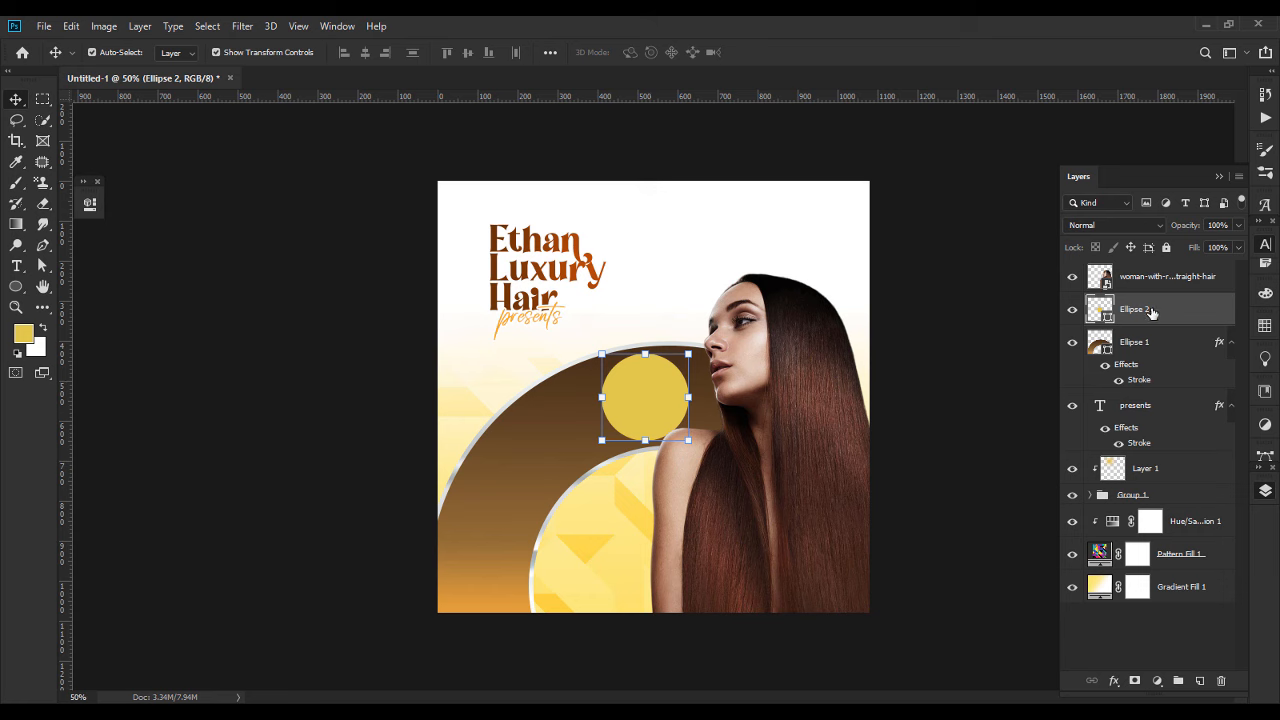
Duplicate the yellow circle twice and arrange the three circles along the ring's curve from the woman's chin down to the left.
{"action": "left_click_drag", "start_coordinate": [645, 404], "coordinate": [489, 524]}
{"action": "key", "text": "ctrl+j"}
{"action": "mouse_move", "coordinate": [665, 403]}
{"action": "left_mouse_down"}
{"action": "mouse_move", "coordinate": [656, 395]}
{"action": "mouse_move", "coordinate": [673, 395]}
{"action": "left_mouse_up"}
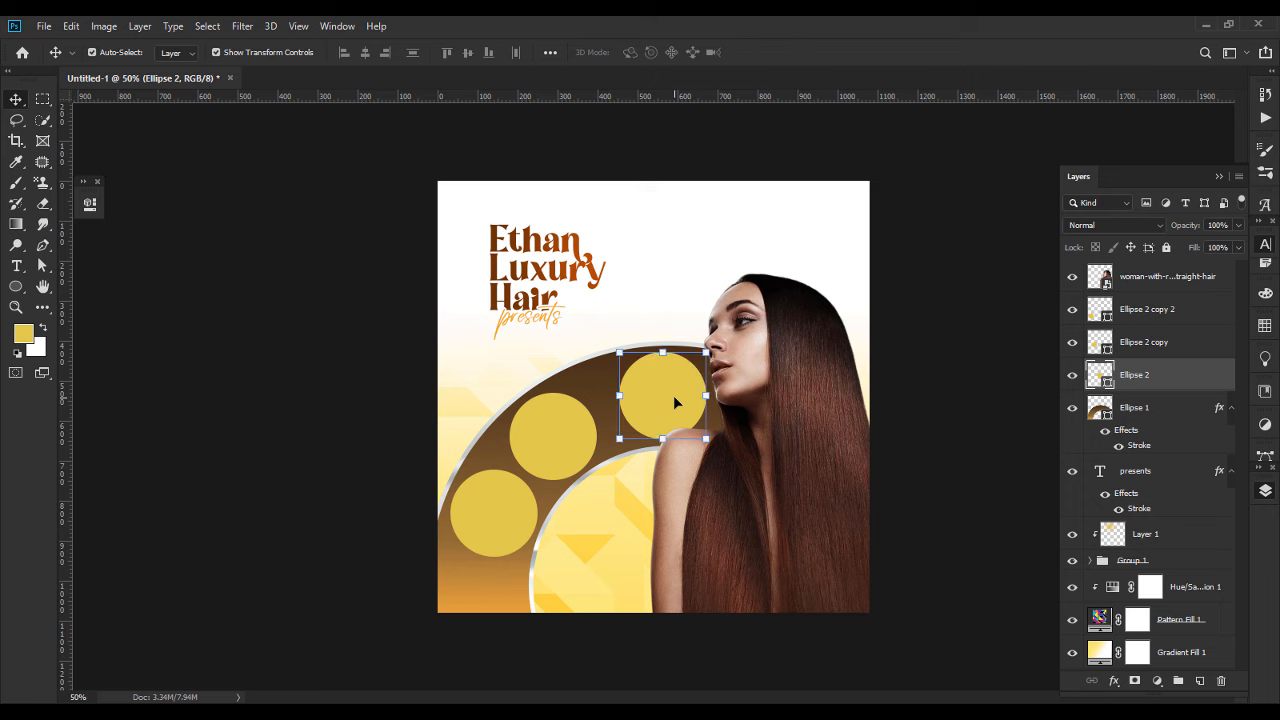
{"action": "mouse_move", "coordinate": [571, 435]}
{"action": "left_mouse_down"}
{"action": "mouse_move", "coordinate": [566, 422]}
{"action": "mouse_move", "coordinate": [582, 415]}
{"action": "left_mouse_up"}
{"action": "left_click_drag", "start_coordinate": [502, 506], "coordinate": [514, 484]}
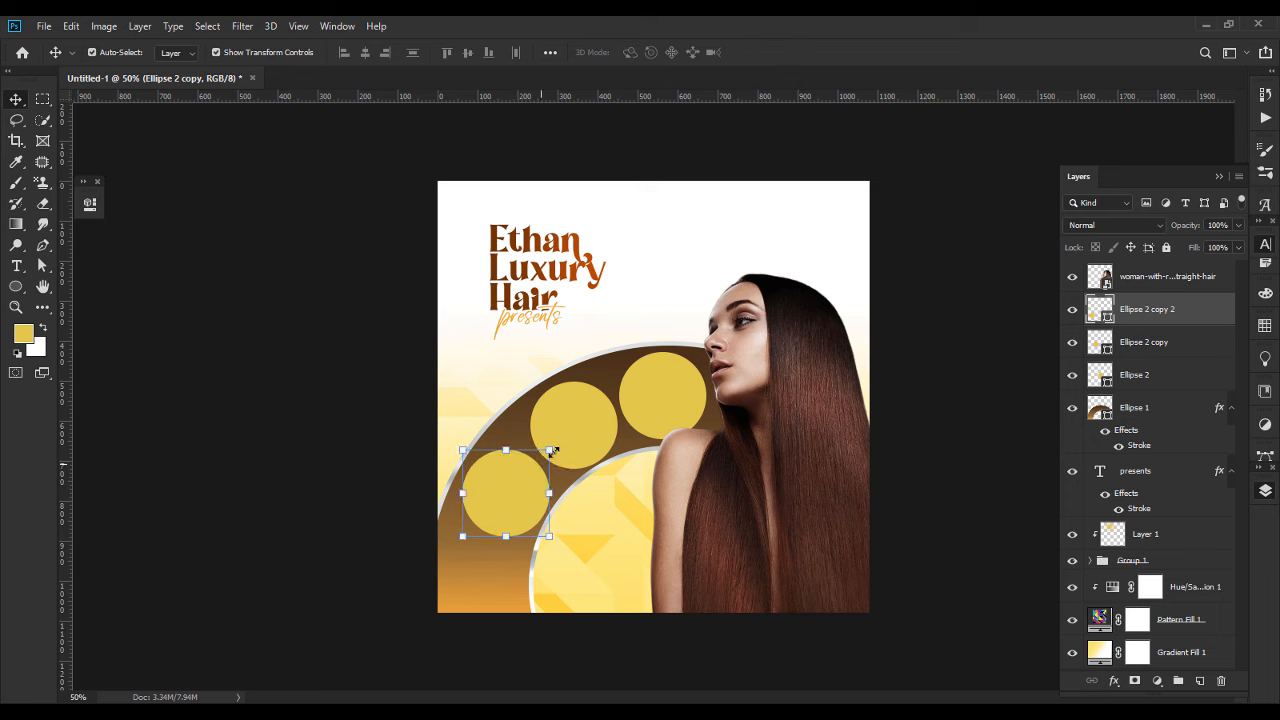
{"action": "left_click", "coordinate": [571, 449]}
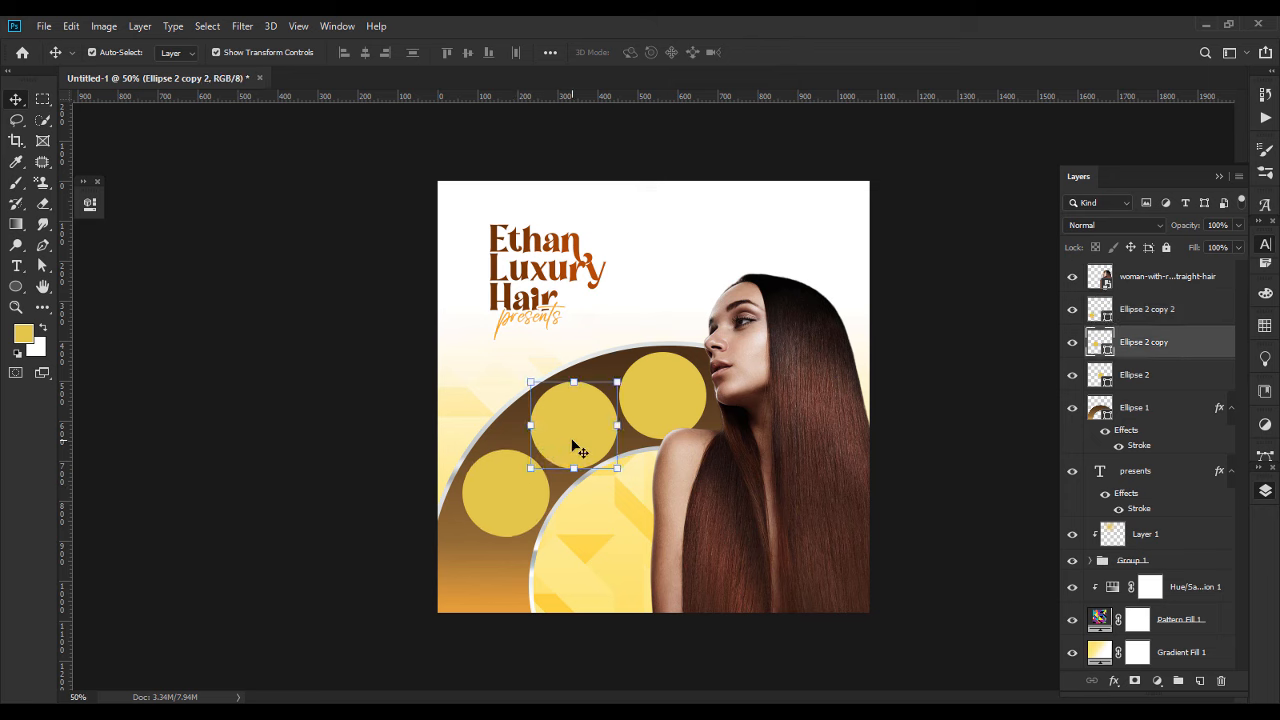
Nudge the lowest circle up and left, then duplicate it and place the fourth circle at the ring's lower-left end.
{"action": "left_click", "coordinate": [520, 499]}
{"action": "key", "text": "Up"}
{"action": "key", "text": "Up"}
{"action": "key", "text": "Up"}
{"action": "key", "text": "Left"}
{"action": "key", "text": "Left"}
{"action": "key", "text": "Up"}
{"action": "key", "text": "Up"}
{"action": "key", "text": "ctrl+j"}
{"action": "left_click_drag", "start_coordinate": [520, 497], "coordinate": [487, 573]}
{"action": "left_click", "coordinate": [364, 516]}
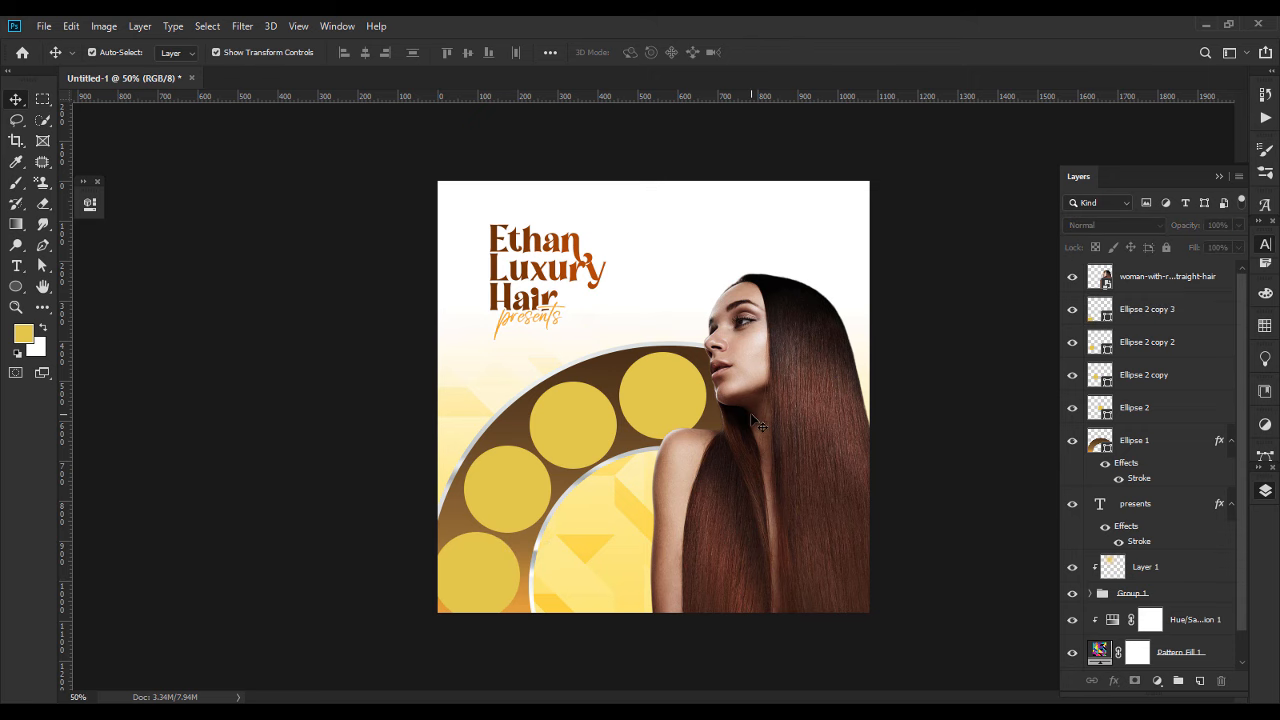
Add an outside Stroke layer effect 8 px wide to the lowest circle.
{"action": "left_click", "coordinate": [1156, 324]}
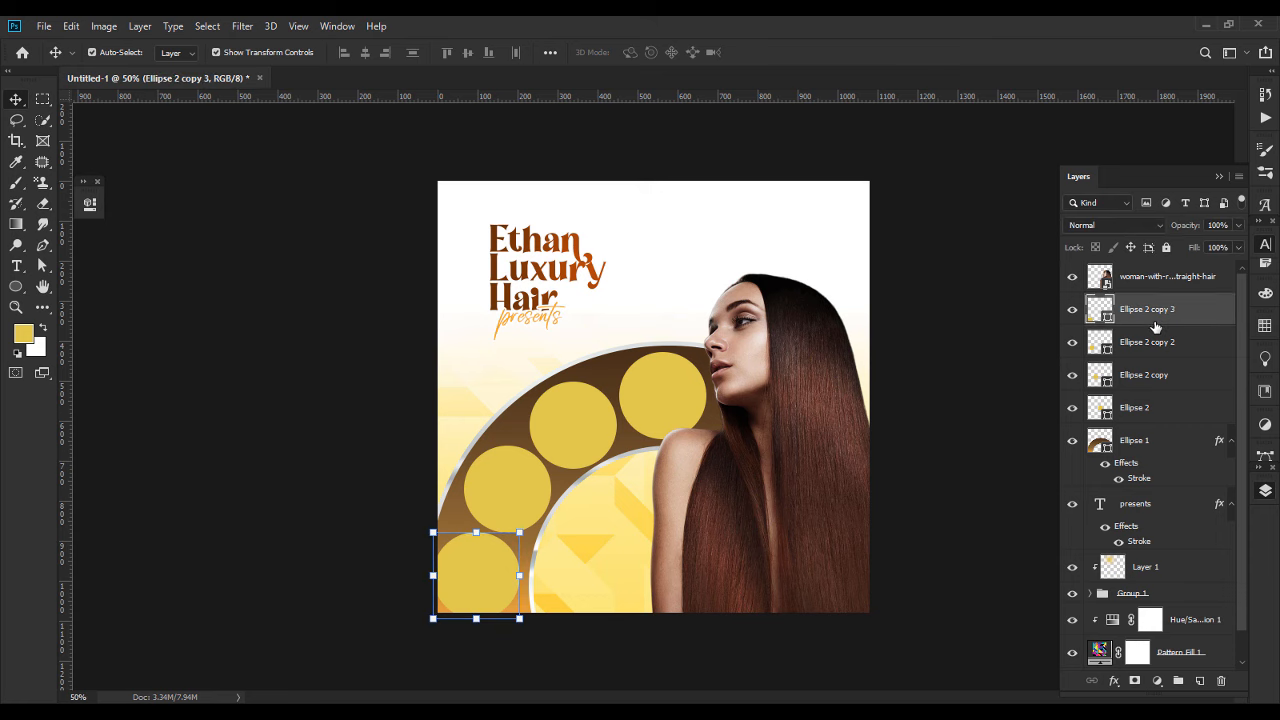
{"action": "right_click", "coordinate": [1156, 327]}
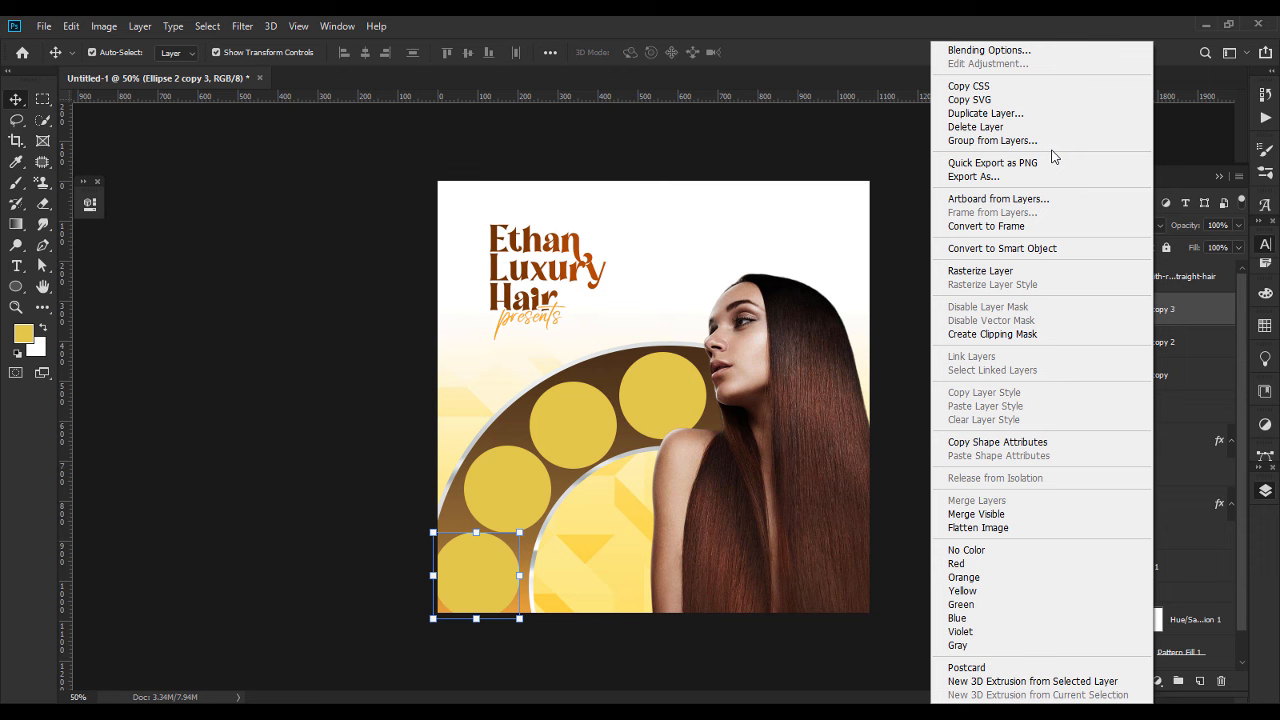
{"action": "left_click", "coordinate": [1005, 53]}
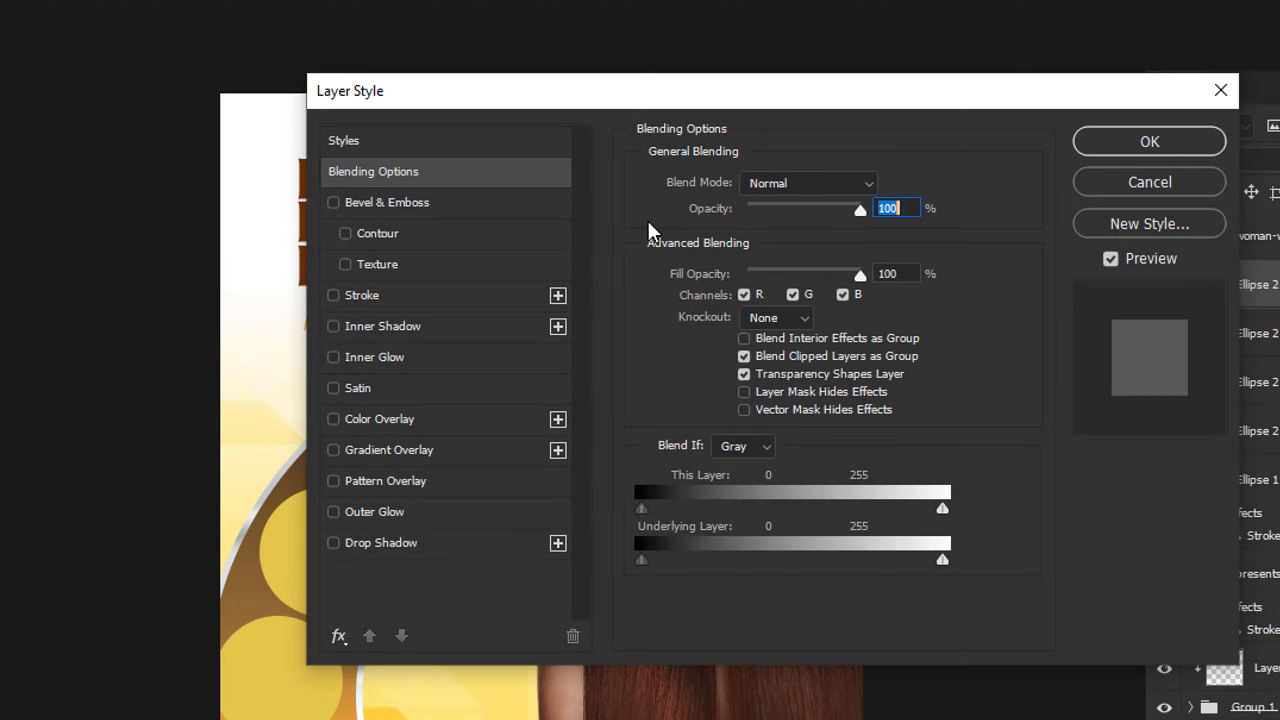
{"action": "left_click", "coordinate": [355, 302]}
{"action": "left_click", "coordinate": [871, 181]}
{"action": "left_click_drag", "start_coordinate": [871, 181], "coordinate": [763, 184]}
{"action": "type", "text": "8"}
Change the lowest circle's stroke to a solid white color fill at 36% opacity and apply the layer style.
{"action": "left_click", "coordinate": [833, 354]}
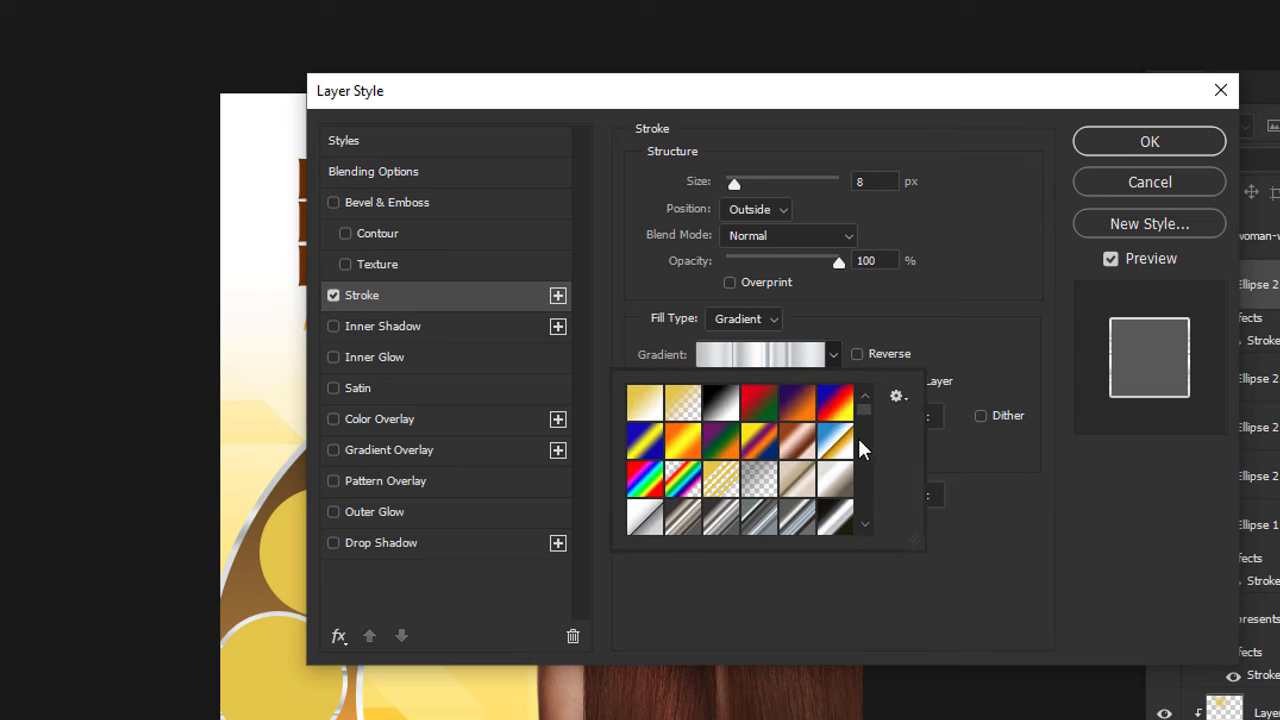
{"action": "left_click", "coordinate": [745, 318]}
{"action": "left_click", "coordinate": [762, 342]}
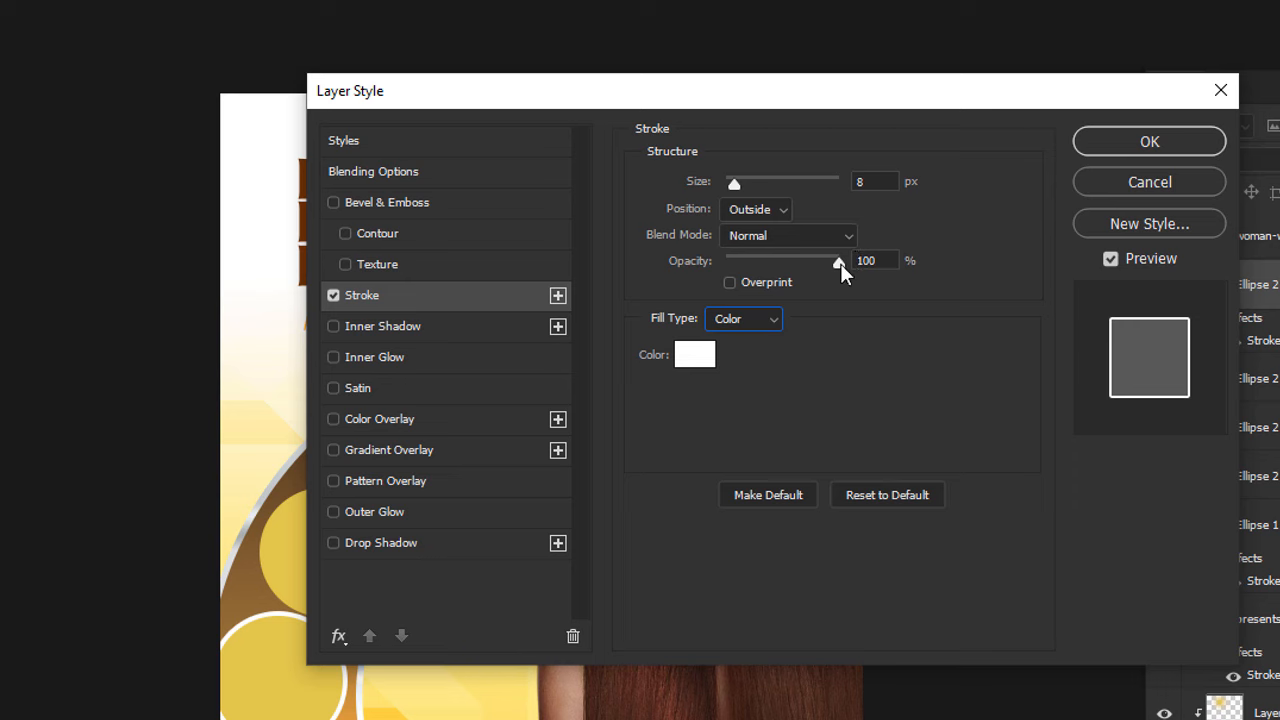
{"action": "left_click_drag", "start_coordinate": [876, 261], "coordinate": [812, 250]}
{"action": "type", "text": "36"}
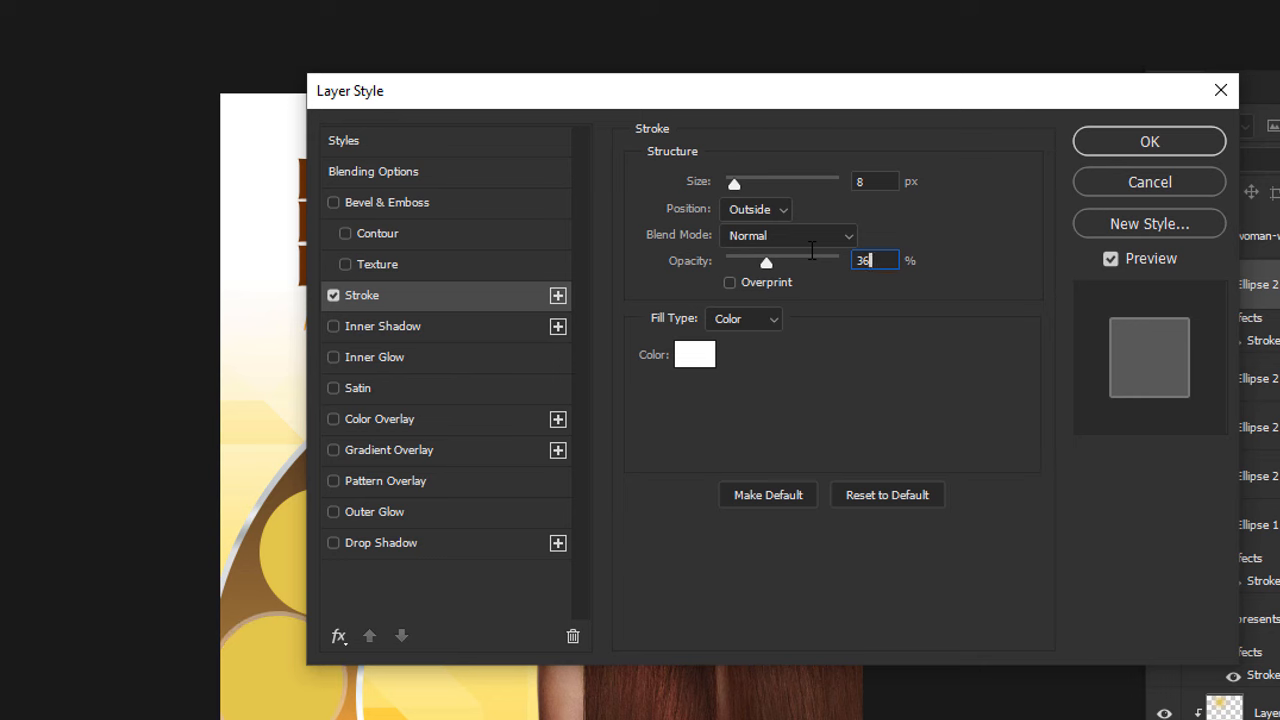
{"action": "left_click", "coordinate": [1117, 144]}
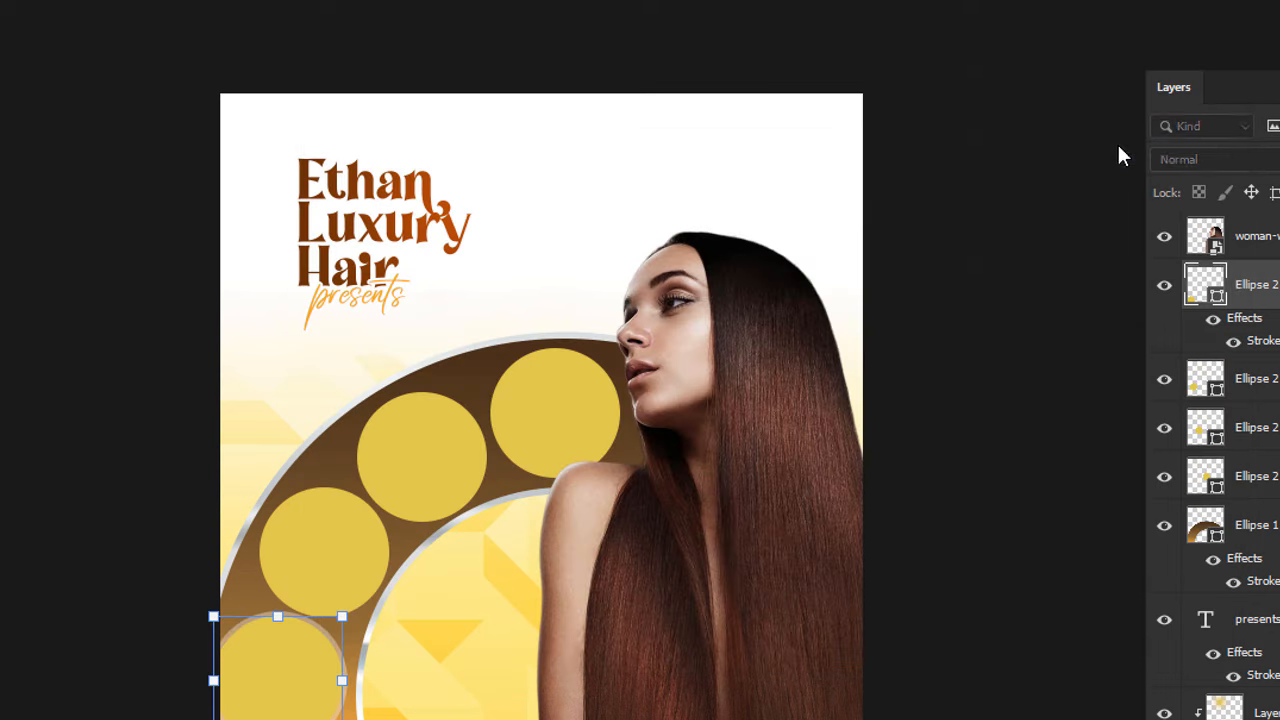
Copy the lowest circle's layer style, paste it onto the other three circles and reselect the lowest circle.
{"action": "right_click", "coordinate": [1267, 289]}
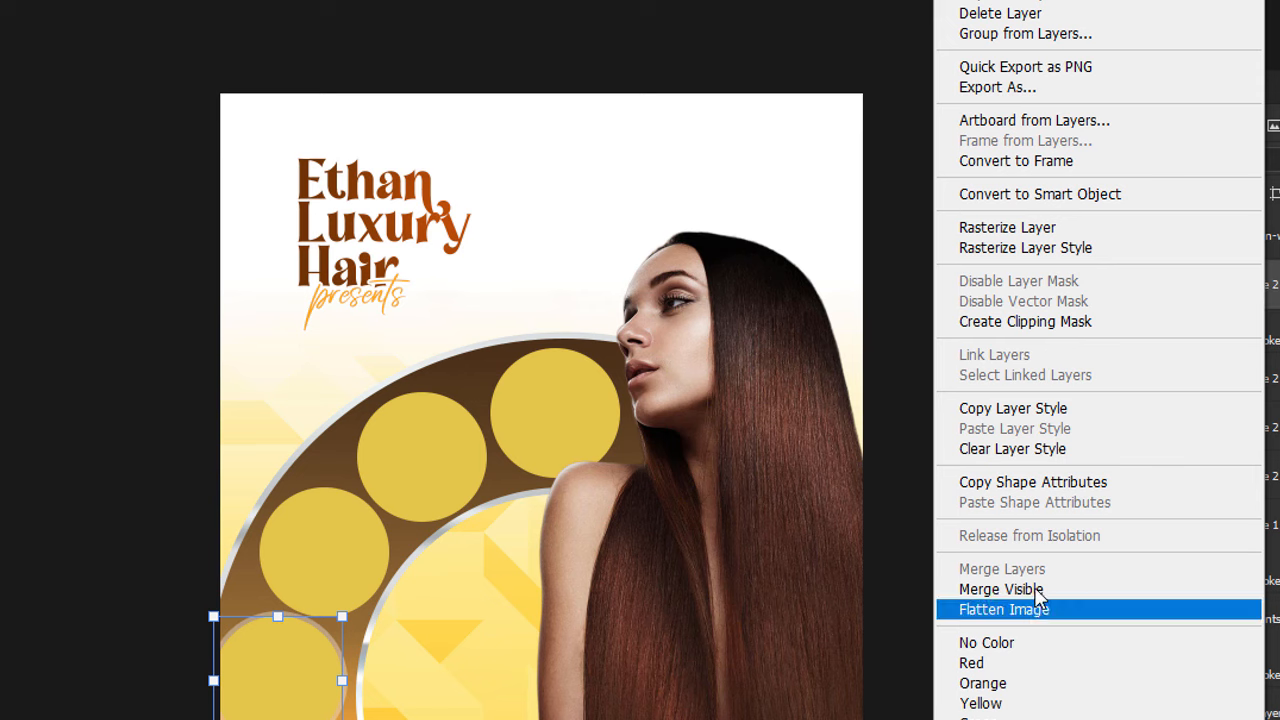
{"action": "left_click", "coordinate": [1051, 410]}
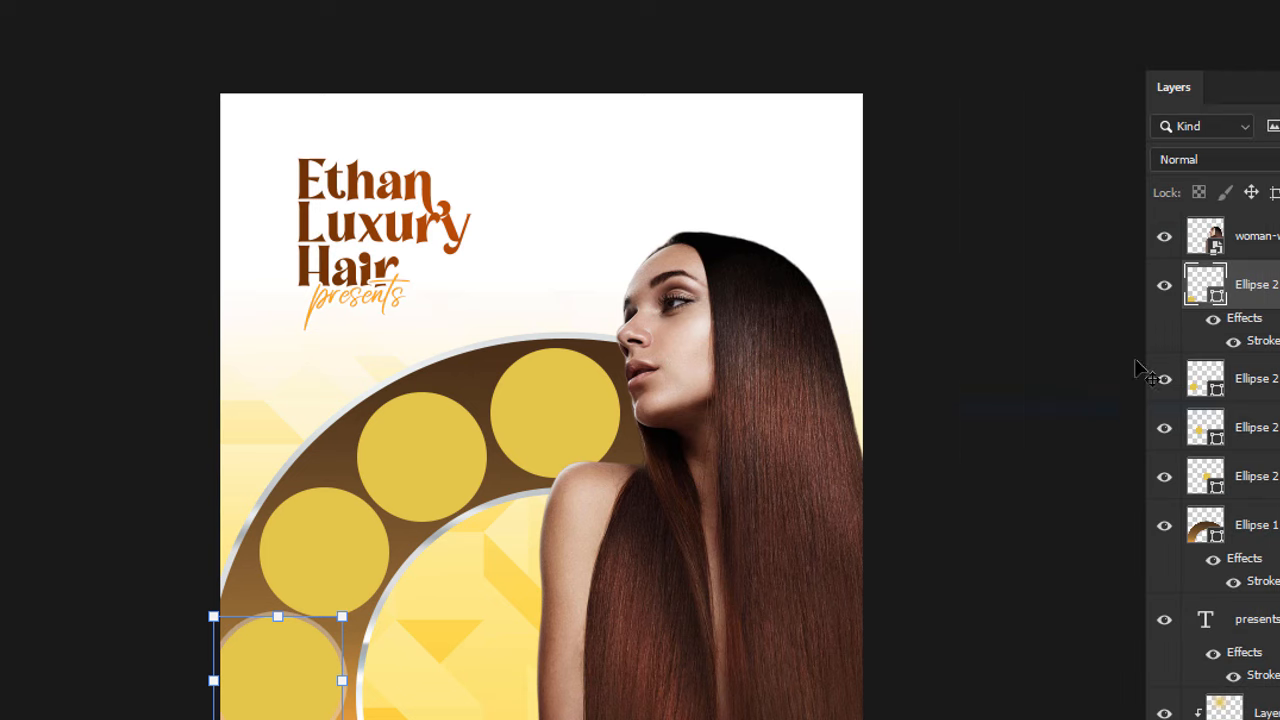
{"action": "left_click", "coordinate": [1275, 378]}
{"action": "left_click", "coordinate": [1271, 494], "text": "shift"}
{"action": "right_click", "coordinate": [1272, 499]}
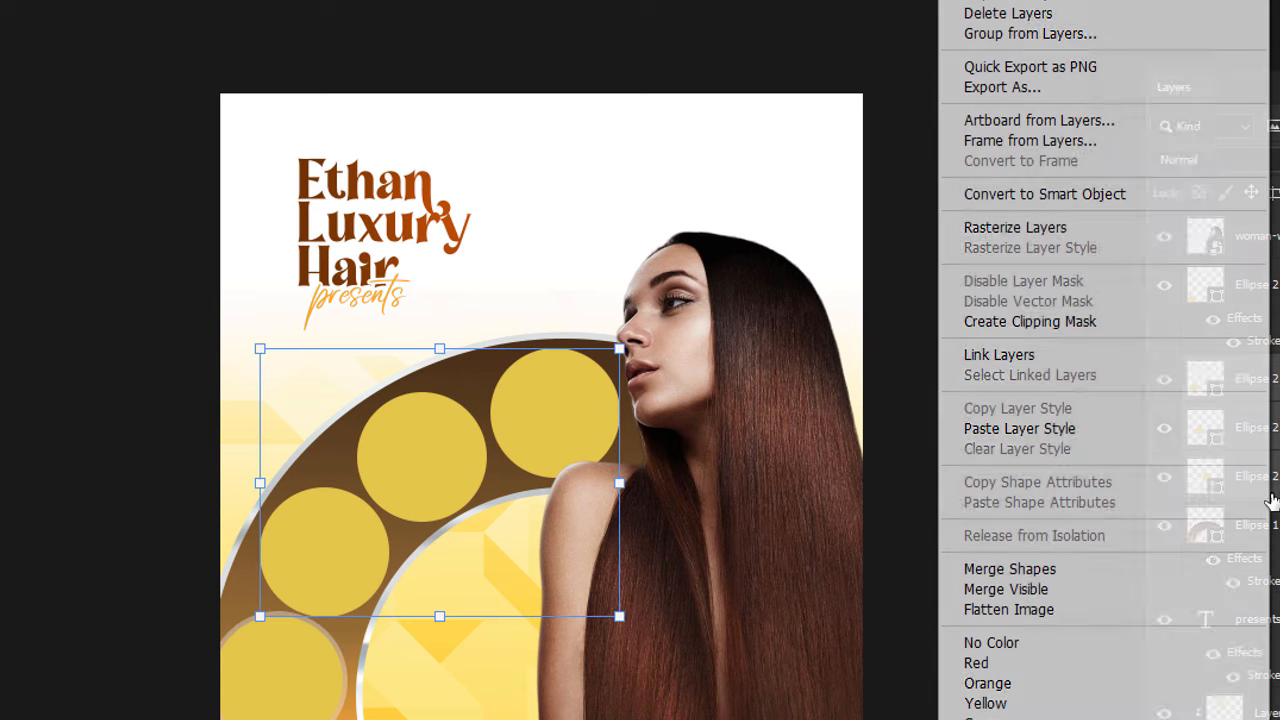
{"action": "left_click", "coordinate": [1070, 428]}
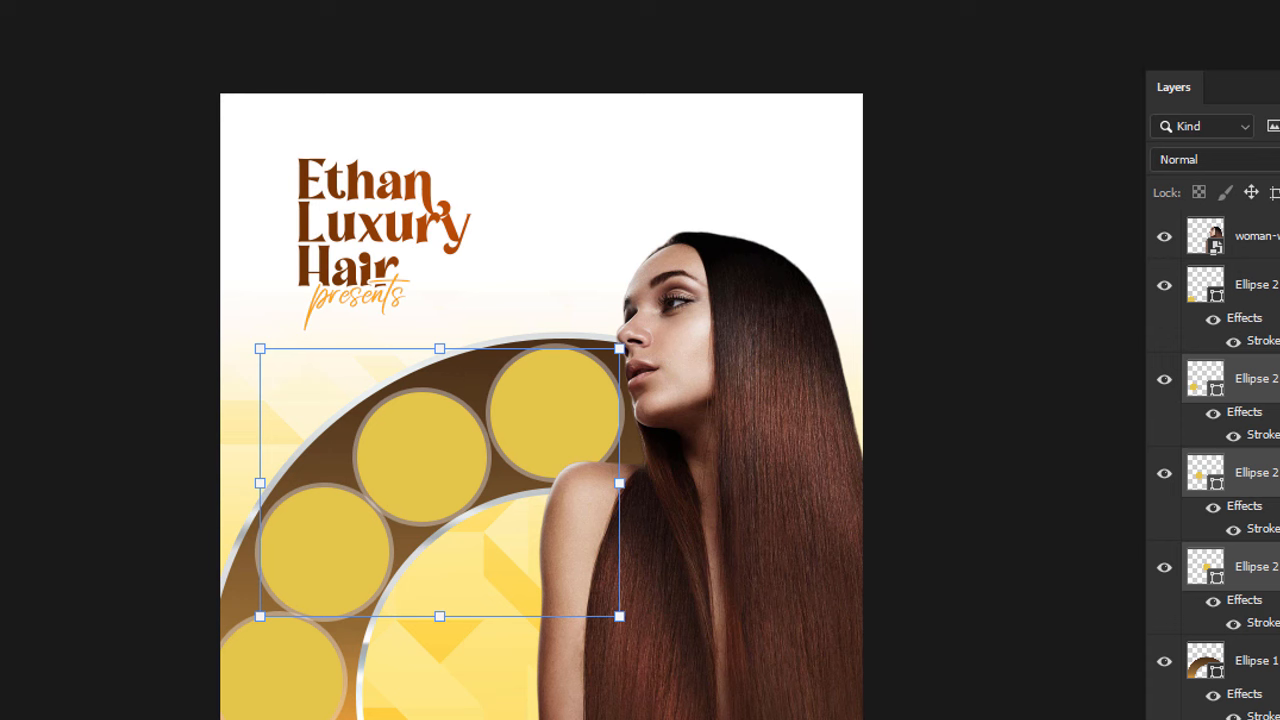
{"action": "left_click", "coordinate": [1268, 285]}
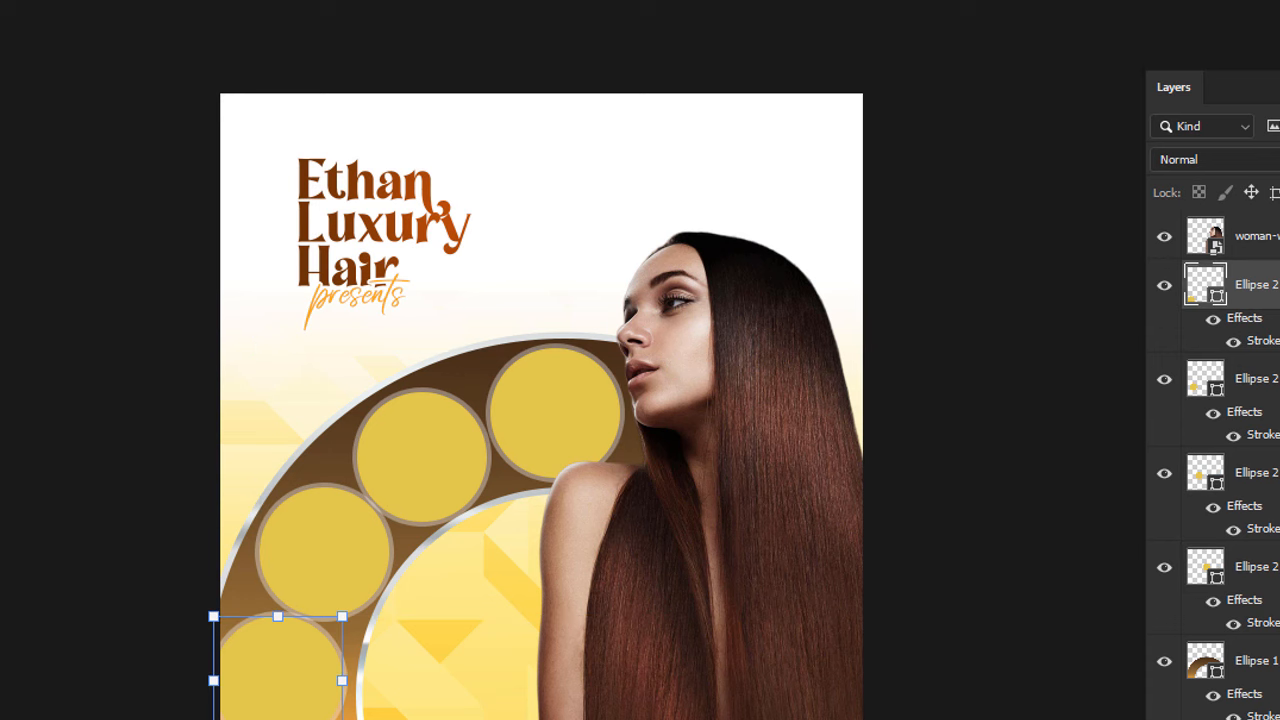
Select the four circle frames together with the brown ring and scale them down proportionally to 98.67%.
{"action": "left_click", "coordinate": [1270, 625], "text": "shift"}
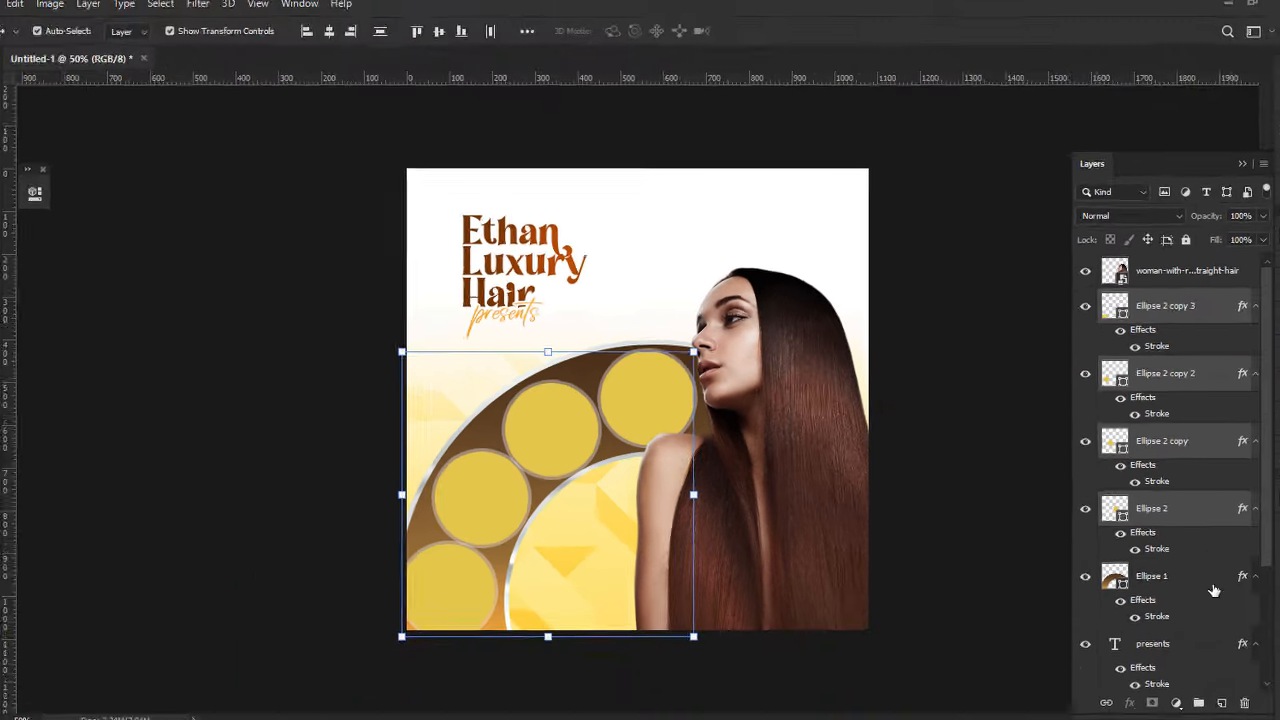
{"action": "left_click", "coordinate": [1186, 586], "text": "shift"}
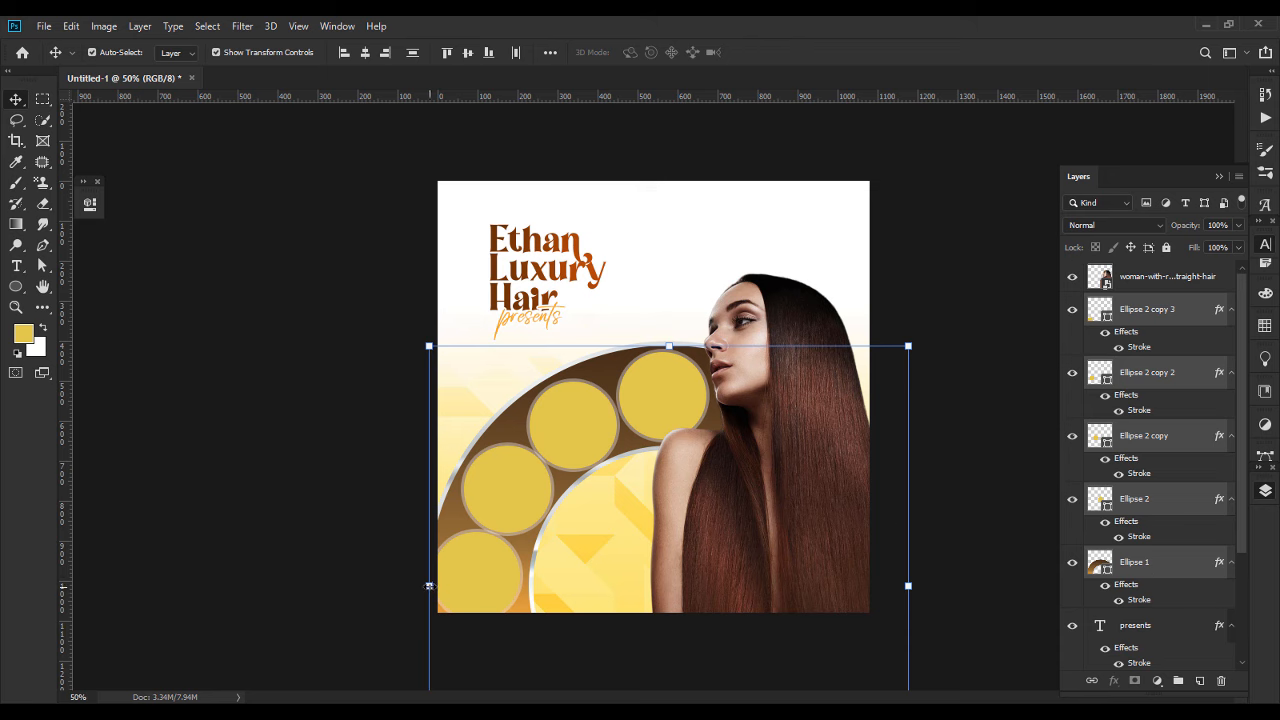
{"action": "mouse_move", "coordinate": [429, 586]}
{"action": "left_mouse_down"}
{"action": "mouse_move", "coordinate": [440, 586]}
{"action": "mouse_move", "coordinate": [429, 584]}
{"action": "left_mouse_up"}
{"action": "left_click_drag", "start_coordinate": [435, 579], "coordinate": [437, 579]}
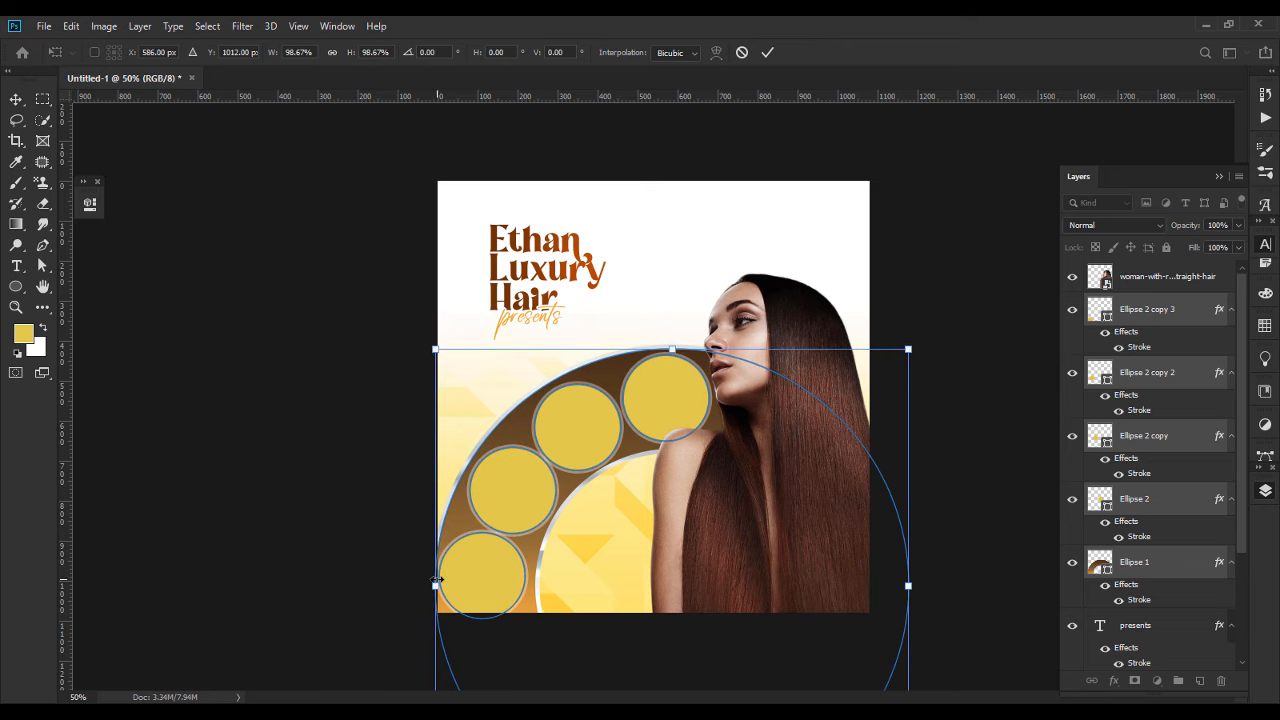
Nudge the selected ring and circles up to Y 996 px, apply the transform and deselect everything.
{"action": "key", "text": "Up"}
{"action": "key", "text": "Up"}
{"action": "key", "text": "Up"}
{"action": "key", "text": "Up"}
{"action": "key", "text": "Up"}
{"action": "key", "text": "Up"}
{"action": "key", "text": "Up"}
{"action": "key", "text": "Up"}
{"action": "key", "text": "Up"}
{"action": "key", "text": "Up"}
{"action": "key", "text": "Up"}
{"action": "key", "text": "Up"}
{"action": "key", "text": "Up"}
{"action": "key", "text": "Up"}
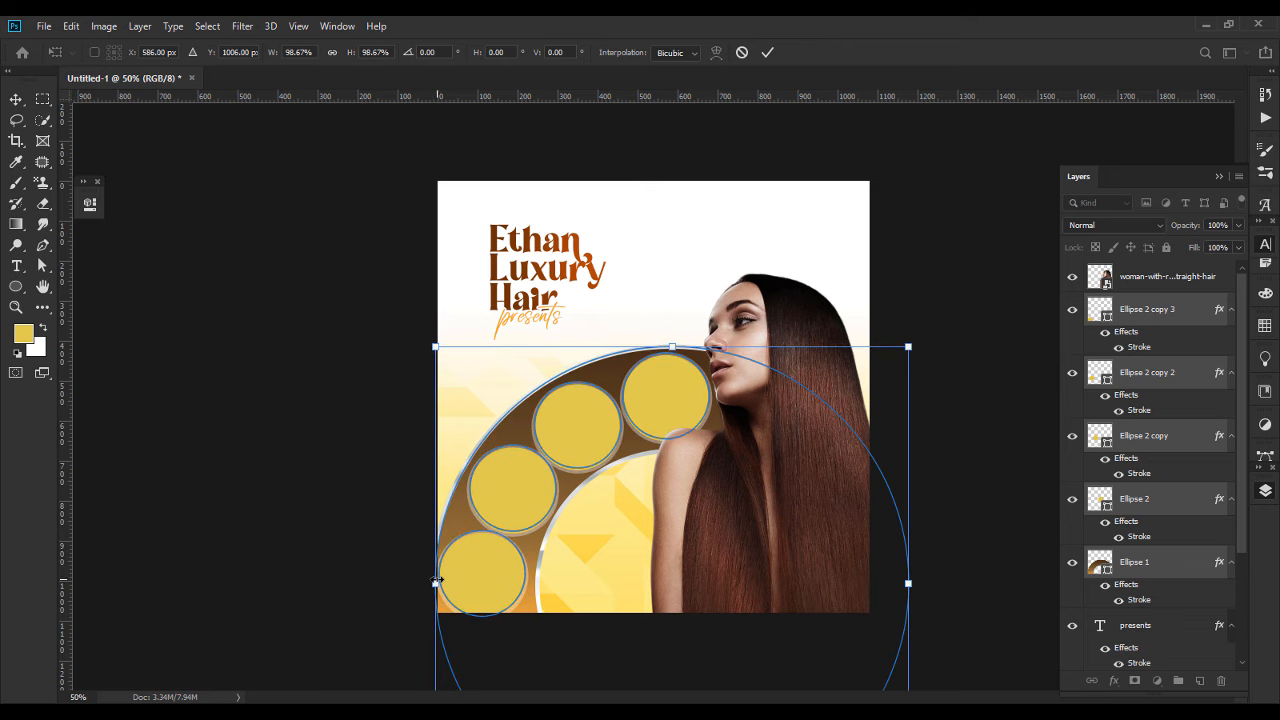
{"action": "key", "text": "Return"}
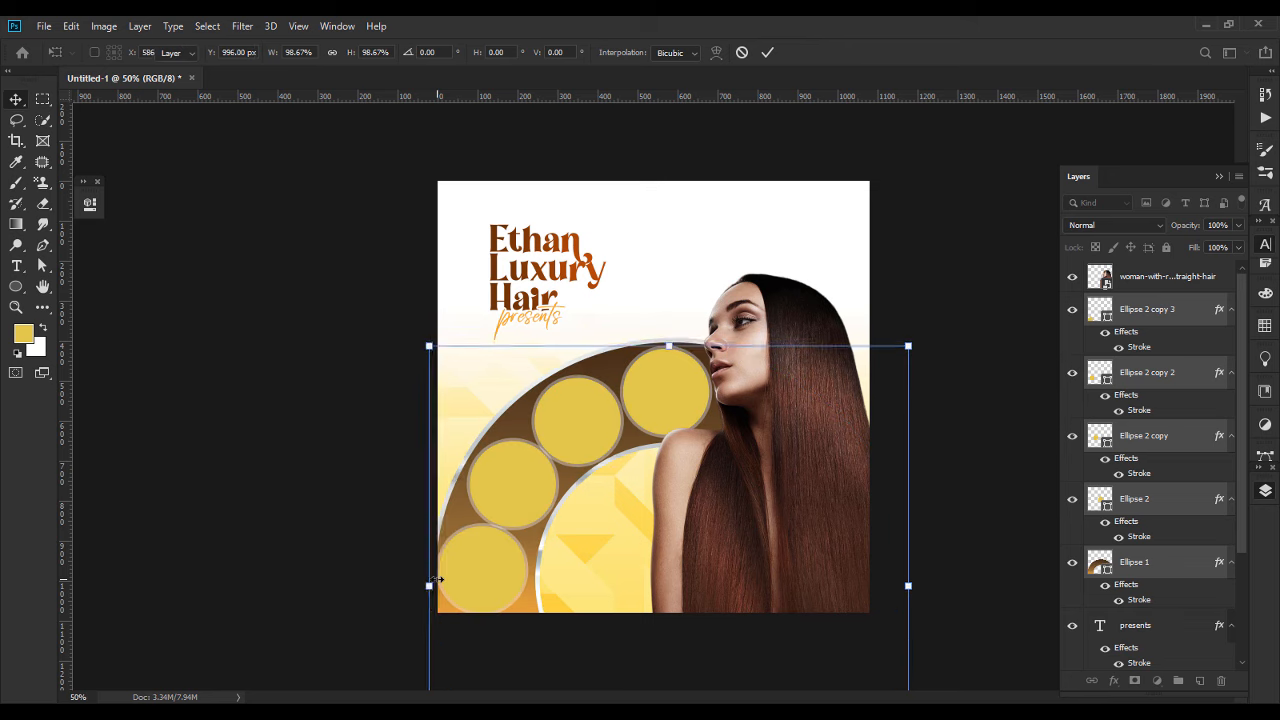
{"action": "left_click", "coordinate": [322, 428]}
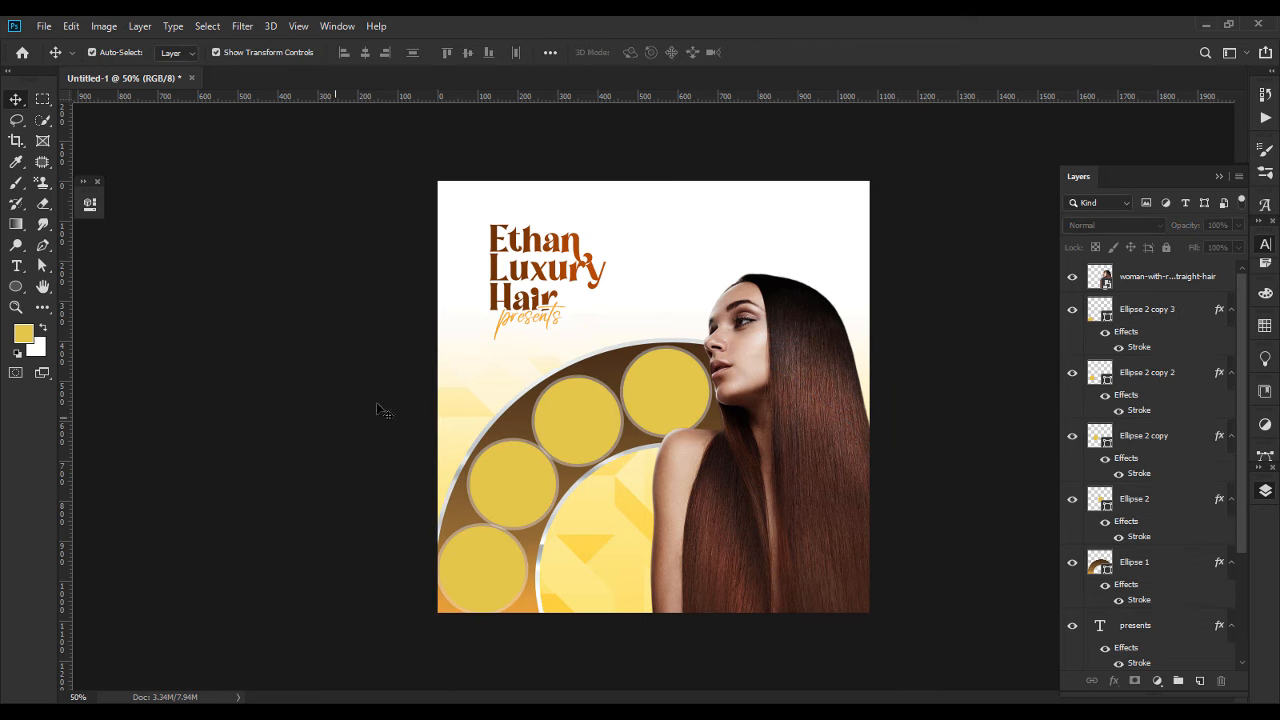
Shrink the two upper circle frames slightly so they sit inside the ring with a small gap.
{"action": "left_click", "coordinate": [527, 477]}
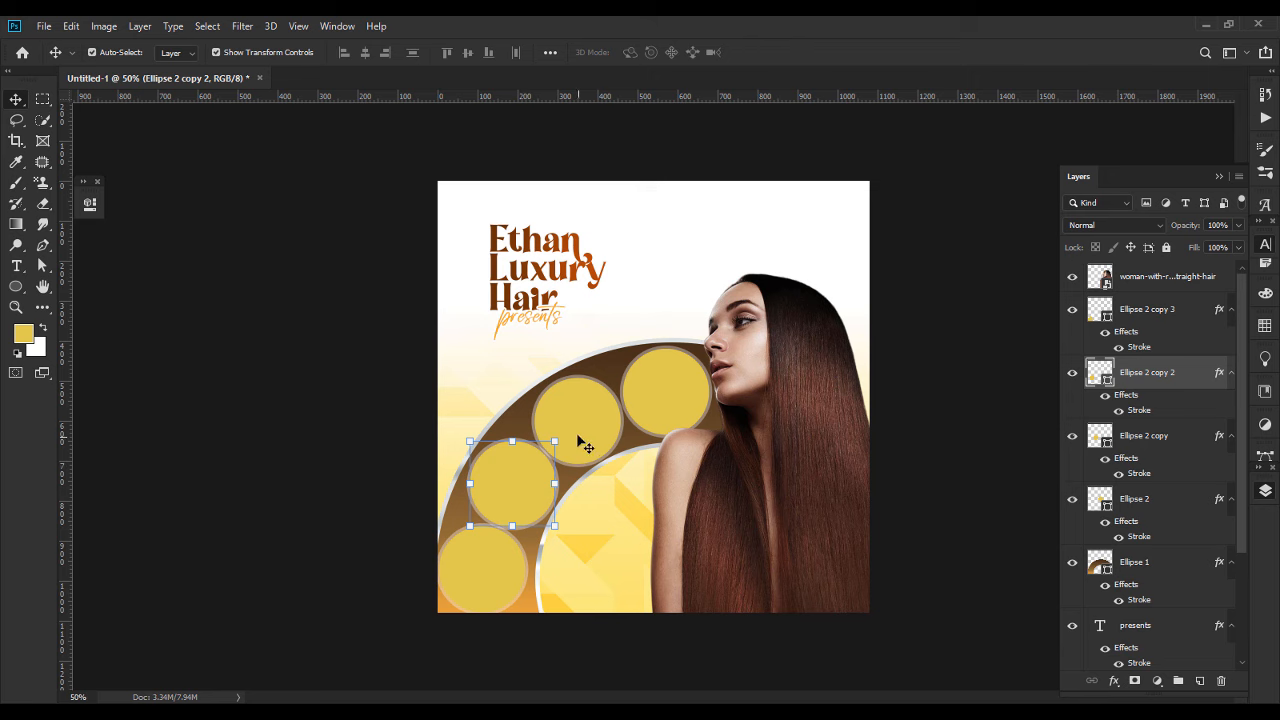
{"action": "left_click", "coordinate": [666, 397]}
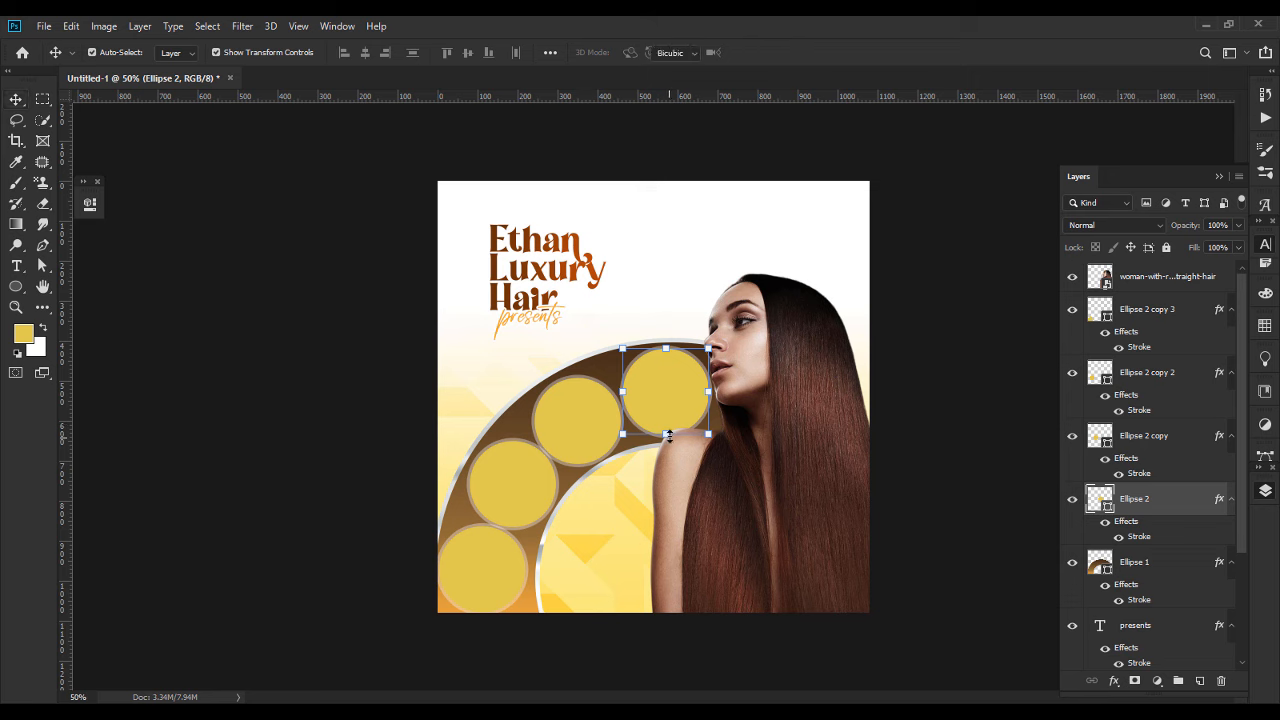
{"action": "left_click_drag", "start_coordinate": [666, 435], "coordinate": [667, 432]}
{"action": "key", "text": "Return"}
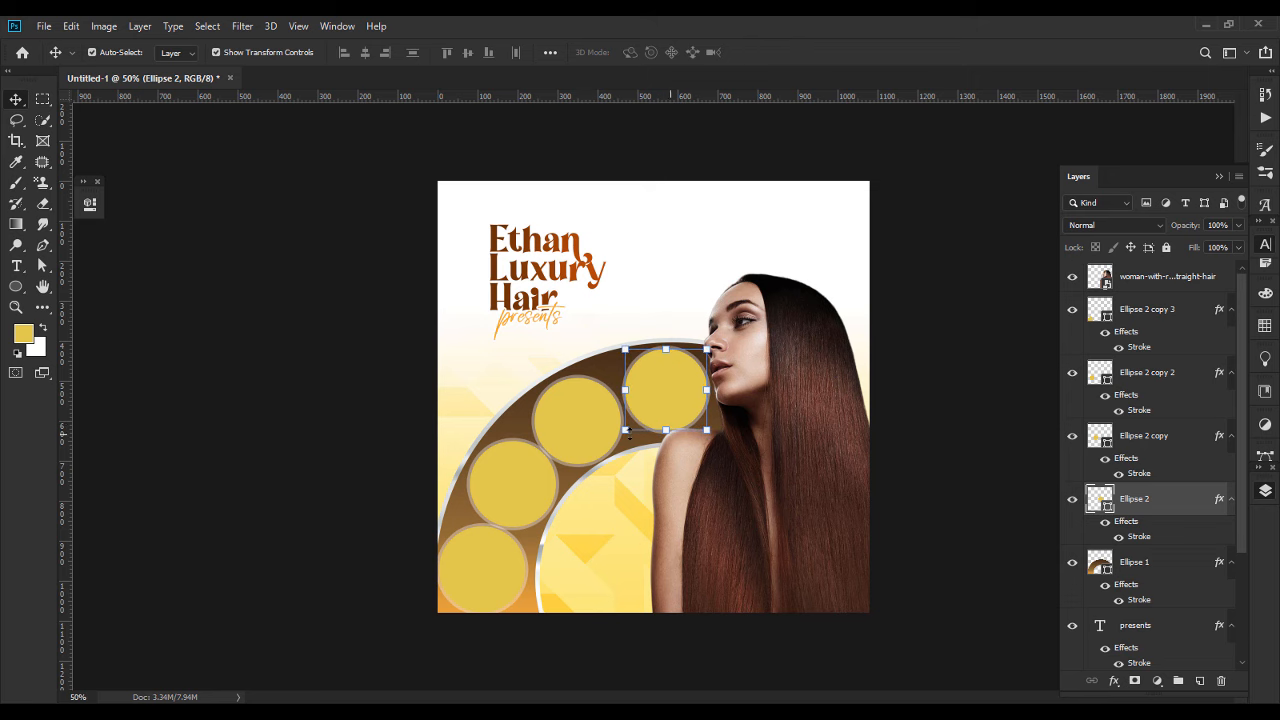
{"action": "left_click", "coordinate": [575, 458]}
{"action": "left_click_drag", "start_coordinate": [536, 466], "coordinate": [538, 462]}
{"action": "key", "text": "Return"}
Shrink the third circle frame from the top to about 95.3% and the lowest one to about 96.2%.
{"action": "left_click", "coordinate": [519, 488]}
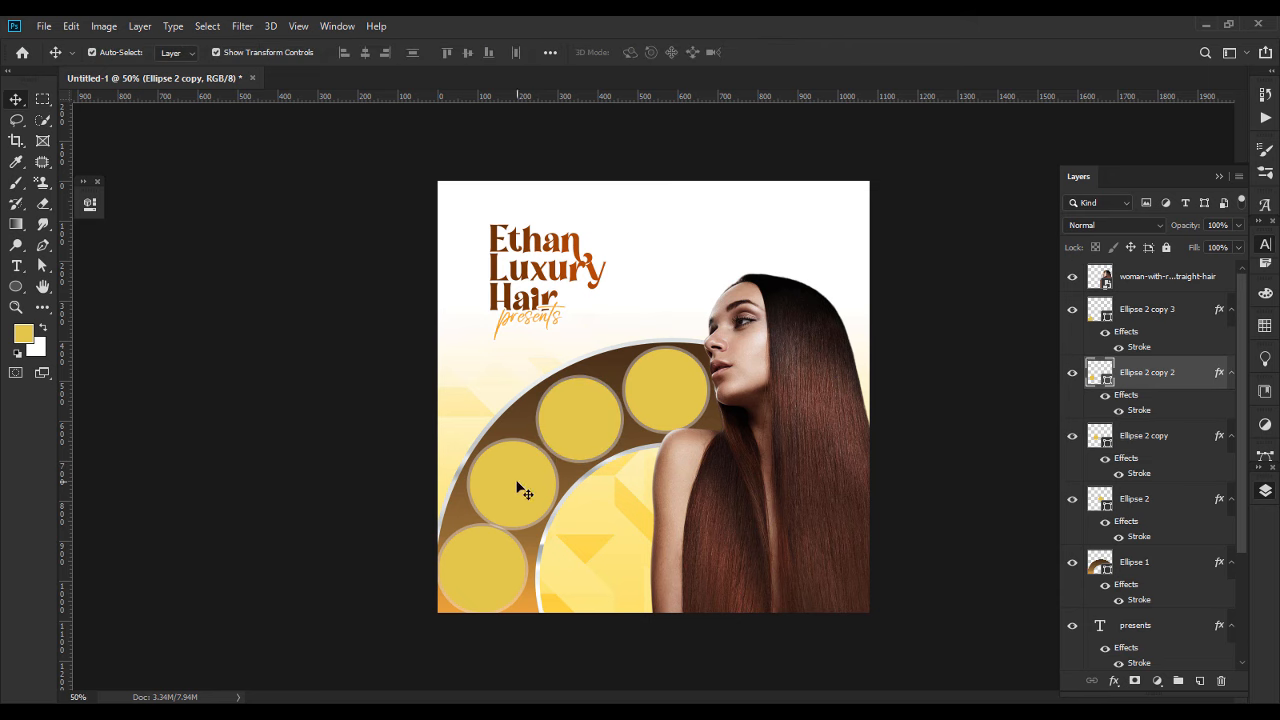
{"action": "left_click_drag", "start_coordinate": [473, 527], "coordinate": [475, 522]}
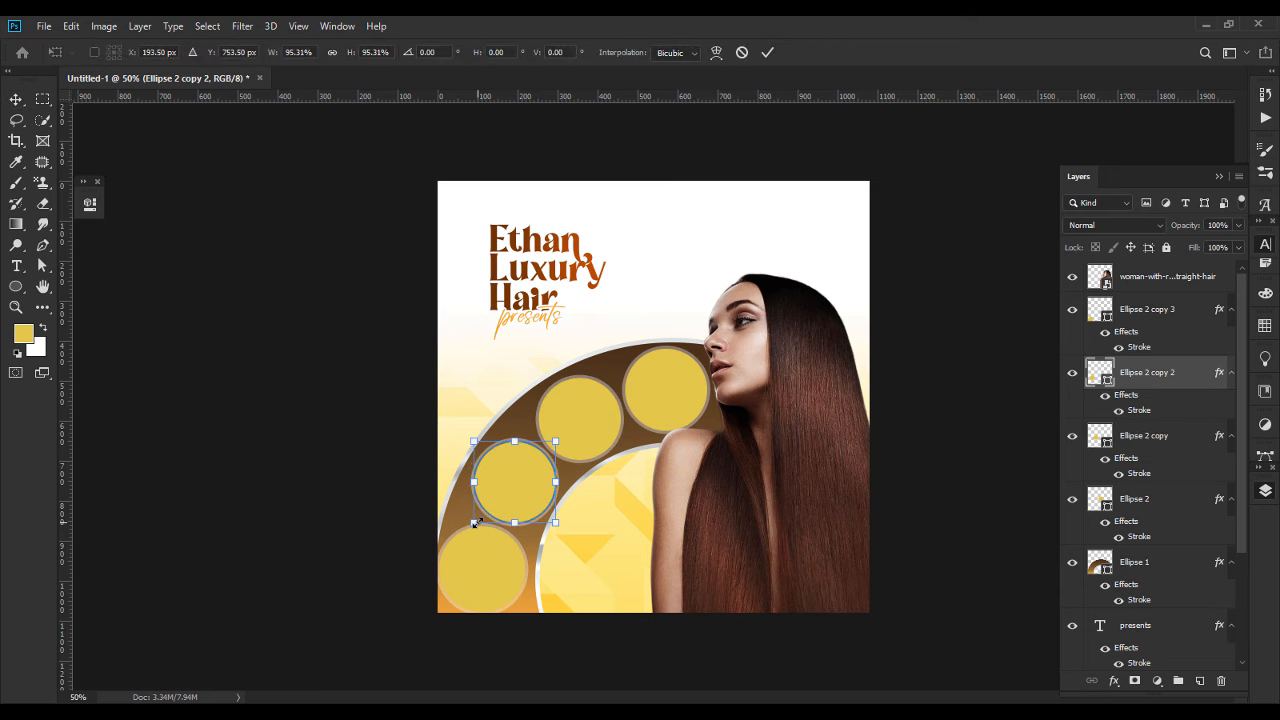
{"action": "key", "text": "Return"}
{"action": "left_click", "coordinate": [360, 560]}
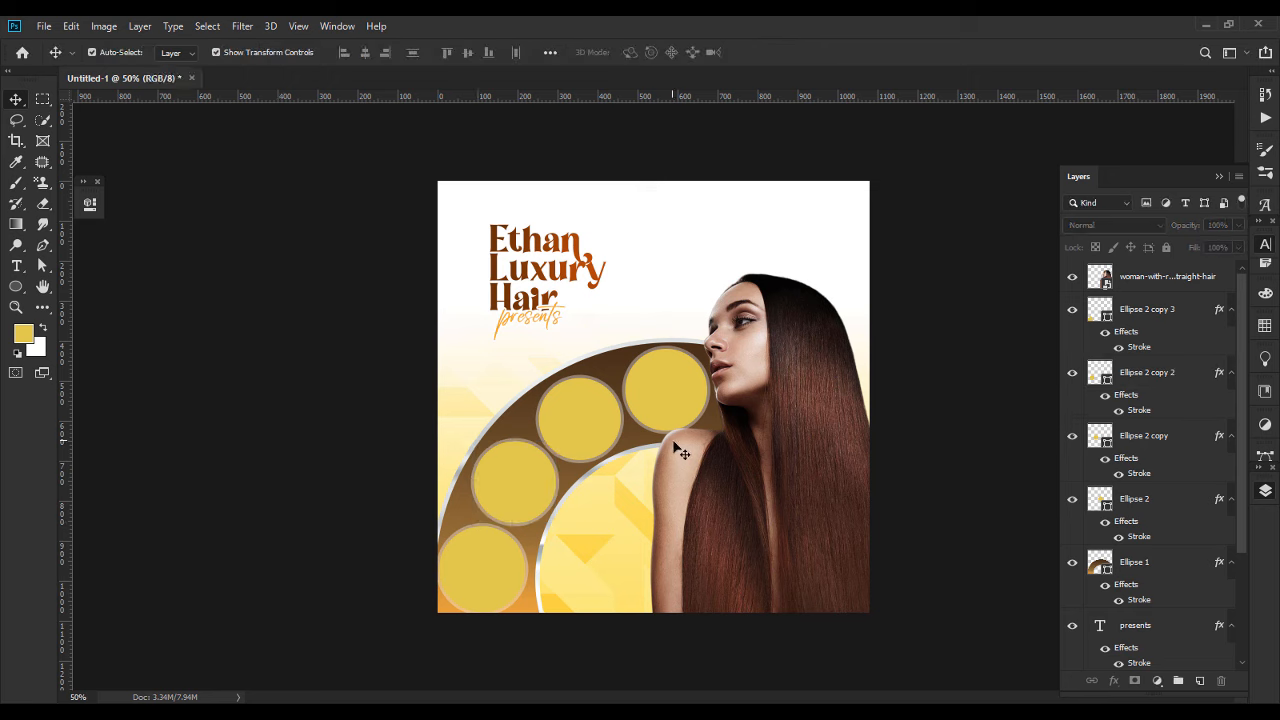
{"action": "left_click", "coordinate": [490, 570]}
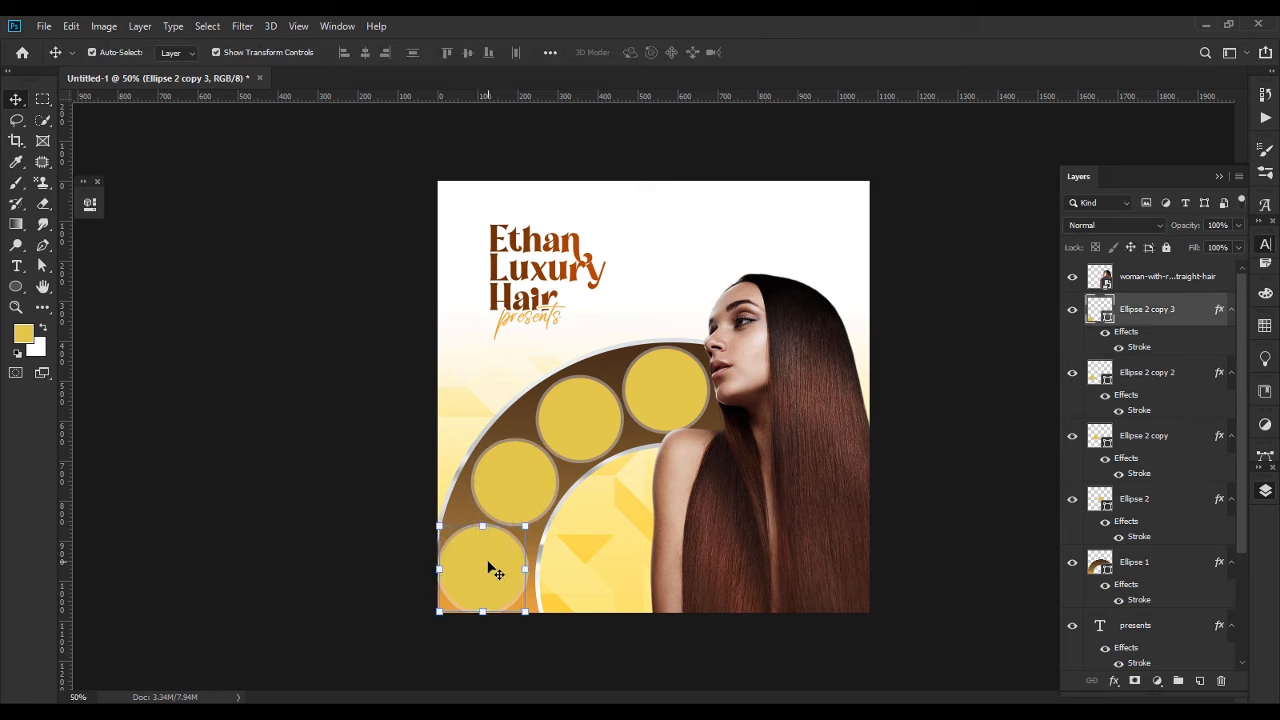
{"action": "left_click_drag", "start_coordinate": [437, 523], "coordinate": [443, 530]}
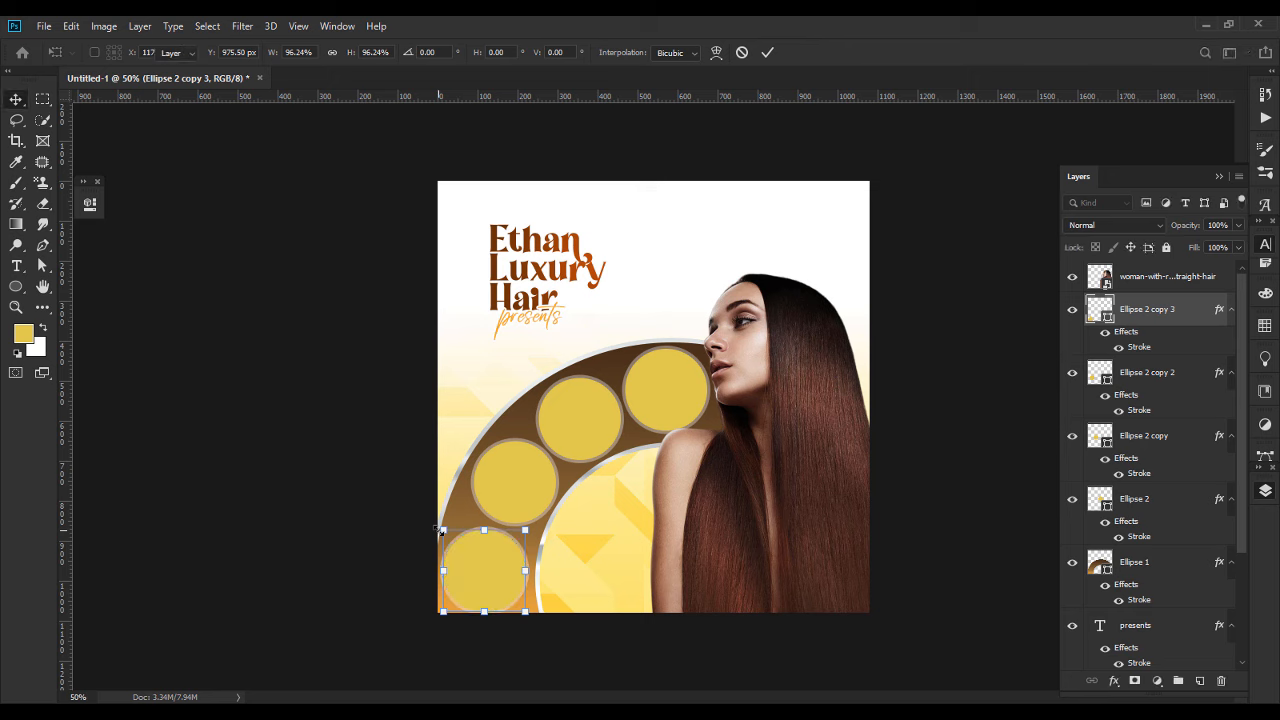
{"action": "key", "text": "Return"}
{"action": "left_click", "coordinate": [517, 487]}
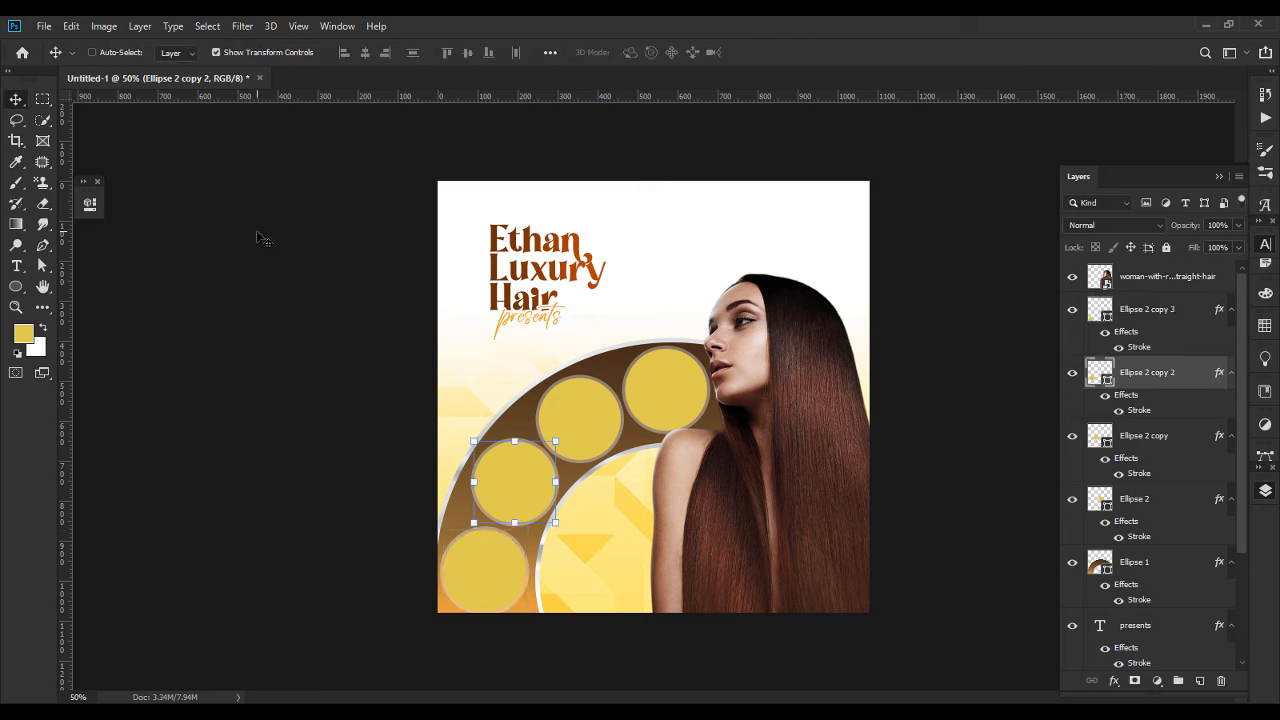
{"action": "key", "text": "ctrl+t"}
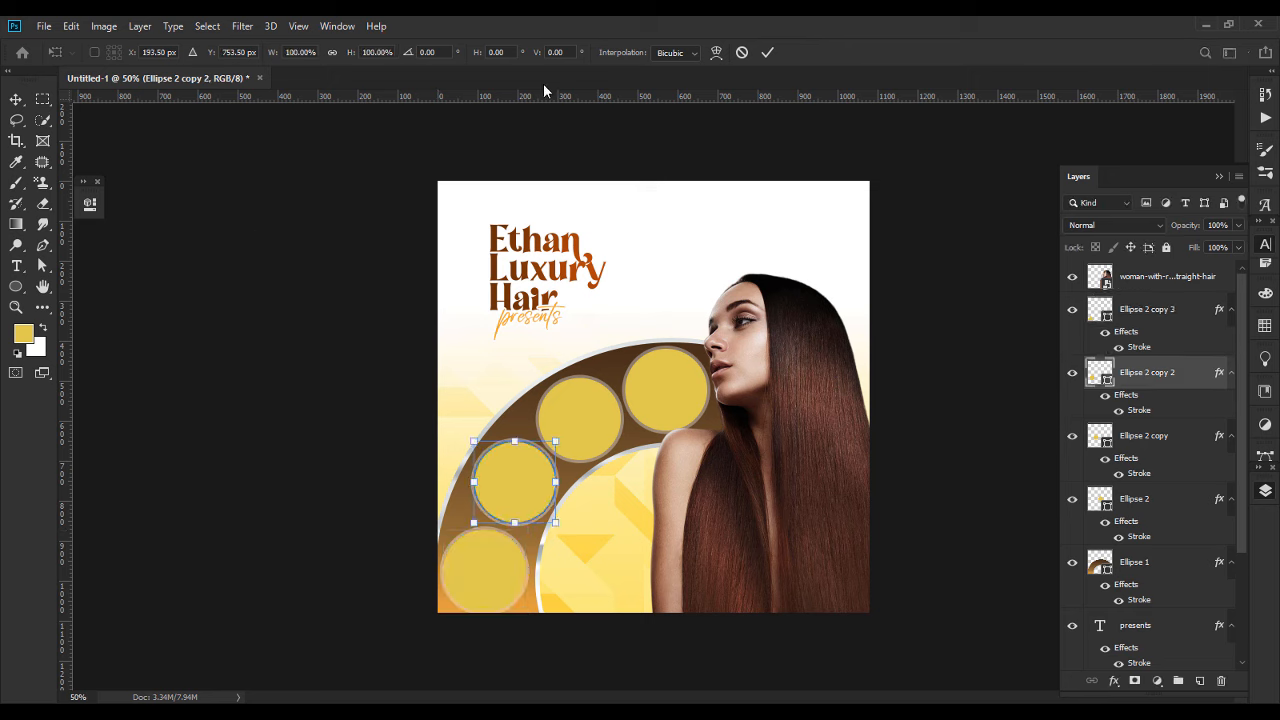
{"action": "key", "text": "Return"}
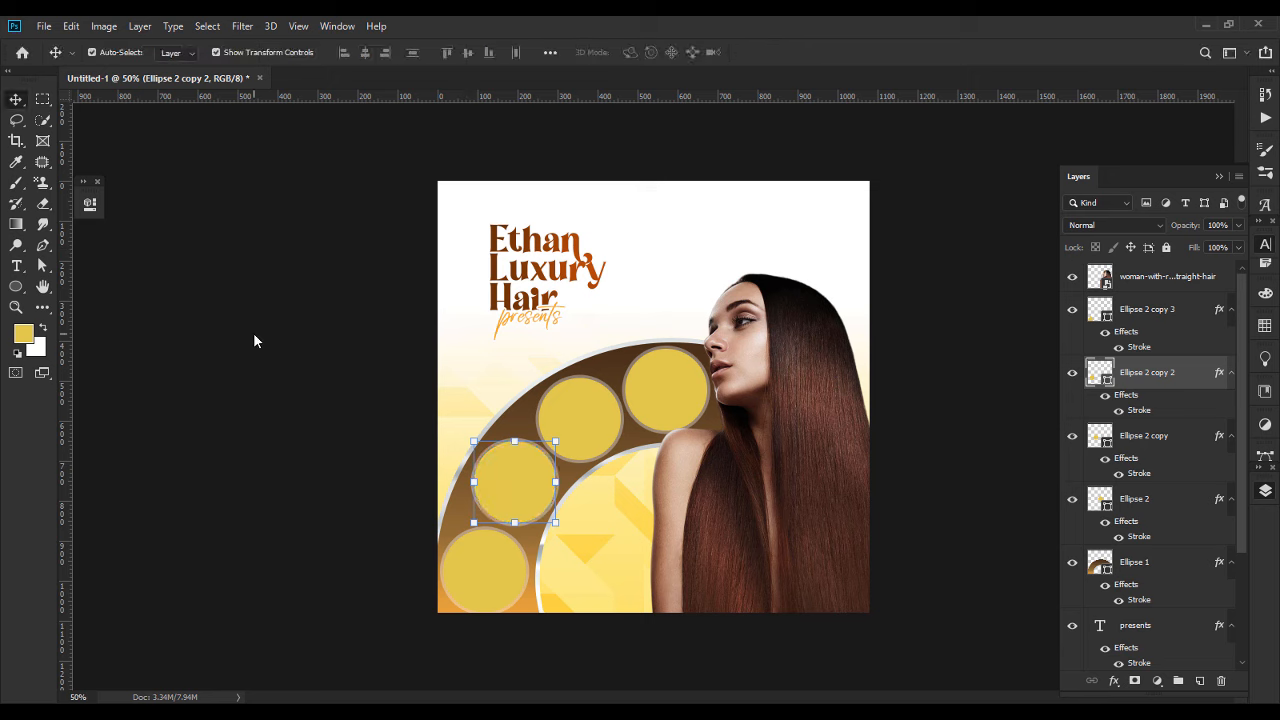
{"action": "key", "text": "ctrl+t"}
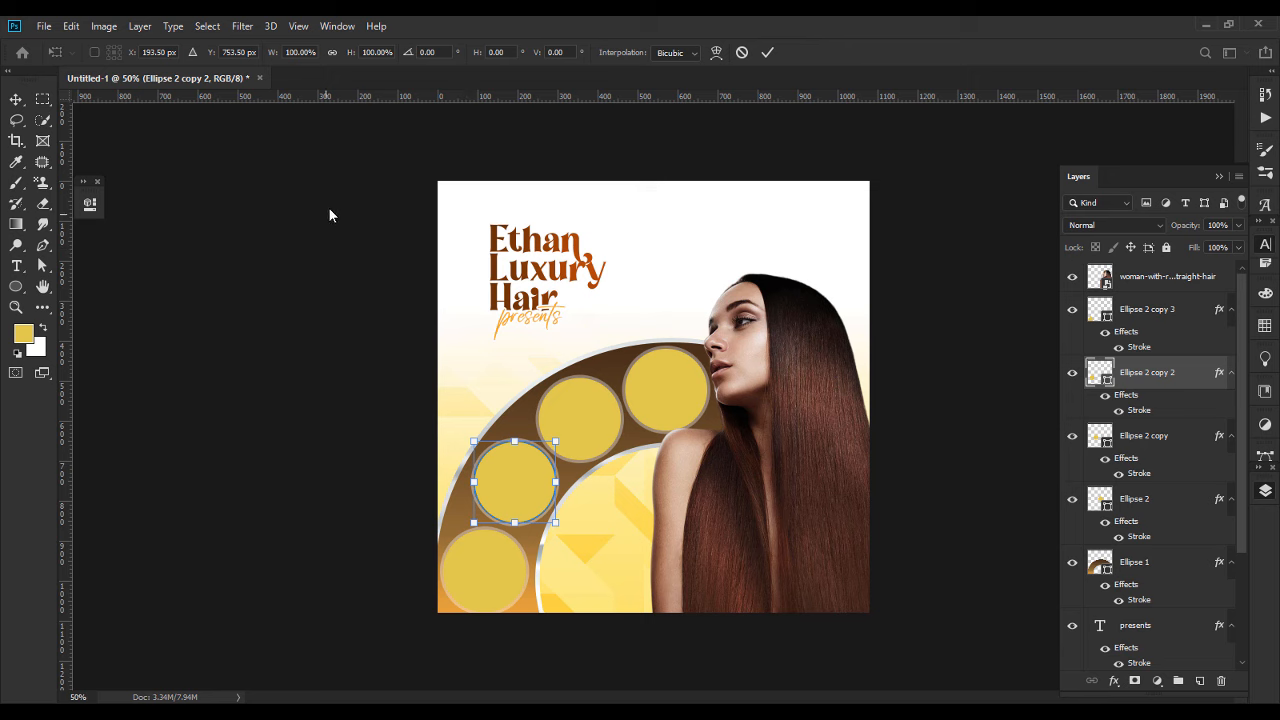
{"action": "key", "text": "Return"}
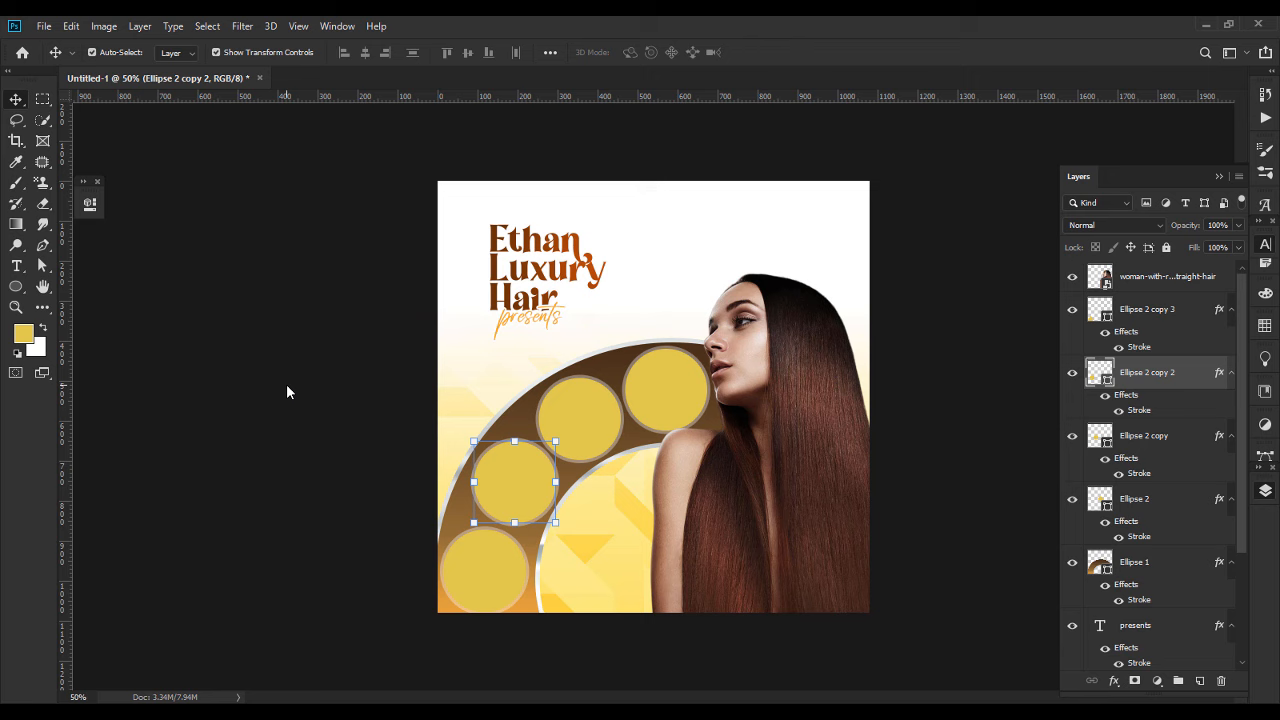
{"action": "left_click", "coordinate": [455, 397]}
Place the Face-Framing Curtain Bangs wig image from the flyer folder above the lowest circle and clip it to that circle.
{"action": "left_click", "coordinate": [1150, 312]}
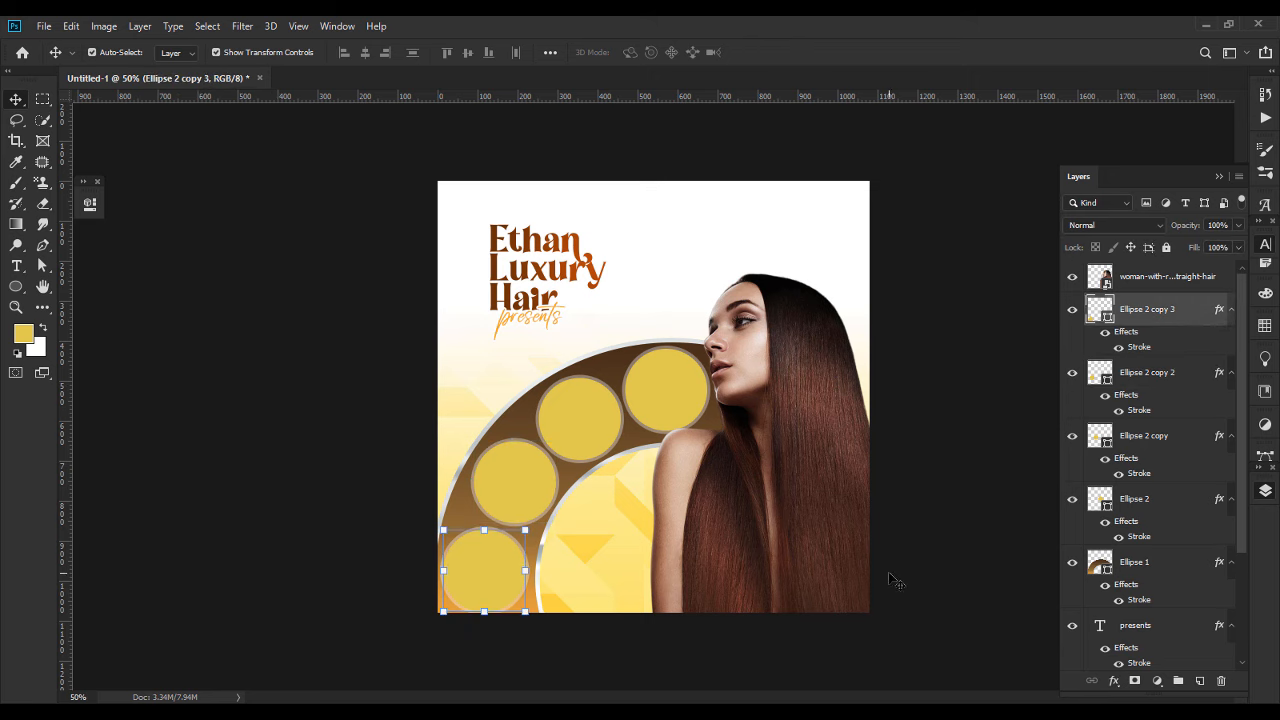
{"action": "key", "text": "alt+Tab"}
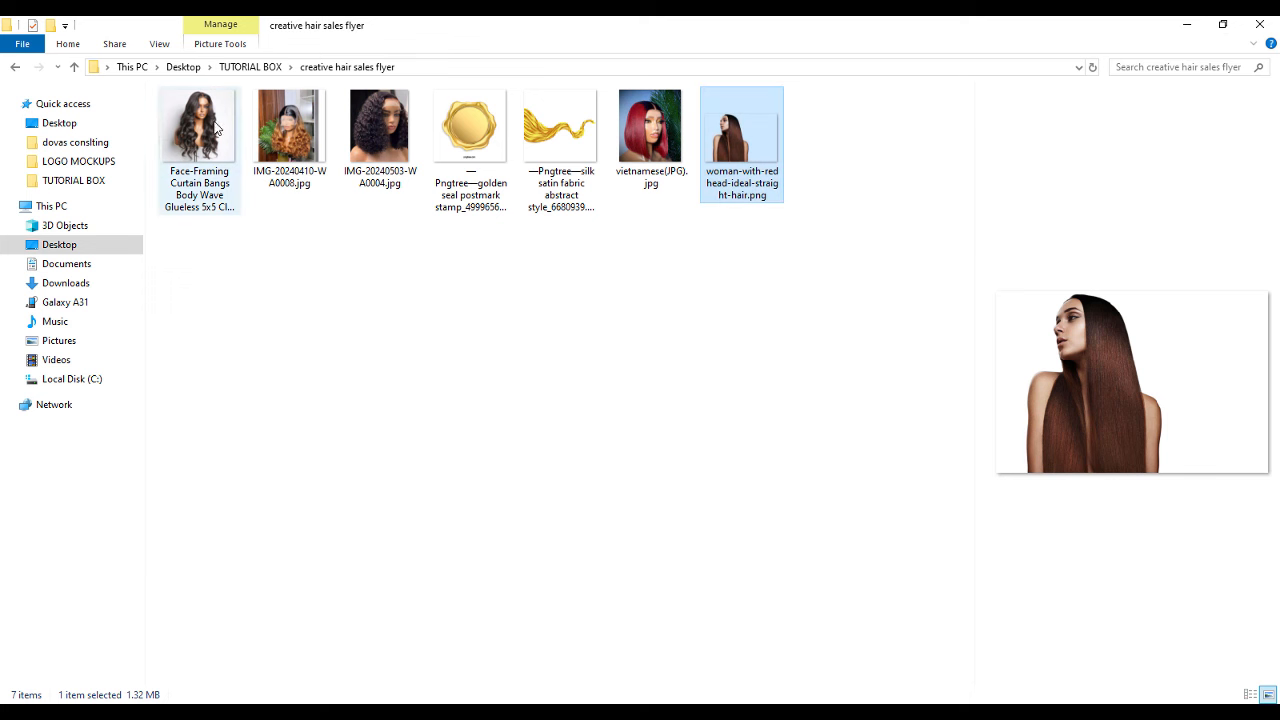
{"action": "left_click_drag", "start_coordinate": [213, 124], "coordinate": [478, 558]}
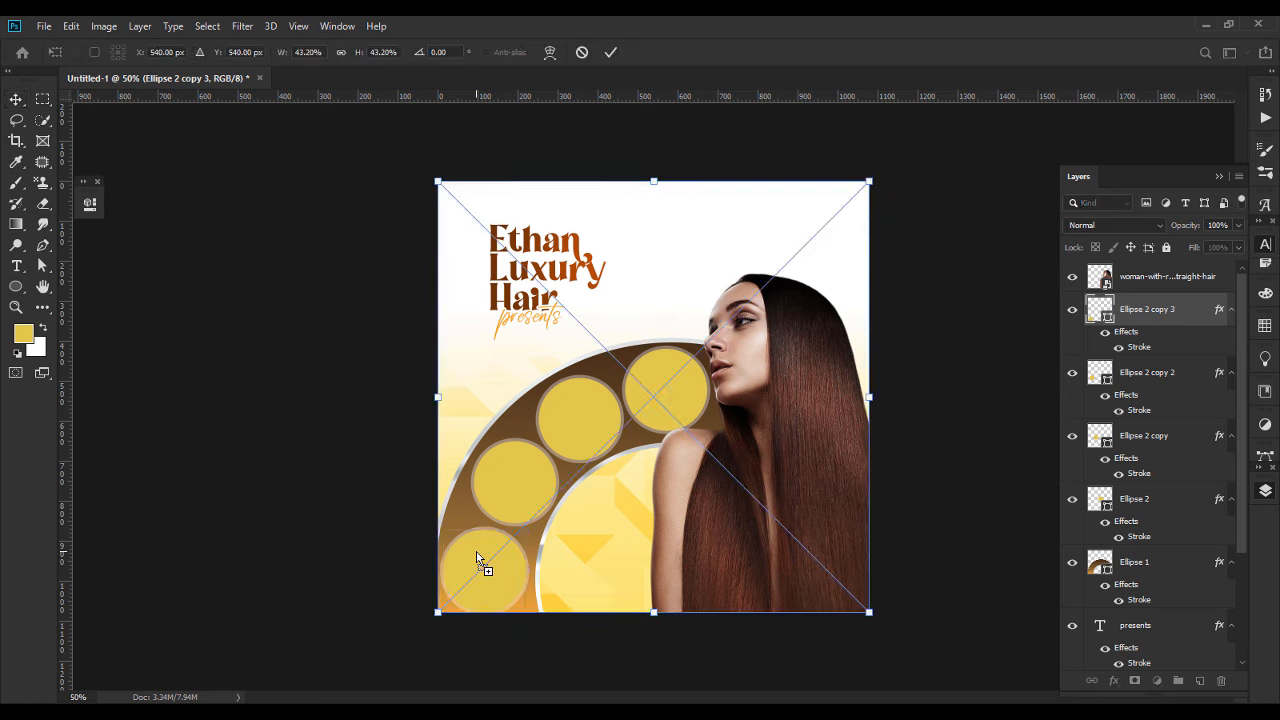
{"action": "key", "text": "Return"}
{"action": "right_click", "coordinate": [1180, 316]}
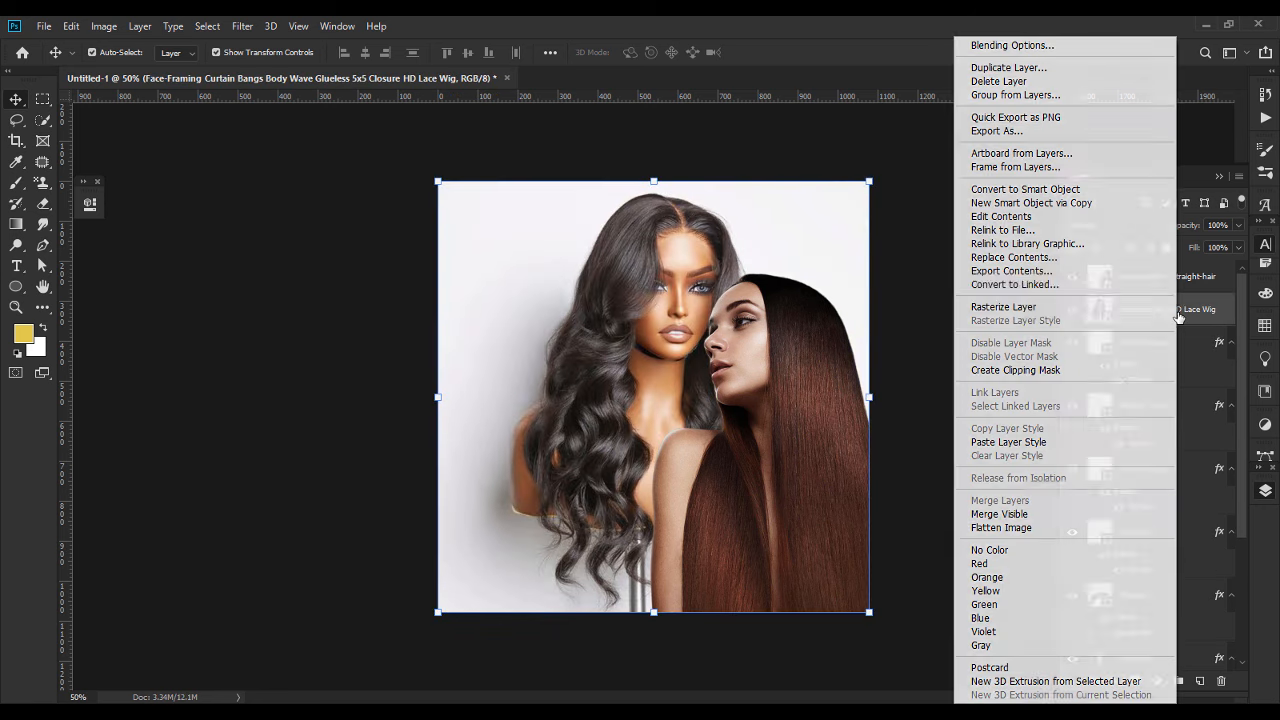
{"action": "left_click", "coordinate": [1040, 370]}
Scale the clipped long-wave wig image to about 8.8%, fit it within the lowest circle and apply the transform.
{"action": "left_click_drag", "start_coordinate": [870, 181], "coordinate": [503, 569]}
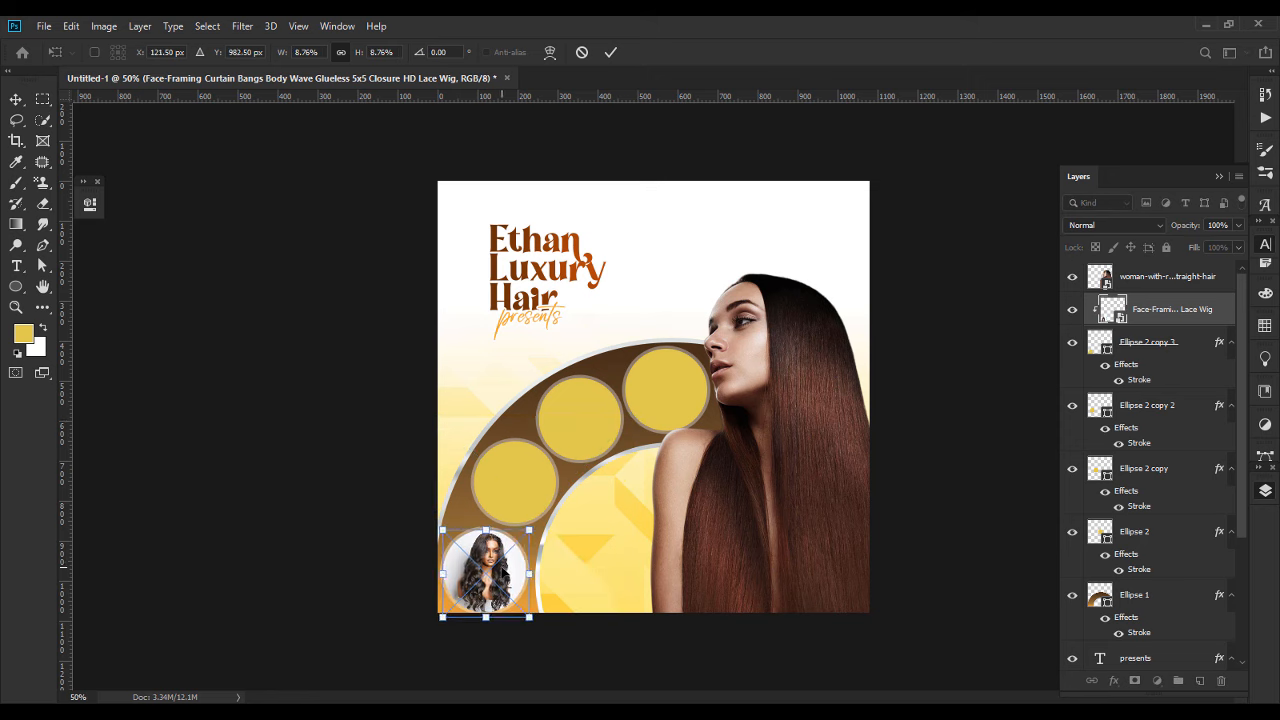
{"action": "key", "text": "Return"}
{"action": "left_click", "coordinate": [986, 480]}
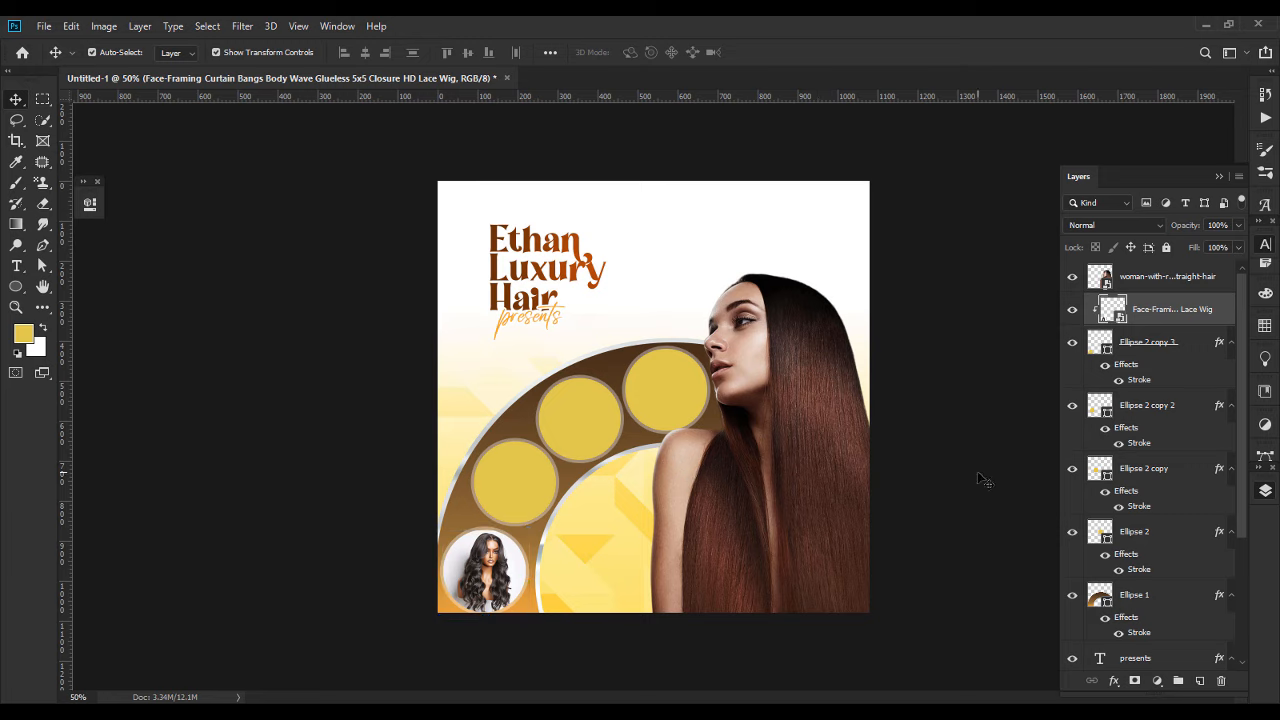
Place IMG-20240503-WA0004.jpg above the second-lowest circle and create a clipping mask with that circle.
{"action": "left_click", "coordinate": [514, 484]}
{"action": "key", "text": "alt+Tab"}
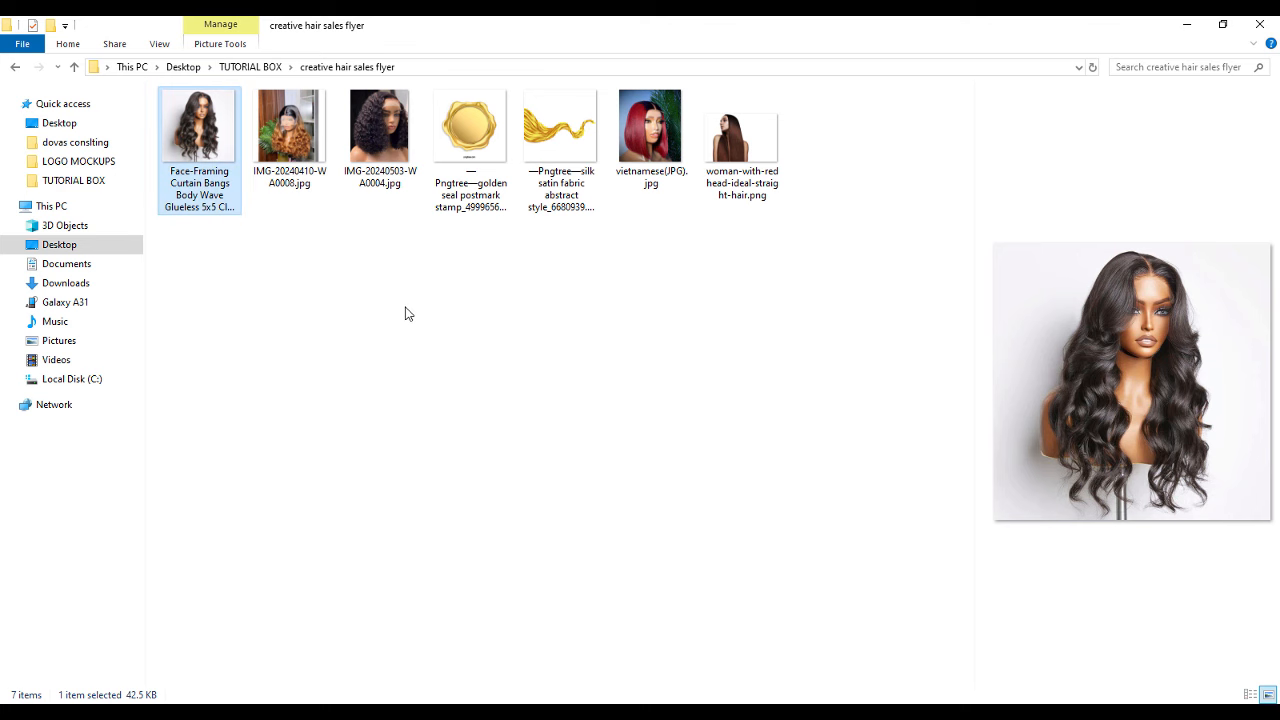
{"action": "left_click", "coordinate": [380, 128]}
{"action": "left_click", "coordinate": [765, 712]}
{"action": "left_click_drag", "start_coordinate": [765, 680], "coordinate": [533, 508]}
{"action": "key", "text": "Return"}
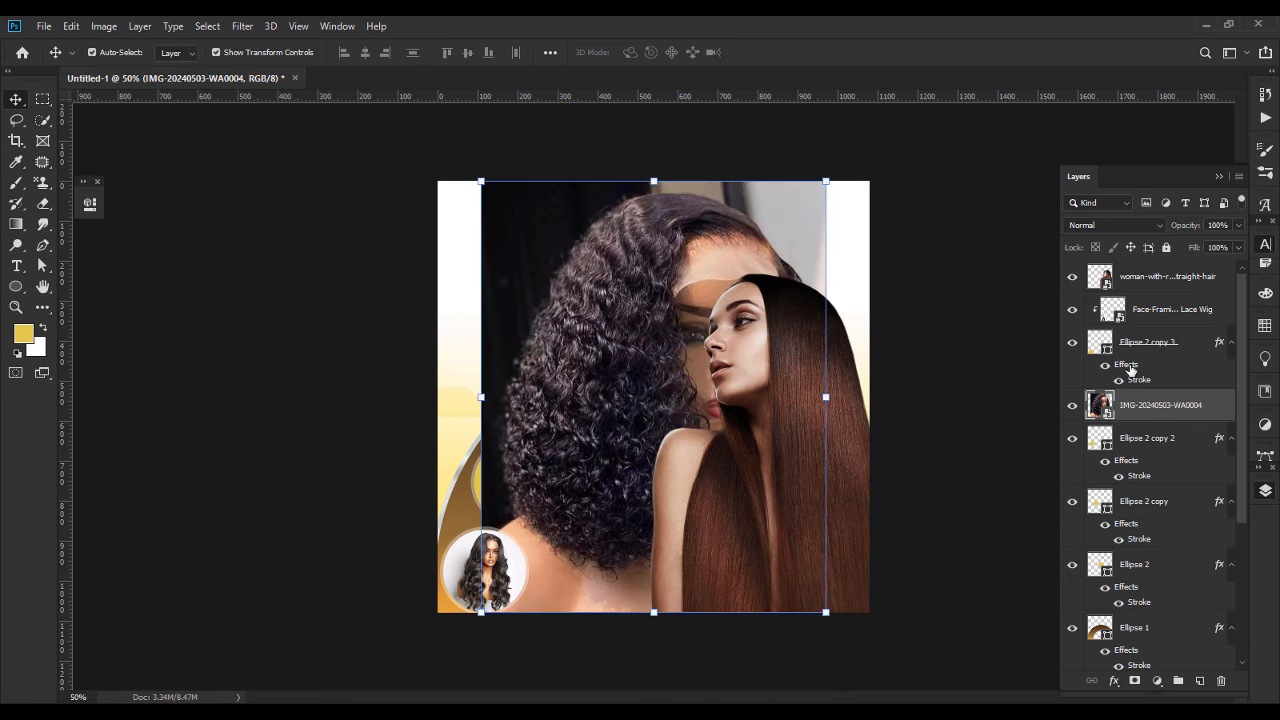
{"action": "right_click", "coordinate": [1174, 416]}
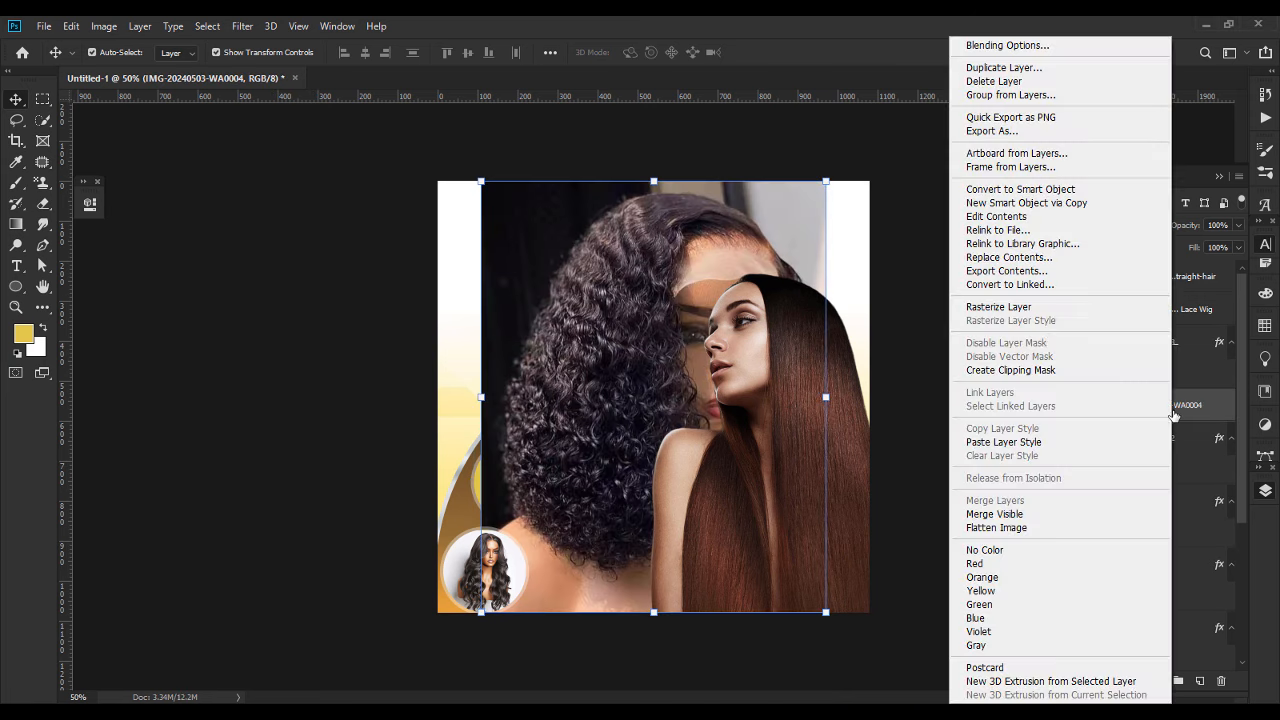
{"action": "left_click", "coordinate": [1040, 369]}
Scale down the clipped curly wig image, position it to fill the second-lowest circle and apply the transform.
{"action": "left_click_drag", "start_coordinate": [826, 182], "coordinate": [557, 424]}
{"action": "left_click_drag", "start_coordinate": [534, 500], "coordinate": [500, 480]}
{"action": "left_click_drag", "start_coordinate": [509, 587], "coordinate": [538, 510]}
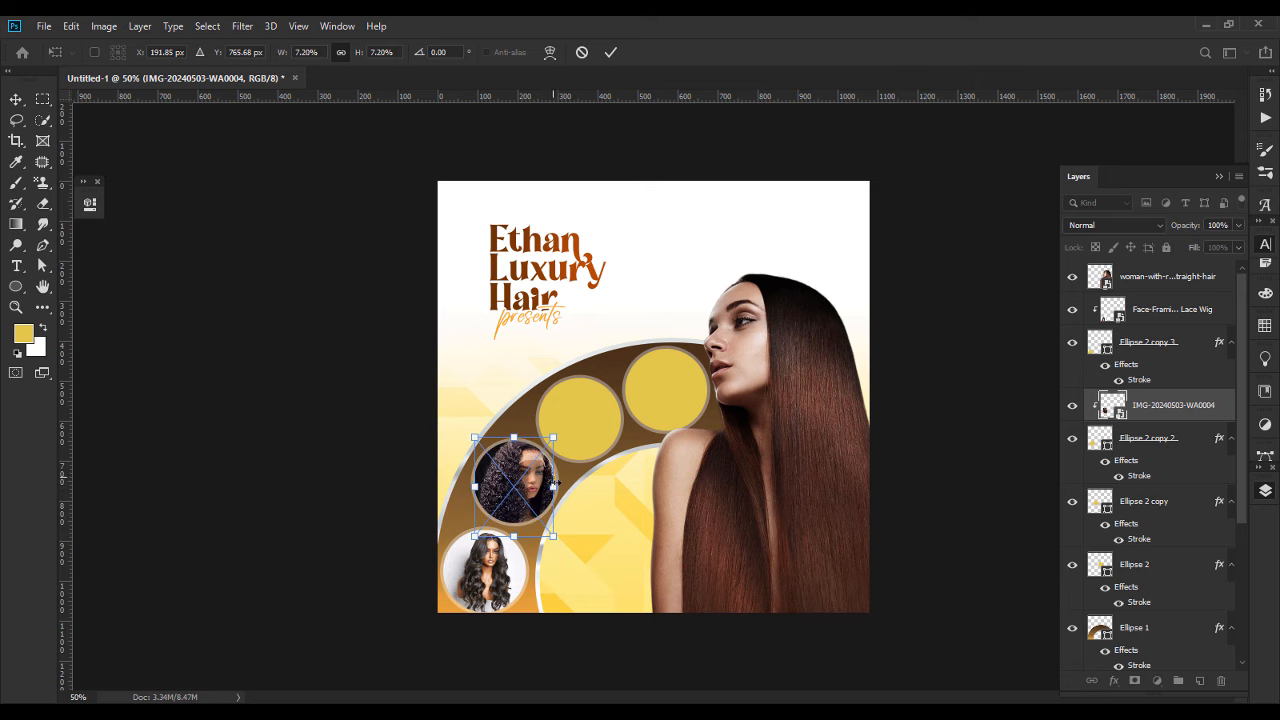
{"action": "key", "text": "Return"}
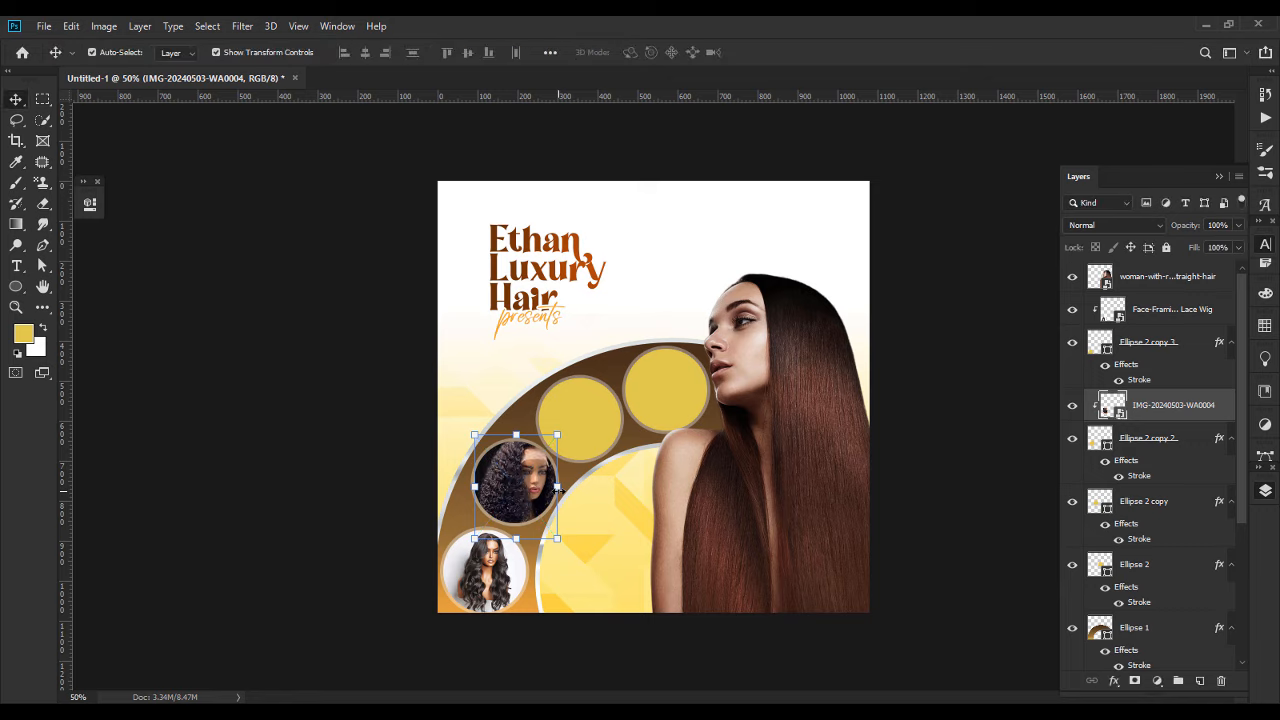
Place IMG-20240410-WA0008.jpg above the second circle from the top and create a clipping mask with that circle.
{"action": "left_click", "coordinate": [590, 432]}
{"action": "key", "text": "alt+Tab"}
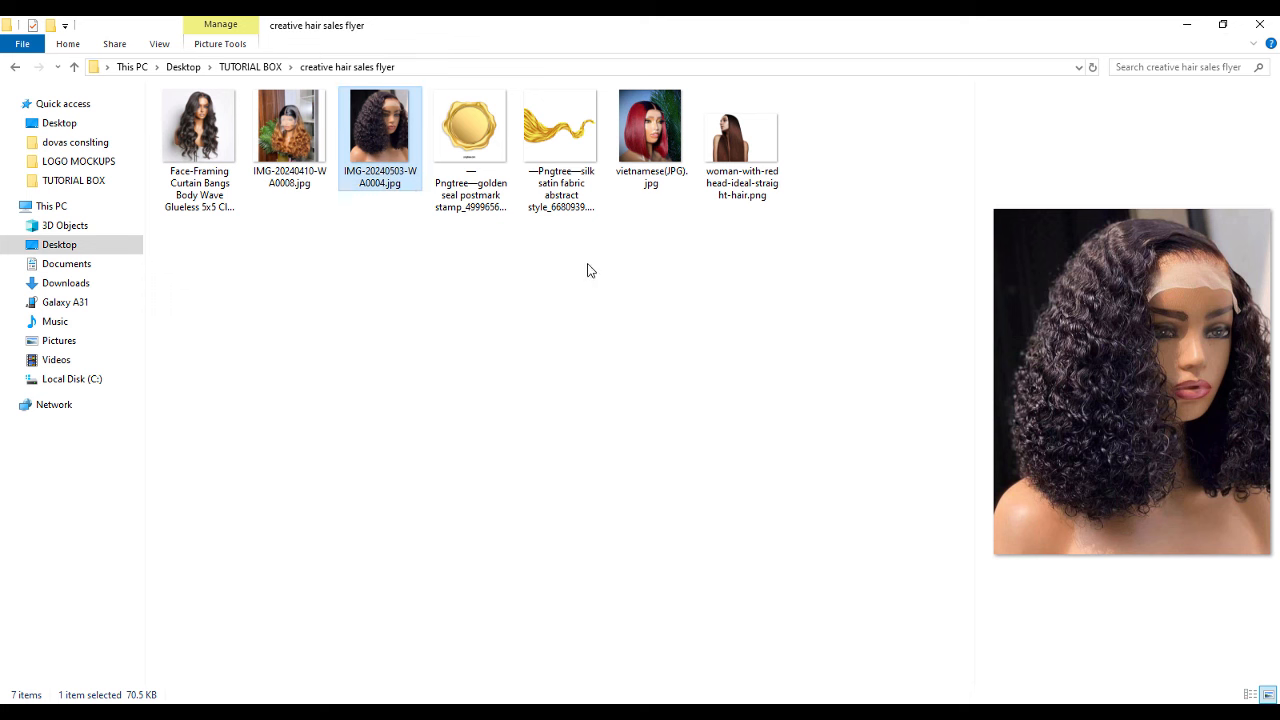
{"action": "left_click", "coordinate": [292, 140]}
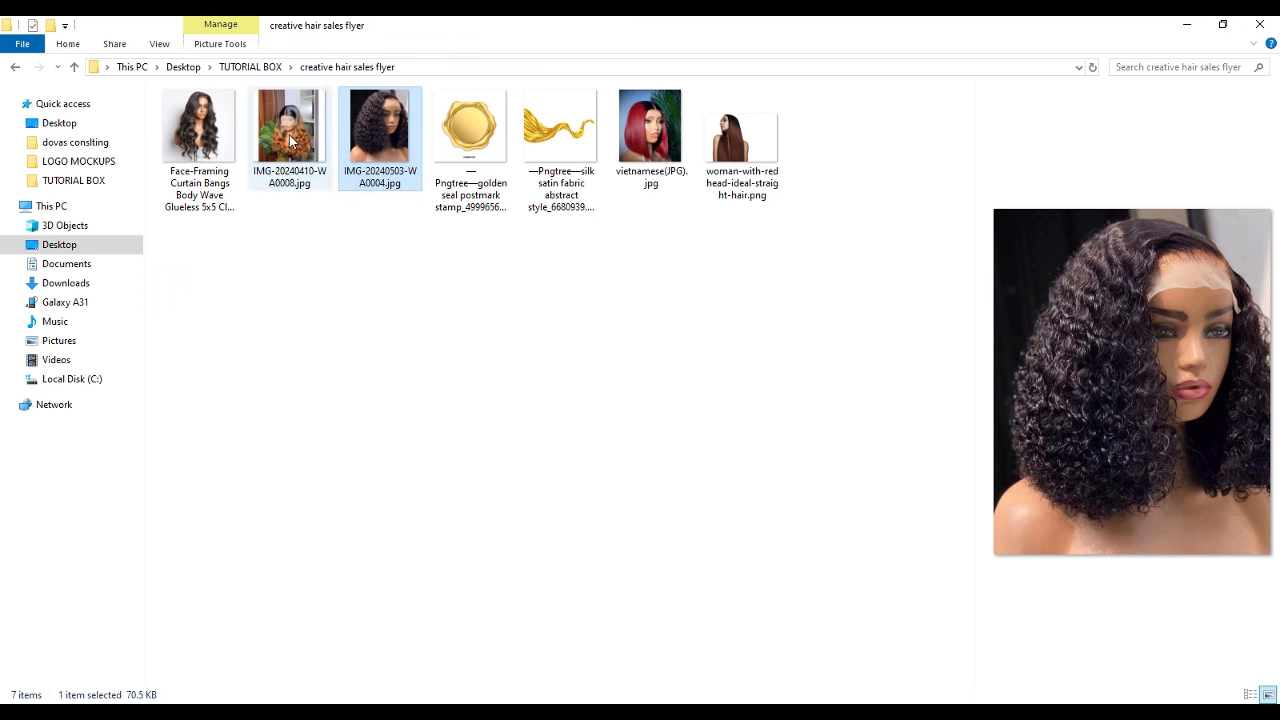
{"action": "left_click_drag", "start_coordinate": [336, 250], "coordinate": [589, 414]}
{"action": "key", "text": "Return"}
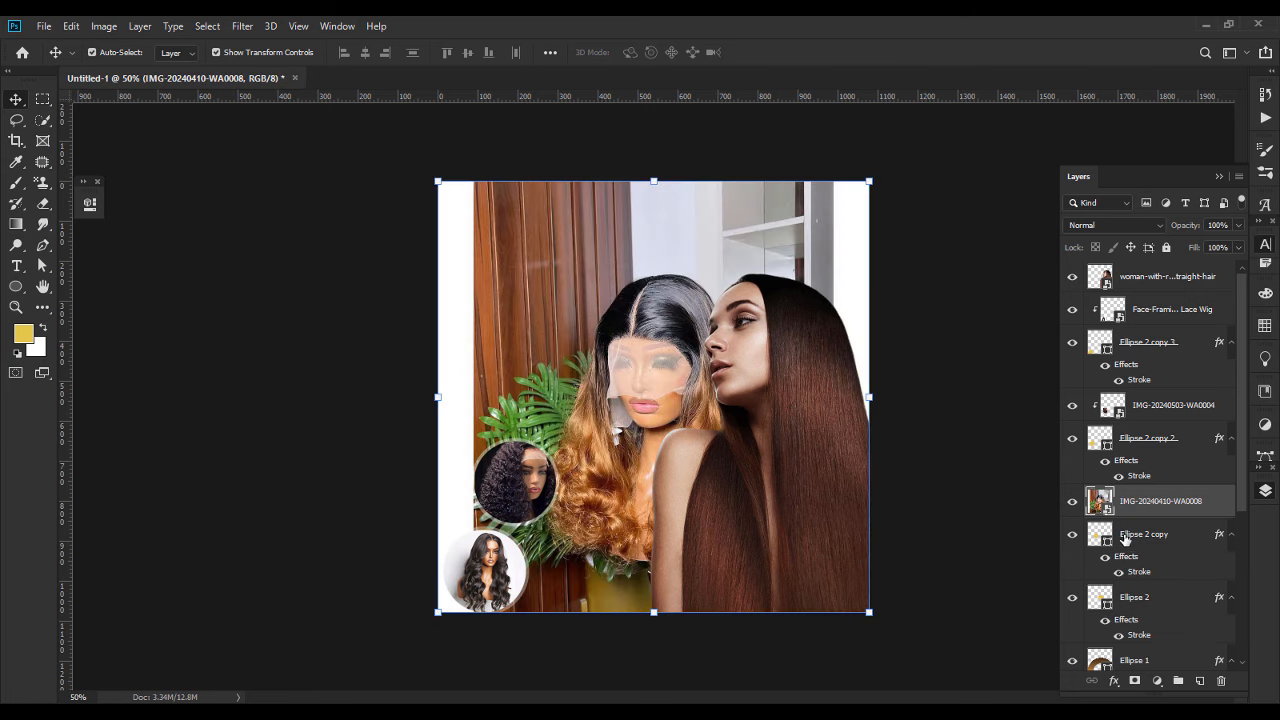
{"action": "right_click", "coordinate": [1153, 505]}
{"action": "left_click", "coordinate": [1037, 375]}
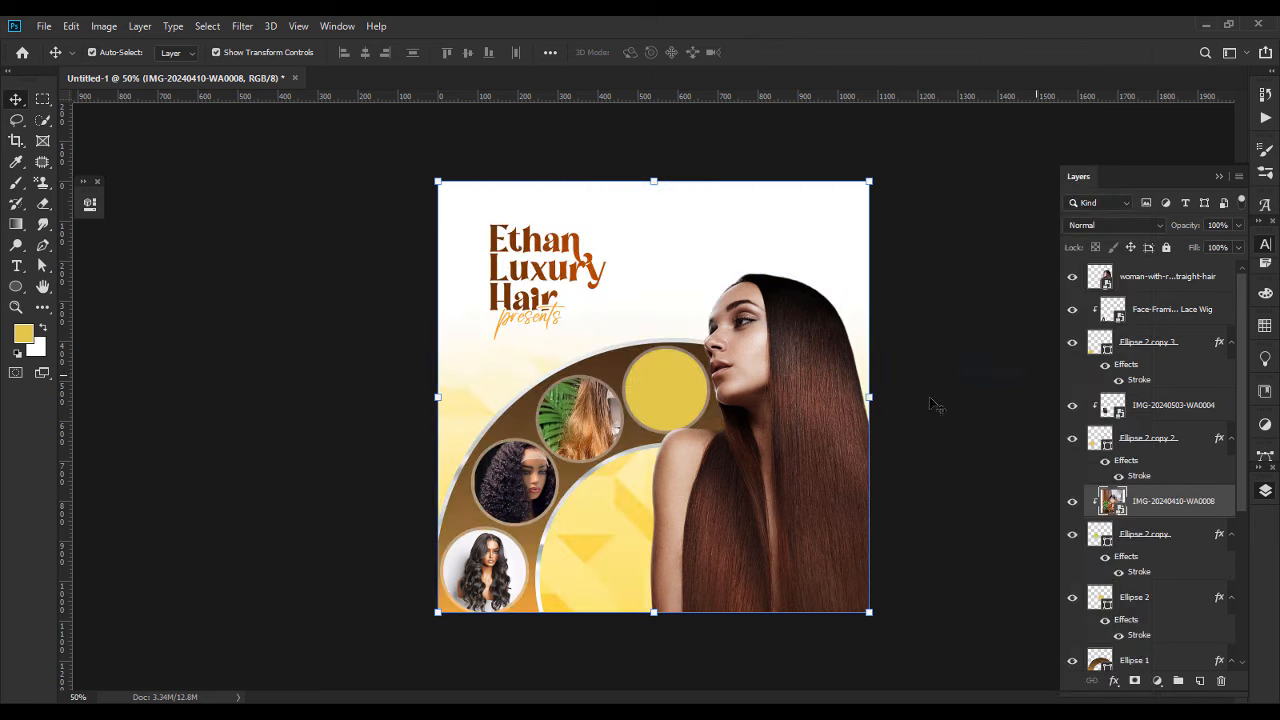
Scale down the clipped brown wavy wig image, position it to fill the second circle from the top and apply the transform.
{"action": "left_click_drag", "start_coordinate": [868, 398], "coordinate": [706, 398]}
{"action": "left_click_drag", "start_coordinate": [625, 420], "coordinate": [550, 436]}
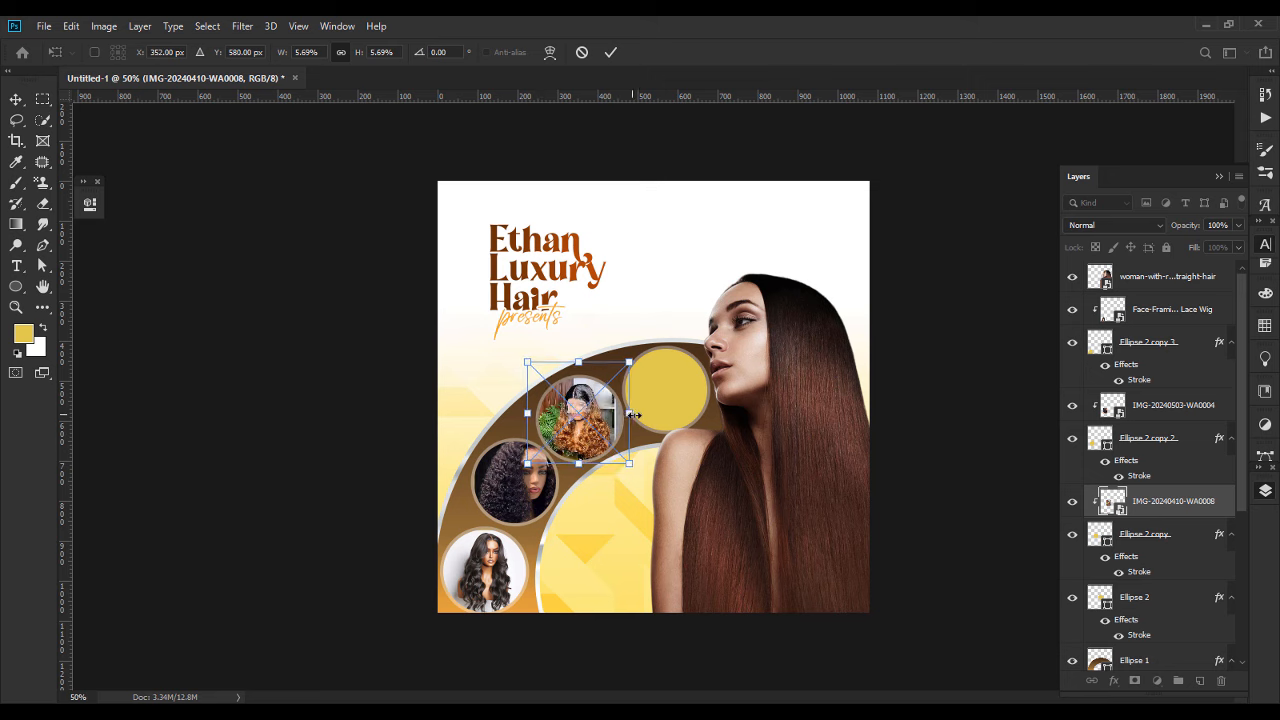
{"action": "left_click_drag", "start_coordinate": [631, 414], "coordinate": [635, 414]}
{"action": "key", "text": "Return"}
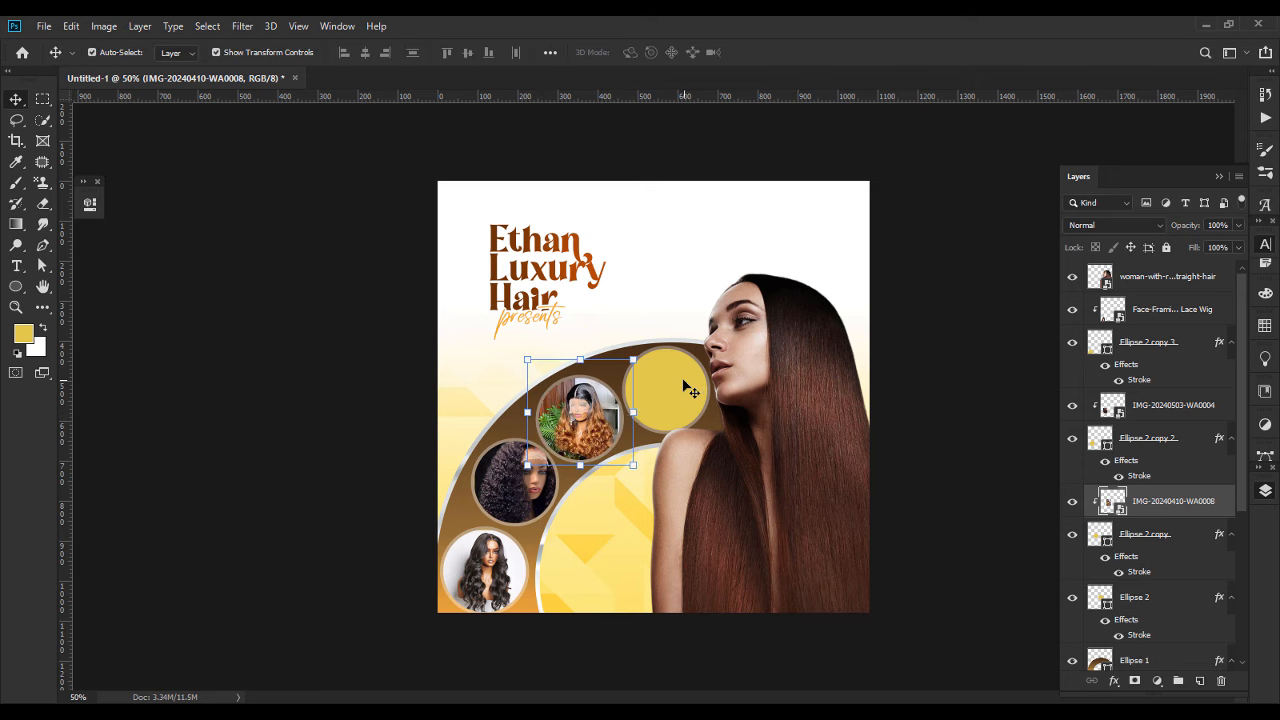
Place vietnamese(JPG).jpg above the topmost circle and create a clipping mask with that circle.
{"action": "left_click", "coordinate": [688, 388]}
{"action": "key", "text": "alt+Tab"}
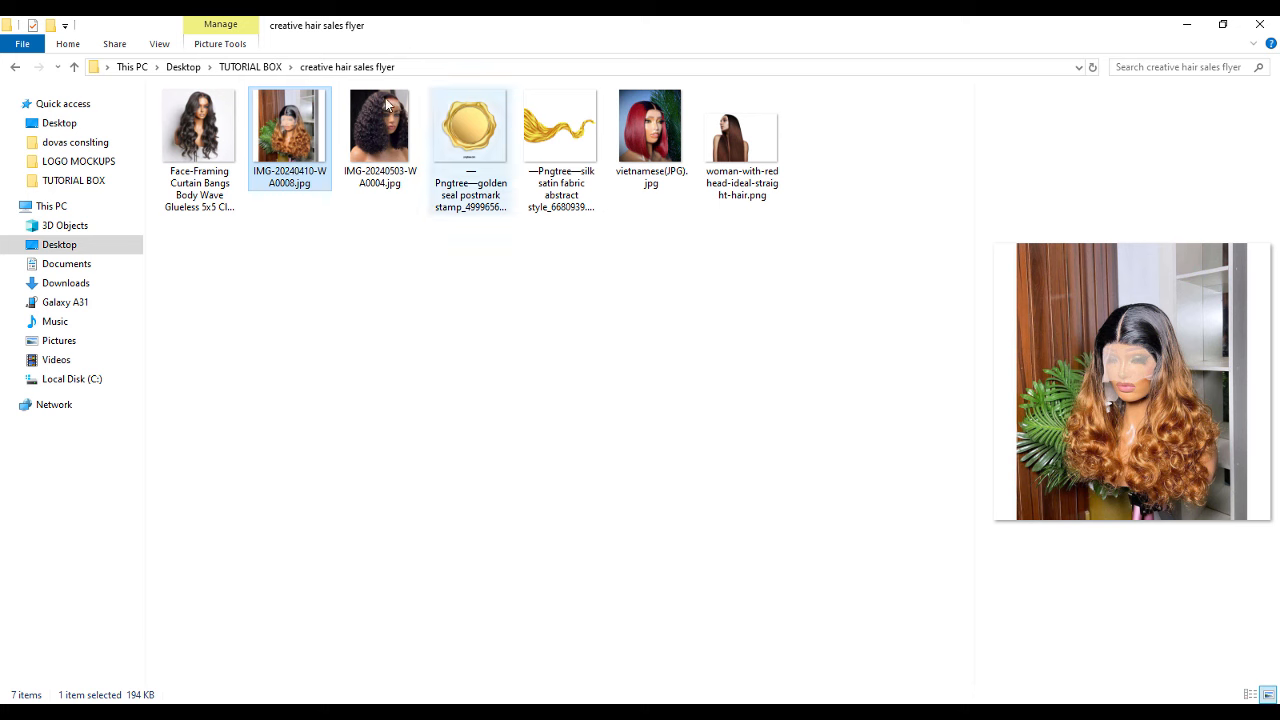
{"action": "left_click_drag", "start_coordinate": [650, 140], "coordinate": [682, 408]}
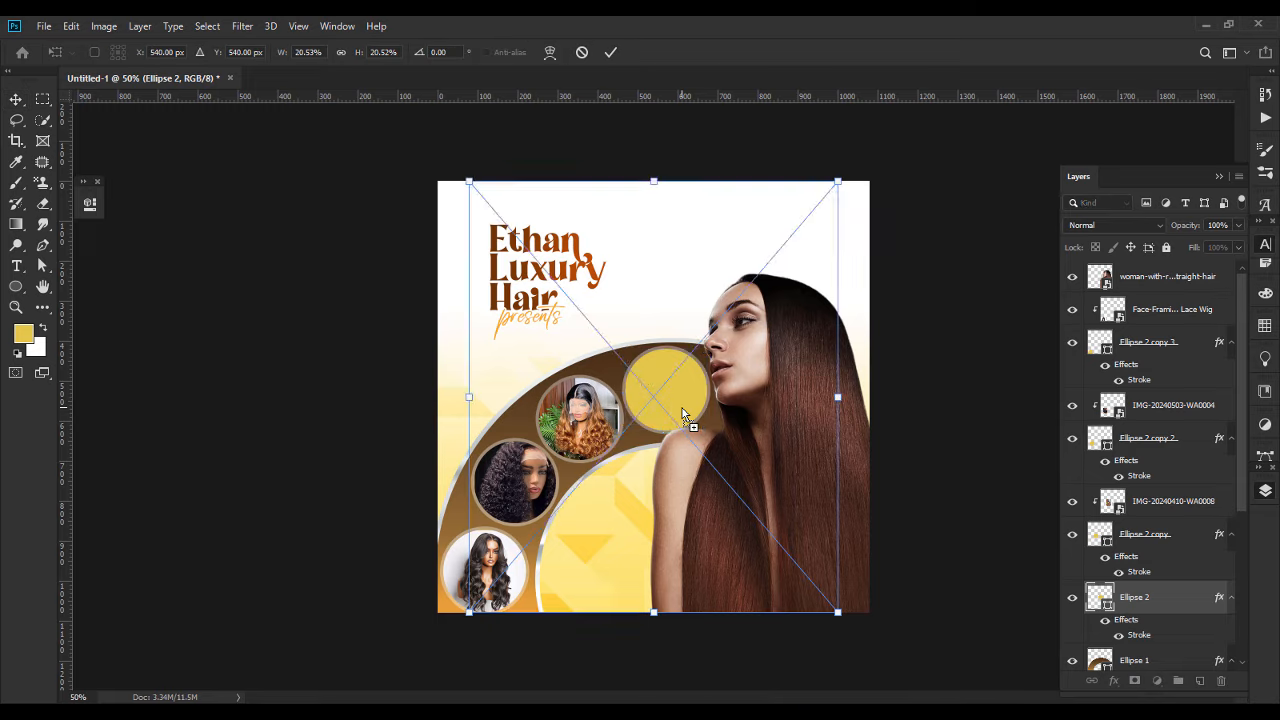
{"action": "key", "text": "Return"}
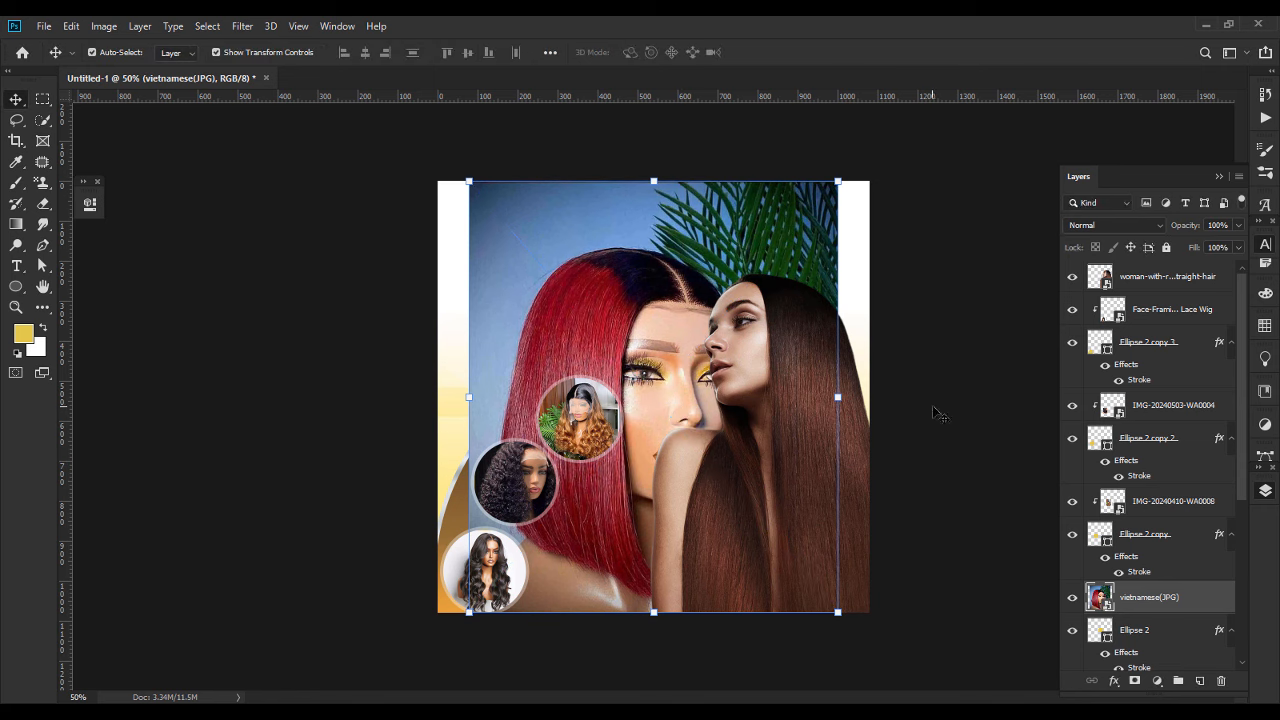
{"action": "right_click", "coordinate": [1143, 594]}
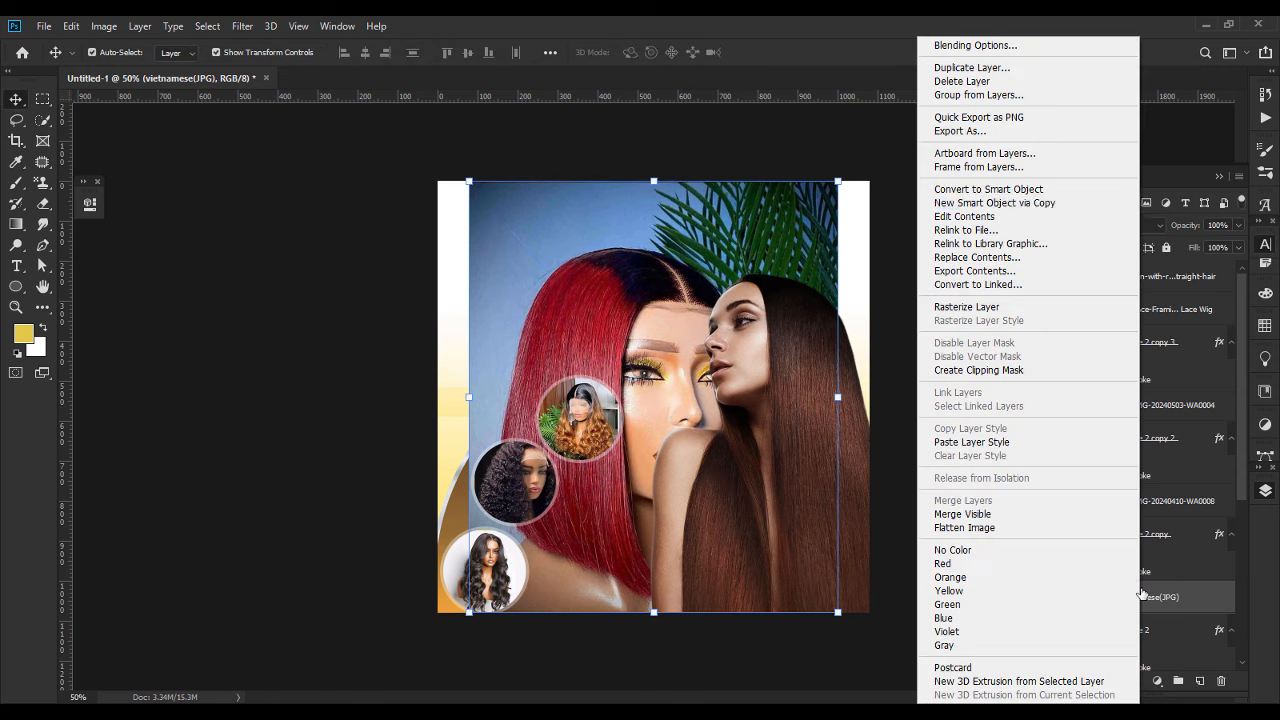
{"action": "left_click", "coordinate": [1007, 374]}
Scale the clipped red wig image to about 4.9%, fit it within the topmost circle and apply the transform.
{"action": "key", "text": "ctrl+t"}
{"action": "left_click_drag", "start_coordinate": [838, 396], "coordinate": [700, 370]}
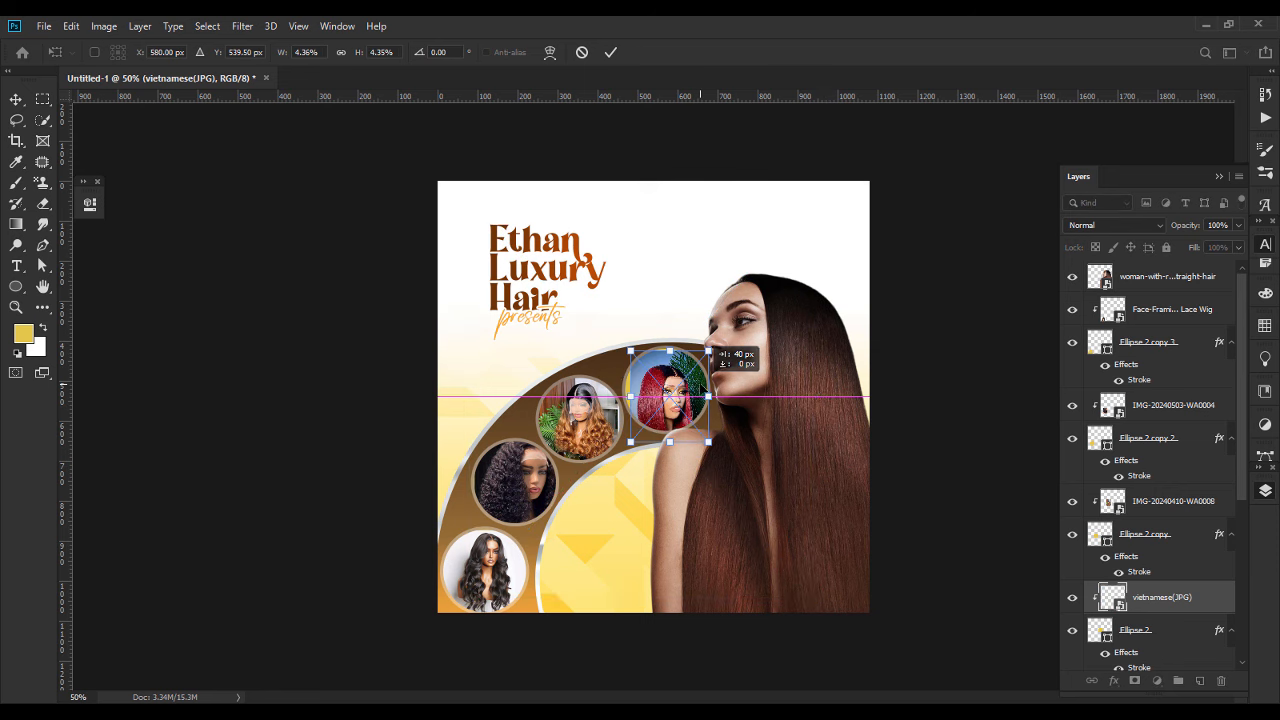
{"action": "left_click_drag", "start_coordinate": [630, 396], "coordinate": [665, 391]}
{"action": "key", "text": "Return"}
Flip the red wig image horizontally inside its circle and apply the transform.
{"action": "key", "text": "ctrl+t"}
{"action": "right_click", "coordinate": [664, 389]}
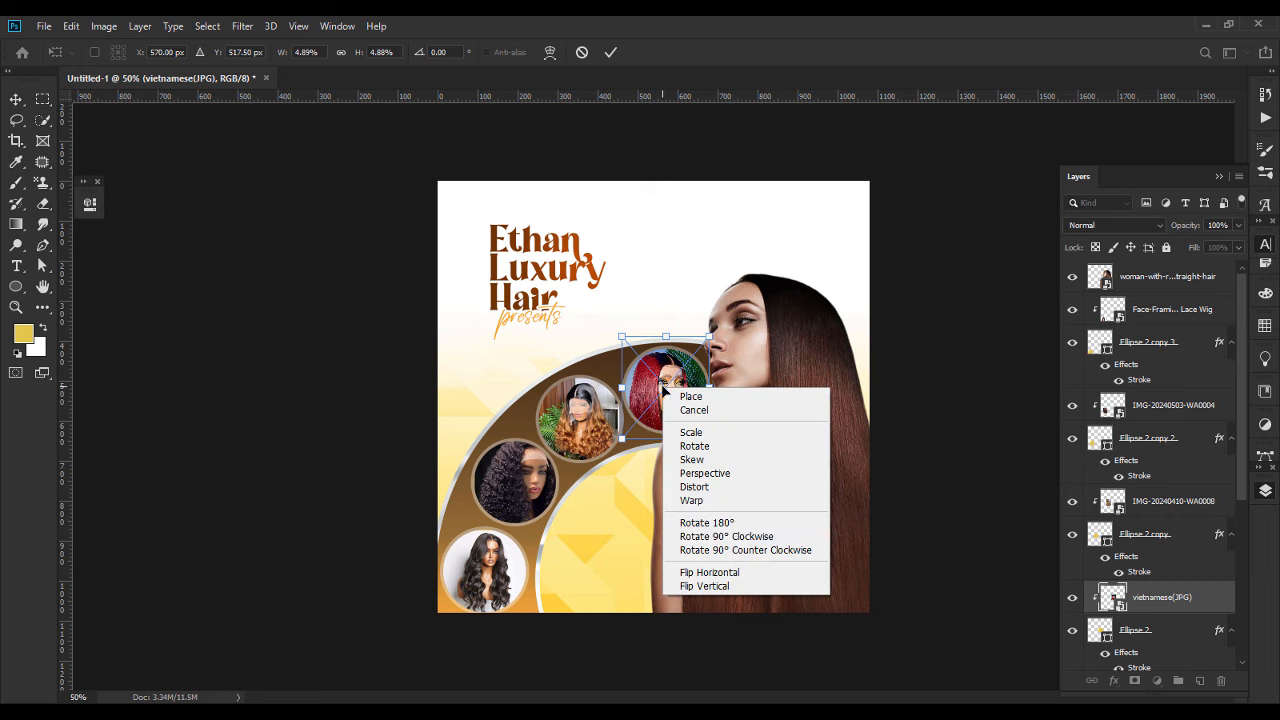
{"action": "left_click", "coordinate": [740, 573]}
{"action": "key", "text": "Return"}
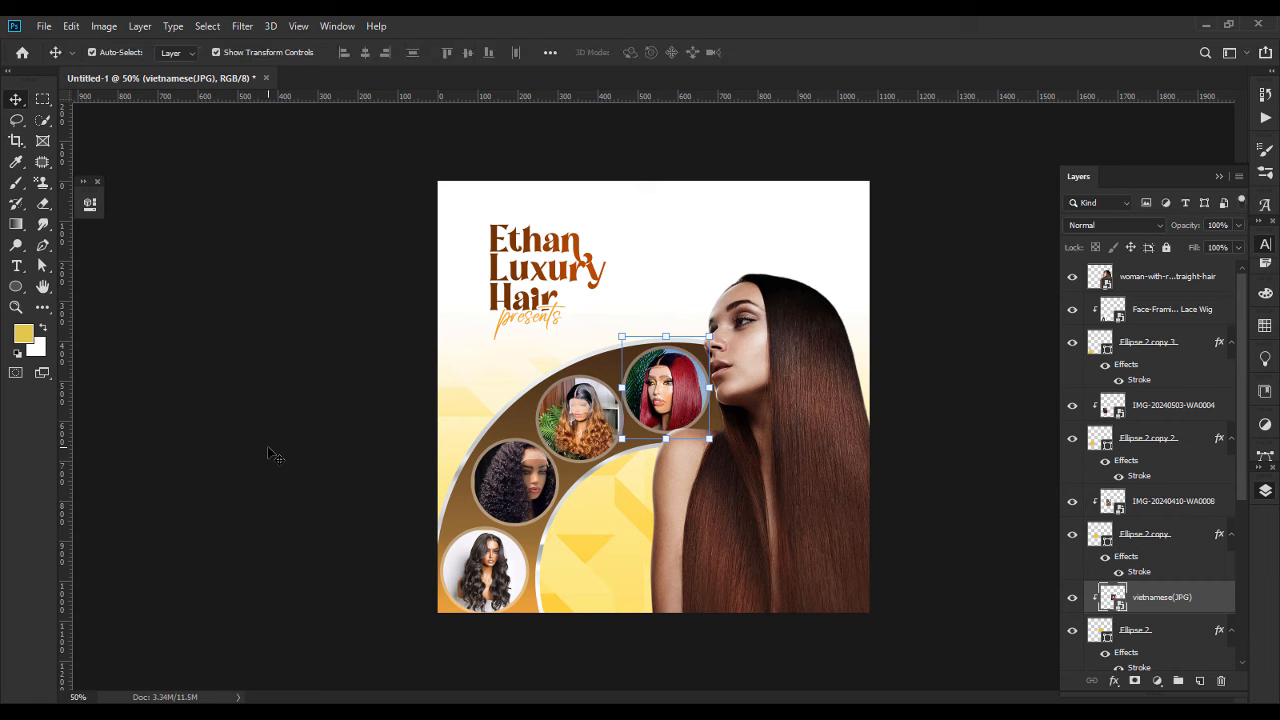
{"action": "left_click", "coordinate": [268, 455]}
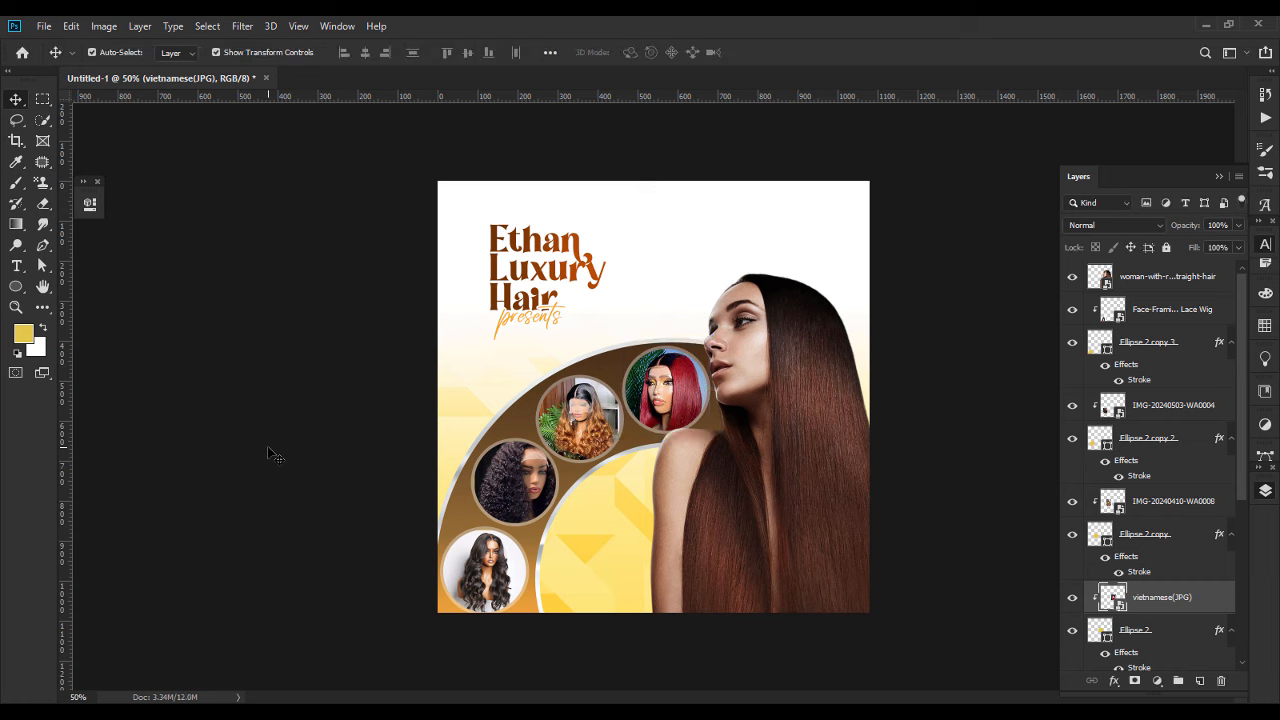
Nudge the two middle circles together with their clipped wig photos to even out their spacing along the ring.
{"action": "left_click", "coordinate": [521, 488]}
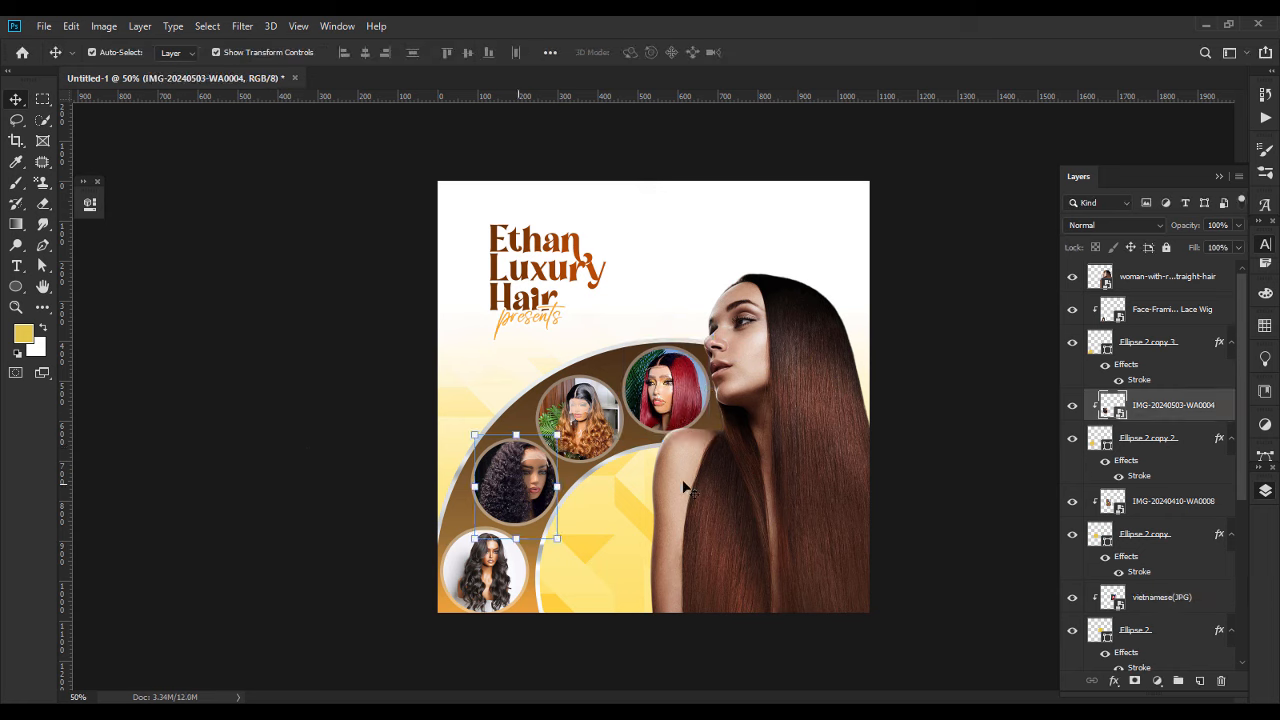
{"action": "left_click", "coordinate": [1161, 452], "text": "shift"}
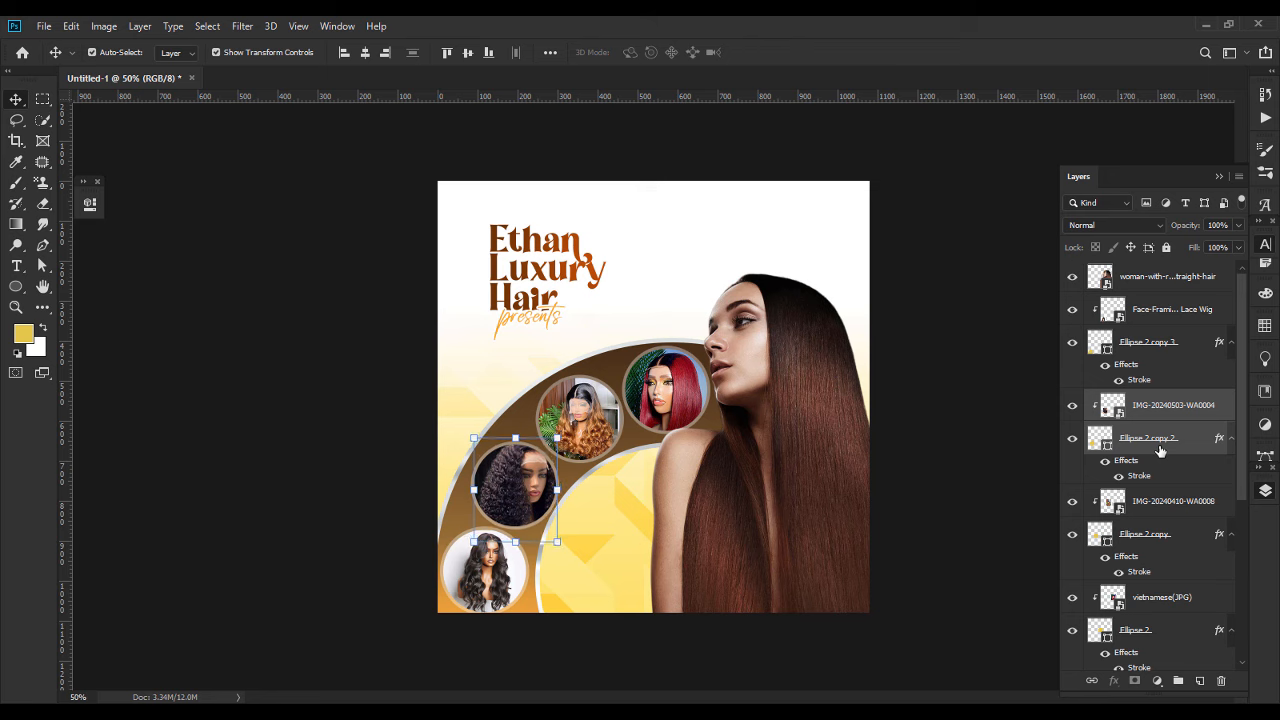
{"action": "left_click", "coordinate": [1152, 343]}
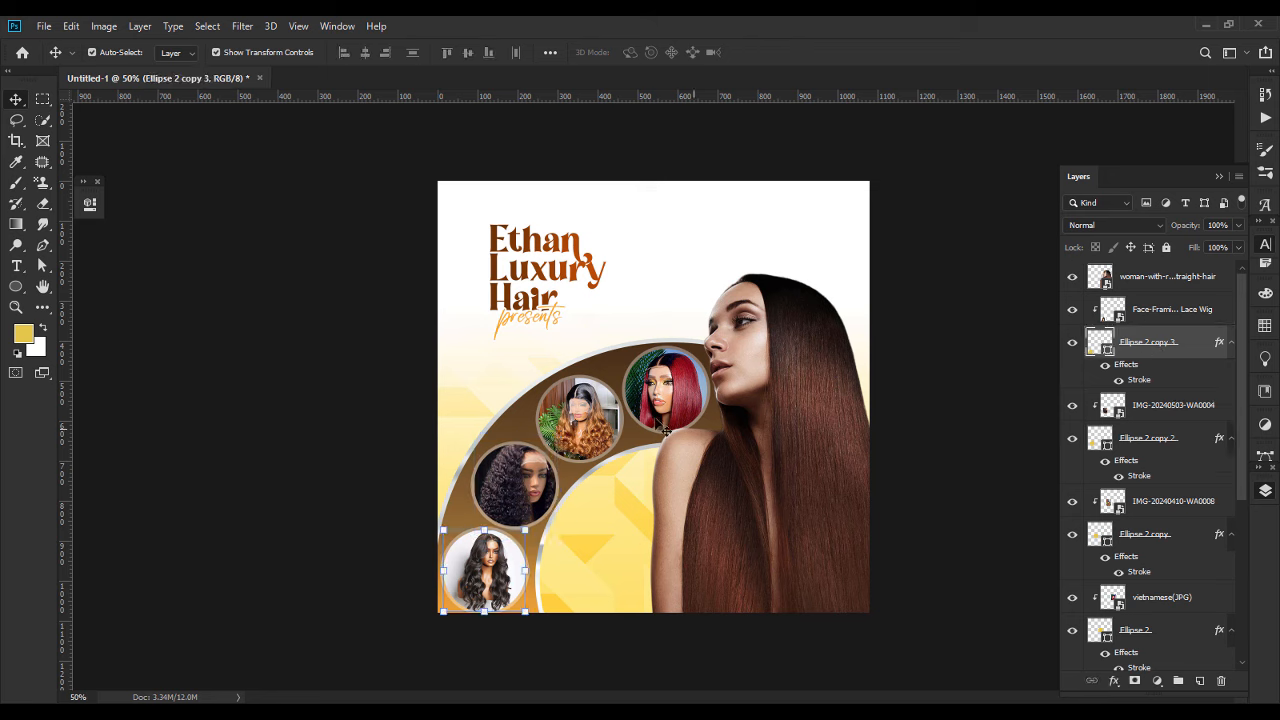
{"action": "left_click", "coordinate": [1160, 500]}
{"action": "left_click", "coordinate": [1172, 541], "text": "shift"}
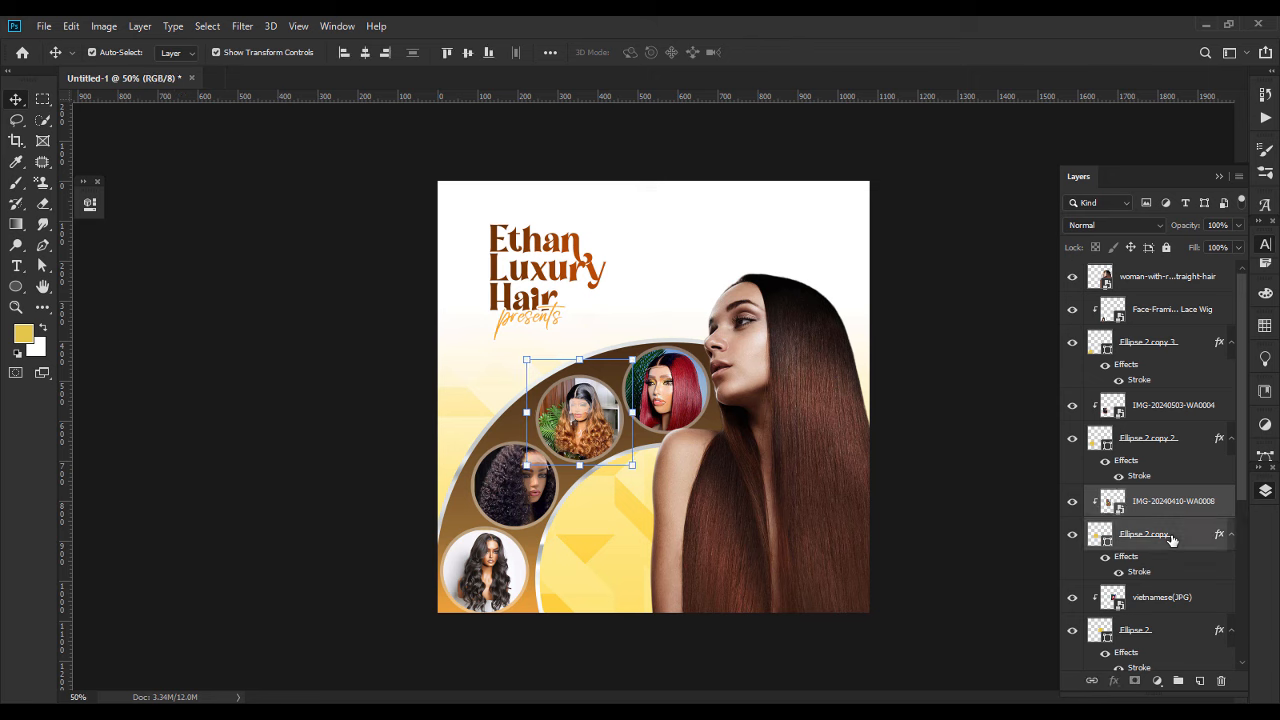
Apply a Camera Raw Filter with Black & White treatment to the woman's image.
{"action": "left_click", "coordinate": [826, 360]}
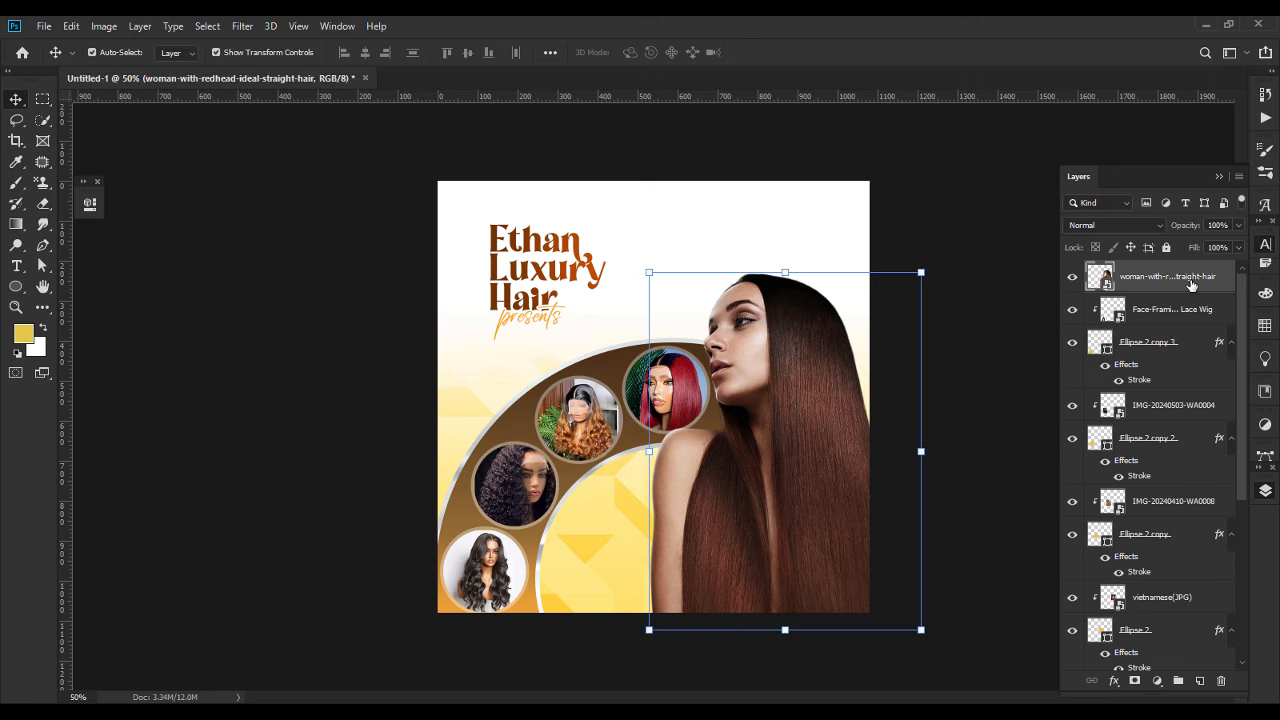
{"action": "left_click", "coordinate": [245, 27]}
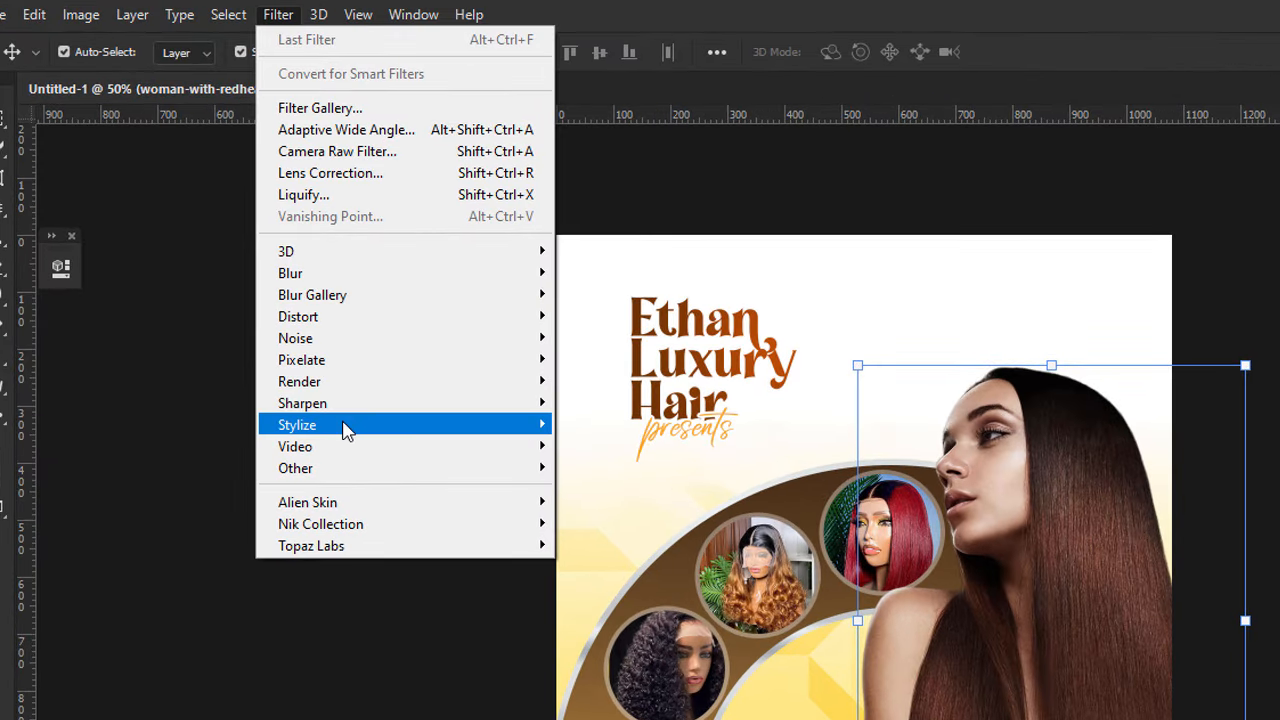
{"action": "left_click", "coordinate": [368, 160]}
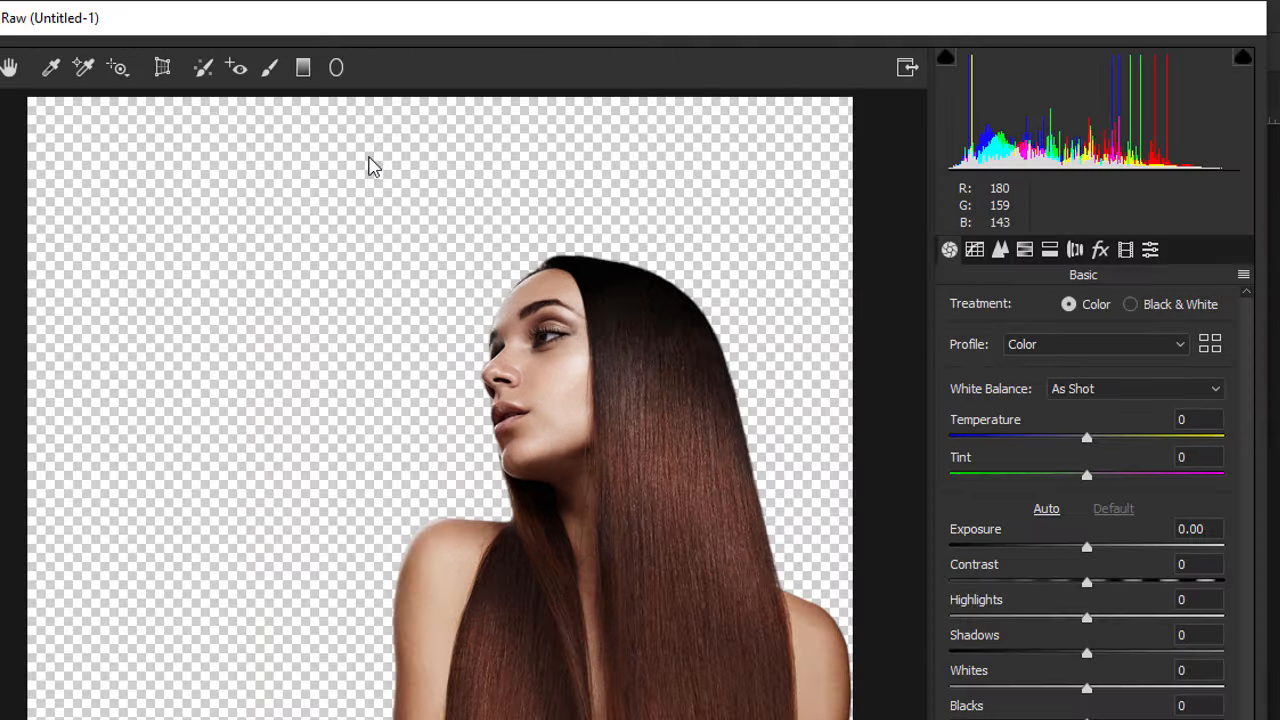
{"action": "left_click", "coordinate": [1148, 311]}
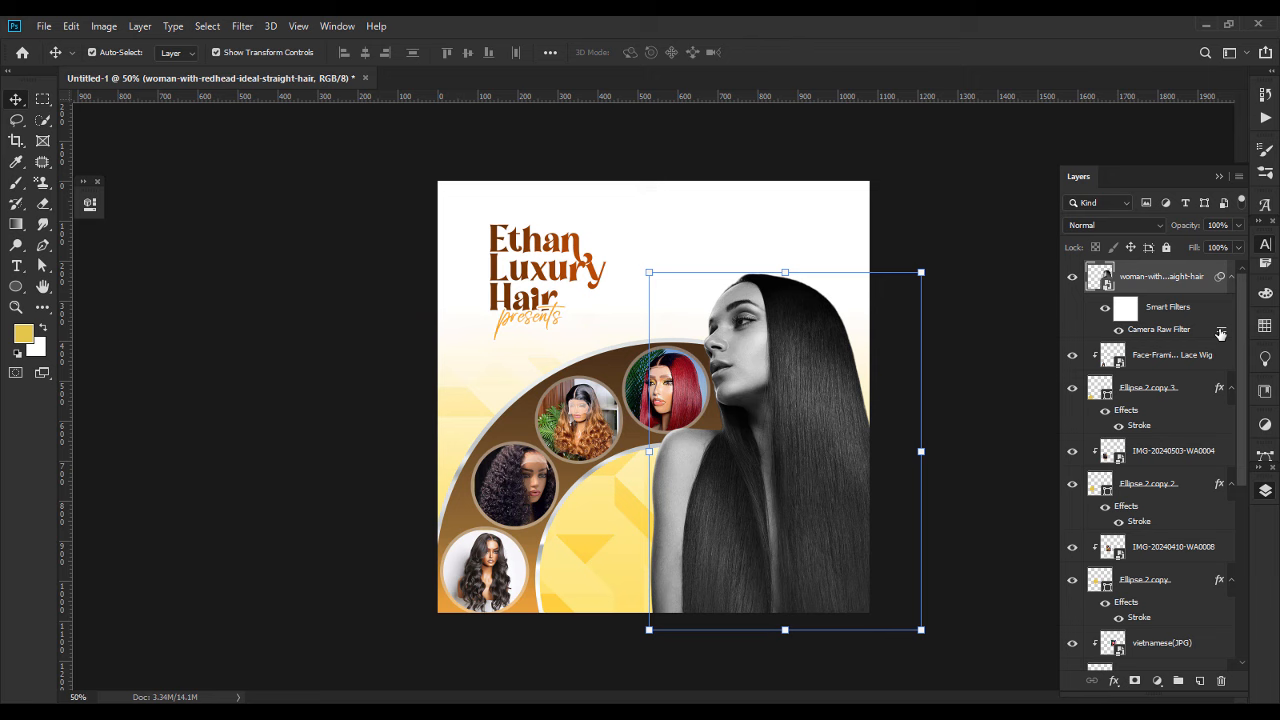
Set the woman's Camera Raw smart filter to Overlay blending at 54% opacity and compare the image with and without it.
{"action": "double_click", "coordinate": [1221, 331]}
{"action": "left_click", "coordinate": [265, 245]}
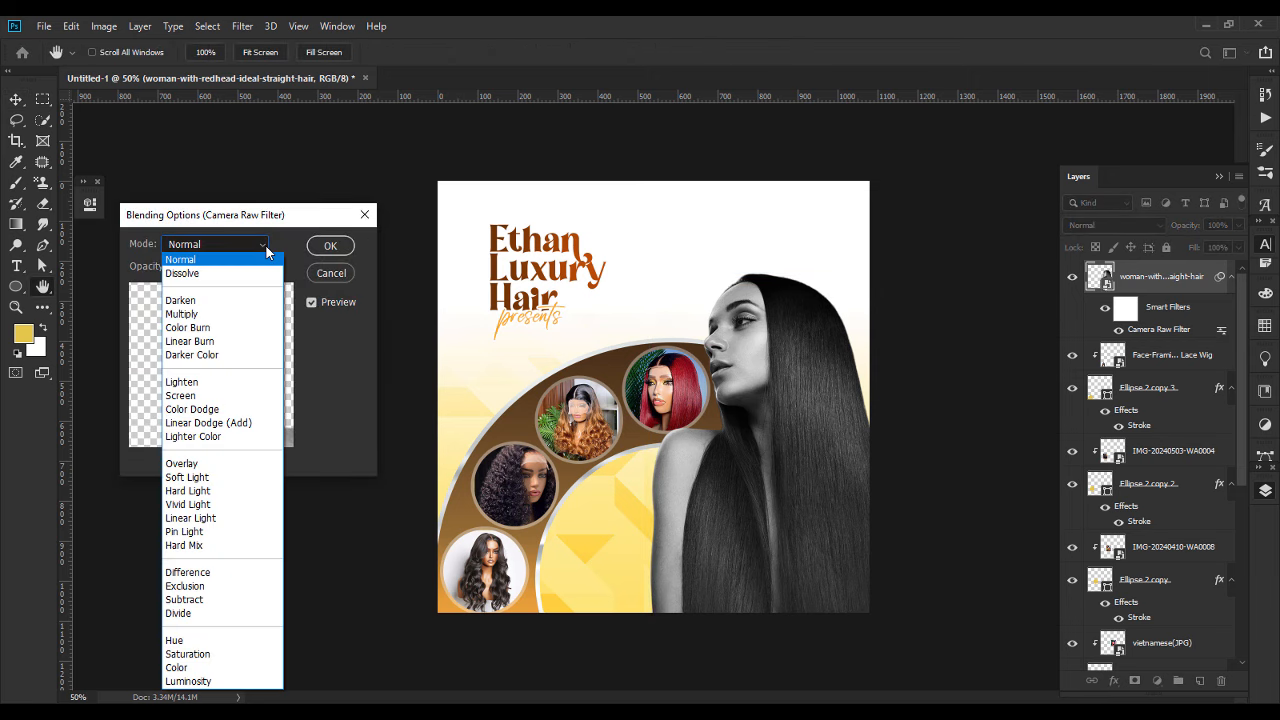
{"action": "left_click", "coordinate": [199, 464]}
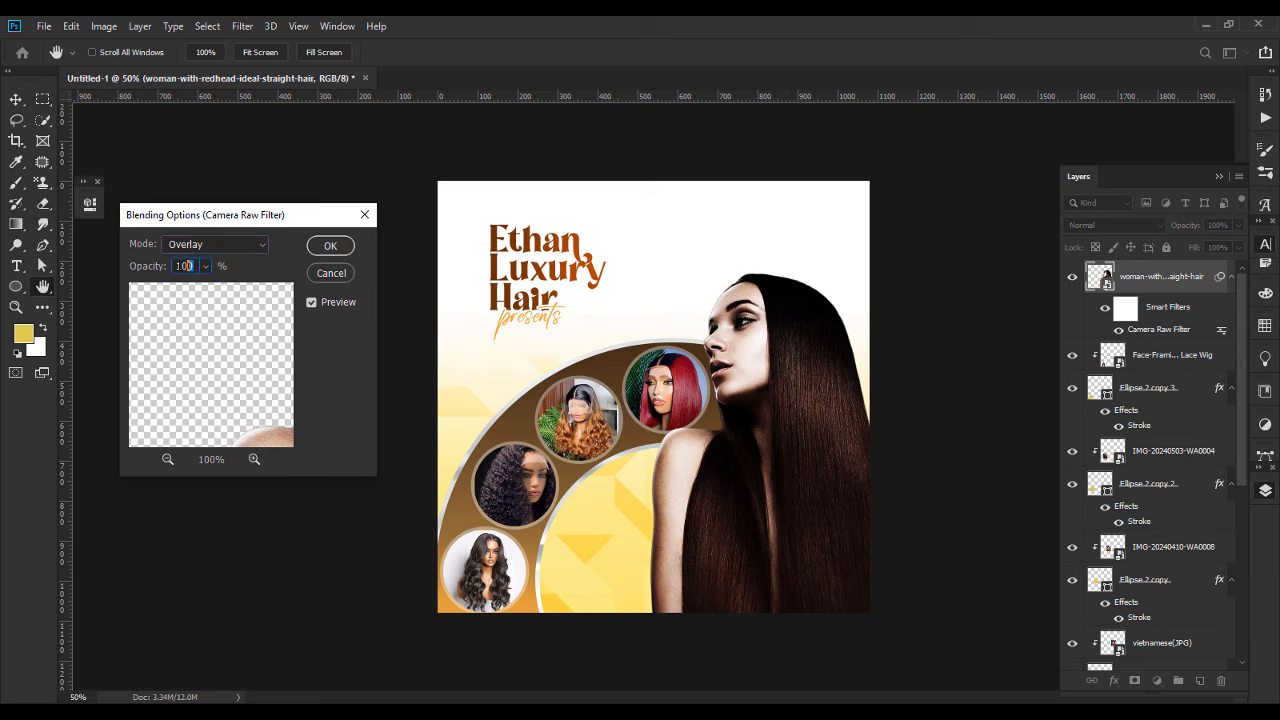
{"action": "type", "text": "54"}
{"action": "left_click", "coordinate": [329, 245]}
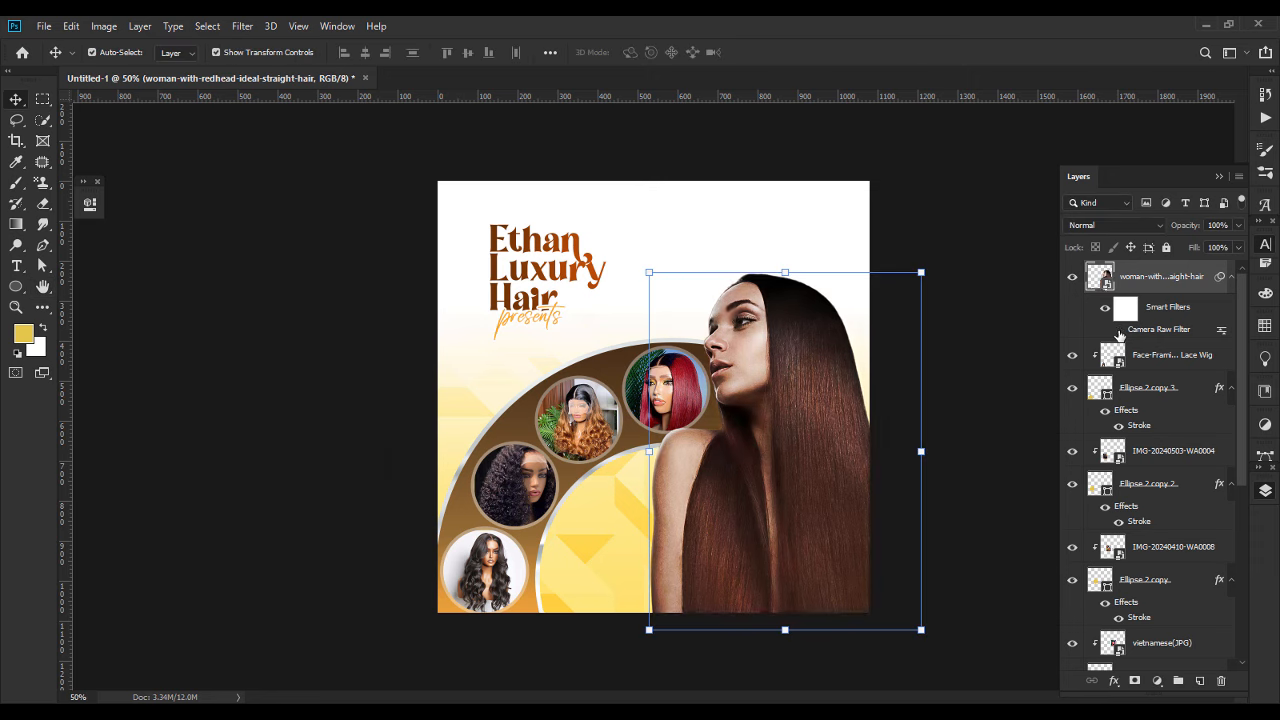
{"action": "left_click", "coordinate": [1118, 332]}
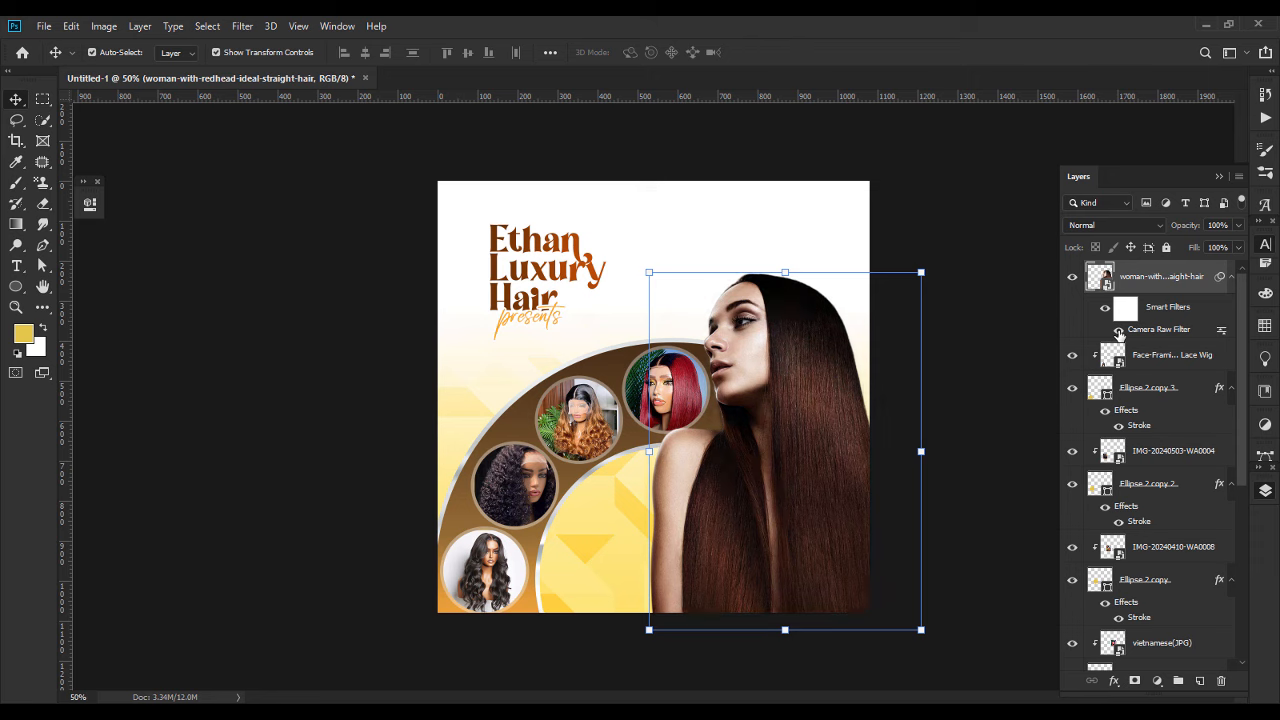
{"action": "left_click", "coordinate": [984, 375]}
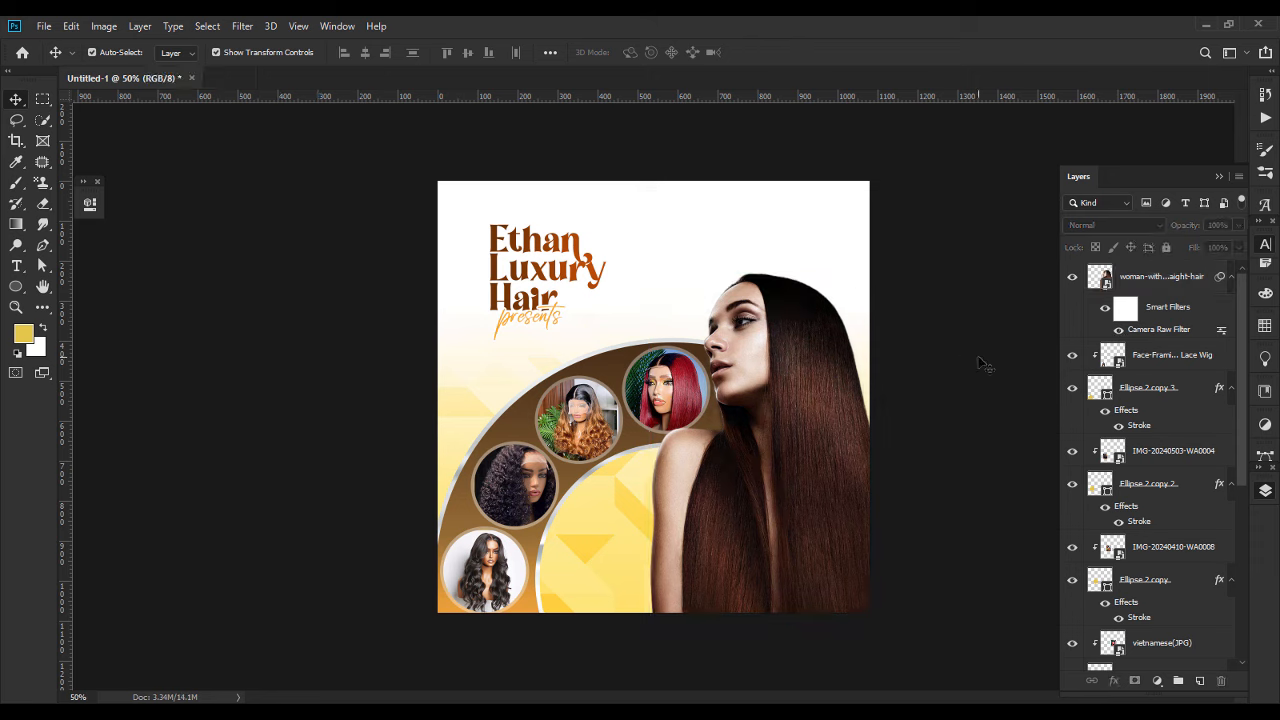
Group all the wig photo layers with their circle frames and the large ring.
{"action": "left_click", "coordinate": [1180, 288]}
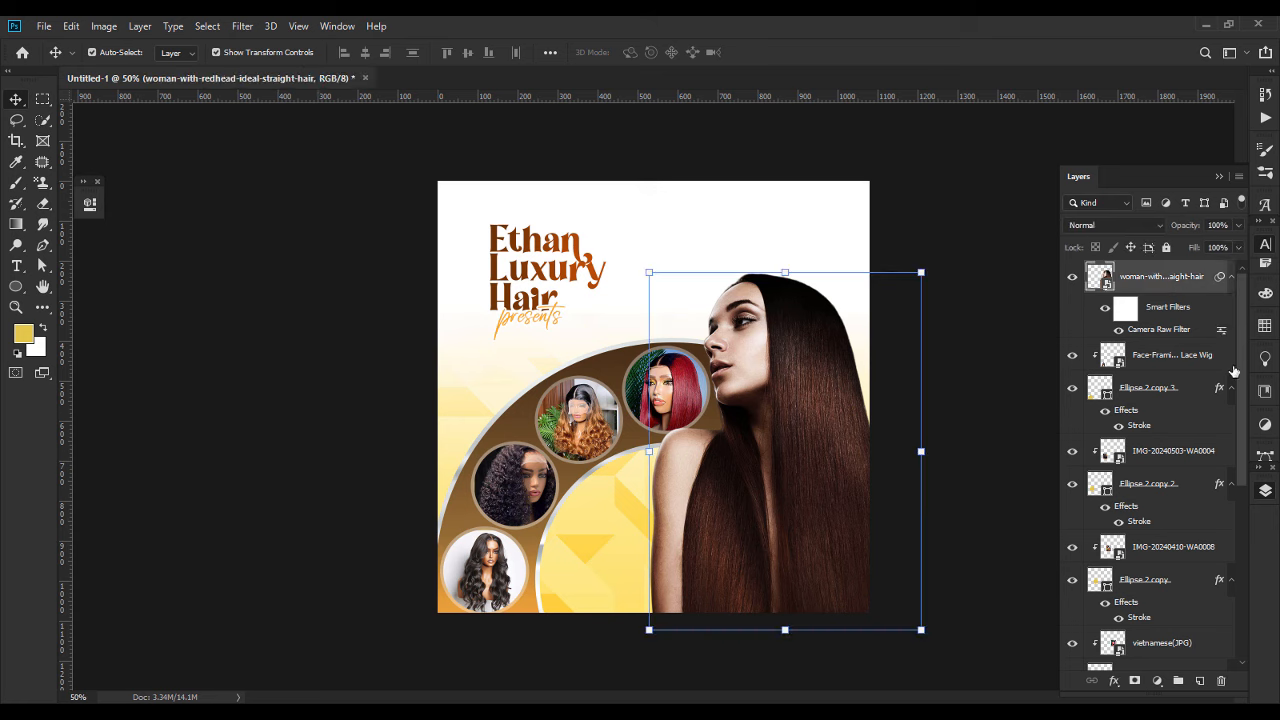
{"action": "left_click", "coordinate": [1182, 369]}
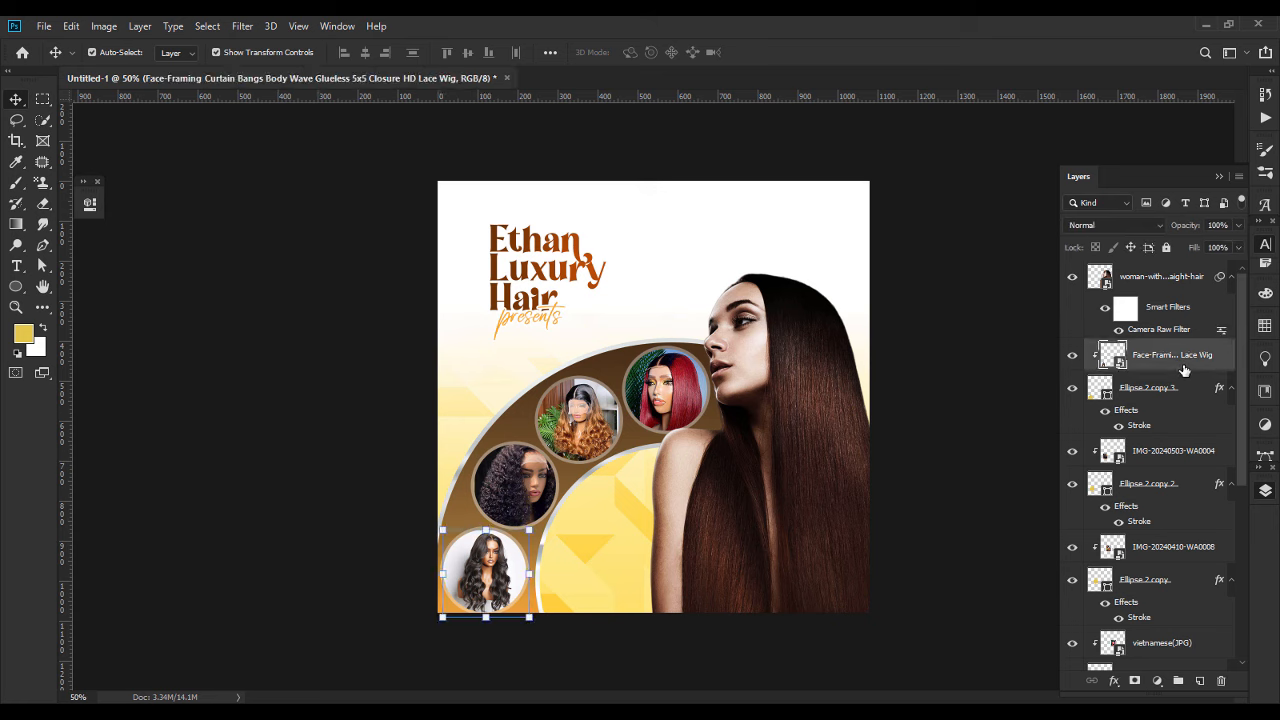
{"action": "left_click_drag", "start_coordinate": [1243, 378], "coordinate": [1249, 453]}
{"action": "left_click", "coordinate": [1156, 607], "text": "shift"}
{"action": "key", "text": "ctrl+g"}
{"action": "left_click", "coordinate": [988, 476]}
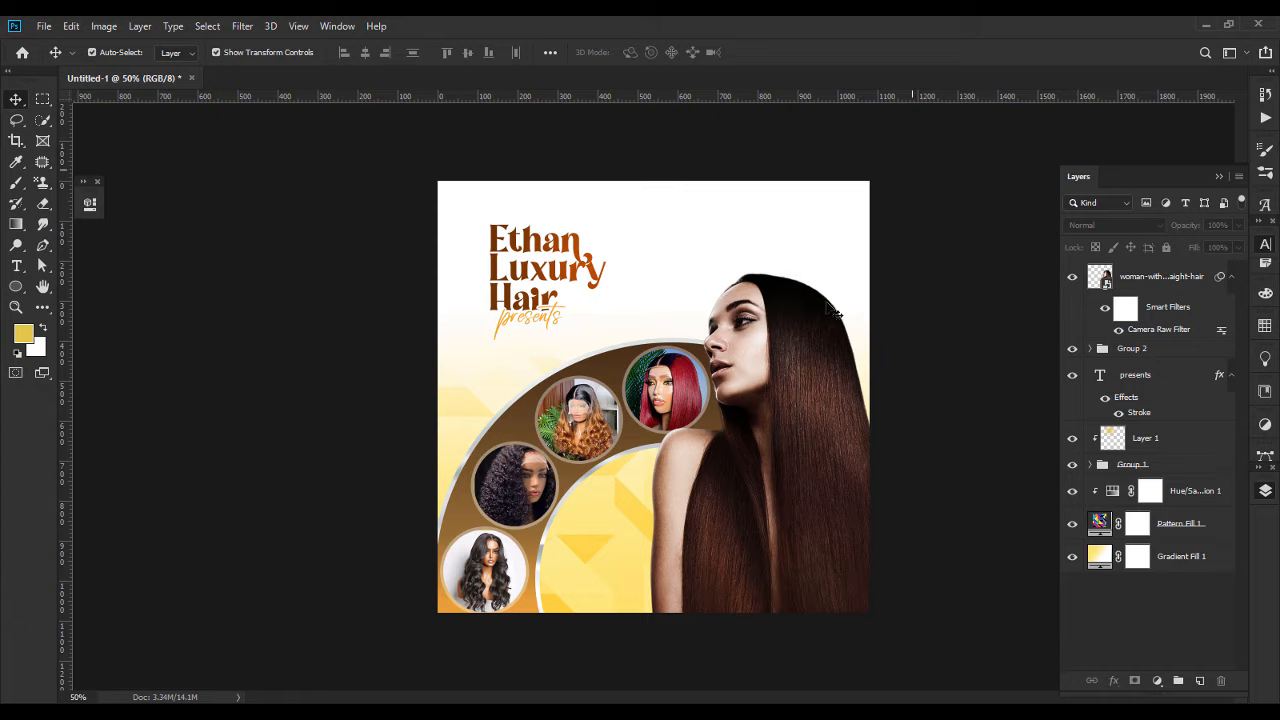
Place the Pngtree silk satin fabric image above the woman's layer and flip it horizontally.
{"action": "key", "text": "alt+Tab"}
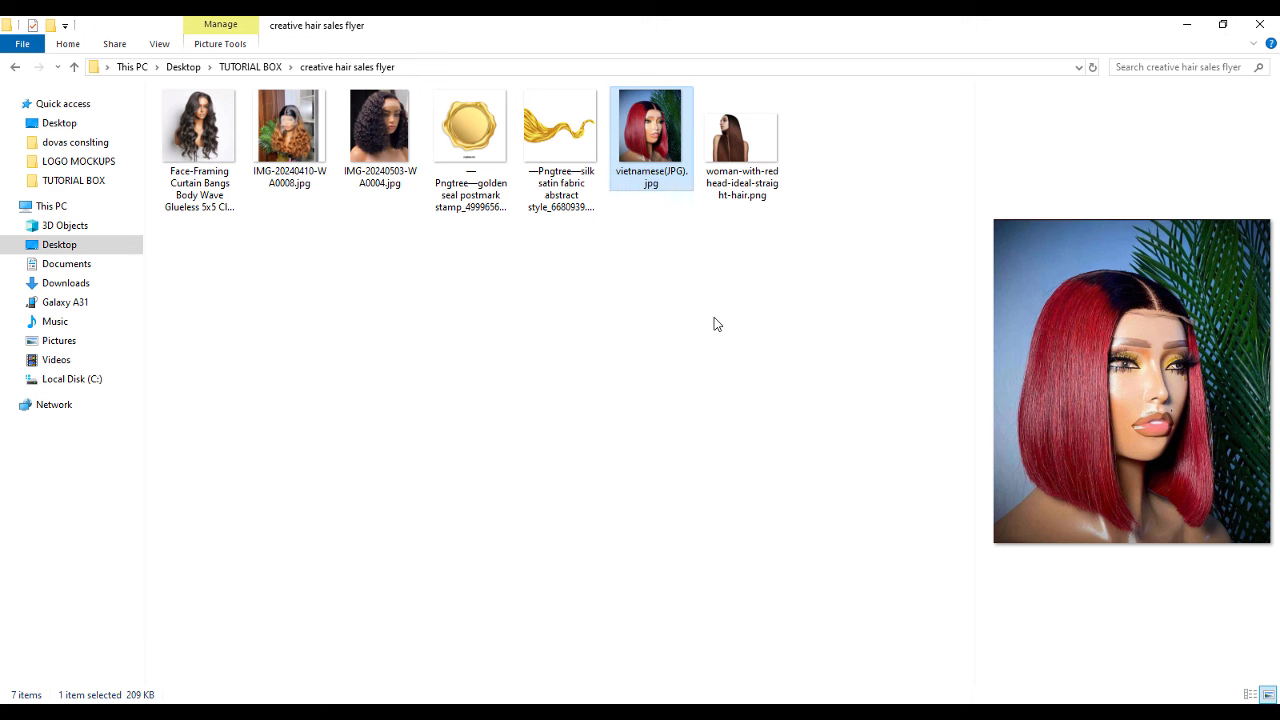
{"action": "left_click_drag", "start_coordinate": [550, 132], "coordinate": [726, 578]}
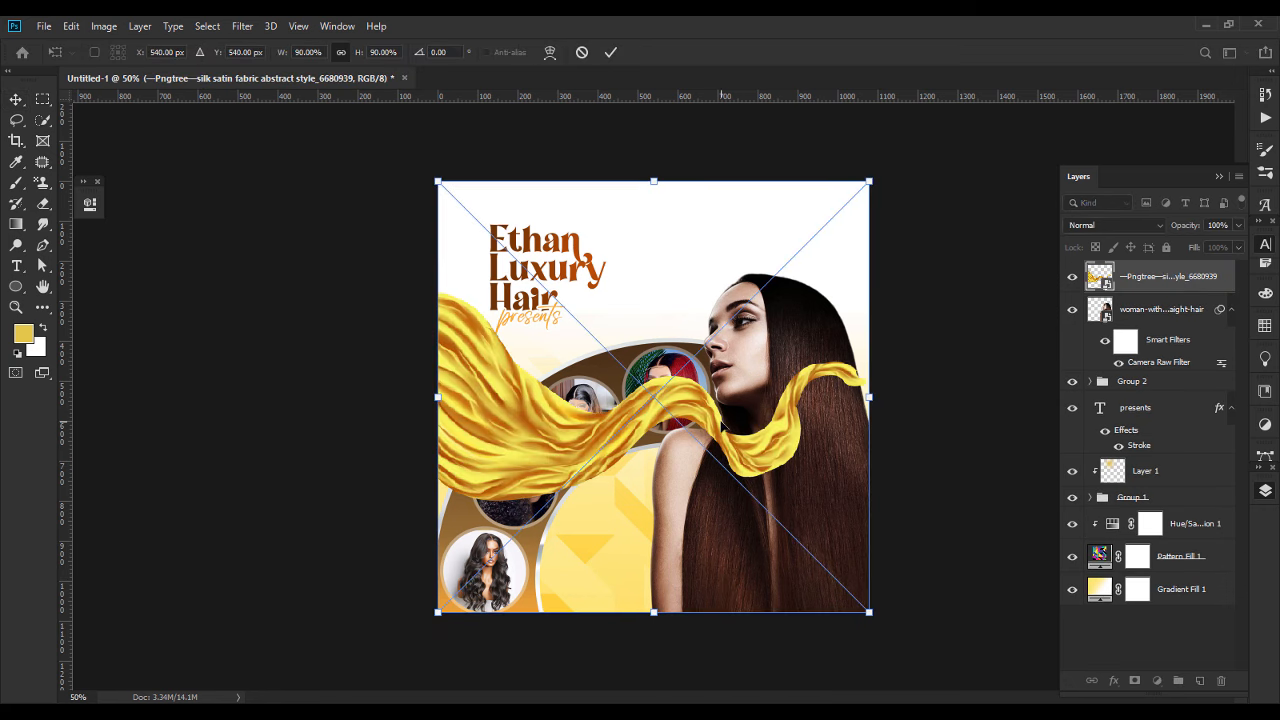
{"action": "right_click", "coordinate": [722, 424]}
{"action": "left_click", "coordinate": [777, 608]}
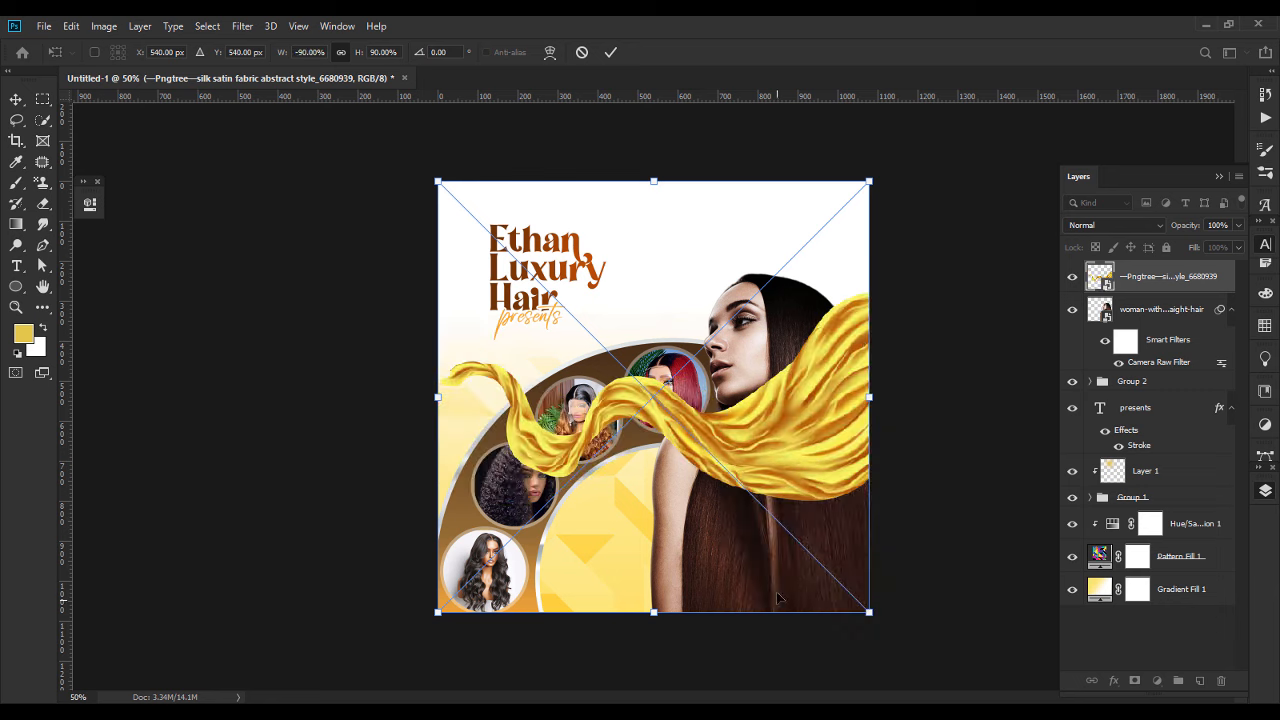
Scale the silk fabric to about 72%, rotate it about 11° and place it across the flyer's lower right.
{"action": "left_click_drag", "start_coordinate": [448, 192], "coordinate": [587, 330]}
{"action": "left_click_drag", "start_coordinate": [703, 484], "coordinate": [693, 556]}
{"action": "left_click_drag", "start_coordinate": [879, 540], "coordinate": [858, 590]}
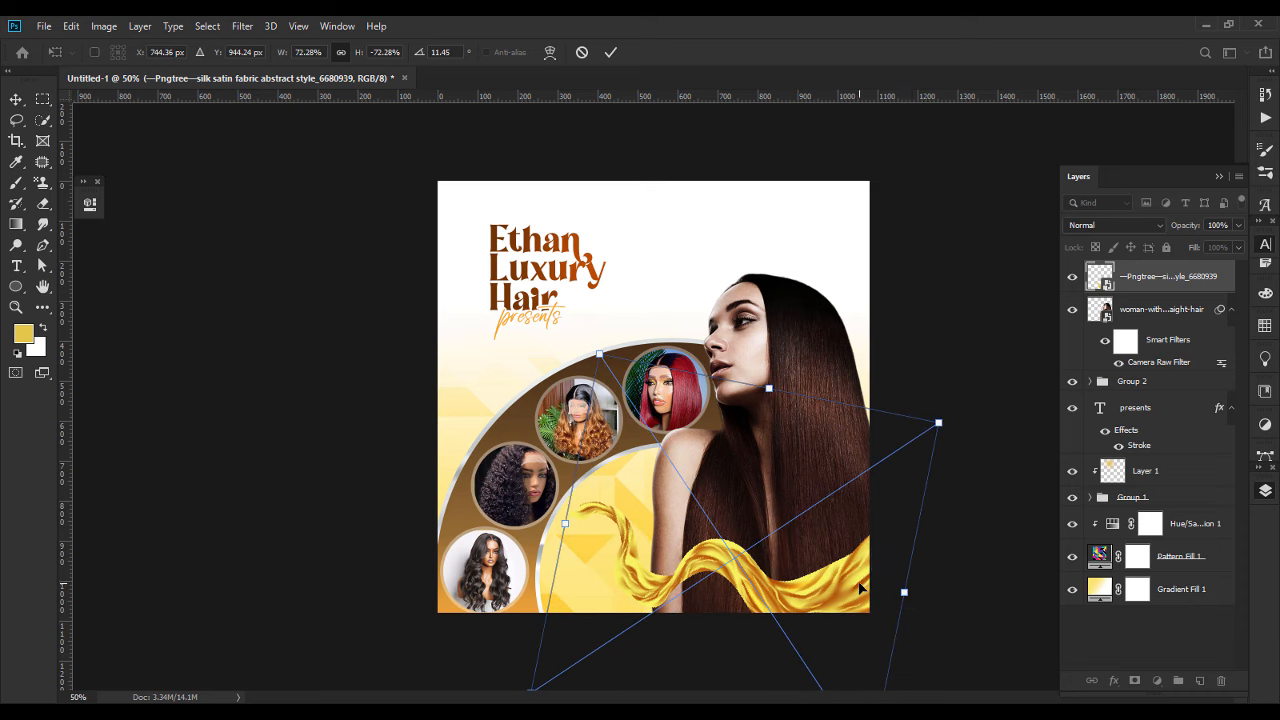
{"action": "key", "text": "Return"}
Enlarge the silk fabric to about 86% with about 9° rotation and reposition it over the woman's lower edge.
{"action": "left_click_drag", "start_coordinate": [920, 584], "coordinate": [878, 604]}
{"action": "mouse_move", "coordinate": [986, 606]}
{"action": "left_mouse_down"}
{"action": "mouse_move", "coordinate": [988, 587]}
{"action": "mouse_move", "coordinate": [987, 603]}
{"action": "left_mouse_up"}
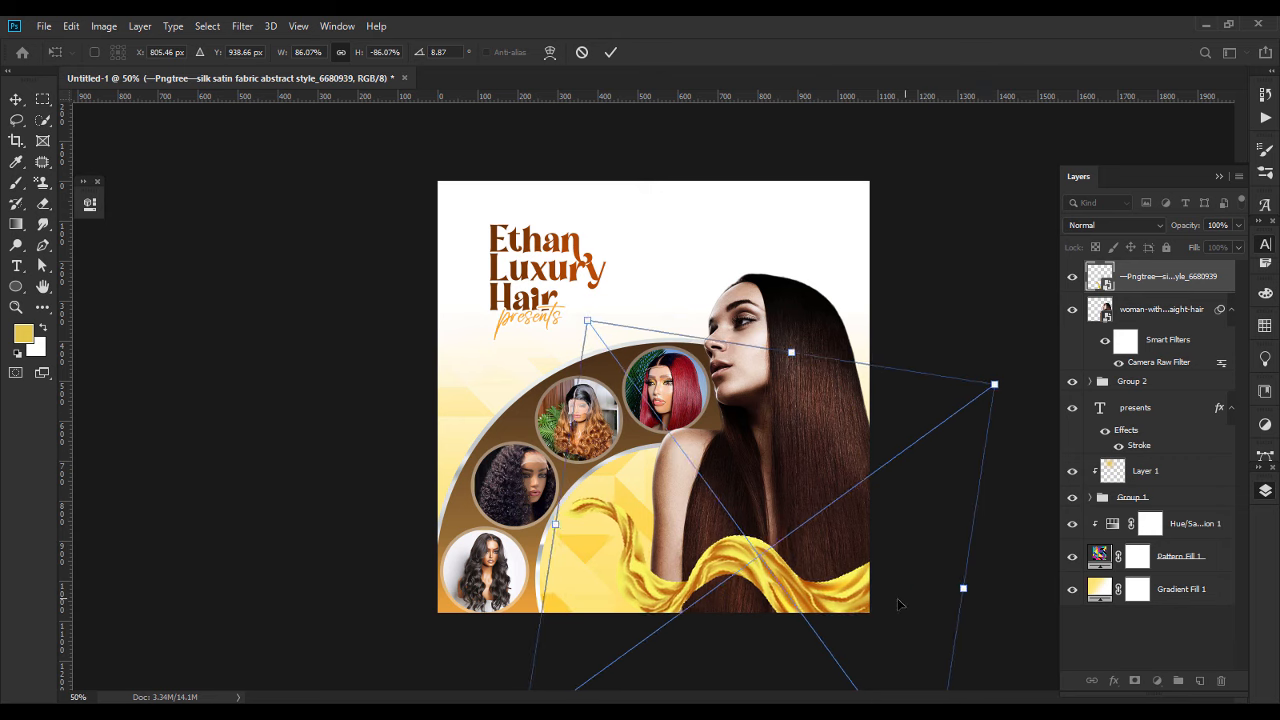
{"action": "key", "text": "Return"}
{"action": "left_click_drag", "start_coordinate": [851, 584], "coordinate": [858, 601]}
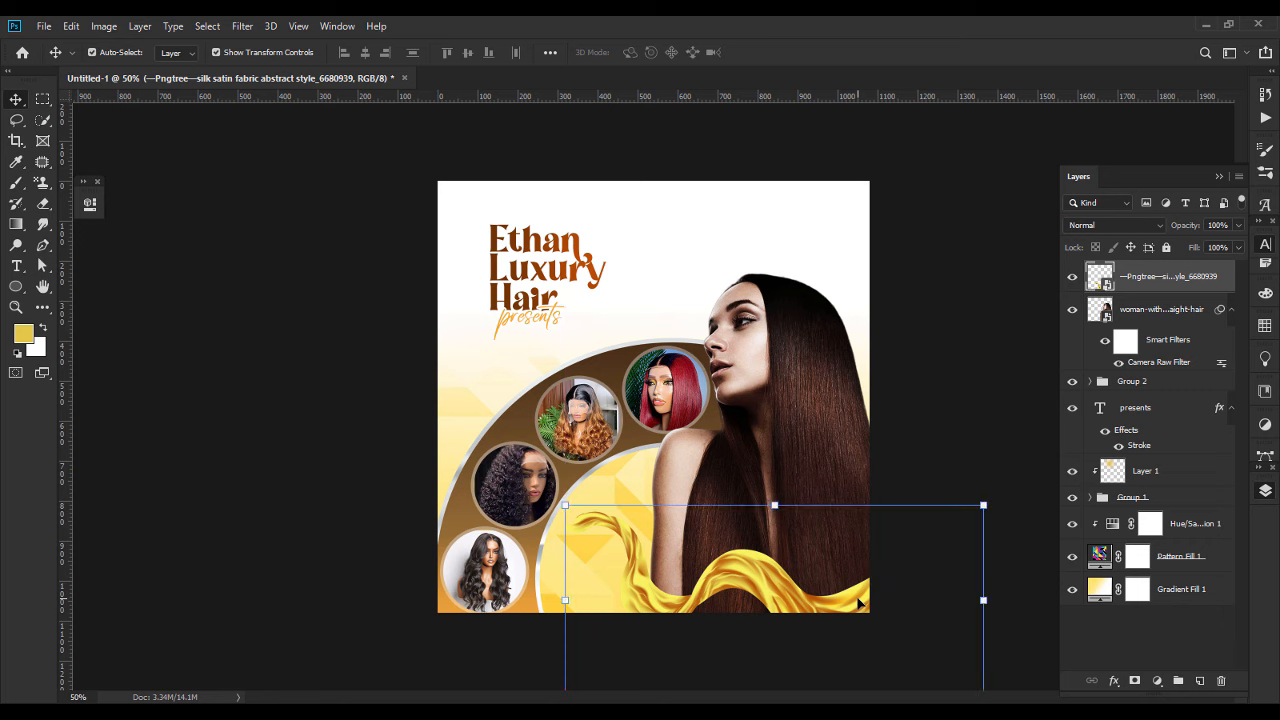
Open the Gaussian Blur filter for the silk fabric layer.
{"action": "left_click", "coordinate": [234, 30]}
{"action": "mouse_move", "coordinate": [265, 207]}
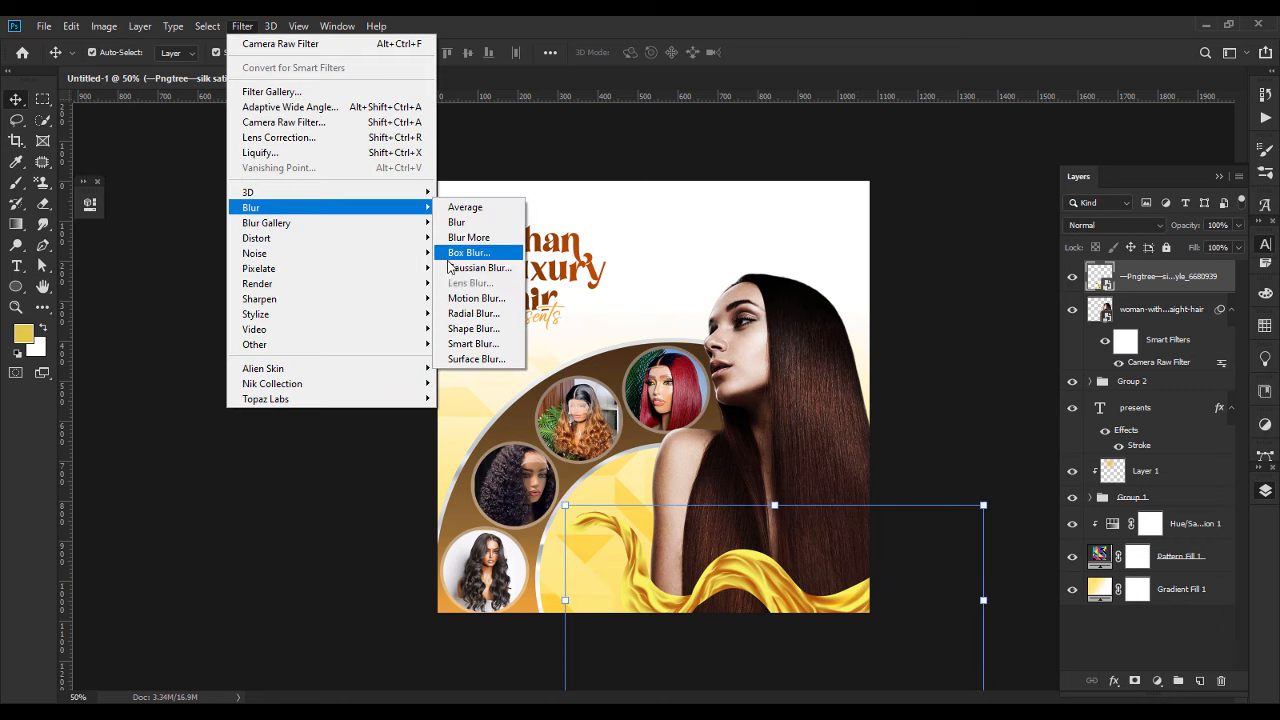
{"action": "left_click", "coordinate": [452, 268]}
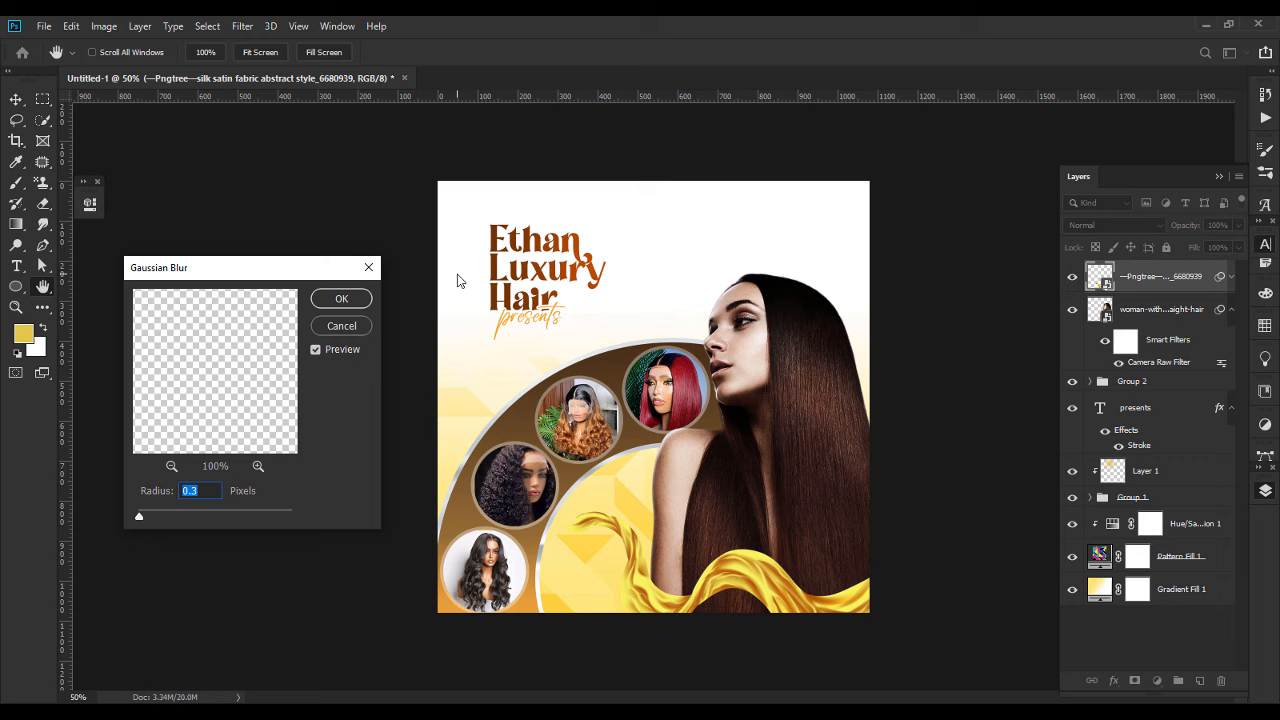
Apply a Gaussian Blur with a 2.5-pixel radius to the silk fabric and place a duplicate of it at the flyer's top edge.
{"action": "type", "text": "2.5"}
{"action": "key", "text": "Return"}
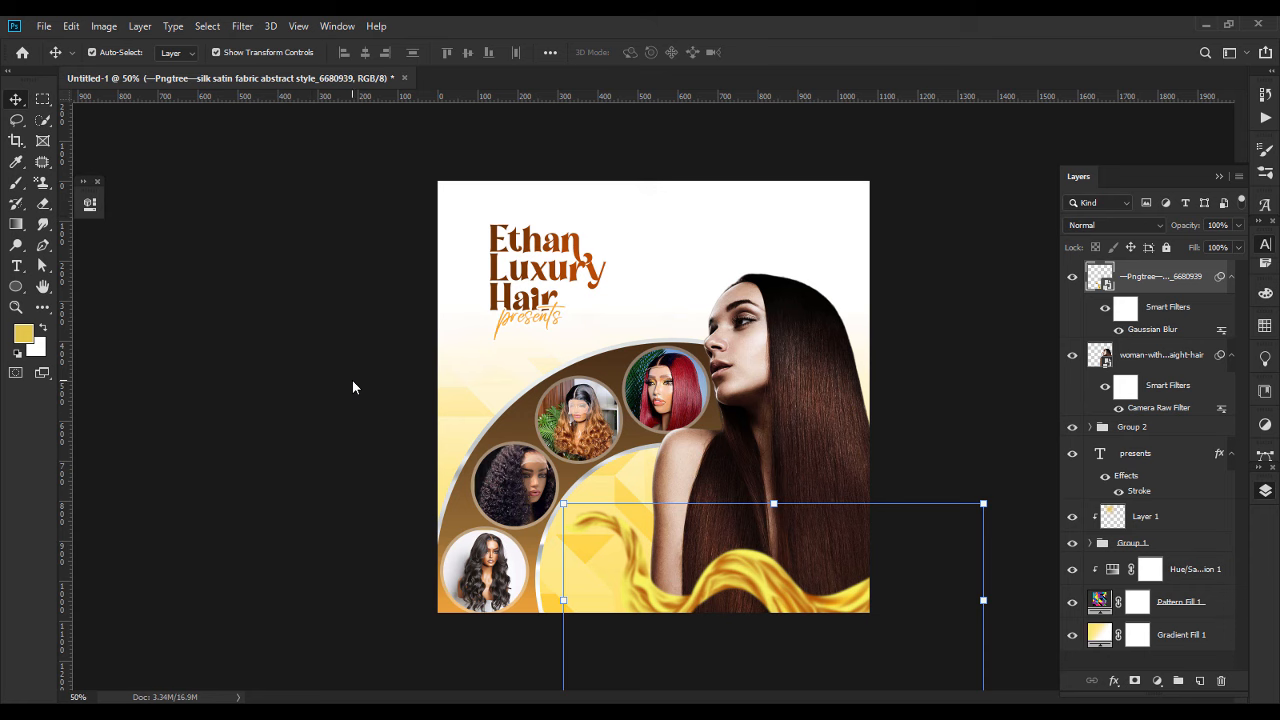
{"action": "key", "text": "ctrl+j"}
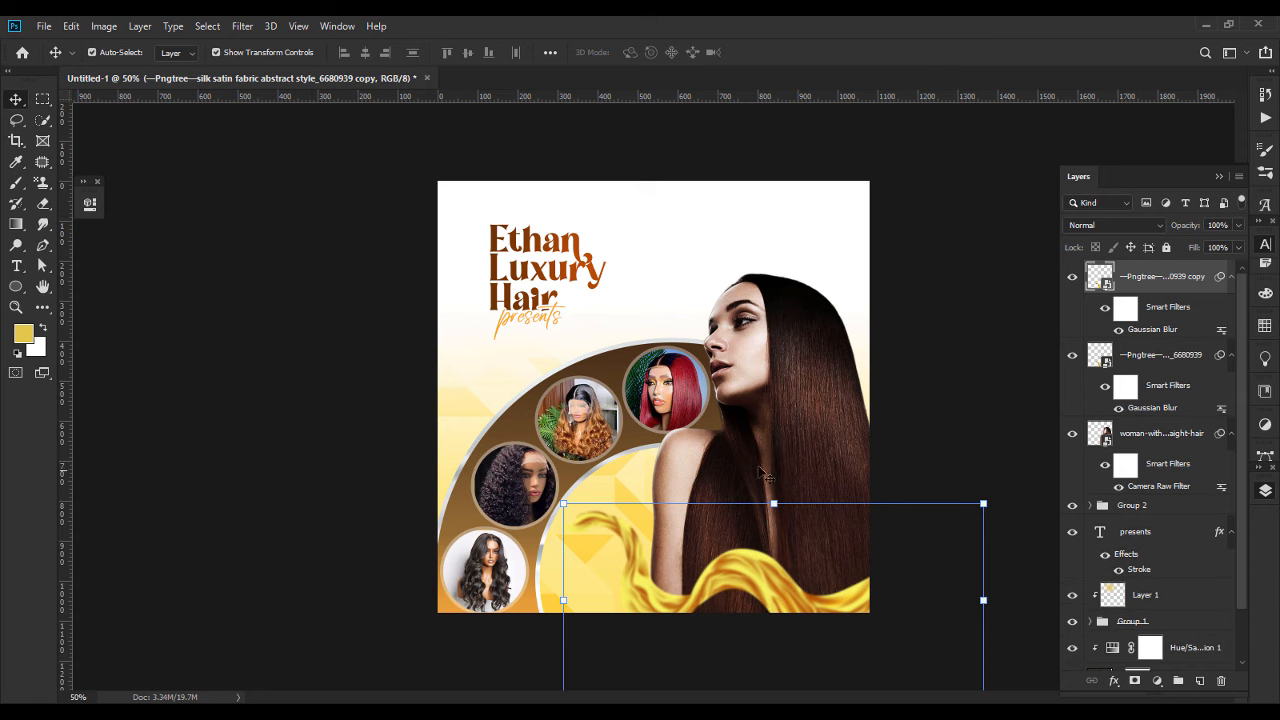
{"action": "left_click_drag", "start_coordinate": [762, 580], "coordinate": [749, 148]}
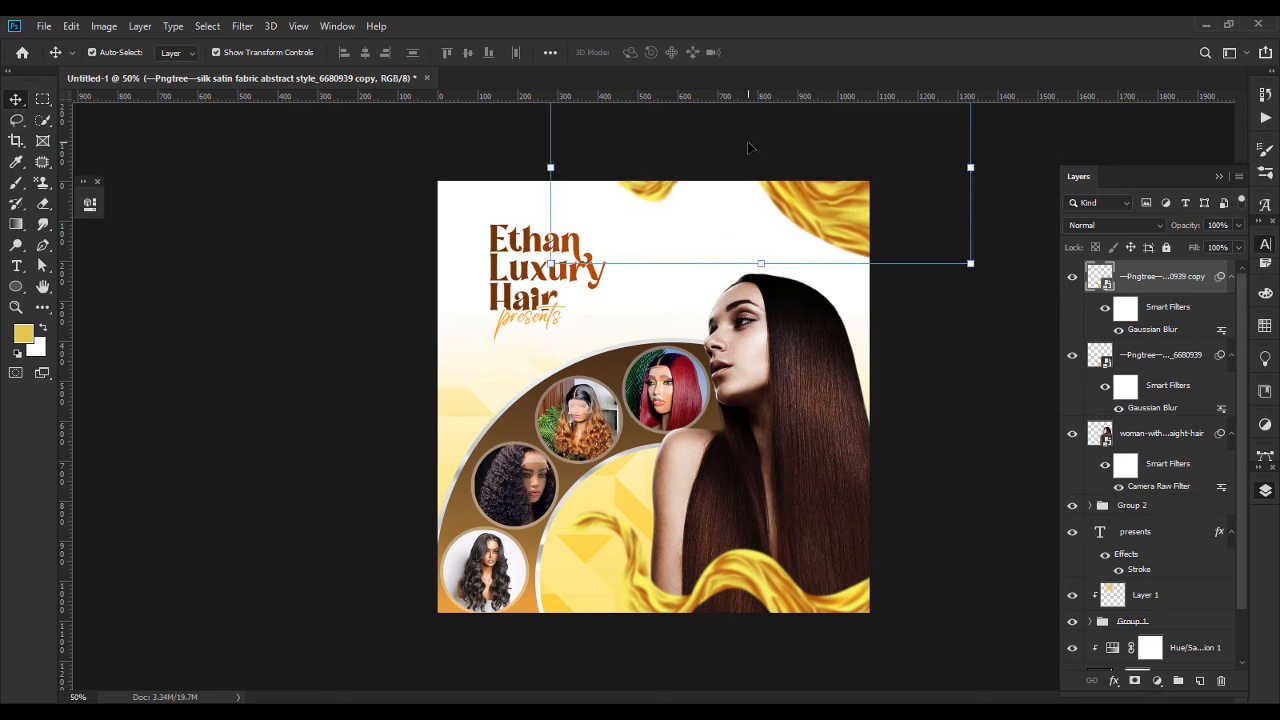
Try flipping the fabric copy and rotating it to about -140.55° in the flyer's upper-right corner.
{"action": "key", "text": "ctrl+t"}
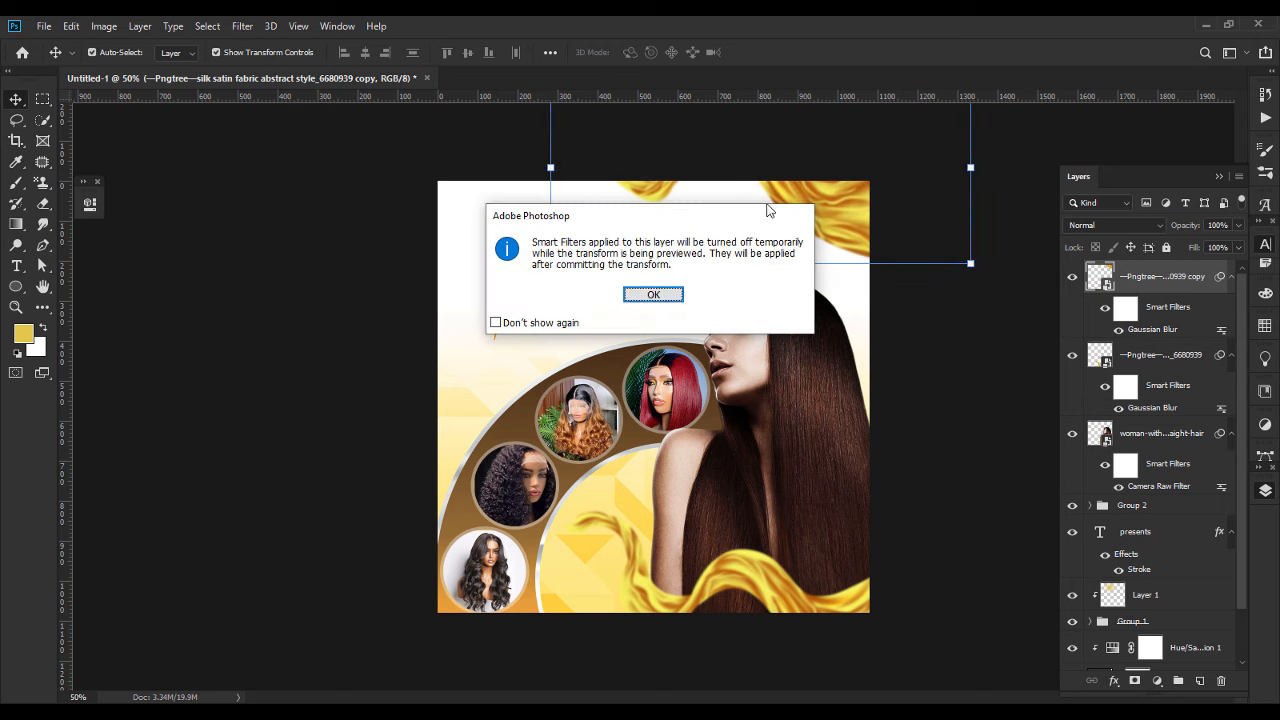
{"action": "left_click", "coordinate": [651, 294]}
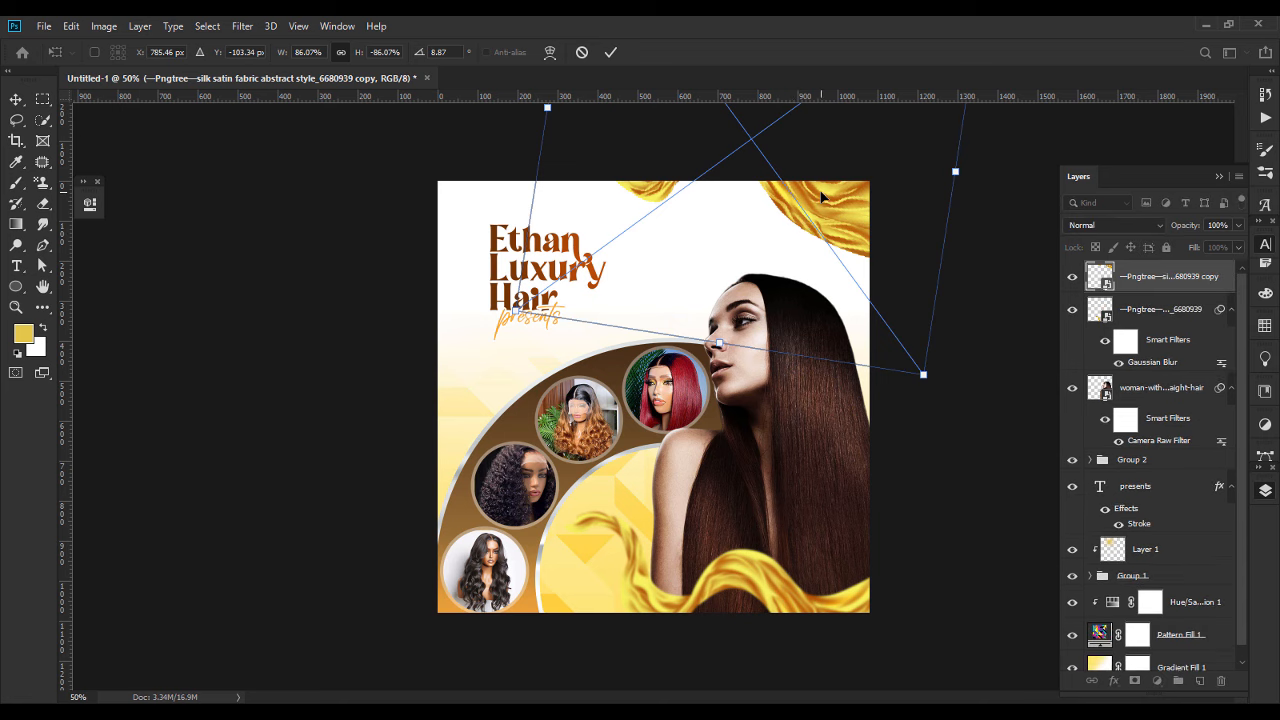
{"action": "right_click", "coordinate": [820, 197]}
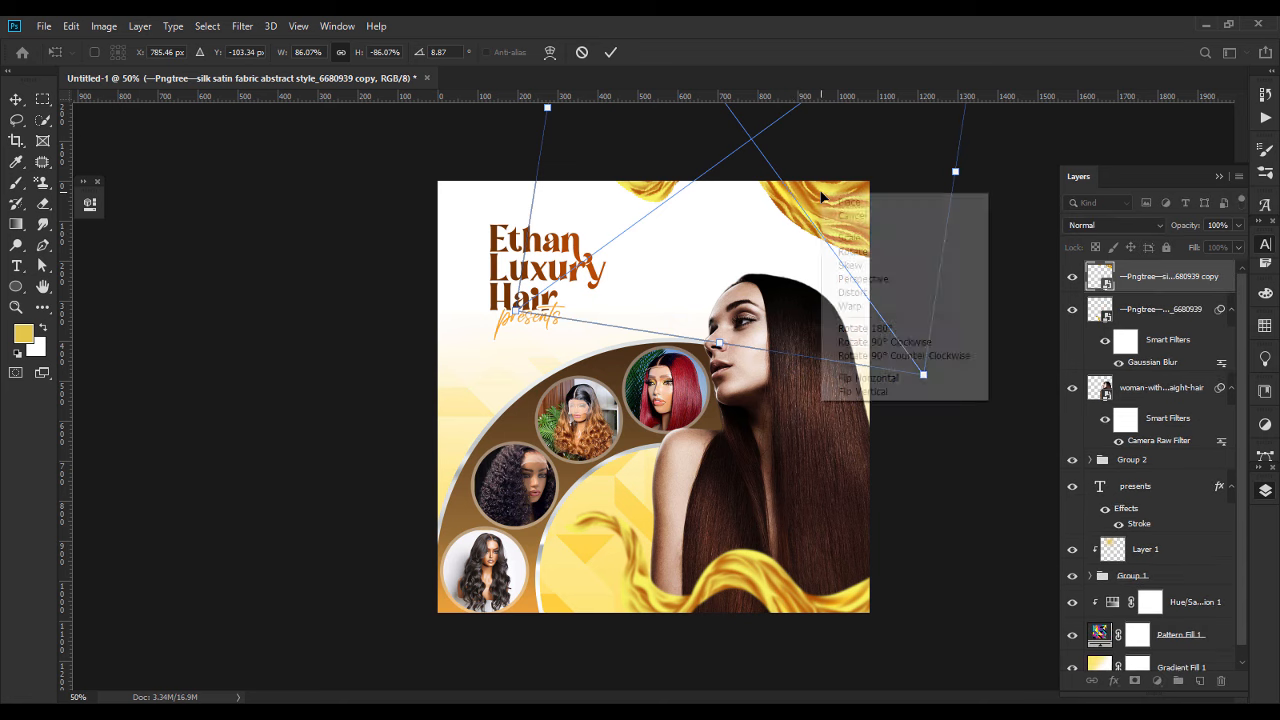
{"action": "left_click", "coordinate": [884, 400]}
{"action": "left_click_drag", "start_coordinate": [771, 119], "coordinate": [819, 217]}
{"action": "left_click_drag", "start_coordinate": [1017, 203], "coordinate": [935, 347]}
{"action": "mouse_move", "coordinate": [830, 246]}
{"action": "left_mouse_down"}
{"action": "mouse_move", "coordinate": [791, 217]}
{"action": "mouse_move", "coordinate": [836, 231]}
{"action": "left_mouse_up"}
{"action": "key", "text": "Return"}
Try flipping the rotated fabric copy horizontally and undo the flip.
{"action": "key", "text": "ctrl+t"}
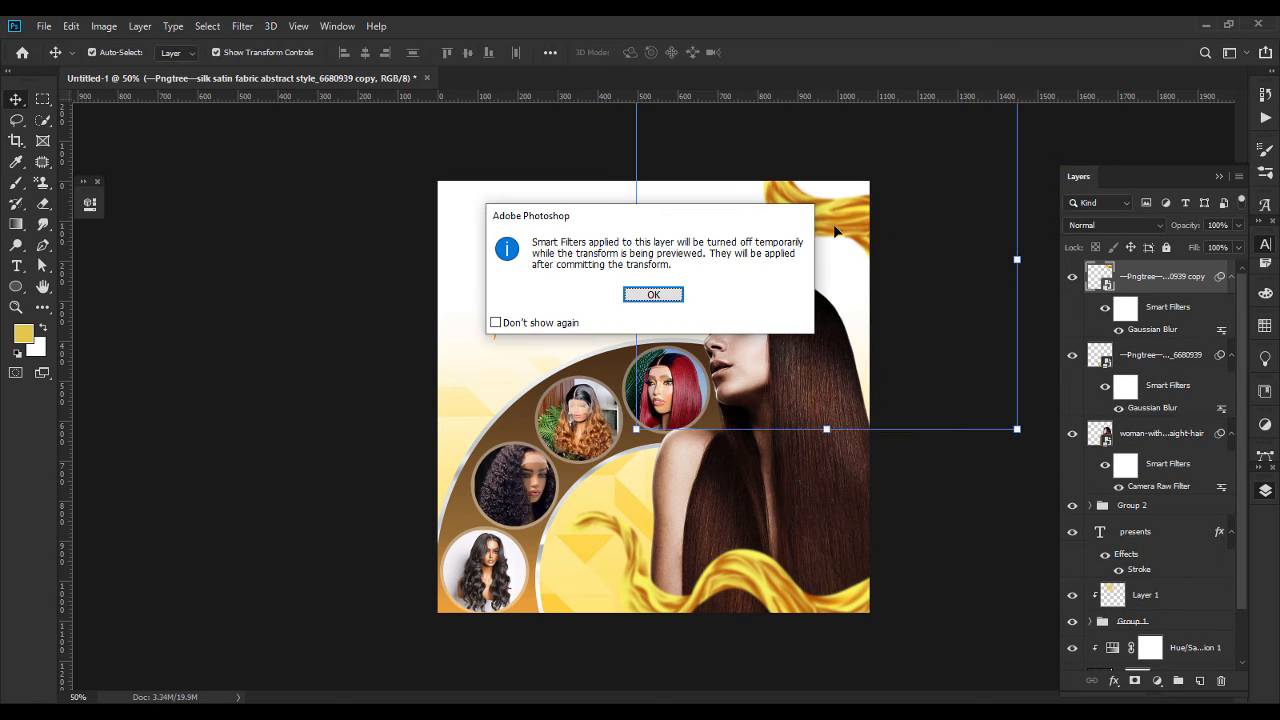
{"action": "key", "text": "Return"}
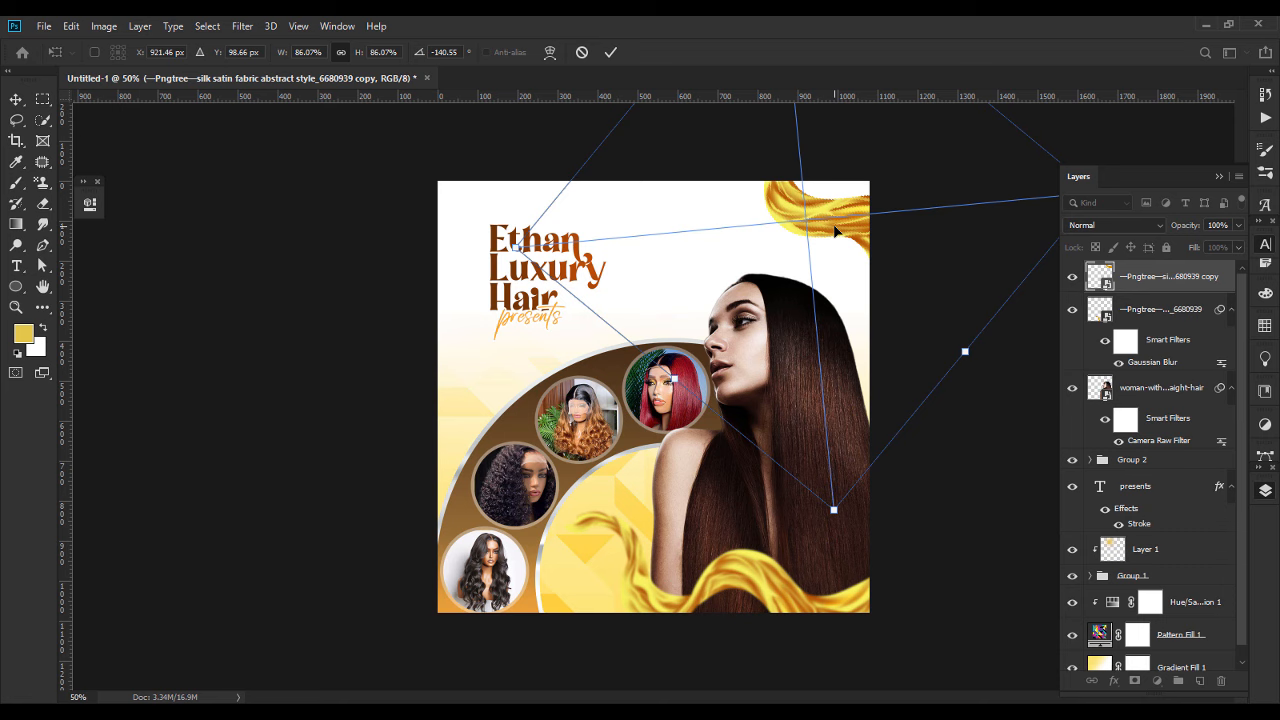
{"action": "right_click", "coordinate": [836, 231]}
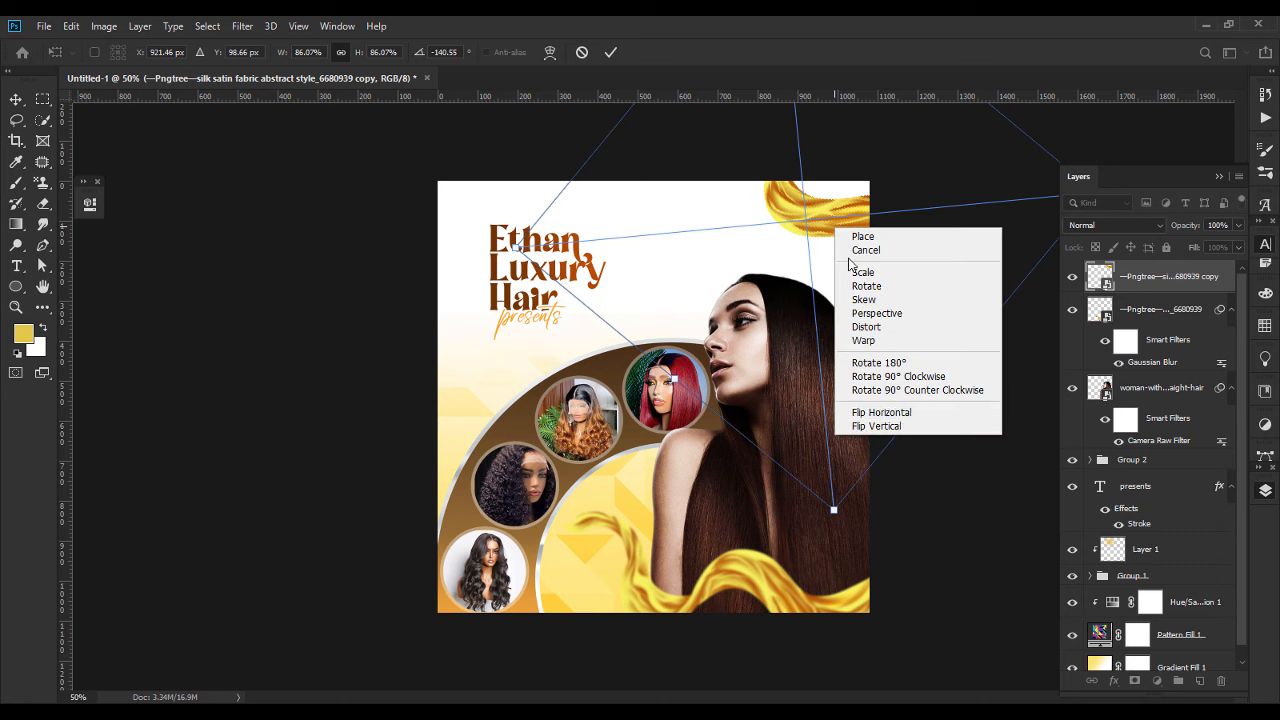
{"action": "left_click", "coordinate": [900, 413]}
{"action": "key", "text": "ctrl+z"}
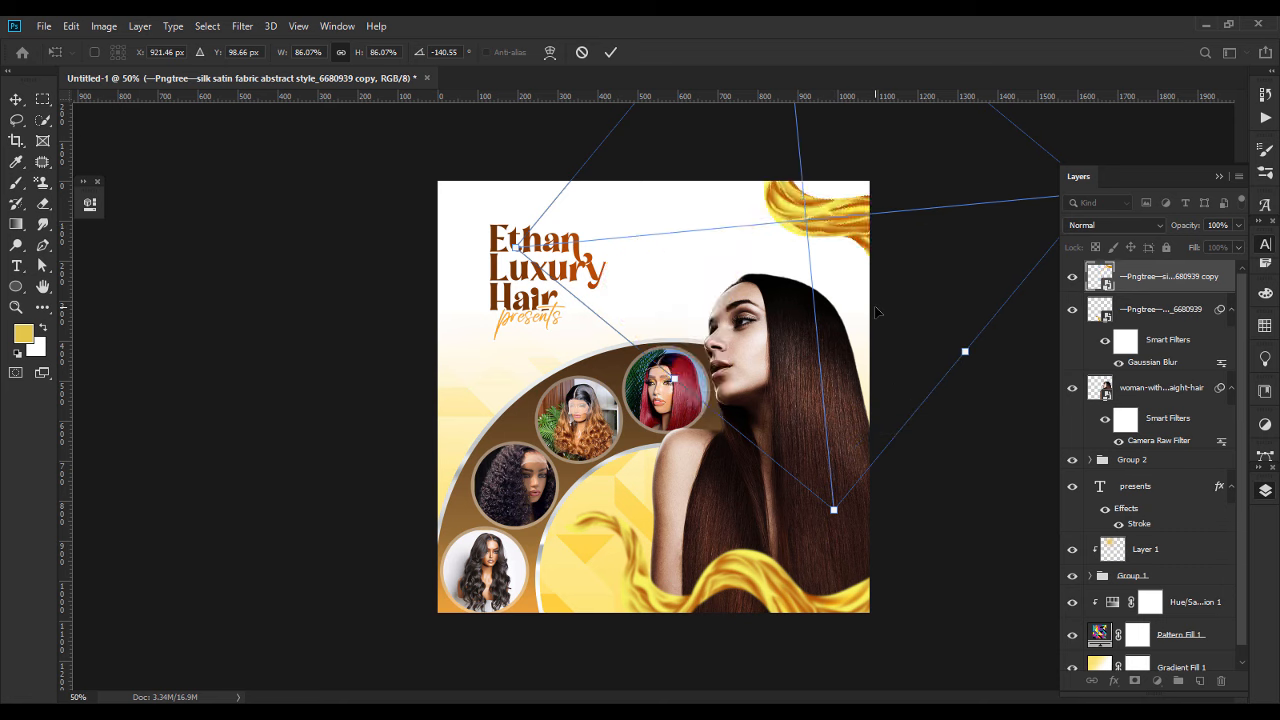
{"action": "key", "text": "Return"}
Shift the fabric copy slightly, and undo that move together with the preceding transform.
{"action": "left_click_drag", "start_coordinate": [823, 205], "coordinate": [812, 205]}
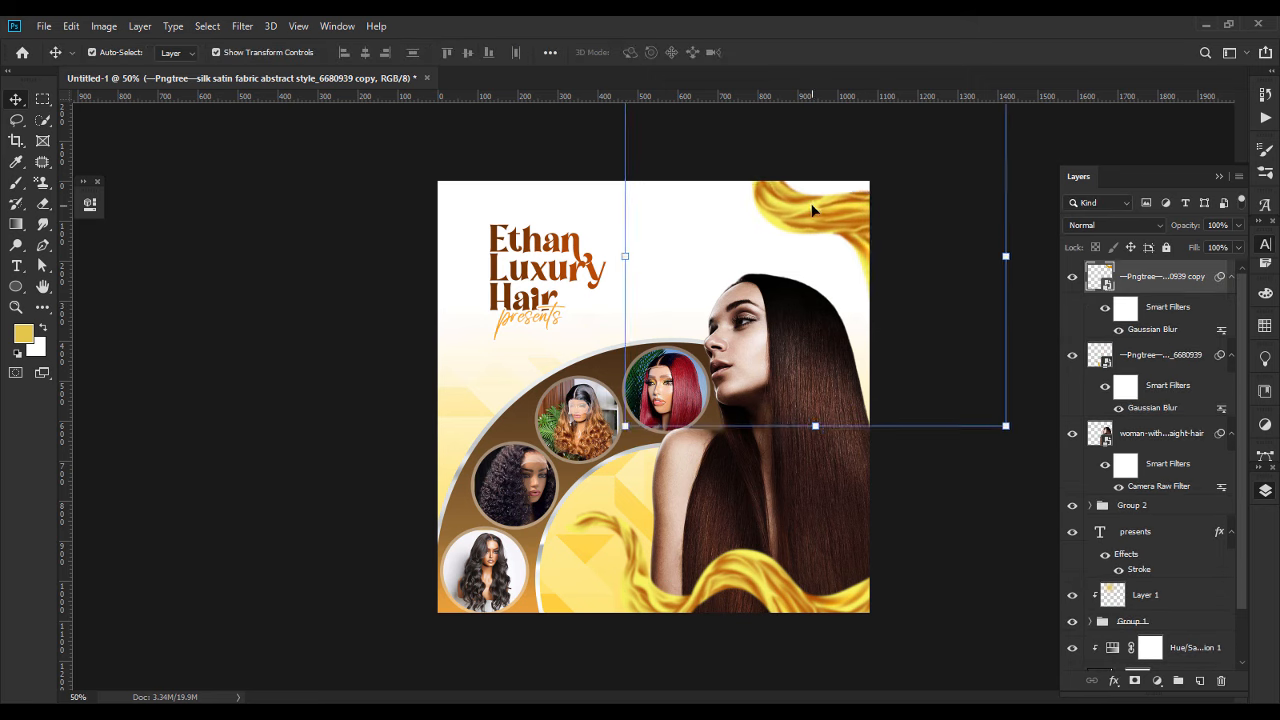
{"action": "key", "text": "ctrl+z"}
{"action": "key", "text": "ctrl+z"}
Try rotating the fabric copy slightly clockwise at the flyer's upper-right corner, and undo the rotation and repositioning.
{"action": "key", "text": "ctrl+t"}
{"action": "left_click_drag", "start_coordinate": [875, 252], "coordinate": [872, 243]}
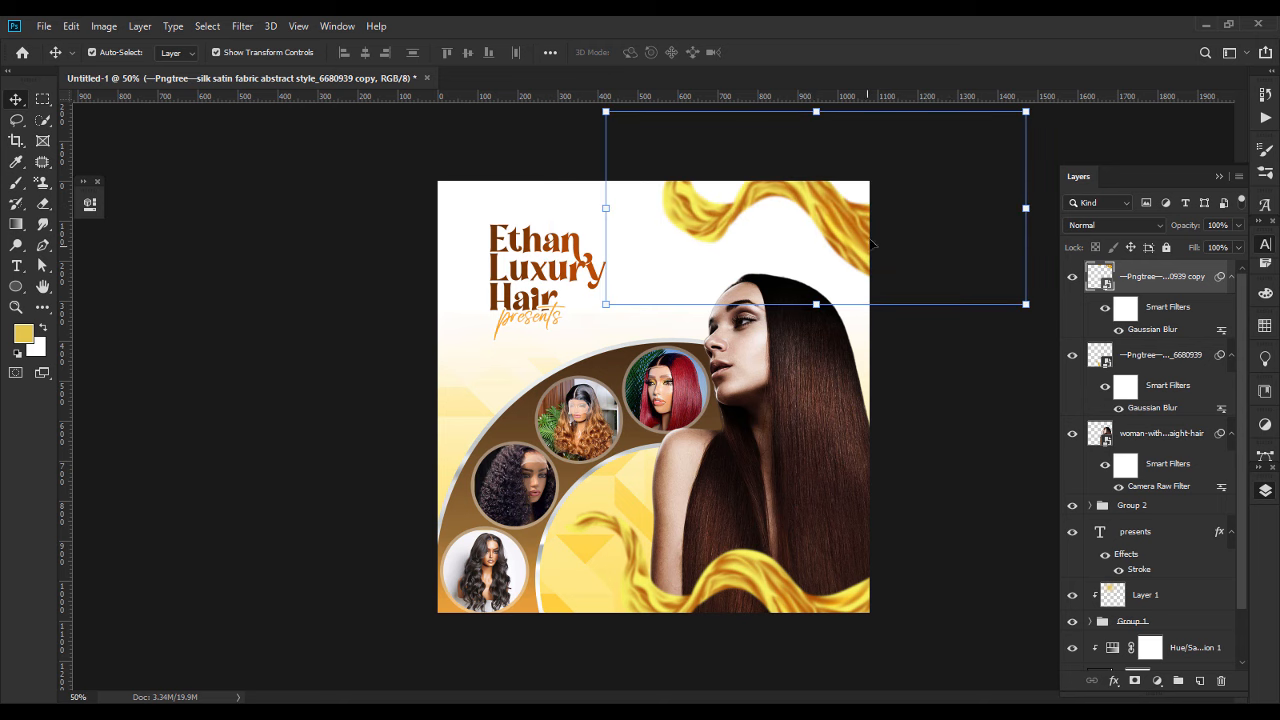
{"action": "left_click", "coordinate": [1046, 240]}
{"action": "left_click", "coordinate": [654, 295]}
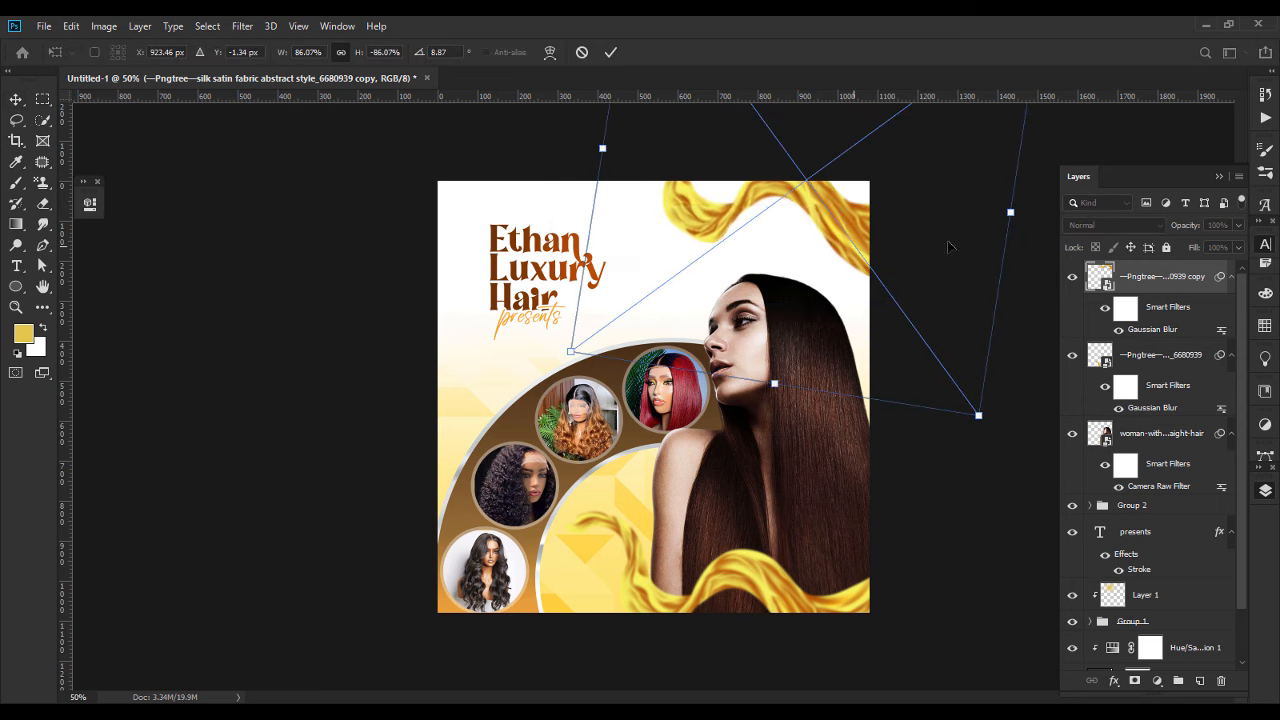
{"action": "left_click_drag", "start_coordinate": [1024, 218], "coordinate": [972, 250]}
{"action": "key", "text": "Return"}
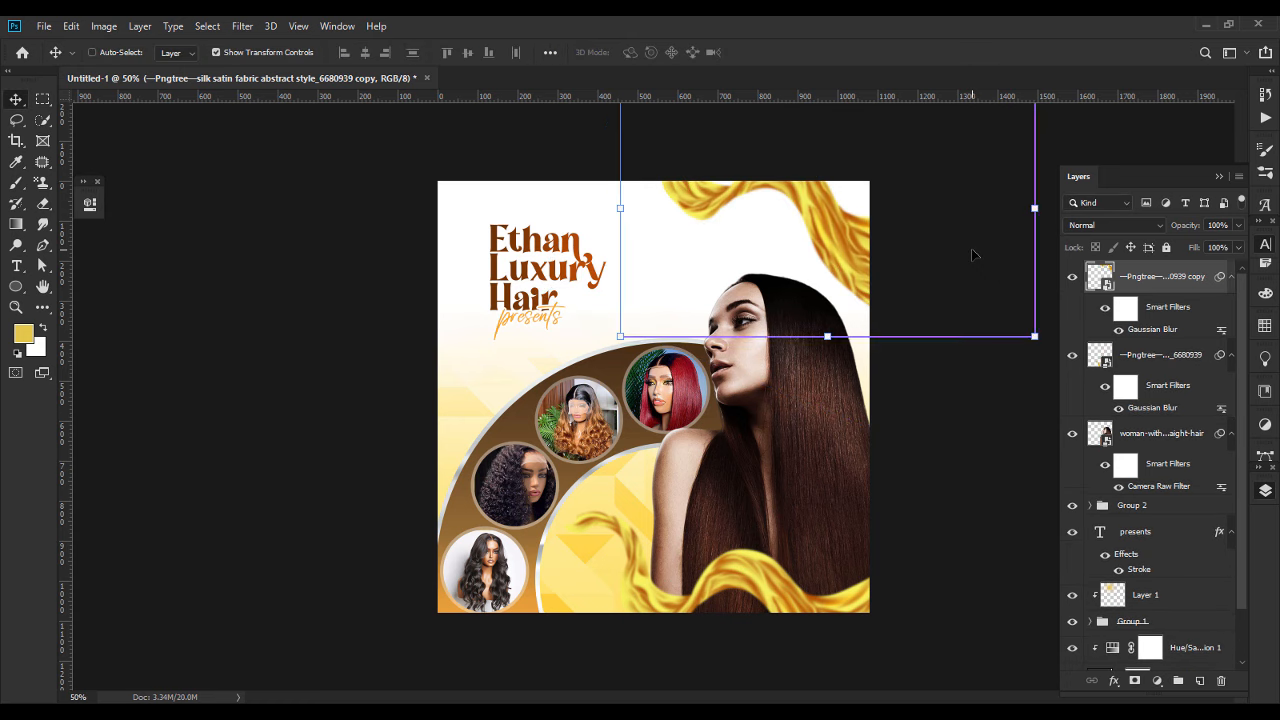
{"action": "key", "text": "ctrl+z"}
{"action": "key", "text": "ctrl+z"}
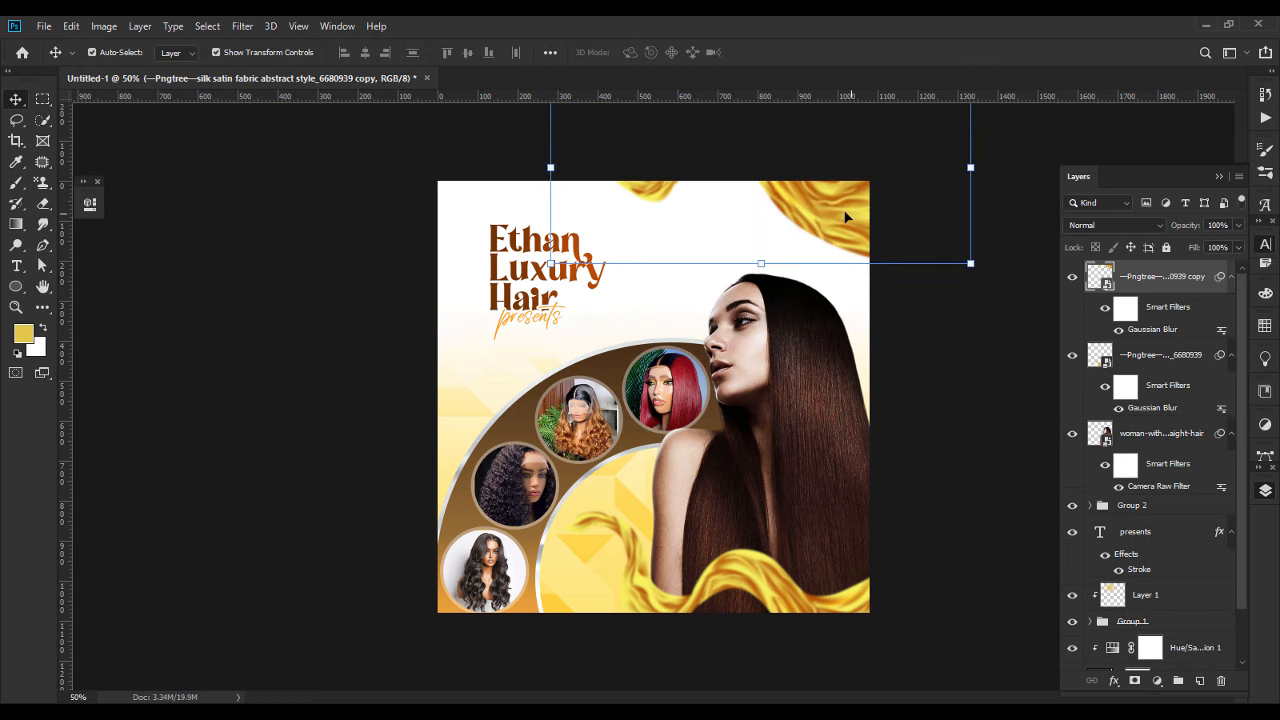
{"action": "key", "text": "ctrl+z"}
Move the fabric copy down over the flyer's title area and flip it horizontally.
{"action": "left_click_drag", "start_coordinate": [843, 266], "coordinate": [726, 343]}
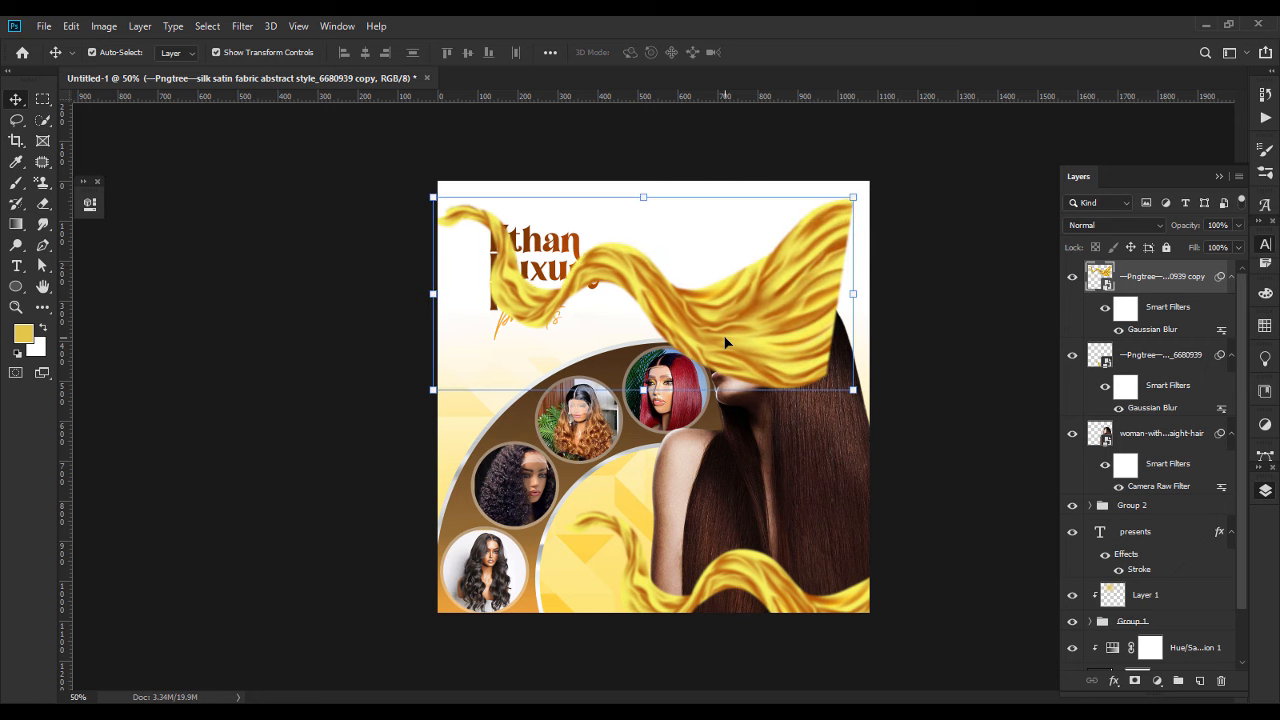
{"action": "key", "text": "ctrl+t"}
{"action": "key", "text": "Return"}
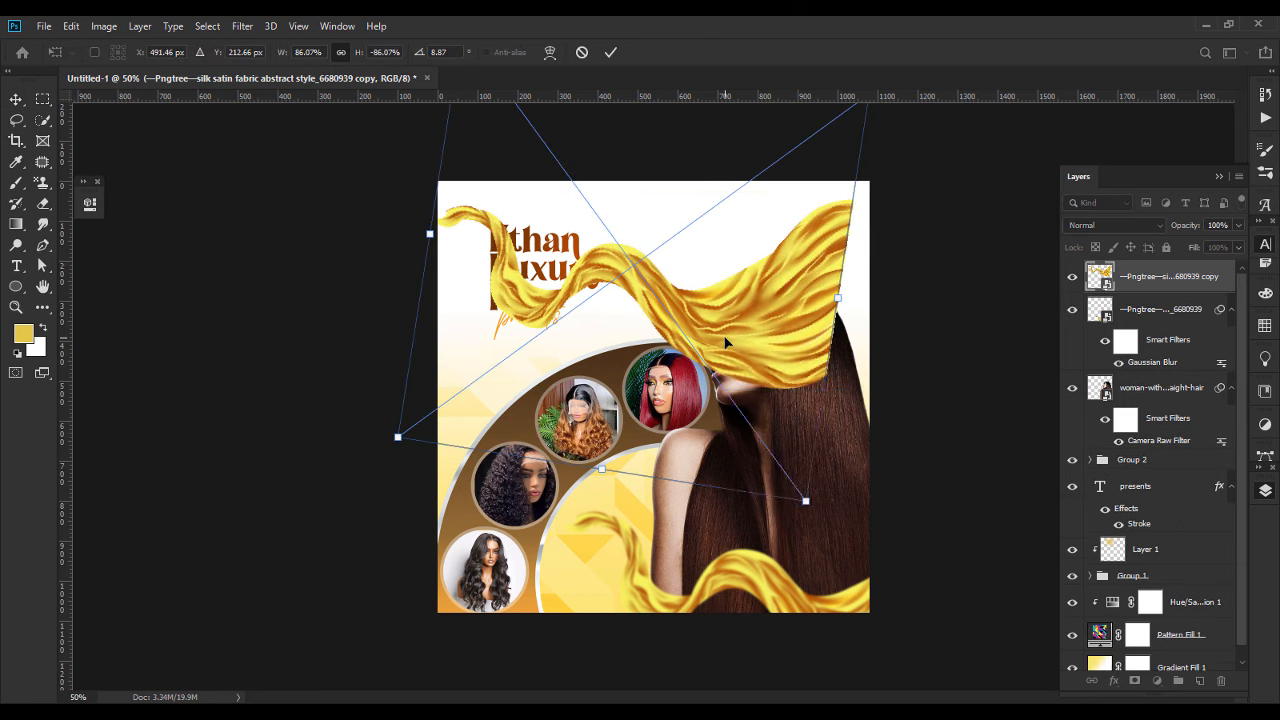
{"action": "right_click", "coordinate": [726, 342]}
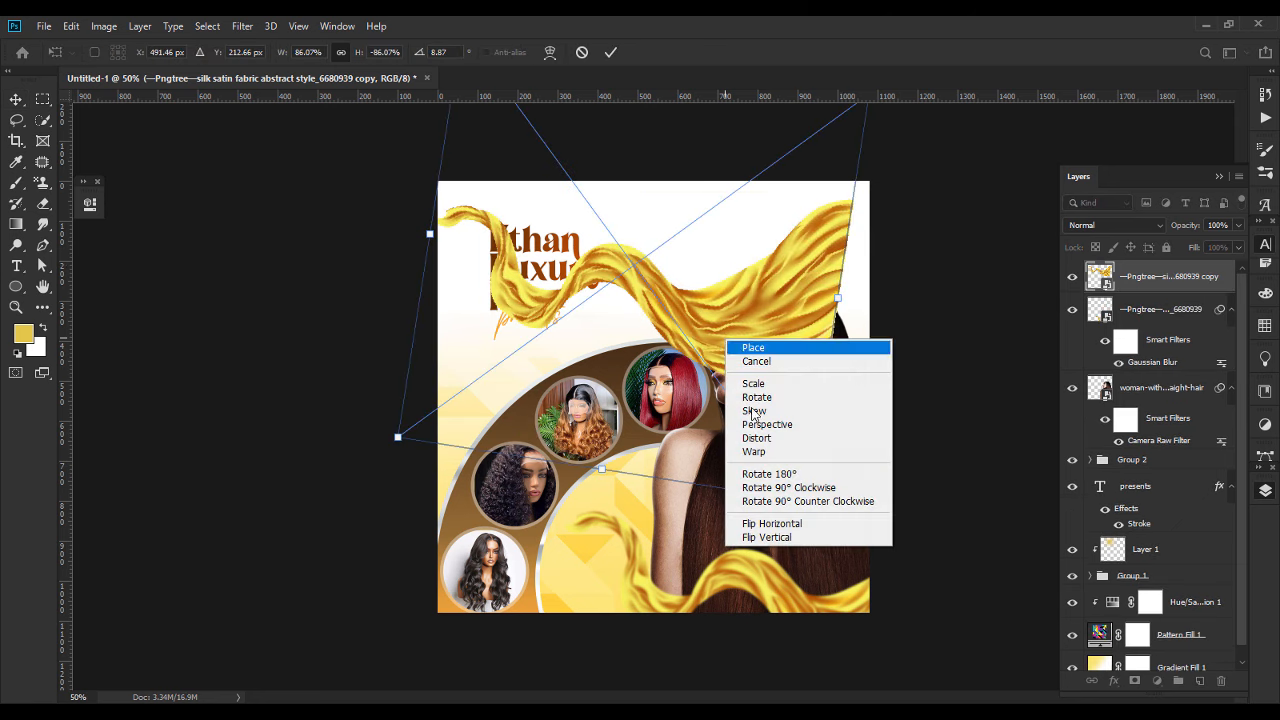
{"action": "left_click", "coordinate": [788, 524]}
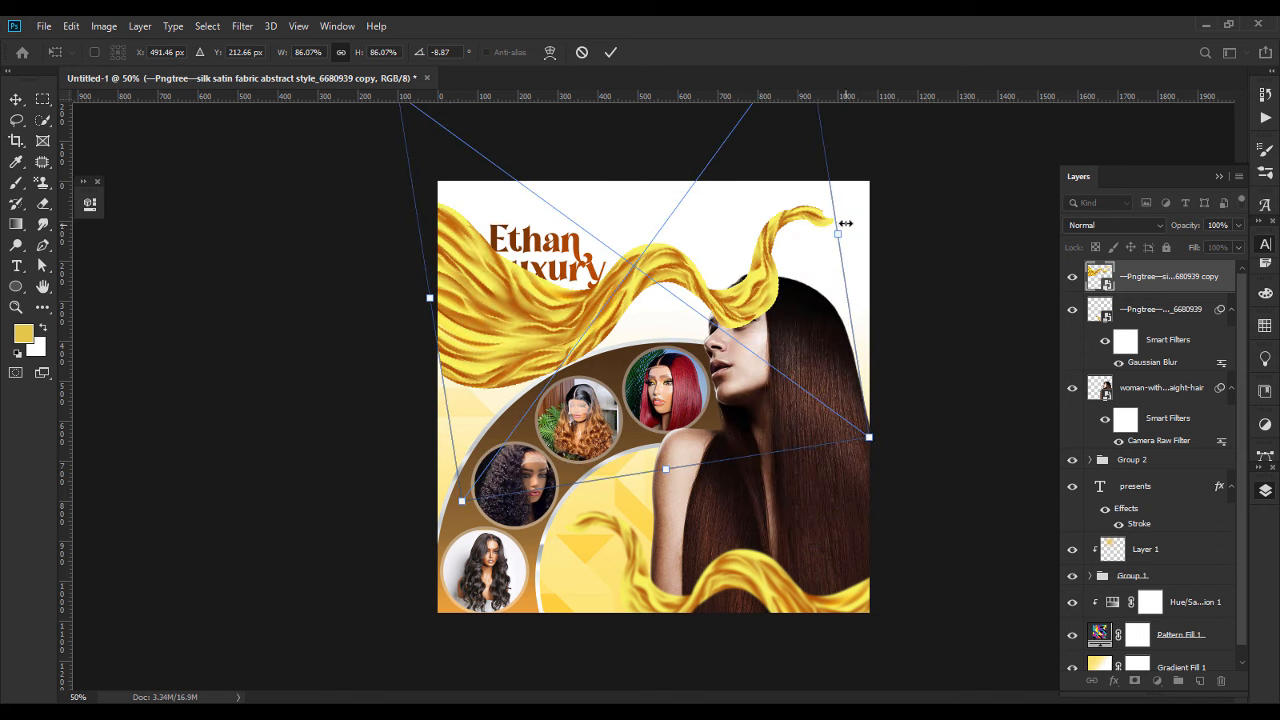
Rotate the fabric copy to about 42.37°, scale it to about 75.18% and fit it into the flyer's upper-right corner.
{"action": "left_click_drag", "start_coordinate": [857, 229], "coordinate": [787, 402]}
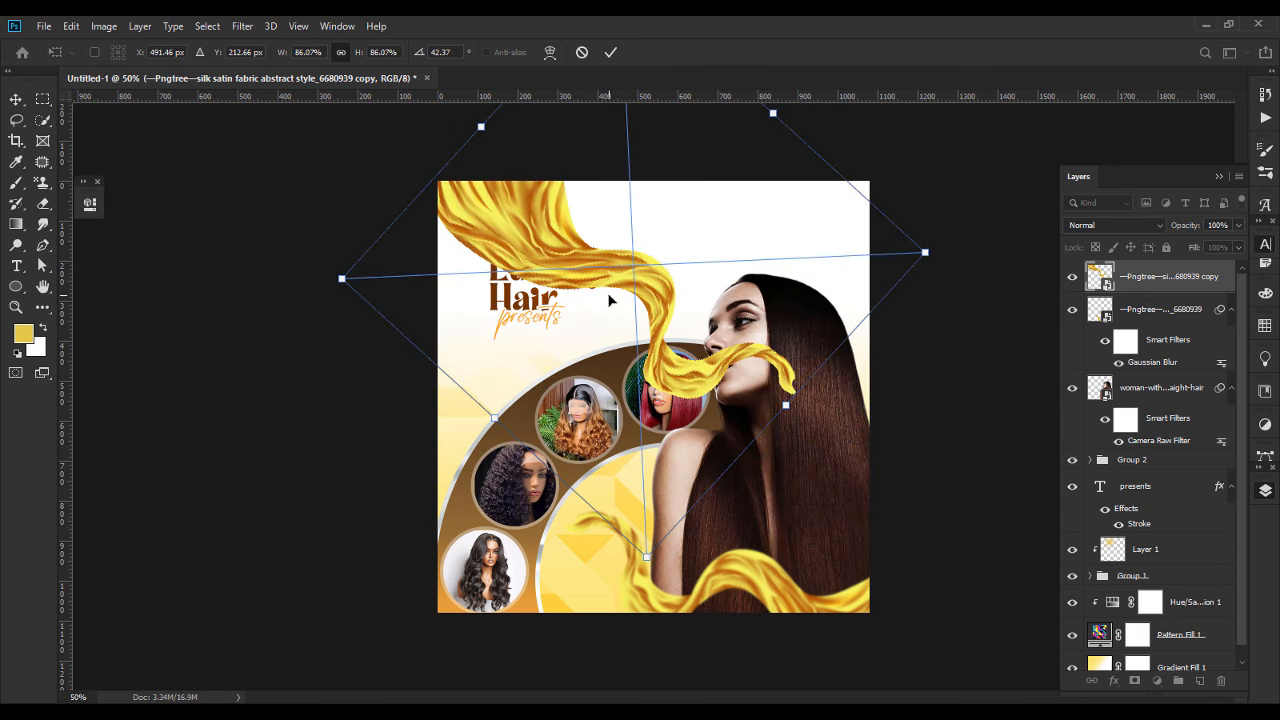
{"action": "left_click_drag", "start_coordinate": [610, 300], "coordinate": [824, 250]}
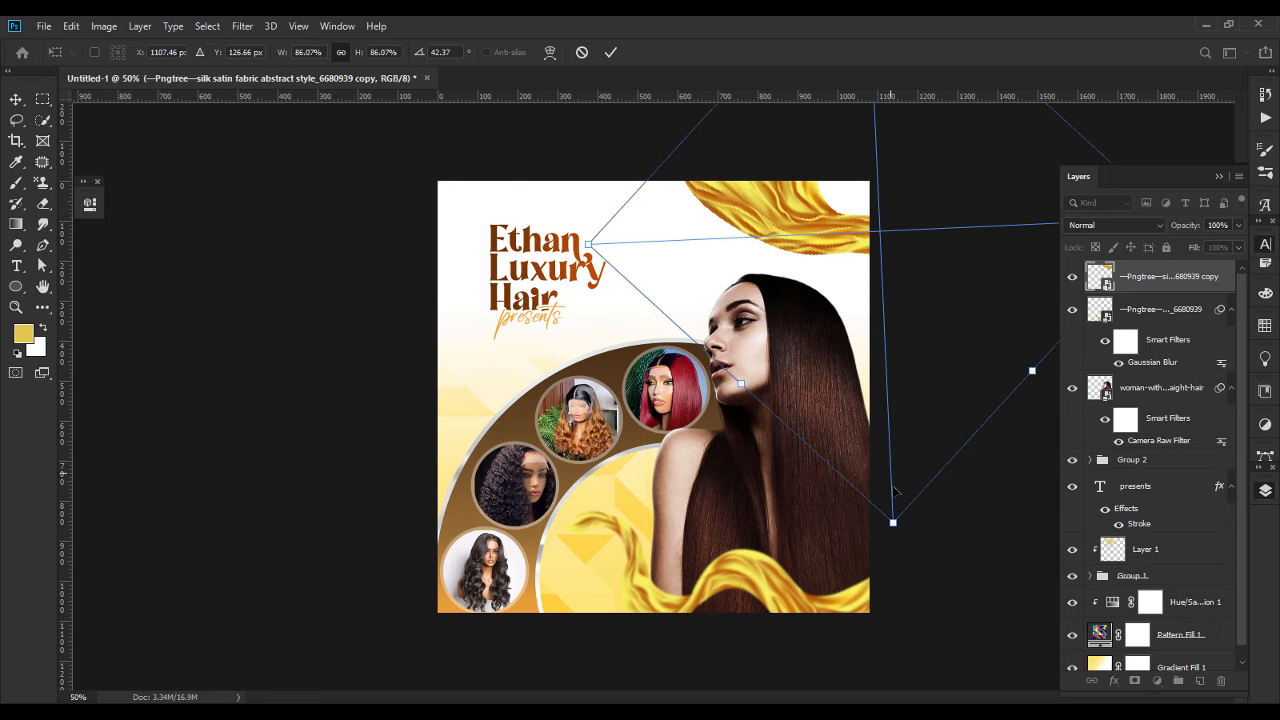
{"action": "left_click_drag", "start_coordinate": [892, 521], "coordinate": [889, 446]}
{"action": "mouse_move", "coordinate": [875, 255]}
{"action": "left_mouse_down"}
{"action": "mouse_move", "coordinate": [838, 277]}
{"action": "mouse_move", "coordinate": [858, 267]}
{"action": "mouse_move", "coordinate": [867, 279]}
{"action": "left_mouse_up"}
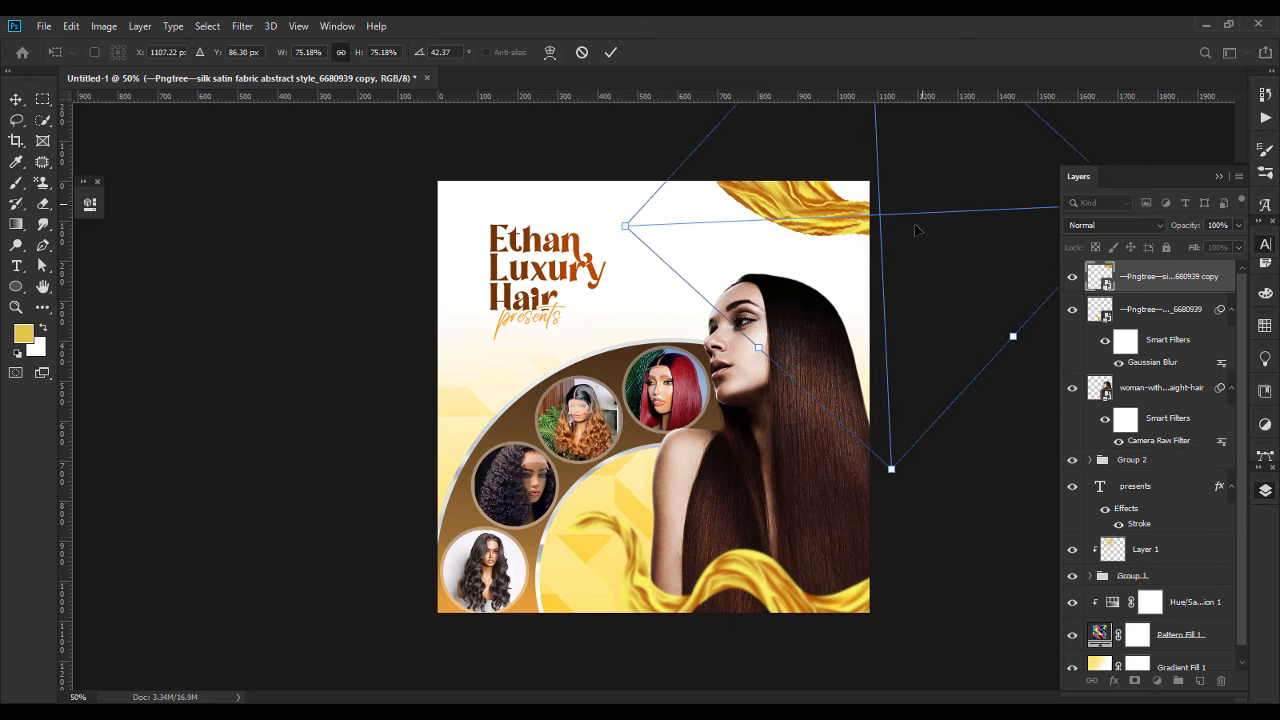
{"action": "left_click_drag", "start_coordinate": [614, 227], "coordinate": [613, 201]}
{"action": "left_click_drag", "start_coordinate": [902, 242], "coordinate": [897, 247]}
{"action": "key", "text": "Return"}
{"action": "left_click", "coordinate": [948, 517]}
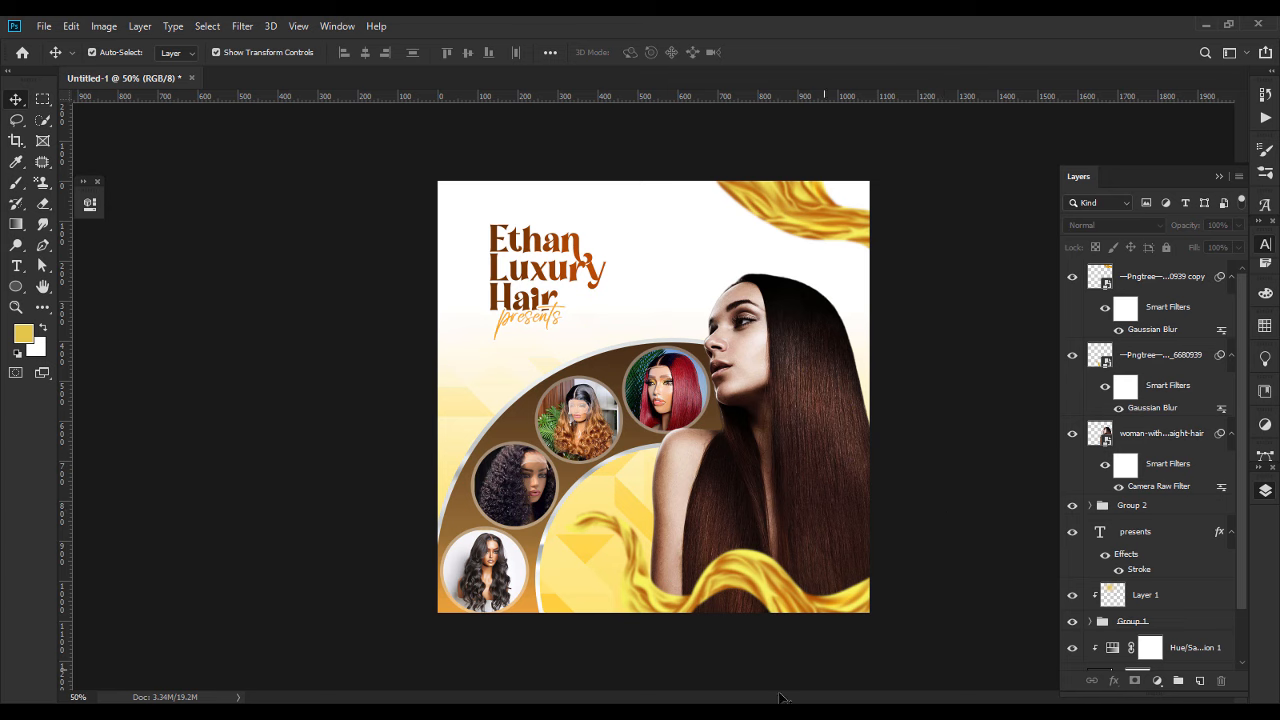
Switch to File Explorer and place the golden seal postmark stamp image from the creative hair sales flyer folder onto the flyer.
{"action": "key", "text": "alt+Tab"}
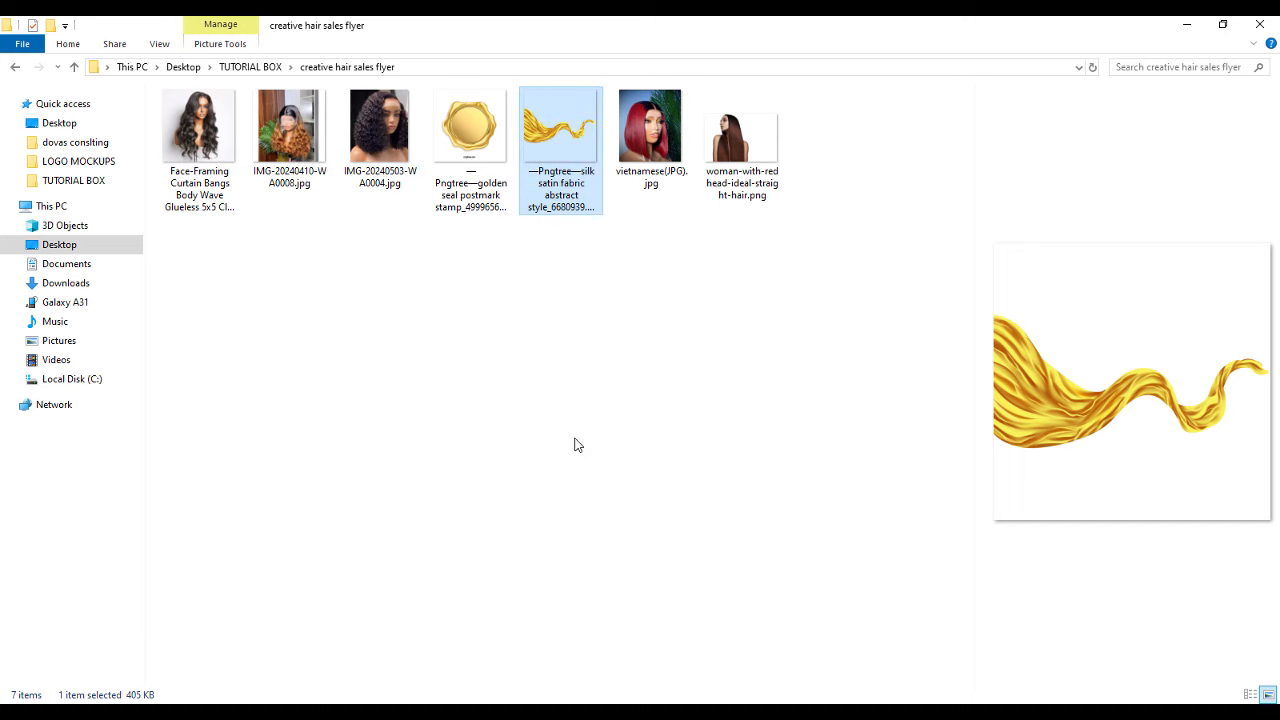
{"action": "left_click_drag", "start_coordinate": [480, 150], "coordinate": [669, 370]}
{"action": "key", "text": "Return"}
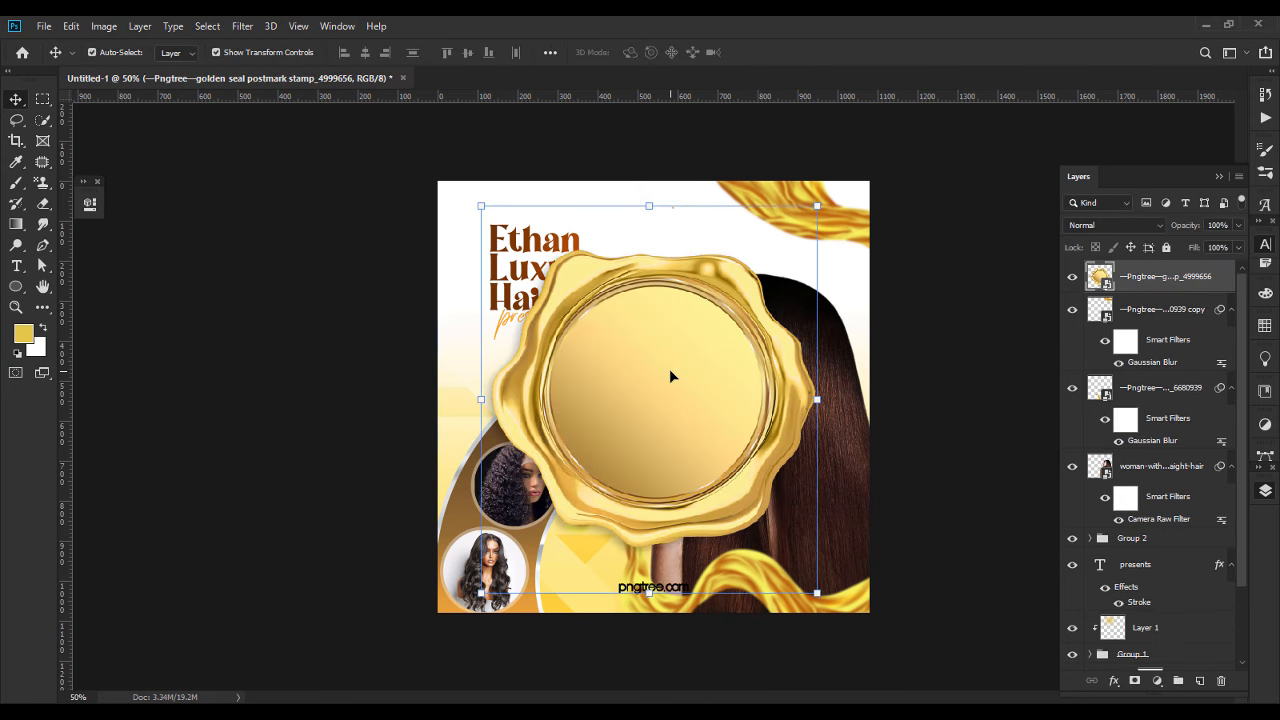
Open the golden seal's smart object contents and mask out the pngtree.com watermark with a rectangular selection around the seal.
{"action": "double_click", "coordinate": [1102, 277]}
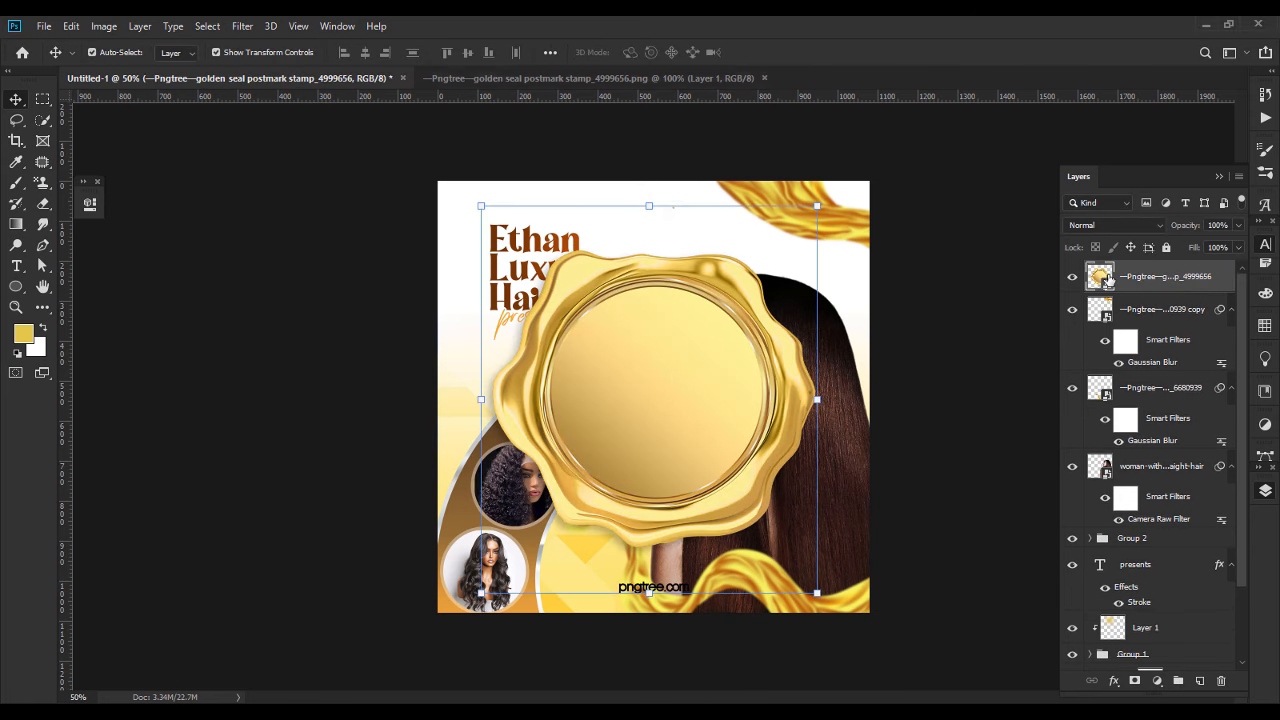
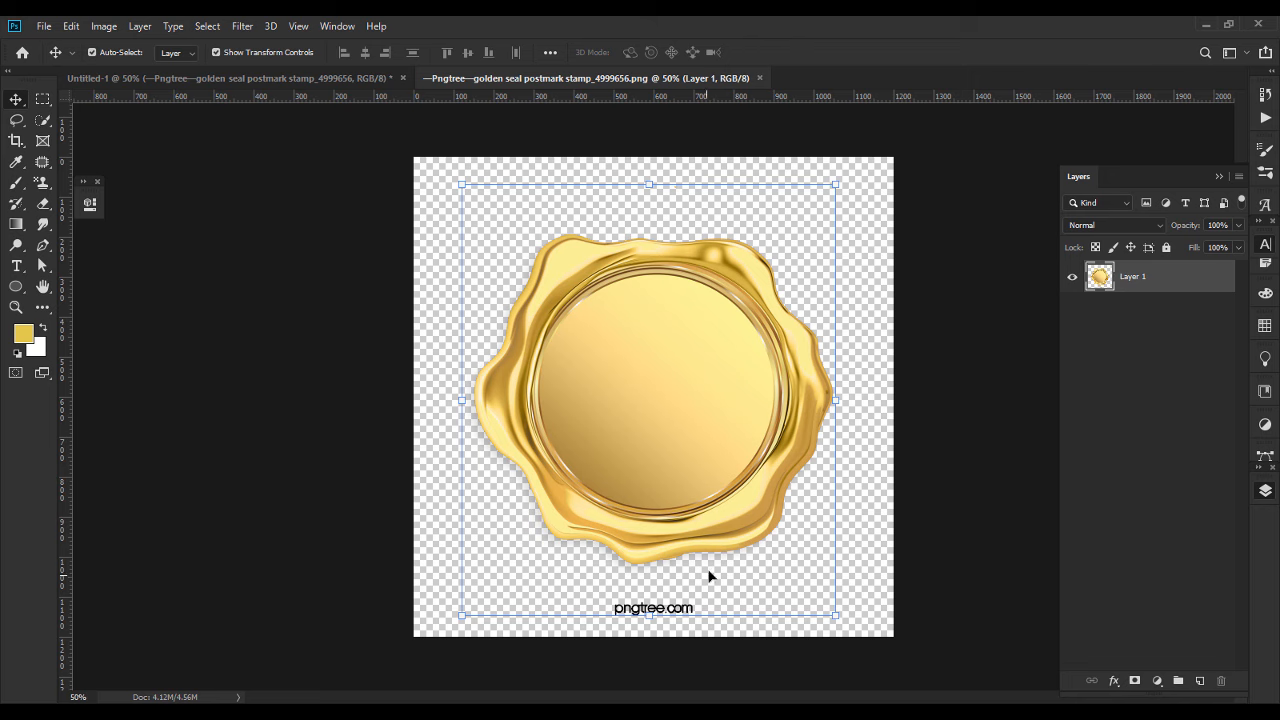
{"action": "left_click", "coordinate": [43, 99]}
{"action": "left_click_drag", "start_coordinate": [453, 210], "coordinate": [849, 590]}
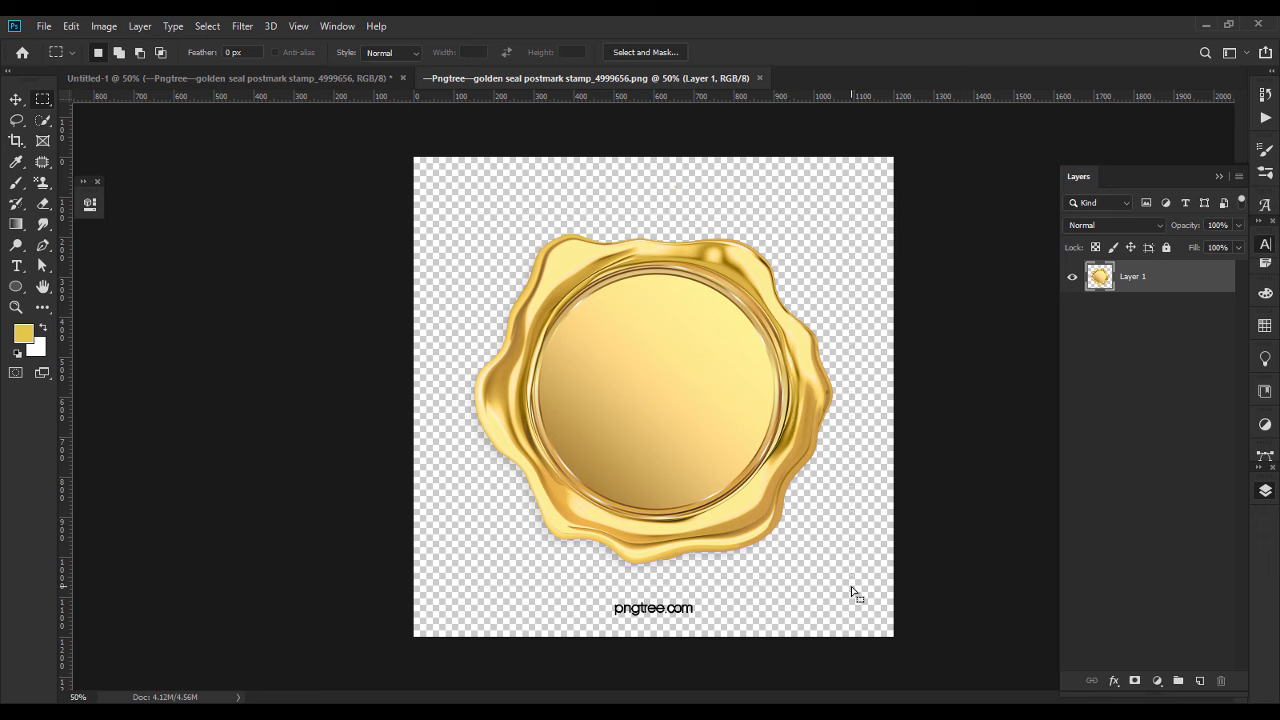
{"action": "left_click", "coordinate": [1134, 681]}
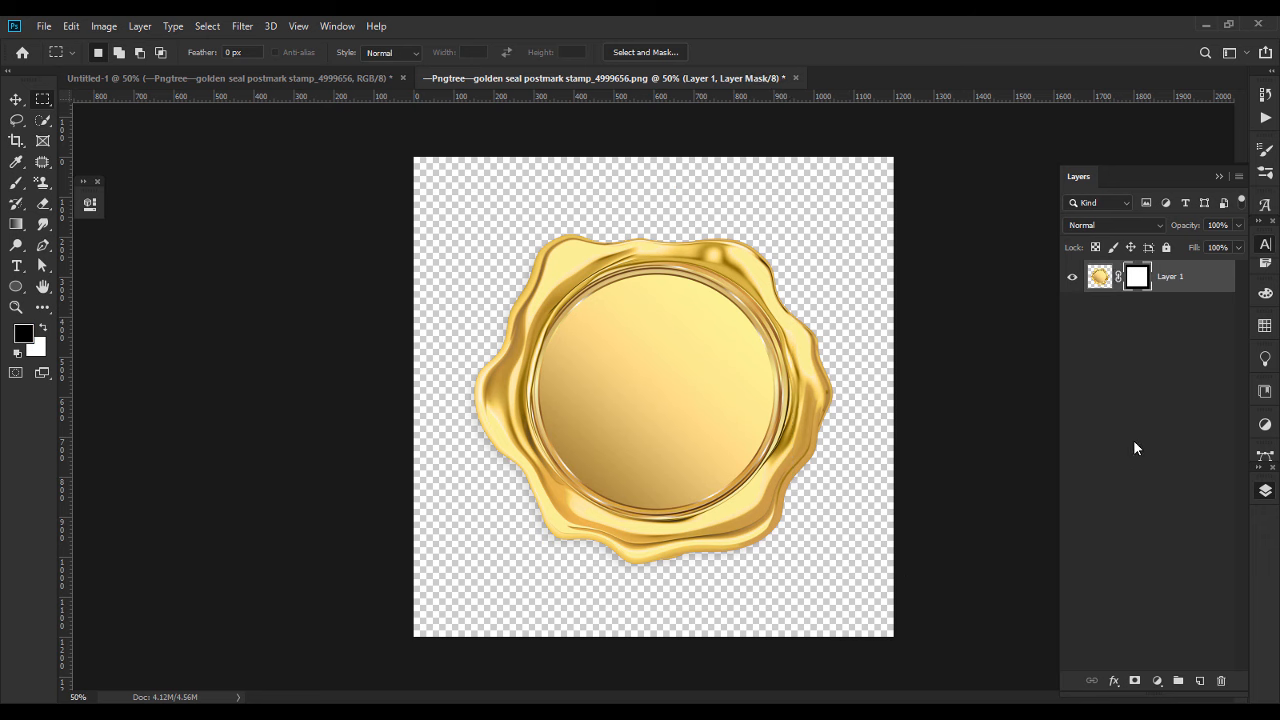
Check the seal layer's pixel outline as a selection, clear it, and convert the masked layer to a smart object.
{"action": "left_click", "coordinate": [1100, 285], "text": "ctrl"}
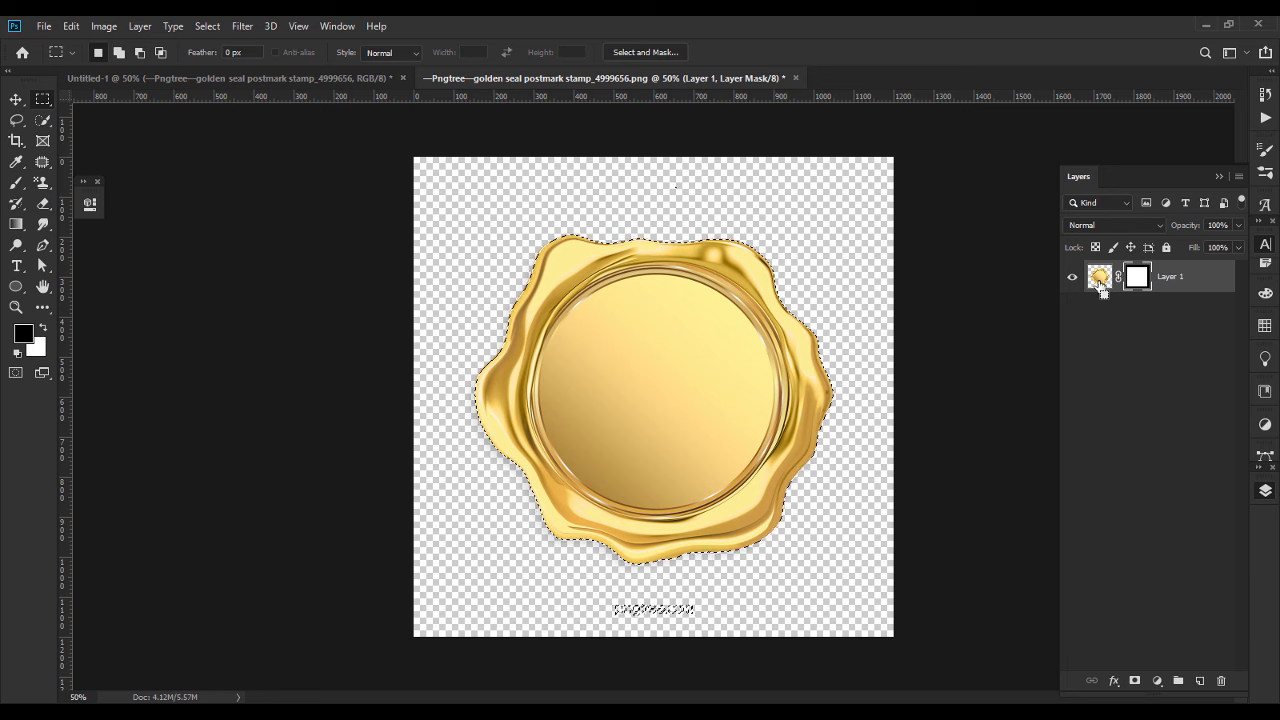
{"action": "key", "text": "ctrl+d"}
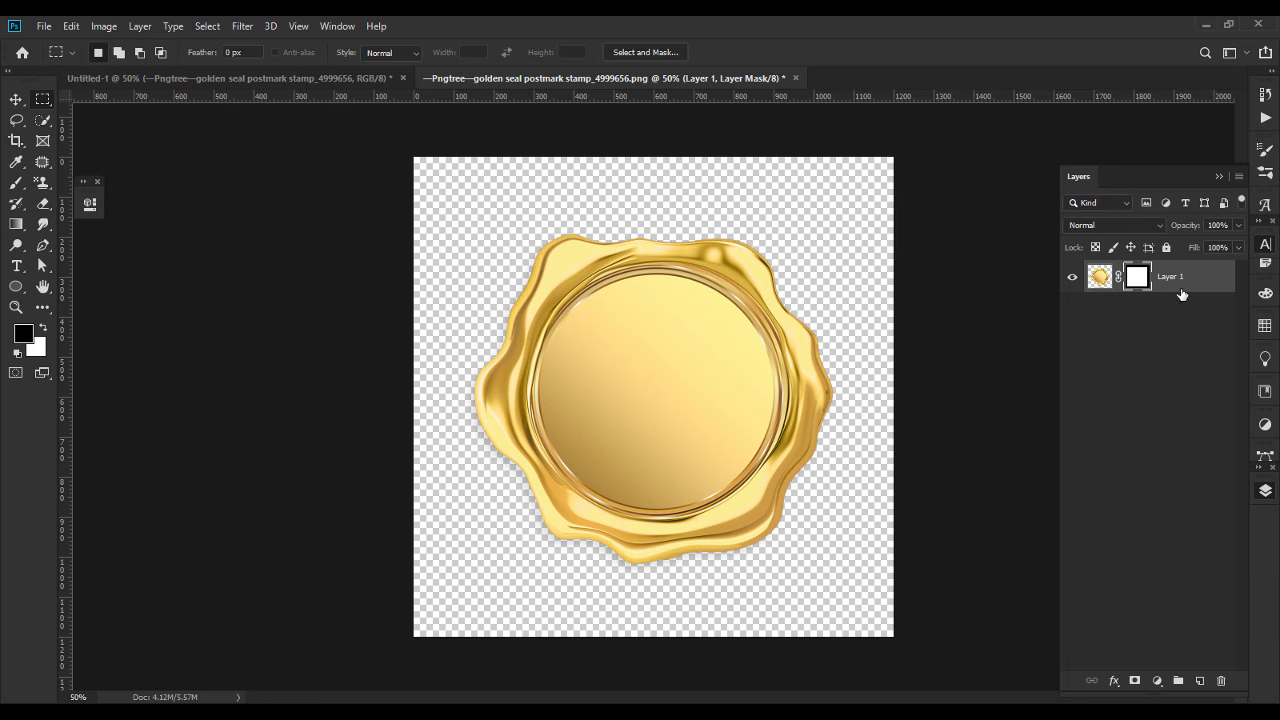
{"action": "right_click", "coordinate": [1181, 292]}
{"action": "left_click", "coordinate": [1084, 245]}
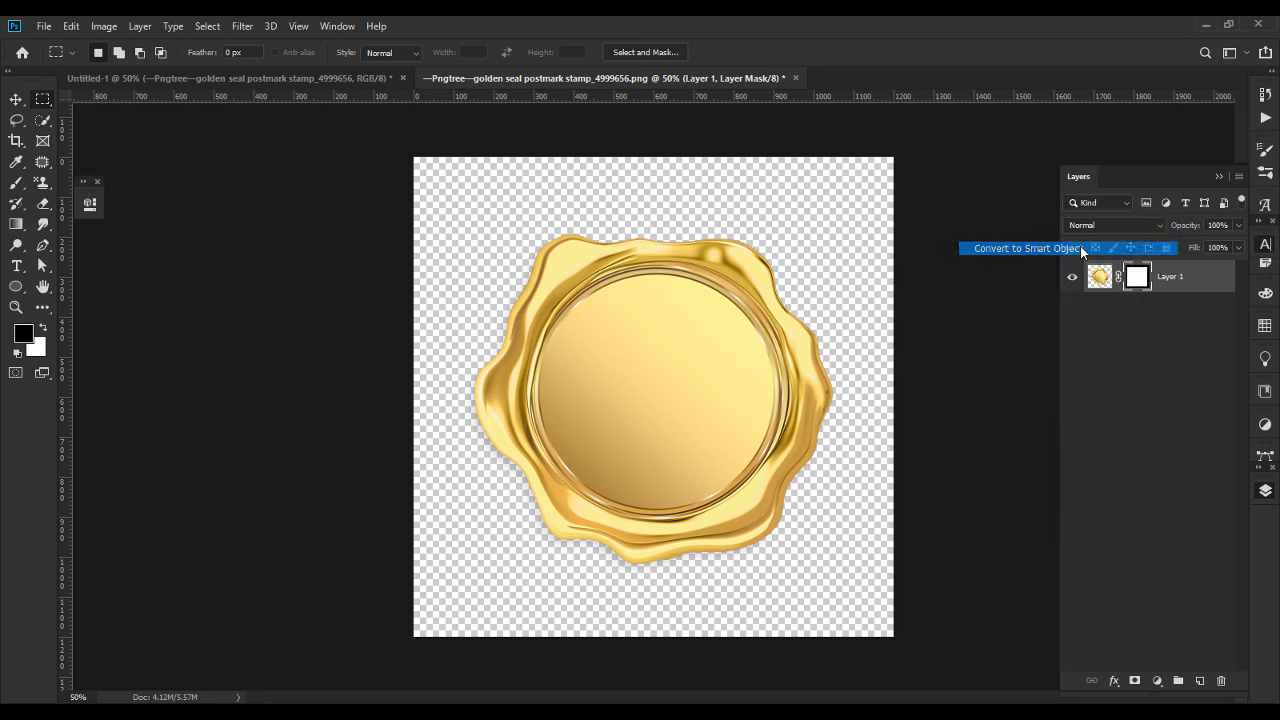
Add a Solid Color fill layer in the current gold foreground colour and place it beneath the seal layer.
{"action": "left_click", "coordinate": [1157, 681]}
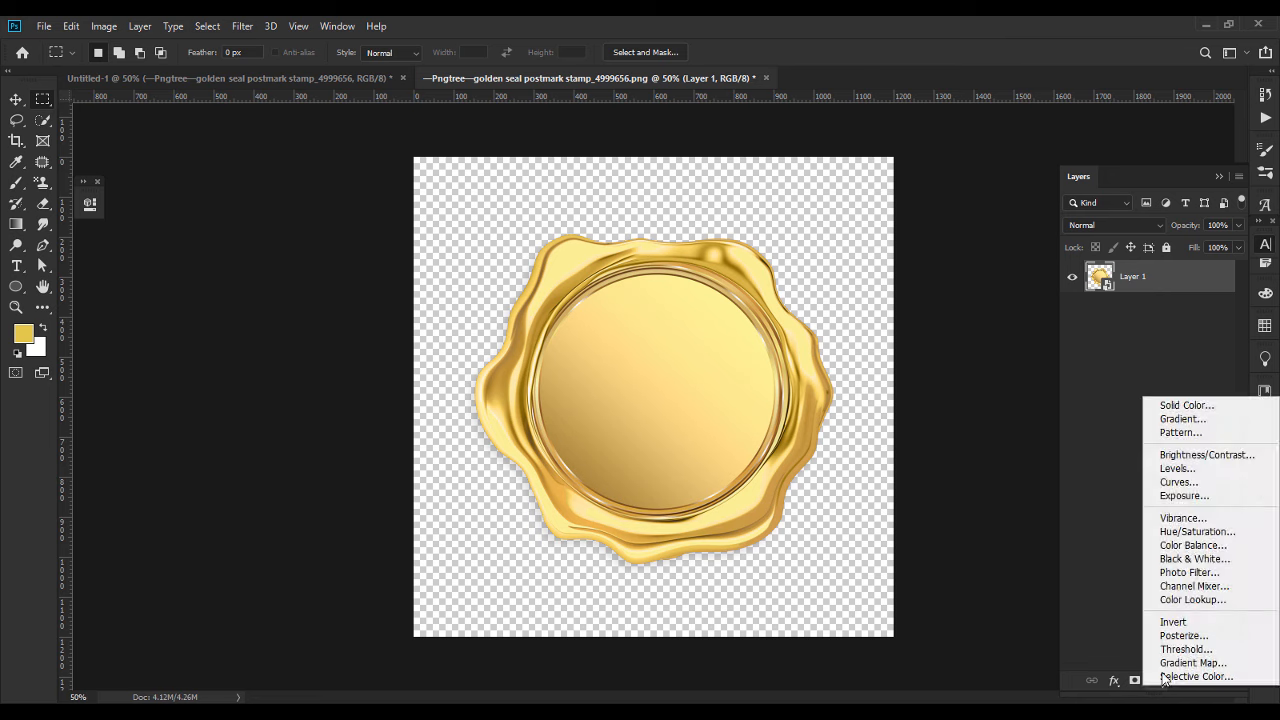
{"action": "left_click", "coordinate": [1179, 406]}
{"action": "left_click", "coordinate": [992, 297]}
{"action": "left_click_drag", "start_coordinate": [1159, 291], "coordinate": [1163, 349]}
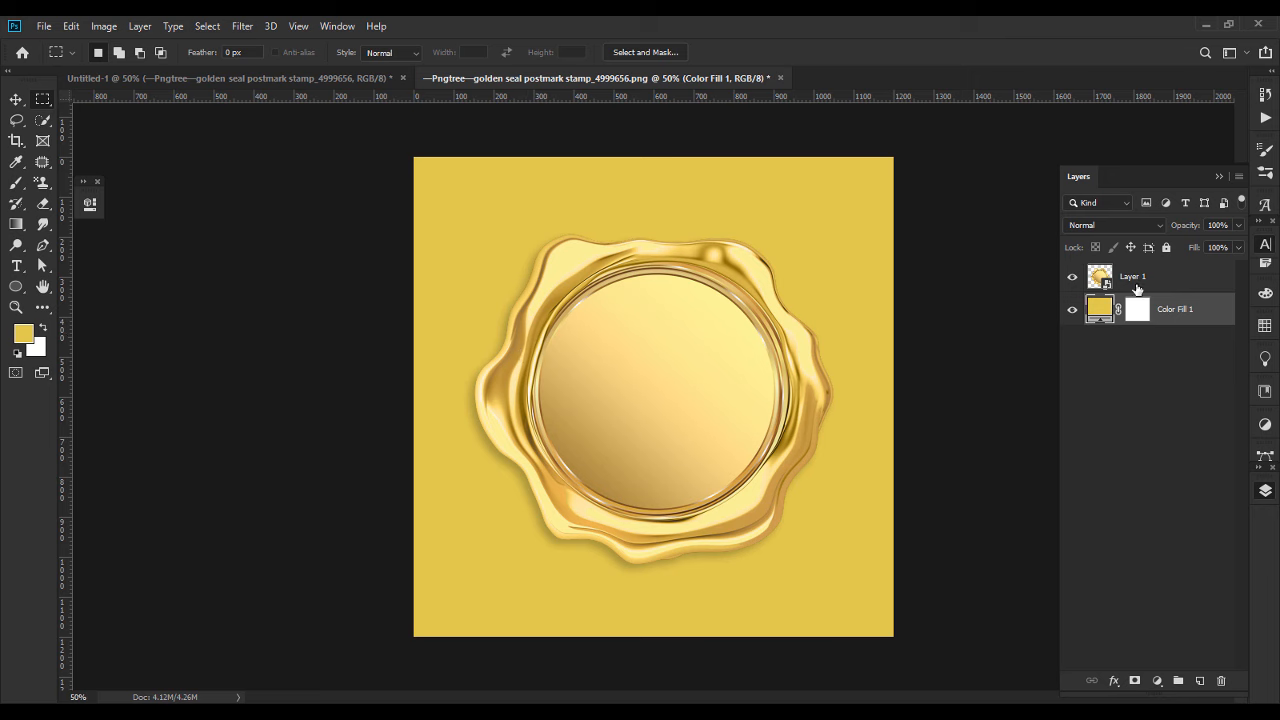
Mask the seal layer using its own pixel outline as the selection, and convert the masked layer to a smart object.
{"action": "left_click", "coordinate": [1101, 279], "text": "ctrl"}
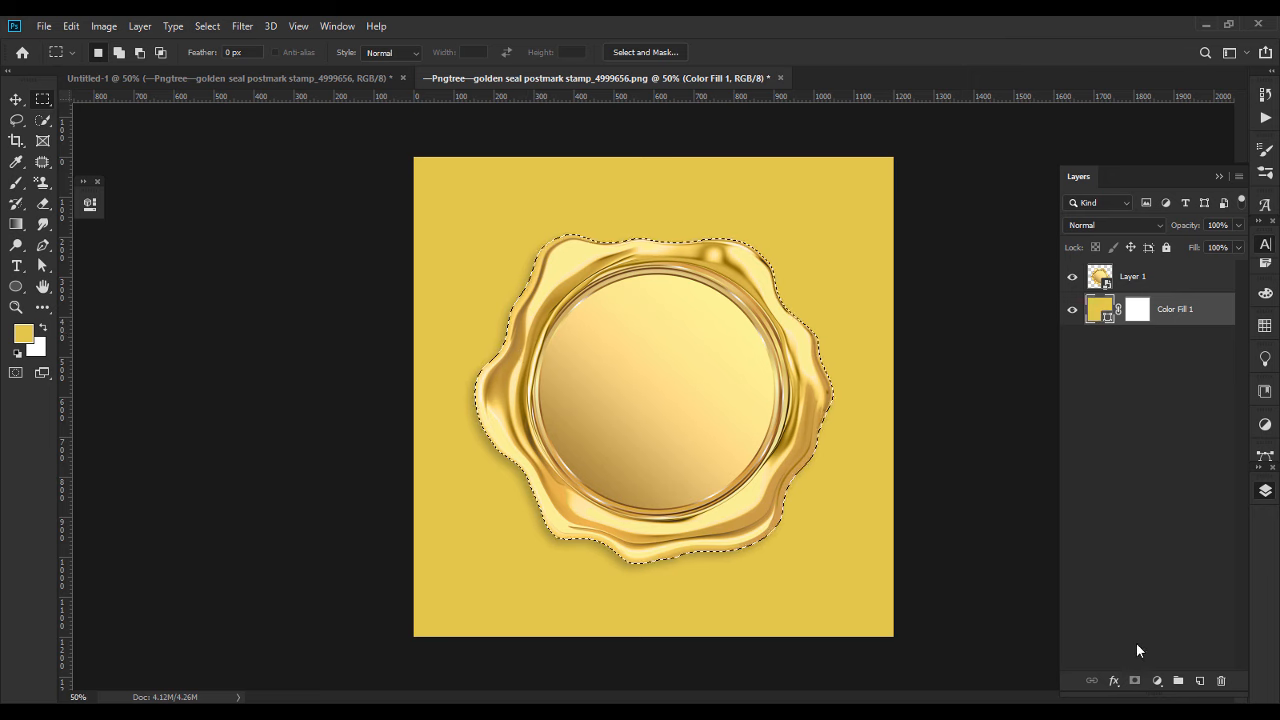
{"action": "left_click", "coordinate": [1157, 288]}
{"action": "left_click", "coordinate": [1135, 680]}
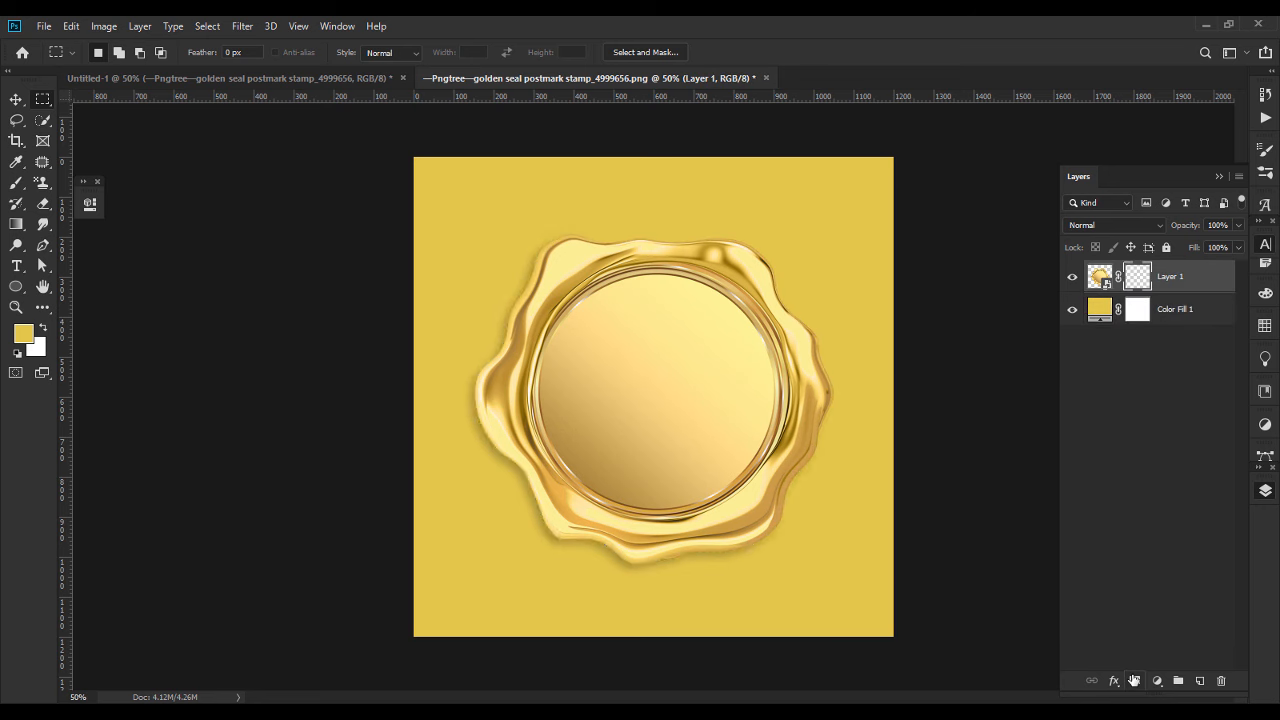
{"action": "right_click", "coordinate": [1184, 291]}
{"action": "left_click", "coordinate": [1088, 190]}
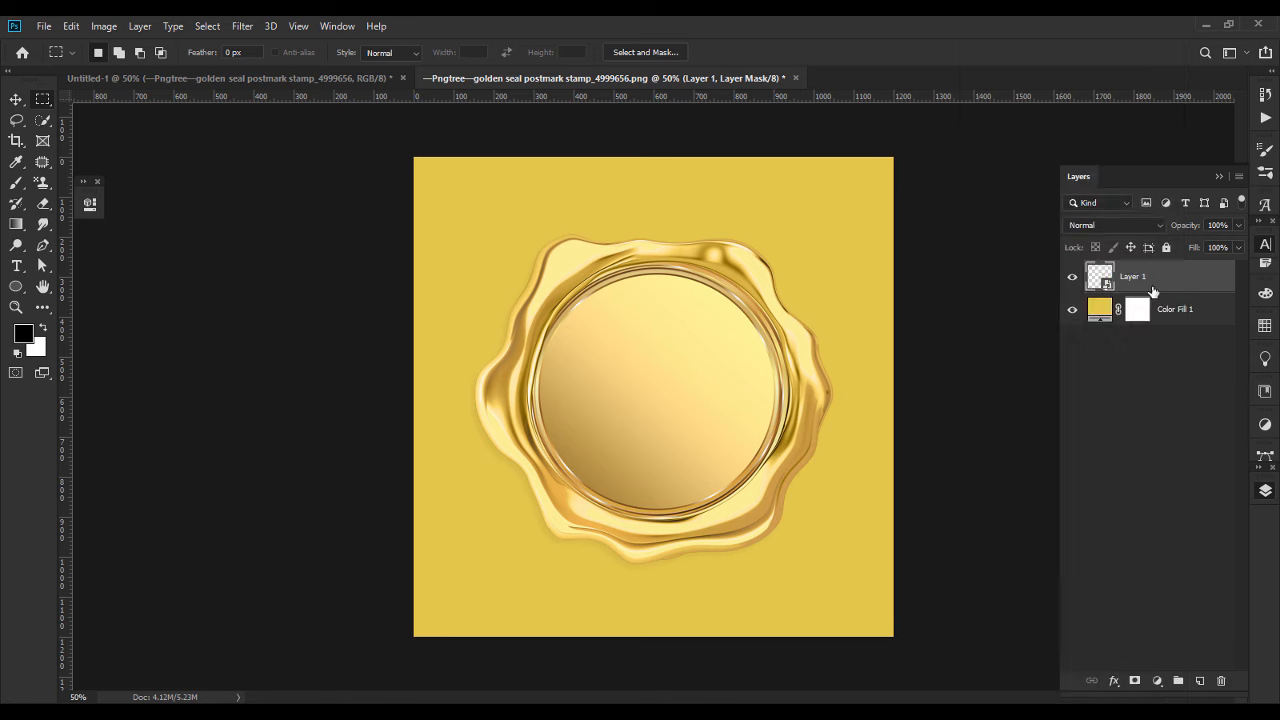
Delete the gold Color Fill 1 layer and save the seal's contents back into the flyer document.
{"action": "left_click", "coordinate": [1180, 313]}
{"action": "key", "text": "Delete"}
{"action": "key", "text": "ctrl+s"}
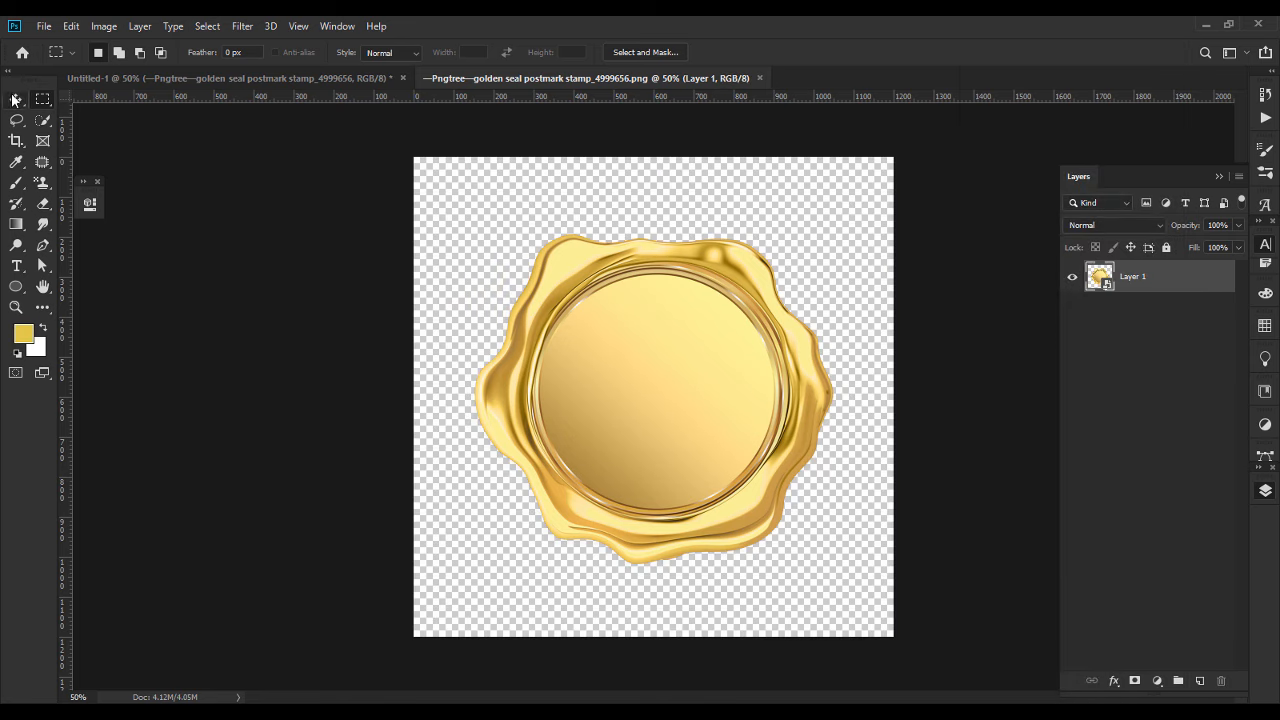
{"action": "left_click", "coordinate": [227, 76]}
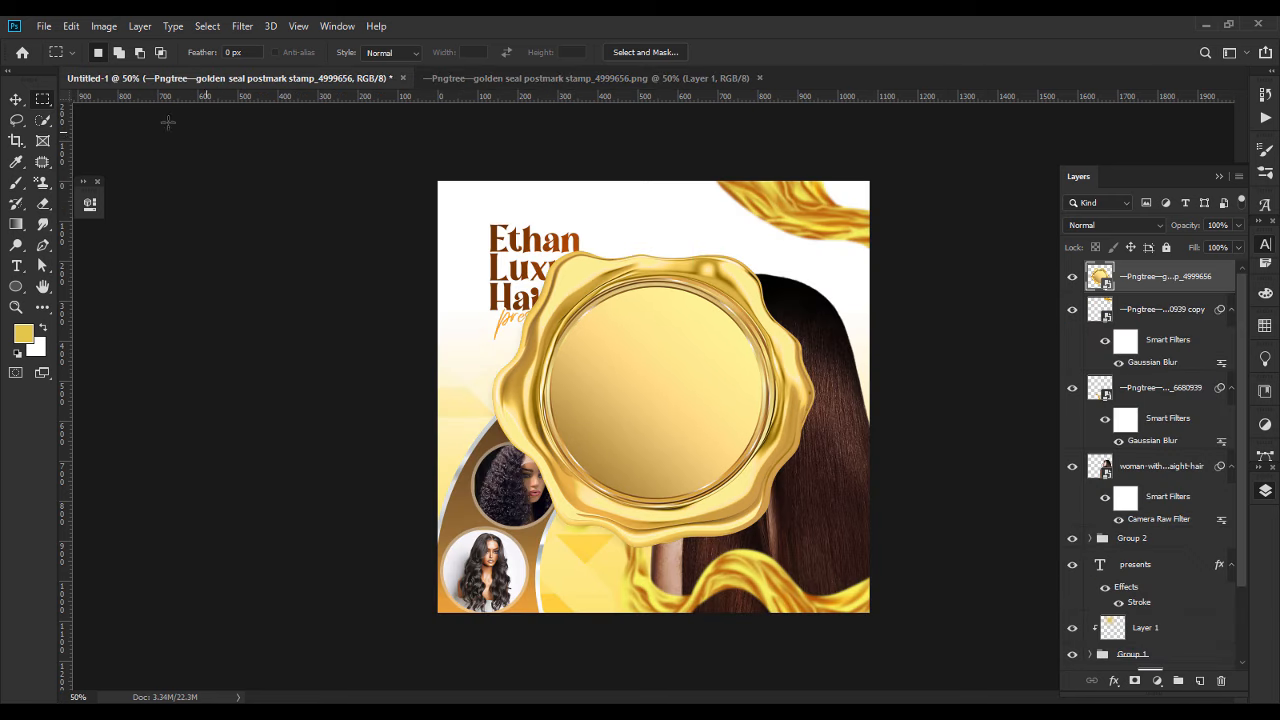
Scale the golden seal to about 35.67% and place it inside the yellow arc beside the woman's shoulder.
{"action": "left_click", "coordinate": [16, 100]}
{"action": "mouse_move", "coordinate": [653, 248]}
{"action": "left_mouse_down"}
{"action": "mouse_move", "coordinate": [660, 387]}
{"action": "mouse_move", "coordinate": [661, 258]}
{"action": "left_mouse_up"}
{"action": "left_click_drag", "start_coordinate": [885, 409], "coordinate": [679, 409]}
{"action": "left_click_drag", "start_coordinate": [547, 384], "coordinate": [610, 540]}
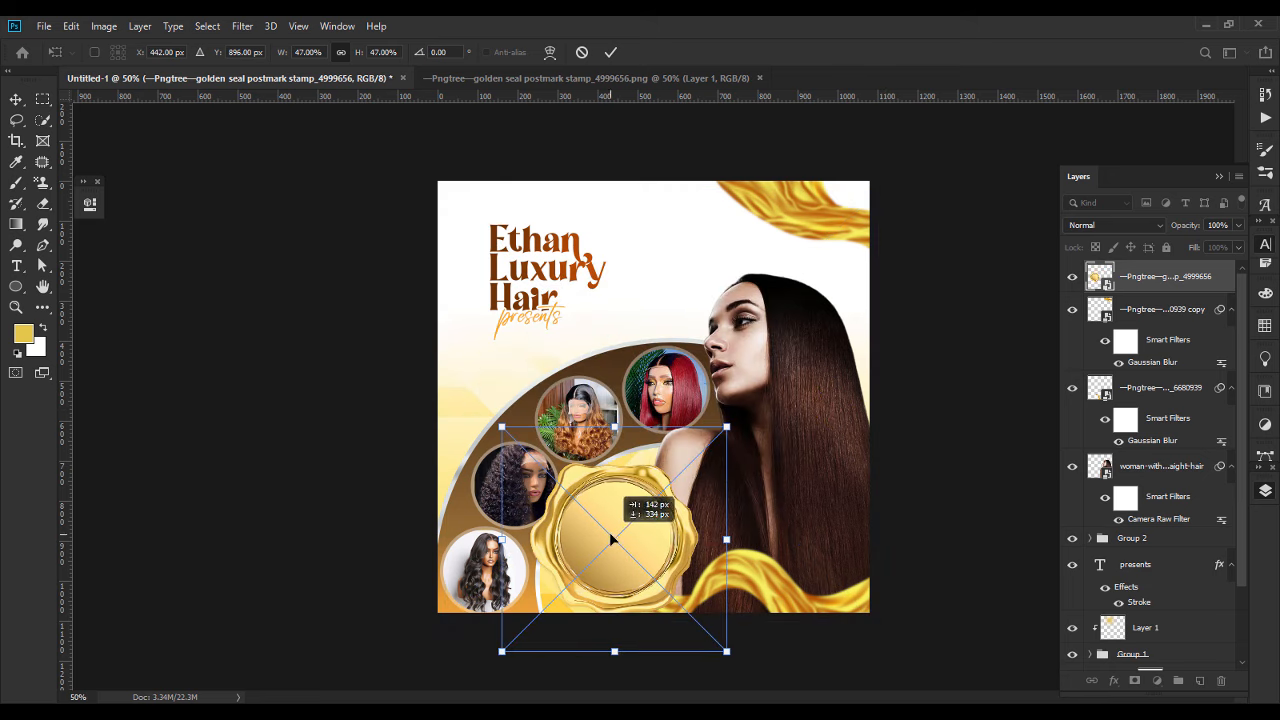
{"action": "left_click_drag", "start_coordinate": [500, 540], "coordinate": [557, 536]}
{"action": "left_click_drag", "start_coordinate": [638, 527], "coordinate": [619, 531]}
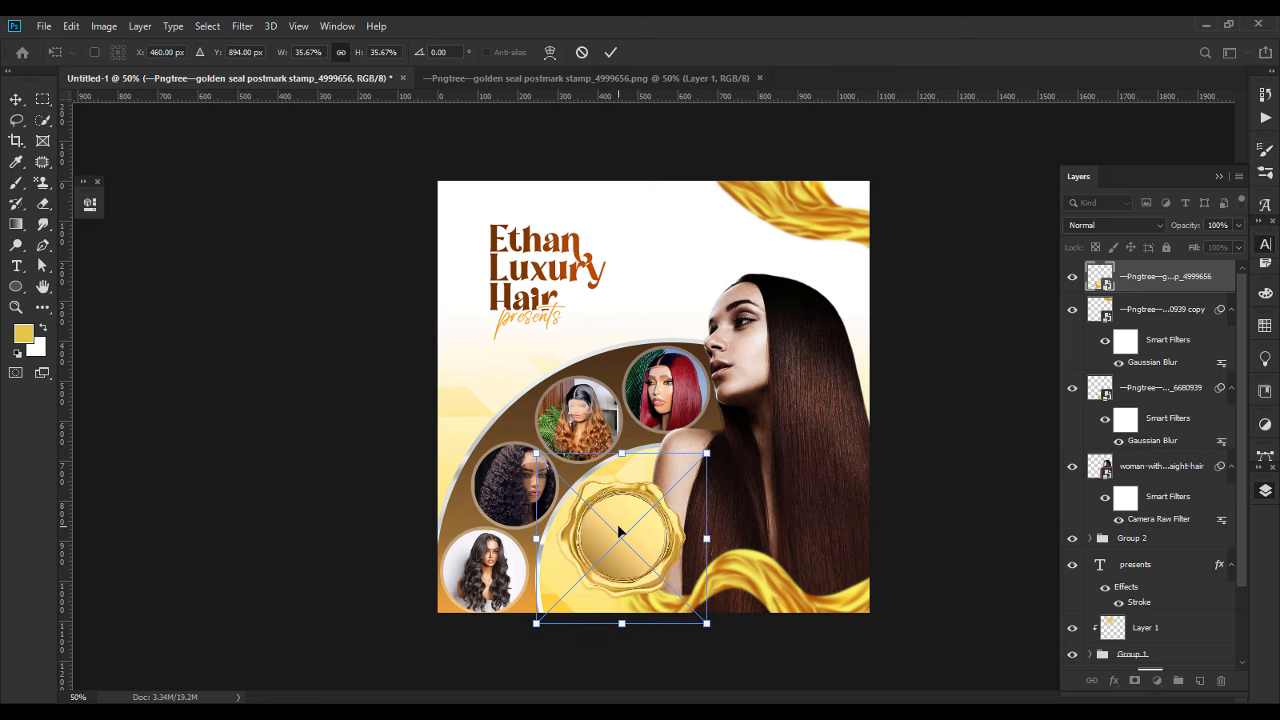
{"action": "left_click_drag", "start_coordinate": [619, 531], "coordinate": [614, 524]}
{"action": "key", "text": "Return"}
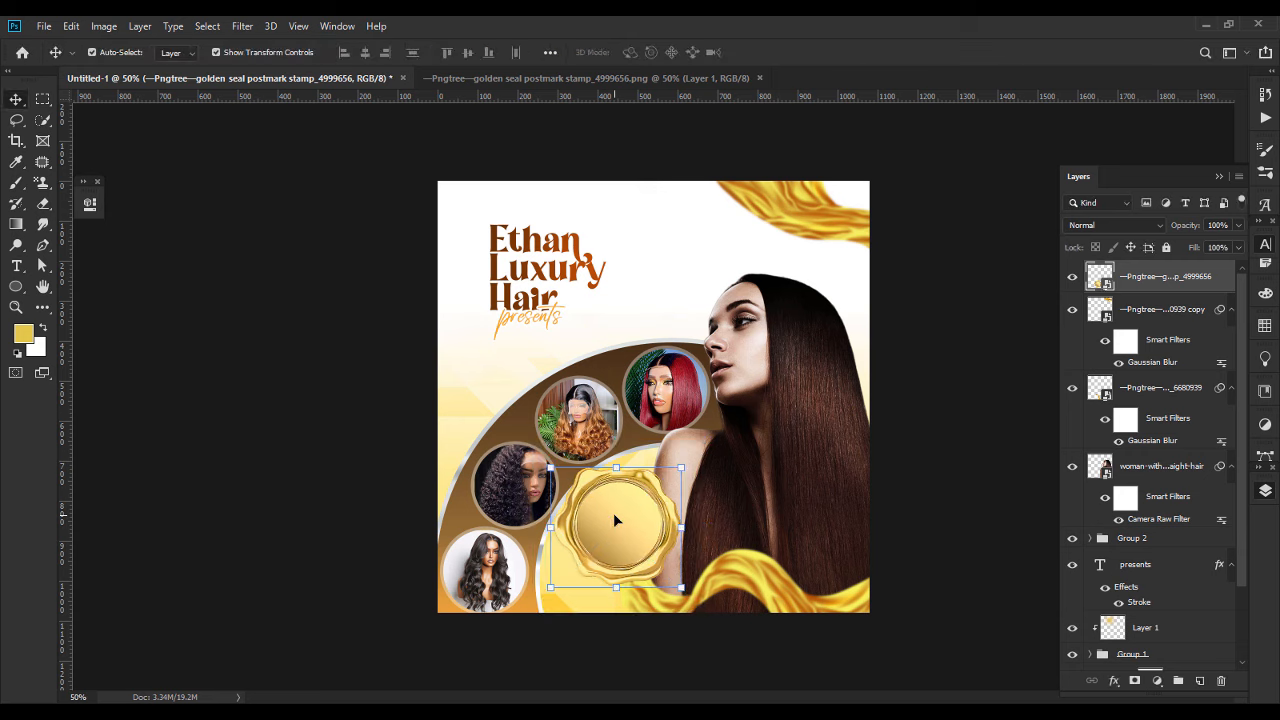
Nudge the golden silk fabric along the flyer's lower edge slightly upward and clear the layer selection.
{"action": "left_click_drag", "start_coordinate": [791, 592], "coordinate": [792, 584]}
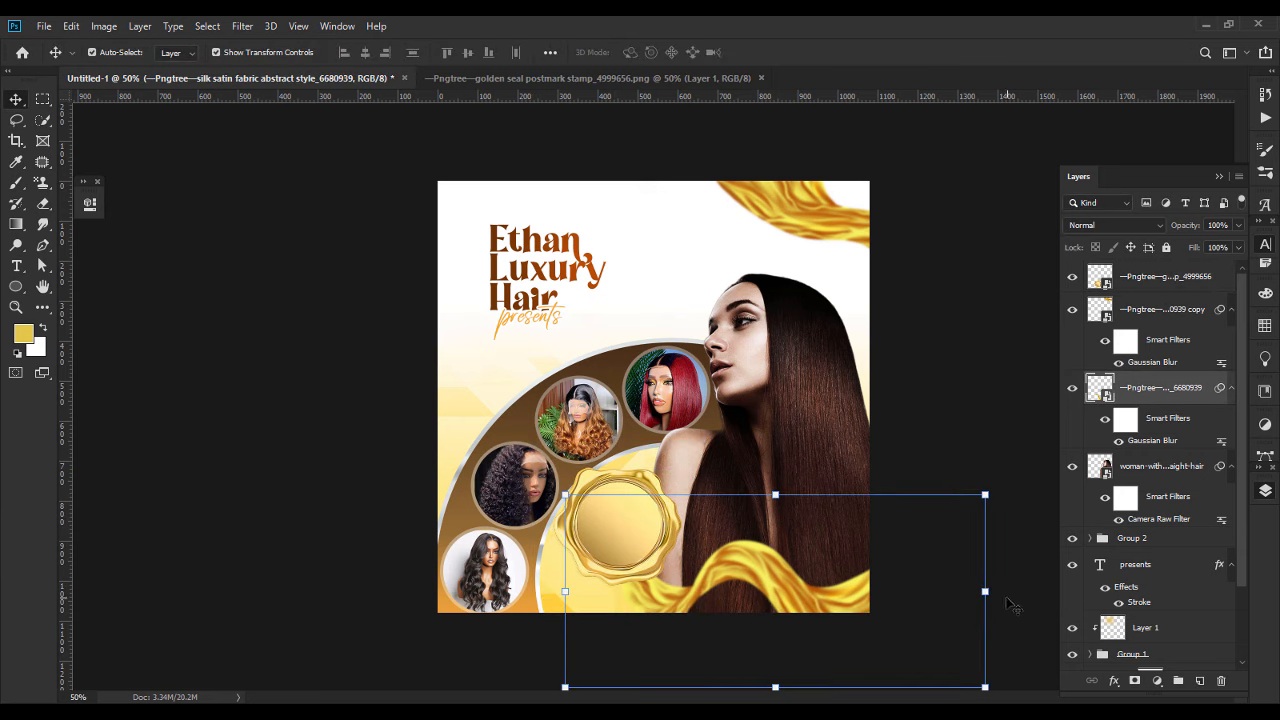
{"action": "left_click", "coordinate": [1001, 598]}
{"action": "key", "text": "Return"}
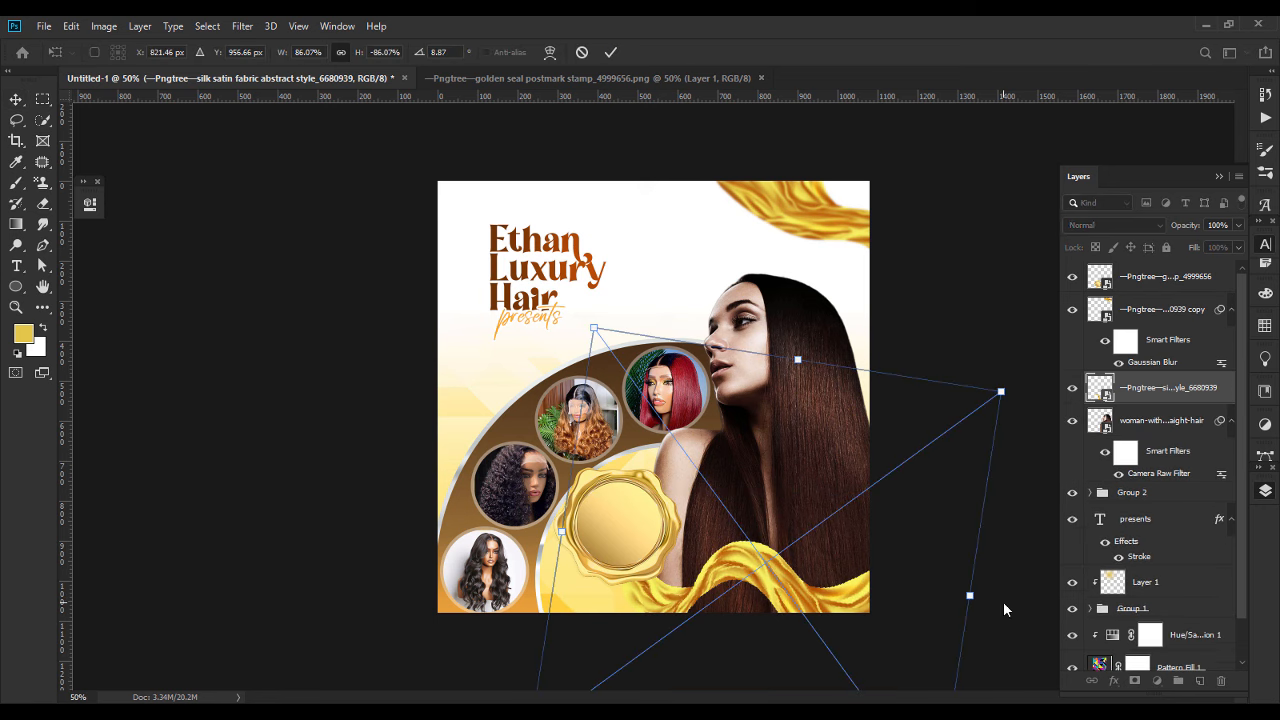
{"action": "left_click_drag", "start_coordinate": [1004, 604], "coordinate": [1005, 607]}
{"action": "key", "text": "Return"}
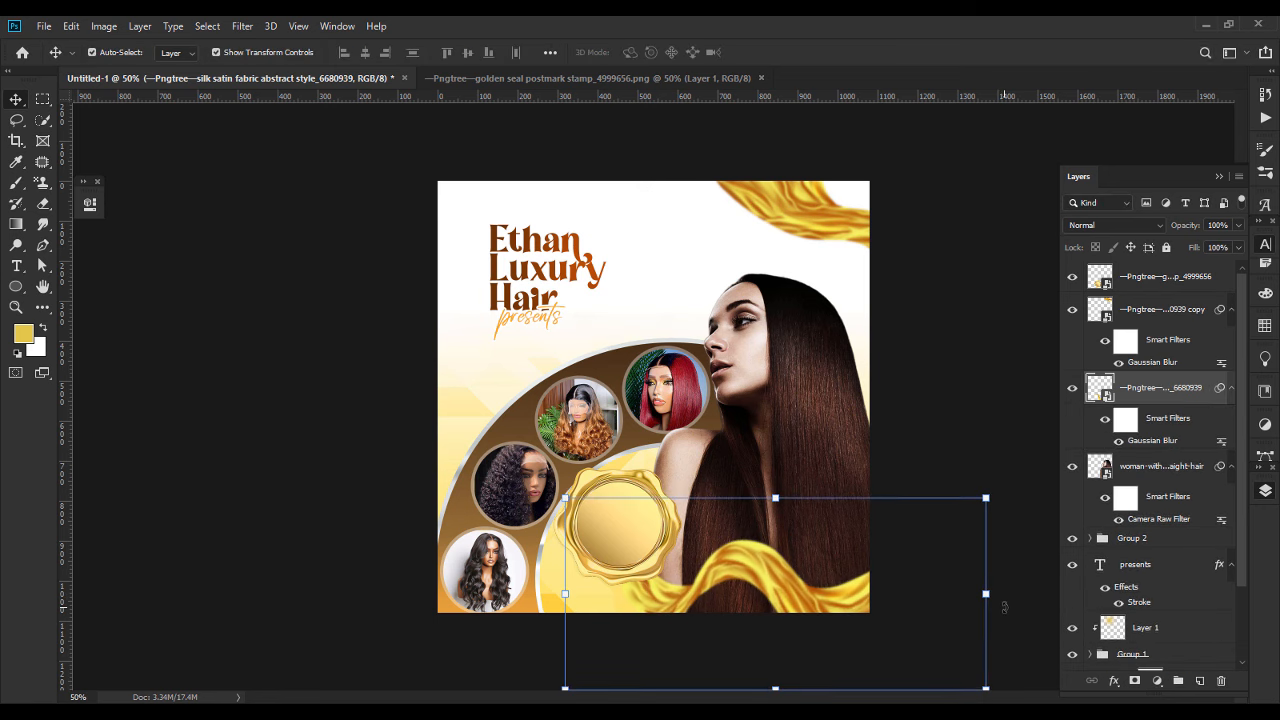
{"action": "left_click", "coordinate": [337, 428]}
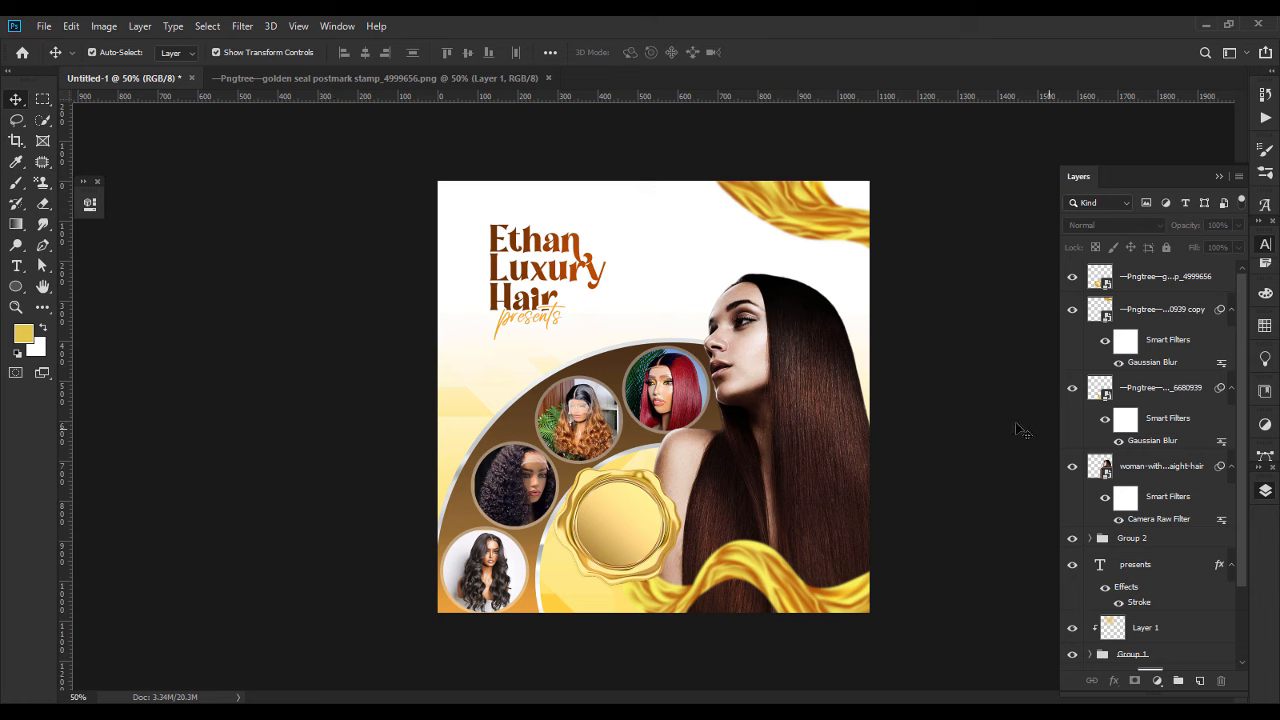
Draw a gold rectangle above the woman's head, right of the title, and adjust it to about 352 by 184 px.
{"action": "left_click", "coordinate": [16, 290]}
{"action": "right_click", "coordinate": [16, 290]}
{"action": "left_click", "coordinate": [70, 285]}
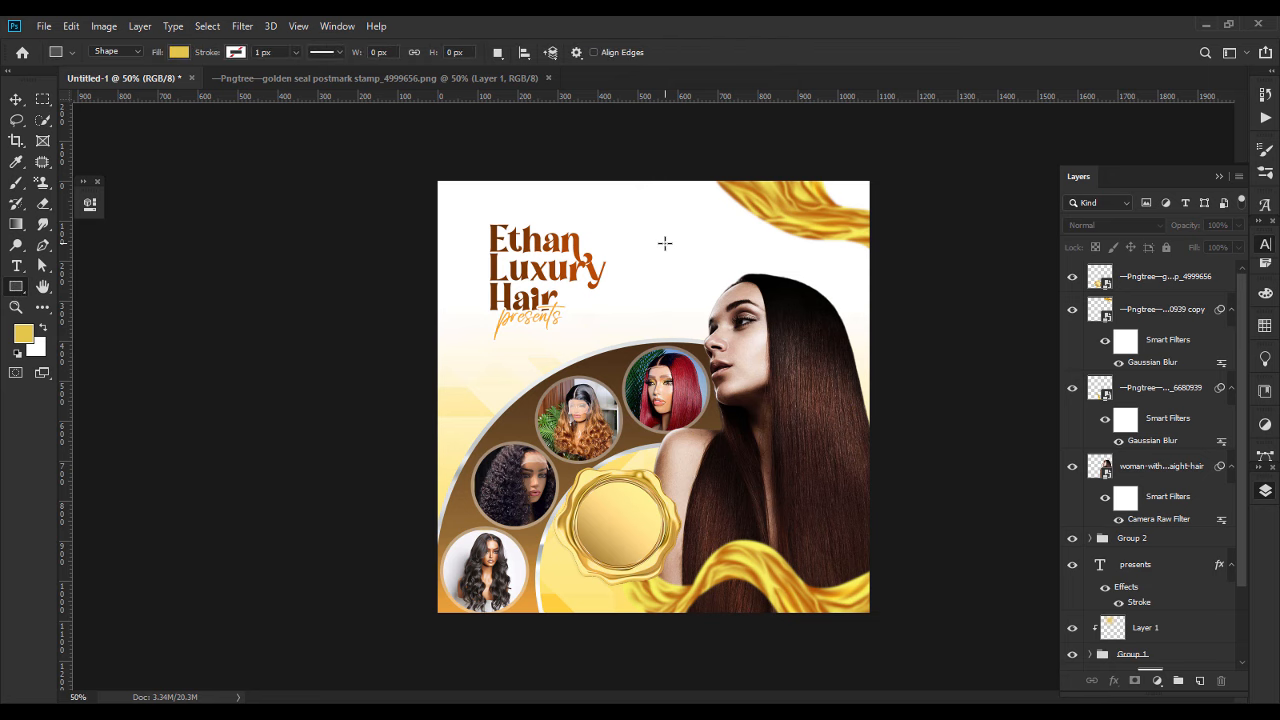
{"action": "left_click_drag", "start_coordinate": [658, 235], "coordinate": [799, 304]}
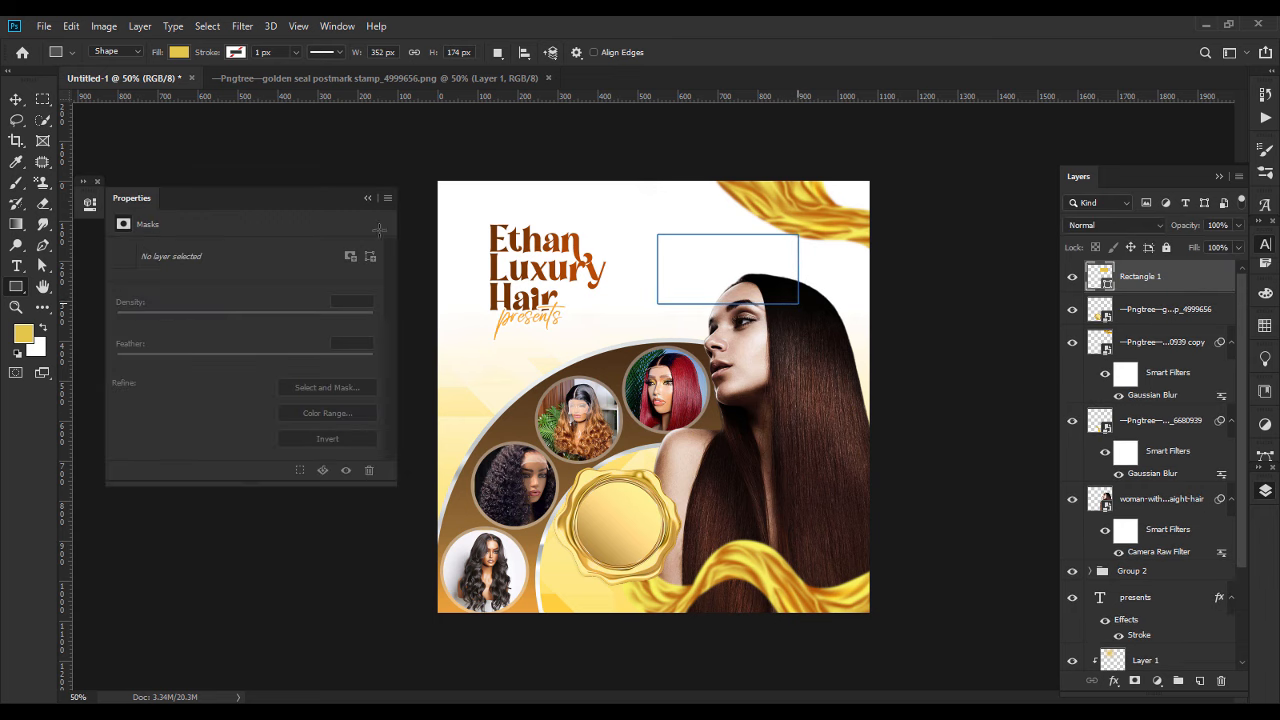
{"action": "key", "text": "v"}
{"action": "left_click_drag", "start_coordinate": [723, 268], "coordinate": [715, 230]}
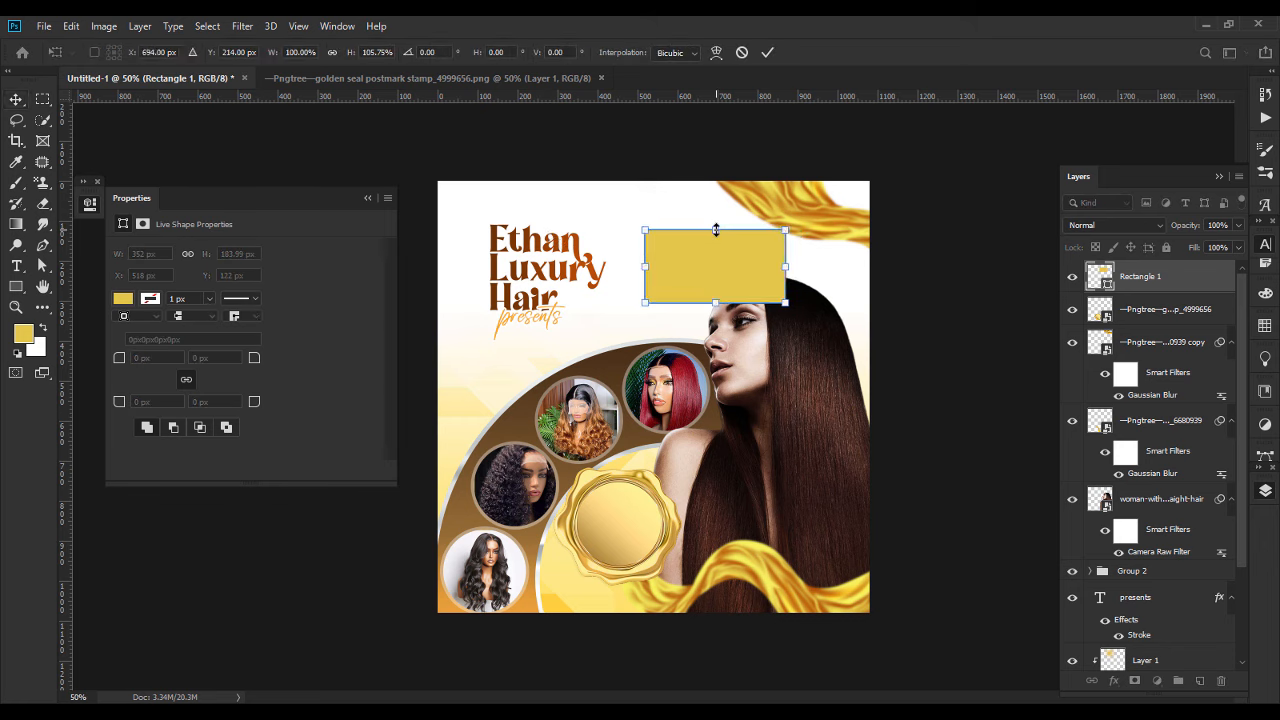
{"action": "key", "text": "Return"}
{"action": "left_click", "coordinate": [369, 199]}
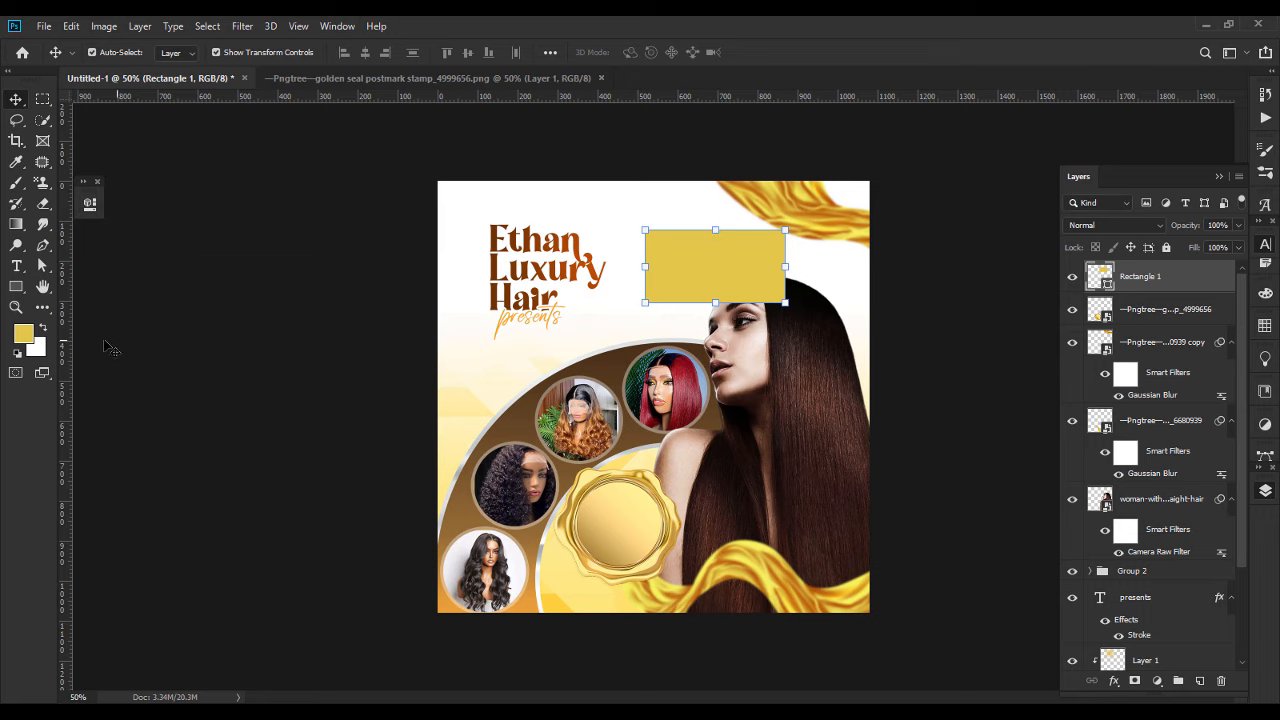
Round the rectangle's top-left and bottom-right corners with a 38 px radius.
{"action": "left_click", "coordinate": [89, 203]}
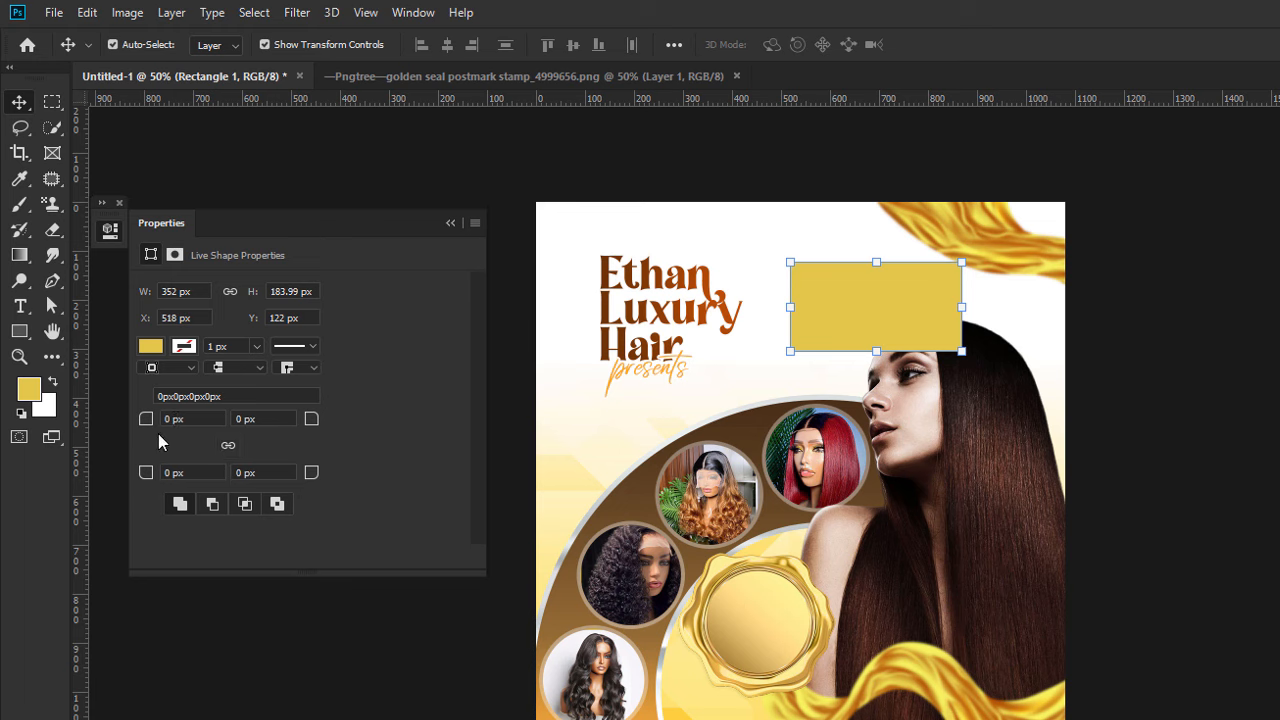
{"action": "left_click_drag", "start_coordinate": [147, 425], "coordinate": [186, 430]}
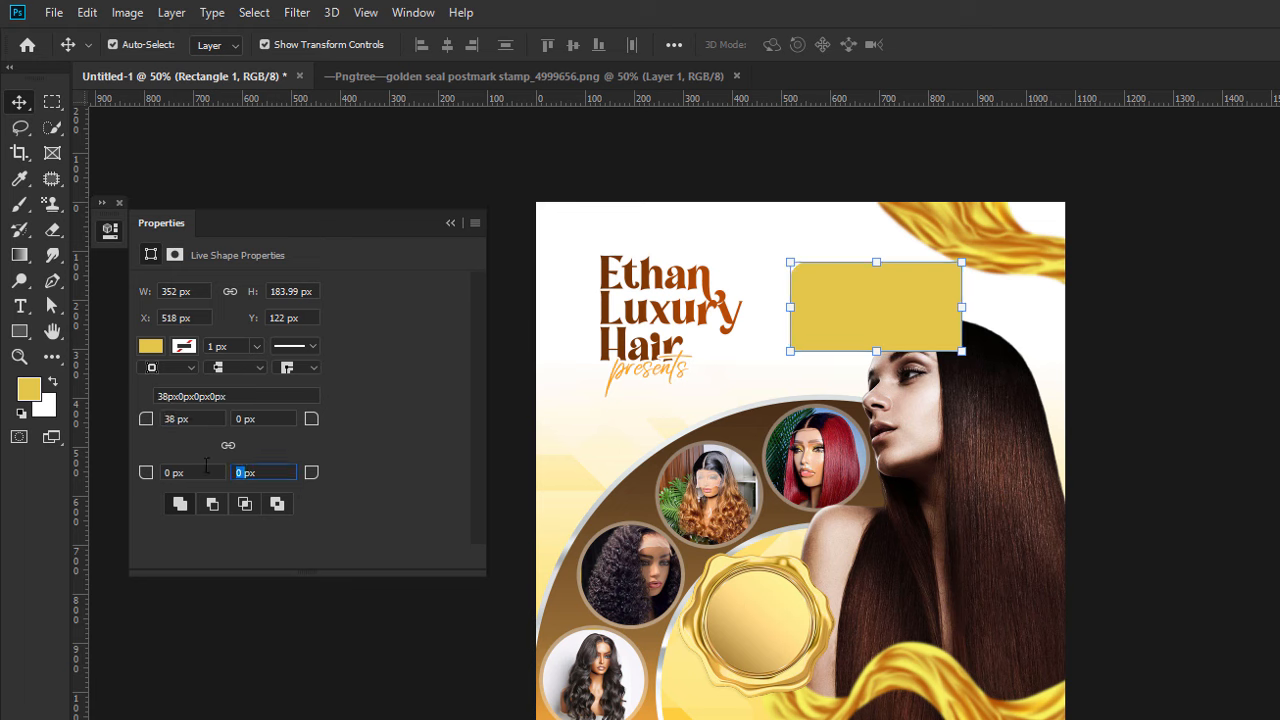
{"action": "key", "text": "Return"}
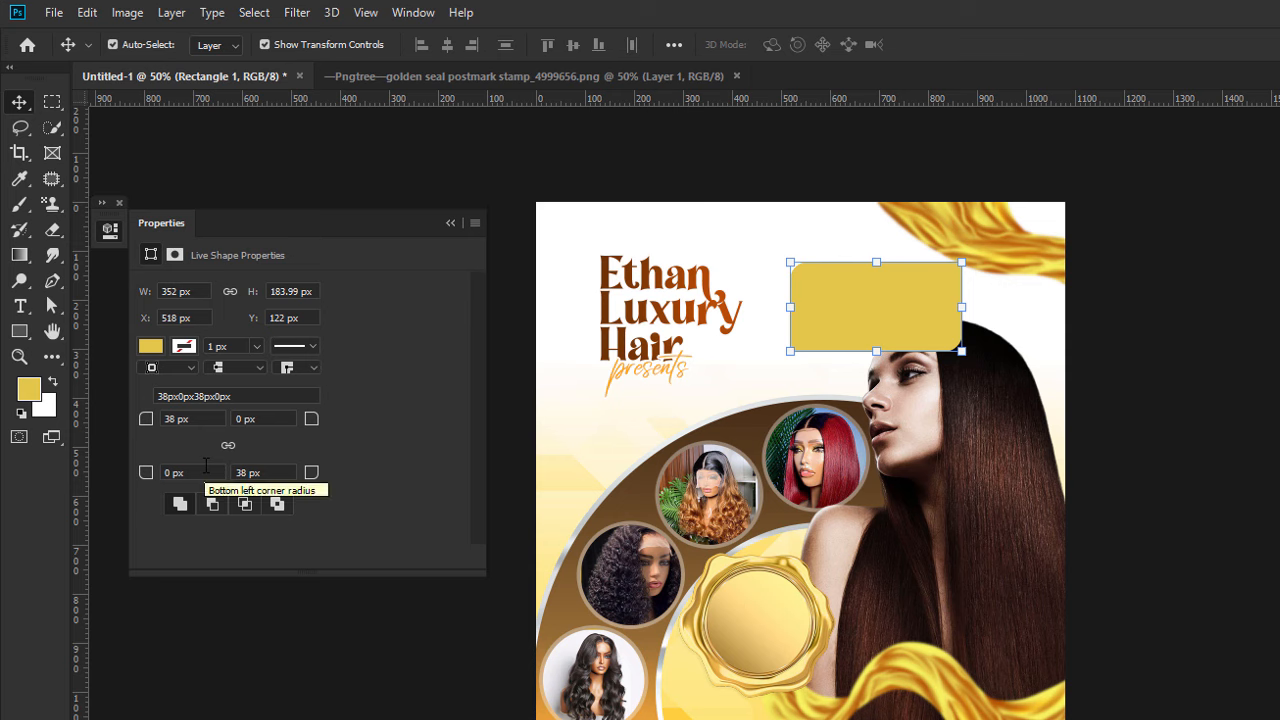
{"action": "left_click", "coordinate": [450, 223]}
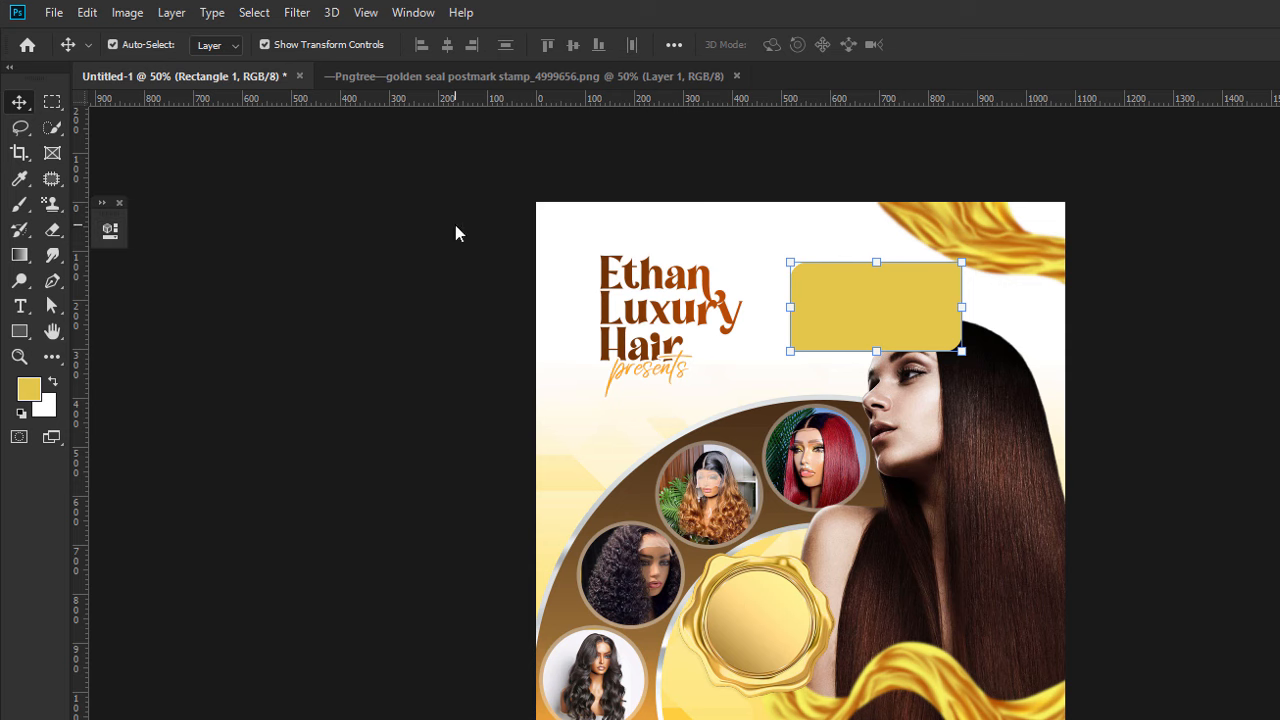
Remove the rectangle's fill and give it a dark brown stroke from the recently used colours.
{"action": "left_click", "coordinate": [45, 304]}
{"action": "left_click", "coordinate": [296, 45]}
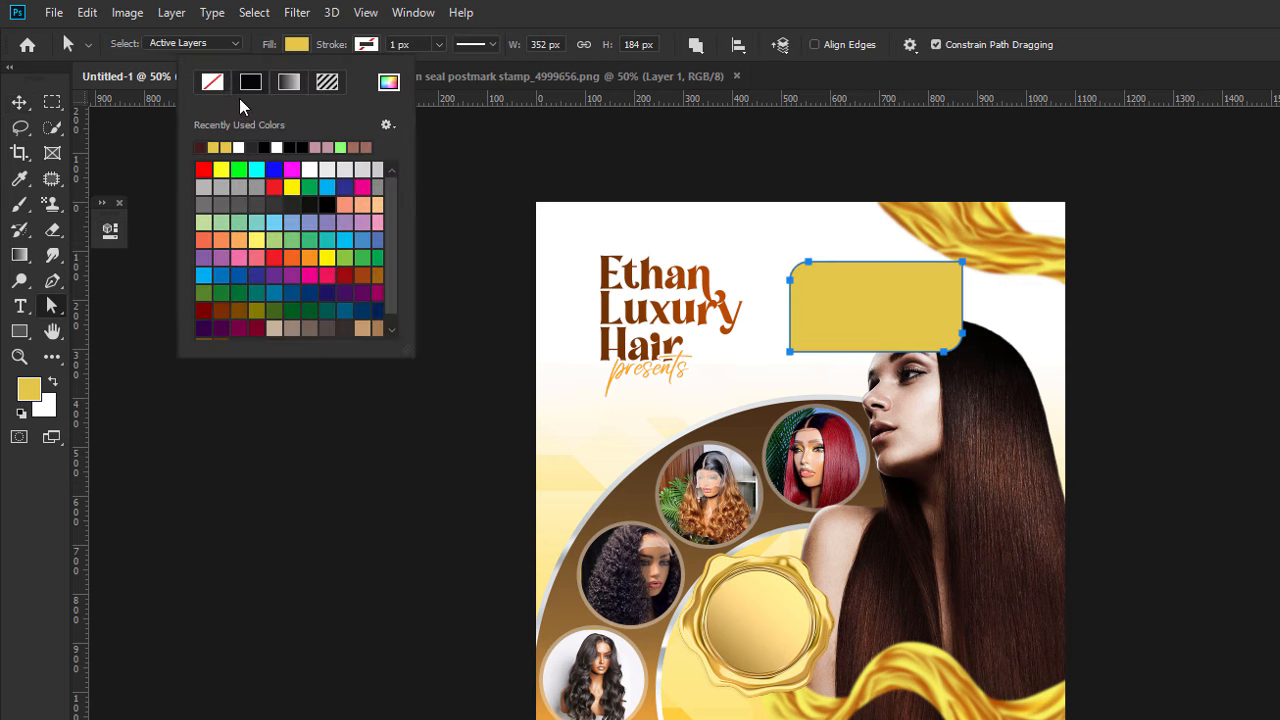
{"action": "left_click", "coordinate": [212, 82]}
{"action": "left_click", "coordinate": [365, 45]}
{"action": "left_click", "coordinate": [365, 45]}
{"action": "left_click", "coordinate": [365, 47]}
{"action": "left_click", "coordinate": [270, 146]}
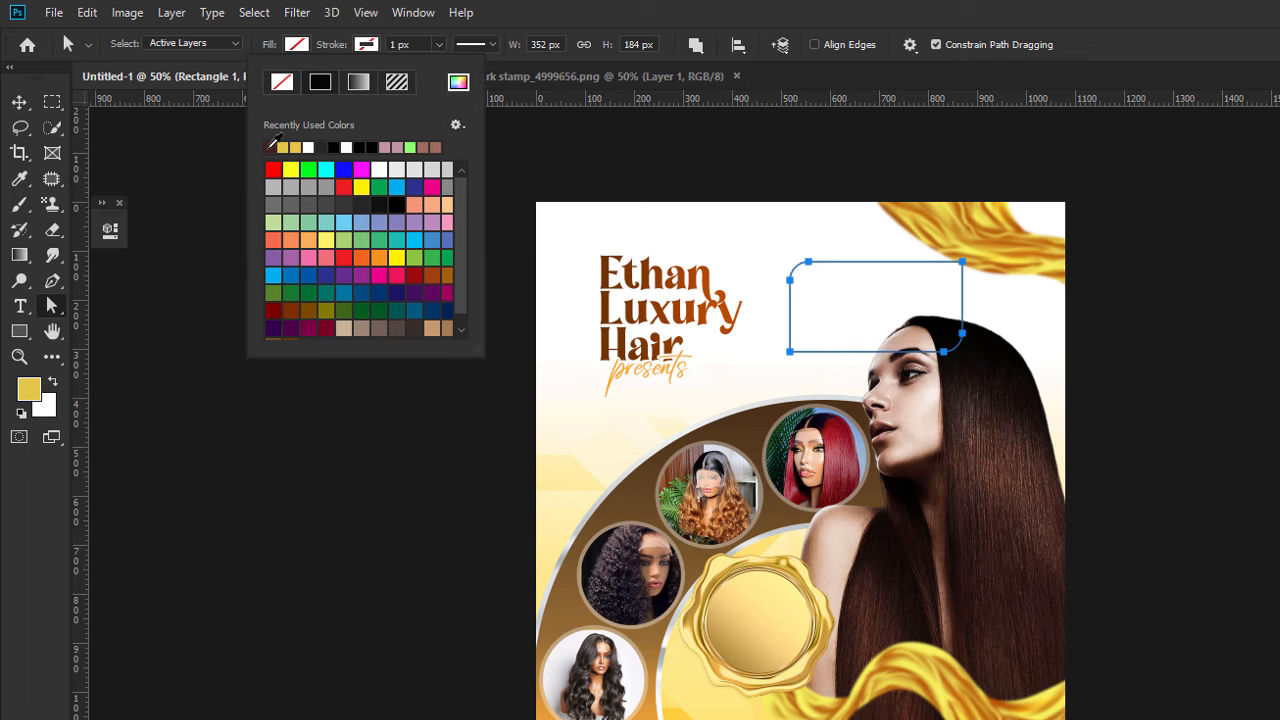
Apply the dashed stroke style to the rectangle's outline at 1 px width.
{"action": "left_click", "coordinate": [401, 42]}
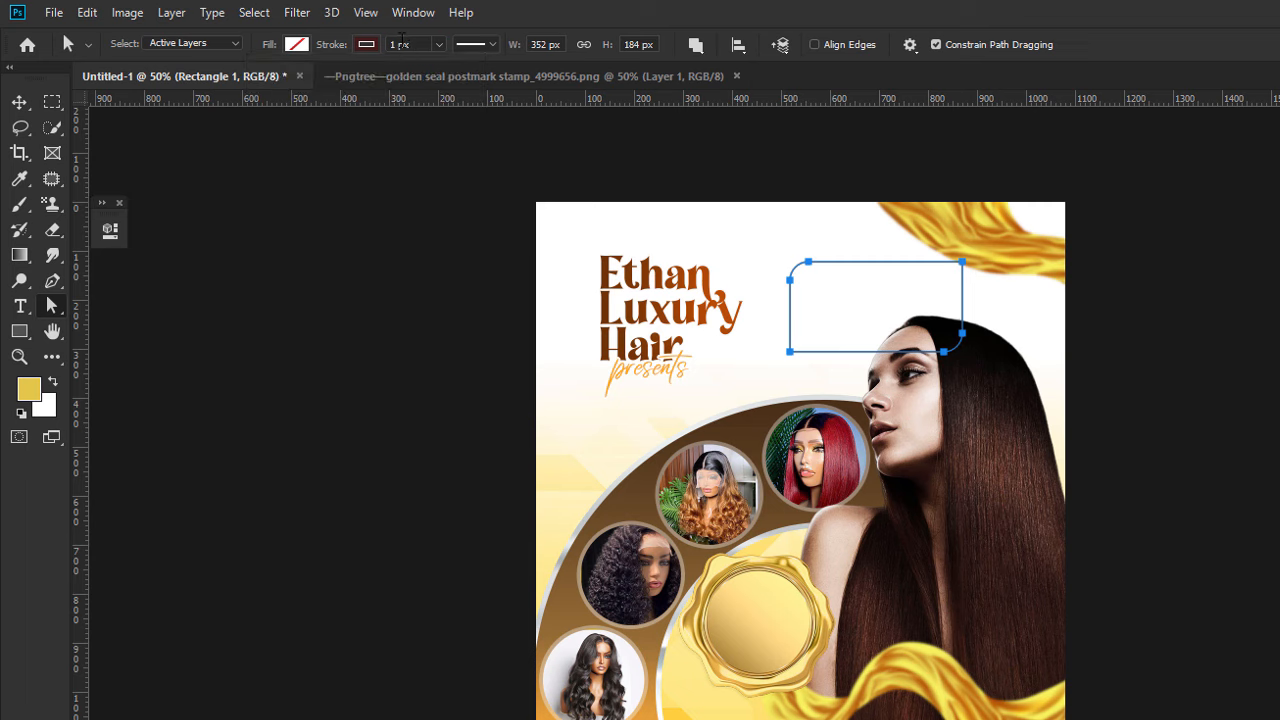
{"action": "key", "text": "Up"}
{"action": "key", "text": "Down"}
{"action": "key", "text": "Down"}
{"action": "left_click", "coordinate": [476, 45]}
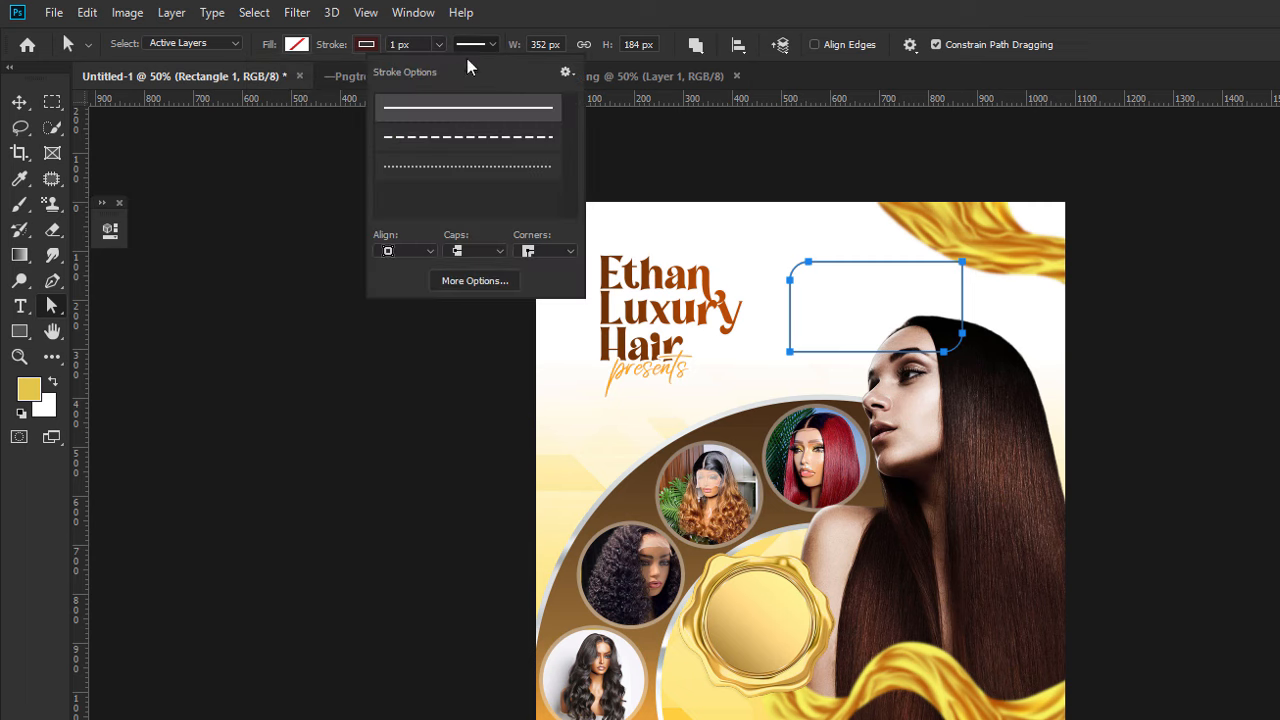
{"action": "left_click", "coordinate": [463, 148]}
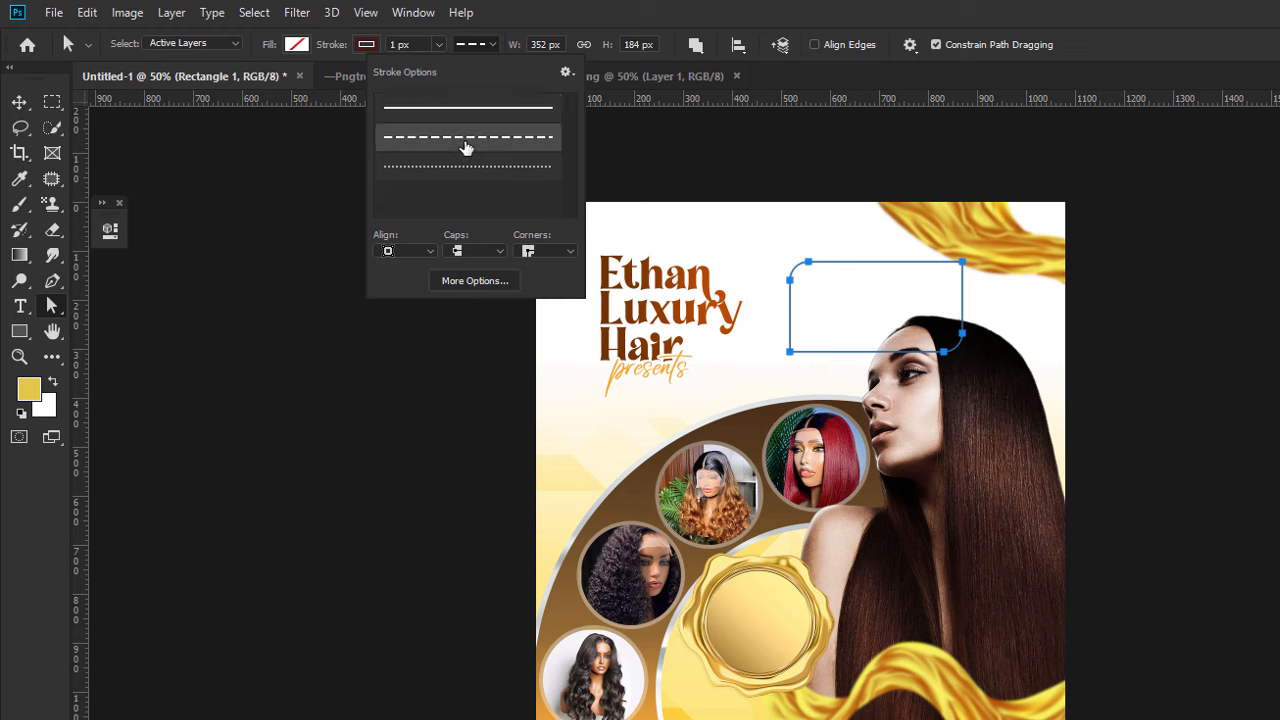
{"action": "key", "text": "v"}
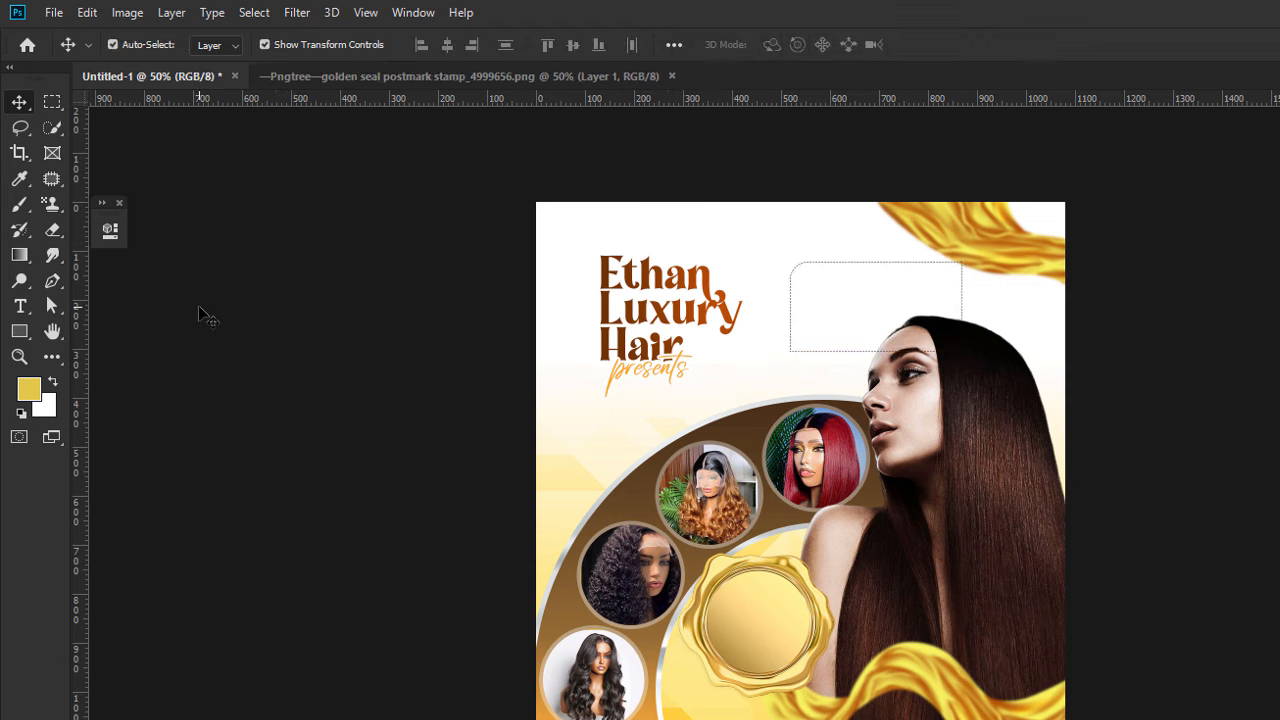
Reselect the rectangle and set its stroke width to 3 px.
{"action": "left_click", "coordinate": [792, 335]}
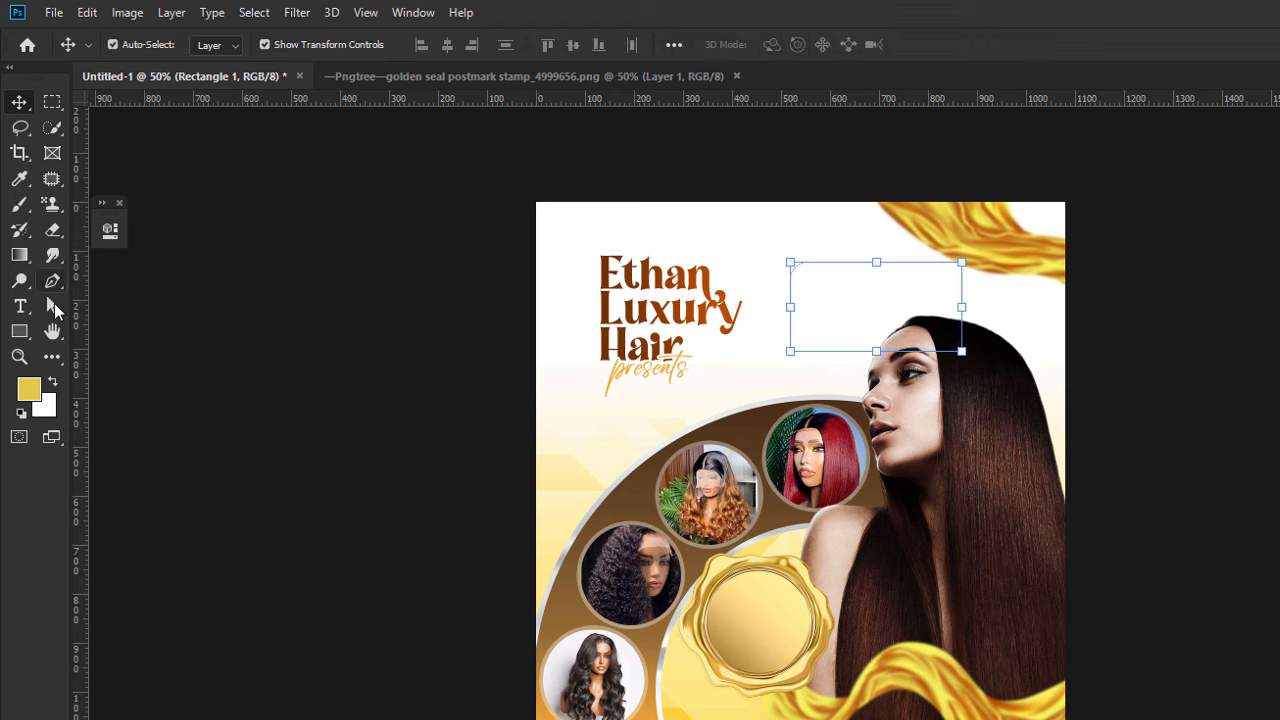
{"action": "left_click", "coordinate": [53, 305]}
{"action": "key", "text": "Up"}
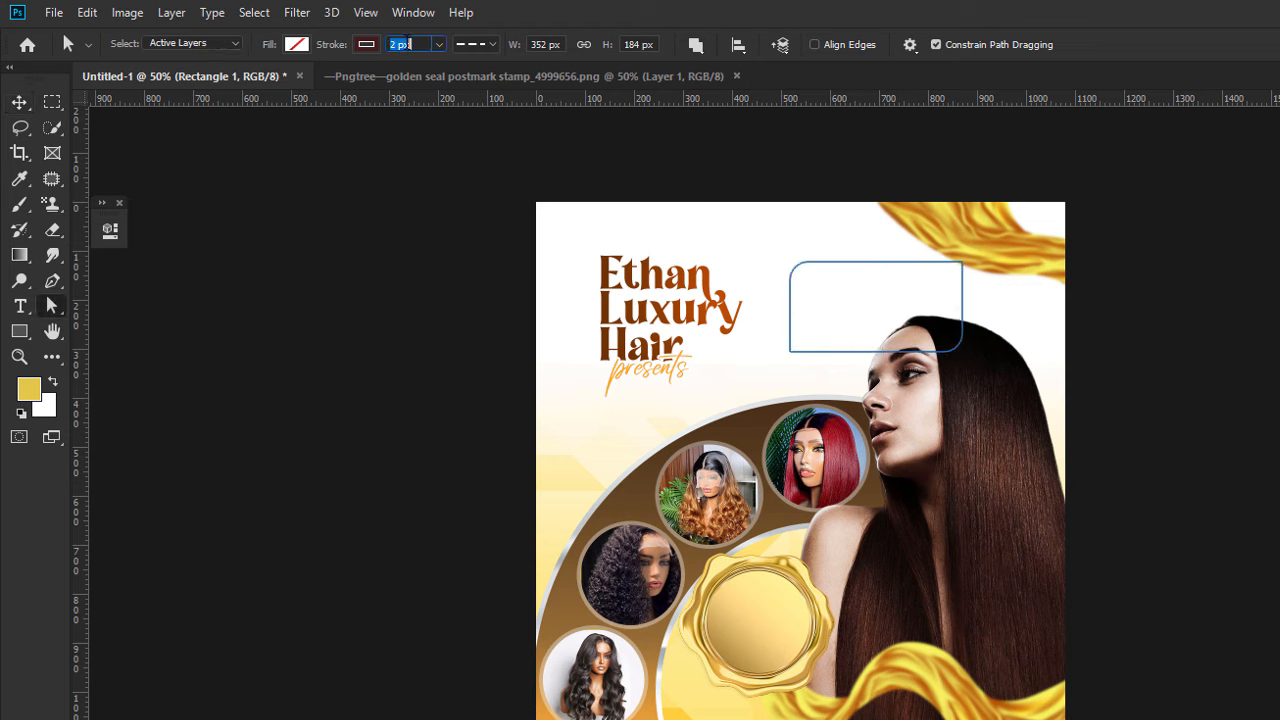
{"action": "key", "text": "Return"}
Try the dotted stroke style on the rectangle's outline and preview it deselected.
{"action": "left_click", "coordinate": [493, 42]}
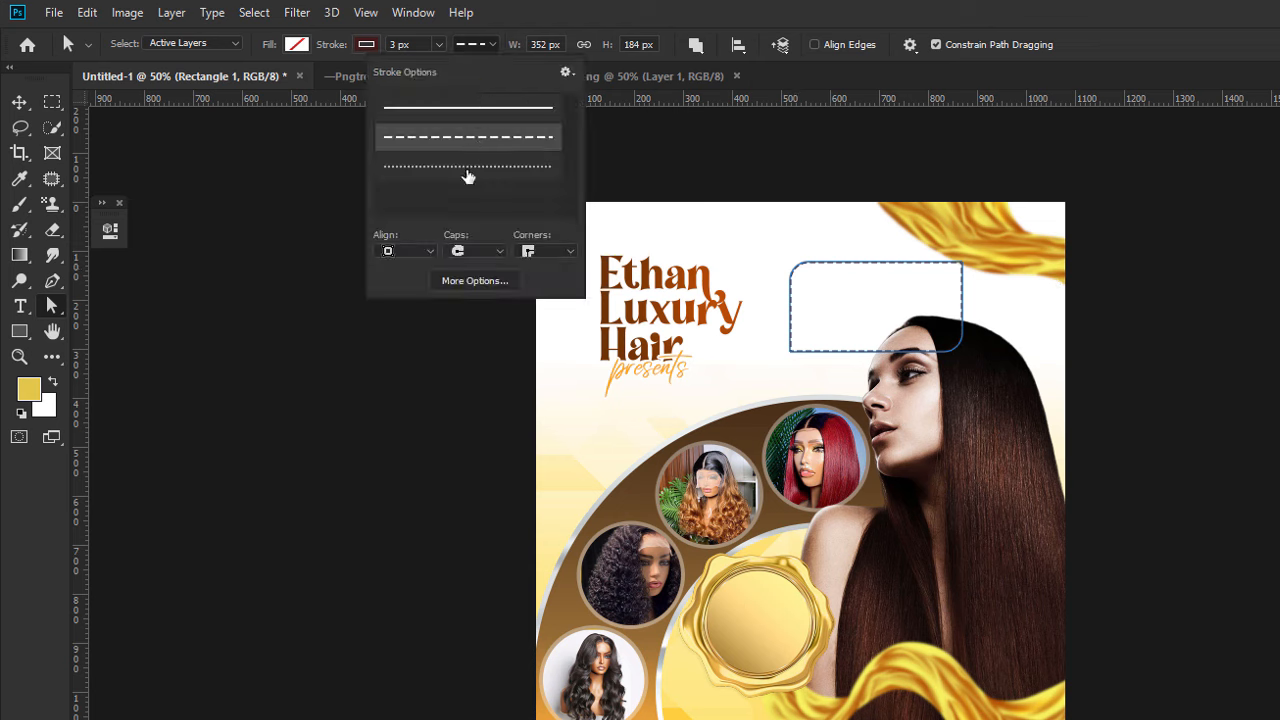
{"action": "left_click", "coordinate": [466, 167]}
{"action": "left_click", "coordinate": [25, 104]}
{"action": "left_click", "coordinate": [289, 335]}
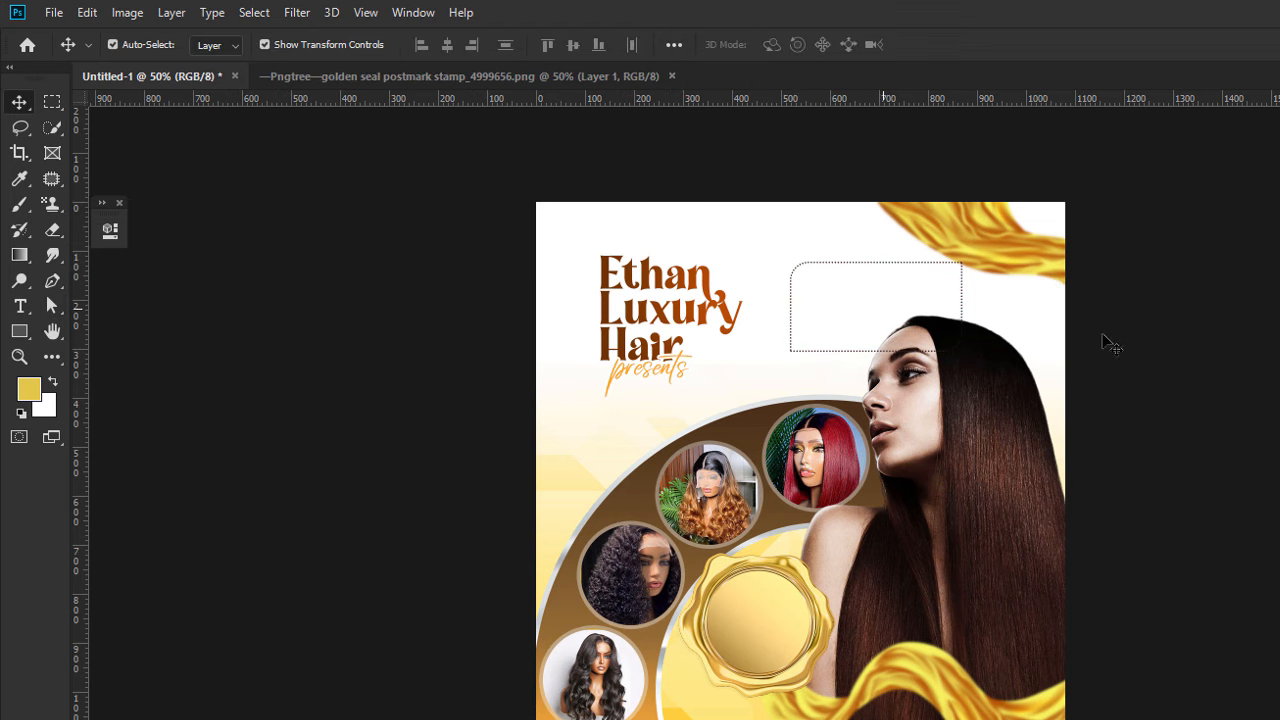
{"action": "key", "text": "ctrl+z"}
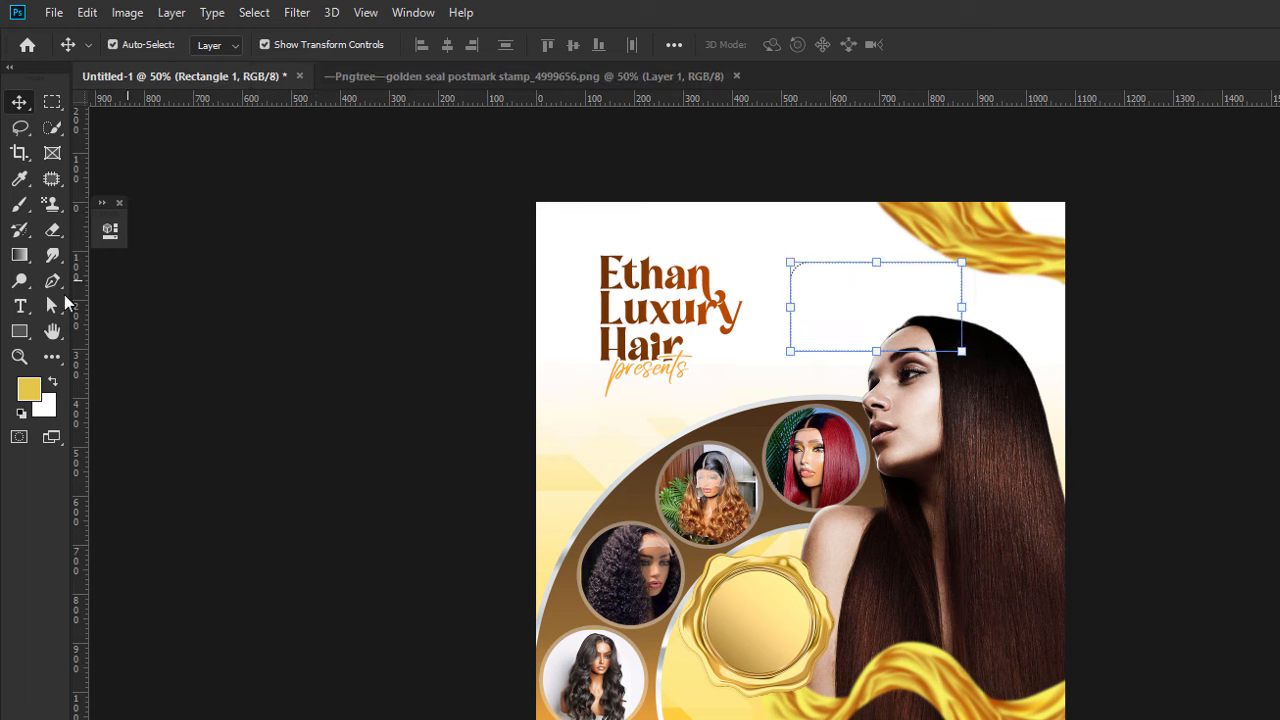
Switch the rectangle's outline to the dashed stroke style.
{"action": "left_click", "coordinate": [50, 304]}
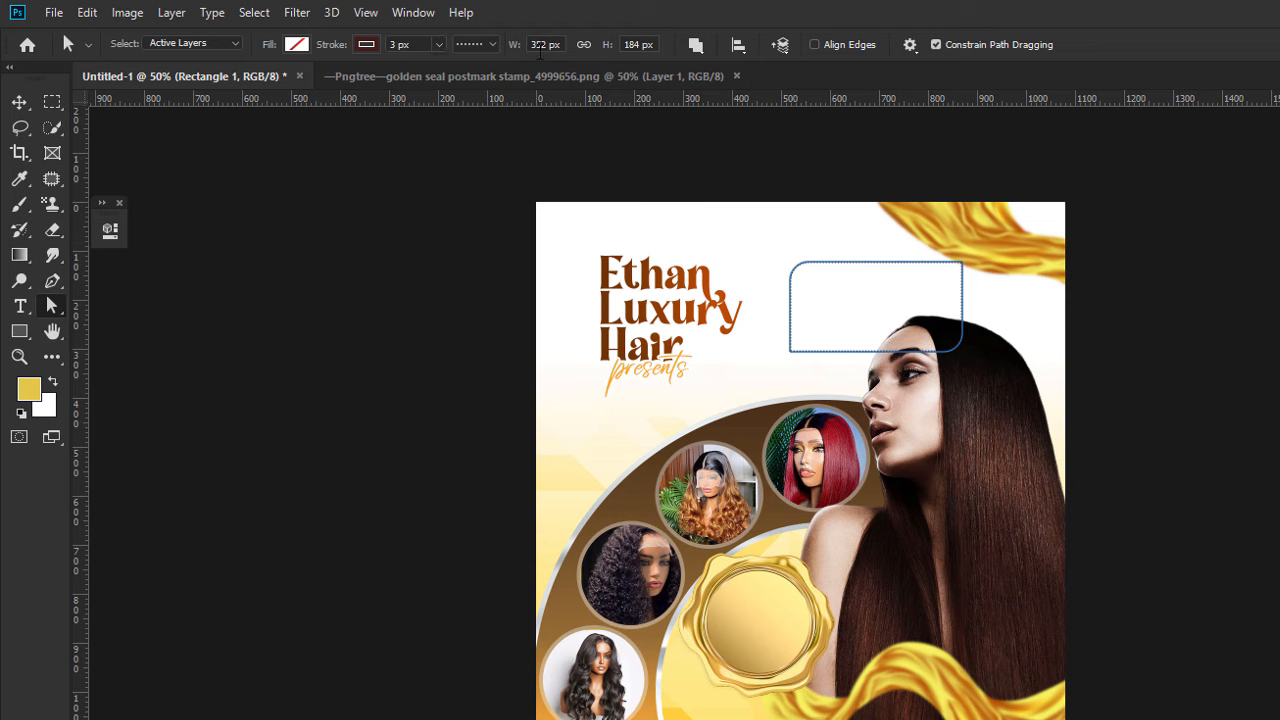
{"action": "left_click", "coordinate": [476, 44]}
{"action": "left_click", "coordinate": [470, 140]}
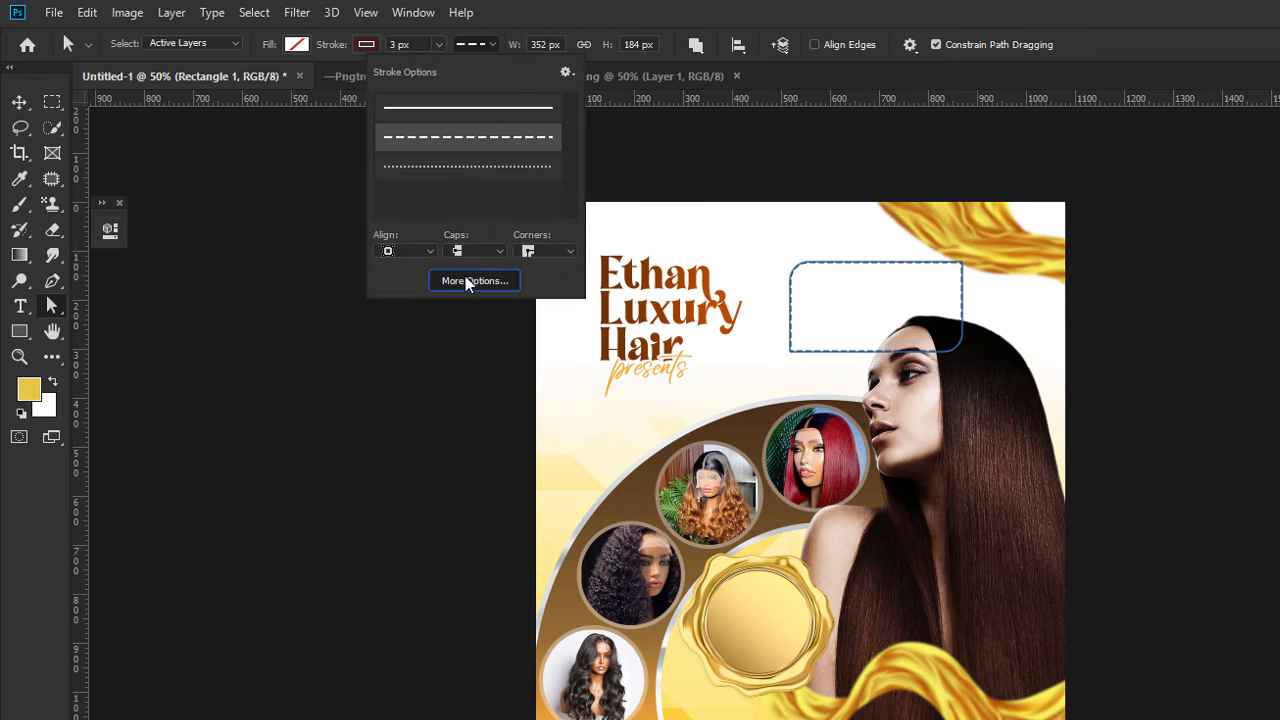
Customize the rectangle's dashed line pattern with a dash of 4 and a gap of 1.
{"action": "left_click", "coordinate": [468, 280]}
{"action": "left_click_drag", "start_coordinate": [176, 592], "coordinate": [141, 594]}
{"action": "key", "text": "Down"}
{"action": "key", "text": "Down"}
{"action": "key", "text": "Down"}
{"action": "key", "text": "Down"}
{"action": "key", "text": "Down"}
{"action": "key", "text": "Down"}
{"action": "key", "text": "Down"}
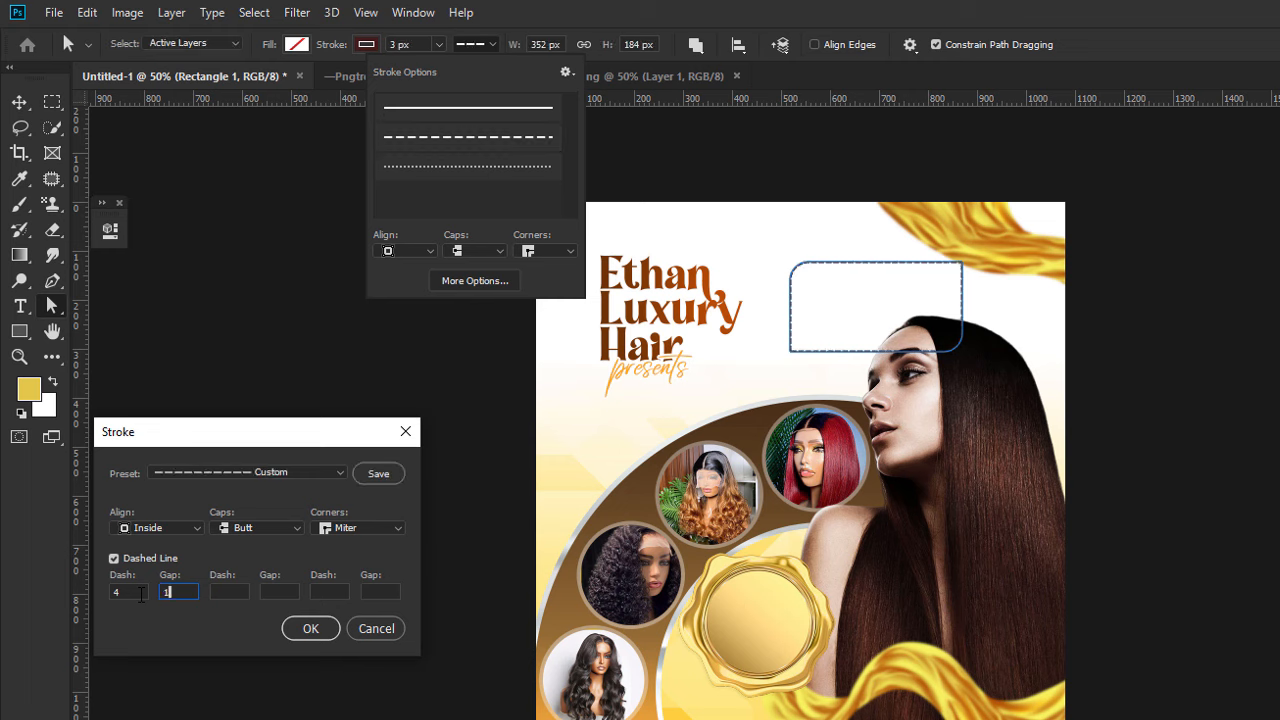
{"action": "key", "text": "Return"}
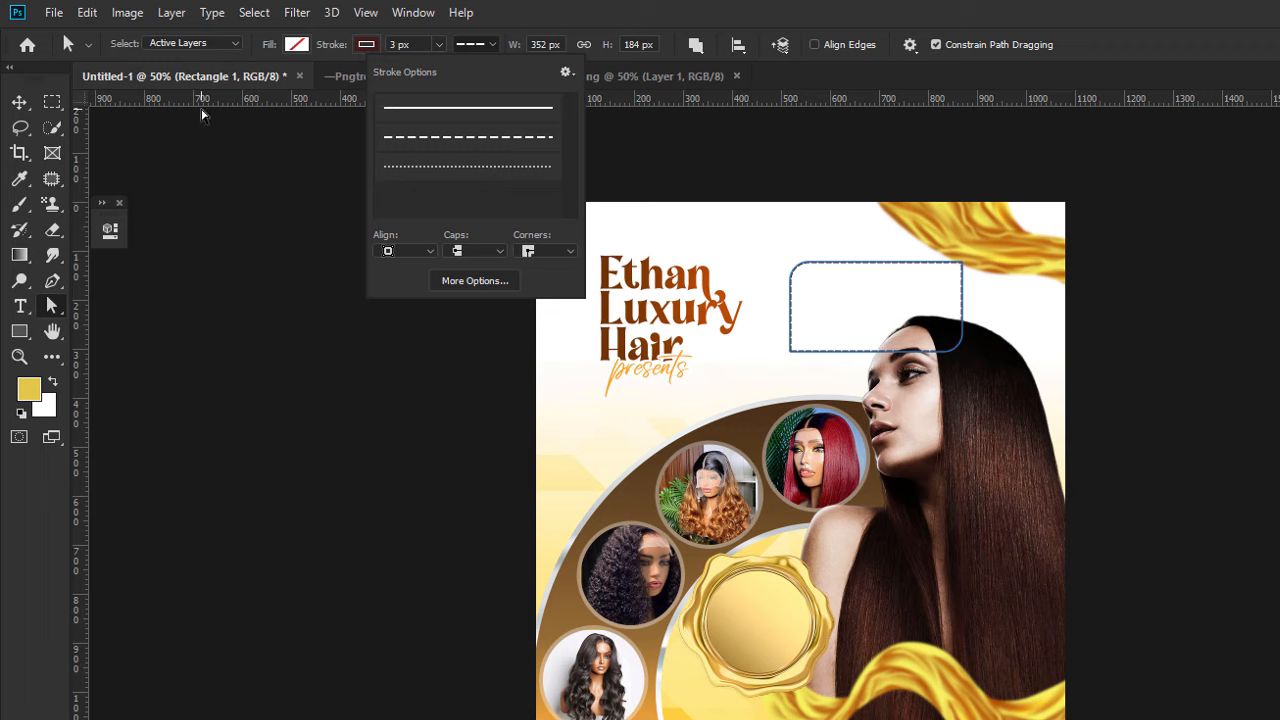
Reorder the dashed rectangle's layer so it sits directly beneath the woman's layer.
{"action": "left_click", "coordinate": [20, 103]}
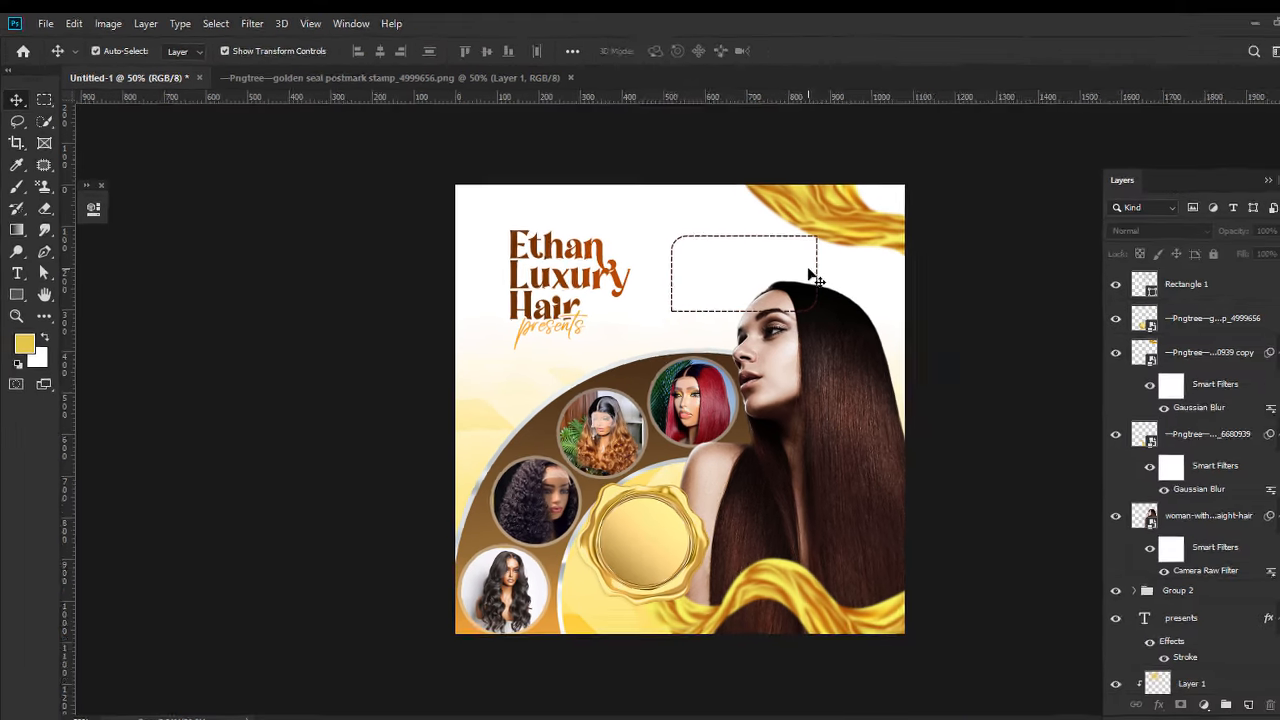
{"action": "left_click", "coordinate": [792, 382]}
{"action": "left_click_drag", "start_coordinate": [792, 382], "coordinate": [794, 398]}
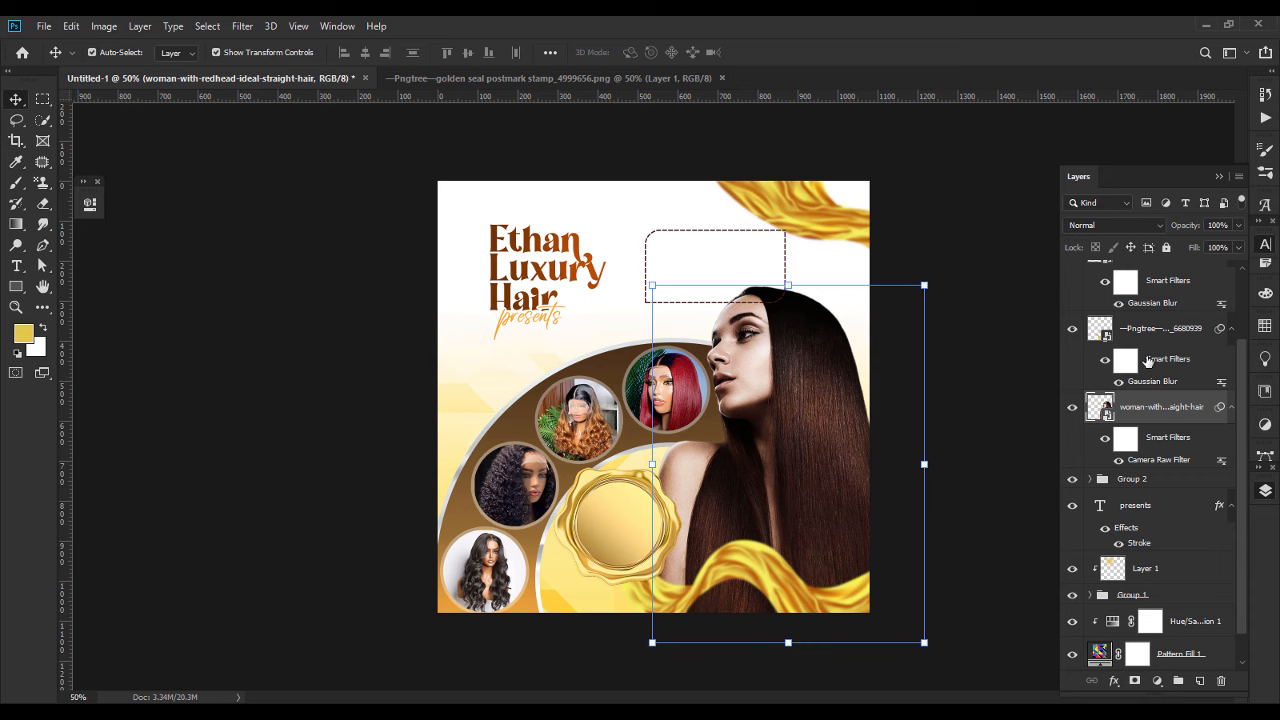
{"action": "left_click_drag", "start_coordinate": [1240, 360], "coordinate": [1241, 300]}
{"action": "left_click_drag", "start_coordinate": [1170, 277], "coordinate": [1161, 562]}
Widen the dashed frame toward the title, shift it slightly upward, and deselect it.
{"action": "left_click_drag", "start_coordinate": [646, 262], "coordinate": [669, 286]}
{"action": "key", "text": "Return"}
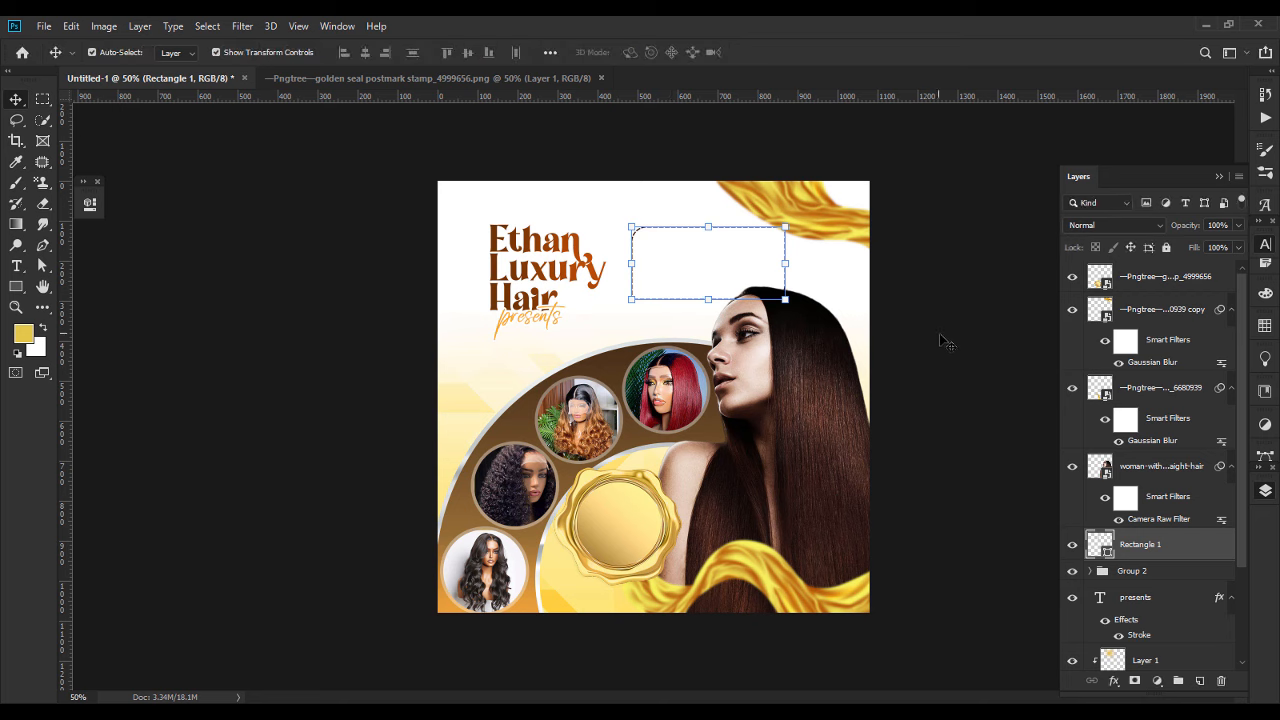
{"action": "left_click", "coordinate": [945, 343]}
Move the upper golden ribbon's layer beneath the dashed rectangle's layer and deselect it.
{"action": "left_click", "coordinate": [814, 240]}
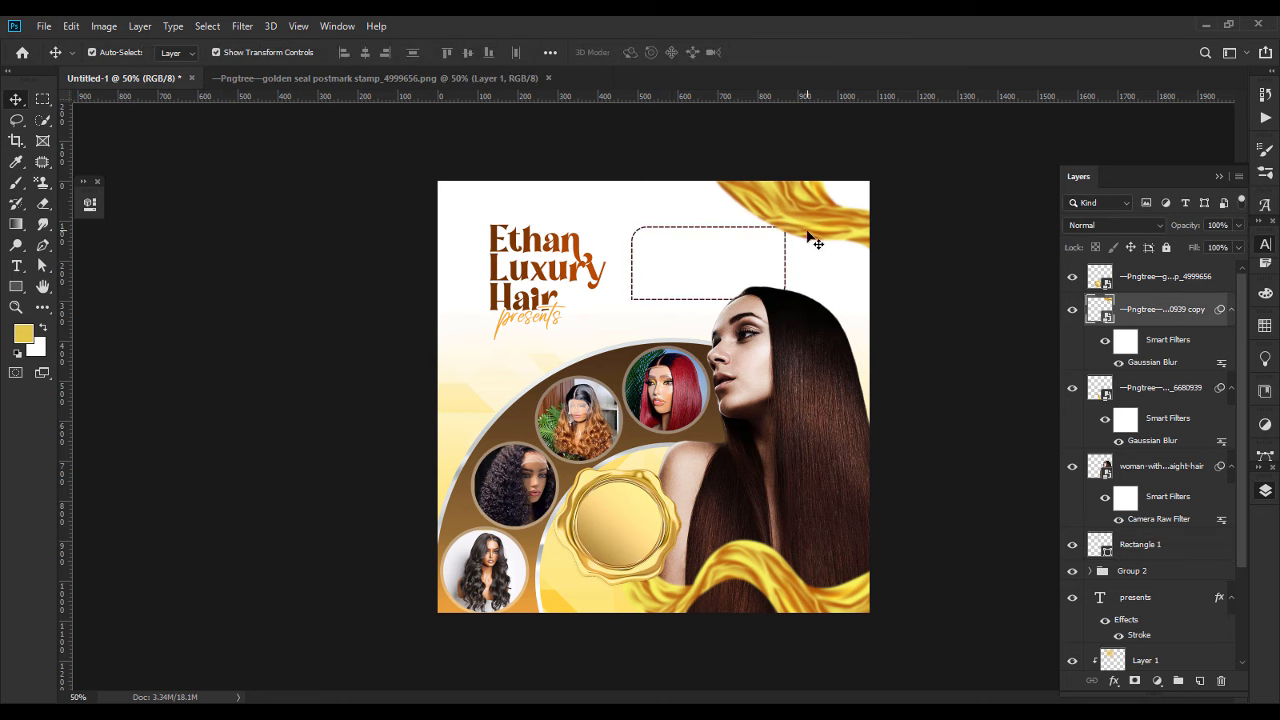
{"action": "left_click_drag", "start_coordinate": [1161, 322], "coordinate": [1161, 562]}
{"action": "left_click", "coordinate": [980, 485]}
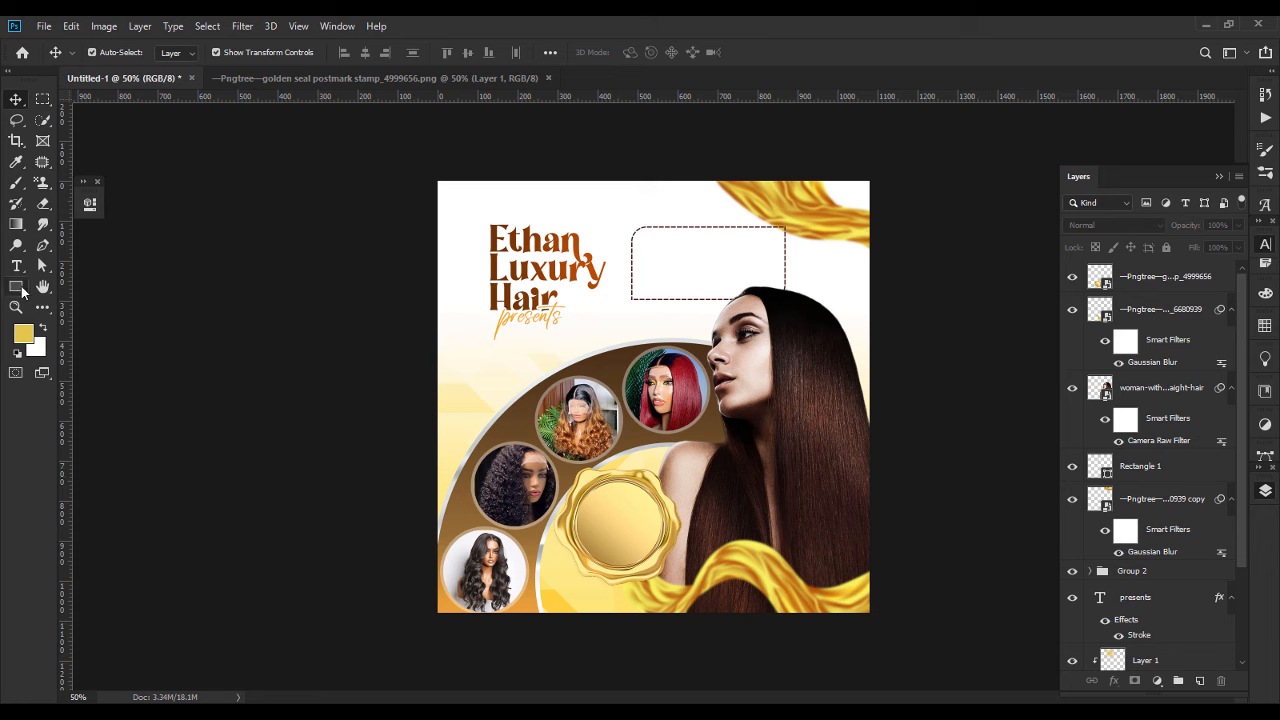
Draw a gold-filled rectangle about 76 by 74 px inside the dashed frame near its rounded upper corner.
{"action": "left_click", "coordinate": [18, 288]}
{"action": "left_click", "coordinate": [50, 290]}
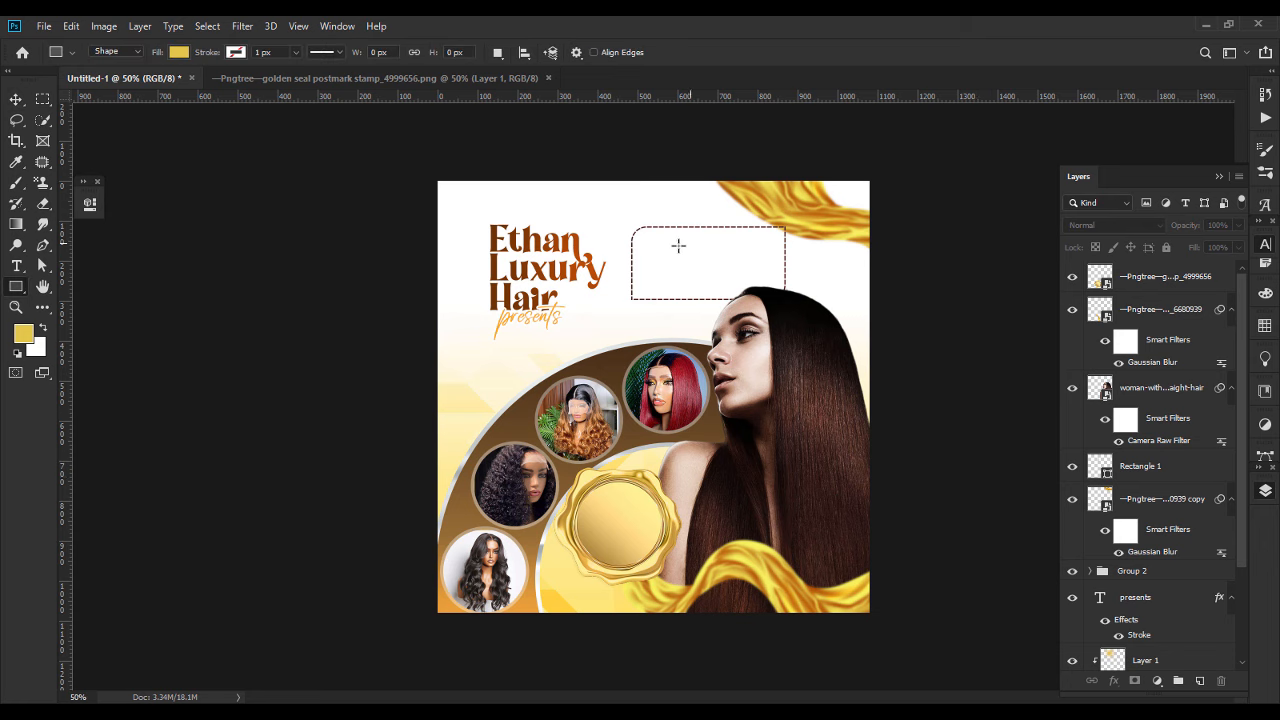
{"action": "left_click_drag", "start_coordinate": [647, 242], "coordinate": [680, 270]}
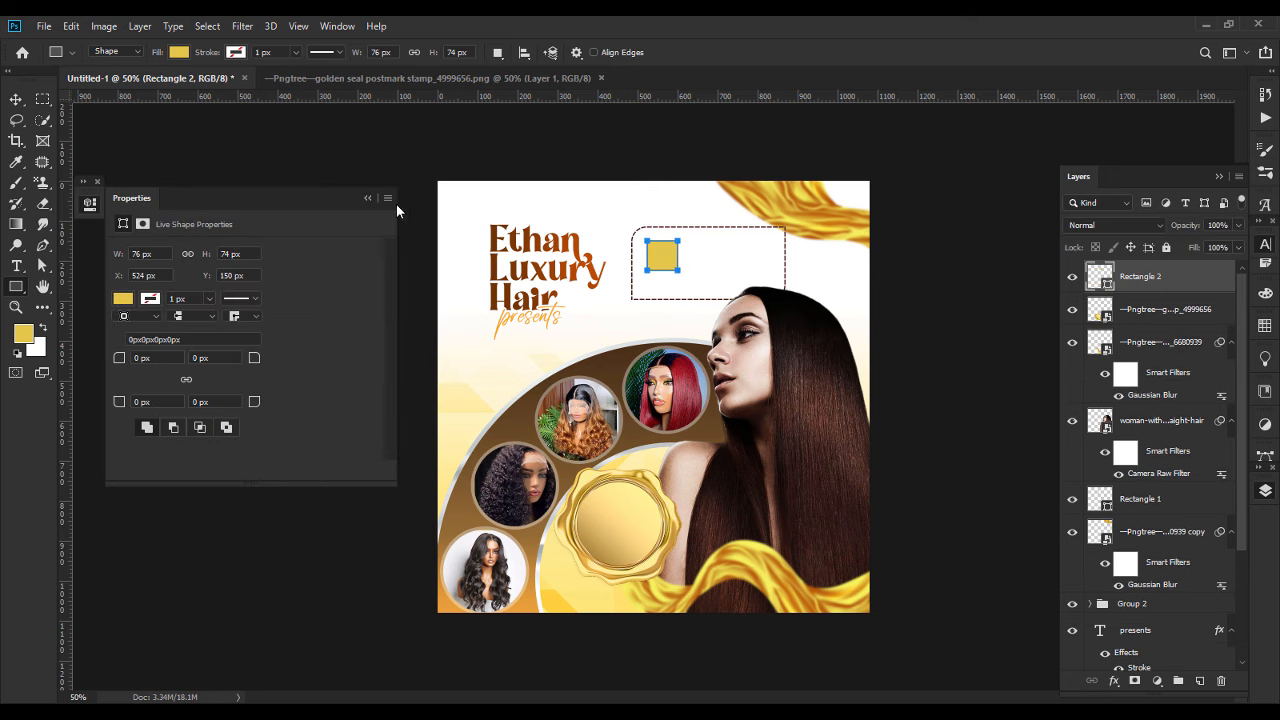
{"action": "left_click", "coordinate": [367, 199]}
Narrow the small gold rectangle to about 66 px wide.
{"action": "left_click", "coordinate": [16, 100]}
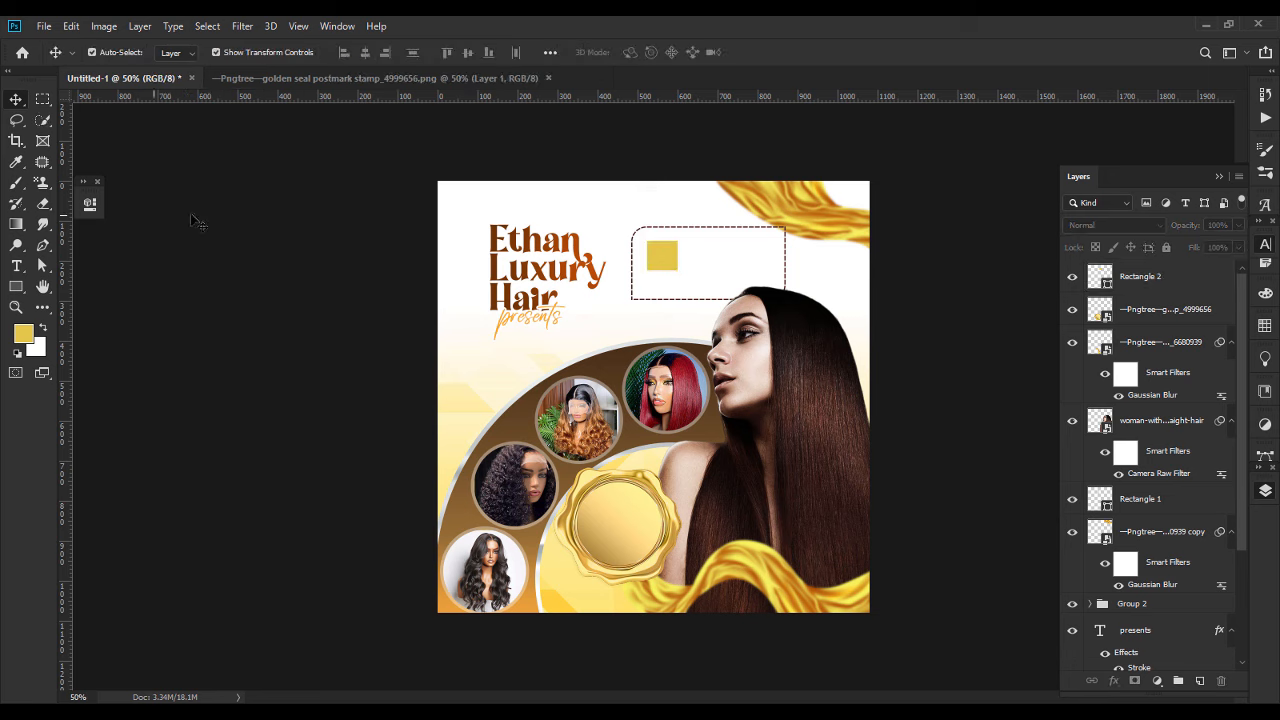
{"action": "left_click", "coordinate": [664, 259]}
{"action": "left_click_drag", "start_coordinate": [679, 258], "coordinate": [672, 257]}
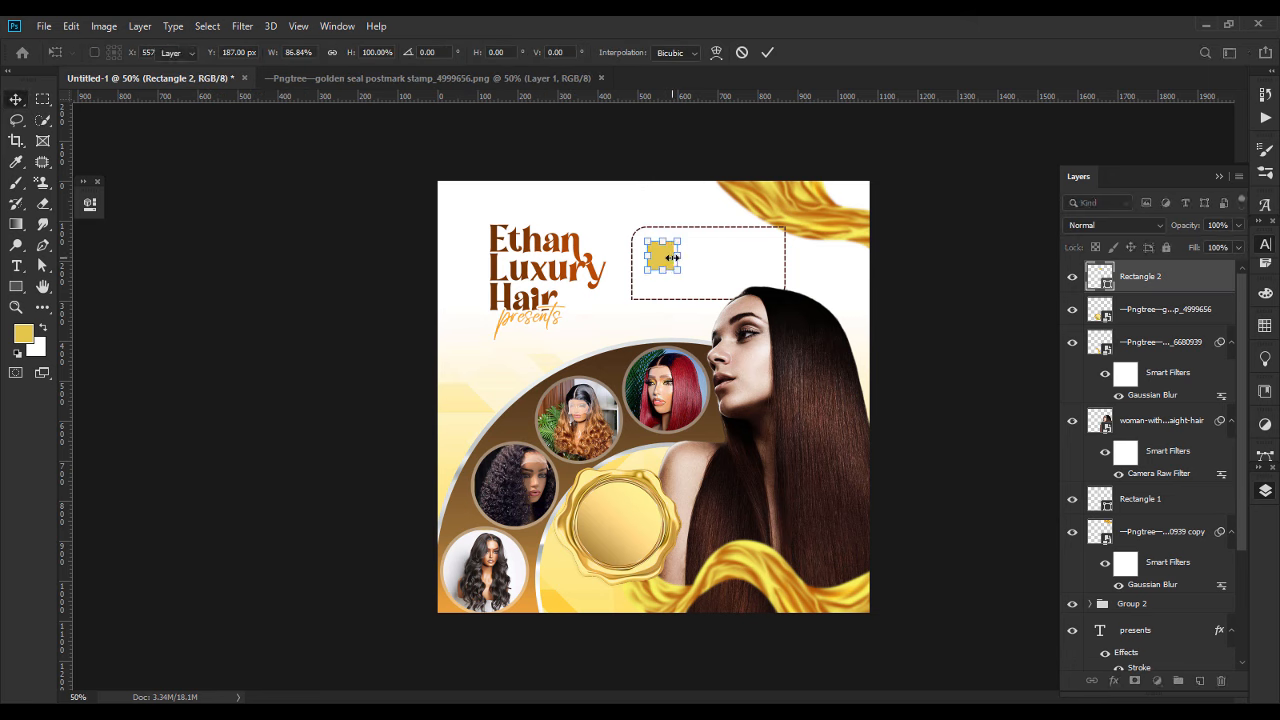
{"action": "key", "text": "Return"}
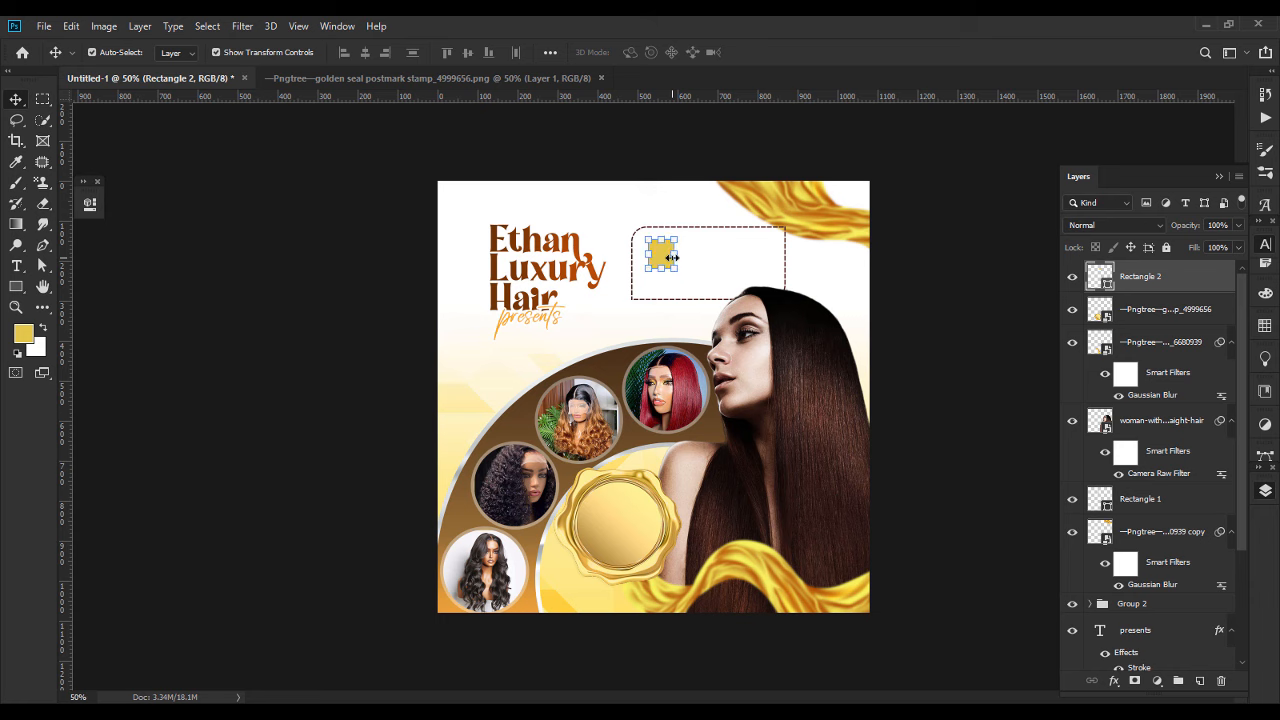
Duplicate the small gold rectangle and remove the copy's lower-right corner point to form a triangle, accepting conversion to a regular path.
{"action": "key", "text": "ctrl+j"}
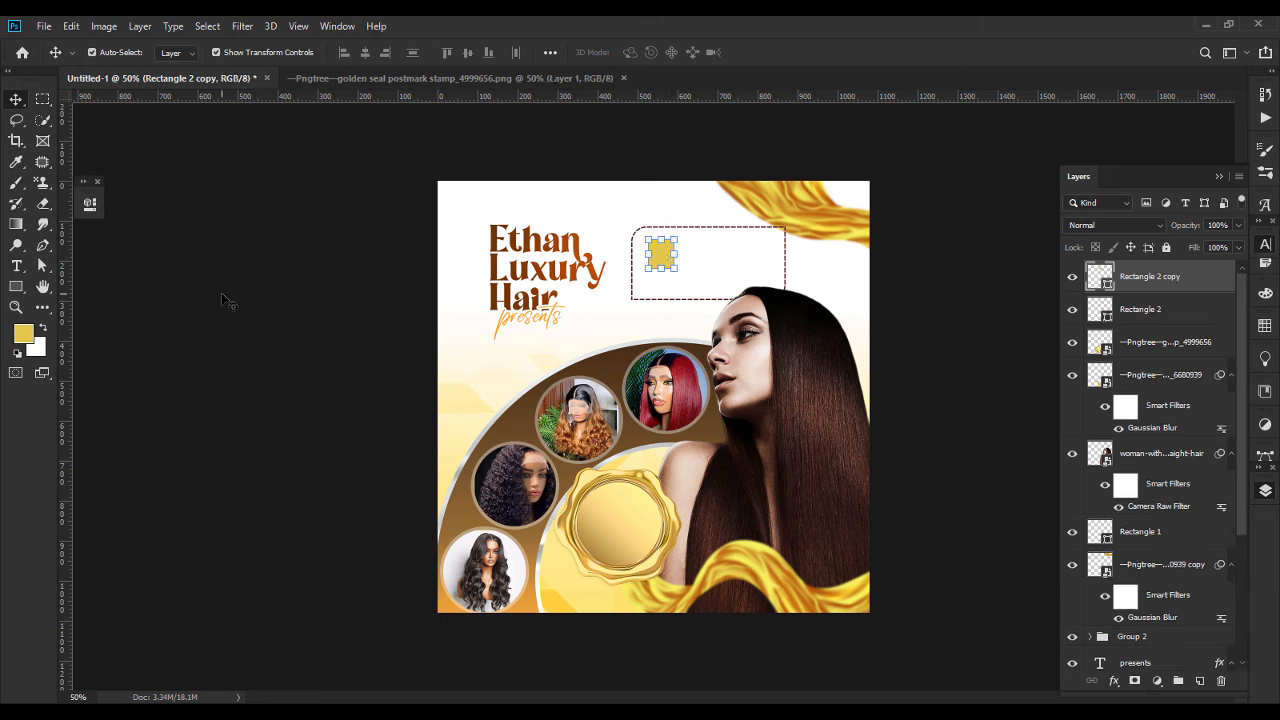
{"action": "left_click", "coordinate": [45, 267]}
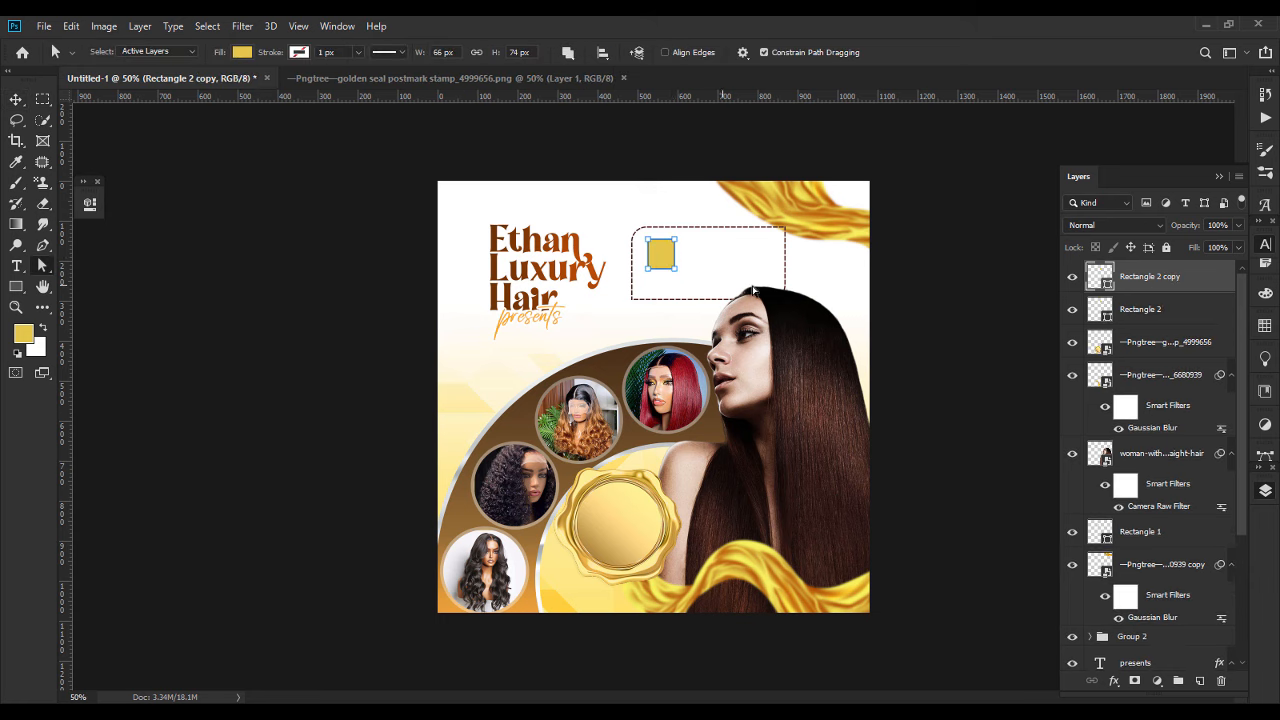
{"action": "left_click", "coordinate": [698, 292]}
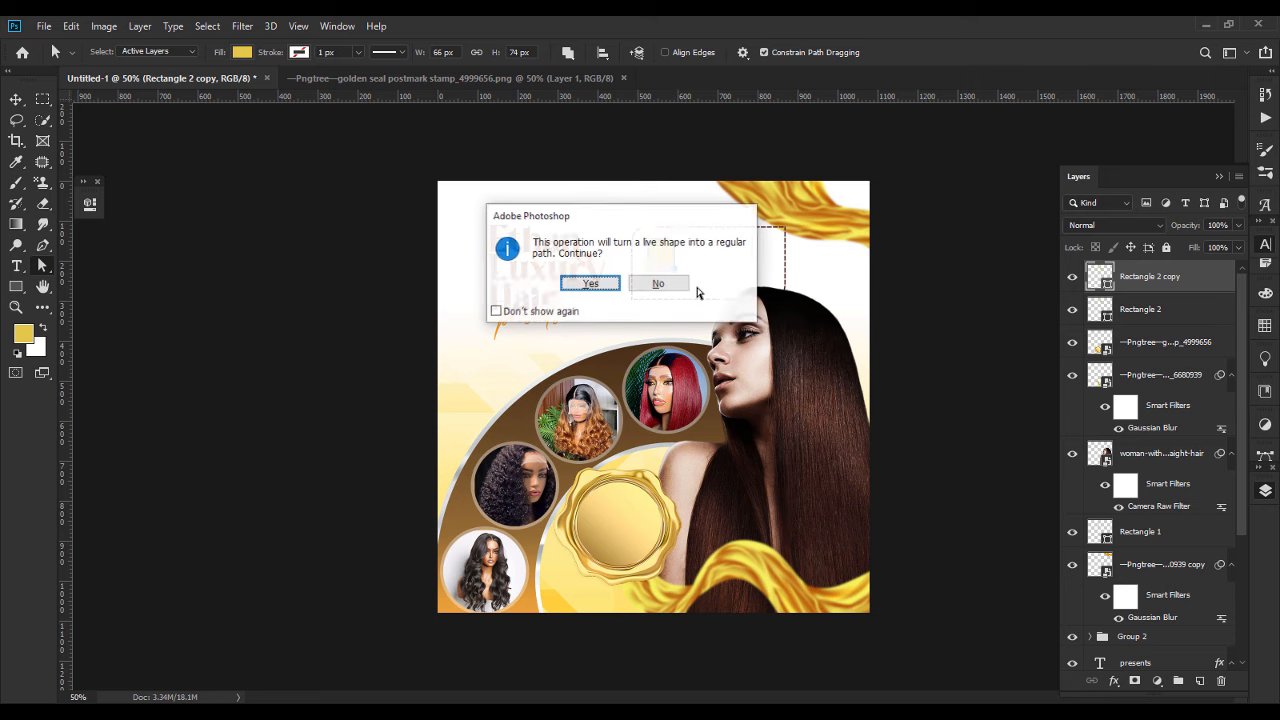
{"action": "left_click", "coordinate": [591, 286]}
Fill the triangle with white and blend it over the gold rectangle with Overlay mode at about 57% opacity.
{"action": "left_click", "coordinate": [245, 53]}
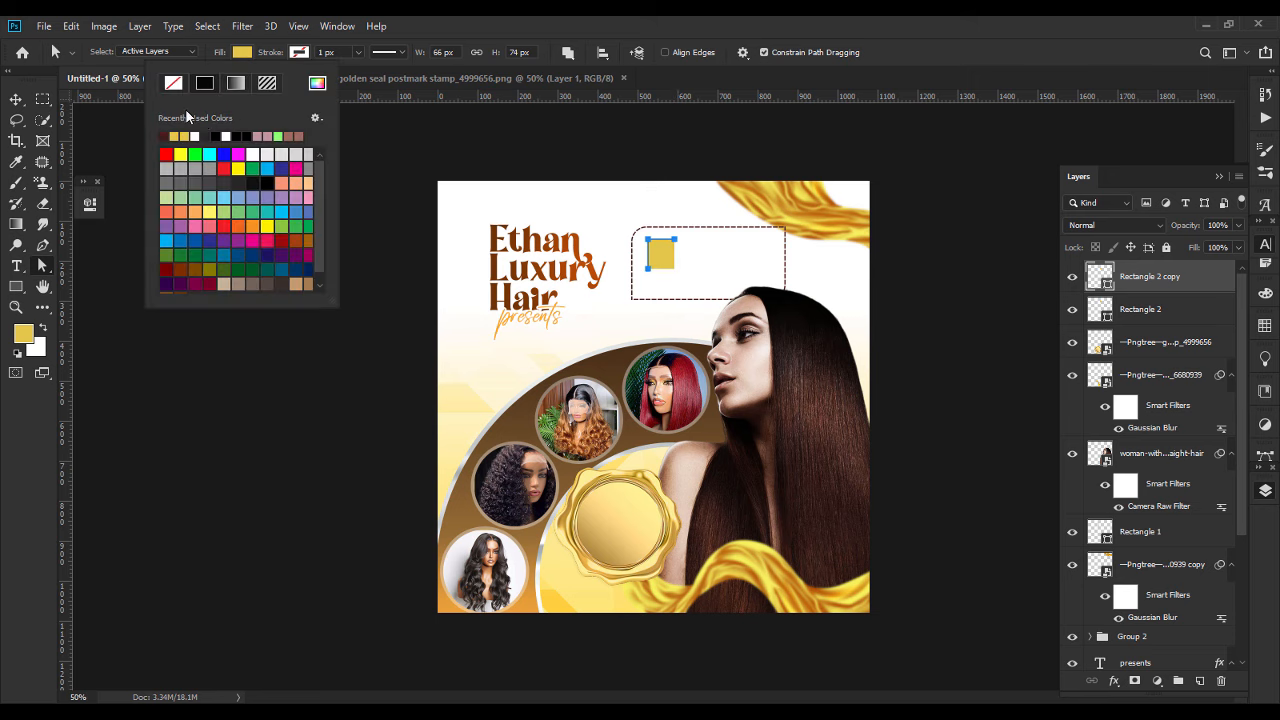
{"action": "left_click", "coordinate": [17, 100]}
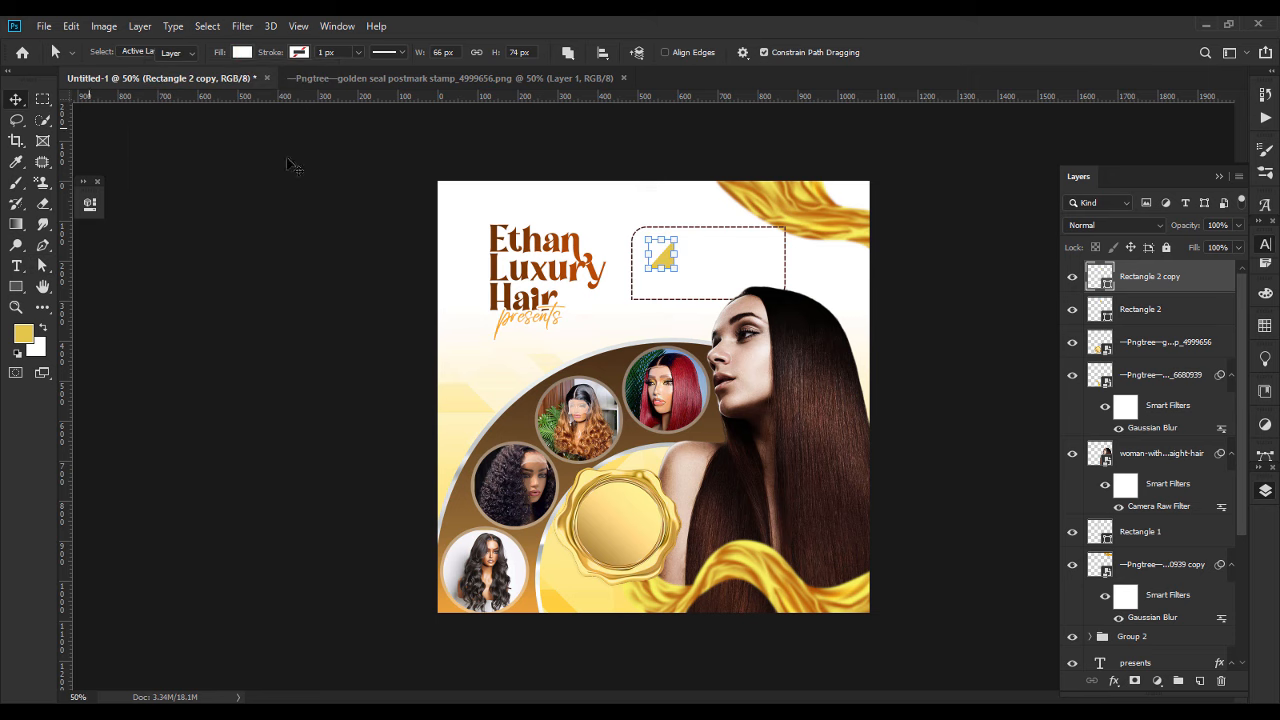
{"action": "left_click", "coordinate": [1115, 227]}
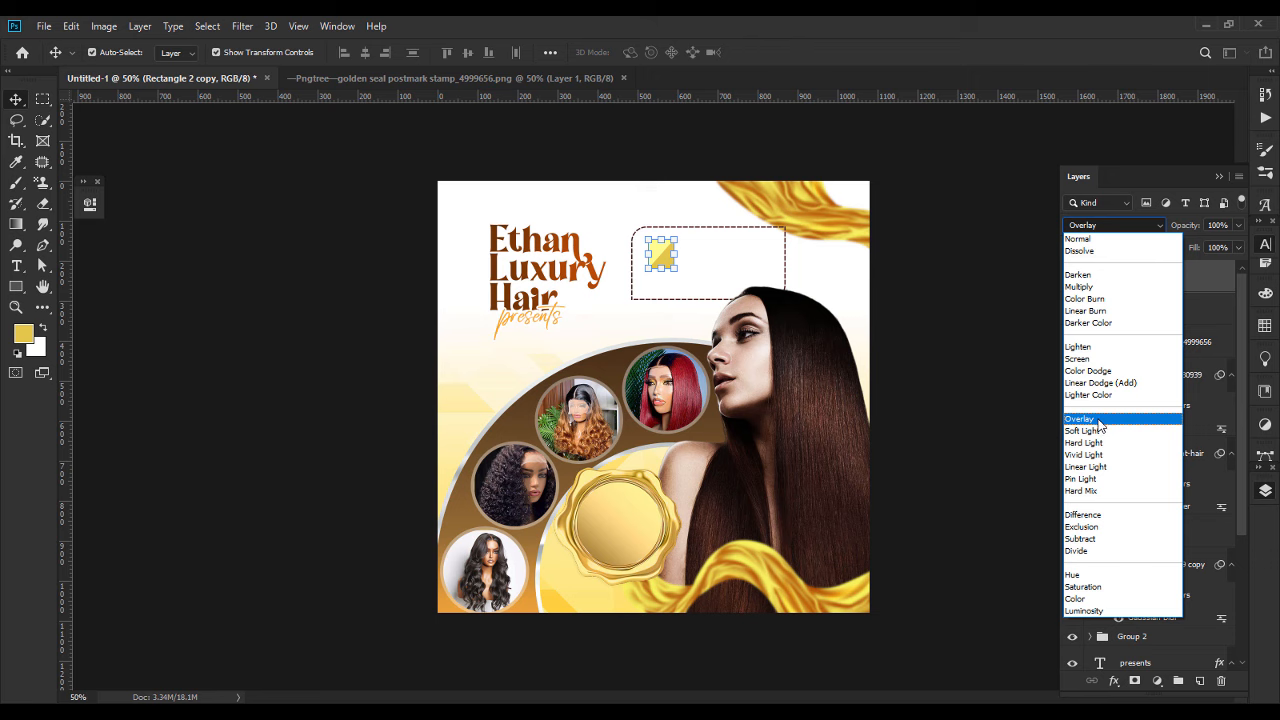
{"action": "left_click", "coordinate": [1098, 420]}
{"action": "left_click", "coordinate": [1238, 226]}
{"action": "left_click_drag", "start_coordinate": [1218, 248], "coordinate": [1206, 248]}
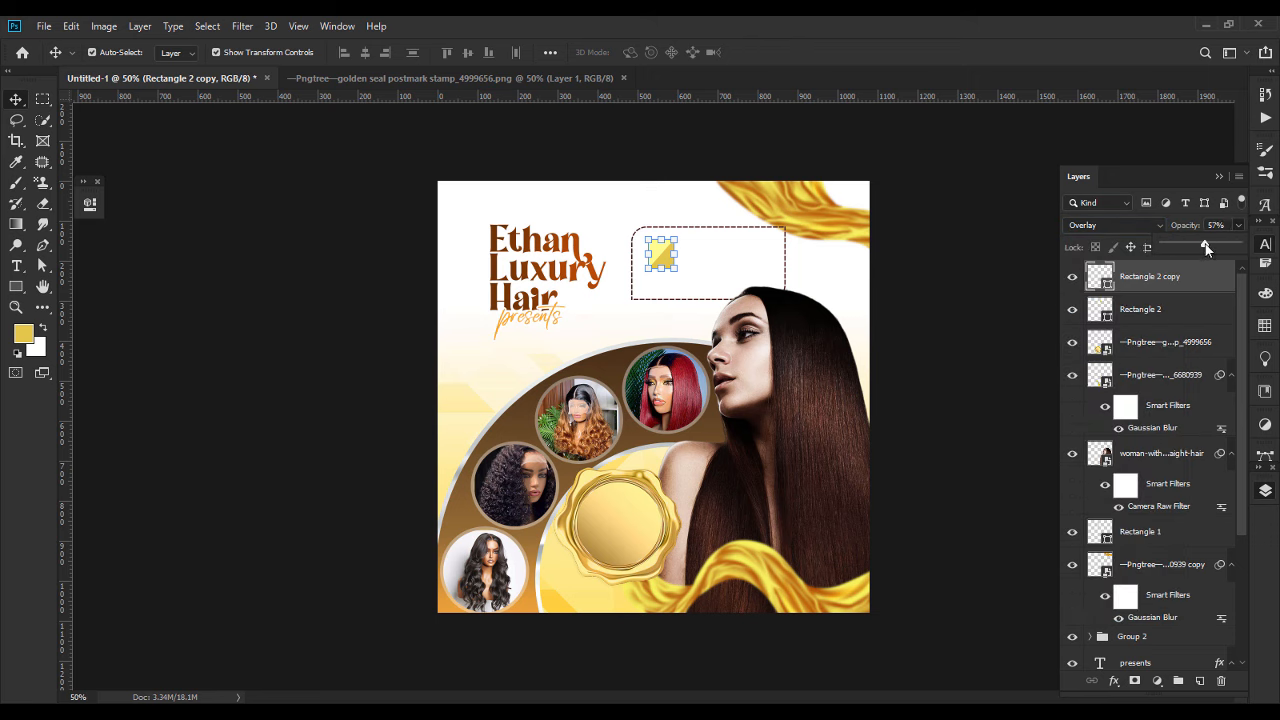
{"action": "left_click", "coordinate": [993, 298]}
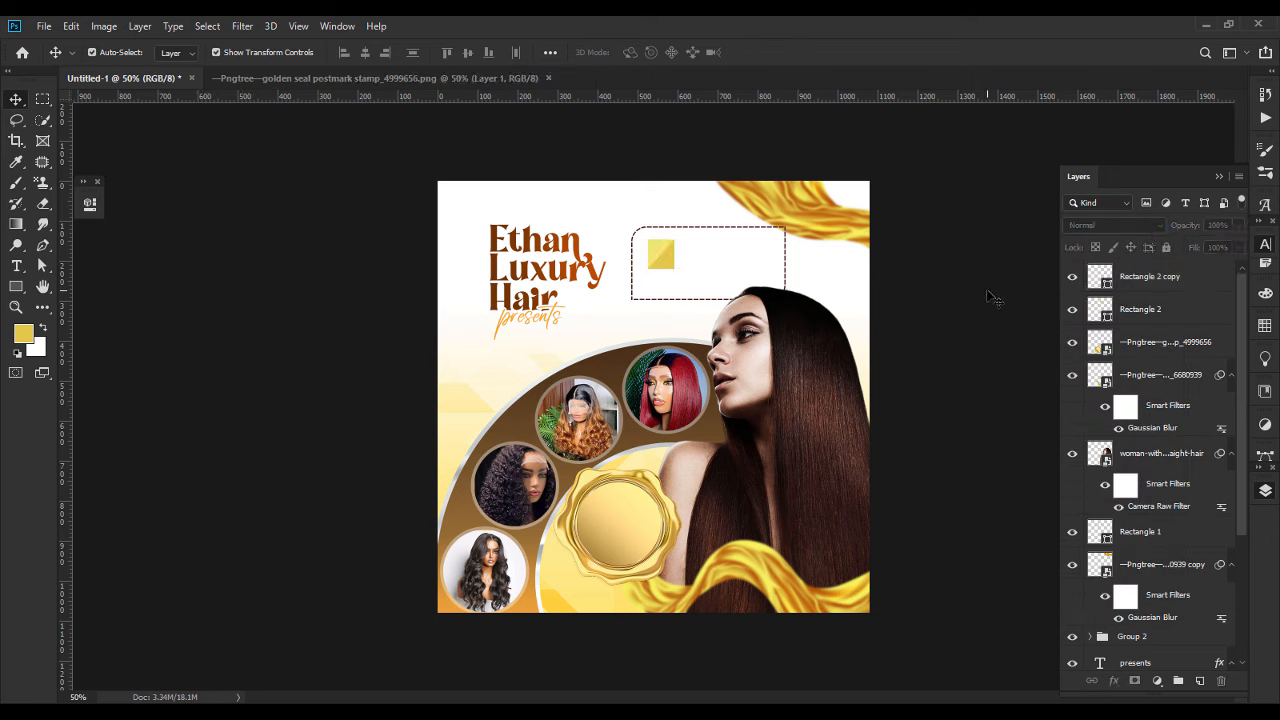
Add the text "5%" inside the dashed frame beside the gold rectangle.
{"action": "left_click", "coordinate": [16, 265]}
{"action": "left_click", "coordinate": [701, 266]}
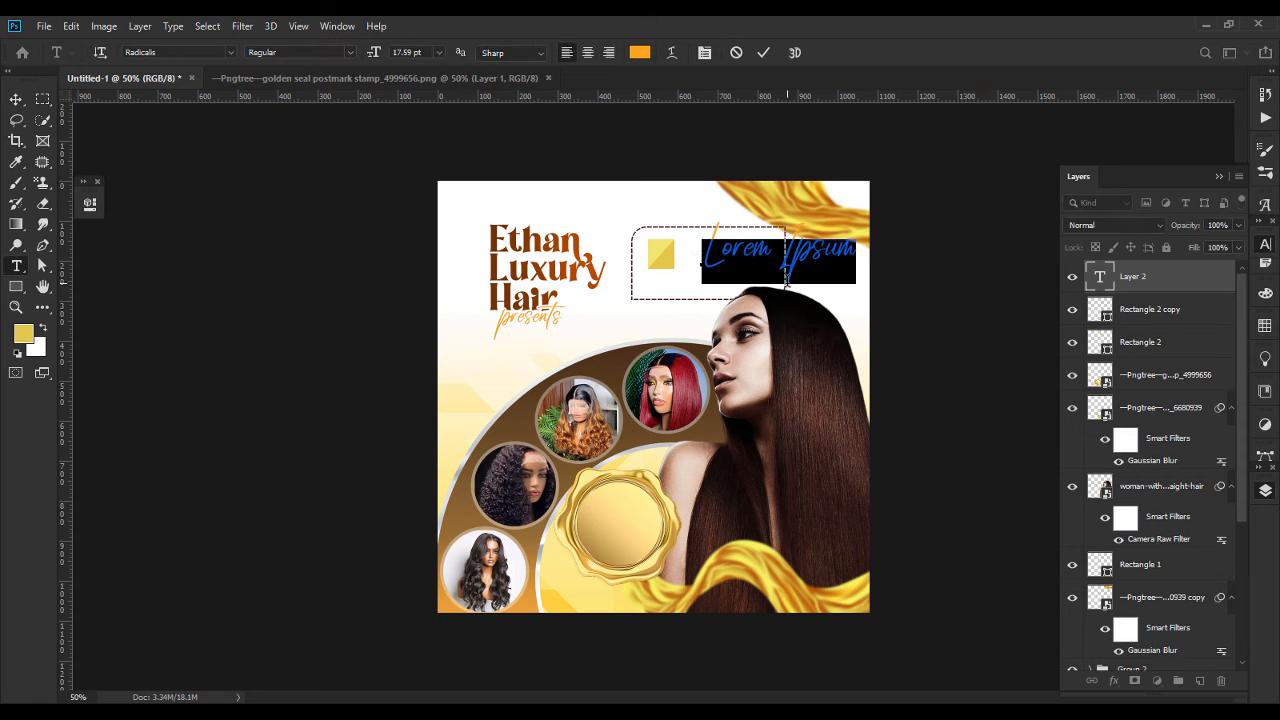
{"action": "type", "text": "S&"}
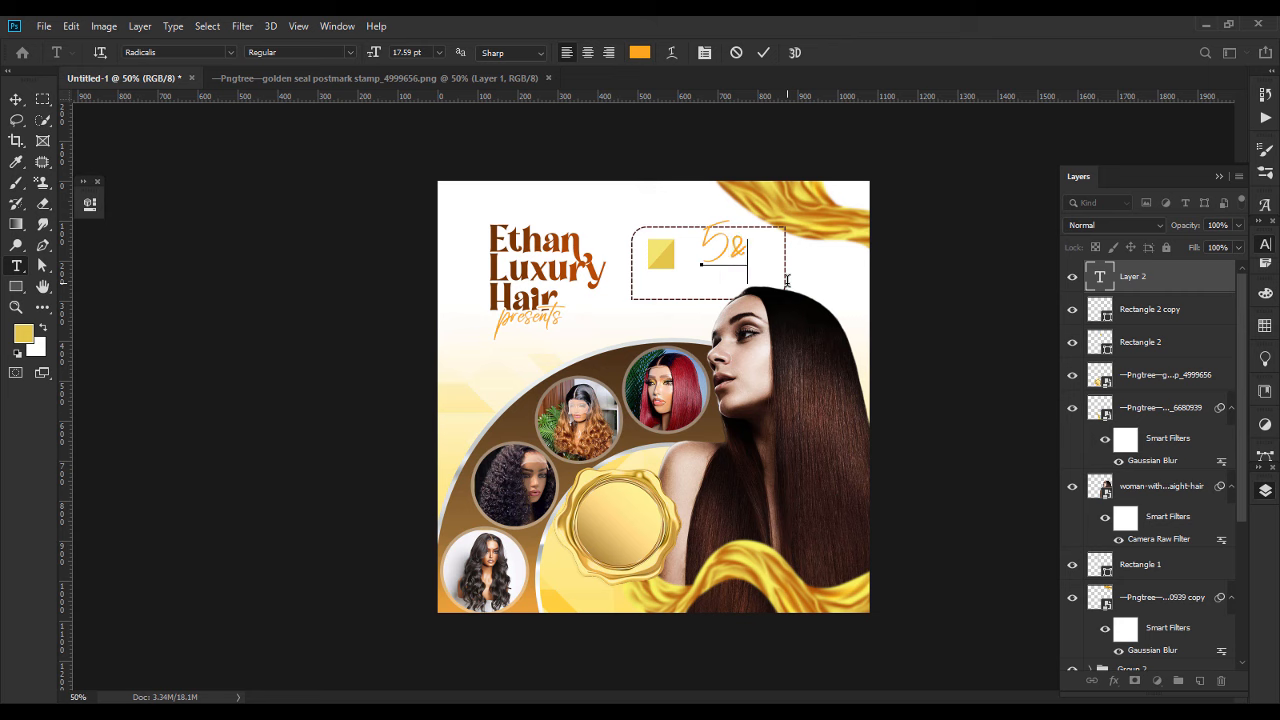
{"action": "type", "text": "%"}
Set the "5%" text in Didonesque Medium Condensed and colour it with dark brown sampled from the title lettering.
{"action": "key", "text": "ctrl+a"}
{"action": "left_click", "coordinate": [177, 55]}
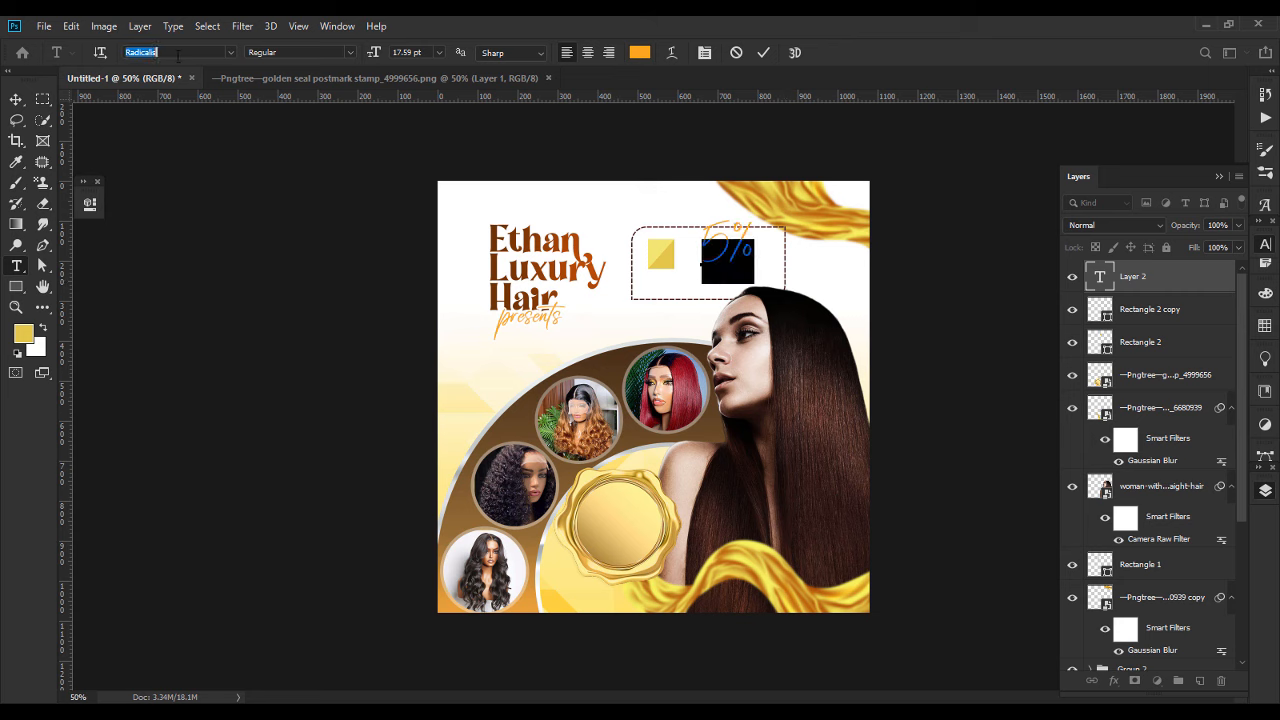
{"action": "type", "text": "did"}
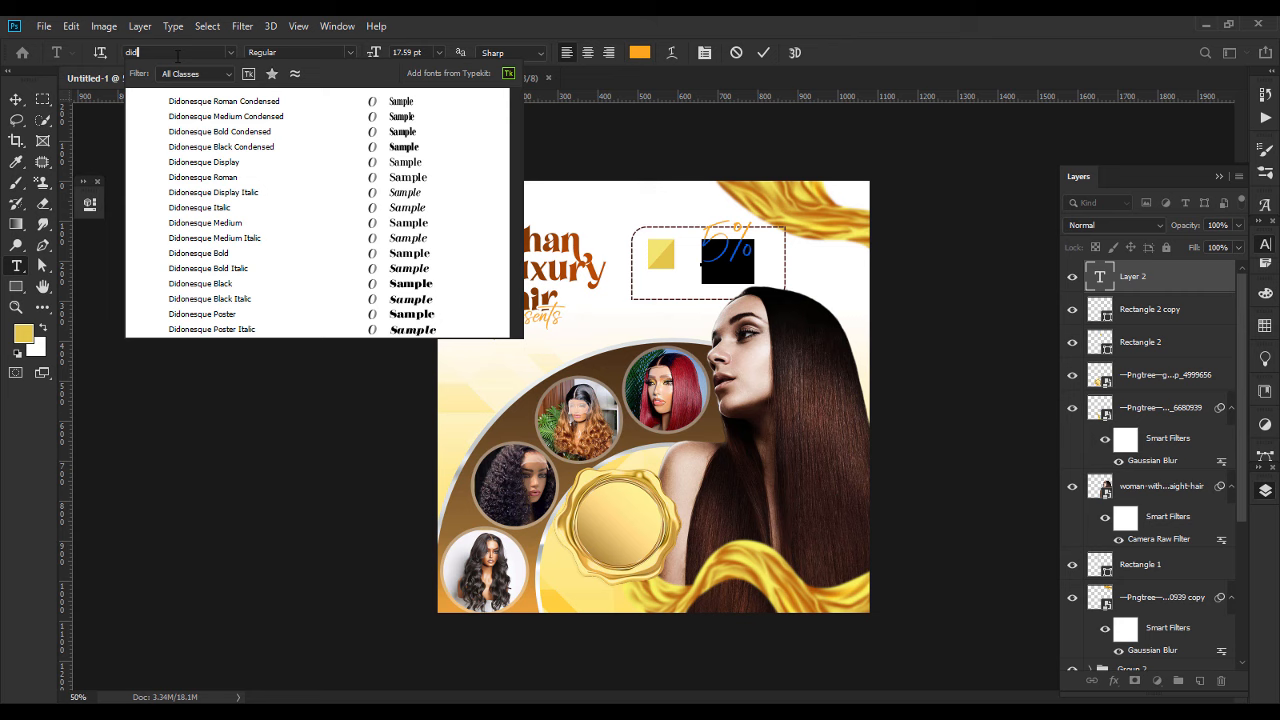
{"action": "left_click", "coordinate": [393, 118]}
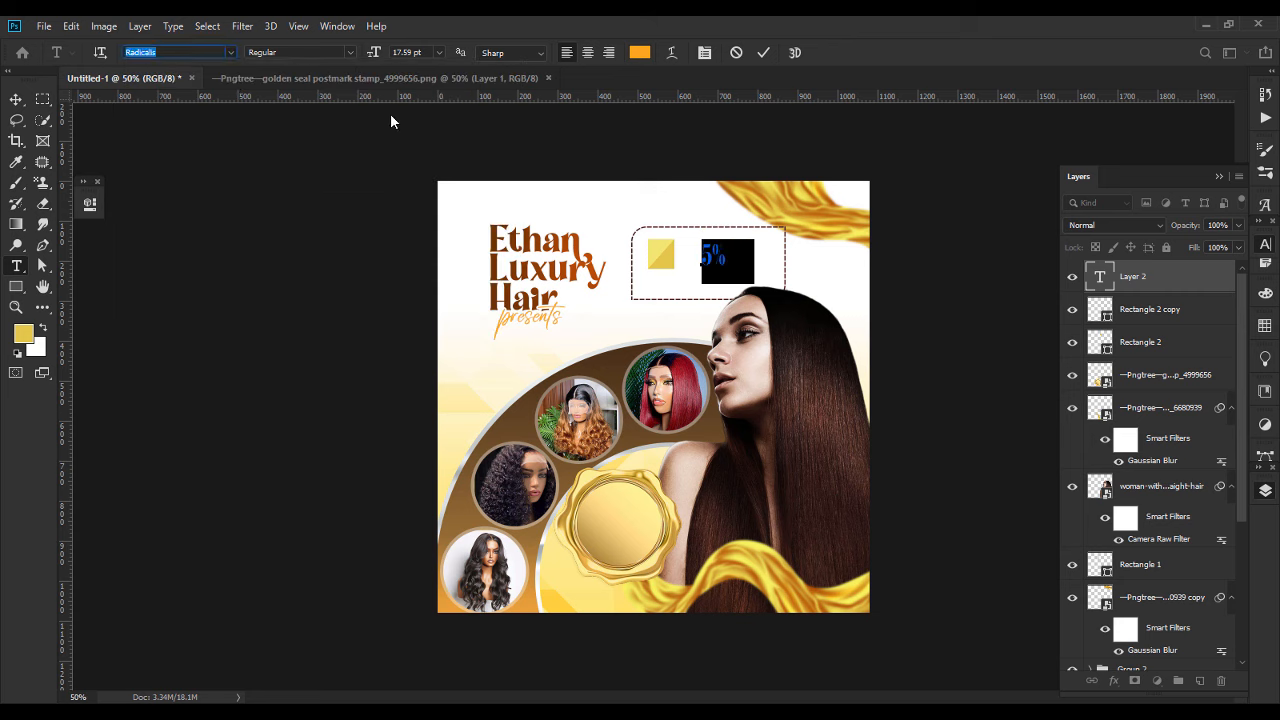
{"action": "left_click", "coordinate": [634, 53]}
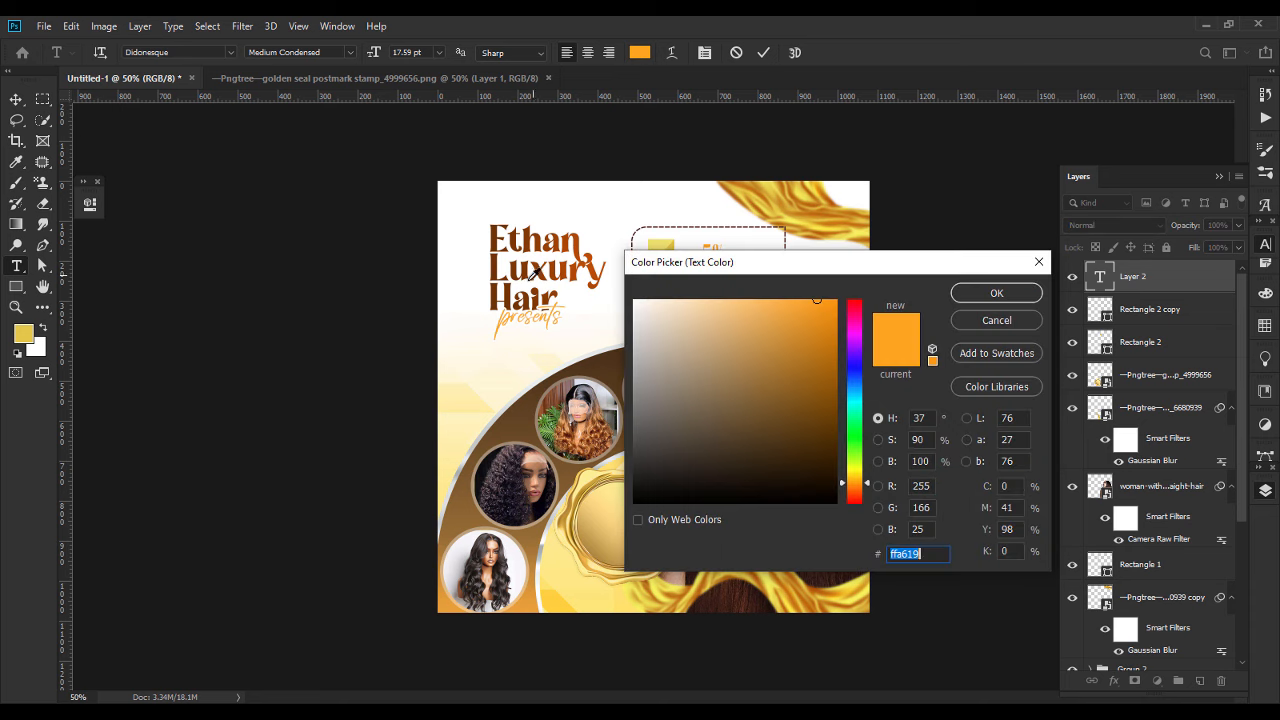
{"action": "left_click", "coordinate": [496, 284]}
{"action": "key", "text": "Return"}
Move the "5%" text onto the small gold rectangle and scale it down to fit inside.
{"action": "left_click", "coordinate": [16, 99]}
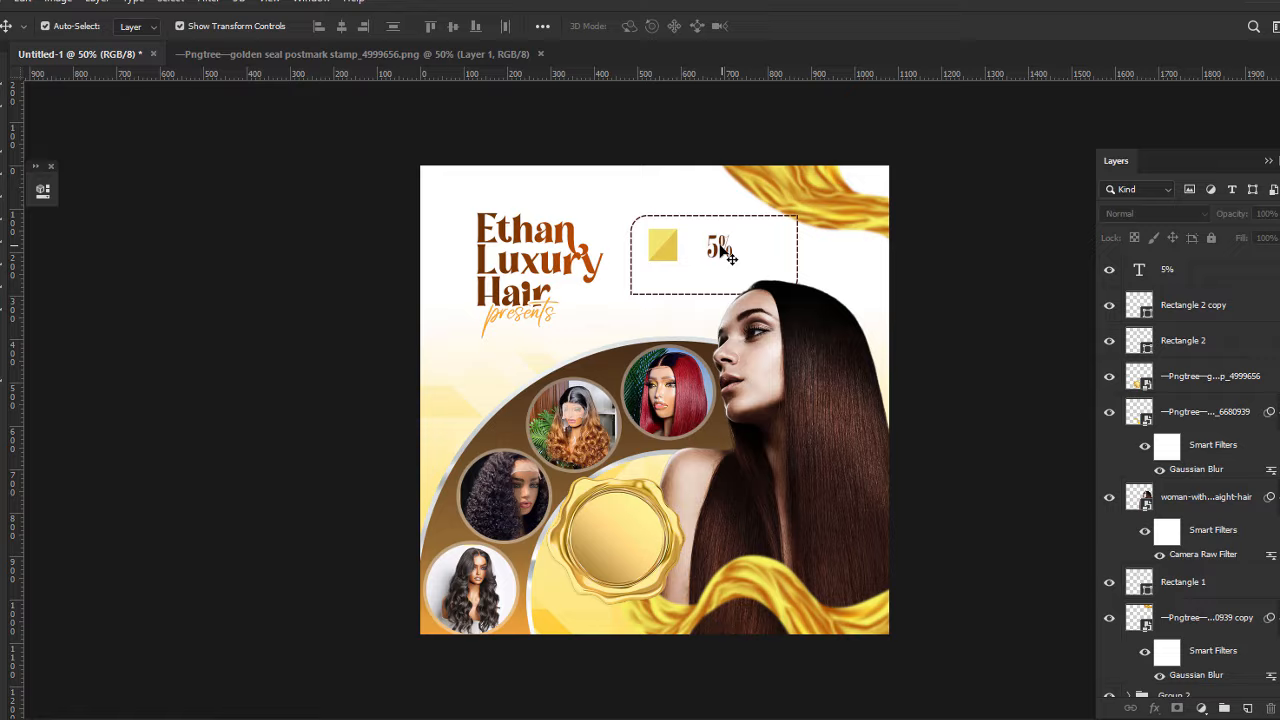
{"action": "left_click_drag", "start_coordinate": [731, 258], "coordinate": [671, 248]}
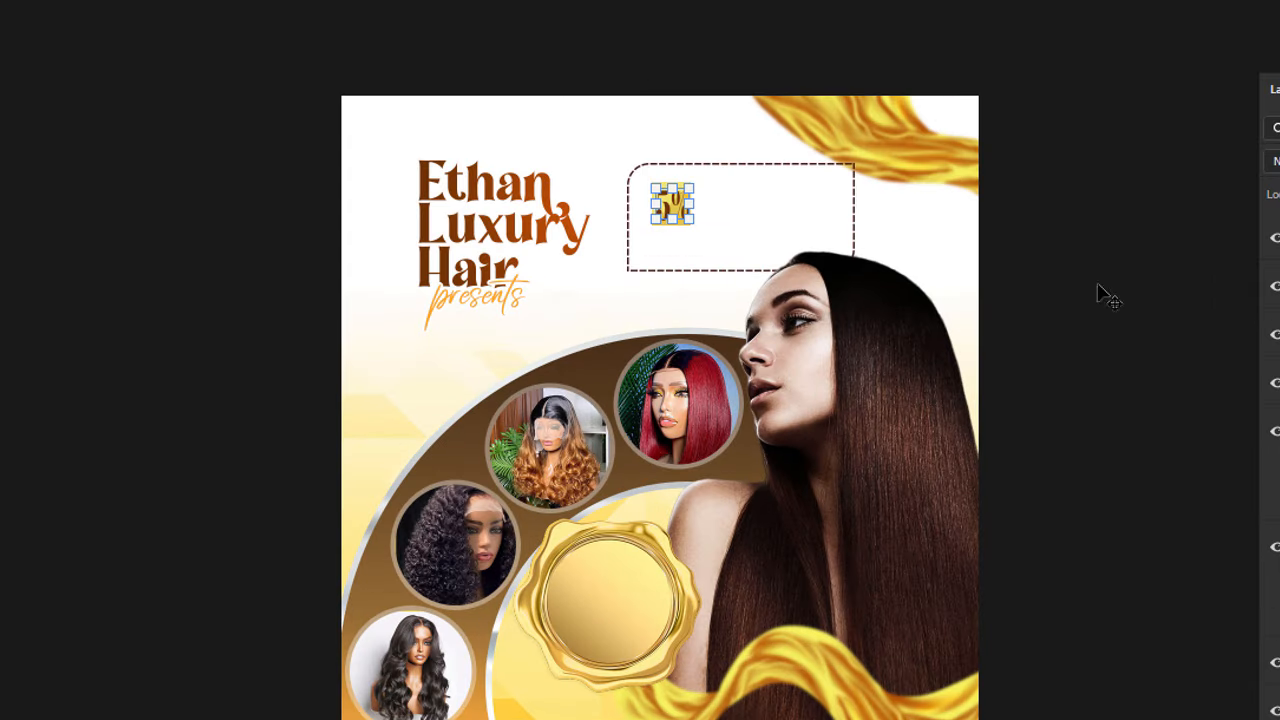
{"action": "left_click", "coordinate": [1277, 286]}
{"action": "left_click_drag", "start_coordinate": [694, 229], "coordinate": [688, 218]}
{"action": "key", "text": "Return"}
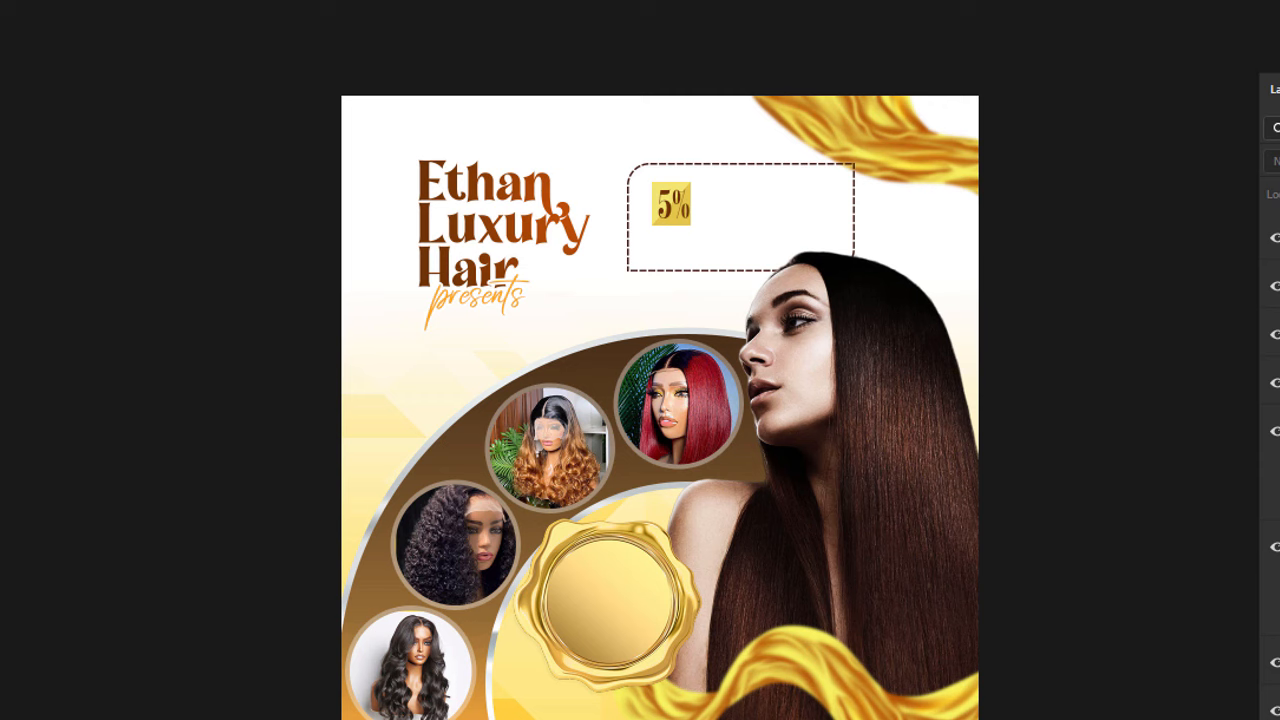
Add two lines of text beside the "5%" badge, beginning "DISCOUNT SALES" and "ALL KINDS OF".
{"action": "left_click", "coordinate": [730, 204]}
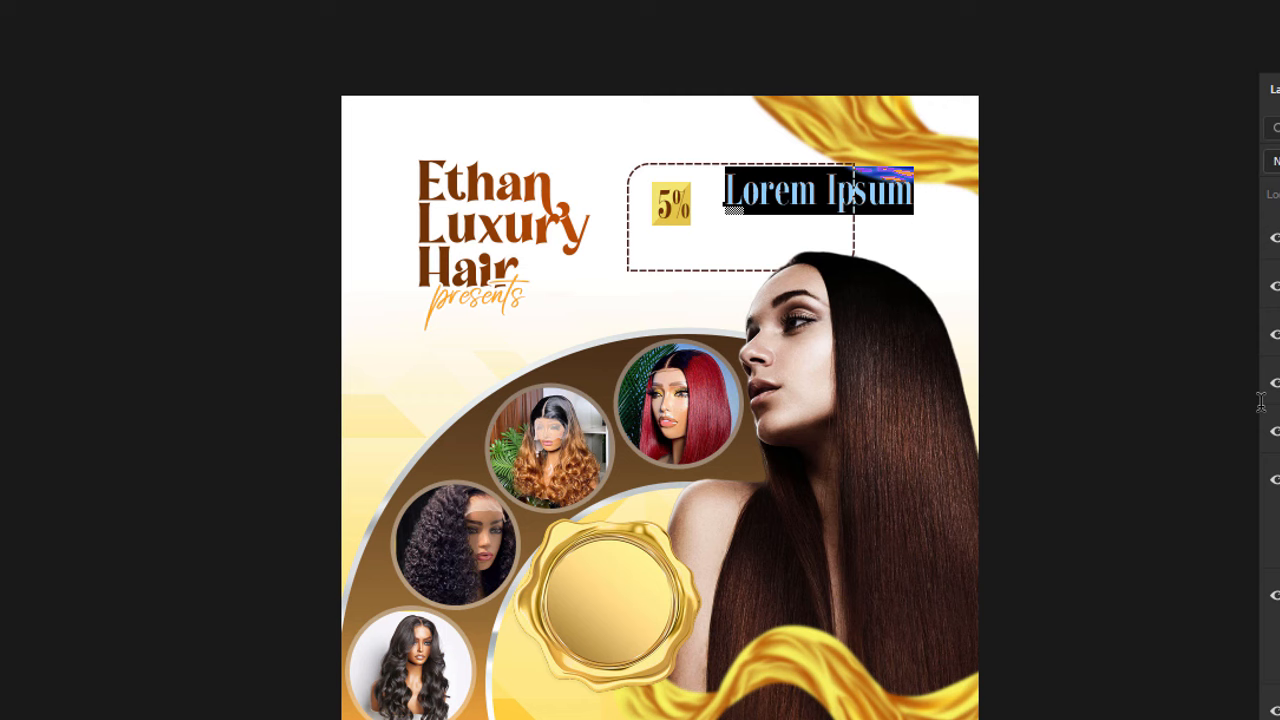
{"action": "type", "text": "DISCOUNT"}
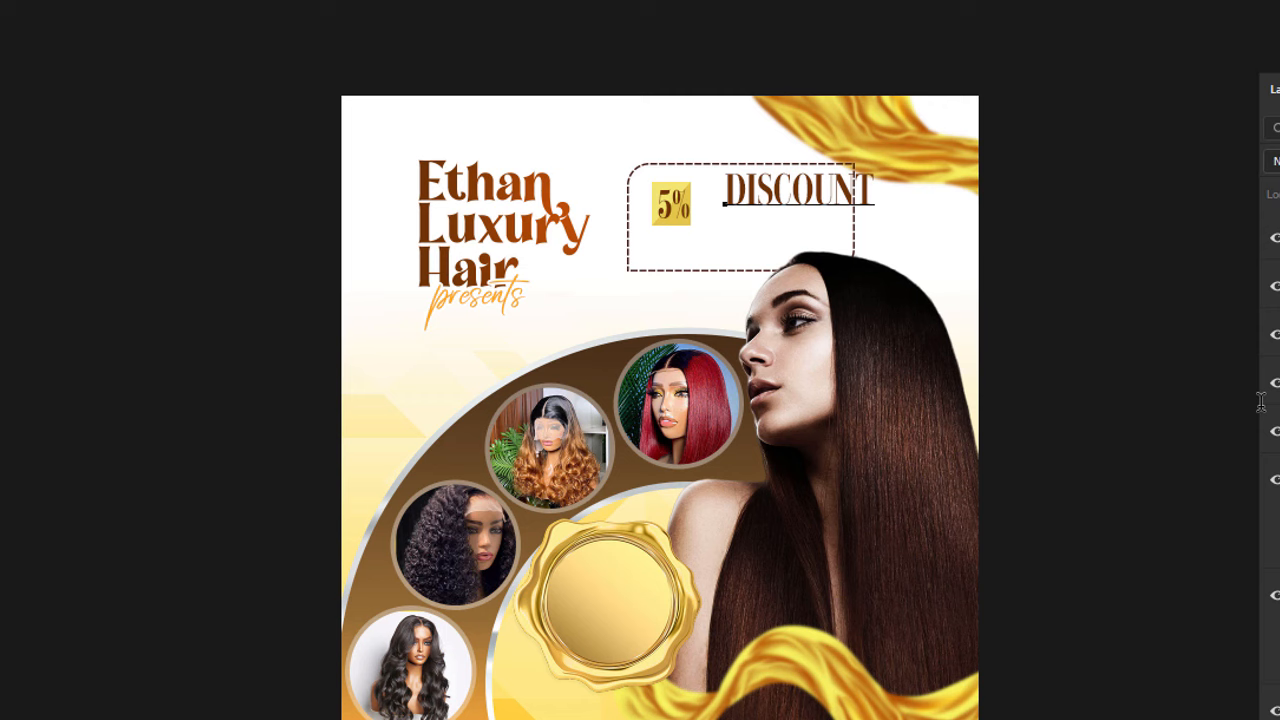
{"action": "type", "text": "SALES"}
{"action": "key", "text": "Return"}
{"action": "type", "text": "ALL KINDS OF "}
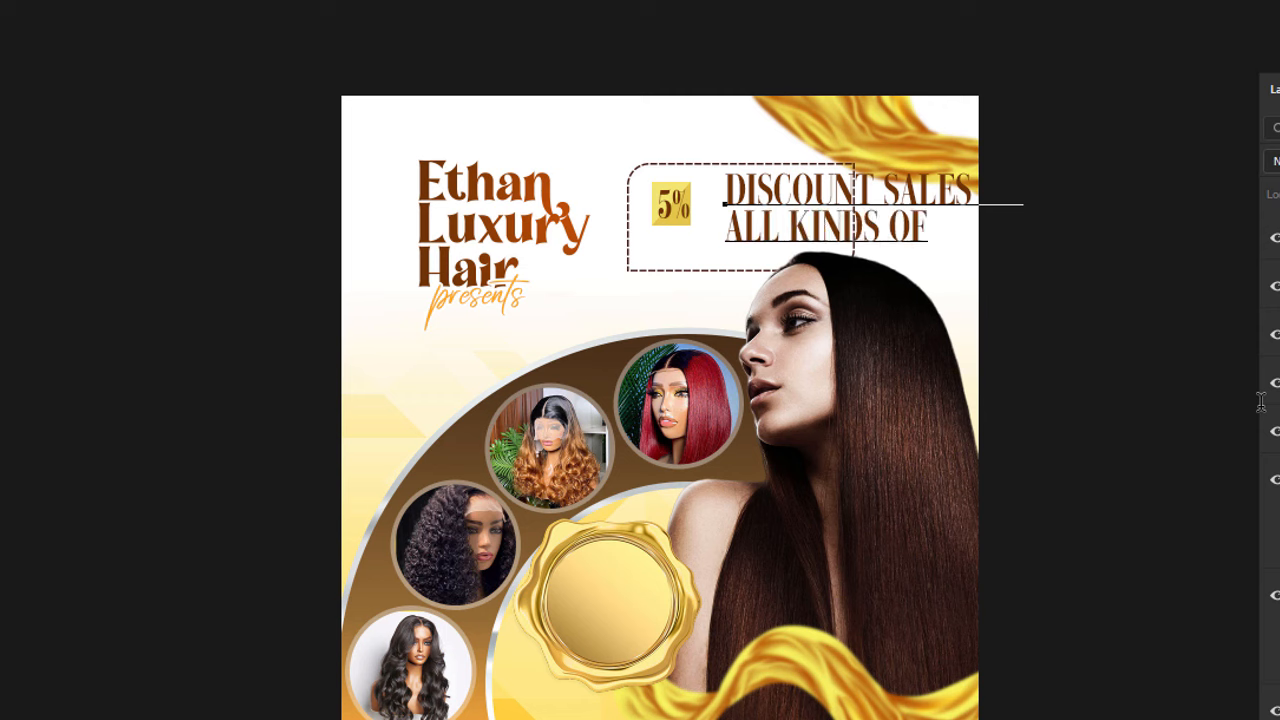
{"action": "type", "text": "HA"}
Set the two-line discount text in Fractul Bold and colour it dark grey #262626.
{"action": "key", "text": "ctrl+a"}
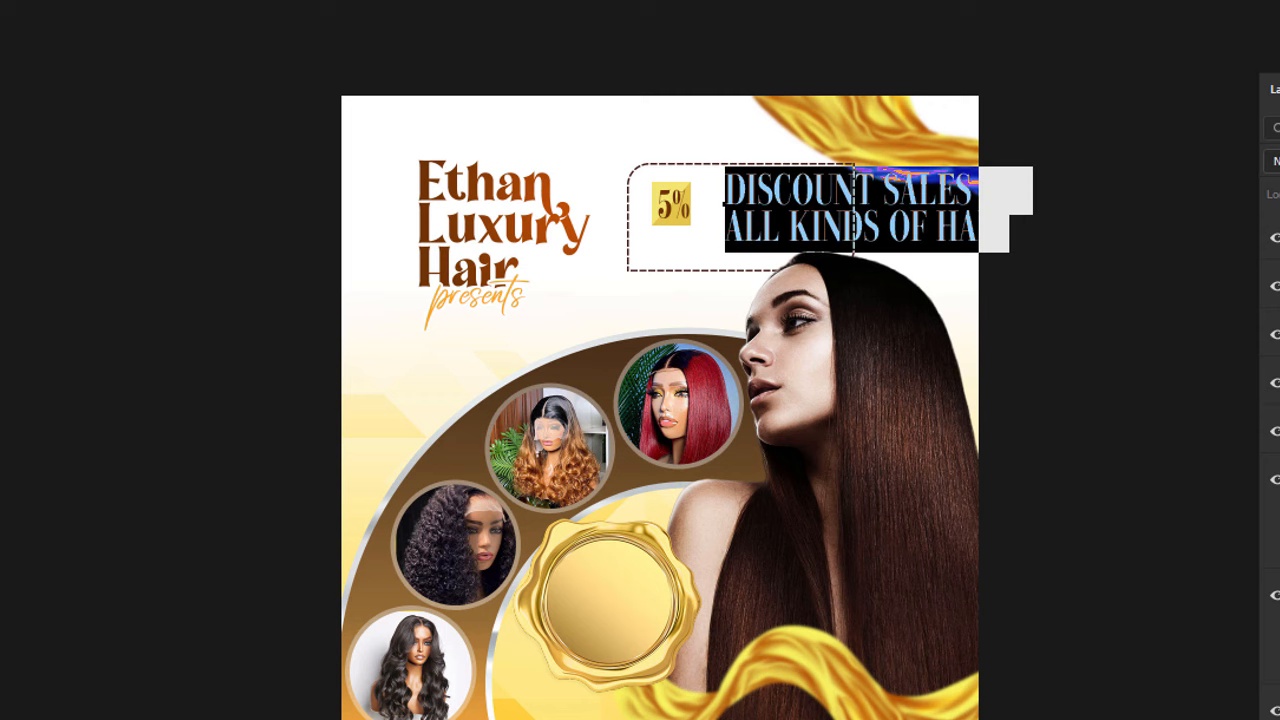
{"action": "left_click", "coordinate": [8, 2]}
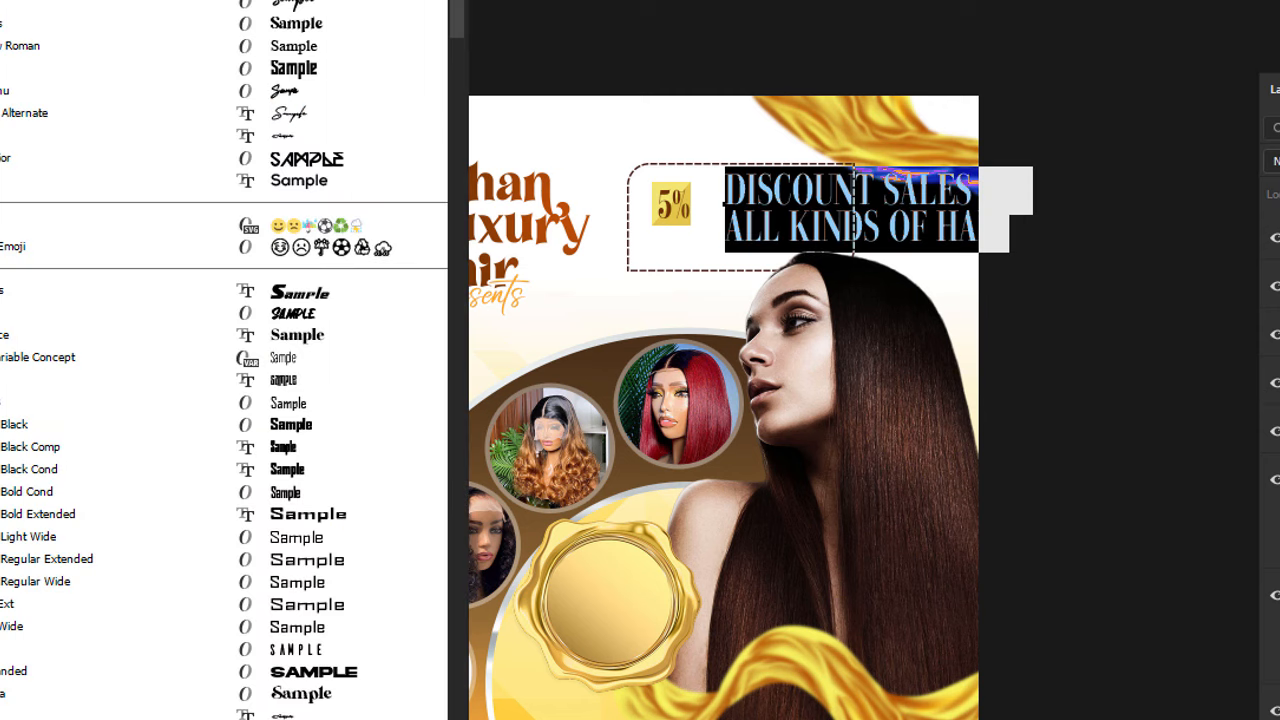
{"action": "type", "text": "fran"}
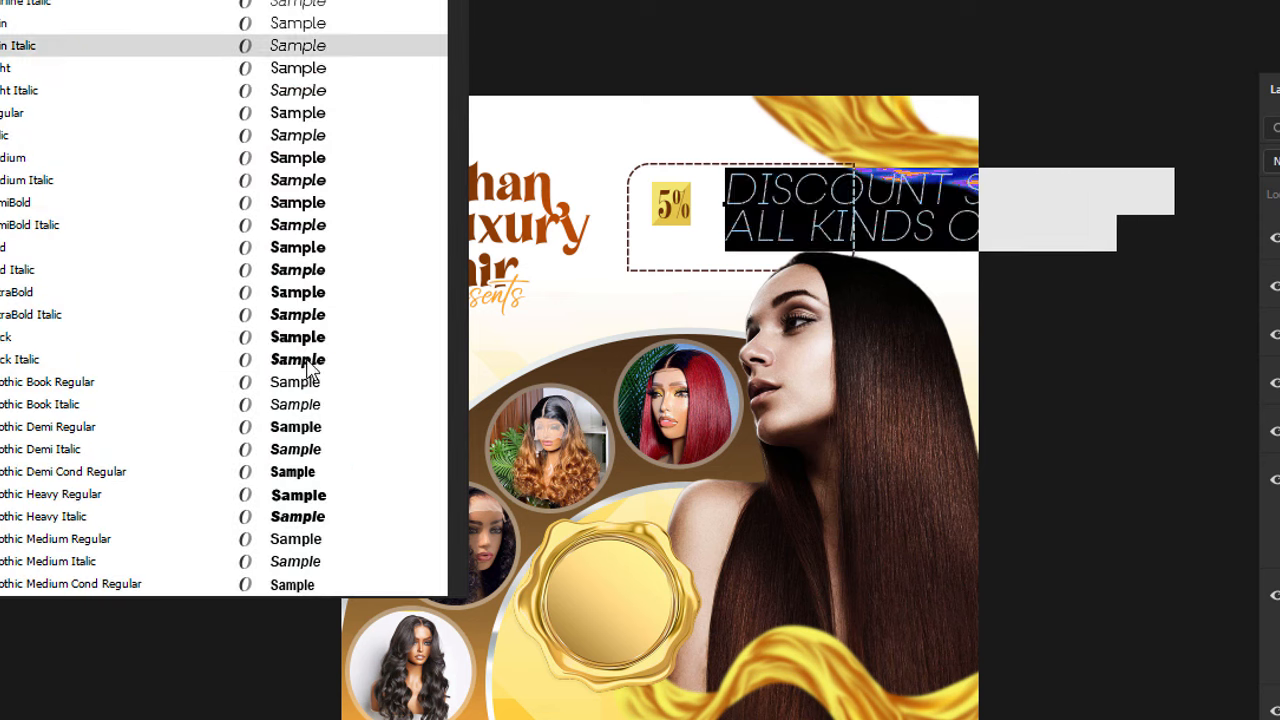
{"action": "left_click", "coordinate": [294, 250]}
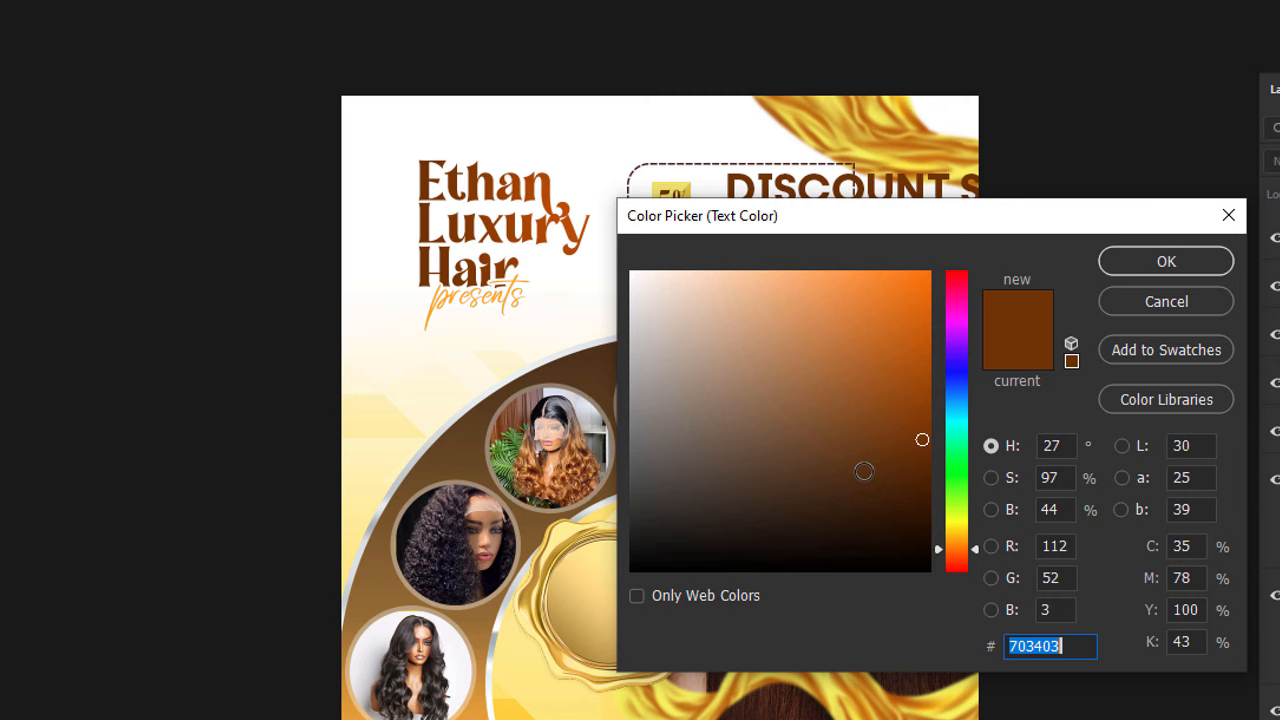
{"action": "left_click_drag", "start_coordinate": [712, 520], "coordinate": [630, 528]}
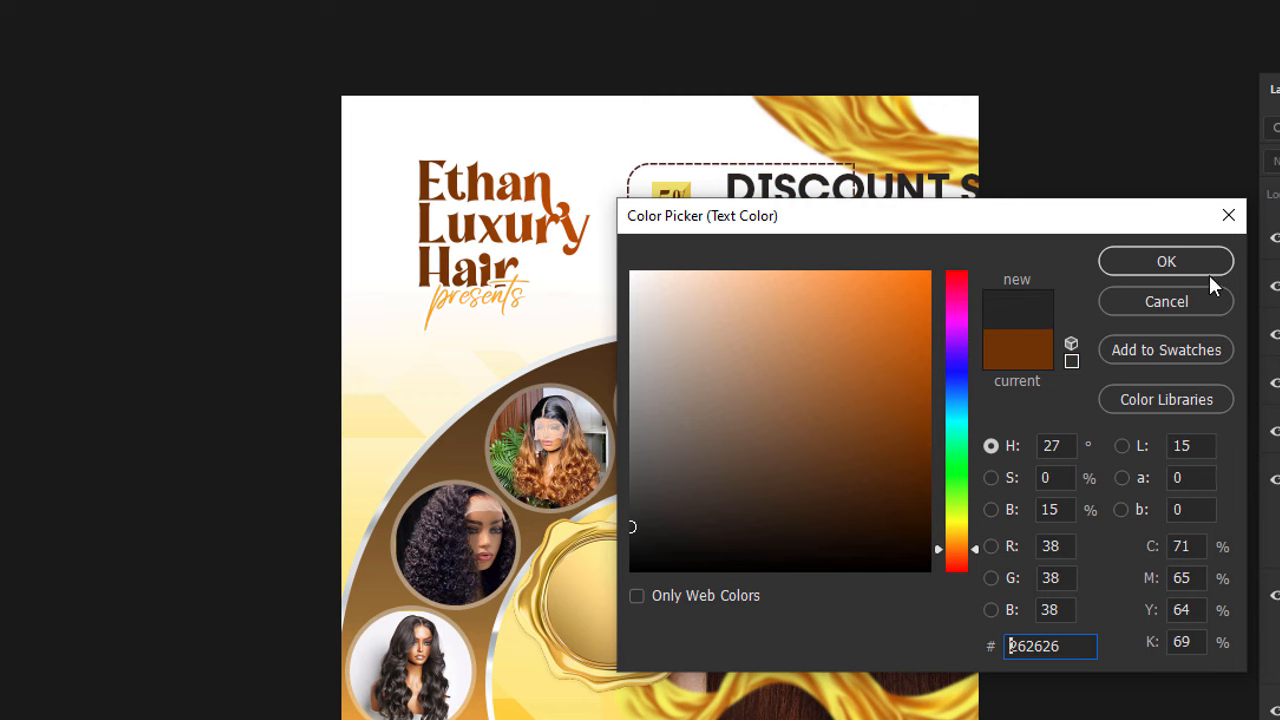
{"action": "left_click", "coordinate": [1166, 262]}
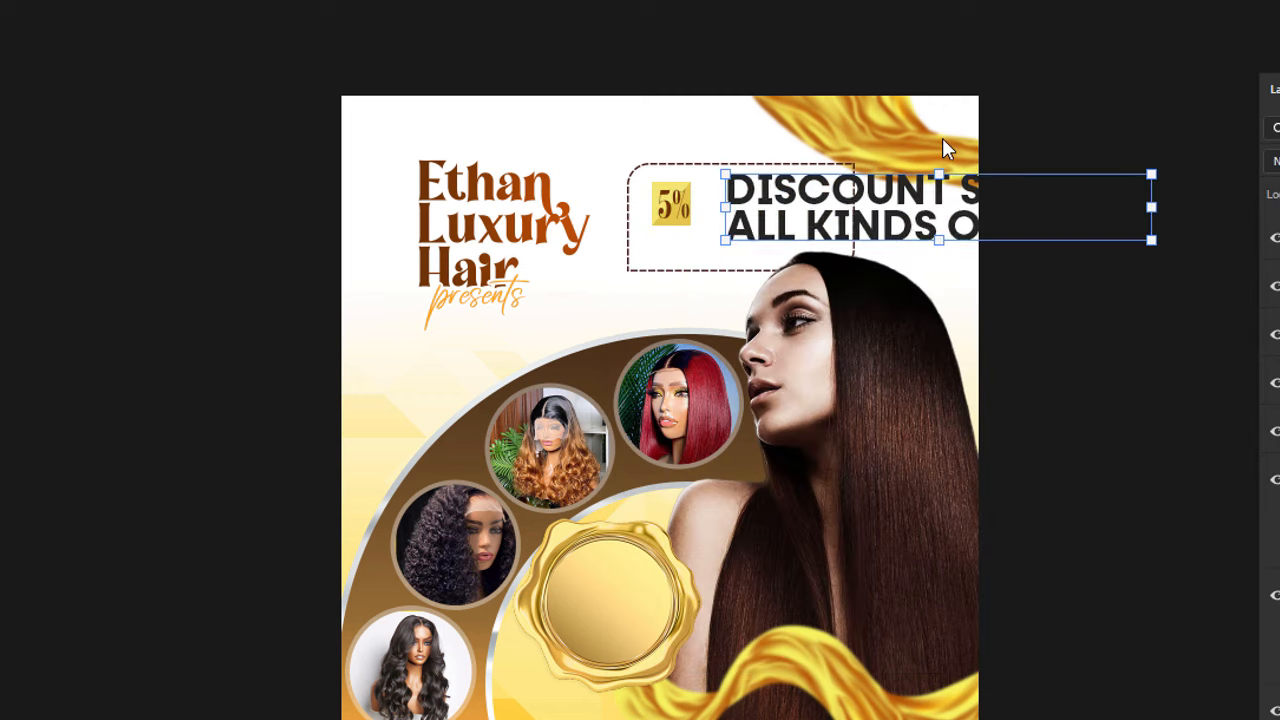
Scale the discount text down to about 33% and place it beside the "5%" badge inside the dashed frame.
{"action": "left_click_drag", "start_coordinate": [1150, 208], "coordinate": [757, 256]}
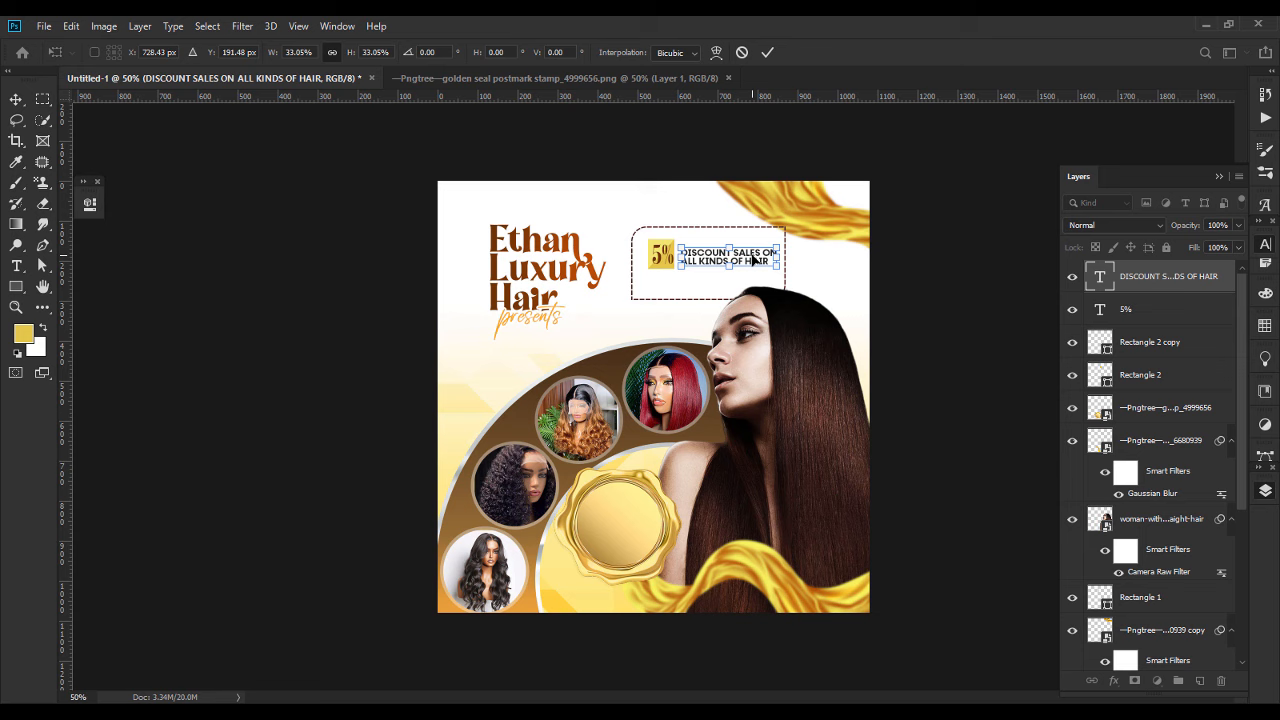
{"action": "key", "text": "Return"}
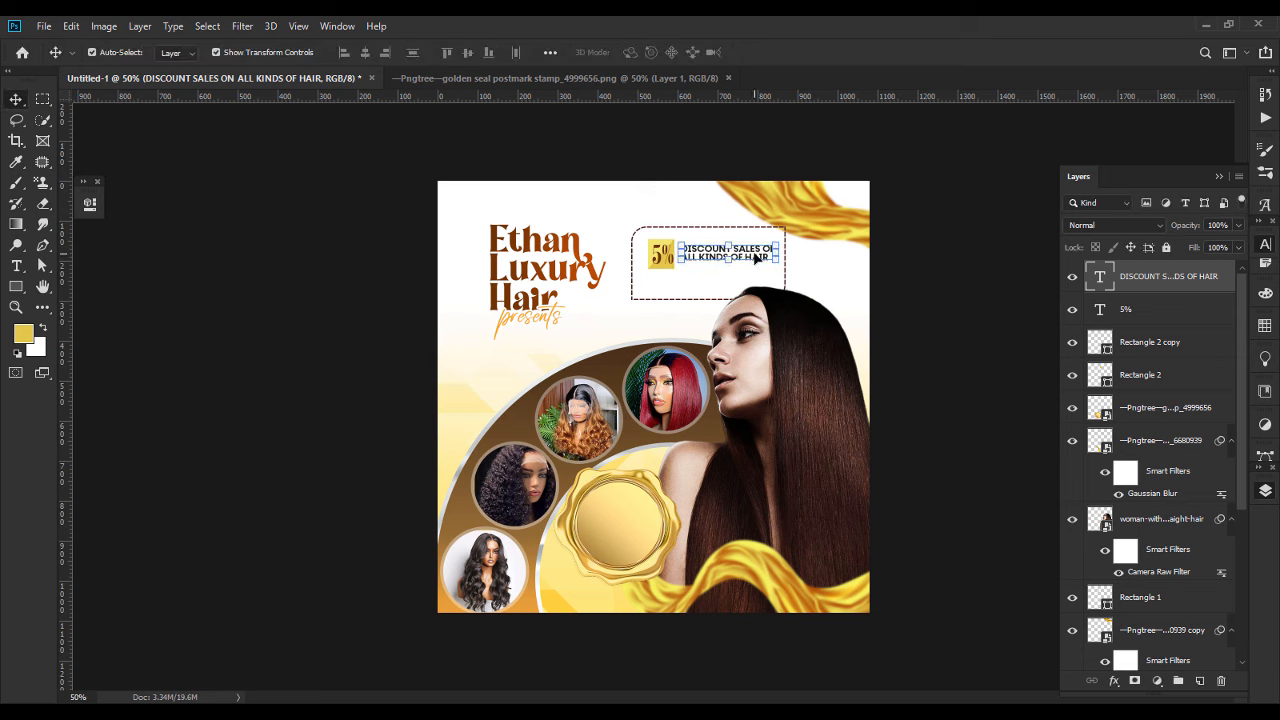
{"action": "left_click", "coordinate": [962, 238]}
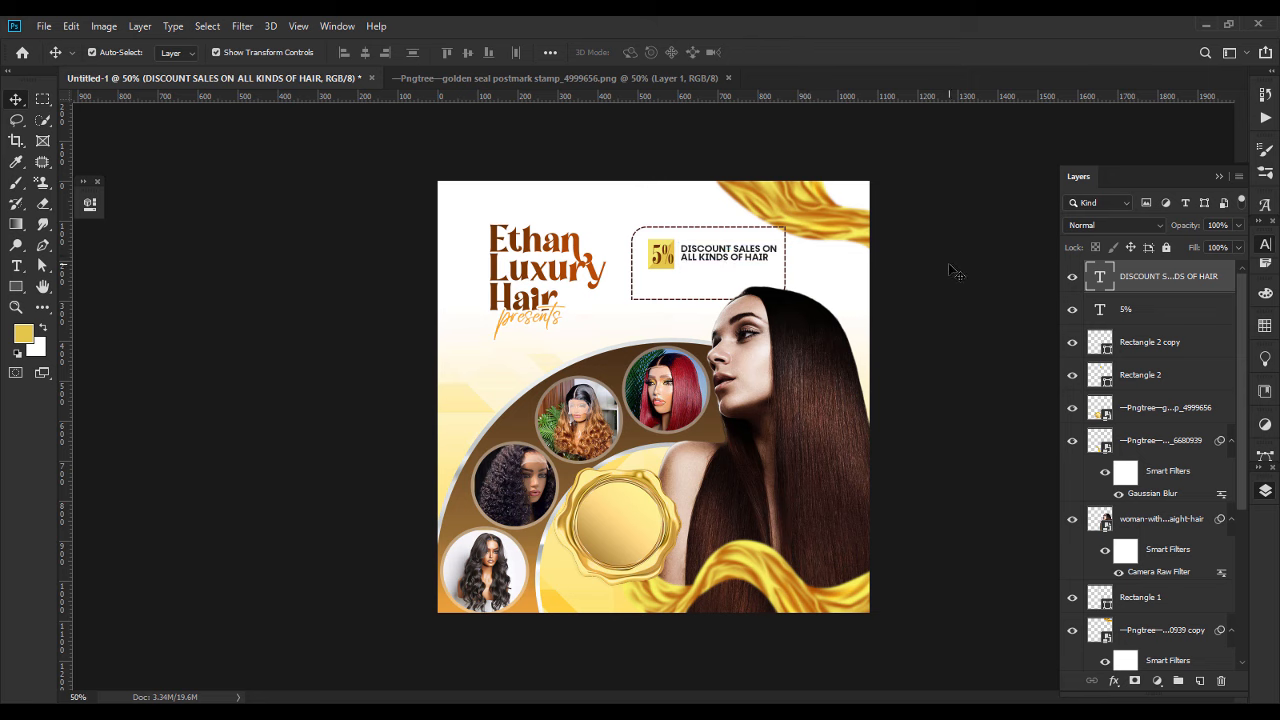
Set the leading of the two-line discount text to 6 pt.
{"action": "double_click", "coordinate": [766, 262]}
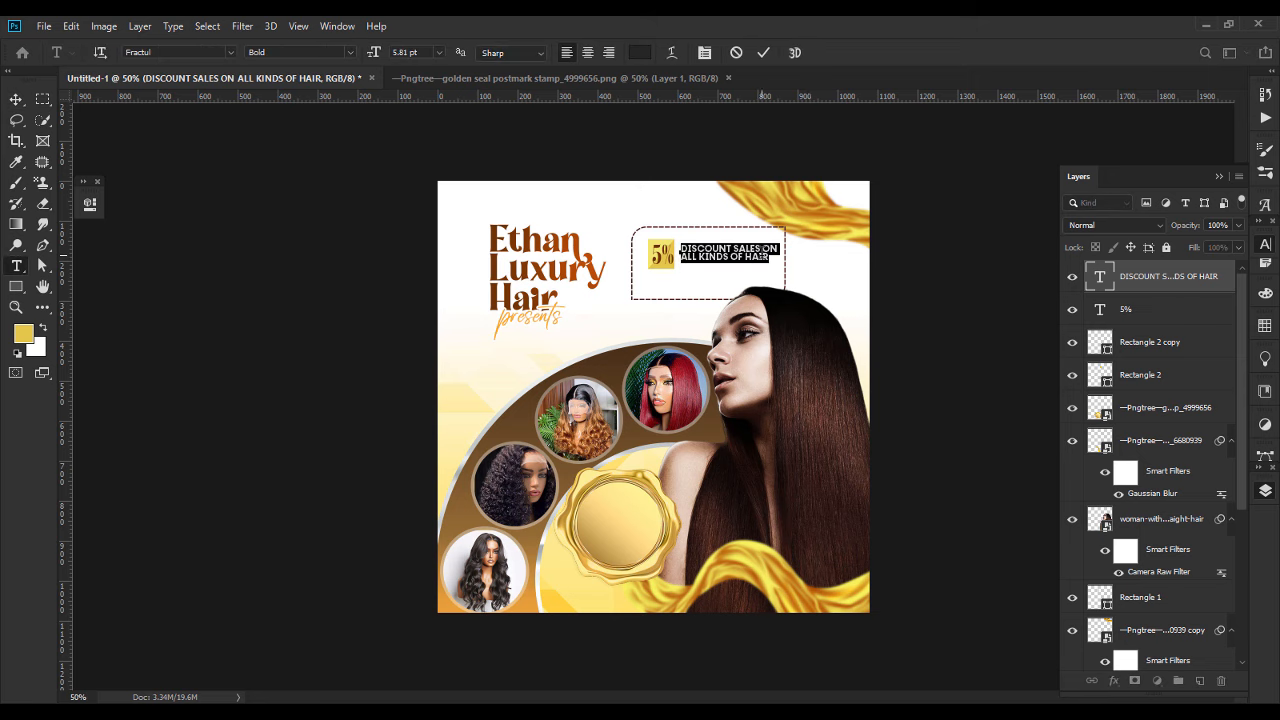
{"action": "left_click", "coordinate": [1265, 244]}
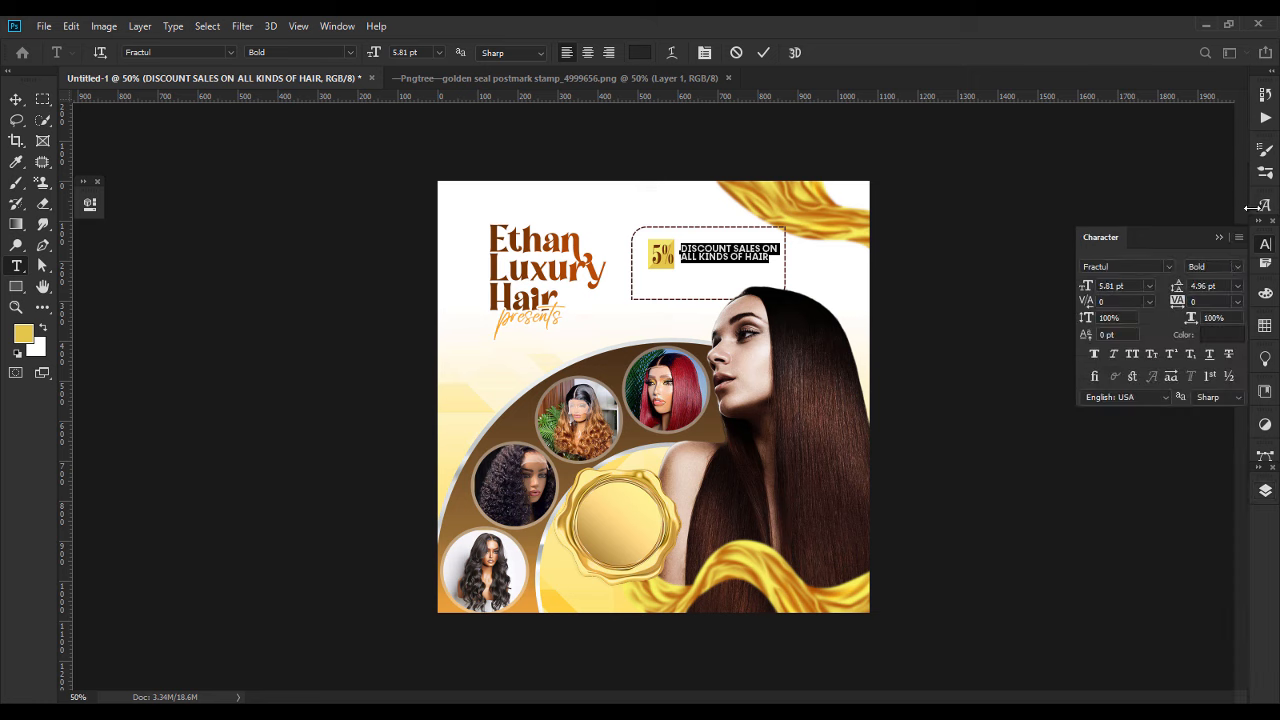
{"action": "key", "text": "Down"}
{"action": "key", "text": "Down"}
{"action": "key", "text": "Down"}
{"action": "key", "text": "Down"}
{"action": "key", "text": "Down"}
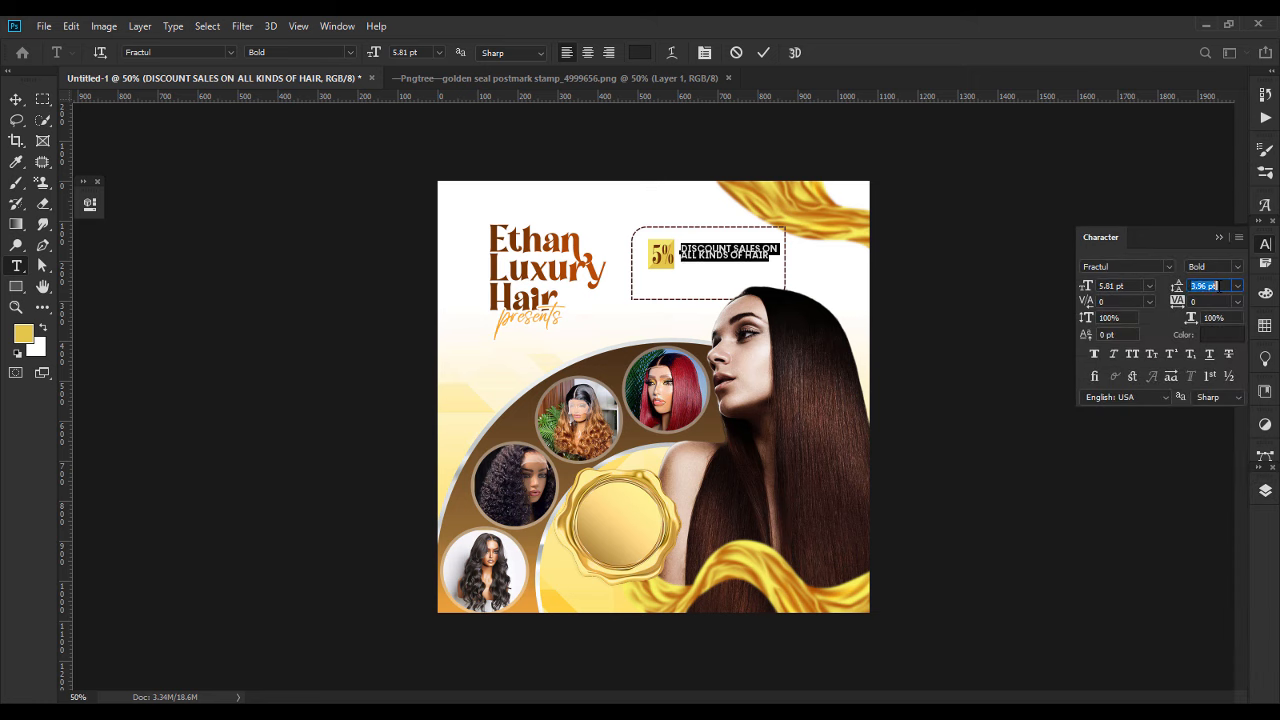
{"action": "key", "text": "Up"}
{"action": "key", "text": "Up"}
{"action": "key", "text": "Up"}
{"action": "key", "text": "Up"}
{"action": "key", "text": "Up"}
{"action": "key", "text": "Up"}
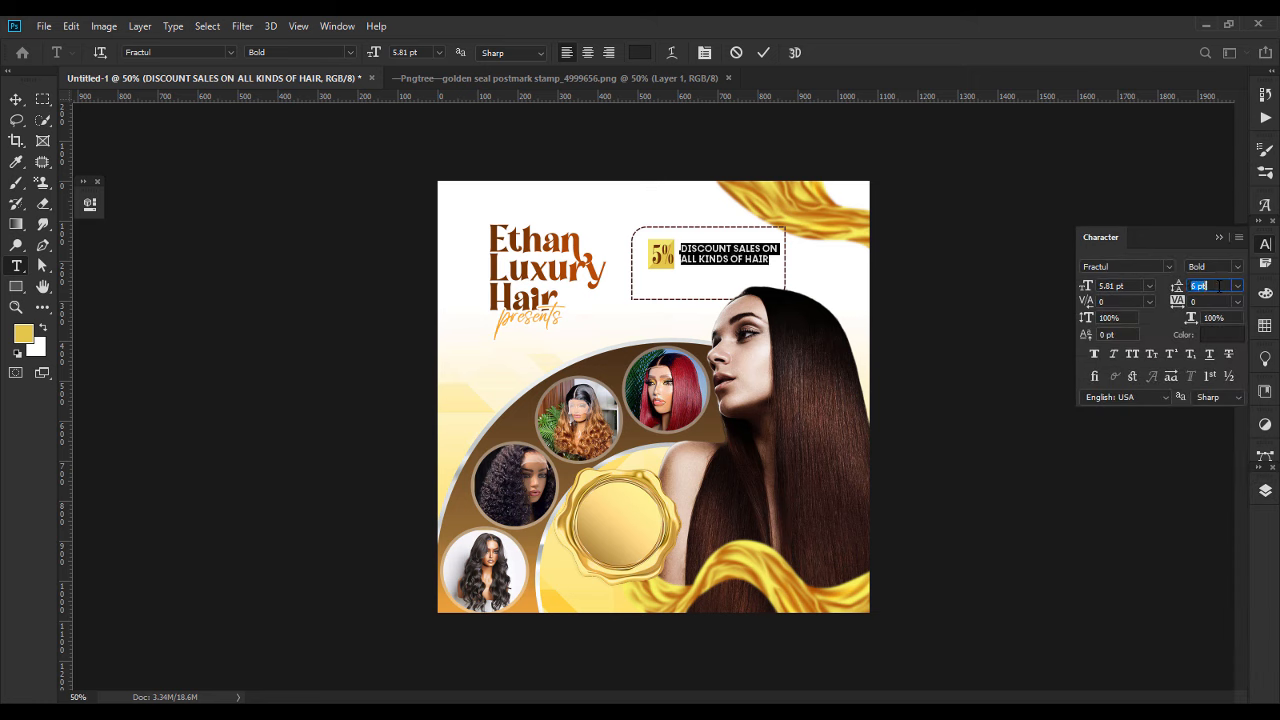
{"action": "left_click", "coordinate": [16, 99]}
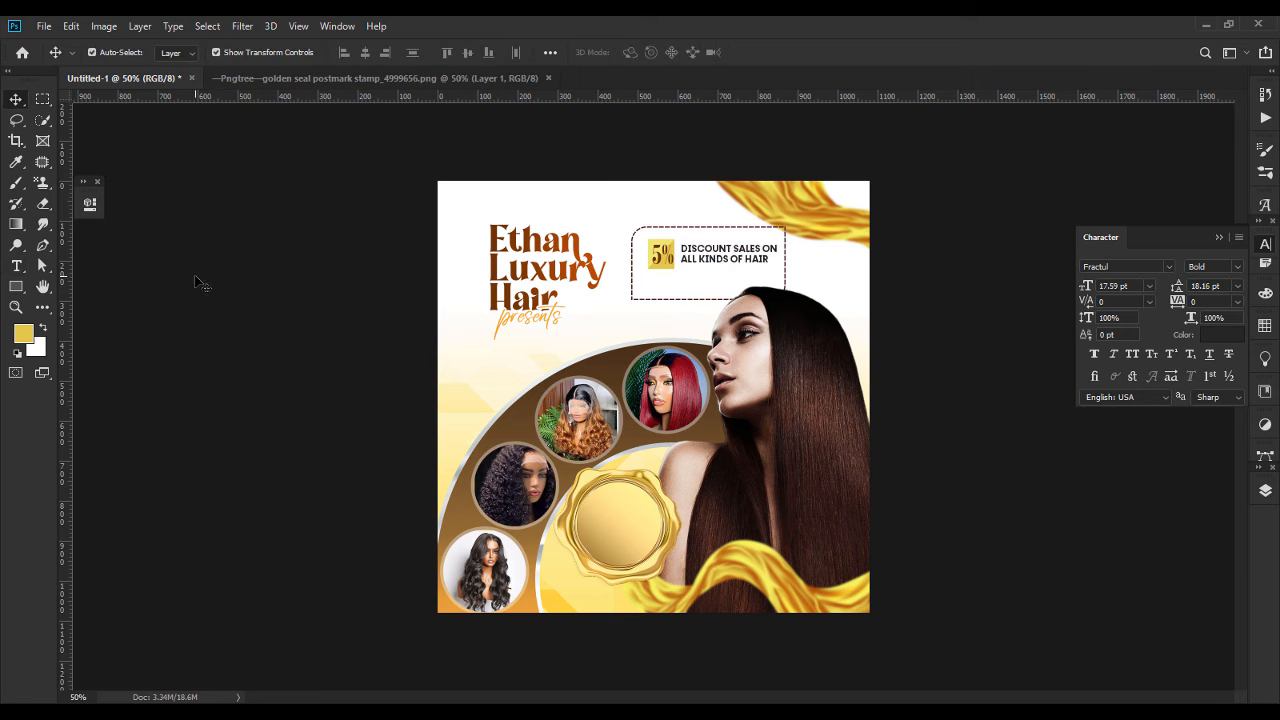
Draw a Pen tool line about 214 px long beneath "ALL KINDS OF HAIR", starting at the gold badge's lower corner.
{"action": "left_click", "coordinate": [43, 245]}
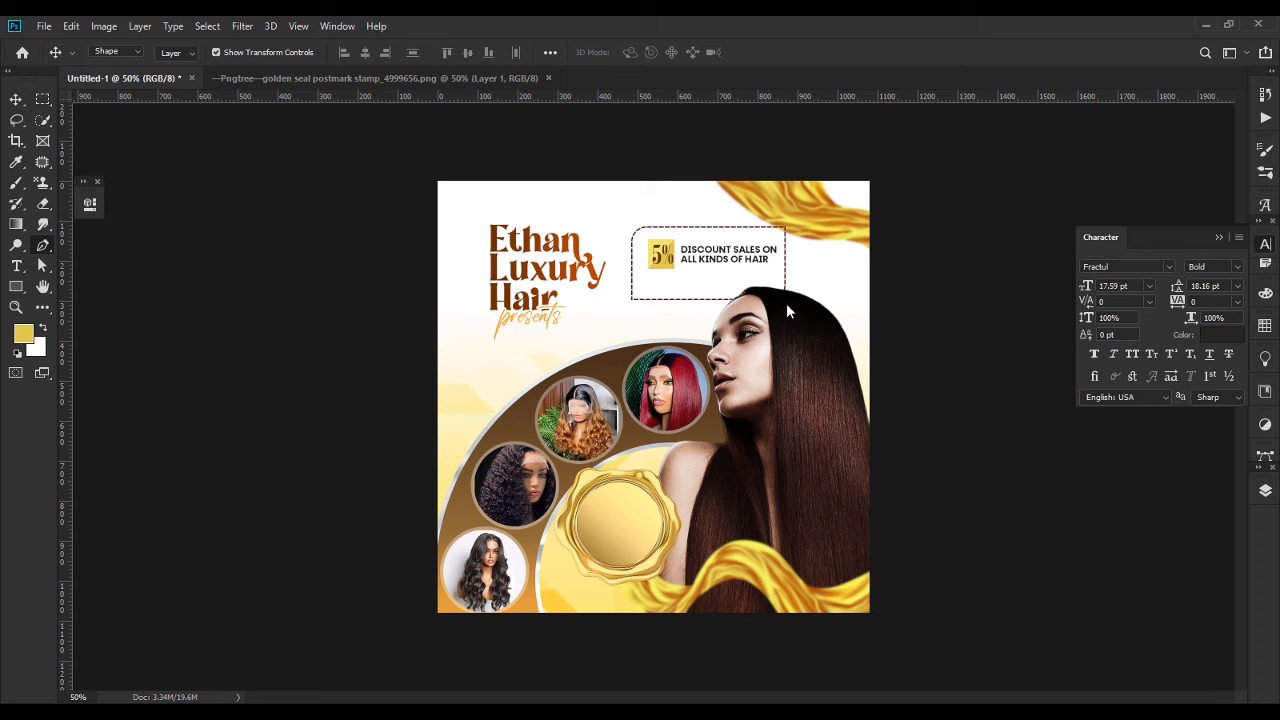
{"action": "left_click", "coordinate": [675, 264]}
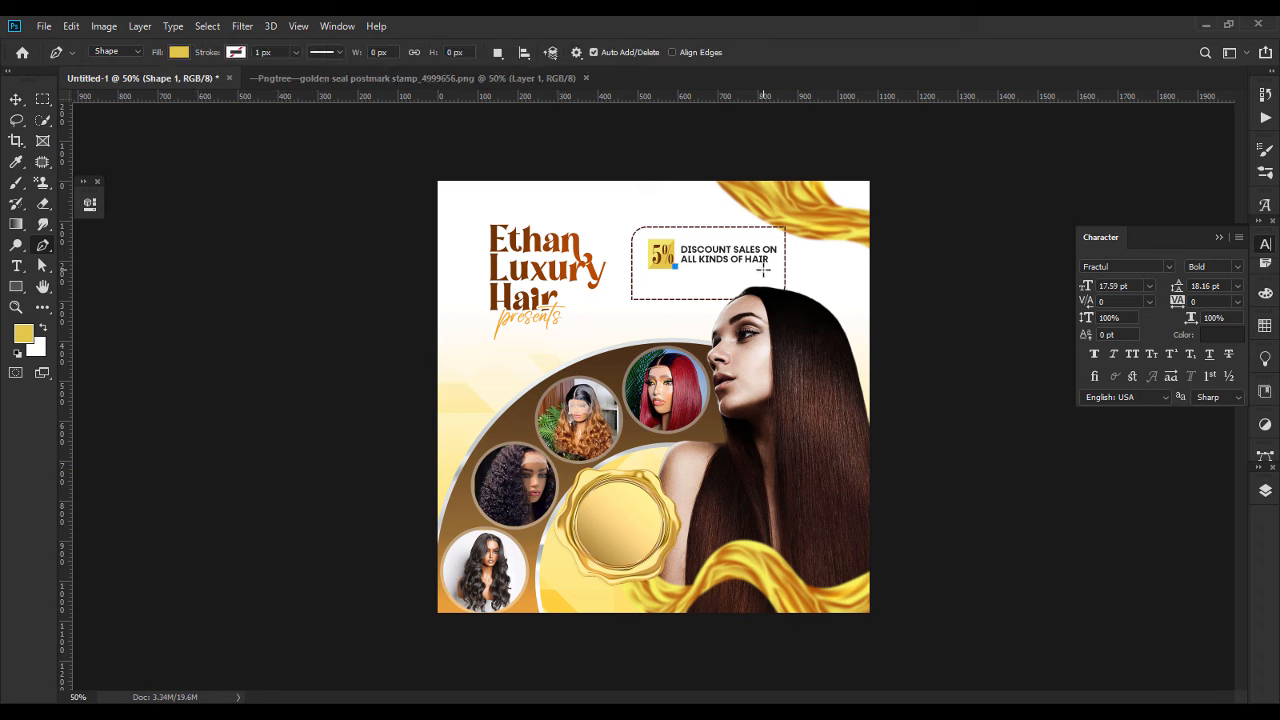
{"action": "left_click", "coordinate": [761, 267]}
Give the pen line no fill and a 2 px dashed gold stroke.
{"action": "left_click", "coordinate": [236, 53]}
{"action": "left_click", "coordinate": [187, 136]}
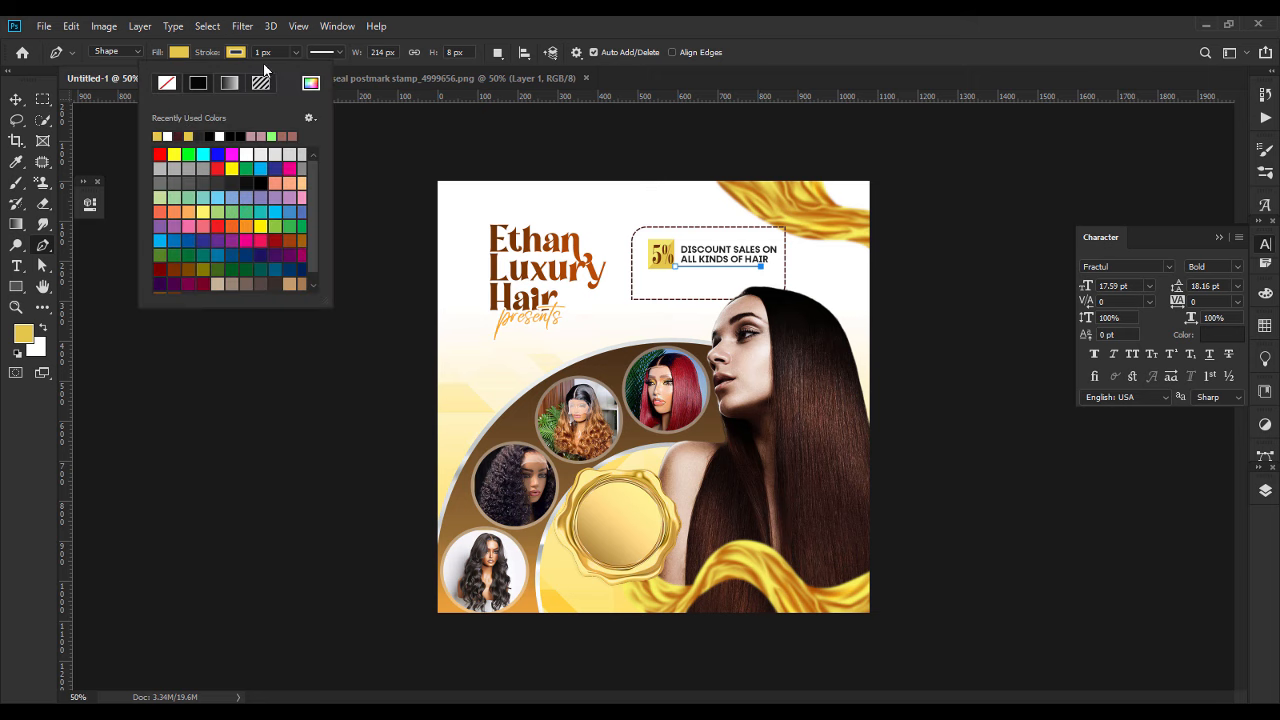
{"action": "left_click", "coordinate": [183, 53]}
{"action": "left_click", "coordinate": [111, 83]}
{"action": "left_click", "coordinate": [284, 57]}
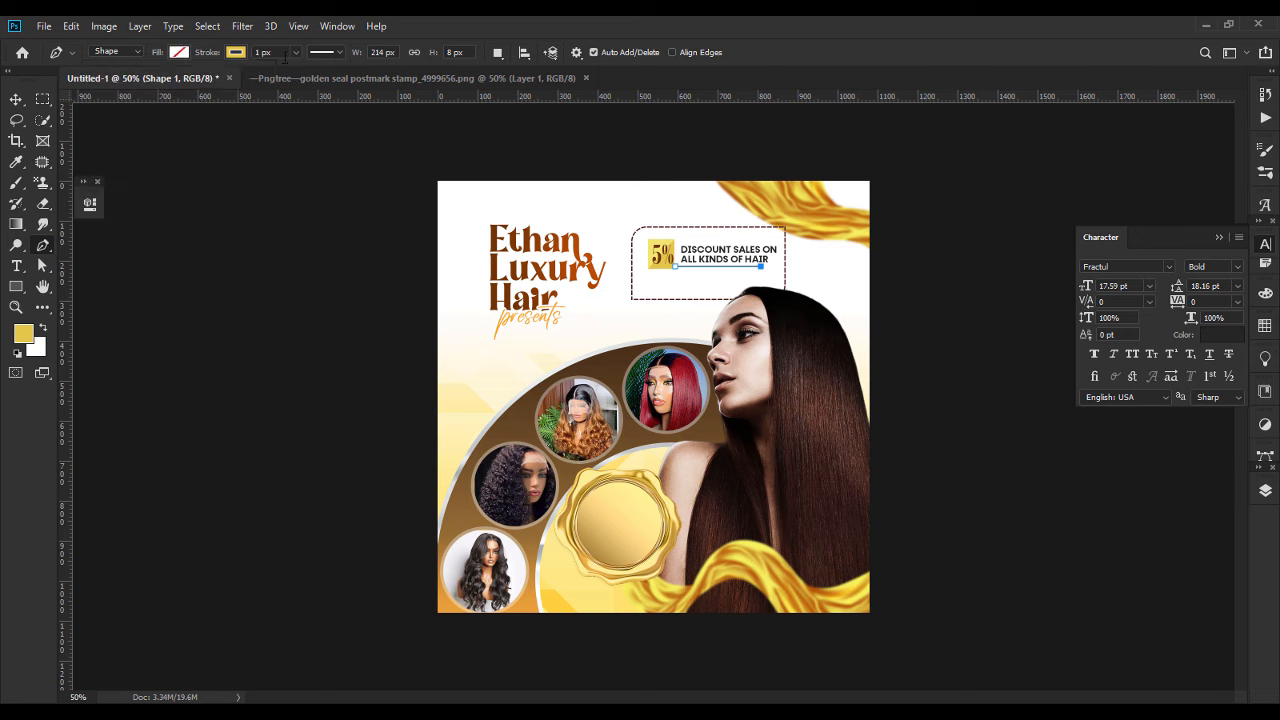
{"action": "type", "text": "2"}
{"action": "key", "text": "Return"}
{"action": "left_click", "coordinate": [335, 53]}
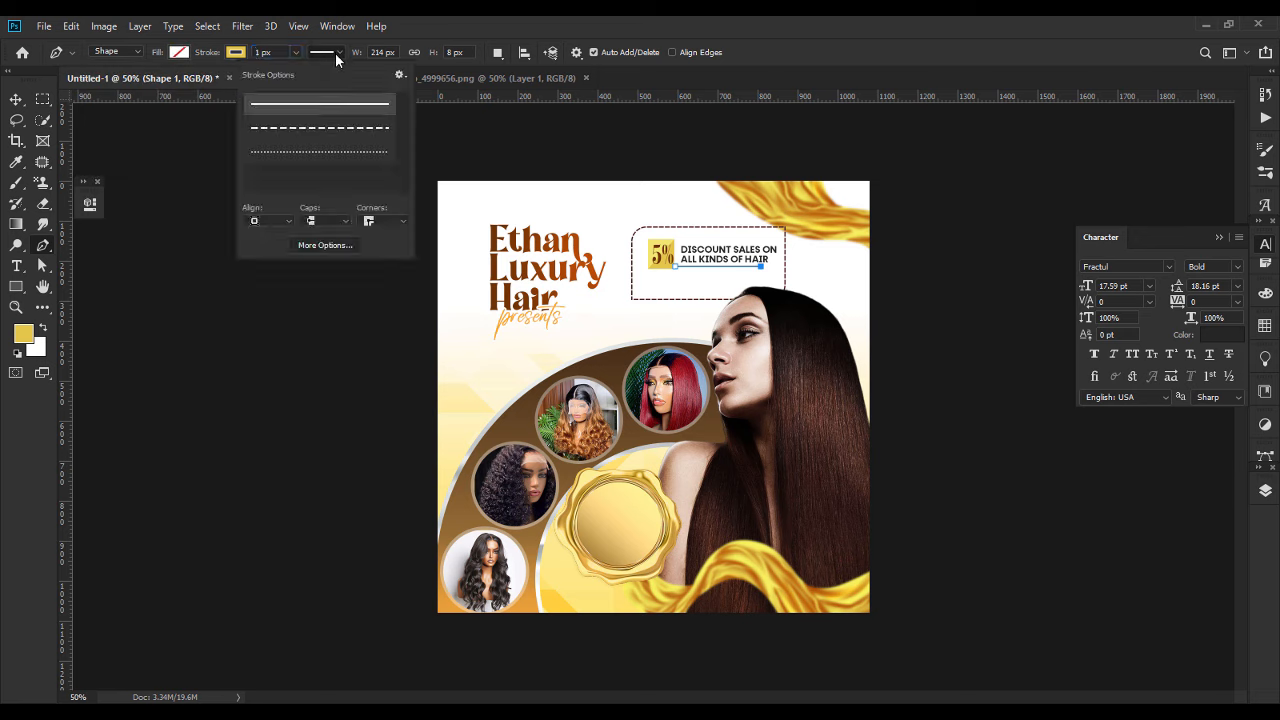
{"action": "left_click", "coordinate": [332, 129]}
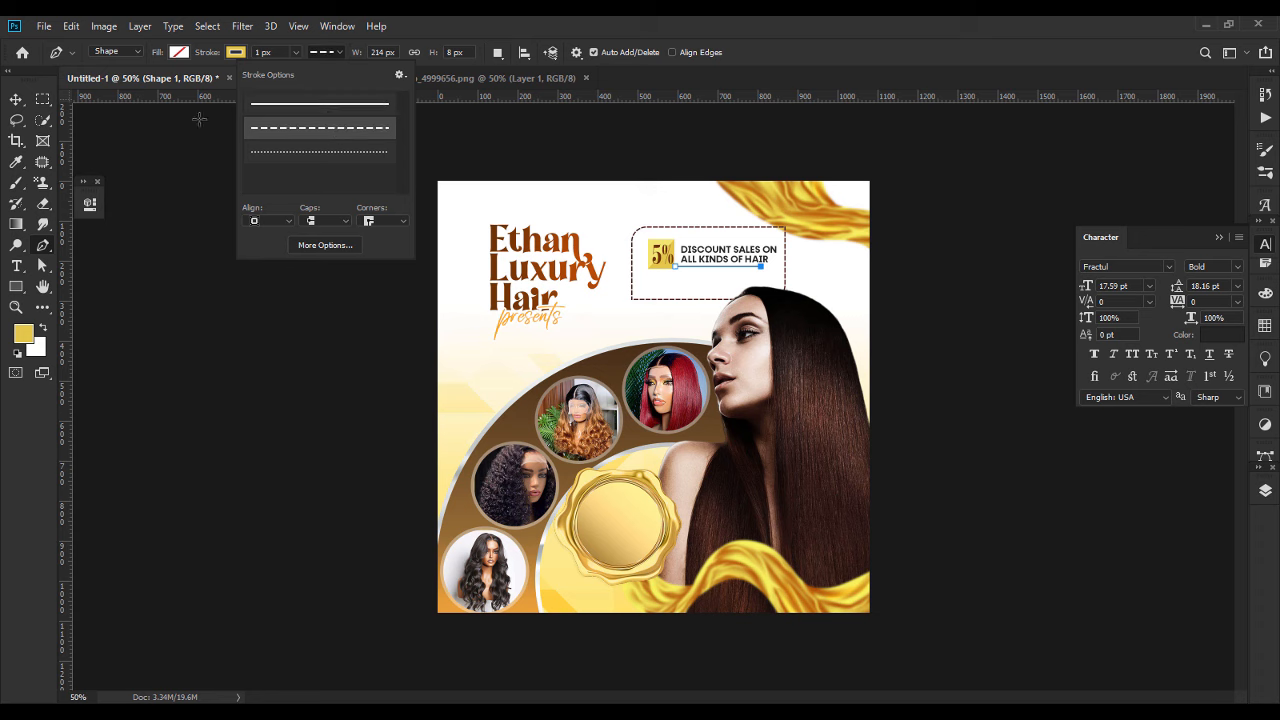
{"action": "left_click", "coordinate": [269, 55]}
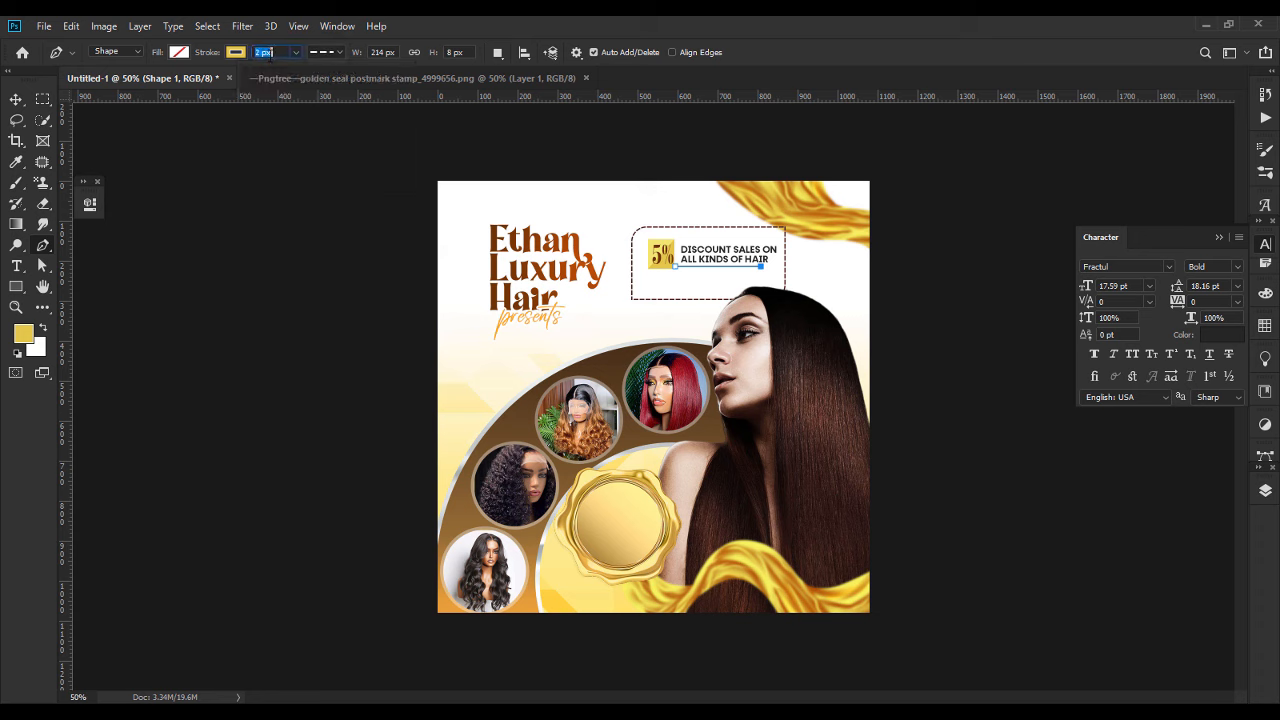
{"action": "left_click", "coordinate": [17, 101]}
{"action": "left_click", "coordinate": [174, 265]}
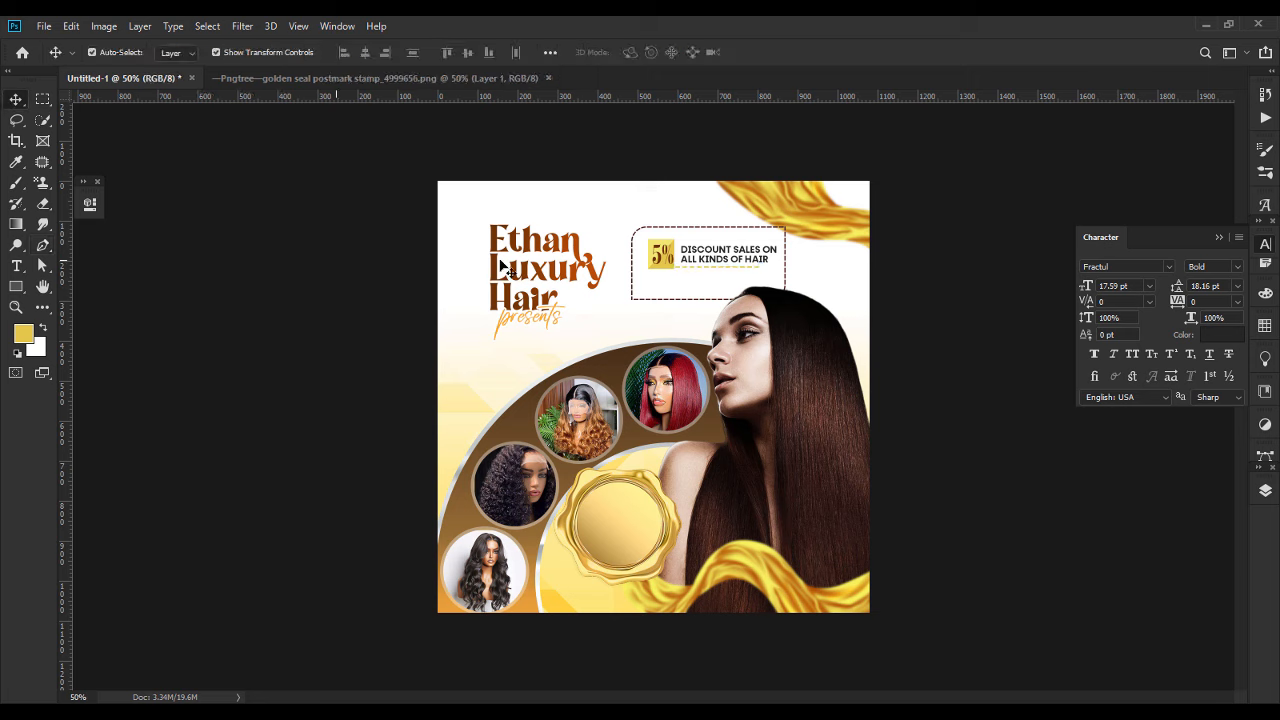
Nudge the dashed gold line against the badge and down level with the badge's lower edge.
{"action": "left_click", "coordinate": [728, 268]}
{"action": "key", "text": "shift+Left"}
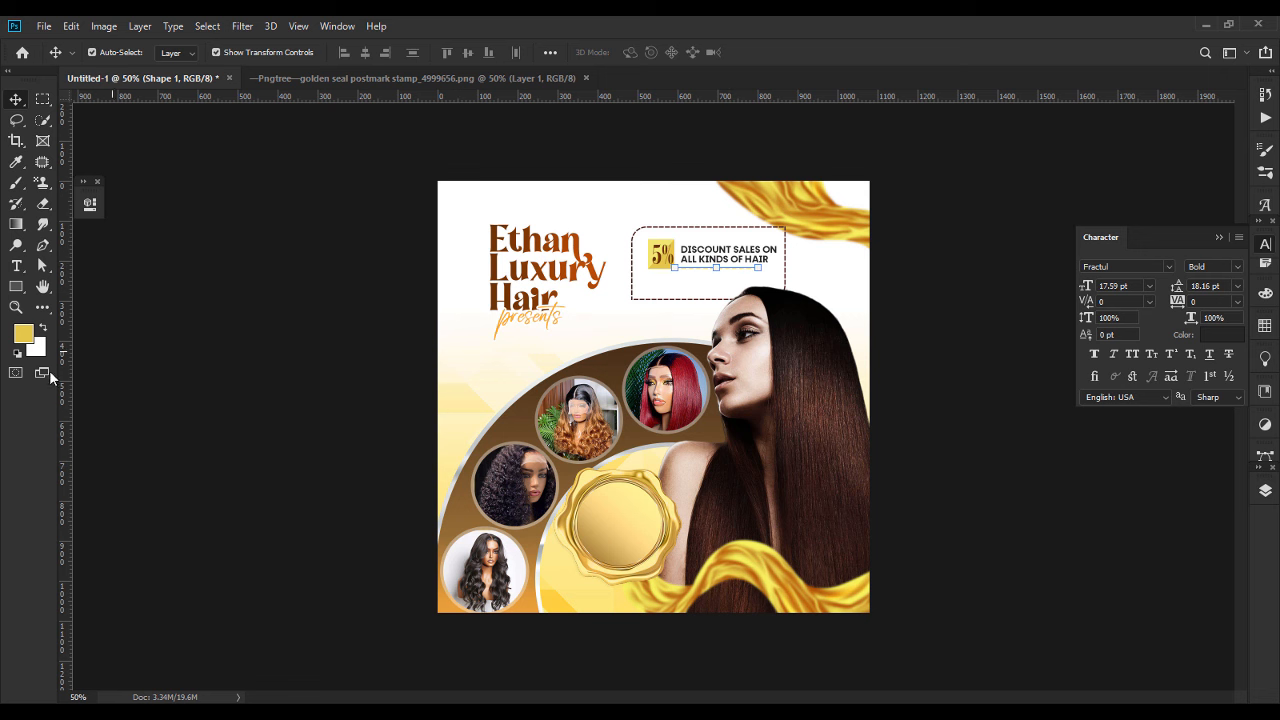
{"action": "left_click", "coordinate": [16, 307]}
{"action": "left_click_drag", "start_coordinate": [676, 266], "coordinate": [772, 267]}
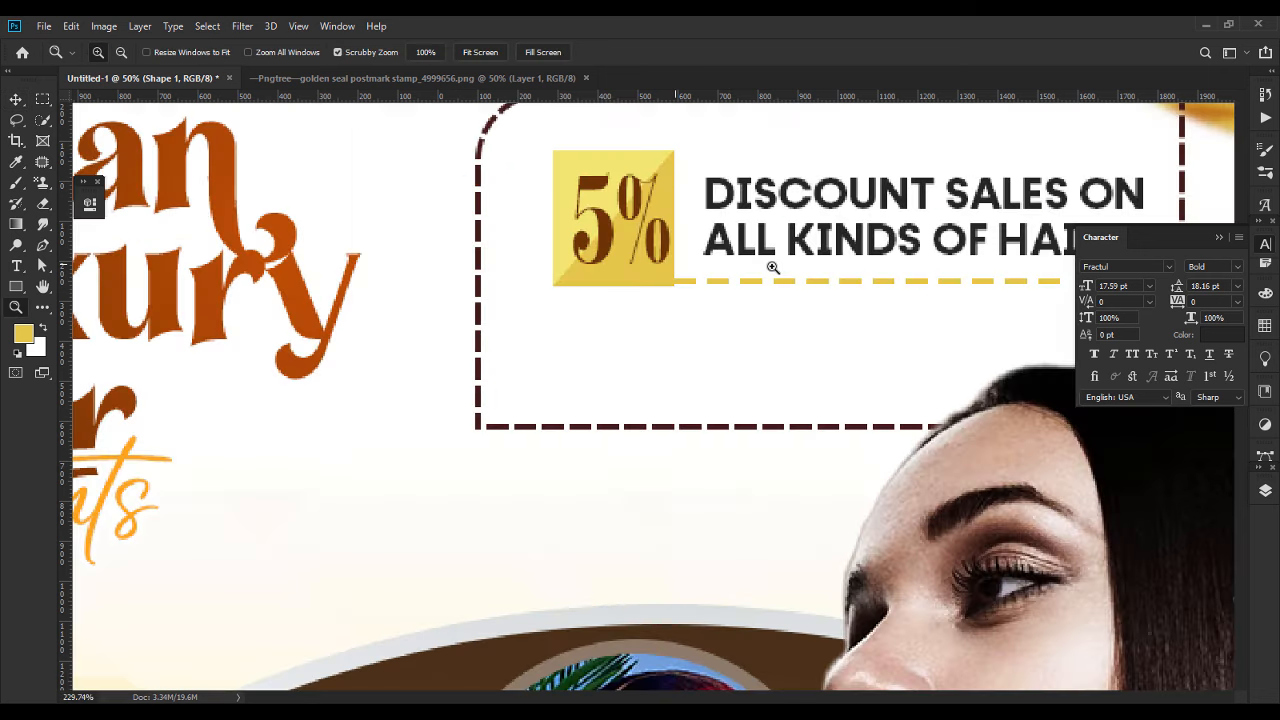
{"action": "key", "text": "v"}
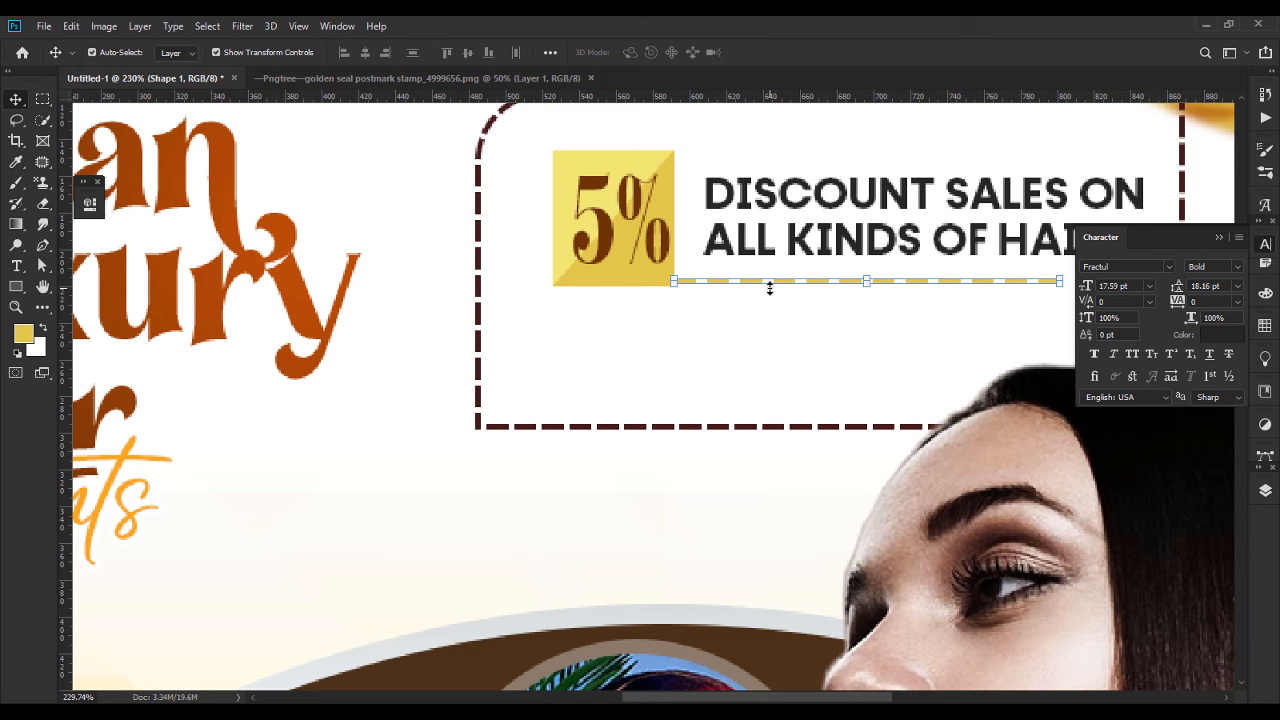
{"action": "key", "text": "Down"}
{"action": "key", "text": "Down"}
{"action": "left_click", "coordinate": [1219, 237]}
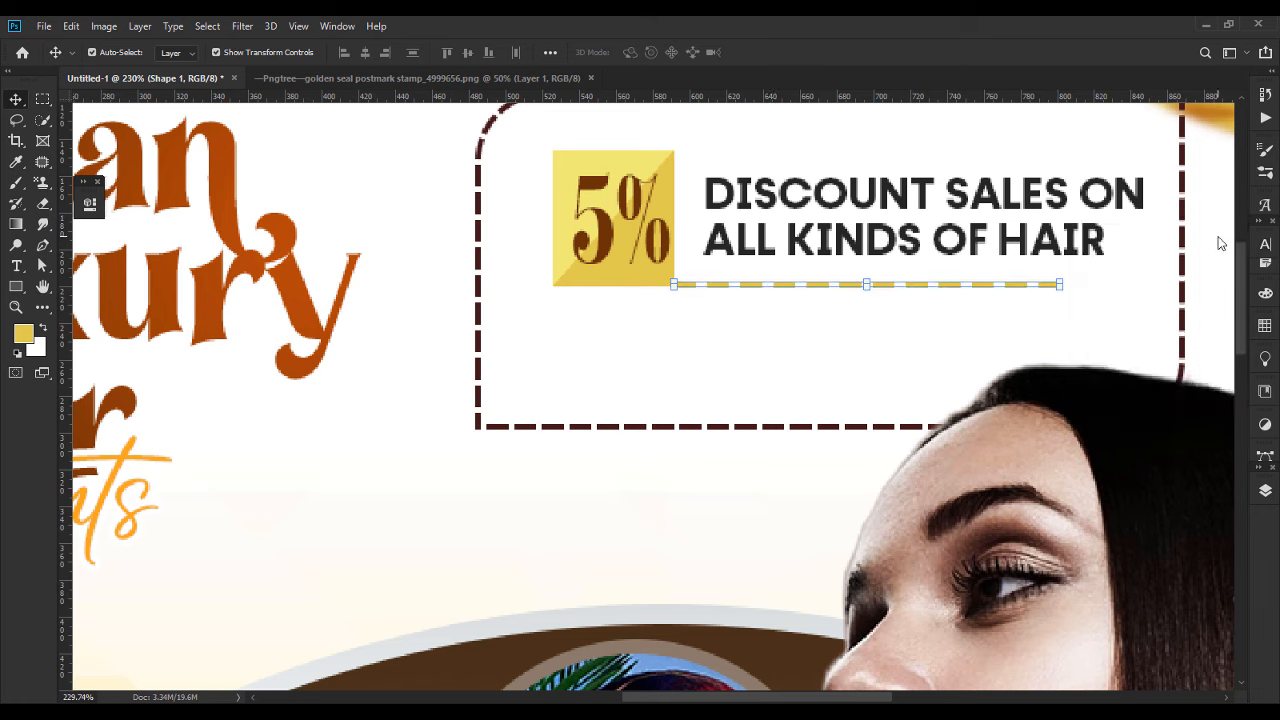
Extend the free end of the dashed gold line to finish near the end of the word "HAIR".
{"action": "left_click", "coordinate": [42, 265]}
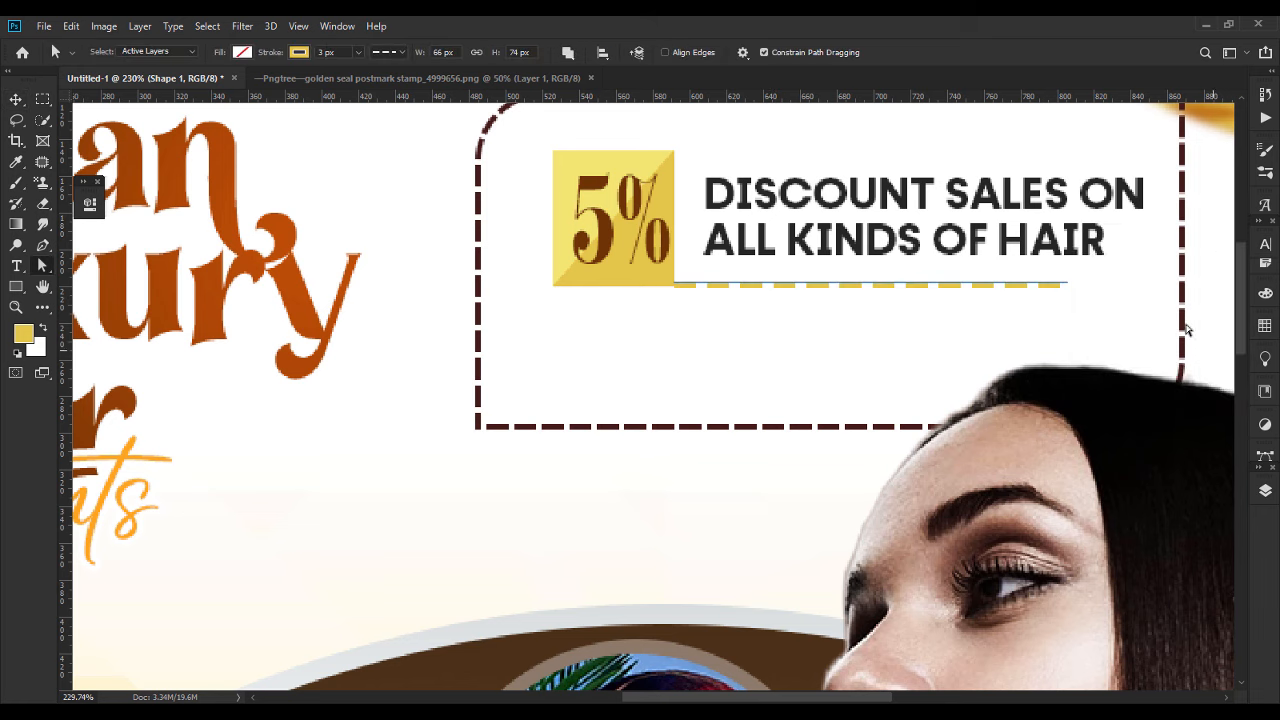
{"action": "left_click", "coordinate": [1067, 284]}
{"action": "left_click", "coordinate": [16, 99]}
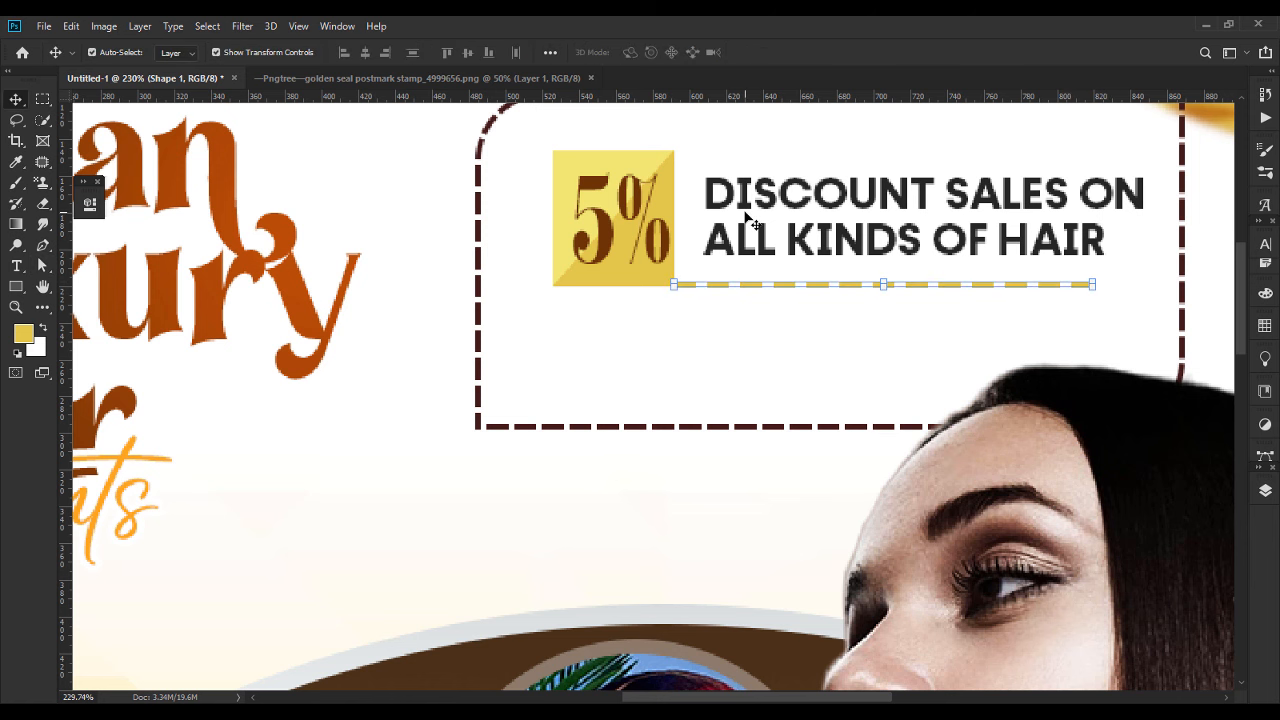
Duplicate the discount text below the dashed gold line and replace its wording with "VENUE : WHATSAPP GROUP".
{"action": "key", "text": "ctrl+minus"}
{"action": "key", "text": "ctrl+minus"}
{"action": "key", "text": "ctrl+minus"}
{"action": "key", "text": "ctrl+minus"}
{"action": "key", "text": "ctrl+minus"}
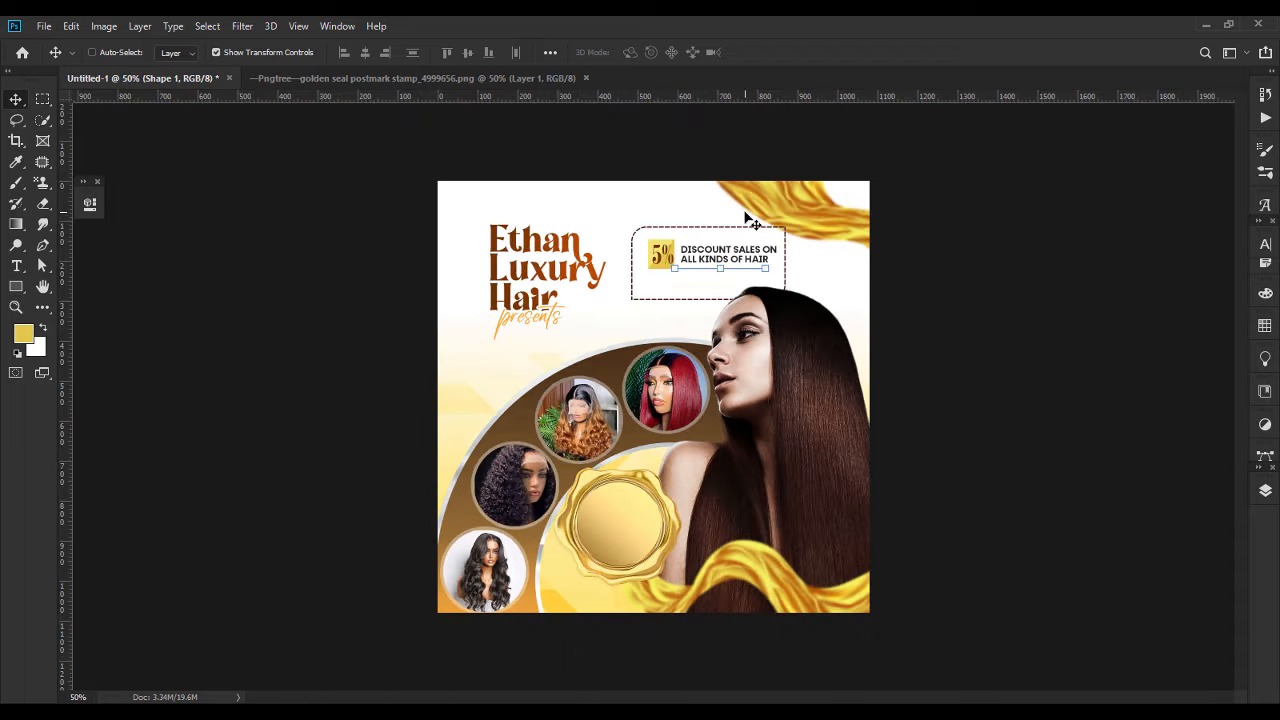
{"action": "key", "text": "ctrl+plus"}
{"action": "left_click", "coordinate": [792, 222]}
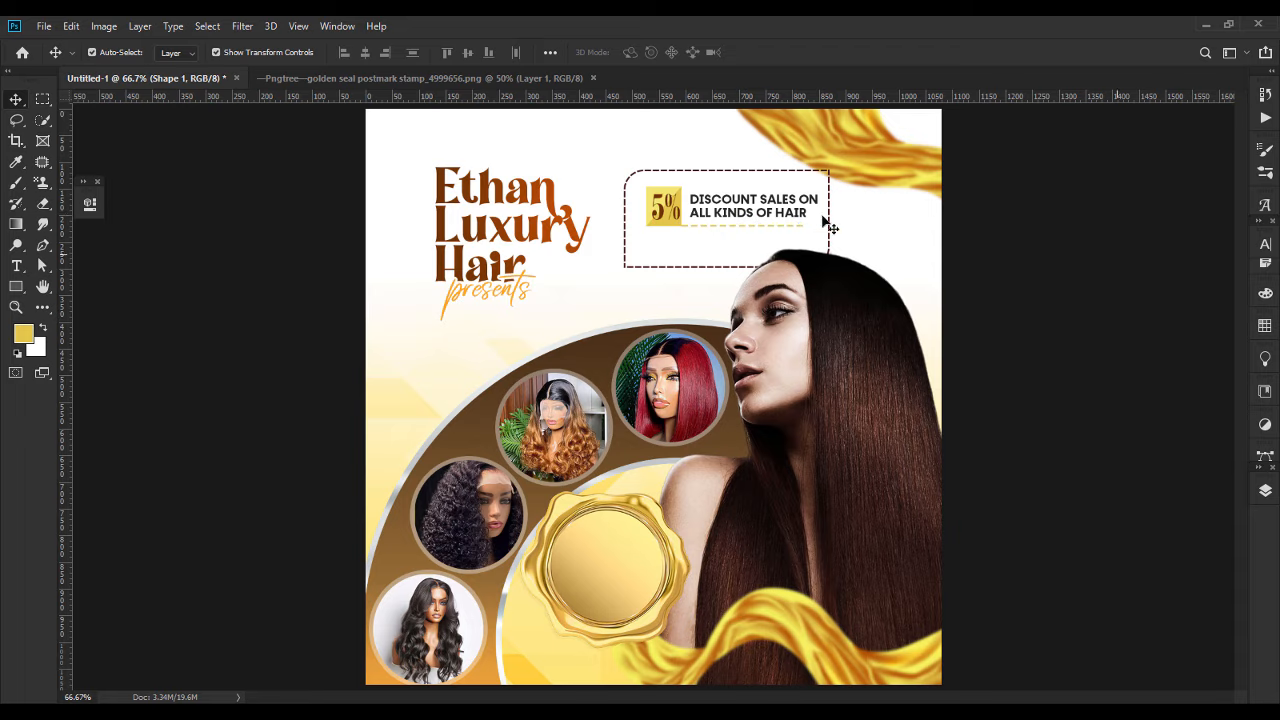
{"action": "left_click_drag", "start_coordinate": [792, 222], "coordinate": [758, 254], "text": "alt"}
{"action": "double_click", "coordinate": [770, 251]}
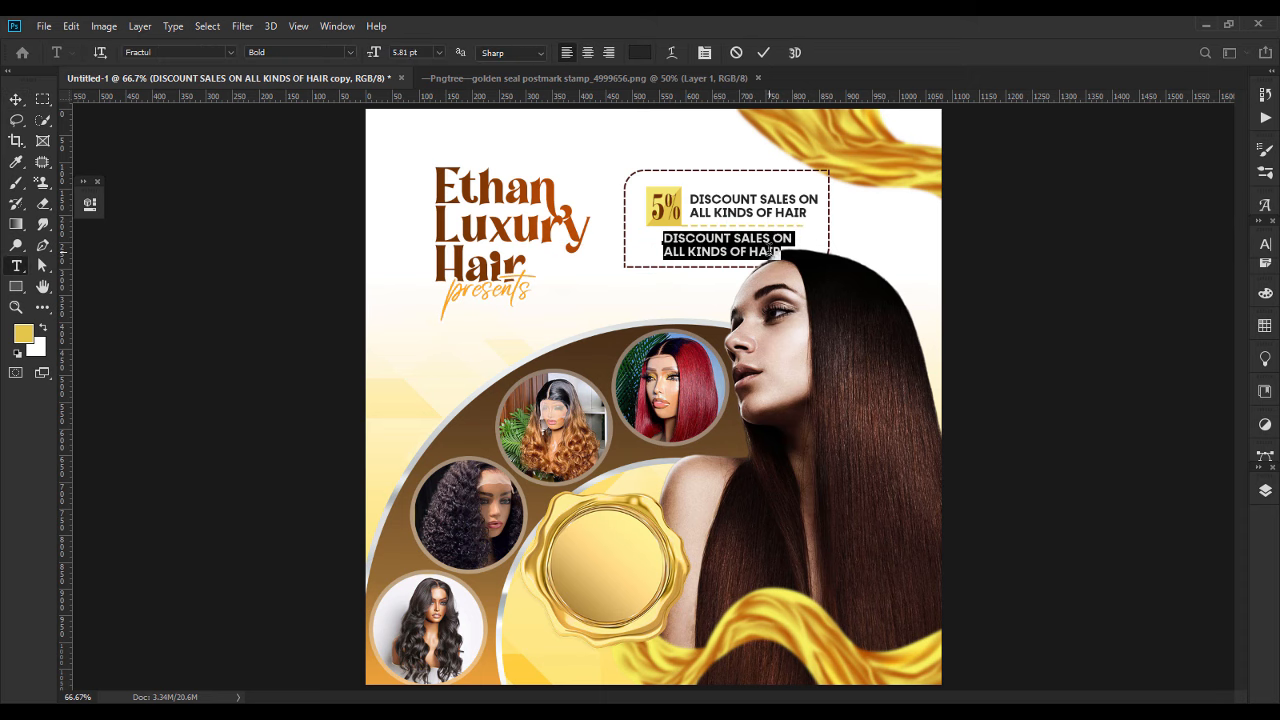
{"action": "type", "text": "VENUE"}
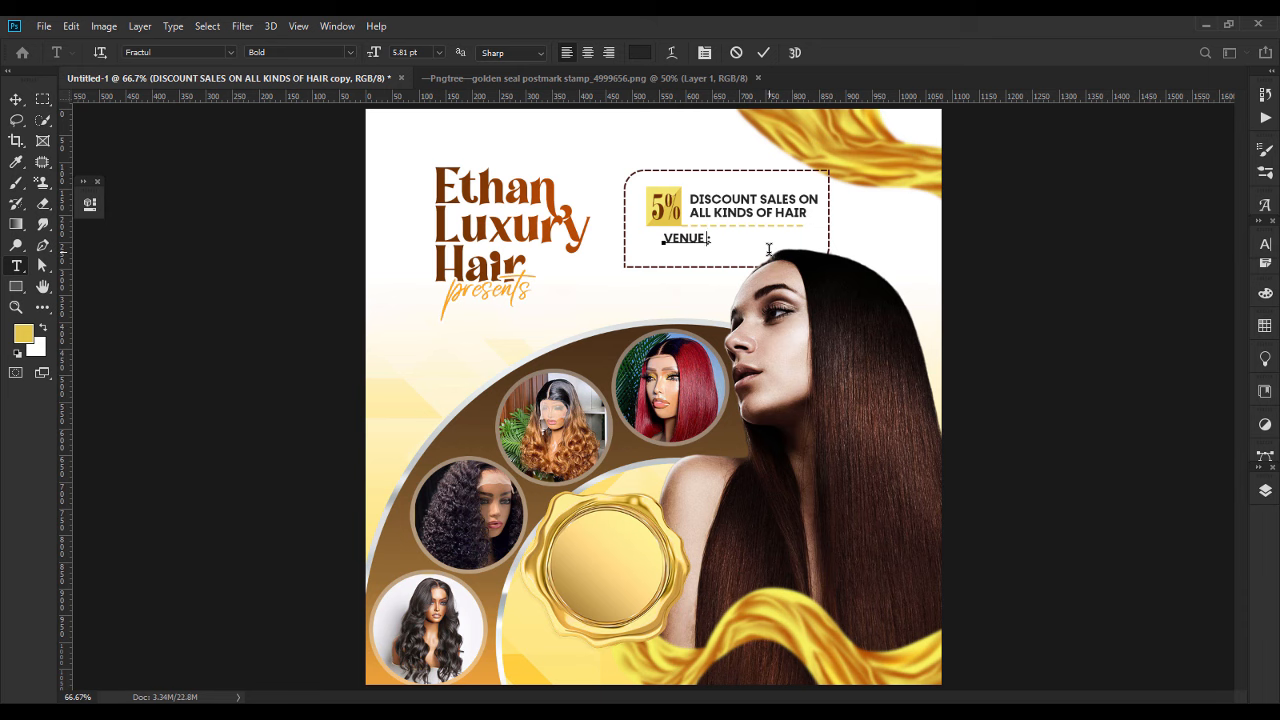
{"action": "type", "text": " : WH"}
{"action": "type", "text": "ATSAPP GROUP"}
Scale the venue text to about 81% and position it under the dashed gold line within the frame.
{"action": "left_click", "coordinate": [16, 99]}
{"action": "left_click_drag", "start_coordinate": [836, 241], "coordinate": [772, 243]}
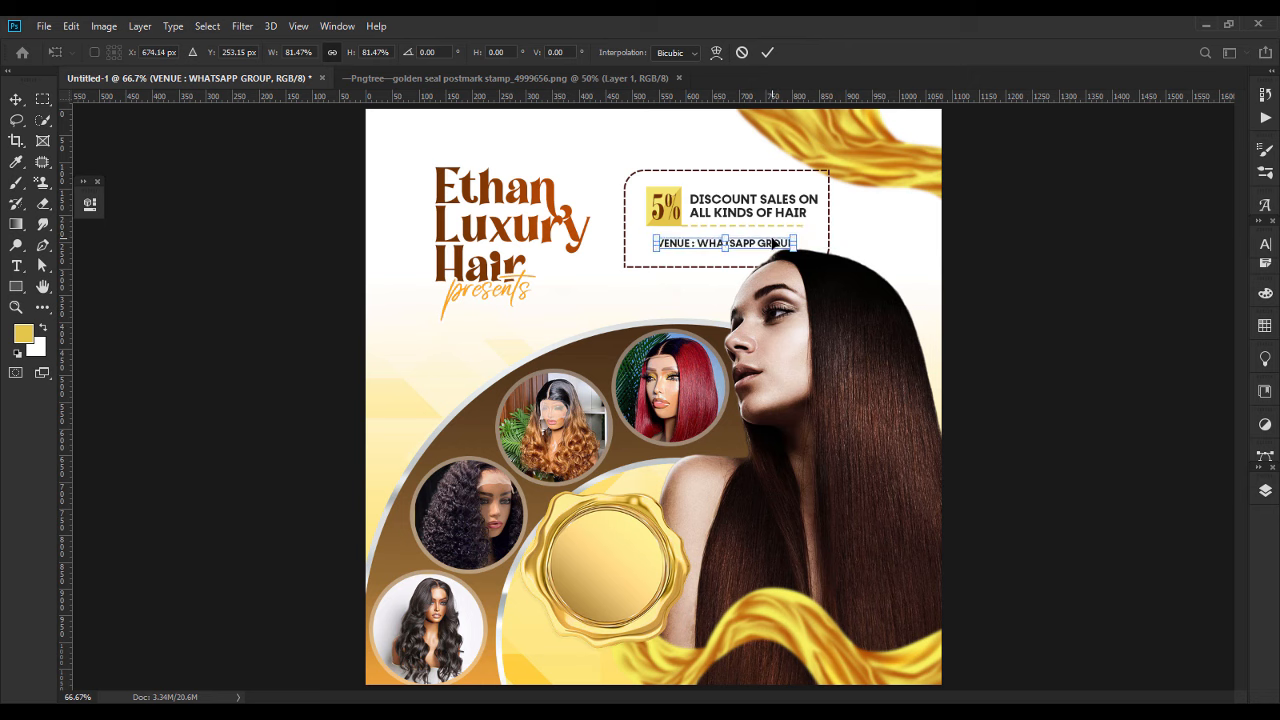
{"action": "key", "text": "Return"}
Set the tracking of the "VENUE : WHATSAPP GROUP" text to 80.
{"action": "double_click", "coordinate": [768, 244]}
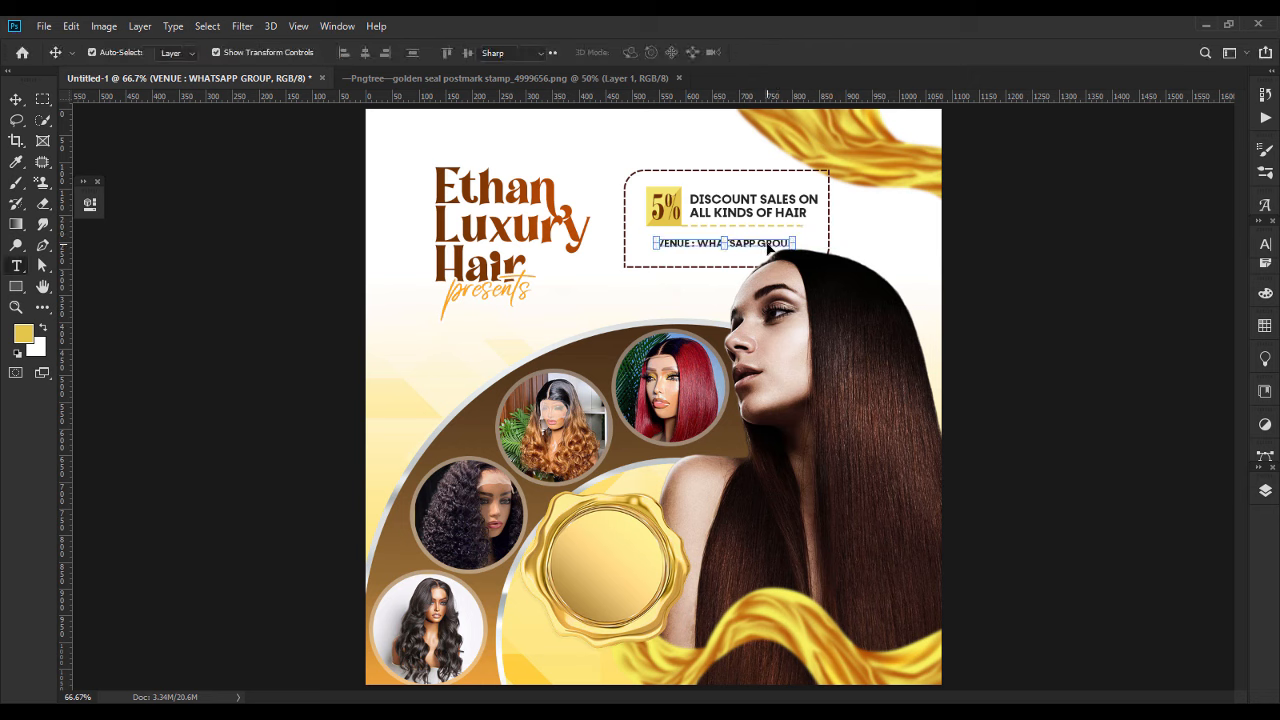
{"action": "left_click", "coordinate": [1265, 243]}
{"action": "left_click", "coordinate": [1204, 286]}
{"action": "left_click_drag", "start_coordinate": [1175, 305], "coordinate": [1180, 307]}
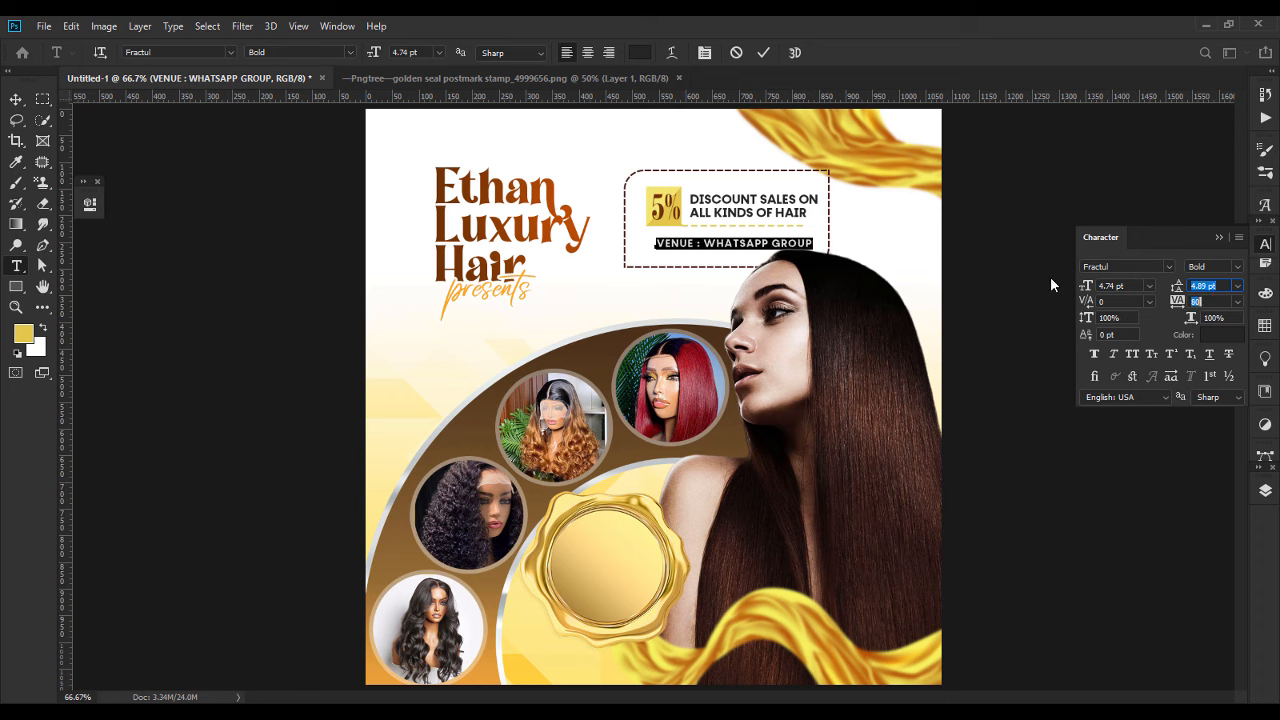
Group the badge rectangles, 5% text, discount text, venue text and dashed divider line layers together.
{"action": "key", "text": "ctrl+Return"}
{"action": "key", "text": "v"}
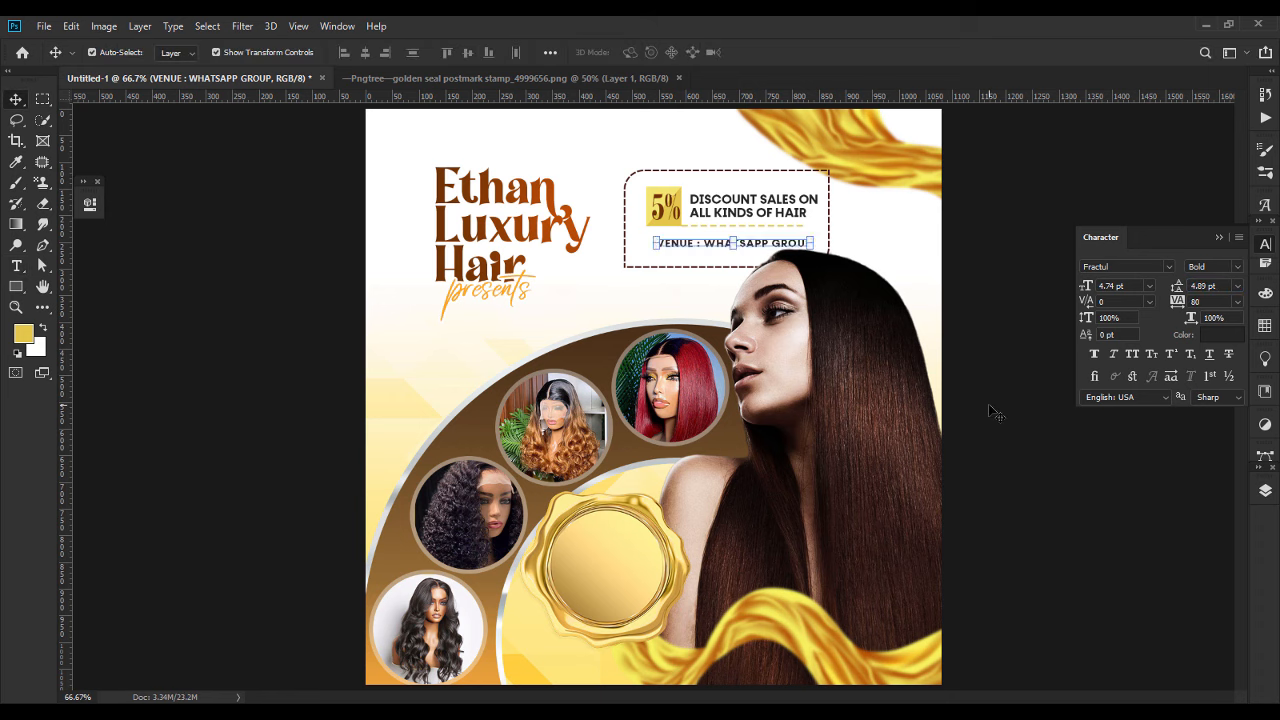
{"action": "left_click", "coordinate": [995, 414]}
{"action": "left_click", "coordinate": [763, 248]}
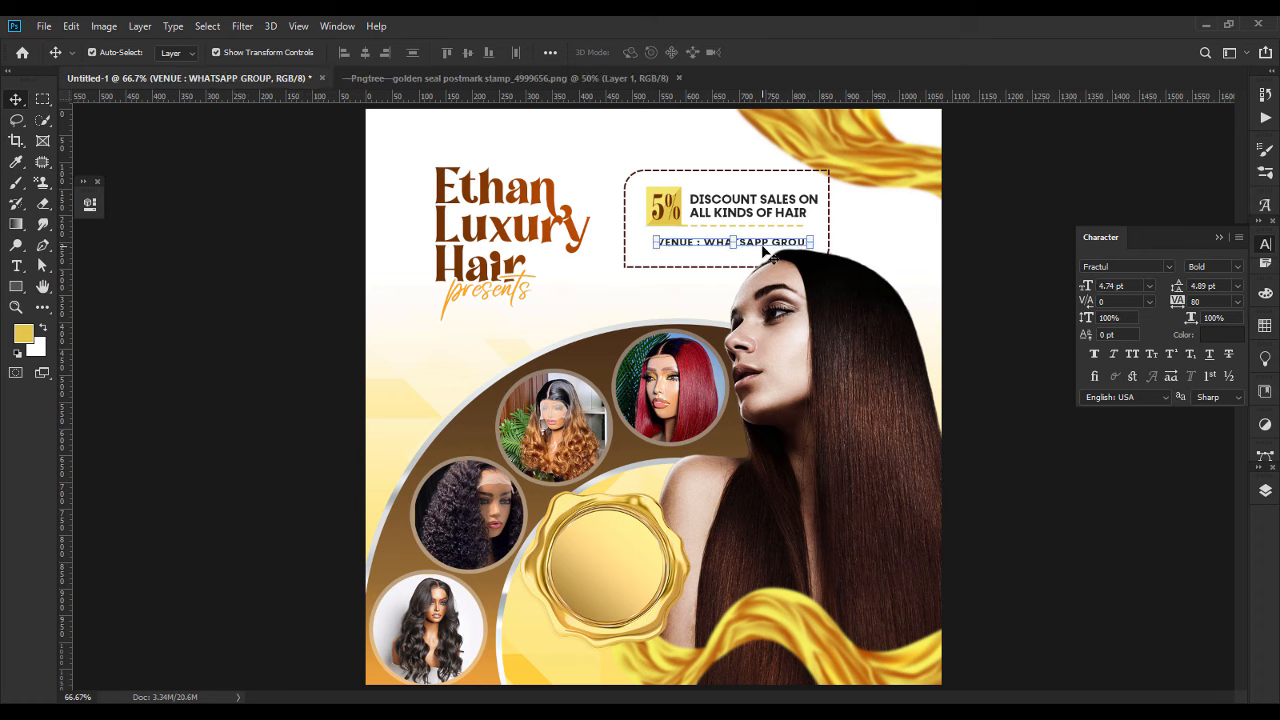
{"action": "left_click", "coordinate": [1263, 490]}
{"action": "left_click", "coordinate": [1177, 428]}
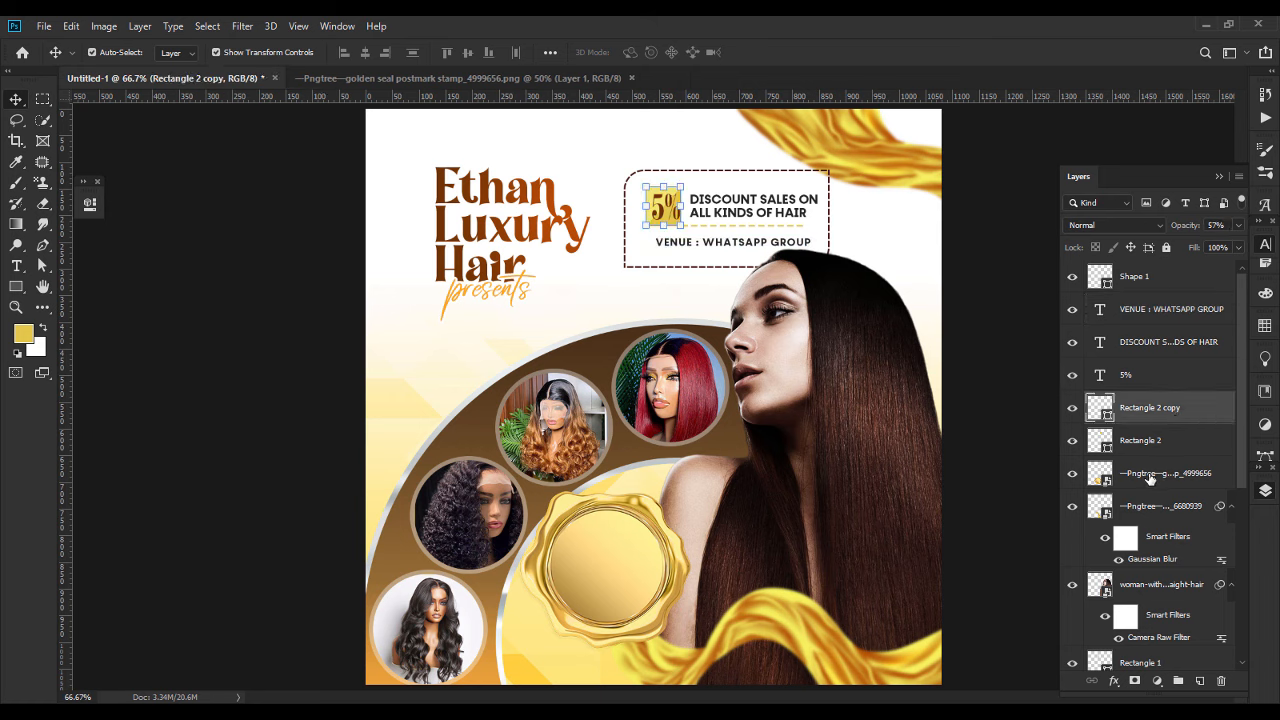
{"action": "left_click", "coordinate": [1151, 451]}
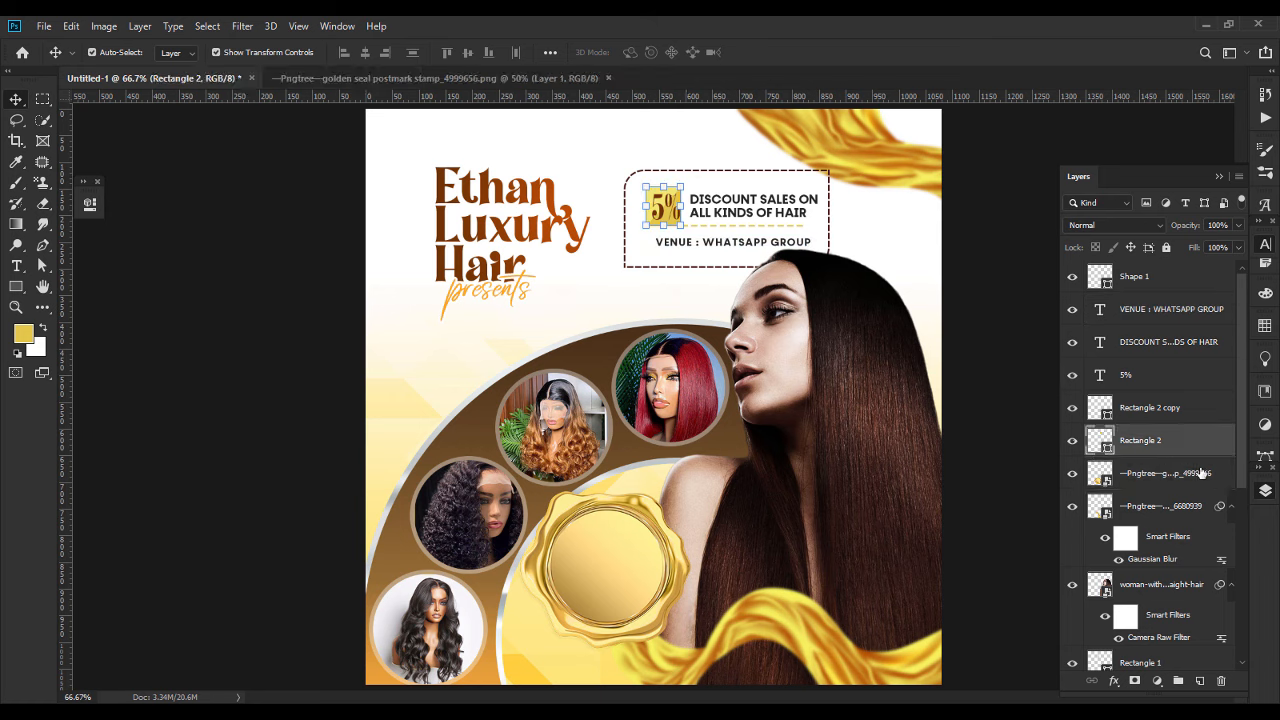
{"action": "left_click", "coordinate": [1191, 418]}
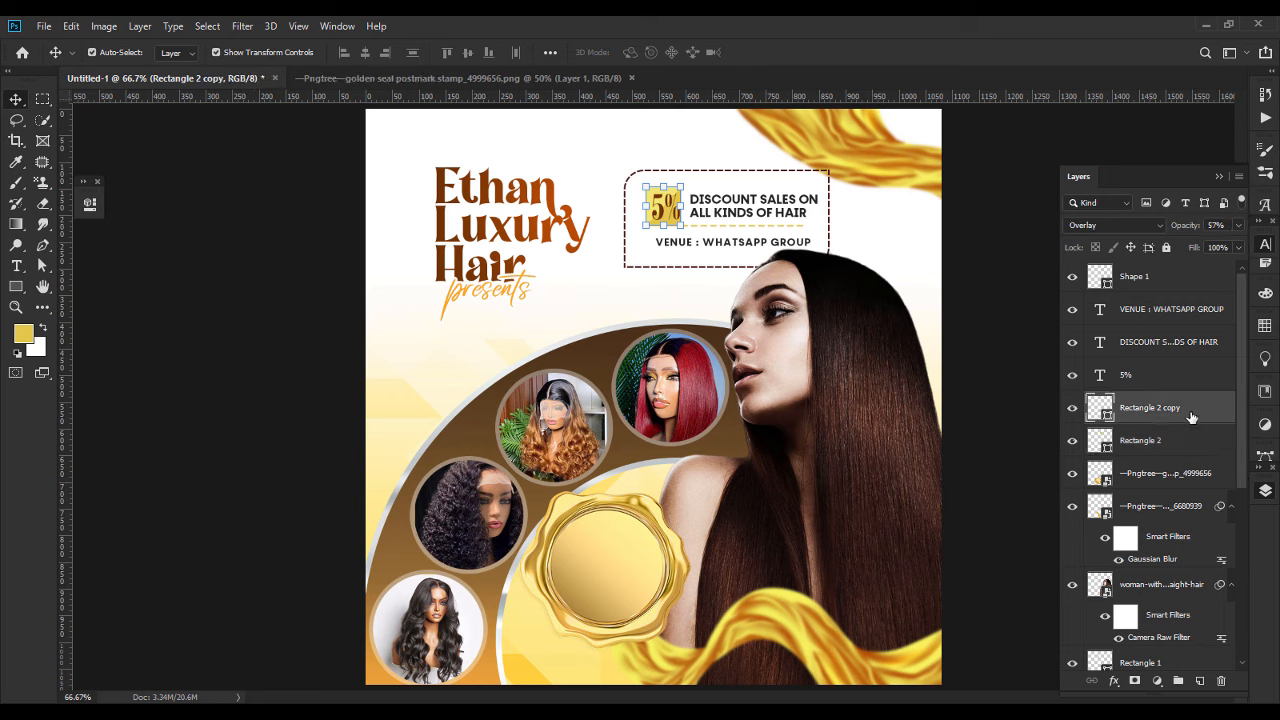
{"action": "left_click", "coordinate": [1158, 453]}
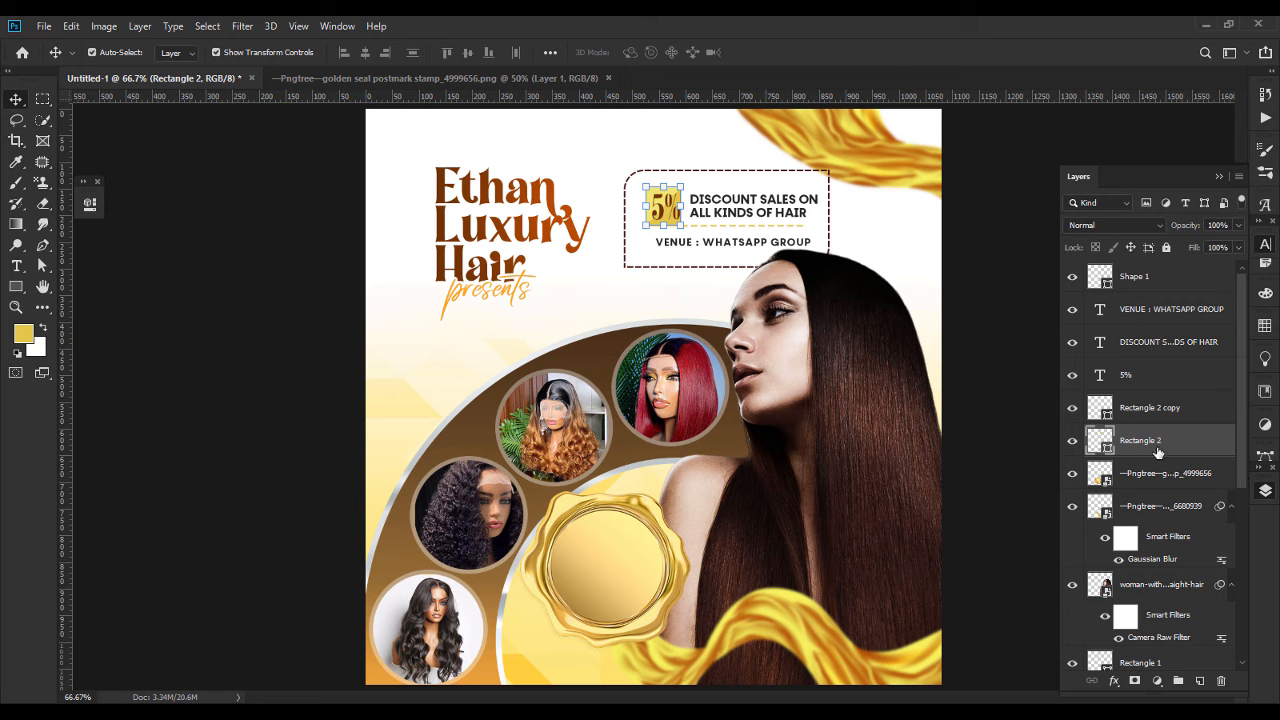
{"action": "left_click", "coordinate": [1158, 287], "text": "shift"}
{"action": "key", "text": "ctrl+g"}
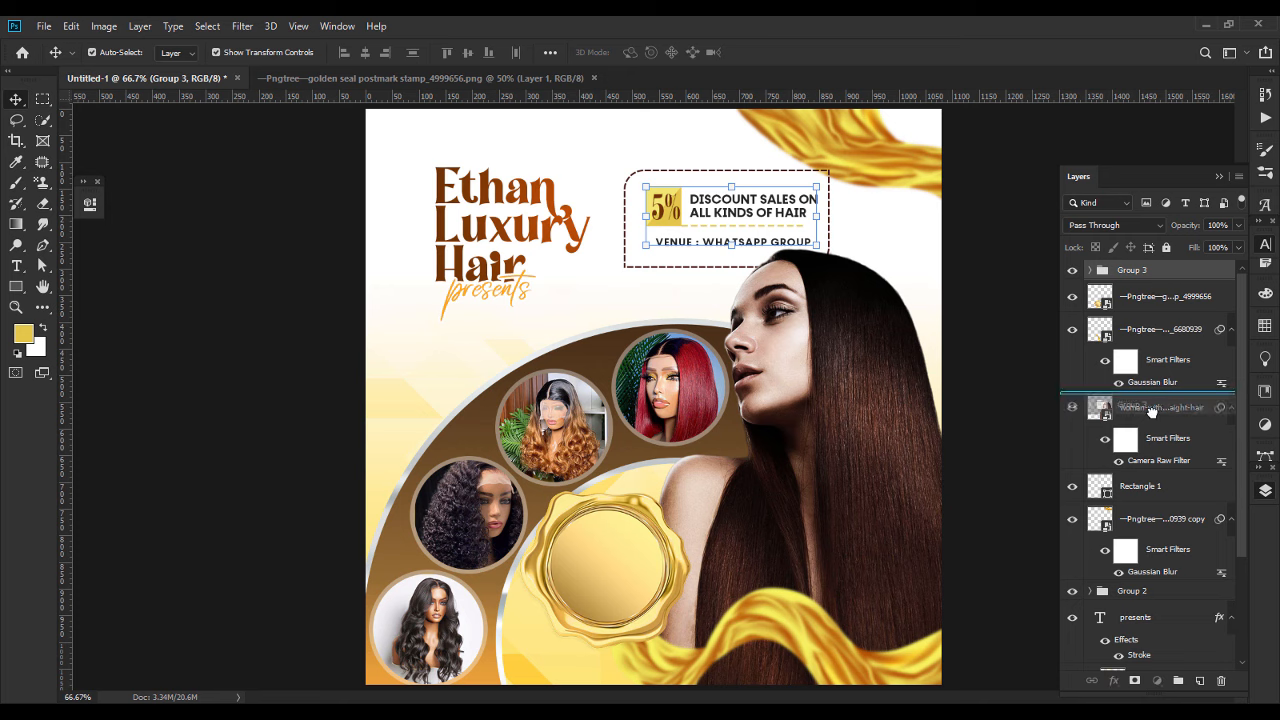
Move the badge and text group directly above the dashed frame layer and centre it horizontally and vertically in the frame.
{"action": "scroll", "coordinate": [1158, 400], "scroll_direction": "down", "scroll_amount": 5}
{"action": "left_click_drag", "start_coordinate": [1130, 680], "coordinate": [1160, 343]}
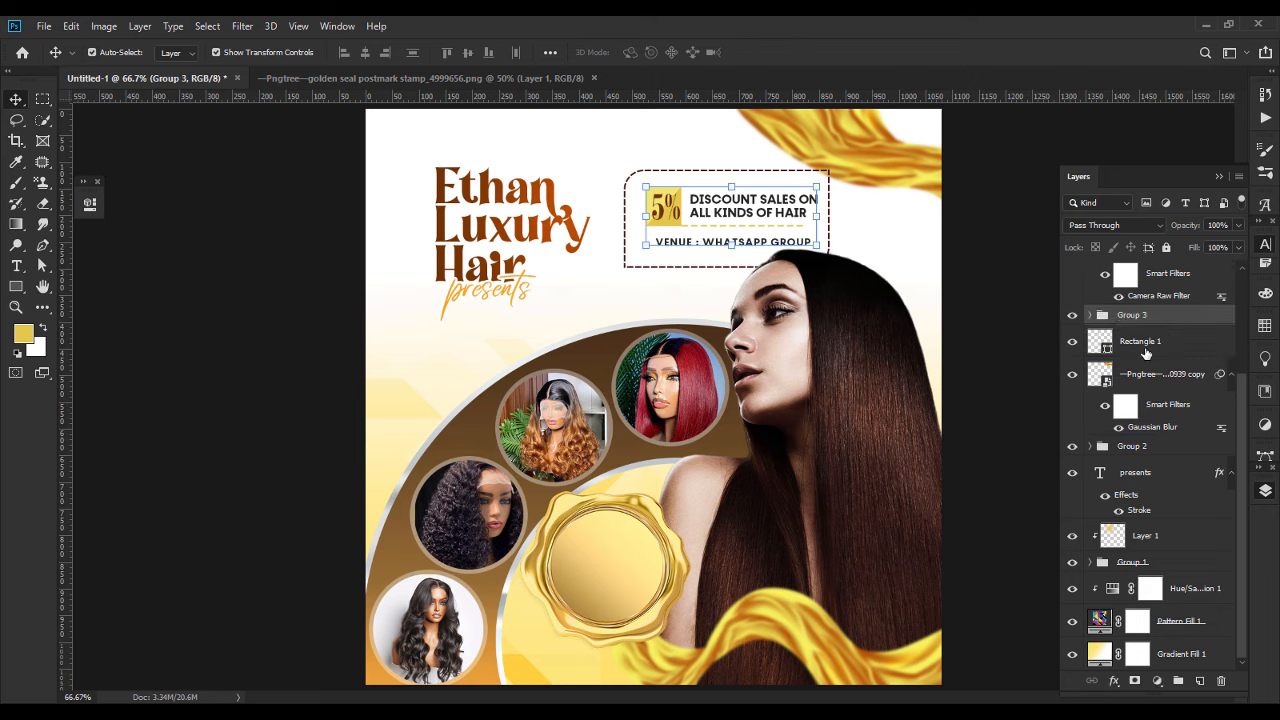
{"action": "left_click", "coordinate": [1158, 344], "text": "ctrl"}
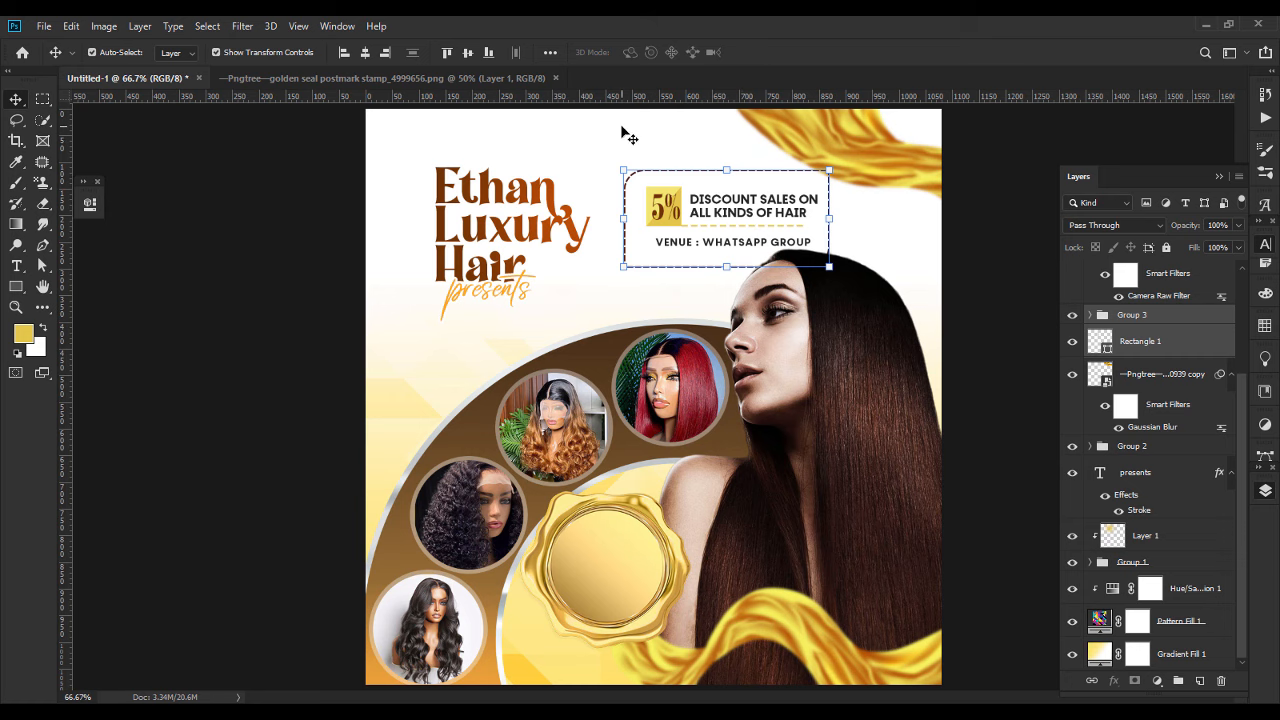
{"action": "left_click", "coordinate": [369, 57]}
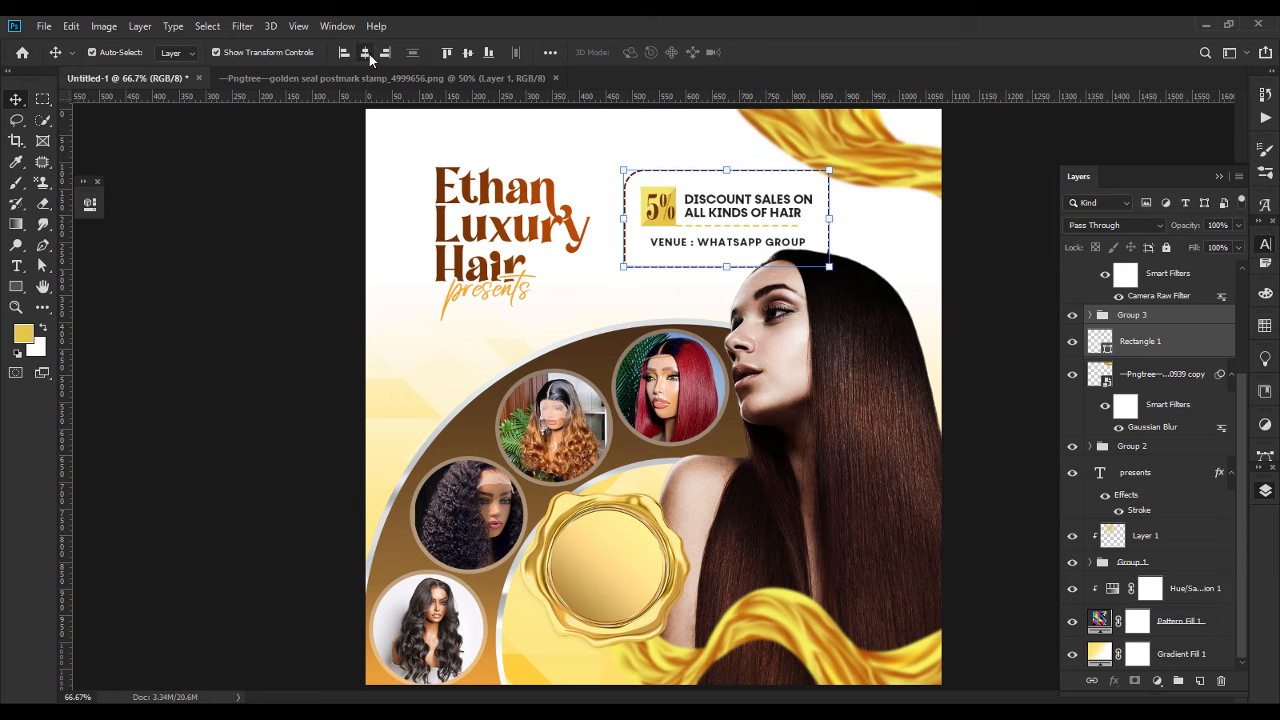
{"action": "left_click", "coordinate": [469, 55]}
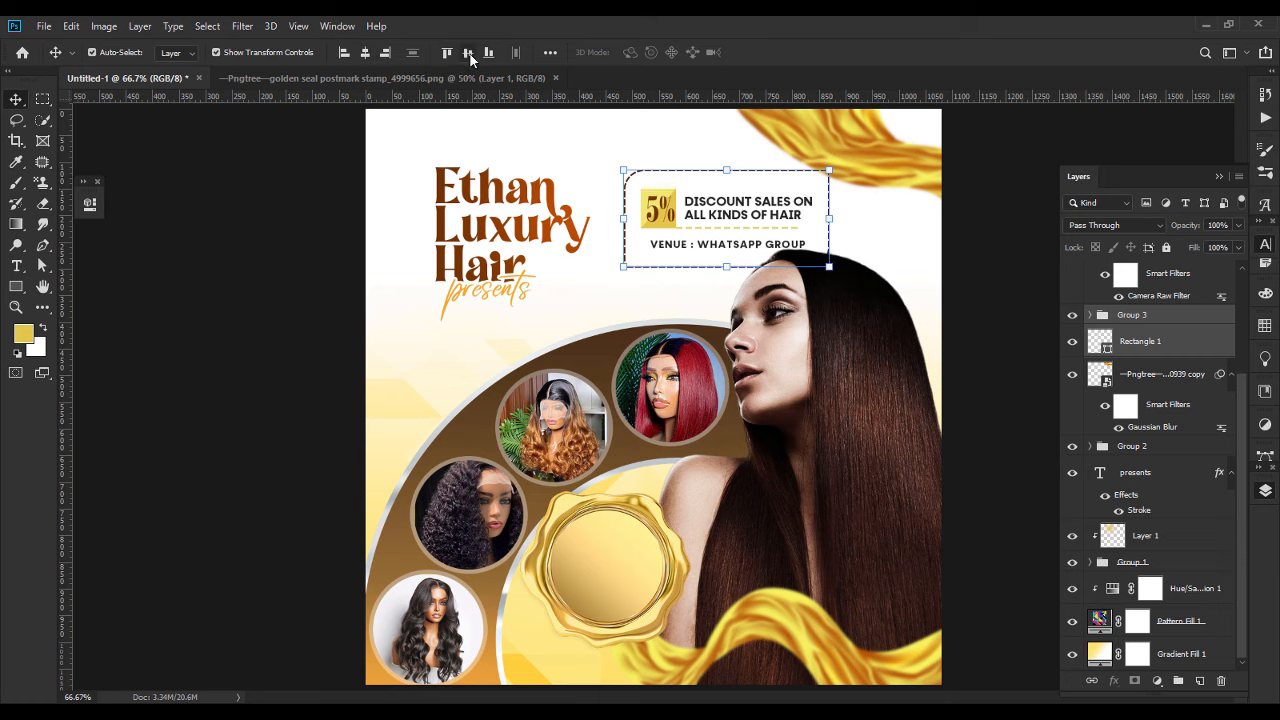
{"action": "left_click", "coordinate": [1008, 318]}
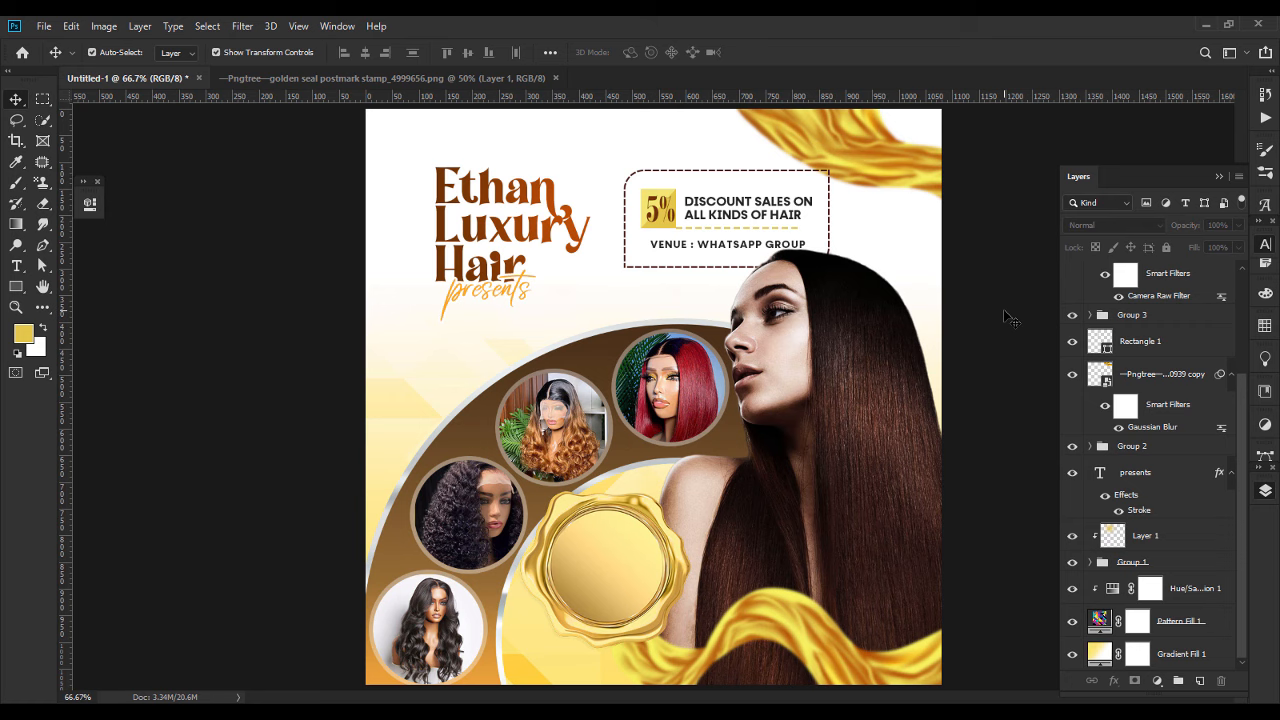
Move the dashed frame and its grouped contents up 20 px together.
{"action": "left_click", "coordinate": [1151, 448]}
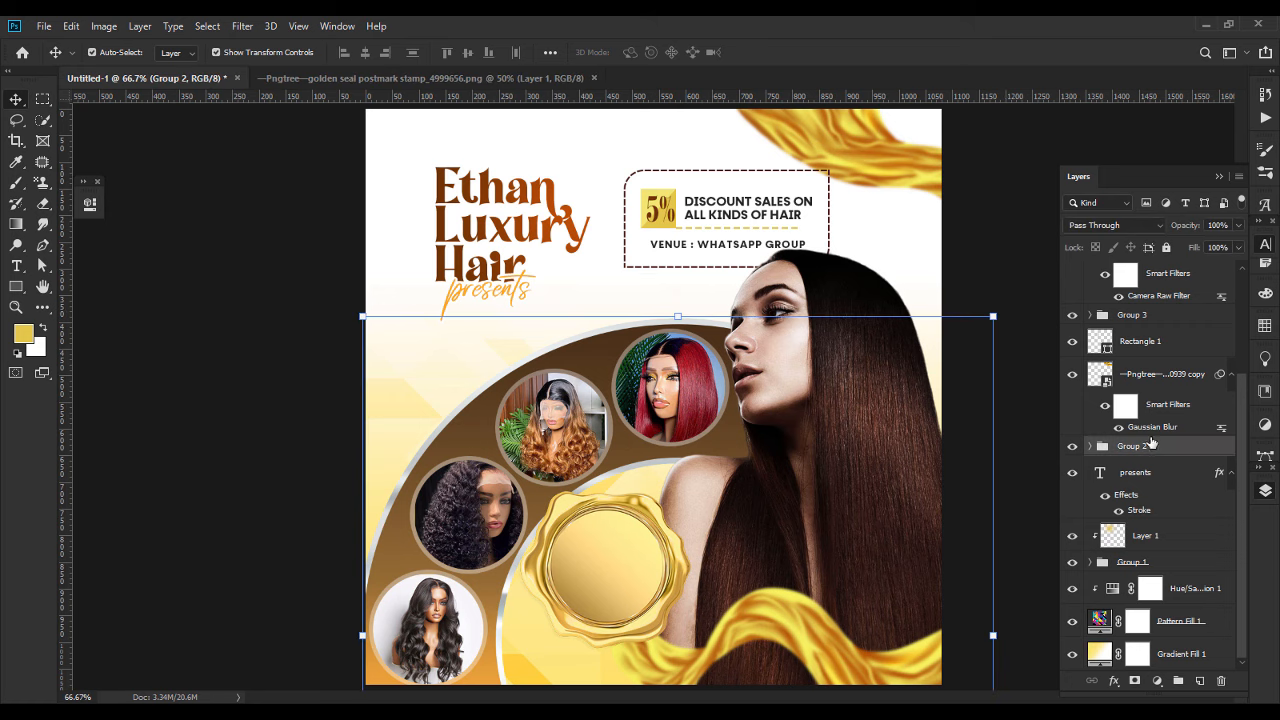
{"action": "left_click", "coordinate": [1160, 343]}
{"action": "left_click", "coordinate": [1167, 318], "text": "shift"}
{"action": "key", "text": "shift+Up"}
{"action": "key", "text": "shift+Up"}
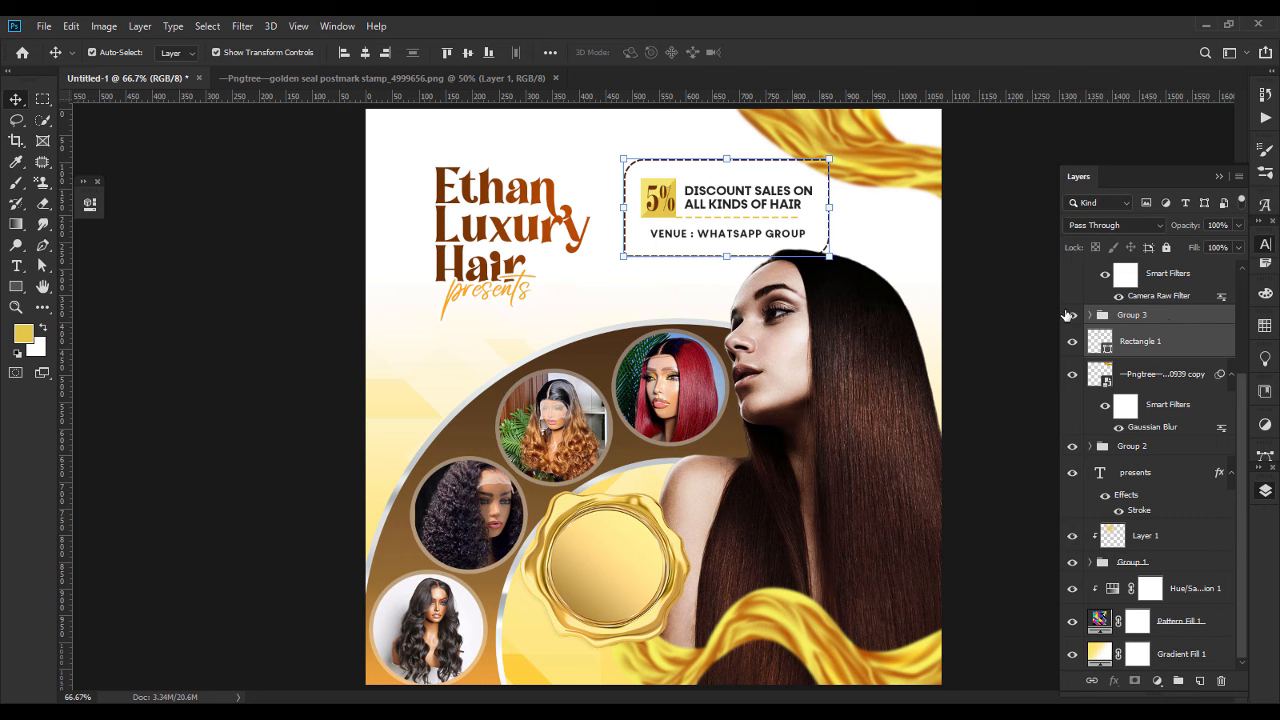
{"action": "left_click", "coordinate": [1010, 322]}
Scale the woman's picture down slightly so her head sits below the dashed frame.
{"action": "left_click", "coordinate": [818, 314]}
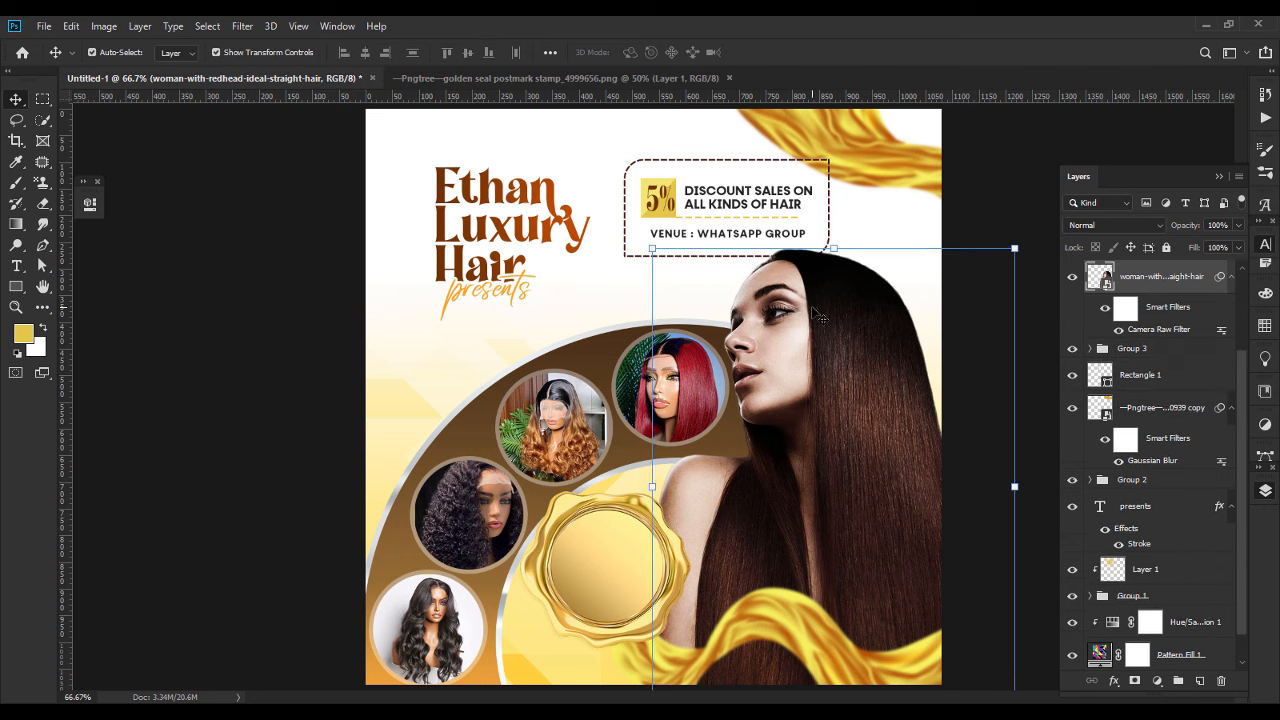
{"action": "key", "text": "ctrl+t"}
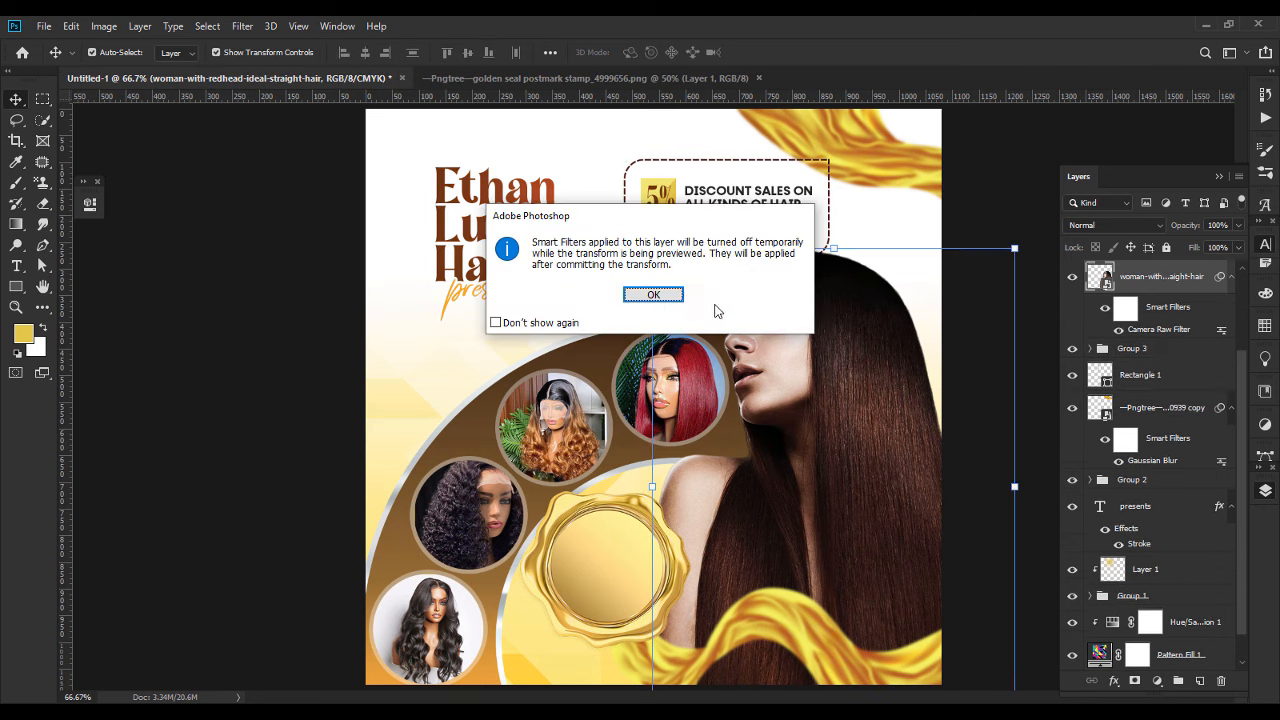
{"action": "left_click", "coordinate": [680, 295]}
{"action": "left_click_drag", "start_coordinate": [932, 240], "coordinate": [931, 245]}
{"action": "key", "text": "Return"}
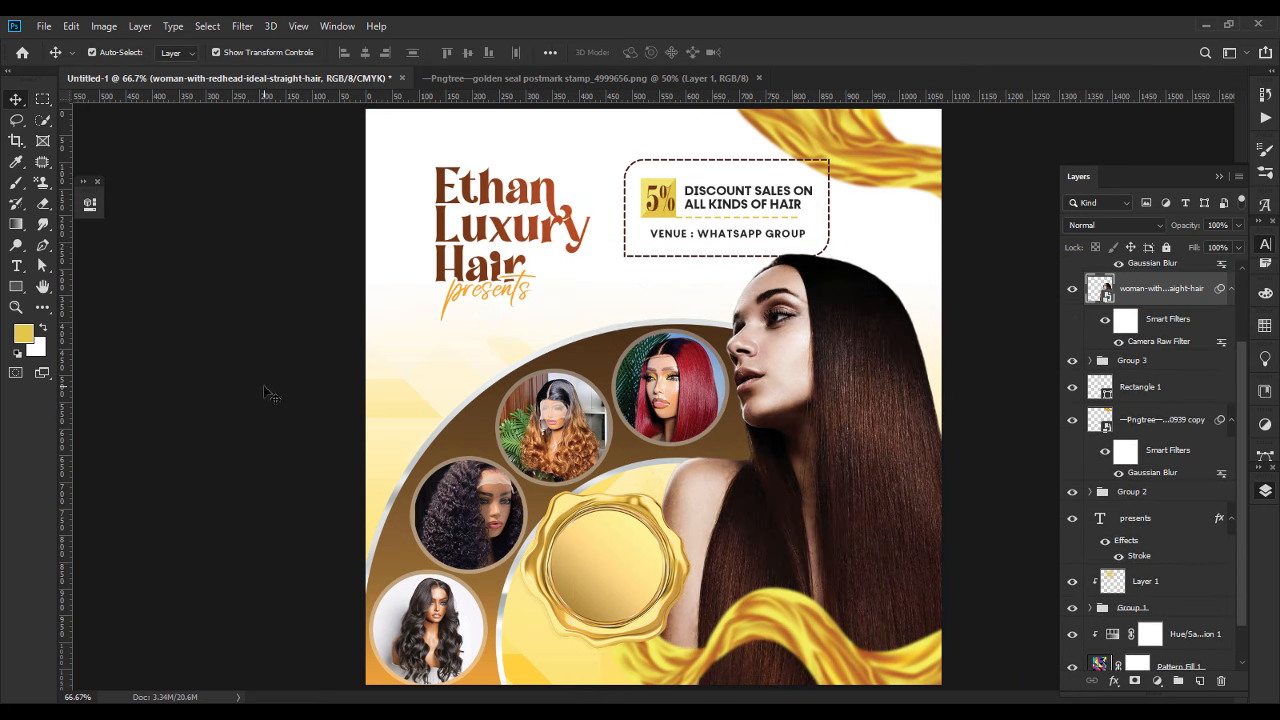
{"action": "left_click", "coordinate": [270, 381]}
Nudge the "Ethan Luxury Hair" title and the "presents" text up 16 px together.
{"action": "left_click_drag", "start_coordinate": [310, 188], "coordinate": [511, 298]}
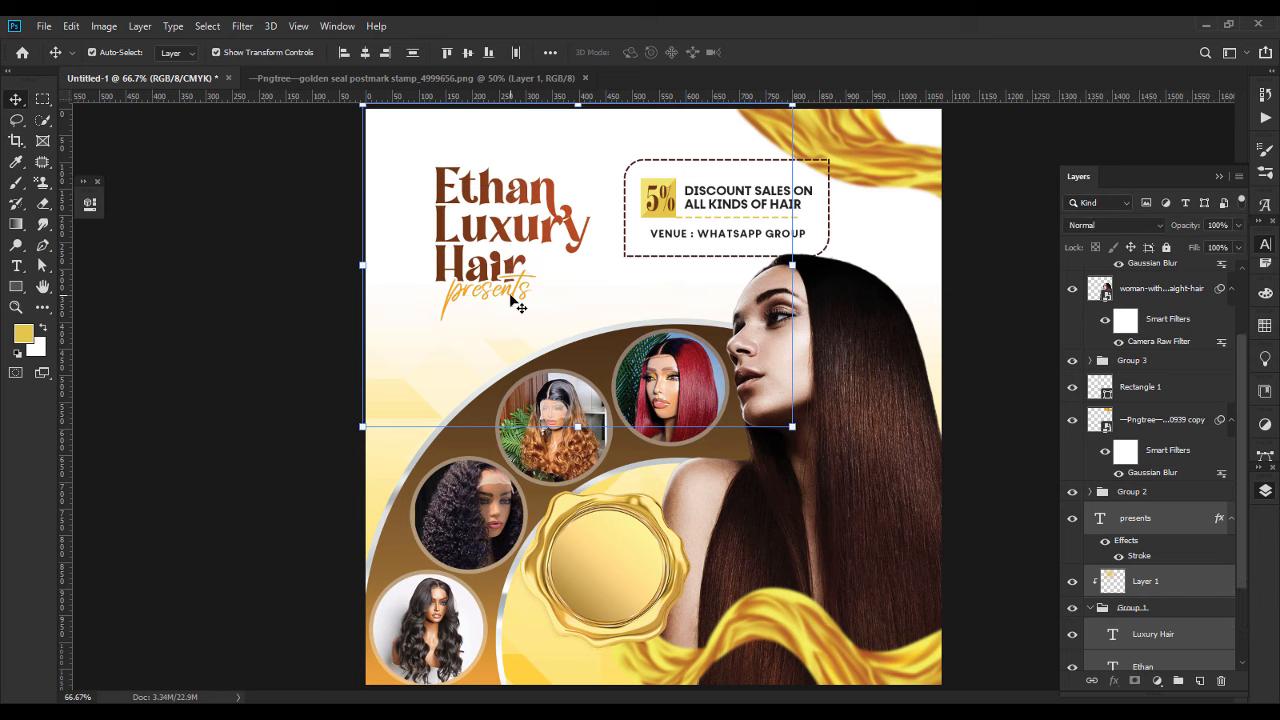
{"action": "key", "text": "Up"}
{"action": "key", "text": "Up"}
{"action": "key", "text": "Up"}
{"action": "key", "text": "Up"}
{"action": "key", "text": "Up"}
{"action": "key", "text": "Up"}
{"action": "key", "text": "Up"}
{"action": "key", "text": "Up"}
{"action": "key", "text": "Up"}
{"action": "key", "text": "Up"}
{"action": "key", "text": "Up"}
{"action": "key", "text": "Up"}
{"action": "key", "text": "Up"}
{"action": "key", "text": "Up"}
{"action": "key", "text": "Up"}
{"action": "key", "text": "Up"}
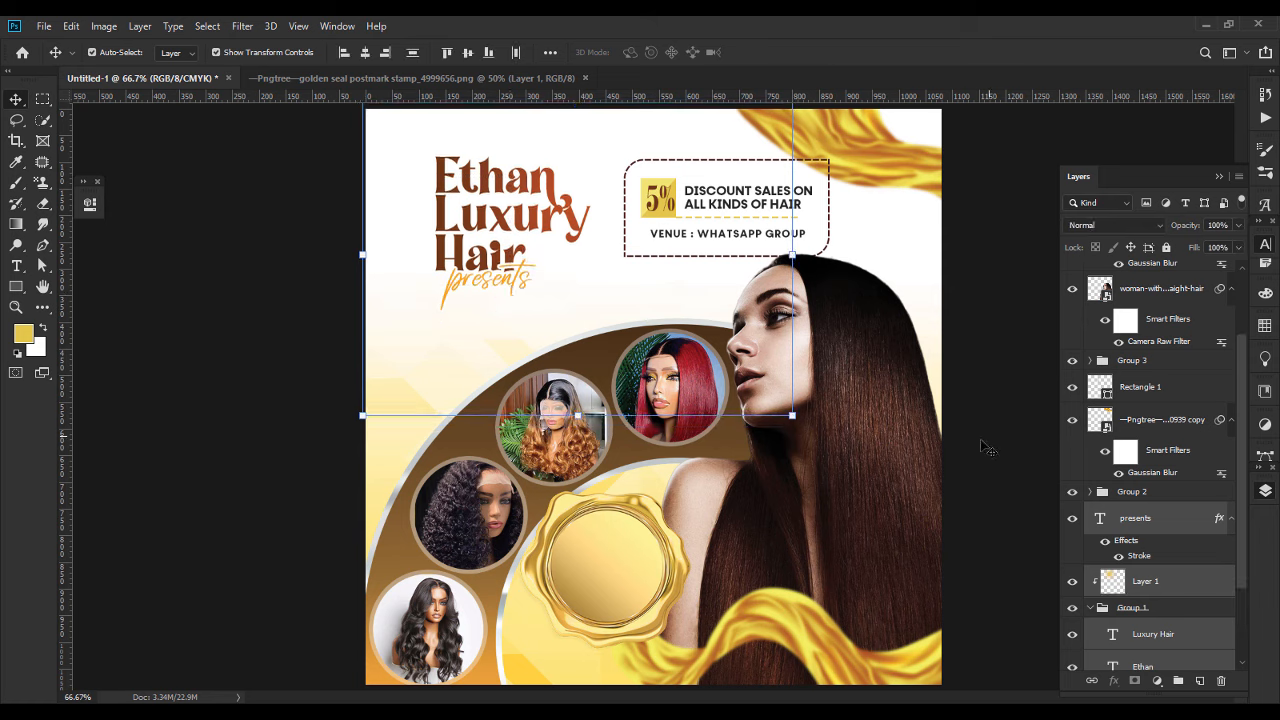
Scale the title and "presents" text together to about 102.85% and nudge them slightly to the left.
{"action": "left_click_drag", "start_coordinate": [792, 415], "coordinate": [805, 428]}
{"action": "key", "text": "Left"}
{"action": "key", "text": "Left"}
{"action": "key", "text": "Left"}
{"action": "key", "text": "Left"}
{"action": "key", "text": "Left"}
{"action": "key", "text": "Left"}
{"action": "key", "text": "Left"}
{"action": "key", "text": "Left"}
{"action": "key", "text": "Left"}
{"action": "key", "text": "Left"}
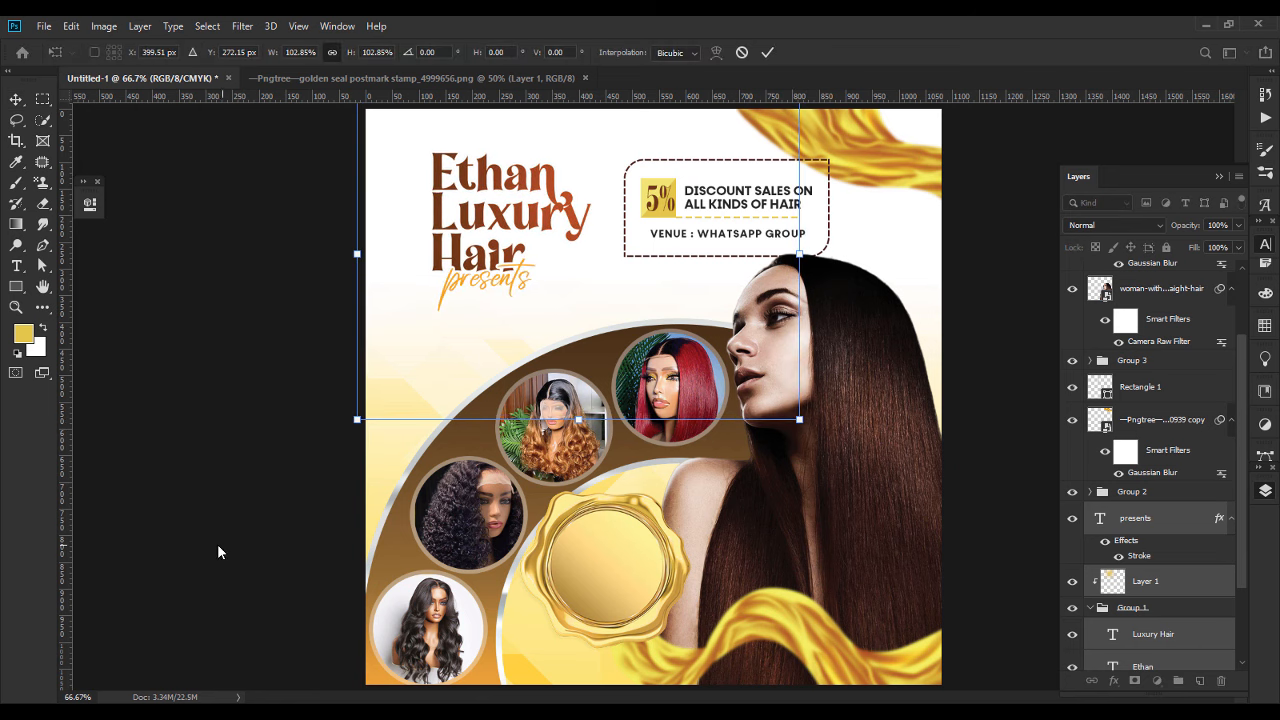
{"action": "key", "text": "Return"}
{"action": "key", "text": "ctrl+minus"}
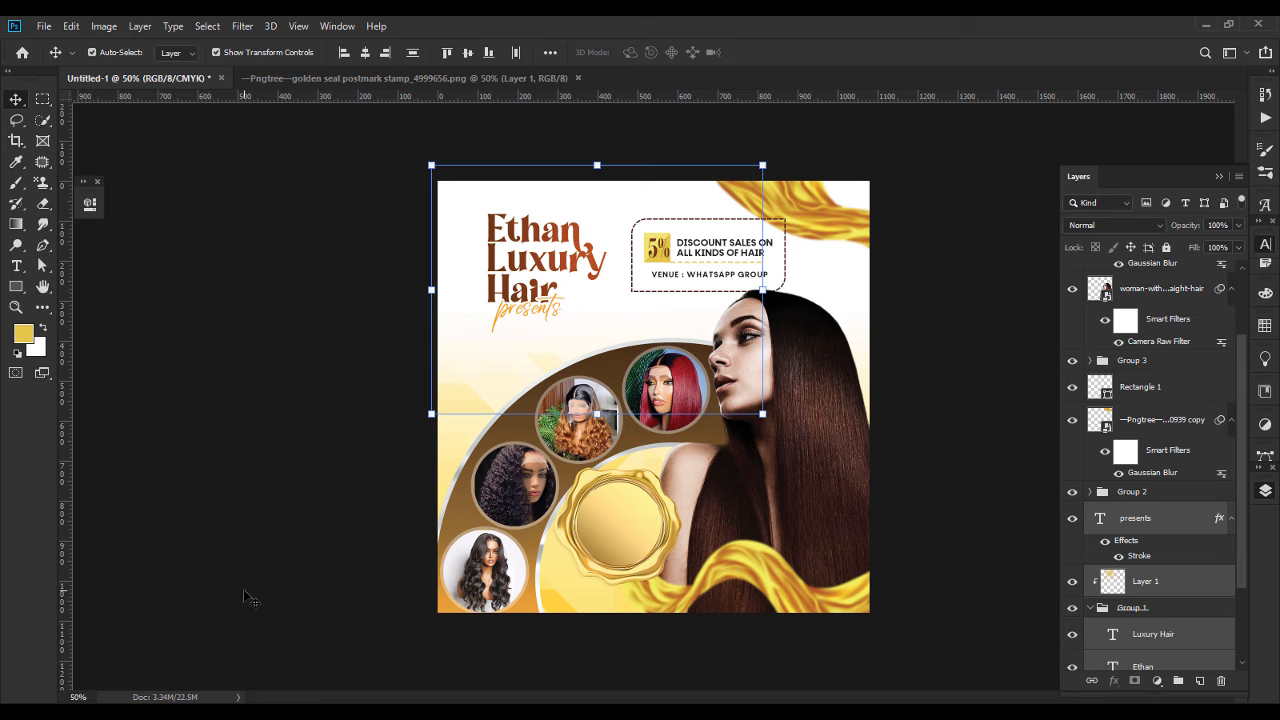
{"action": "left_click", "coordinate": [250, 598]}
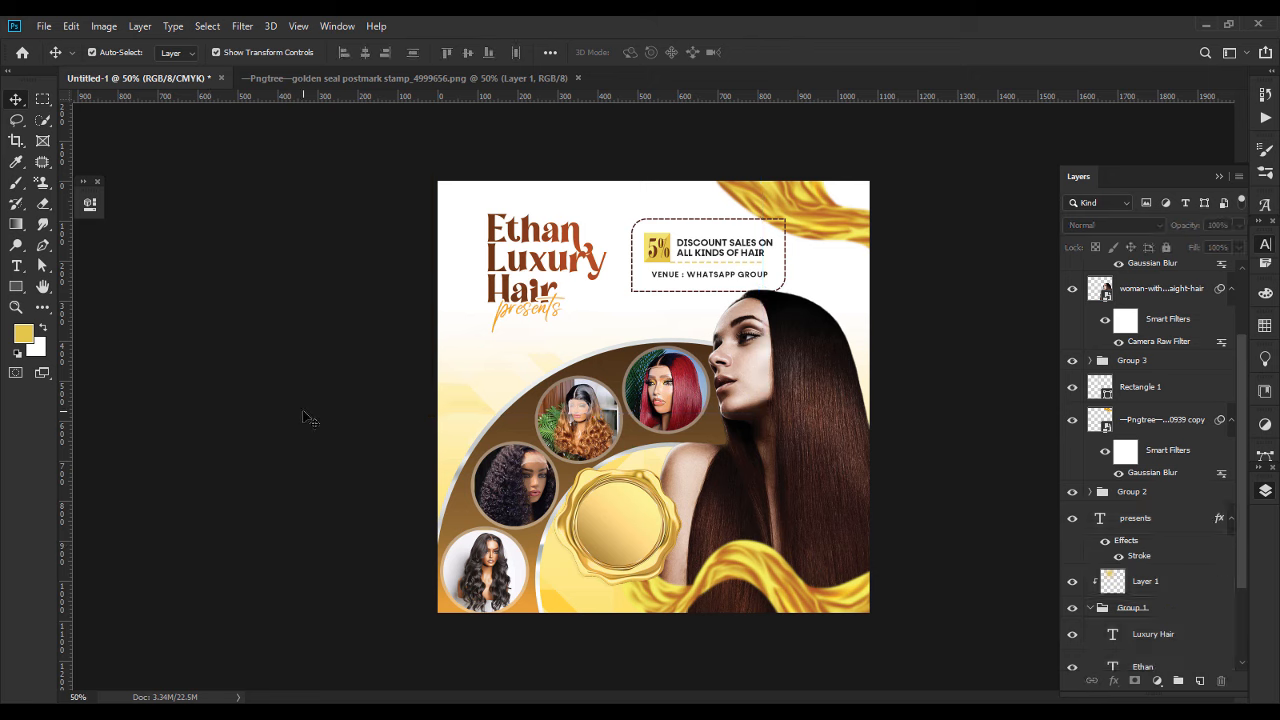
Move the "Ethan Luxury Hair" title and the dashed discount frame with its contents down 10 px, leaving the woman's picture in place.
{"action": "left_click_drag", "start_coordinate": [389, 239], "coordinate": [704, 298]}
{"action": "key", "text": "shift+Down"}
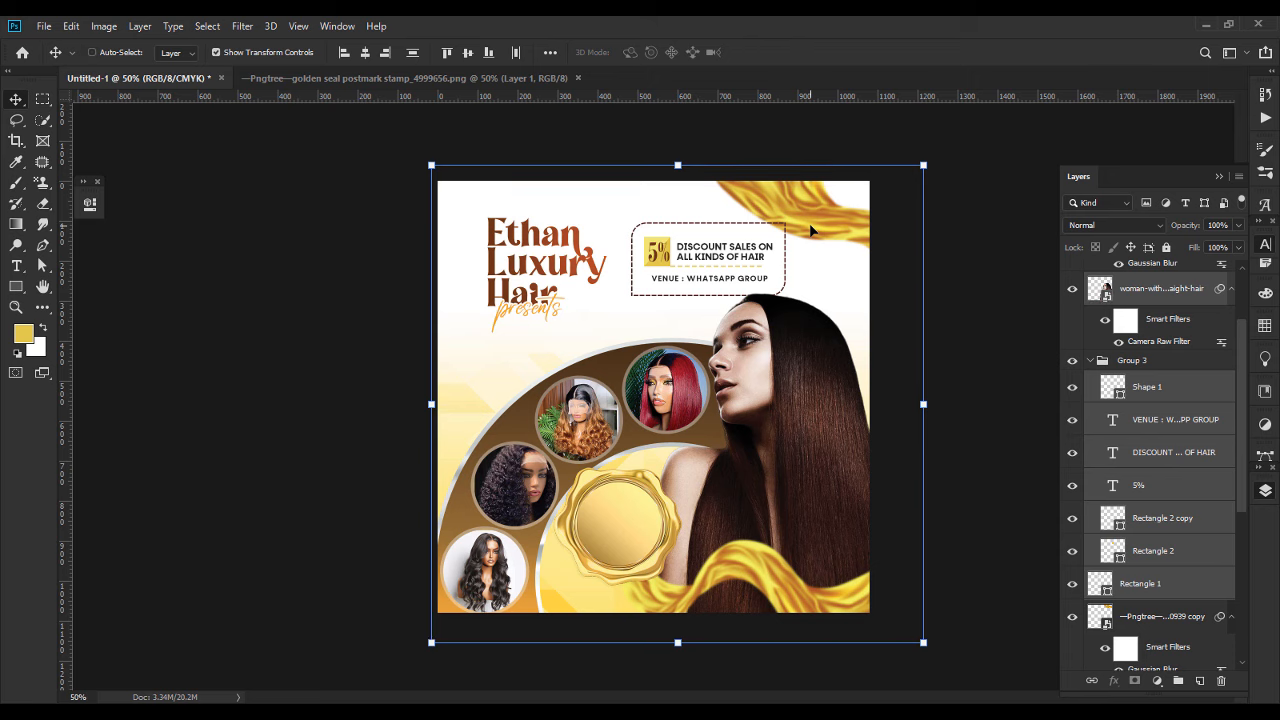
{"action": "key", "text": "shift+Up"}
{"action": "key", "text": "shift+Down"}
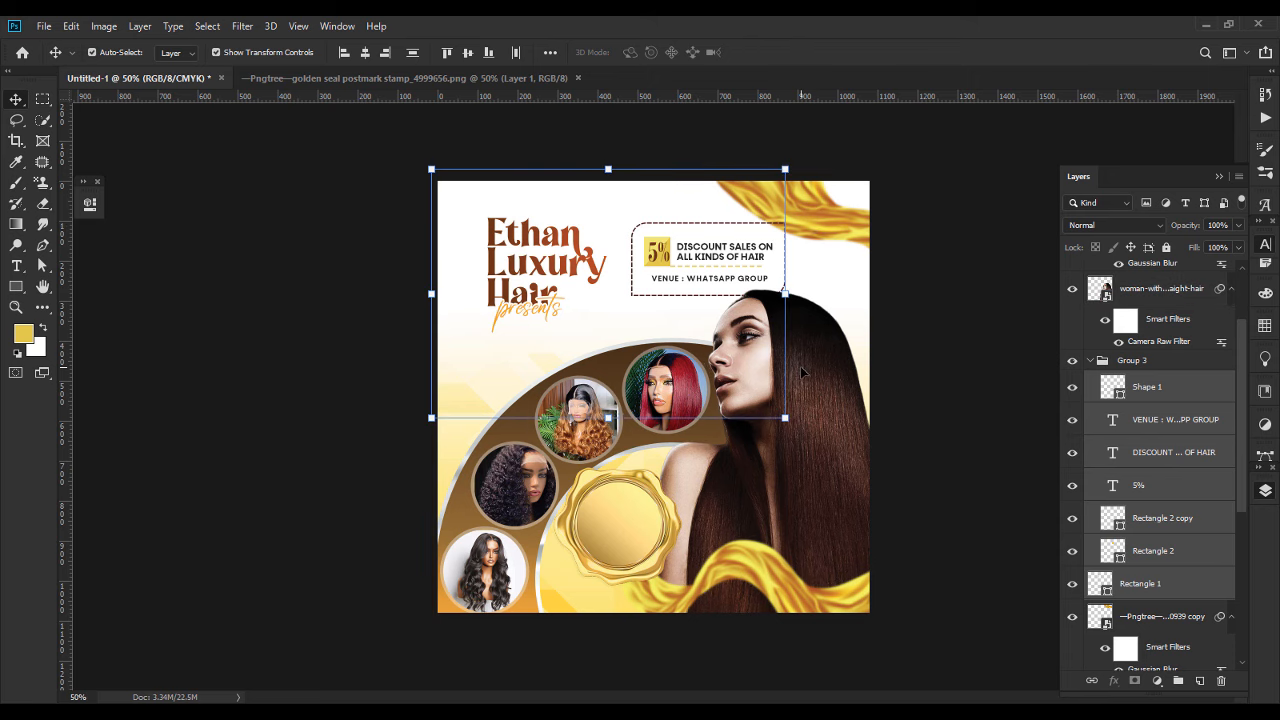
{"action": "left_click", "coordinate": [243, 405]}
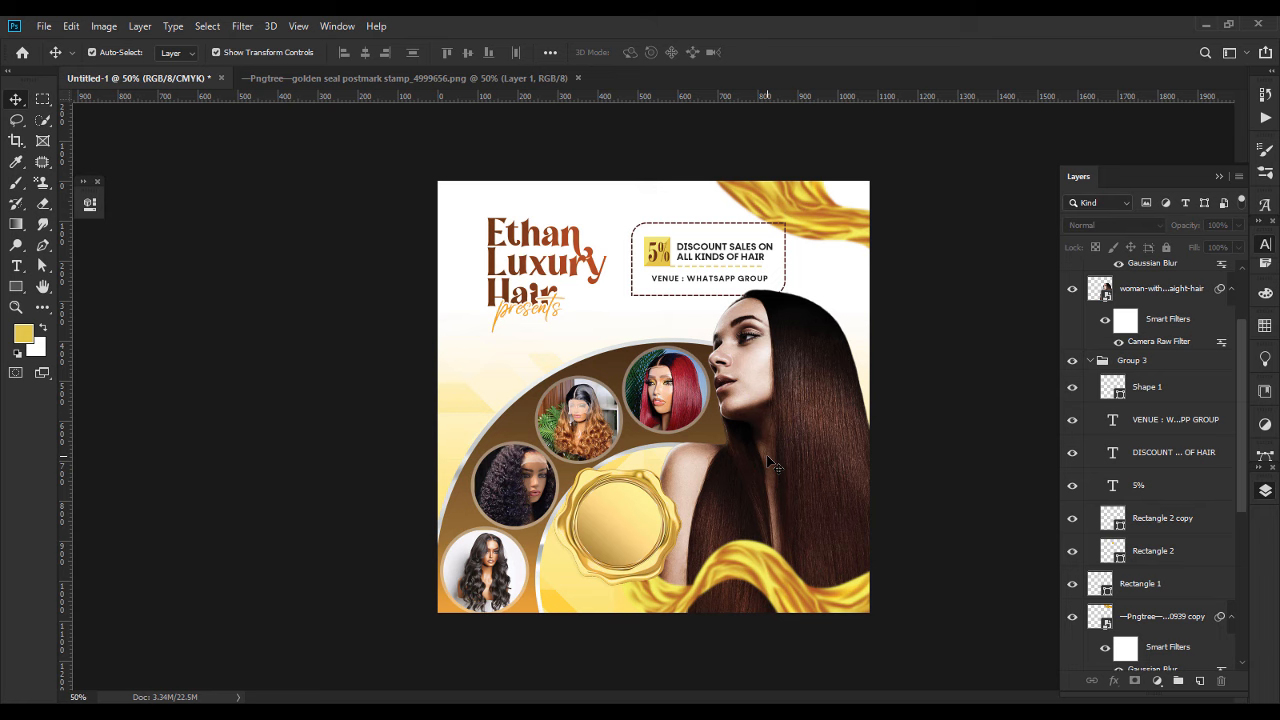
Add the date text "8TH - 18TH" on two lines, starting over the gold seal.
{"action": "left_click", "coordinate": [16, 265]}
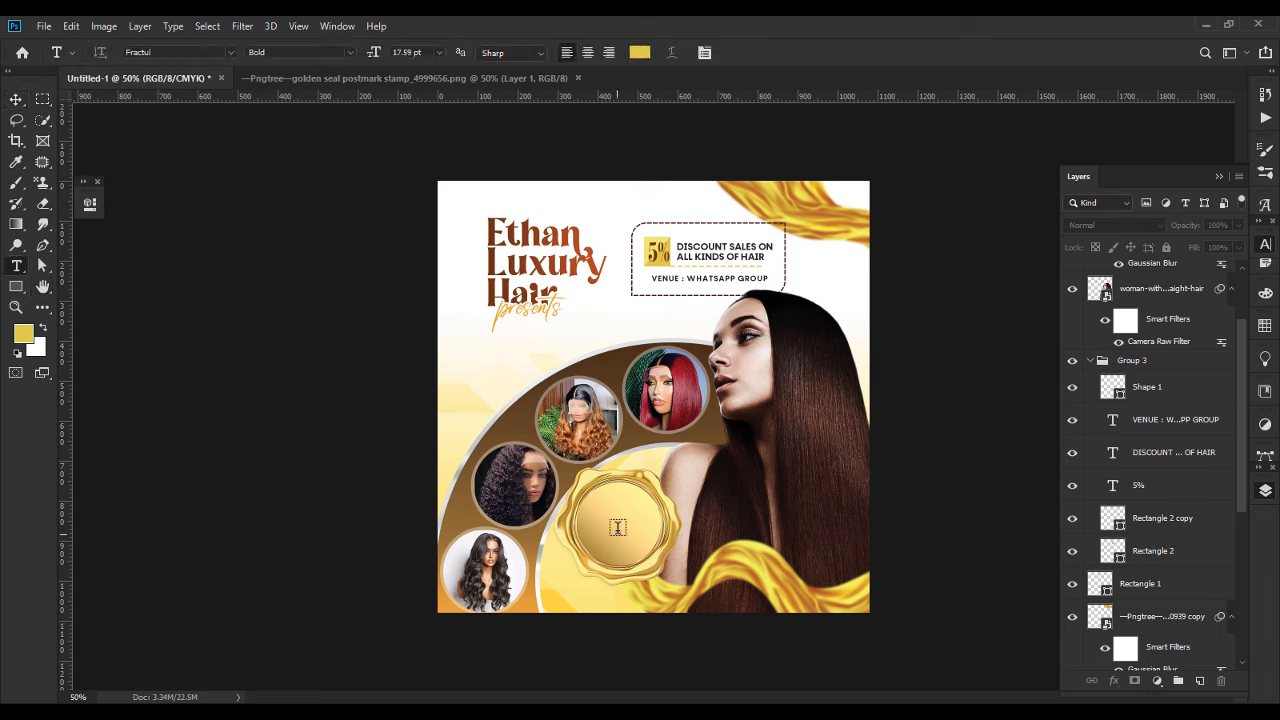
{"action": "left_click", "coordinate": [613, 518]}
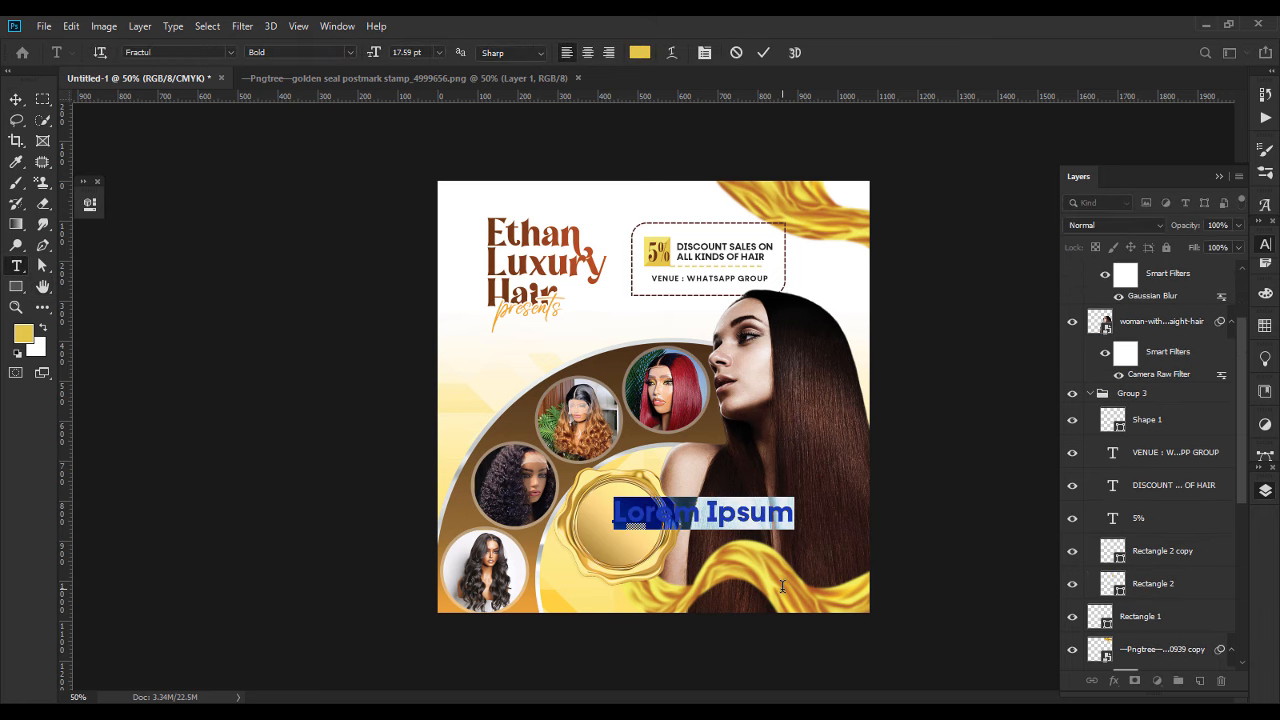
{"action": "type", "text": "8"}
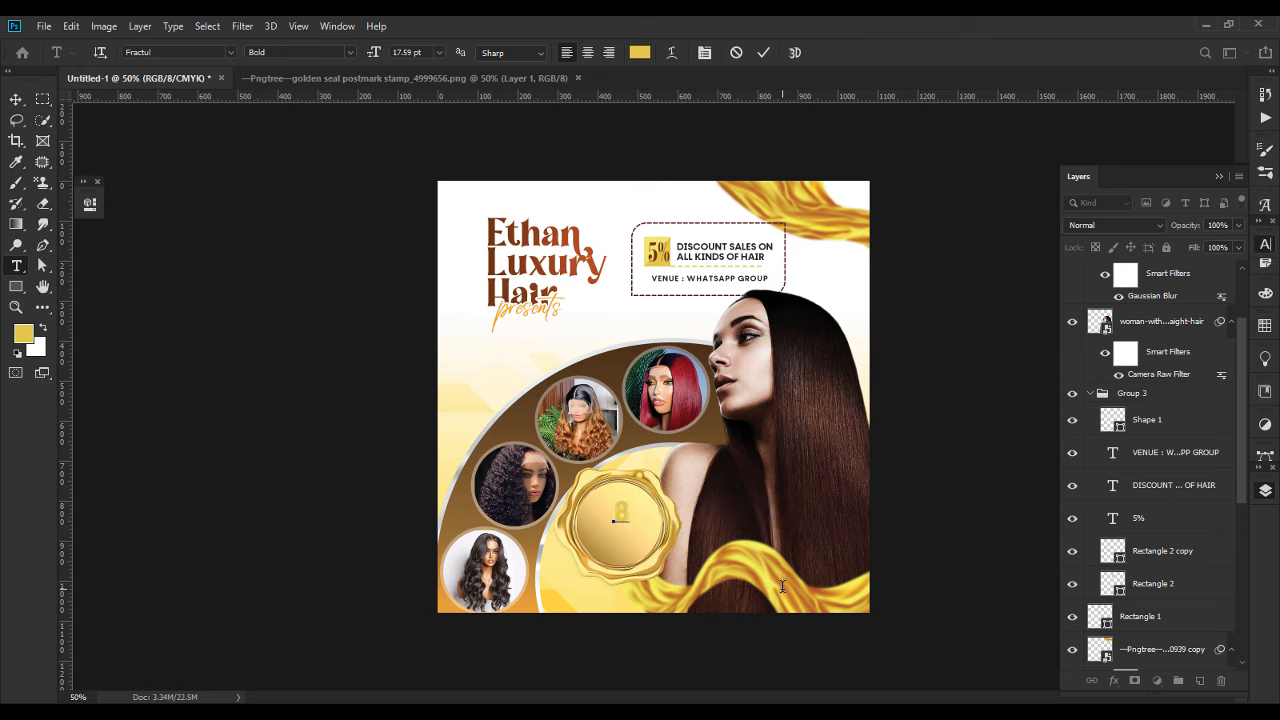
{"action": "type", "text": "TH - 18TH"}
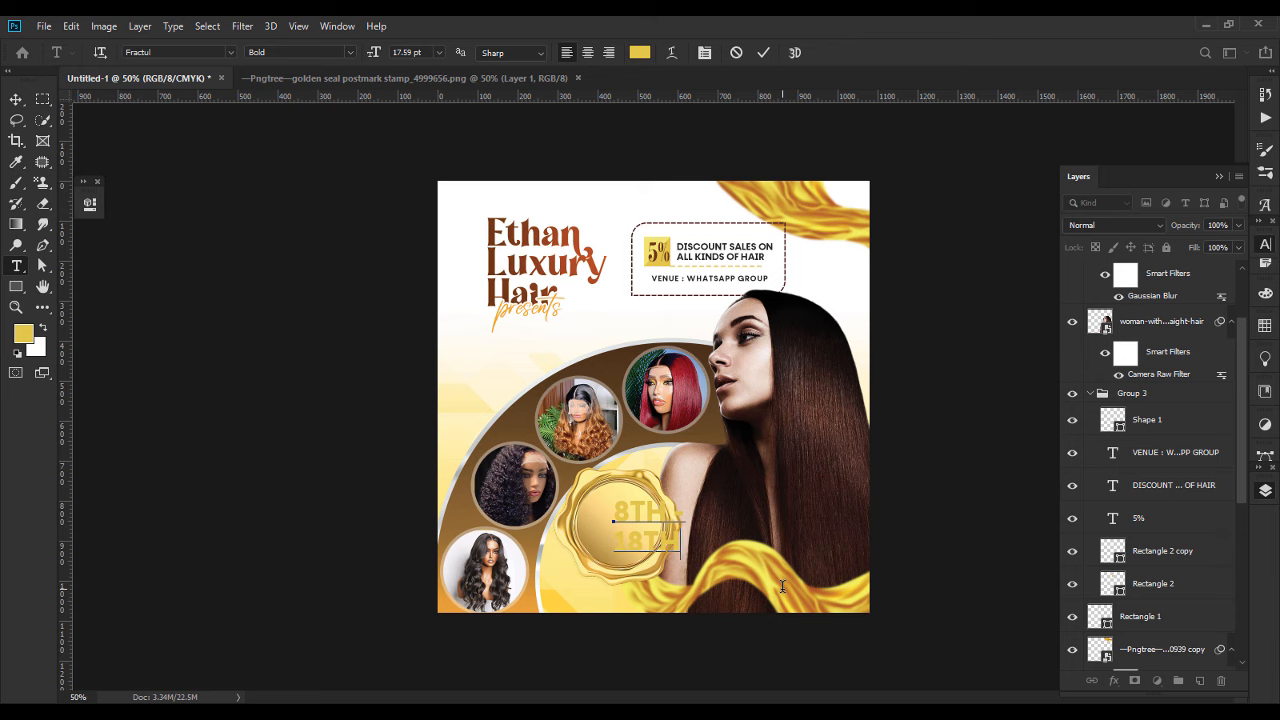
Set the "8TH - 18TH" text to the Playfair Display Bold font and the brown colour 723403.
{"action": "key", "text": "ctrl+a"}
{"action": "left_click", "coordinate": [177, 52]}
{"action": "type", "text": "P"}
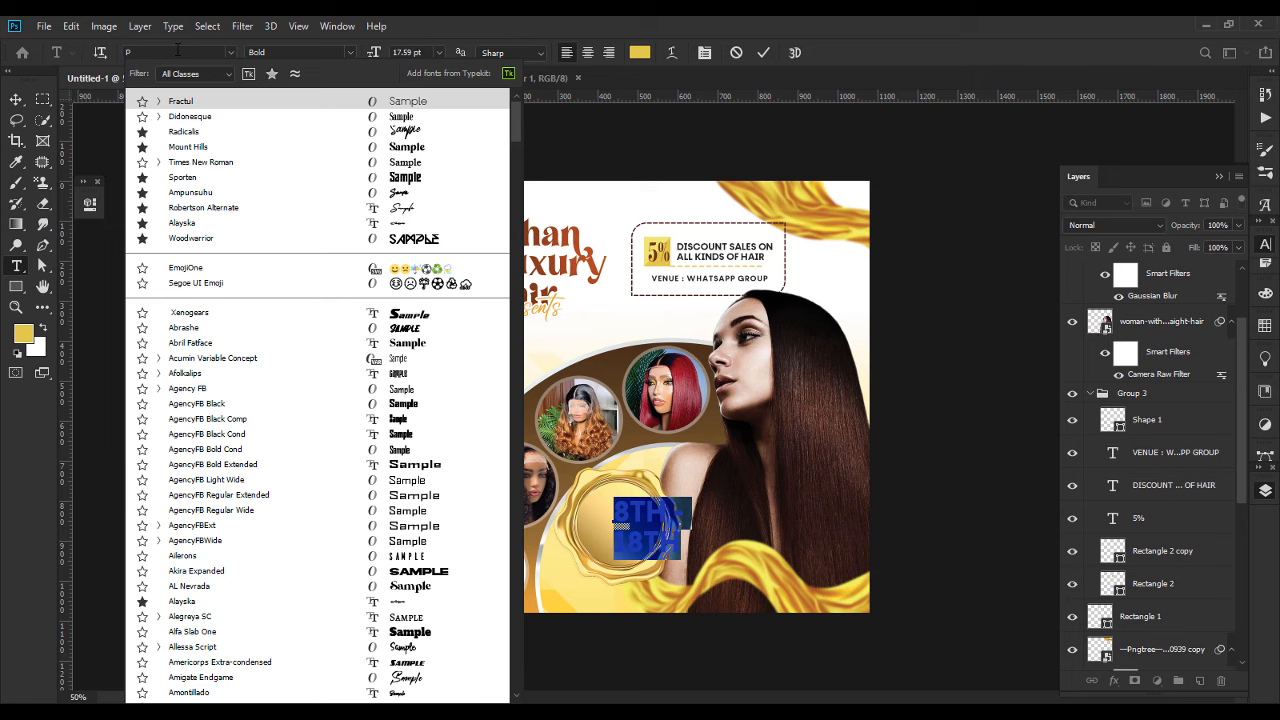
{"action": "type", "text": "LA"}
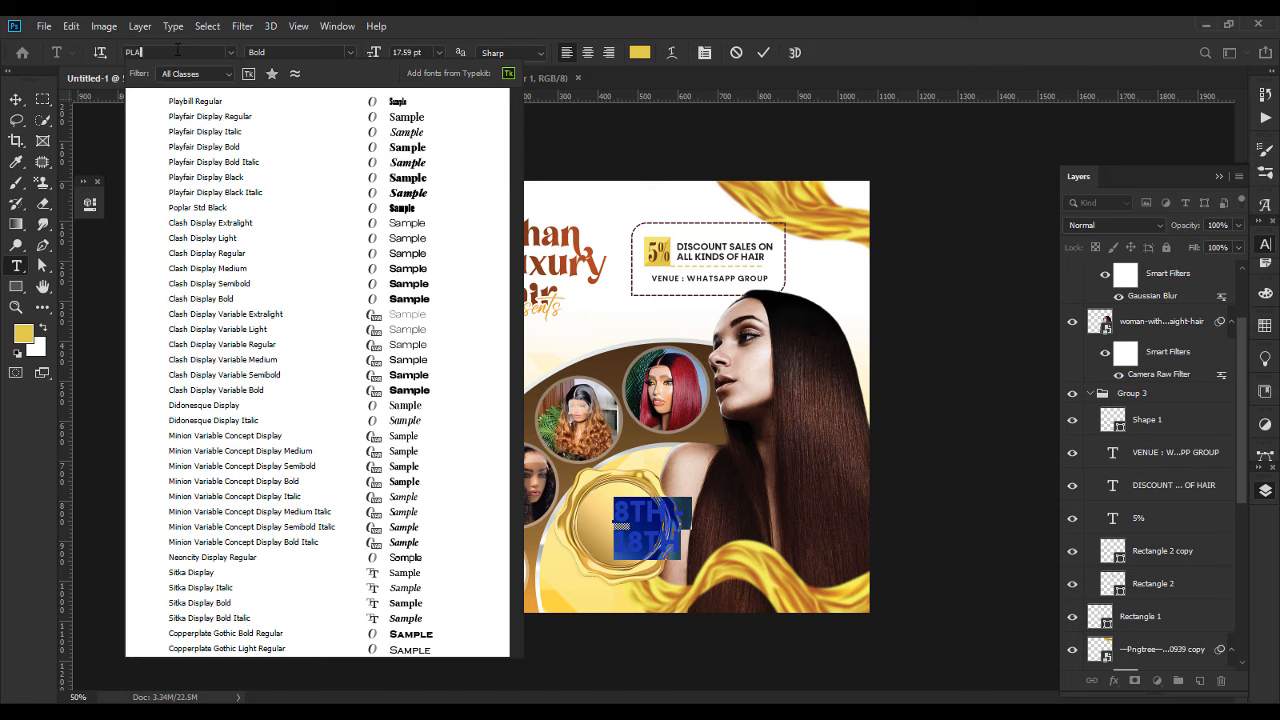
{"action": "left_click", "coordinate": [410, 148]}
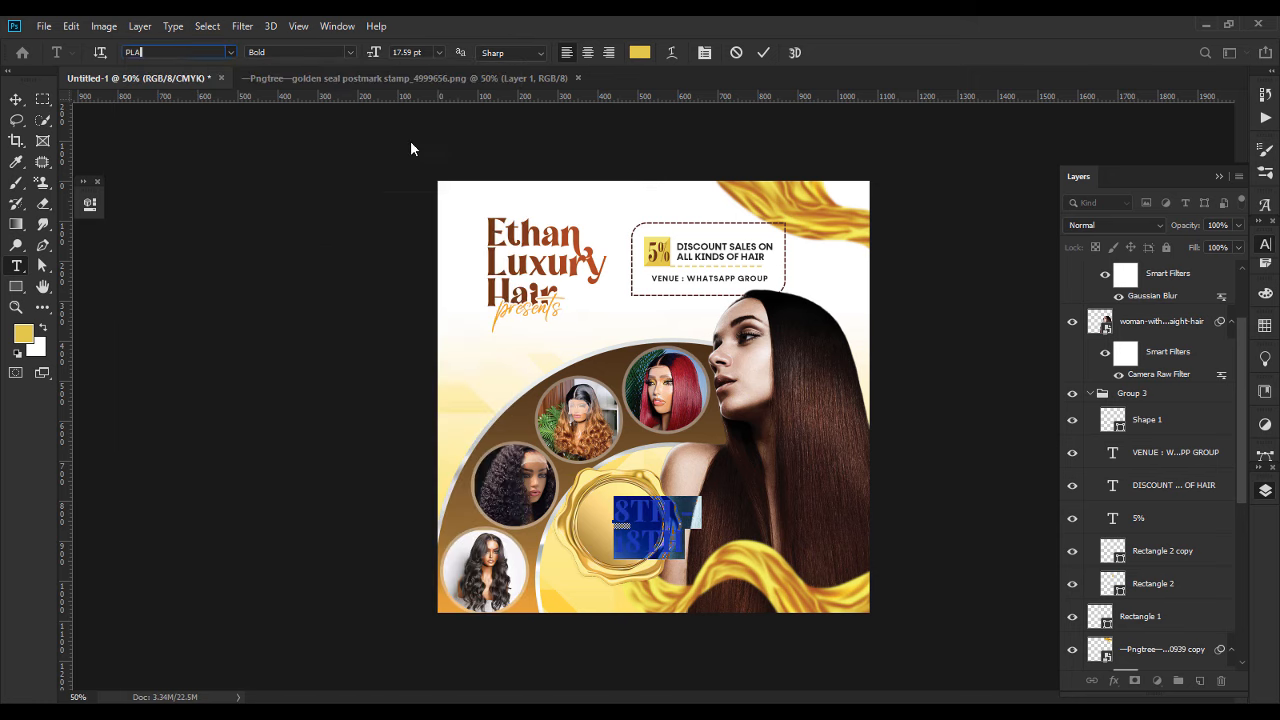
{"action": "left_click", "coordinate": [645, 55]}
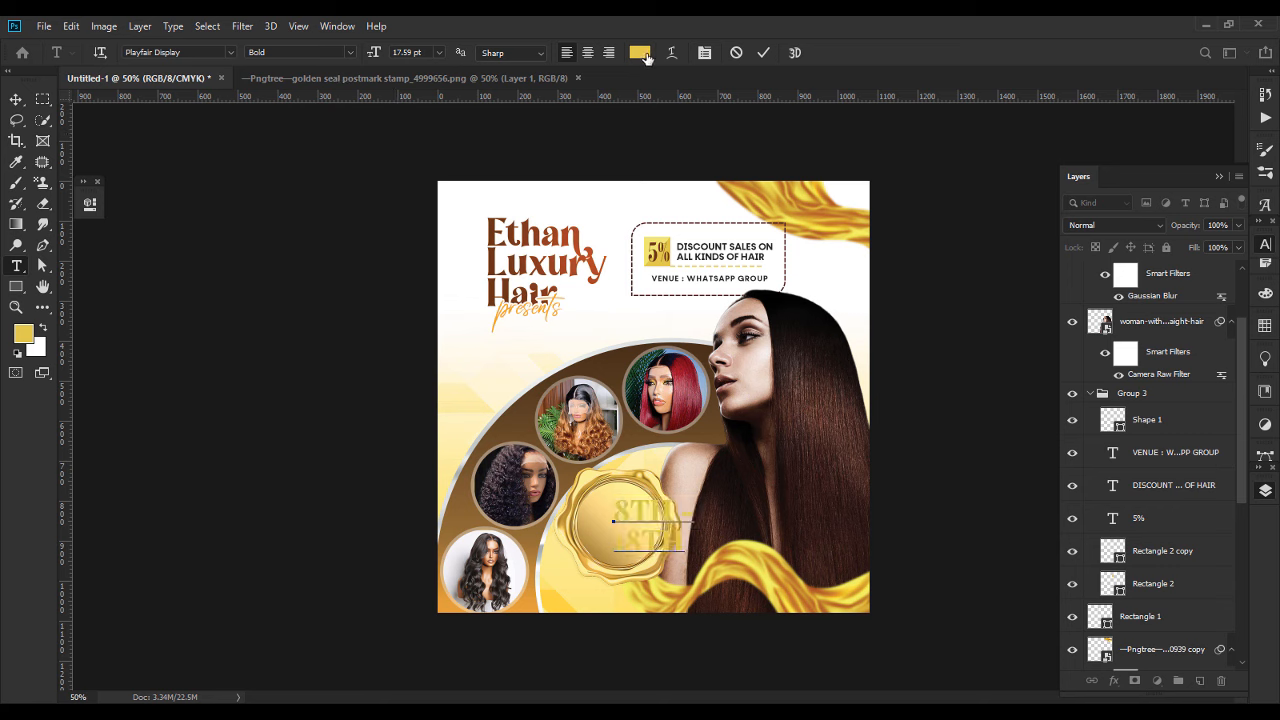
{"action": "type", "text": "723403"}
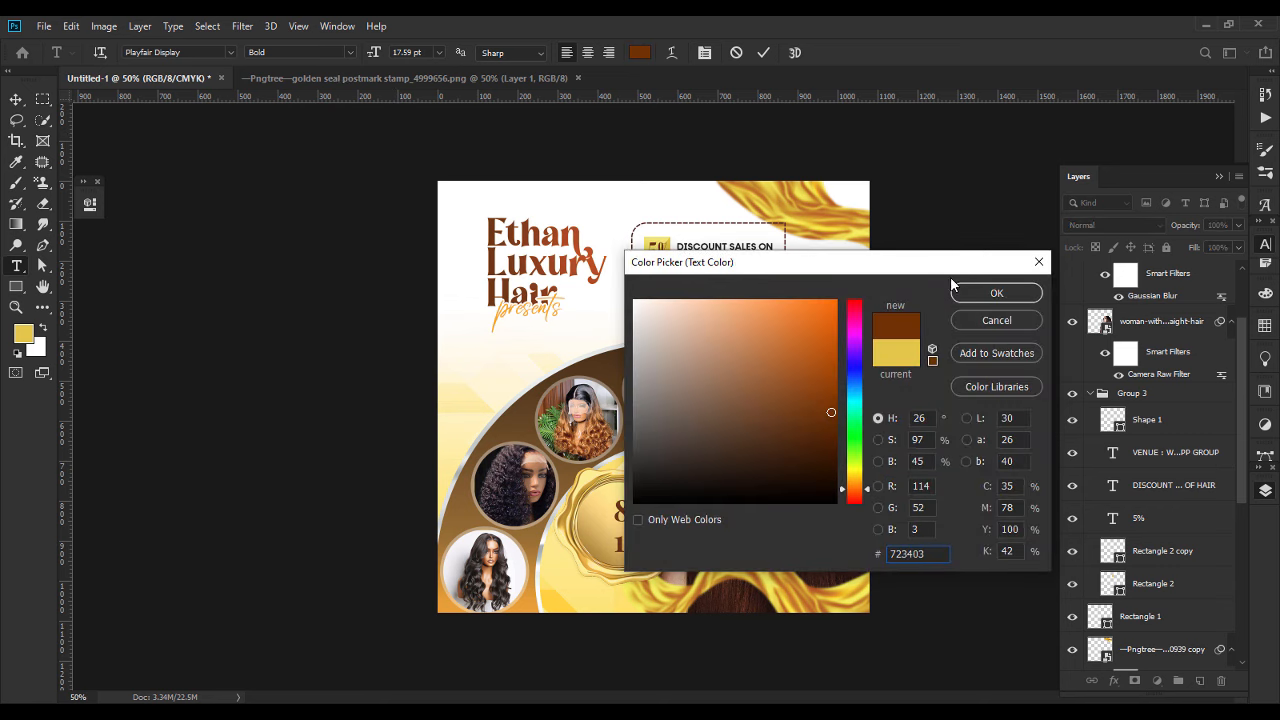
{"action": "left_click", "coordinate": [1000, 293]}
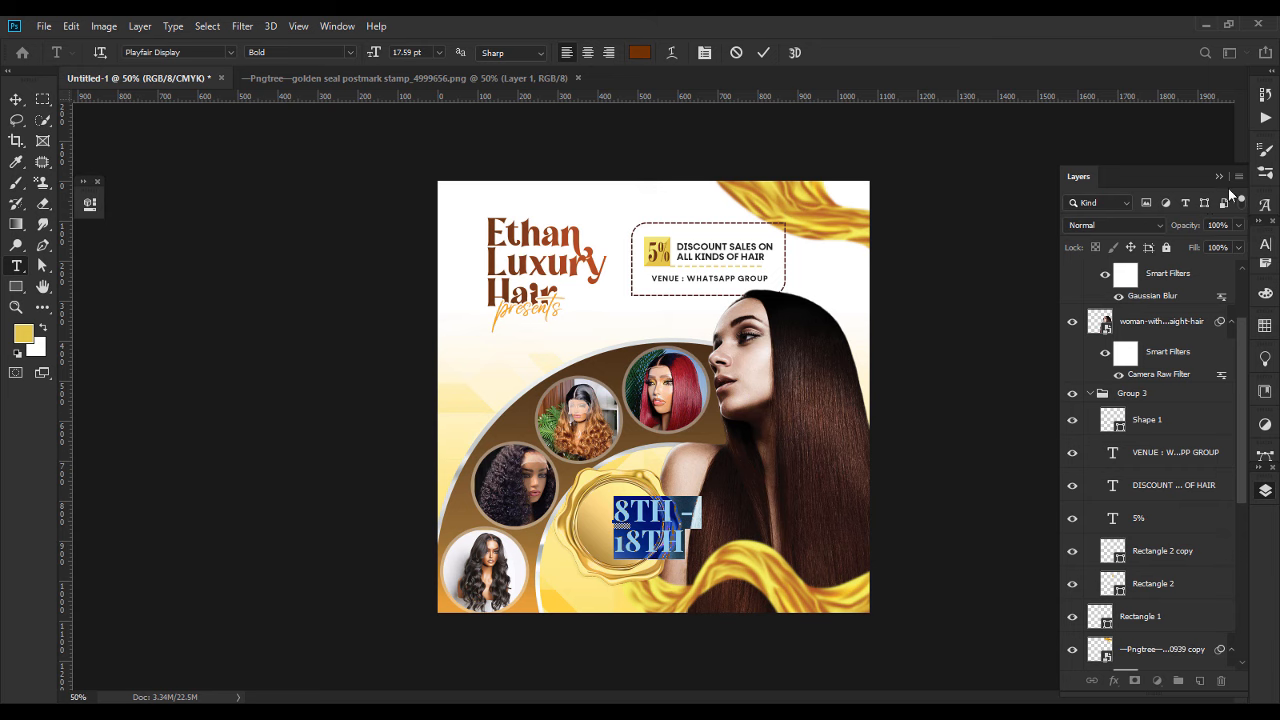
Set the "8TH - 18TH" text's leading to 15.16 pt and swap its "1" for the full-height alternate glyph.
{"action": "left_click", "coordinate": [1265, 244]}
{"action": "left_click", "coordinate": [1265, 244]}
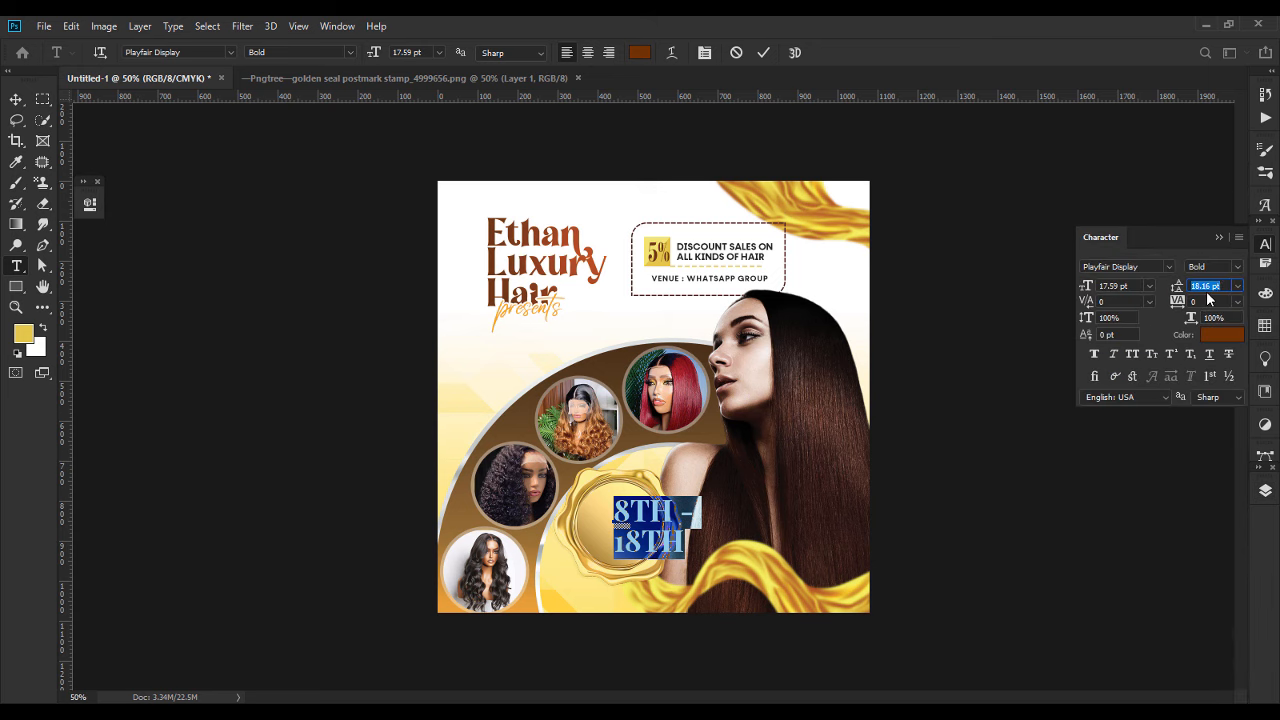
{"action": "key", "text": "Down"}
{"action": "key", "text": "Down"}
{"action": "key", "text": "Down"}
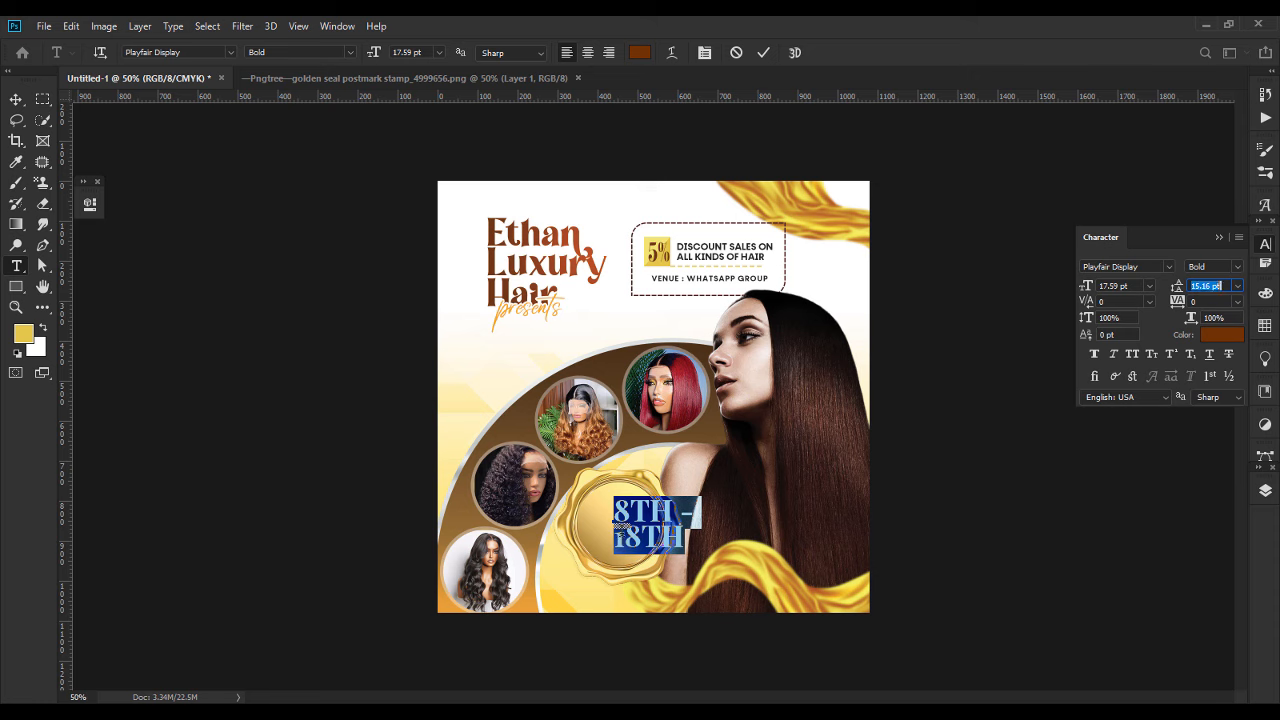
{"action": "left_click_drag", "start_coordinate": [614, 537], "coordinate": [627, 540]}
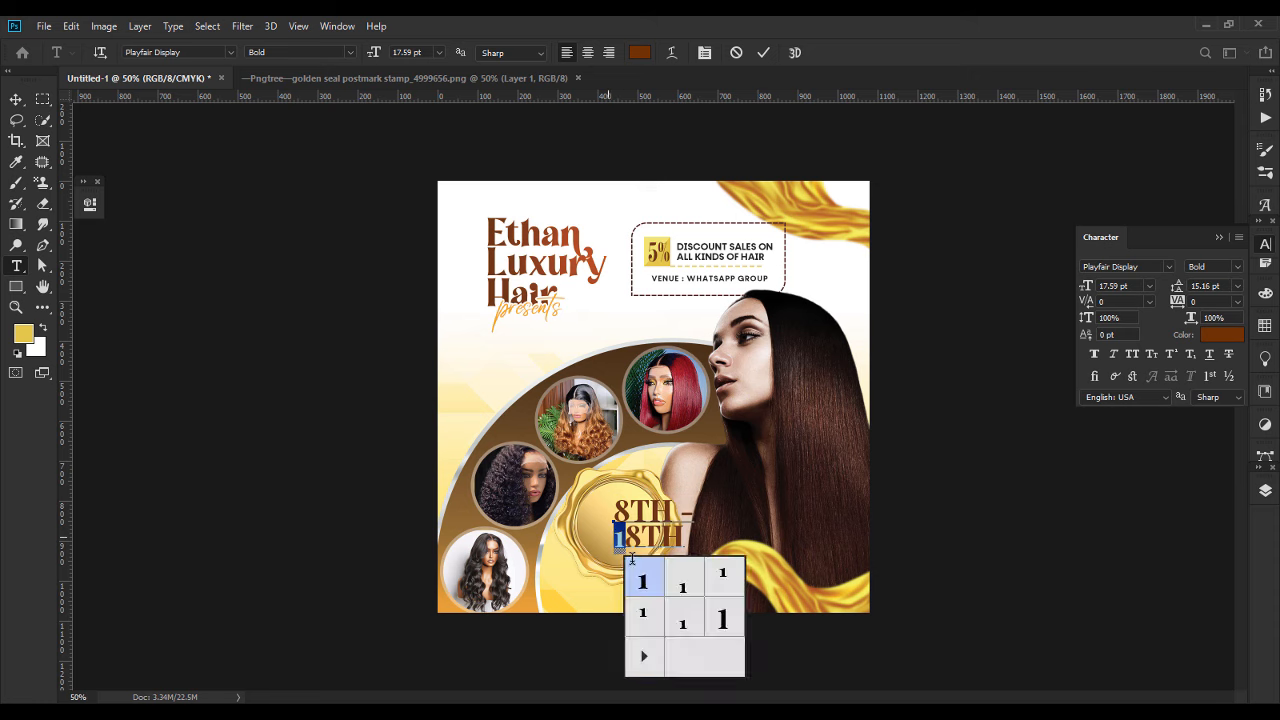
{"action": "left_click", "coordinate": [711, 608]}
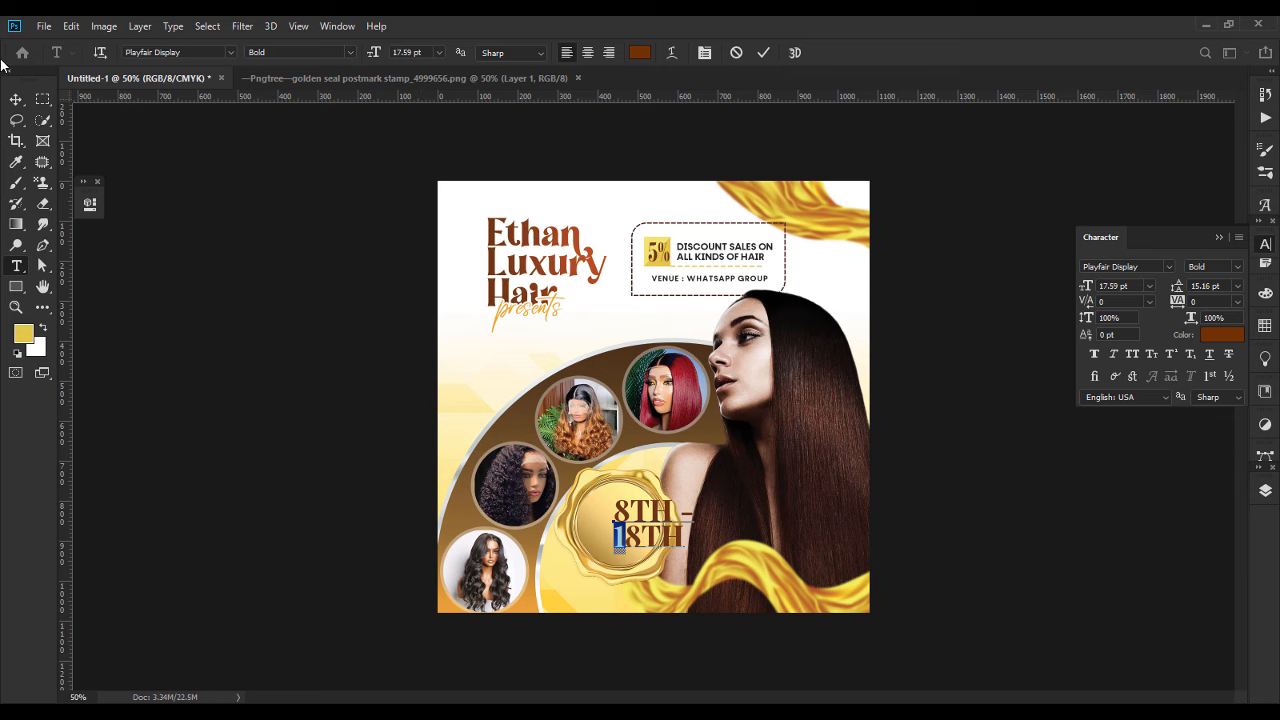
Scale the "8TH - 18TH" text down to 12.87 pt and place it inside the gold seal's circle.
{"action": "left_click", "coordinate": [16, 99]}
{"action": "left_click_drag", "start_coordinate": [690, 516], "coordinate": [627, 530]}
{"action": "key", "text": "Return"}
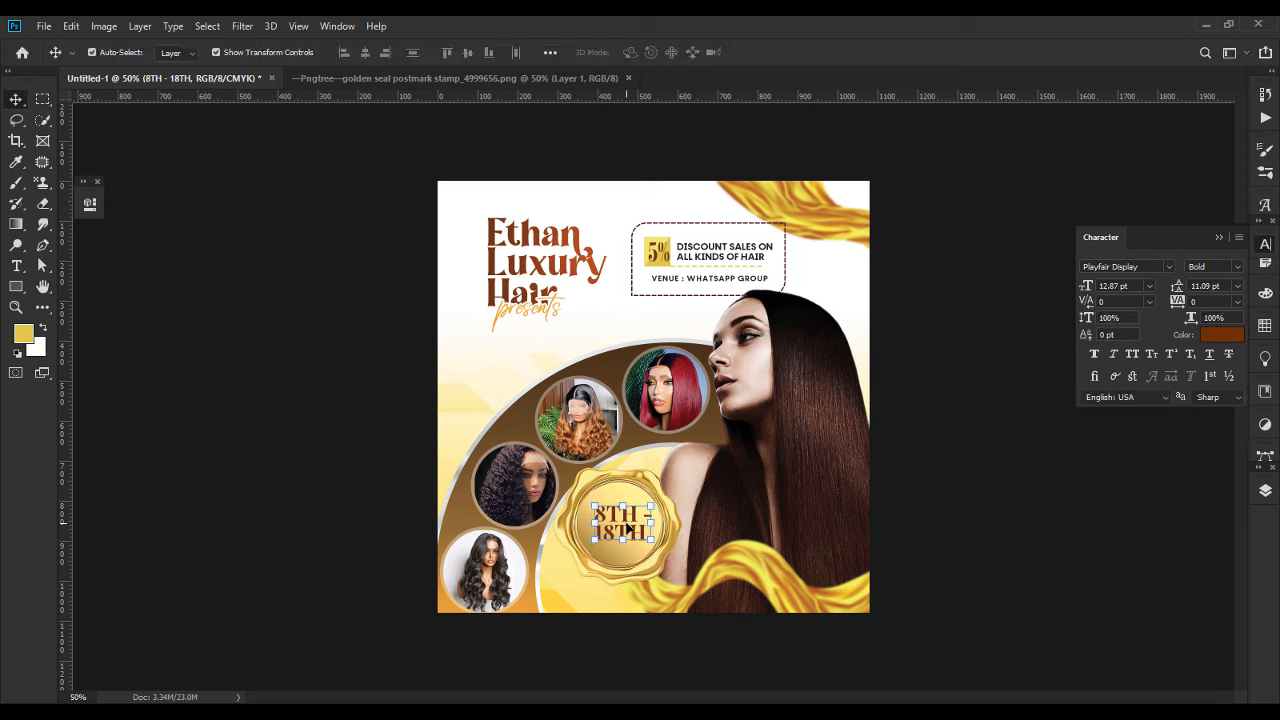
Duplicate the "8TH - 18TH" text directly below itself and replace the copy's wording with "OF MAY 2024".
{"action": "key", "text": "ctrl+j"}
{"action": "left_click_drag", "start_coordinate": [628, 527], "coordinate": [628, 565]}
{"action": "double_click", "coordinate": [628, 565]}
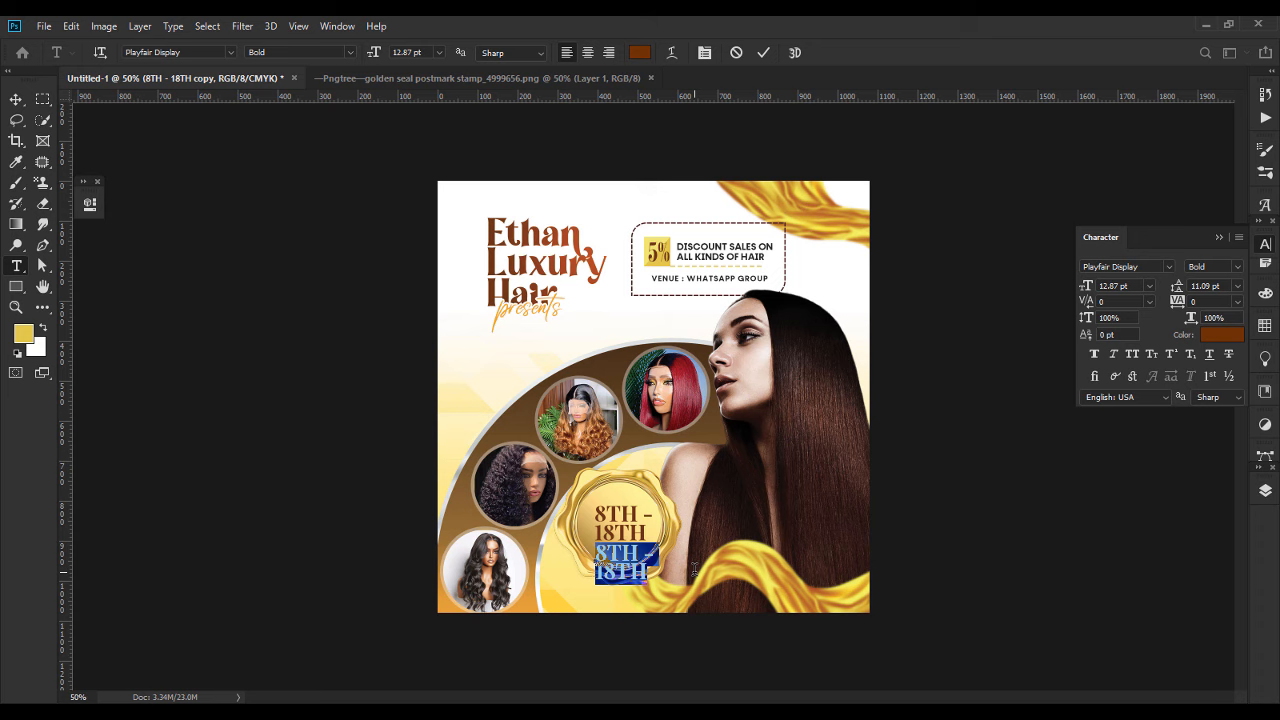
{"action": "type", "text": "OF MAY"}
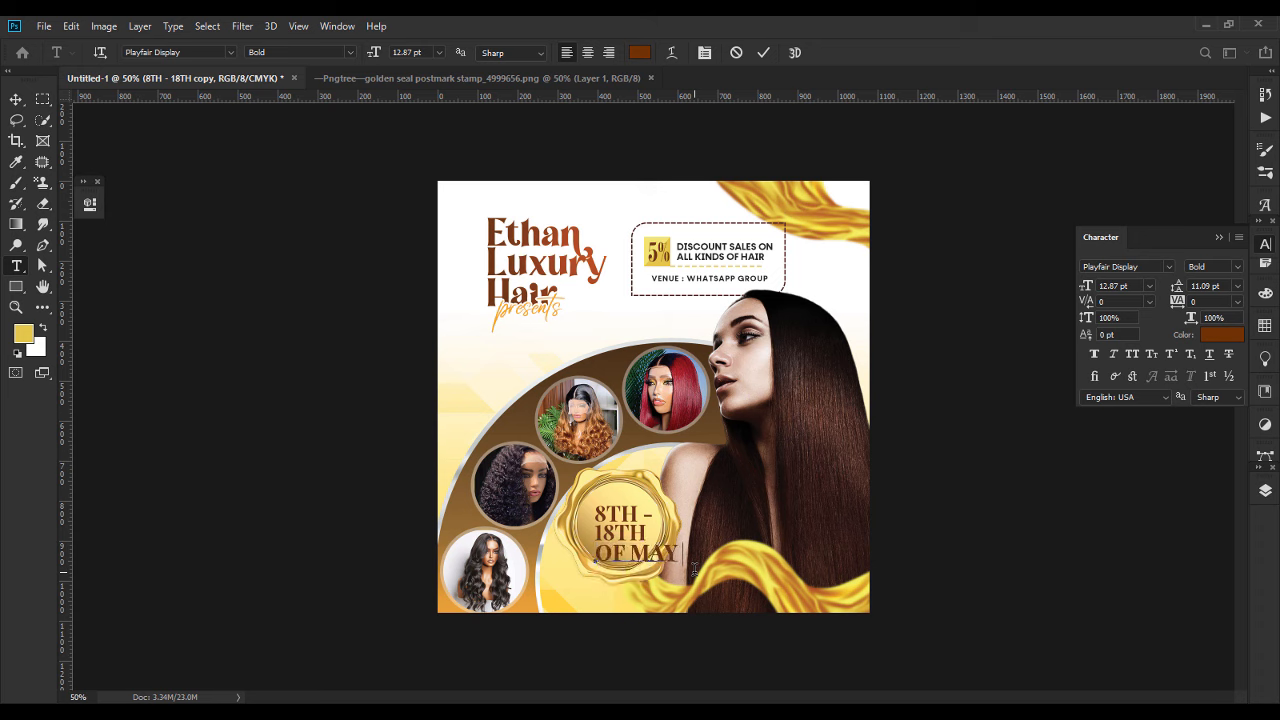
{"action": "type", "text": " 2024"}
Set the "OF MAY 2024" text to the Fractul Bold font.
{"action": "key", "text": "ctrl+a"}
{"action": "left_click", "coordinate": [205, 55]}
{"action": "type", "text": "FRA"}
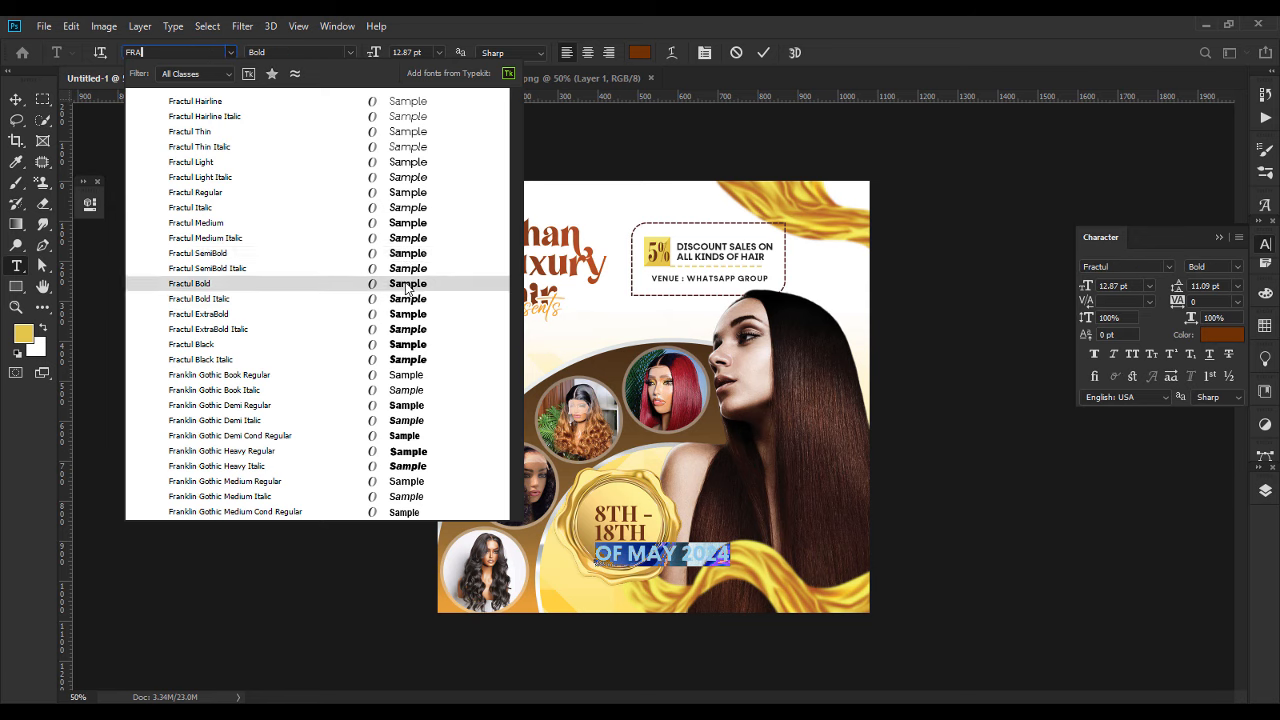
{"action": "left_click", "coordinate": [406, 284]}
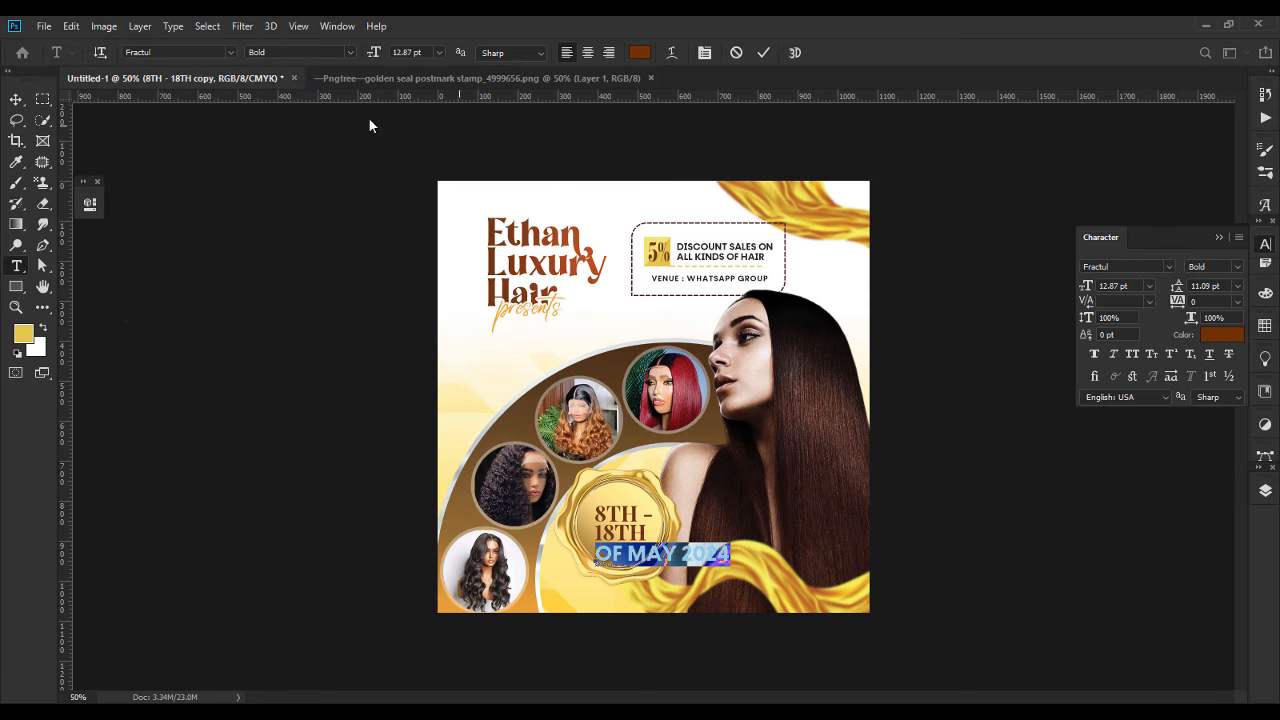
Scale the "OF MAY 2024" text down to 4.82 pt so it fits the width of "18TH" directly beneath it.
{"action": "left_click", "coordinate": [16, 99]}
{"action": "left_click_drag", "start_coordinate": [729, 565], "coordinate": [645, 550]}
{"action": "key", "text": "Return"}
{"action": "key", "text": "ctrl+1"}
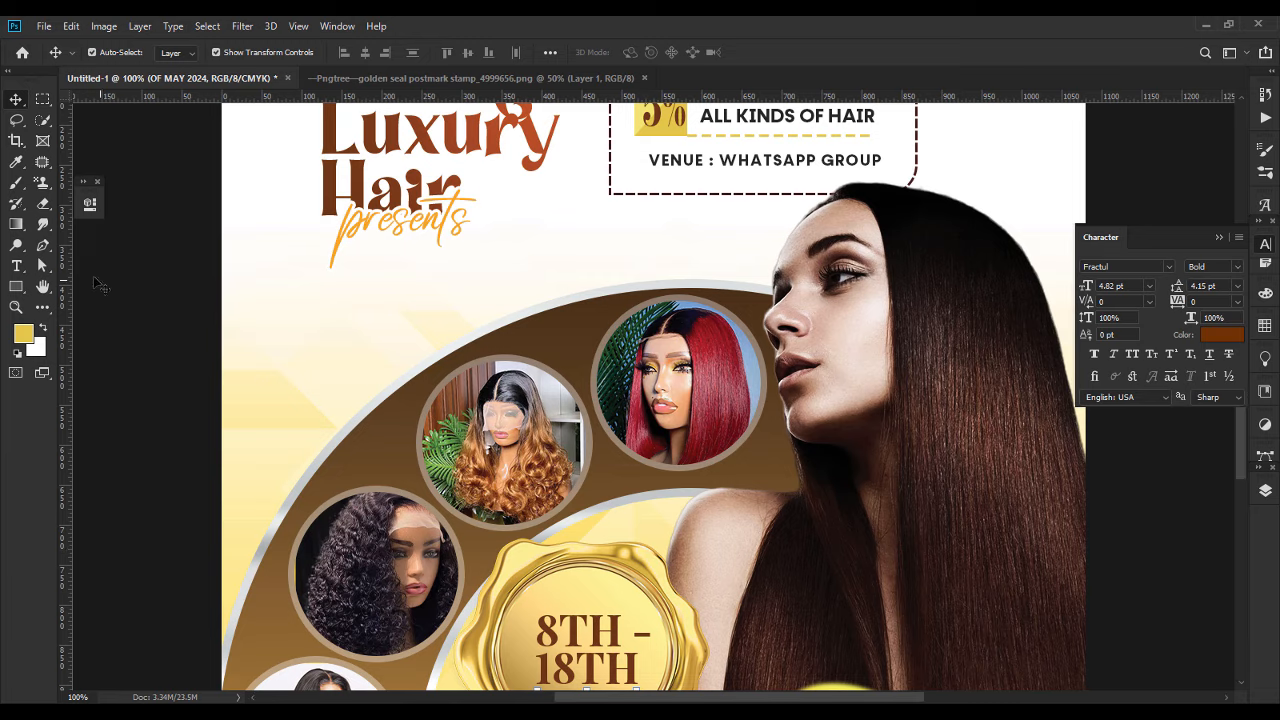
{"action": "key", "text": "space"}
{"action": "left_click_drag", "start_coordinate": [321, 493], "coordinate": [278, 275]}
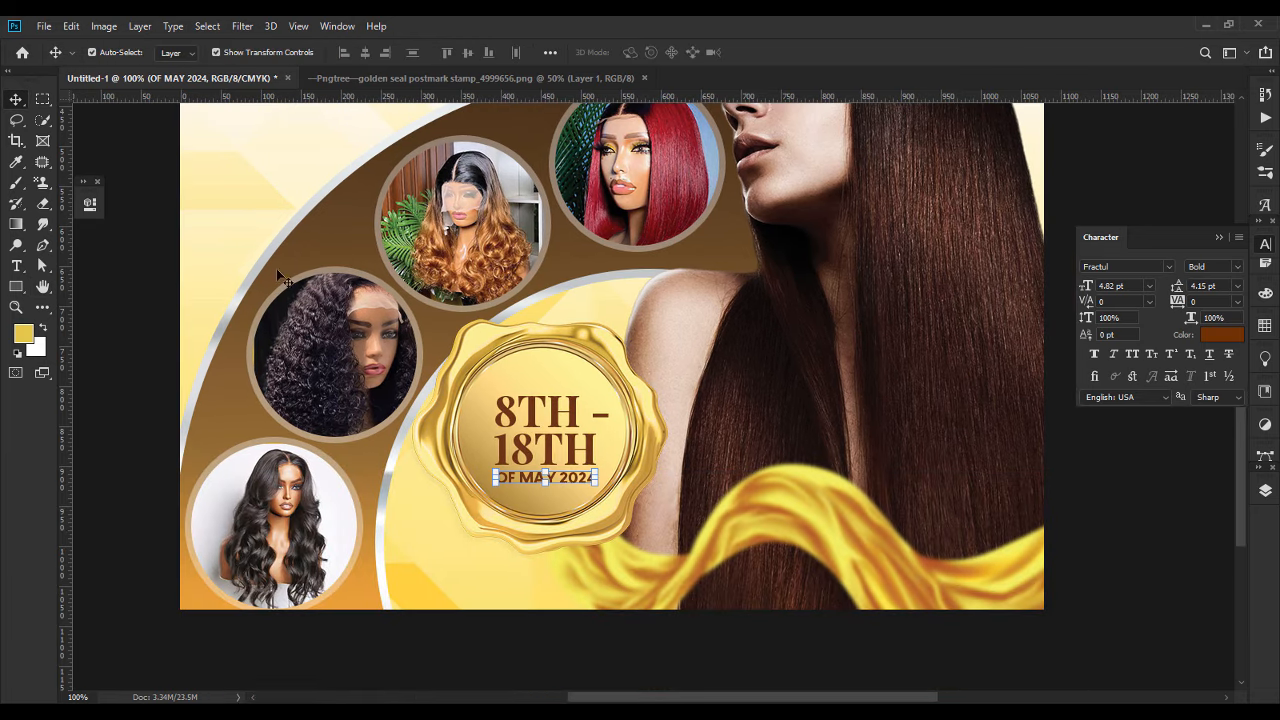
Recolour the "8TH - 18TH" text with a very dark brown sampled from the woman's hair.
{"action": "double_click", "coordinate": [568, 479]}
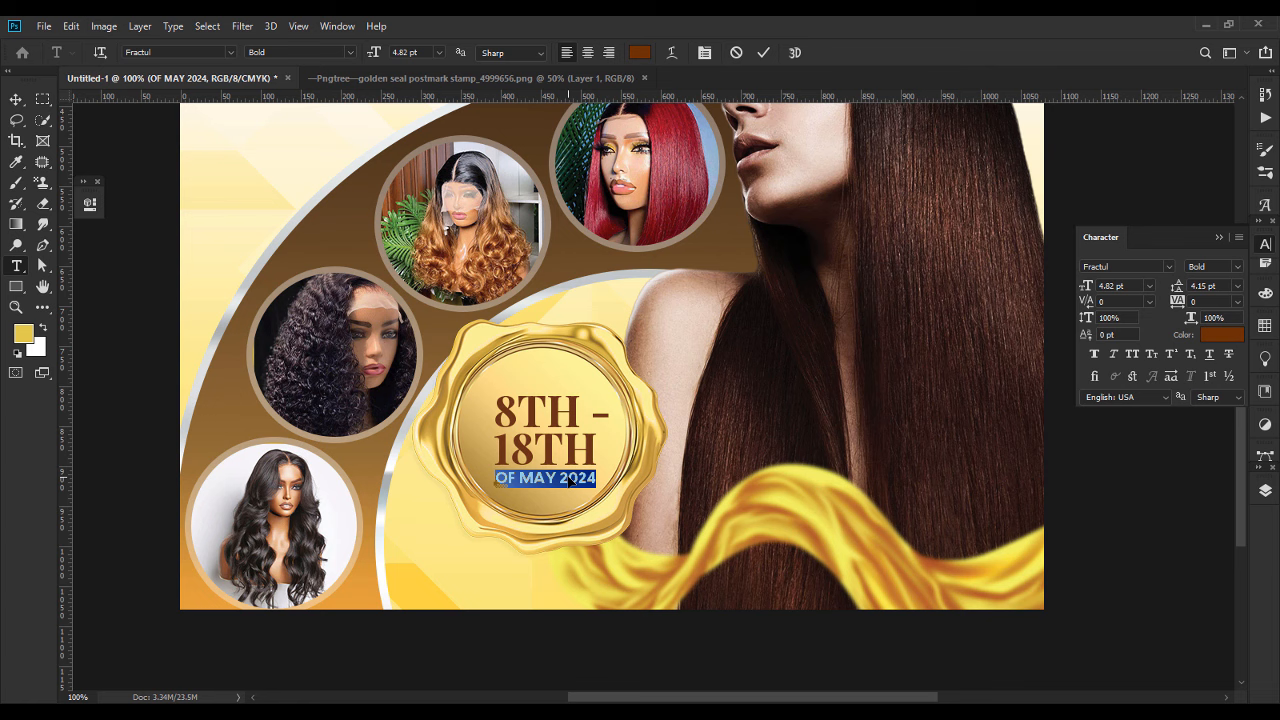
{"action": "left_click", "coordinate": [16, 99]}
{"action": "double_click", "coordinate": [545, 441]}
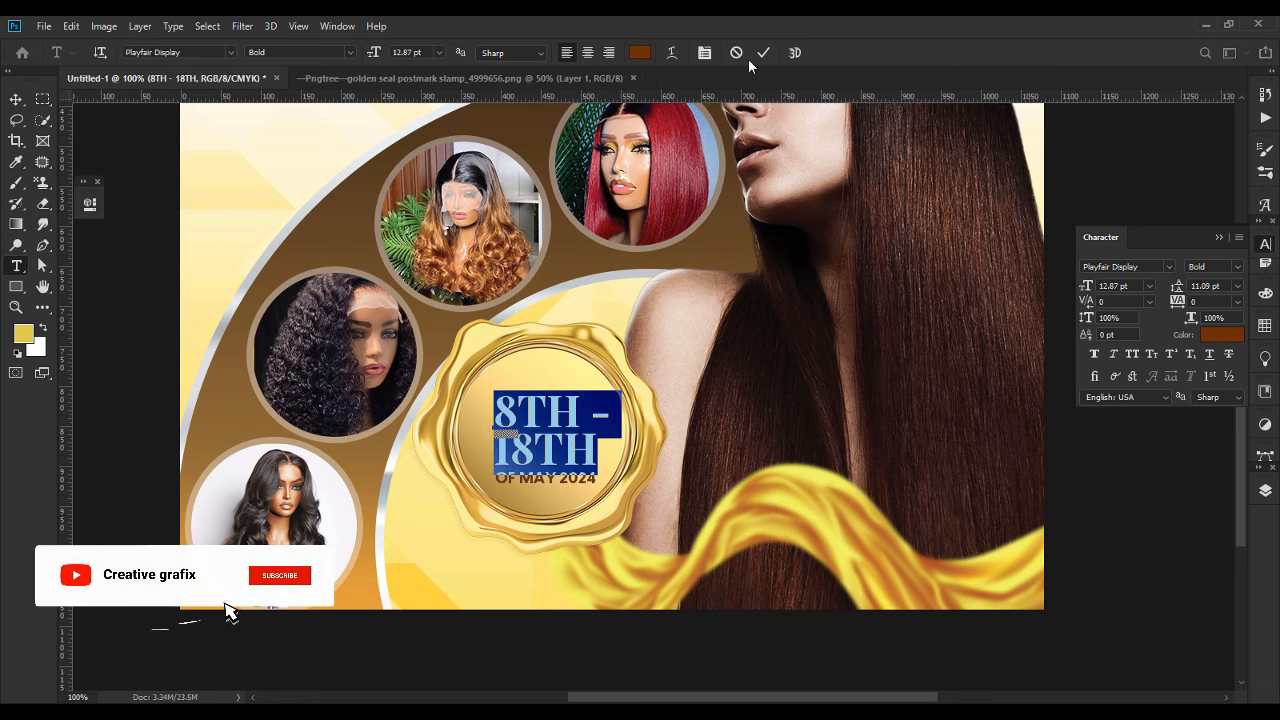
{"action": "left_click", "coordinate": [639, 52]}
{"action": "left_click", "coordinate": [901, 213]}
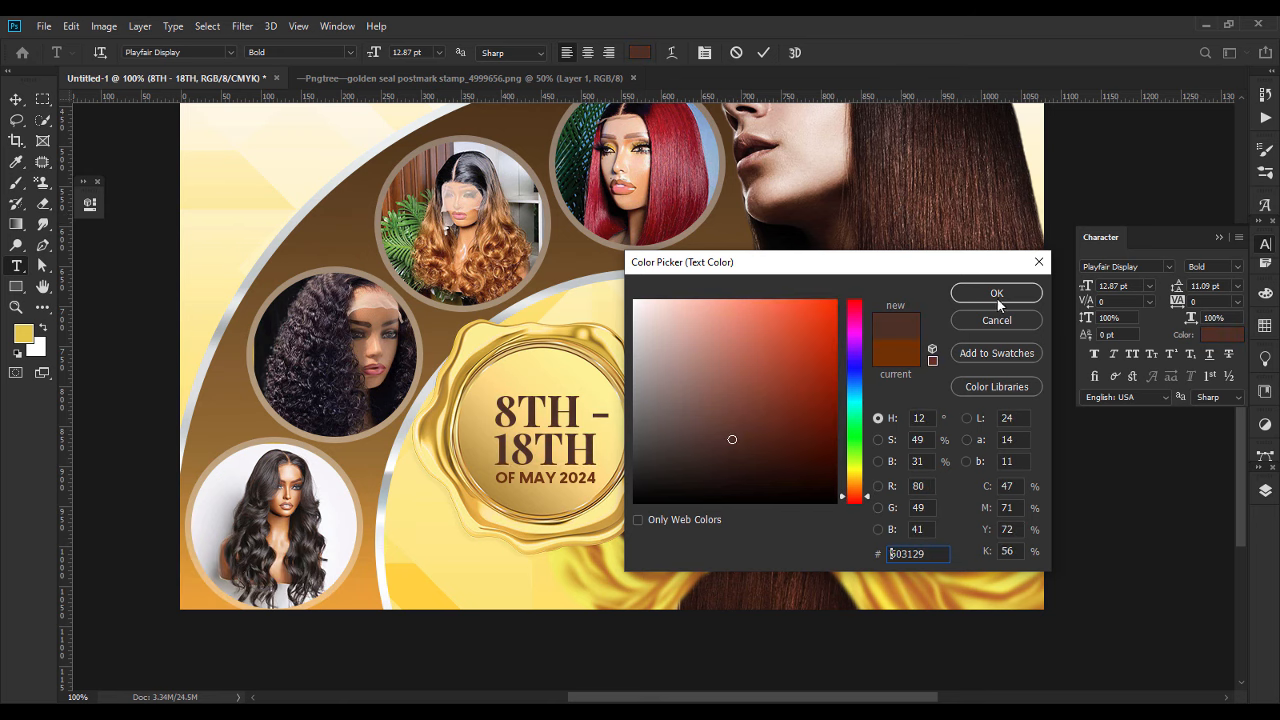
{"action": "left_click_drag", "start_coordinate": [778, 461], "coordinate": [777, 453]}
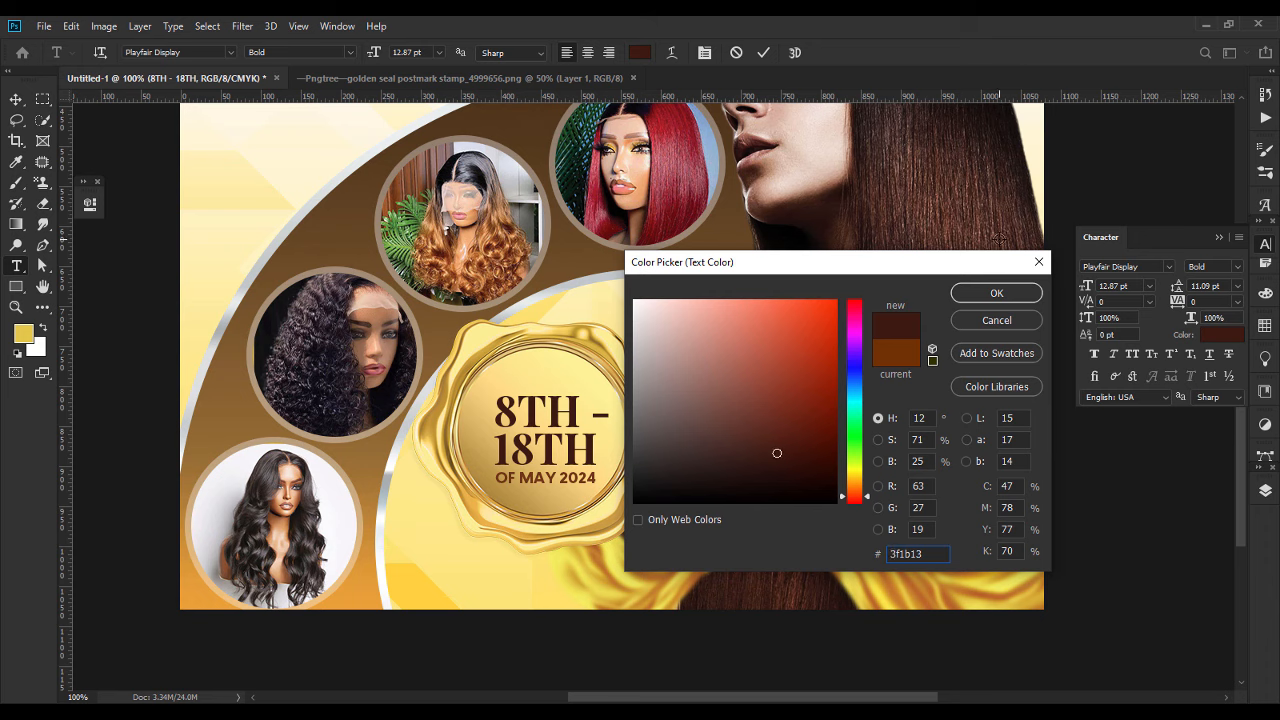
{"action": "left_click", "coordinate": [1022, 231]}
{"action": "left_click", "coordinate": [997, 293]}
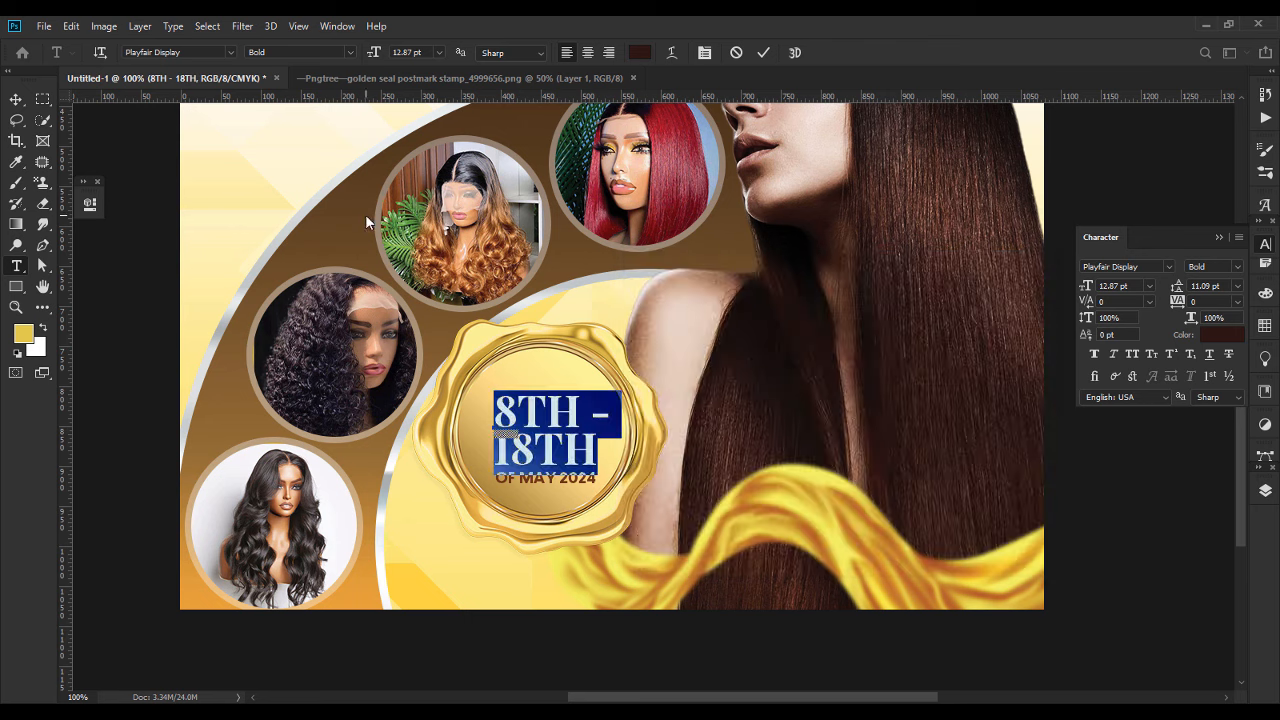
Recolour the "OF MAY 2024" text with the dark brown 2f1a13 sampled from the woman's hair.
{"action": "left_click", "coordinate": [15, 98]}
{"action": "left_click", "coordinate": [590, 446]}
{"action": "left_click", "coordinate": [567, 484]}
{"action": "double_click", "coordinate": [567, 484]}
{"action": "left_click", "coordinate": [640, 52]}
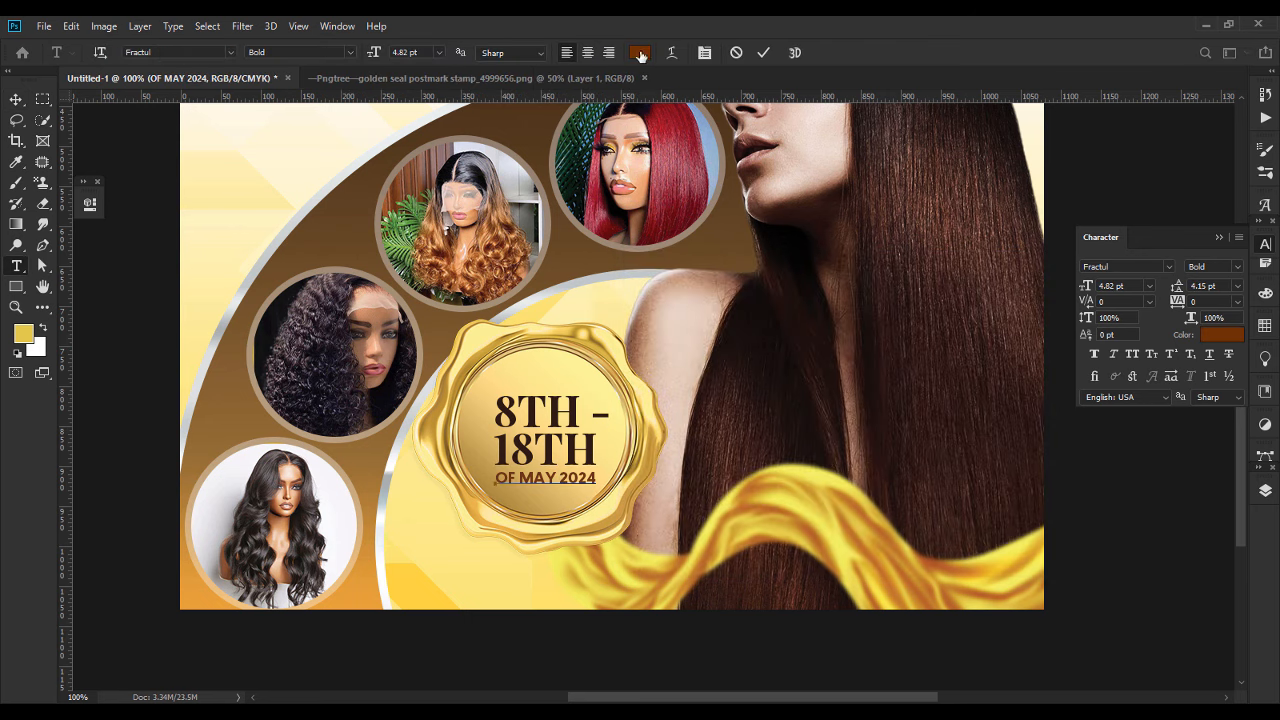
{"action": "left_click", "coordinate": [1000, 212]}
{"action": "left_click", "coordinate": [1003, 192]}
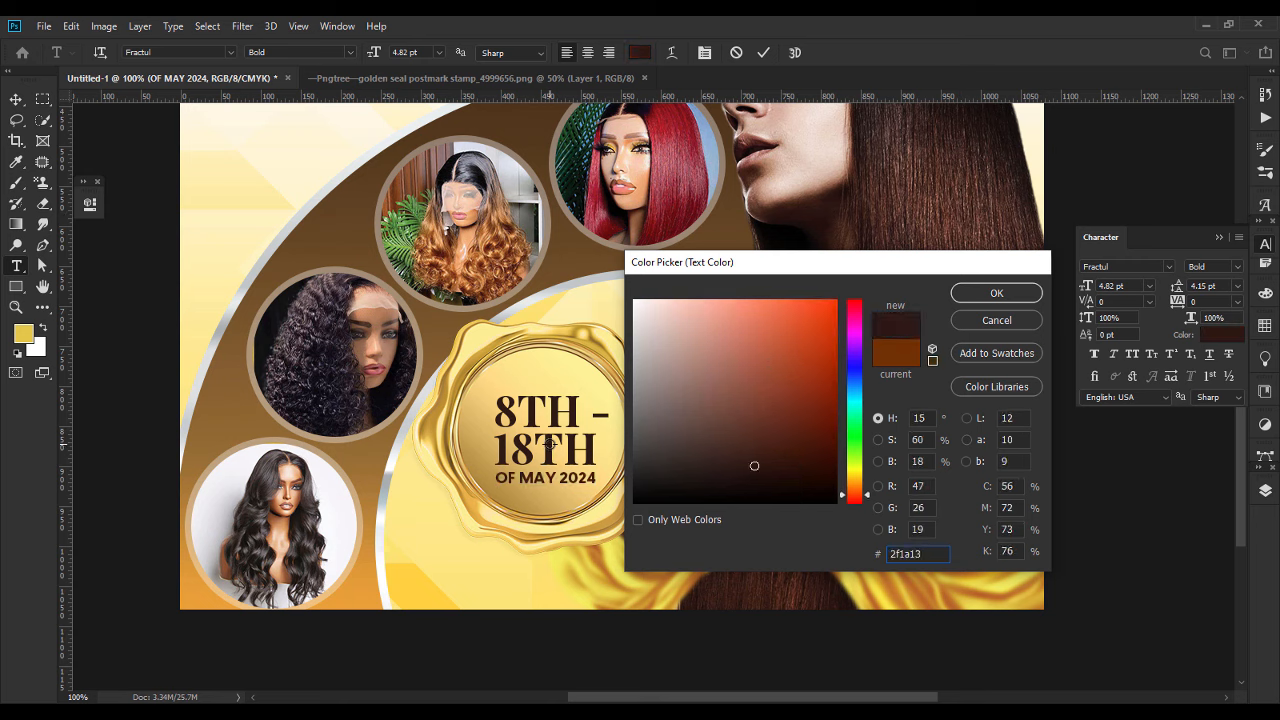
{"action": "key", "text": "Return"}
{"action": "left_click", "coordinate": [16, 99]}
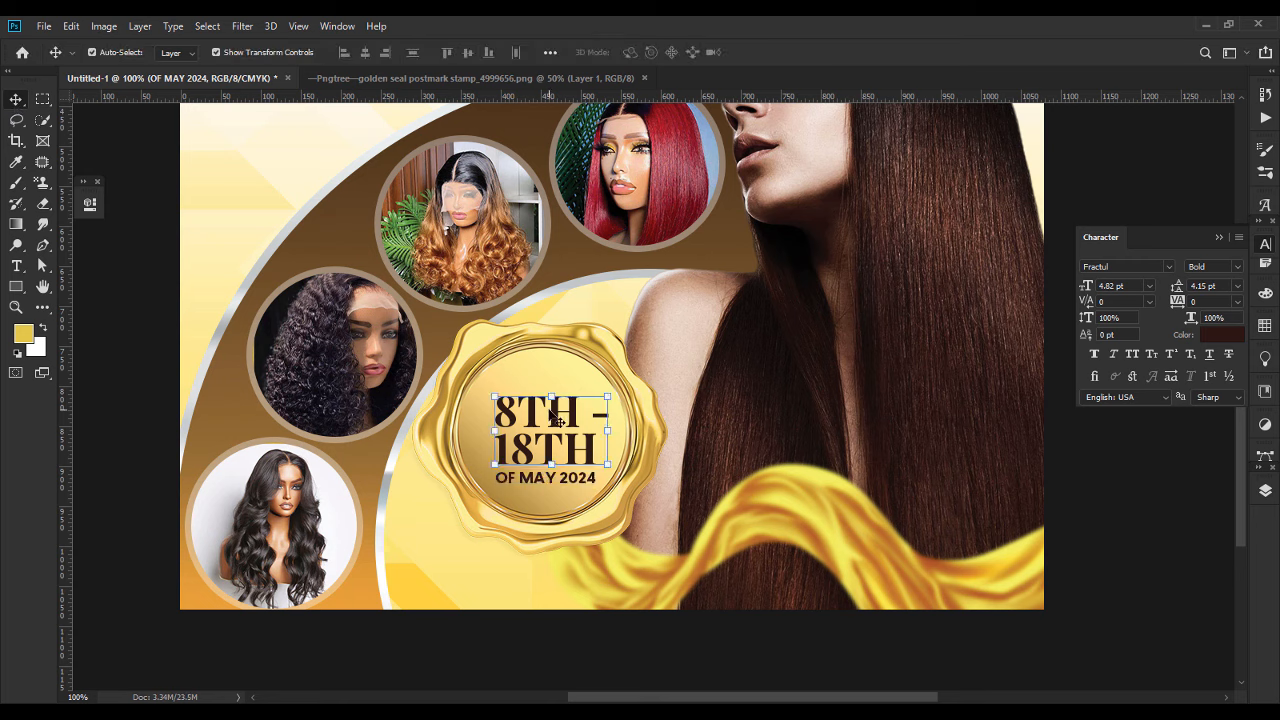
Try the Regular weight of Playfair Display on the "8TH - 18TH" text.
{"action": "double_click", "coordinate": [556, 416]}
{"action": "left_click", "coordinate": [345, 52]}
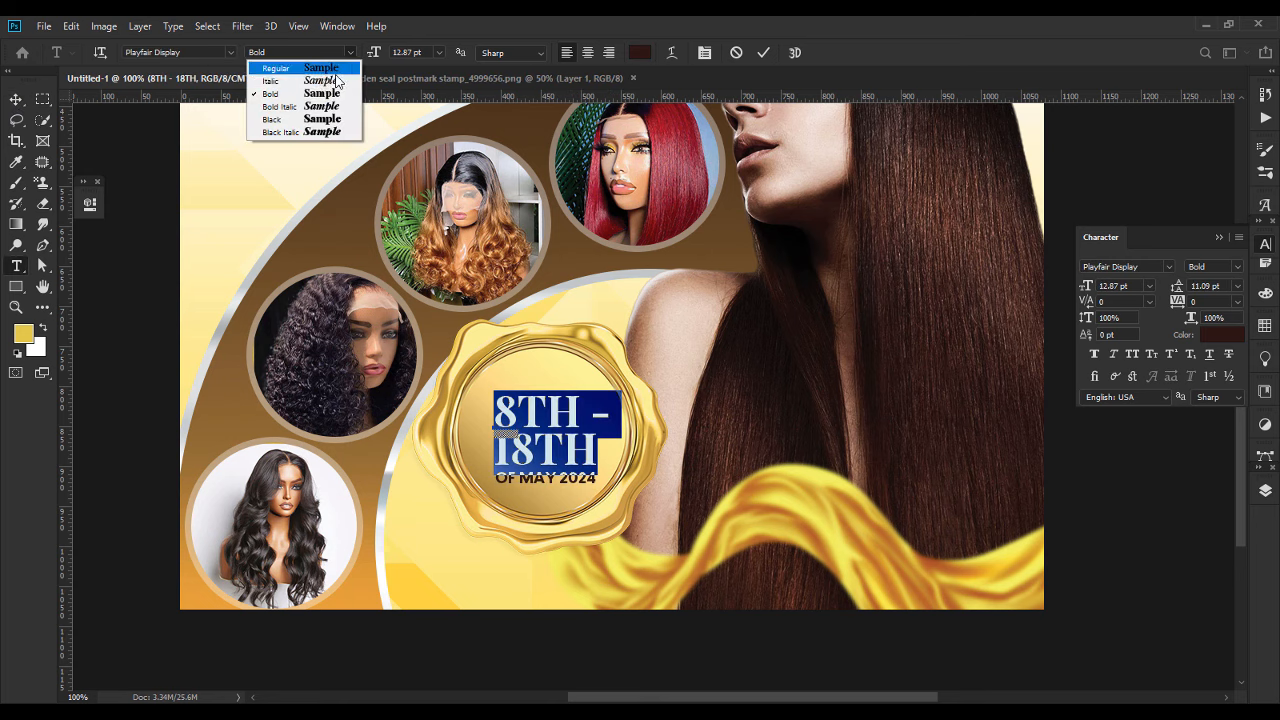
{"action": "left_click", "coordinate": [333, 68]}
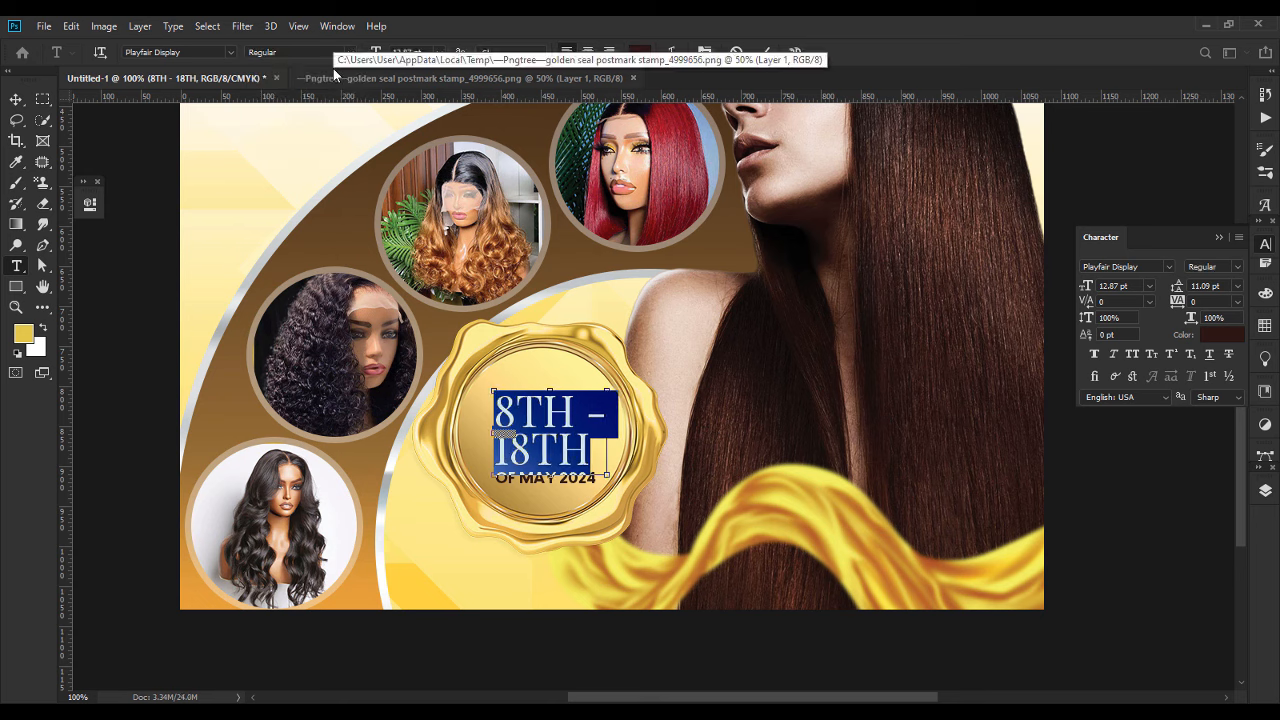
{"action": "key", "text": "ctrl+z"}
{"action": "left_click", "coordinate": [17, 99]}
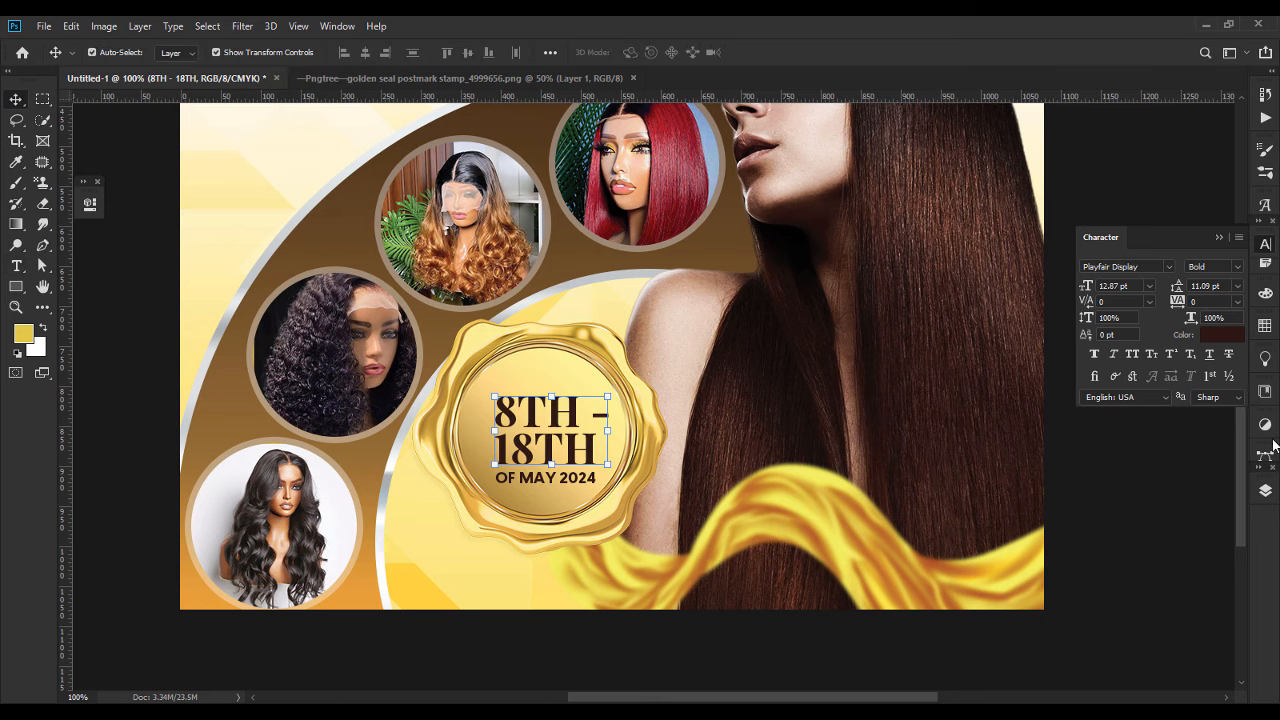
Try to align both date text layers and the gold seal on their horizontal centres.
{"action": "left_click", "coordinate": [1265, 490]}
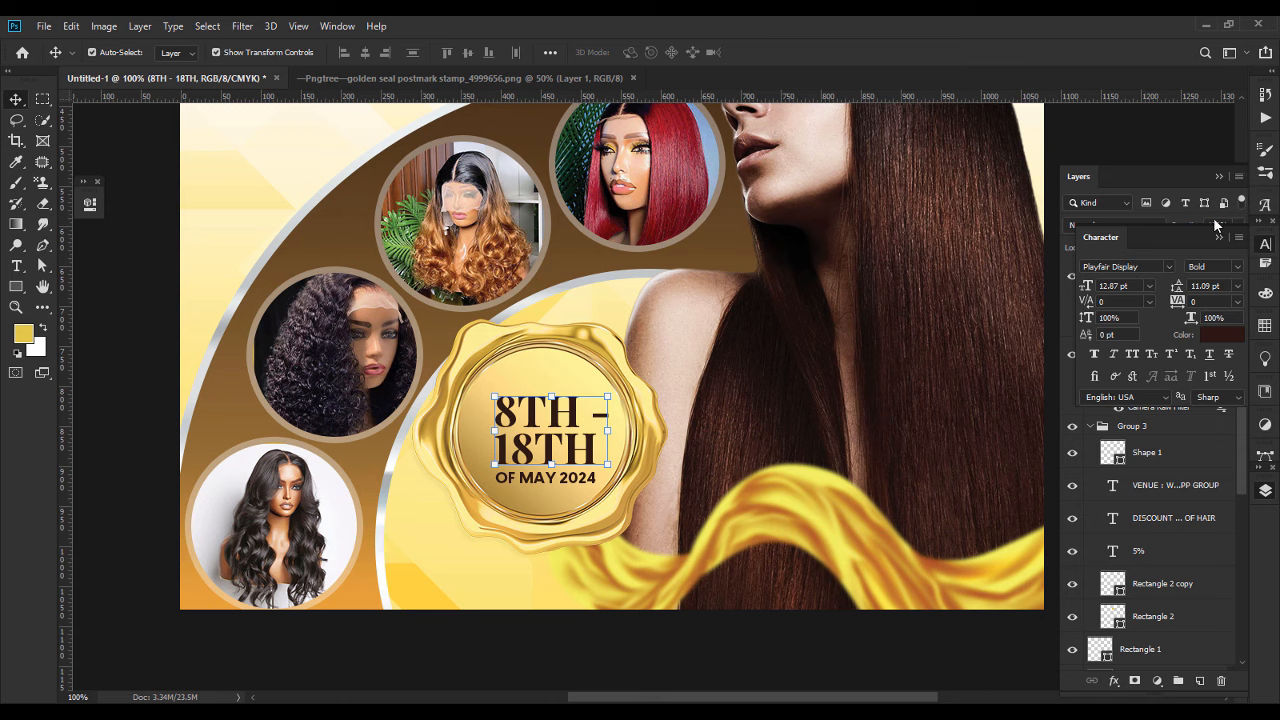
{"action": "left_click", "coordinate": [1220, 239]}
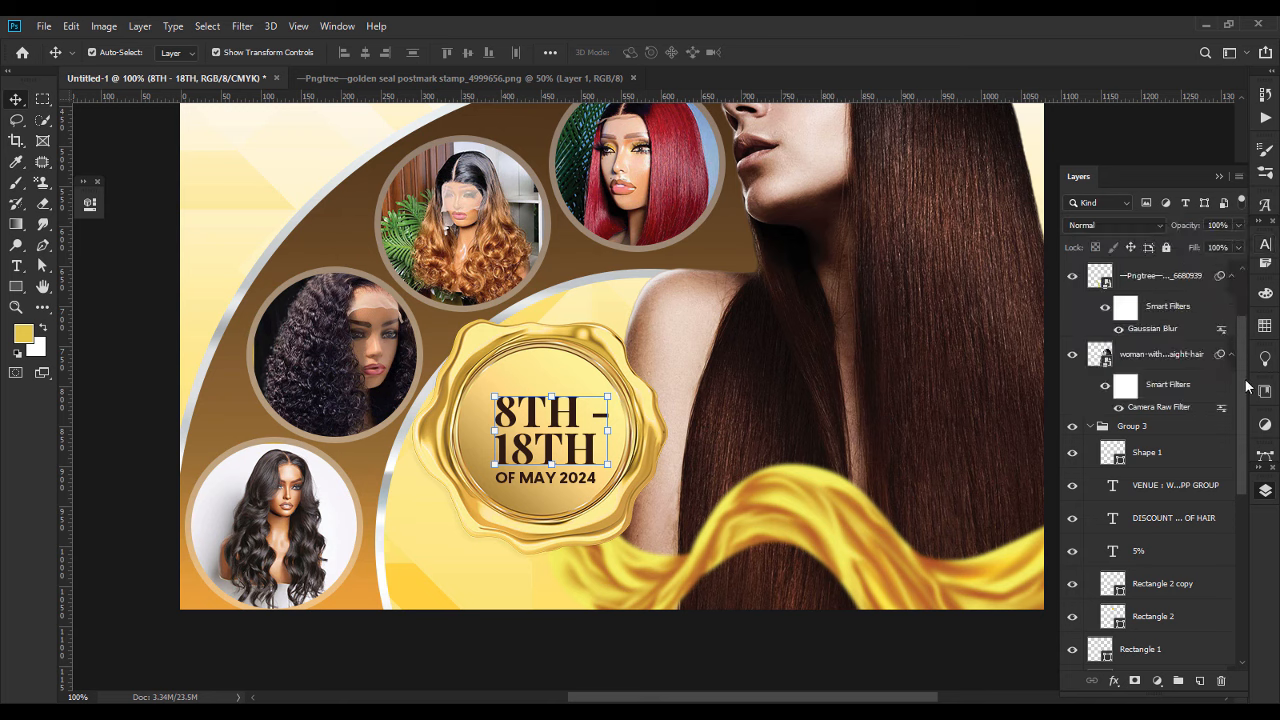
{"action": "scroll", "coordinate": [1179, 285], "scroll_direction": "up", "scroll_amount": 3}
{"action": "left_click", "coordinate": [1179, 285], "text": "shift"}
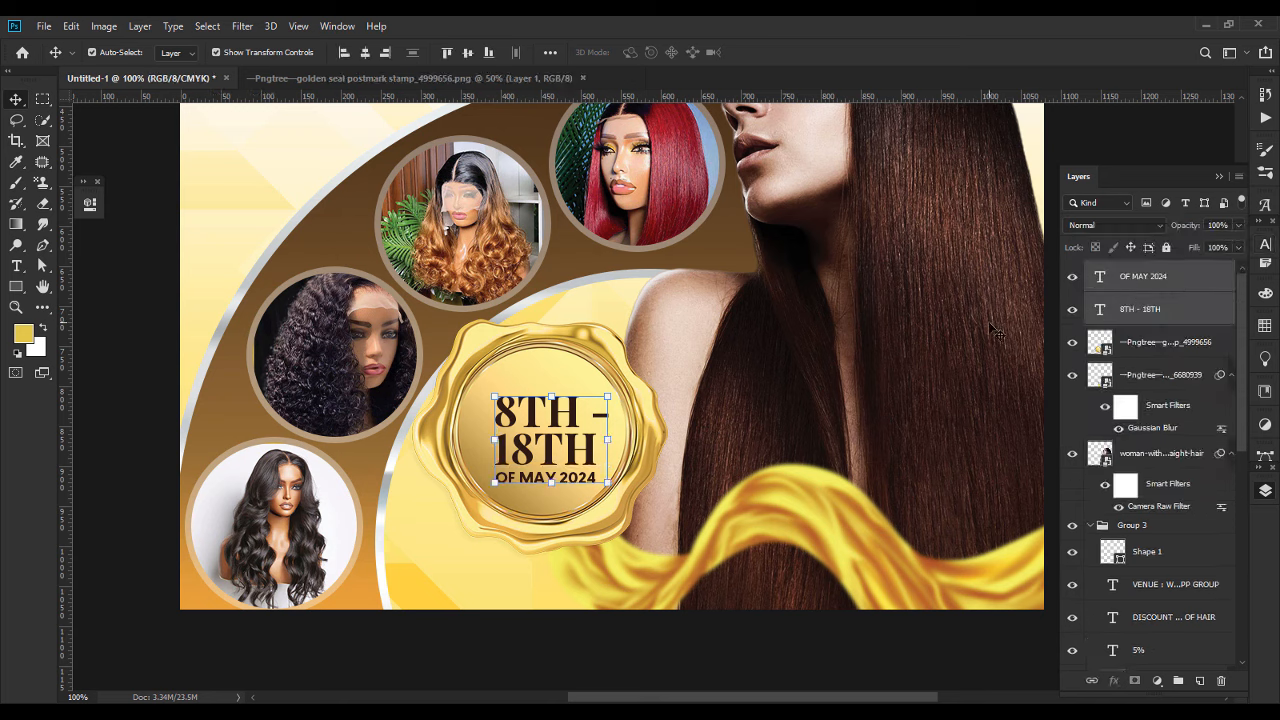
{"action": "left_click", "coordinate": [558, 346], "text": "shift"}
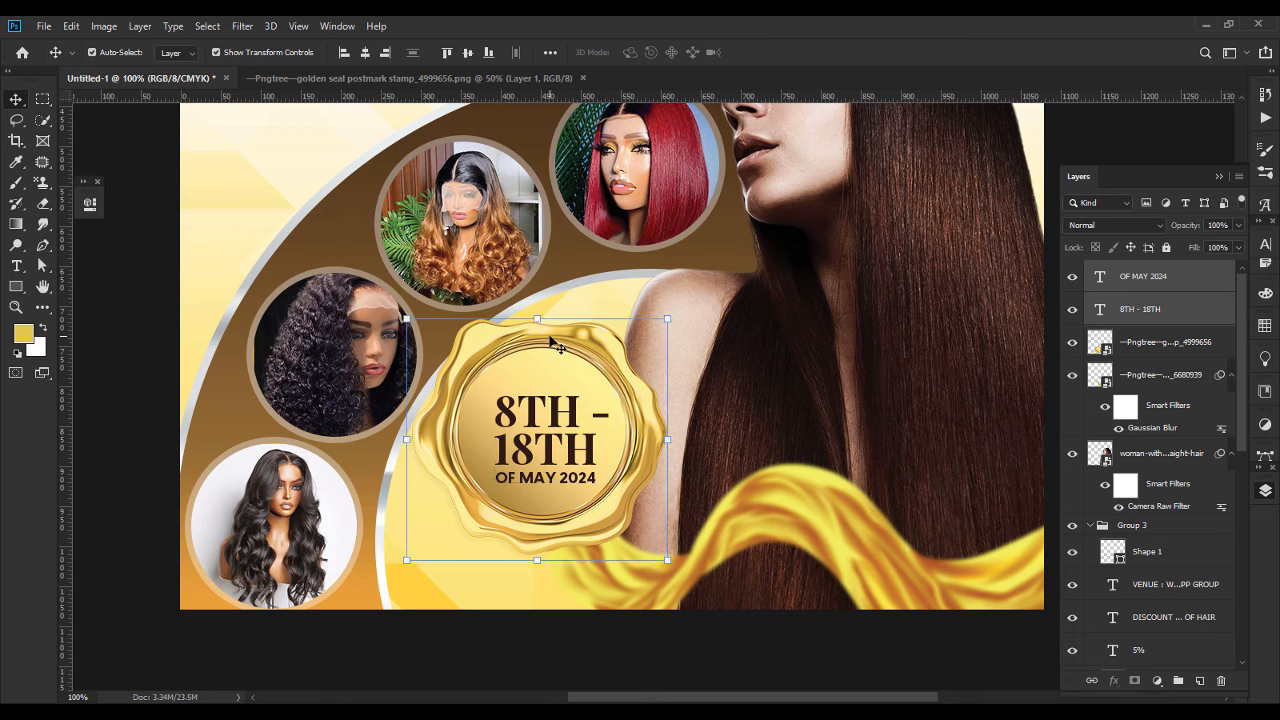
{"action": "left_click", "coordinate": [365, 54]}
{"action": "key", "text": "ctrl+z"}
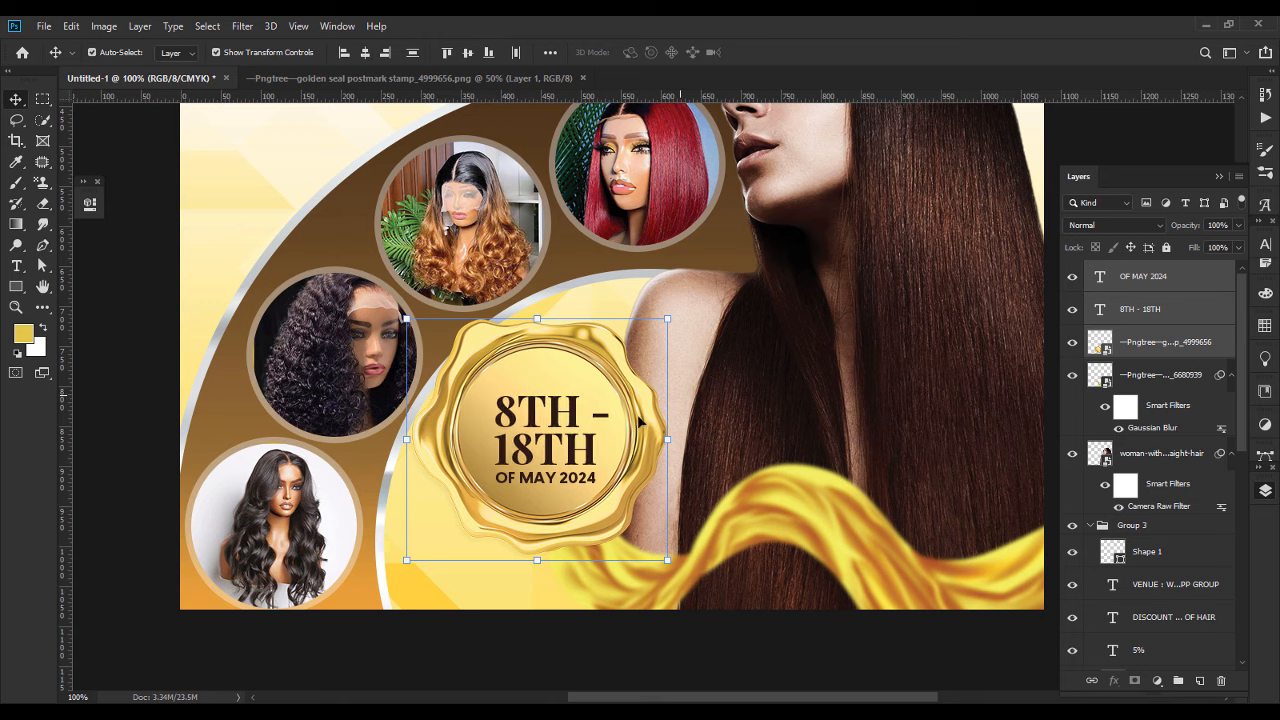
Nudge only the "8TH - 18TH" text 2 px to the left and 3 px up within the seal.
{"action": "left_click", "coordinate": [776, 390], "text": "ctrl"}
{"action": "left_click", "coordinate": [562, 424], "text": "ctrl"}
{"action": "key", "text": "Left"}
{"action": "key", "text": "Left"}
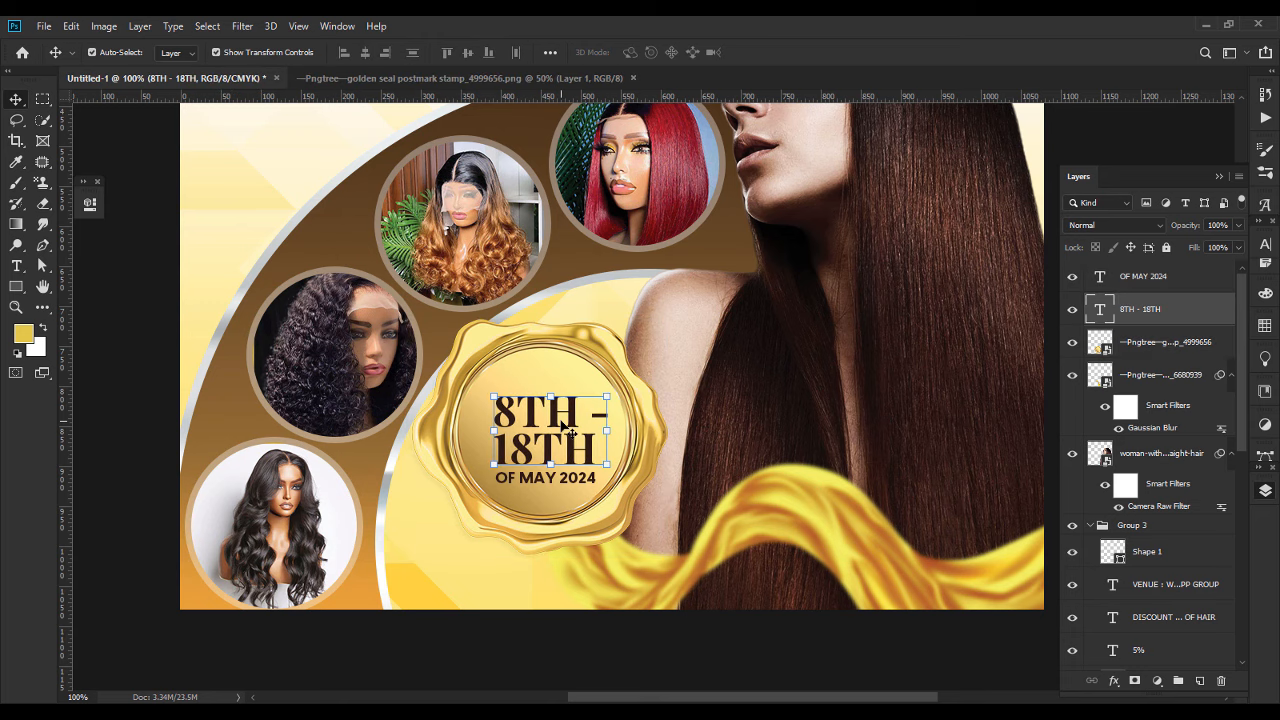
{"action": "key", "text": "Up"}
{"action": "key", "text": "Up"}
{"action": "key", "text": "Up"}
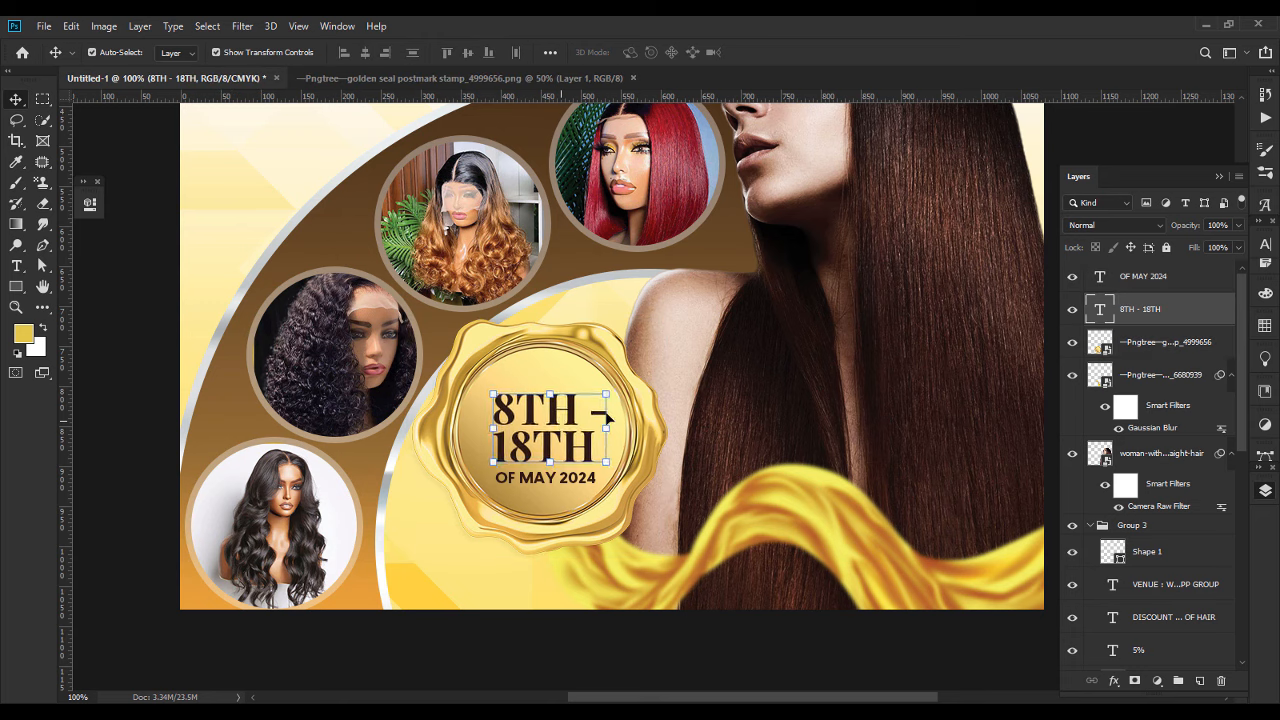
Nudge the "OF MAY 2024" text up 3 px.
{"action": "left_click", "coordinate": [1180, 287]}
{"action": "key", "text": "Up"}
{"action": "key", "text": "Up"}
{"action": "key", "text": "Up"}
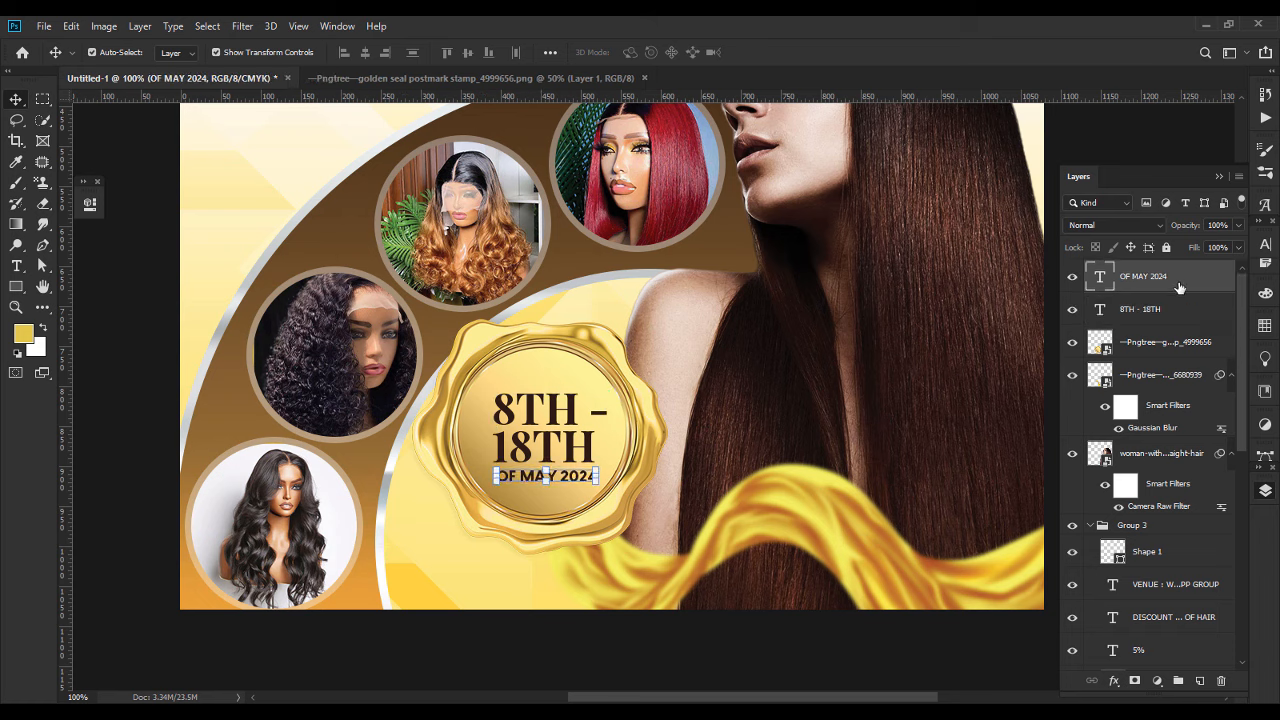
Draw a gold-filled circle of about 194 px with the Ellipse tool, covering the seal's inner disc.
{"action": "left_click", "coordinate": [16, 265]}
{"action": "left_click_drag", "start_coordinate": [16, 290], "coordinate": [66, 292]}
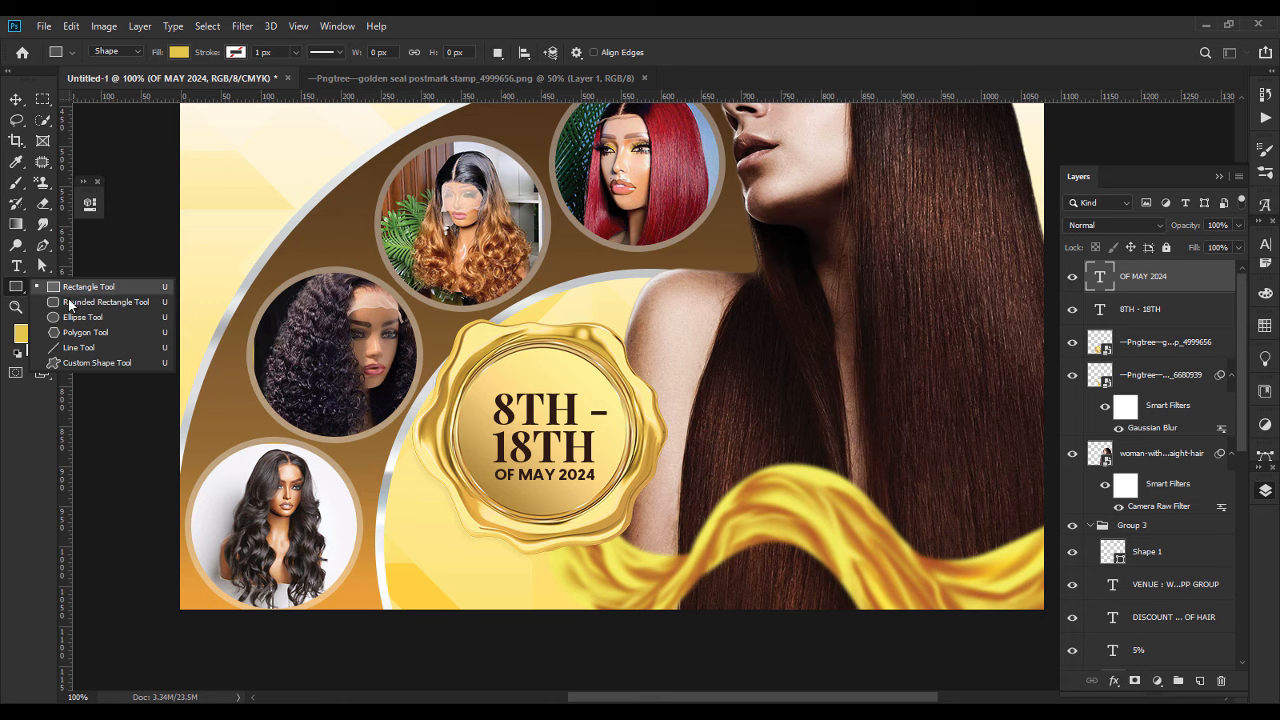
{"action": "left_click", "coordinate": [80, 317]}
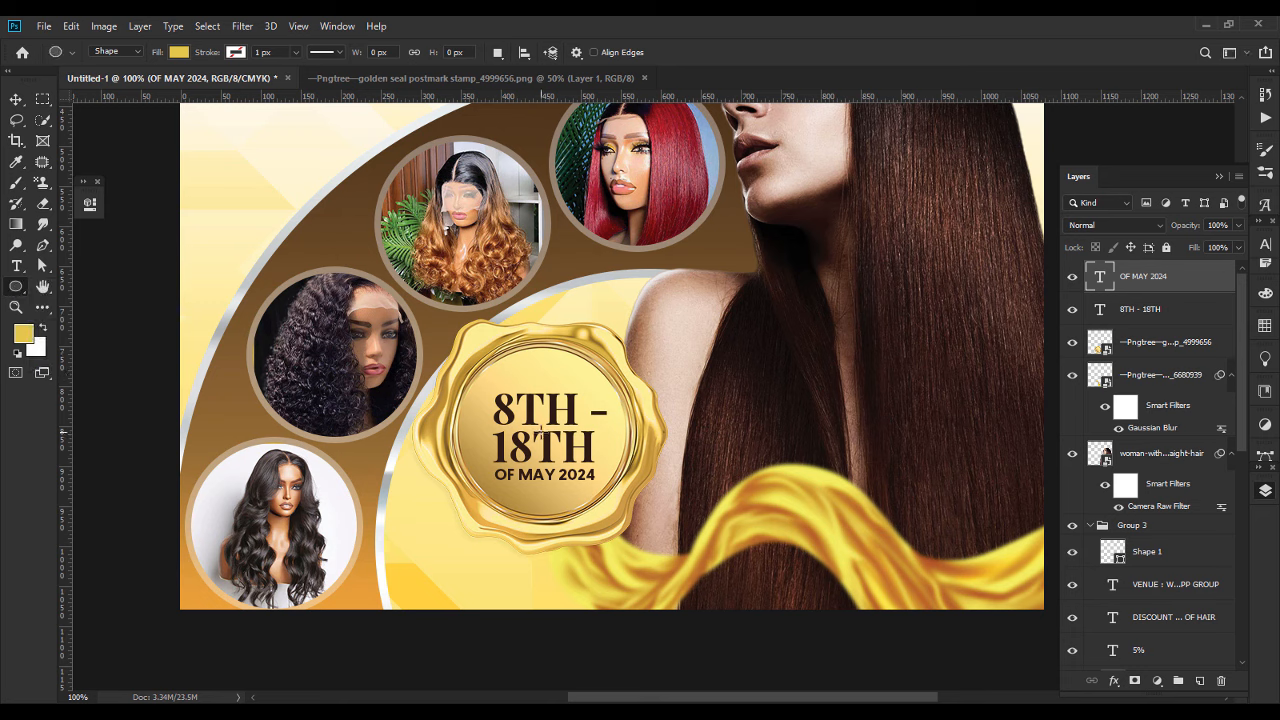
{"action": "left_click_drag", "start_coordinate": [540, 434], "coordinate": [620, 535]}
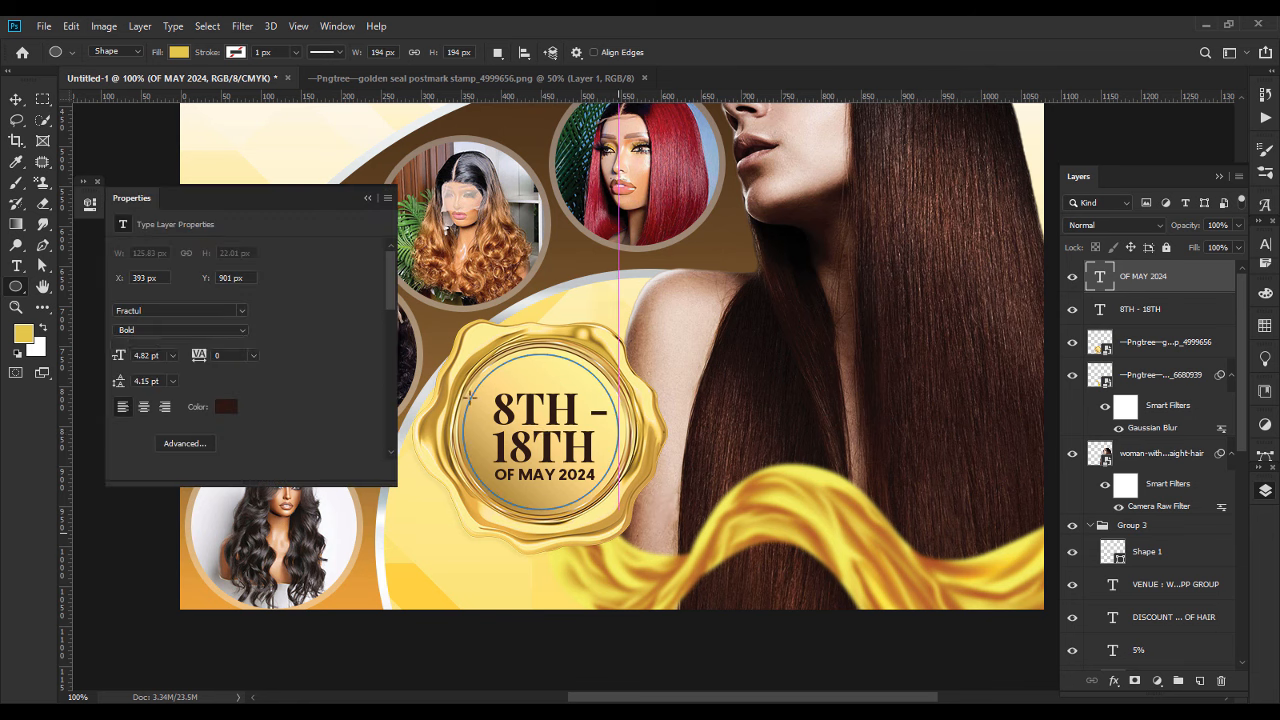
{"action": "left_click", "coordinate": [367, 199]}
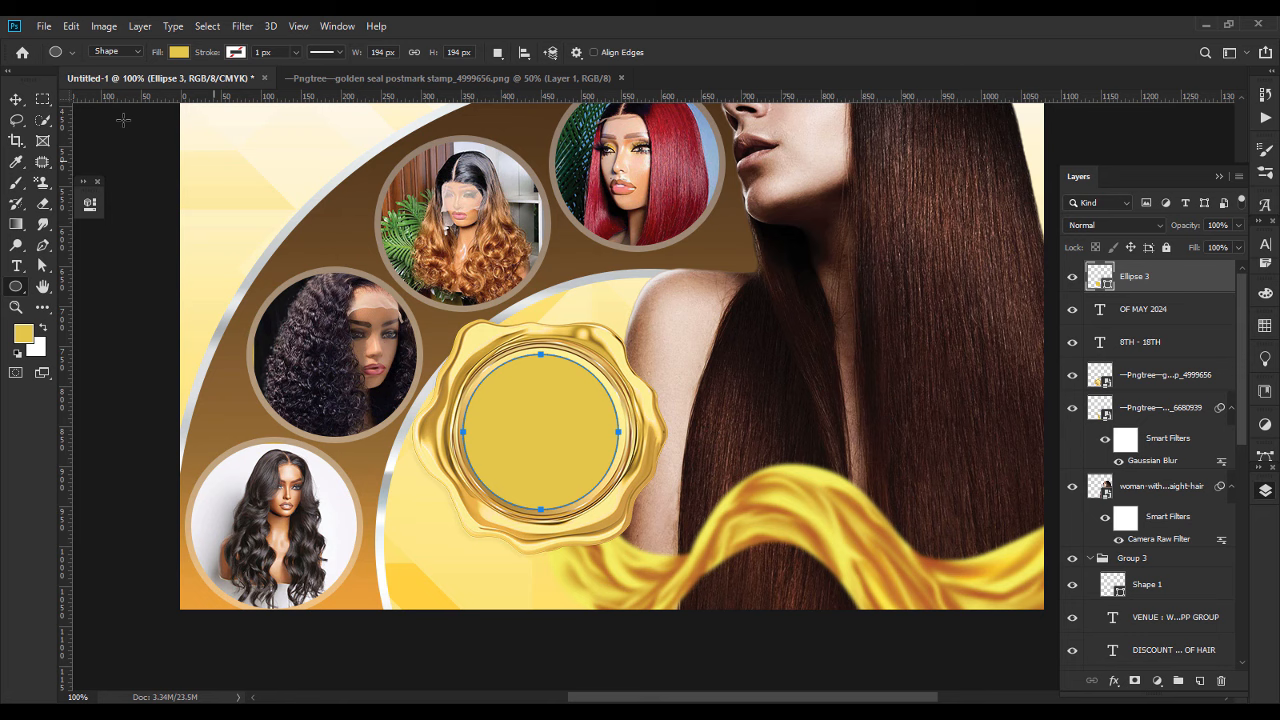
{"action": "left_click", "coordinate": [16, 100]}
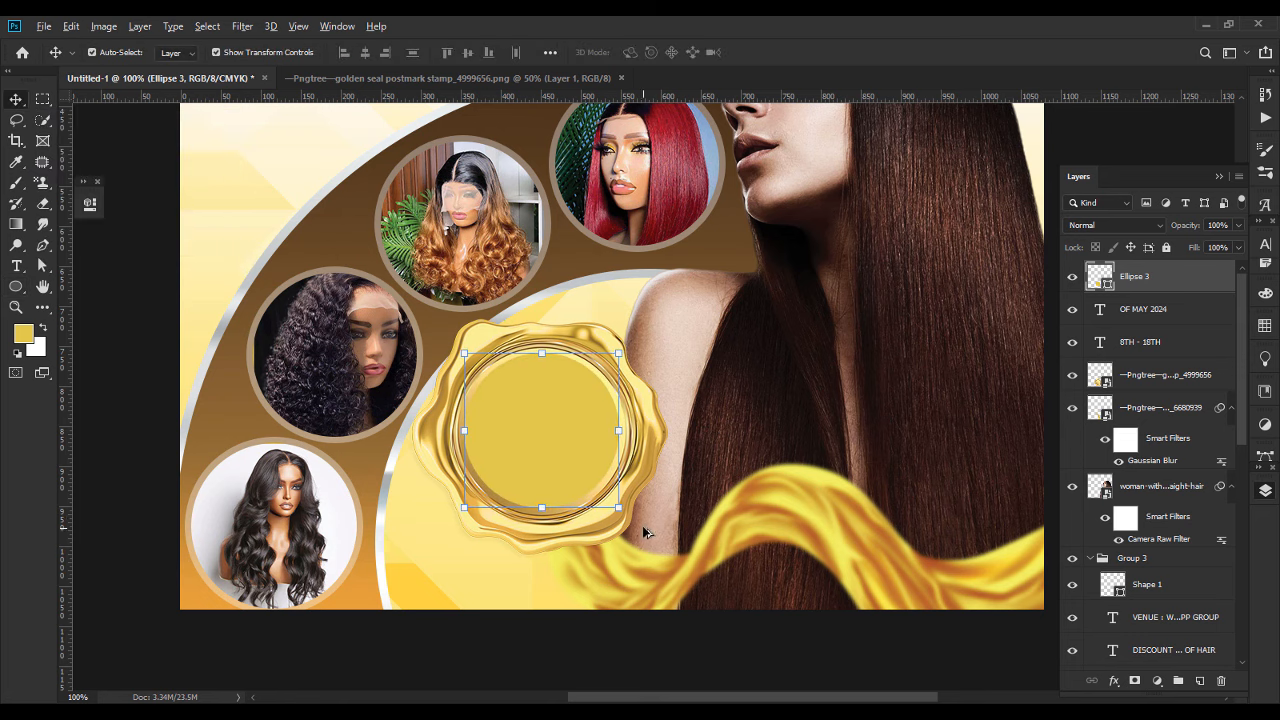
Enlarge the gold circle slightly from its centre to fill the seal's inner ring and start type along its outline.
{"action": "left_click_drag", "start_coordinate": [620, 510], "coordinate": [622, 512]}
{"action": "key", "text": "Return"}
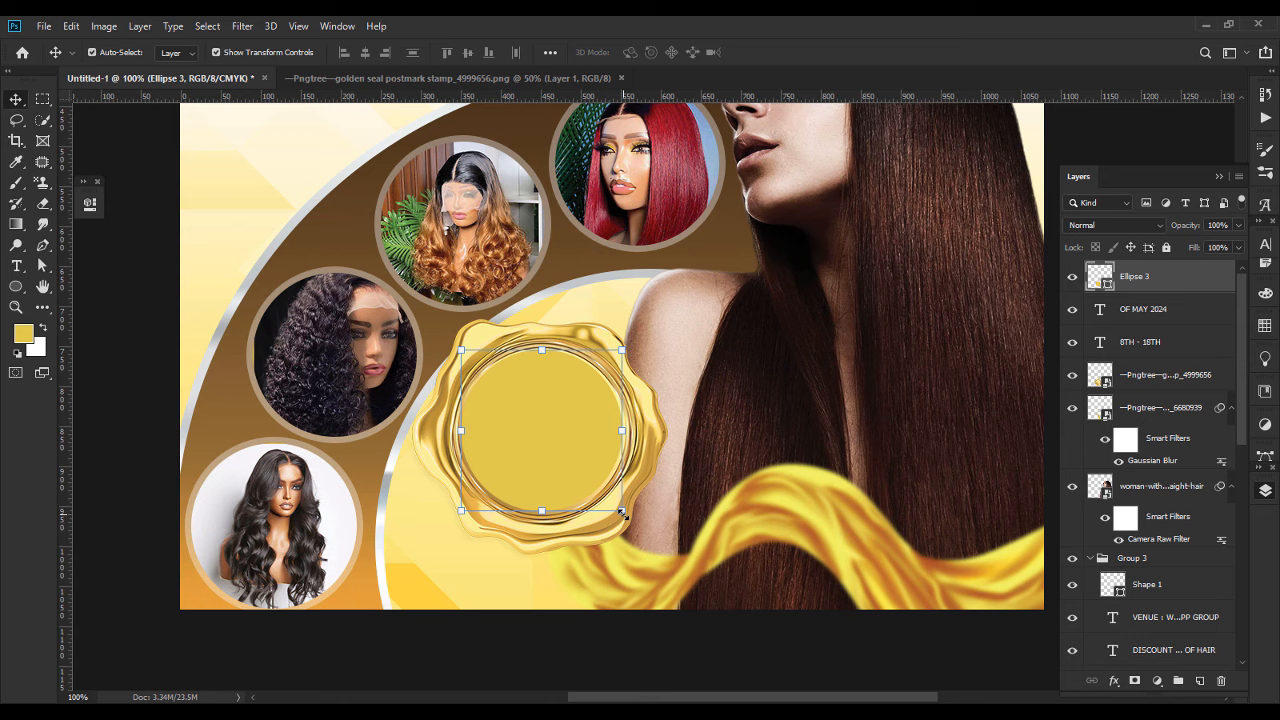
{"action": "left_click", "coordinate": [17, 265]}
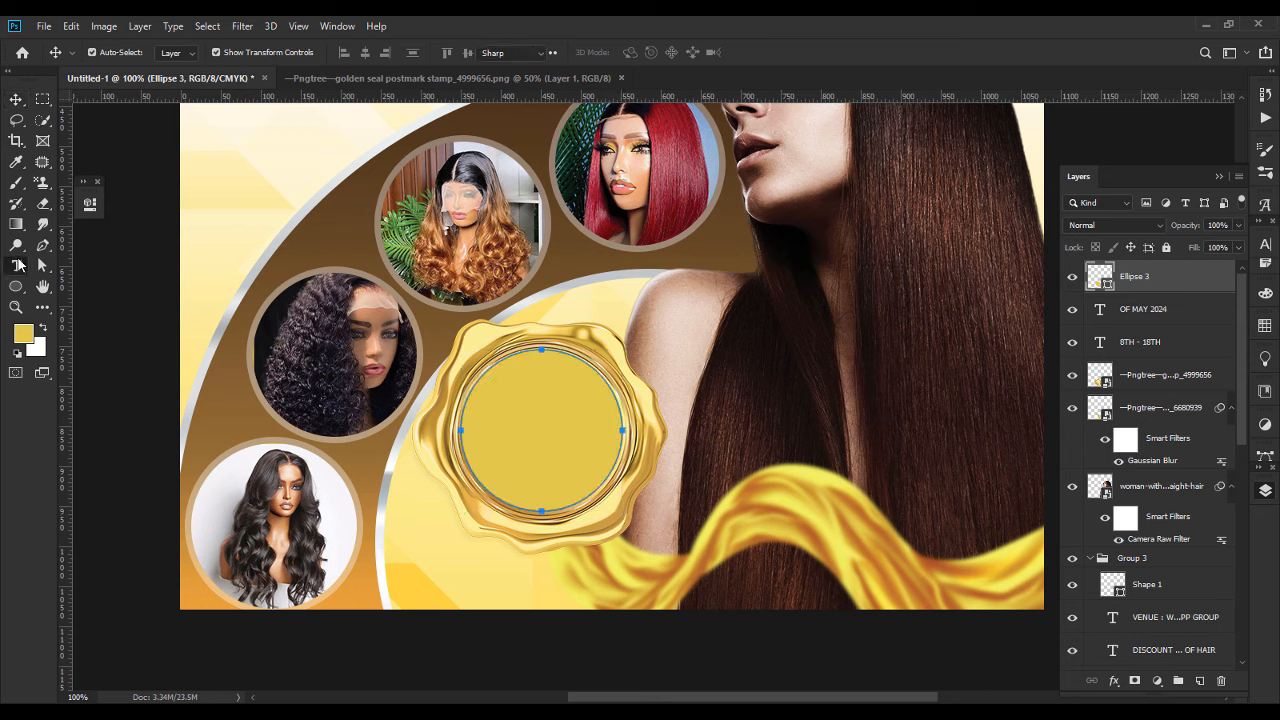
{"action": "left_click", "coordinate": [17, 265]}
{"action": "left_click", "coordinate": [100, 268]}
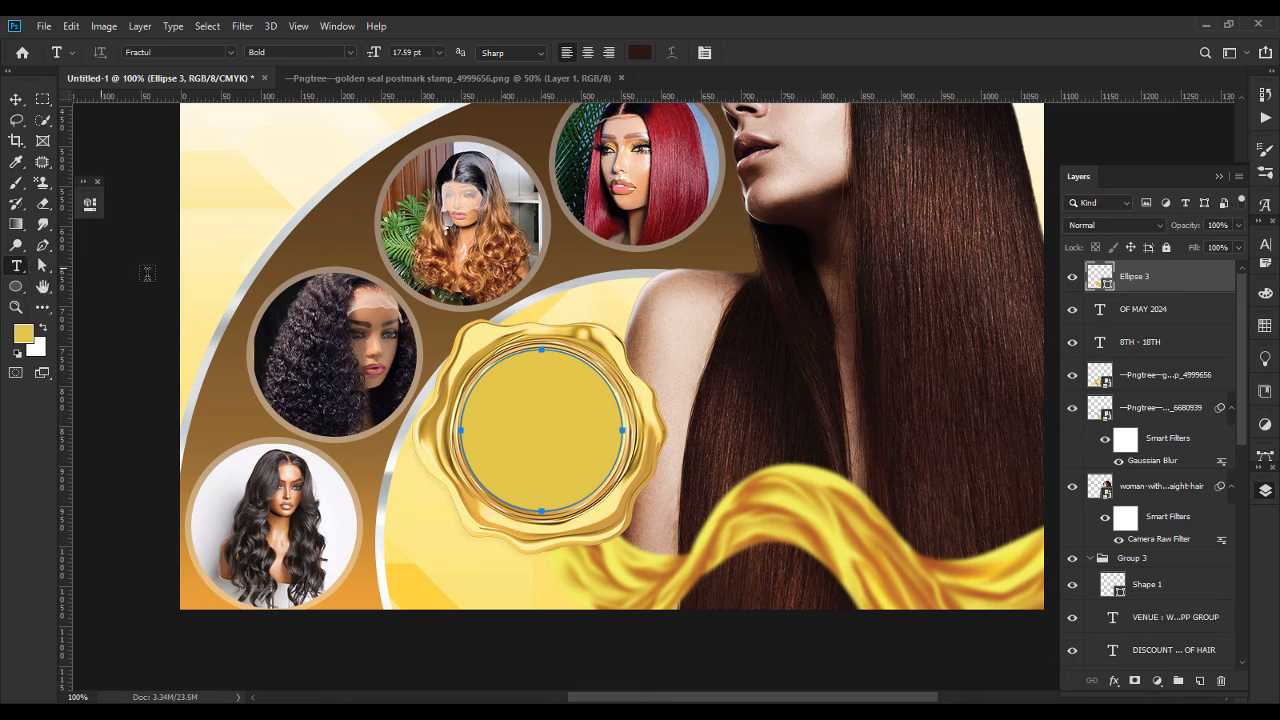
{"action": "left_click", "coordinate": [480, 376]}
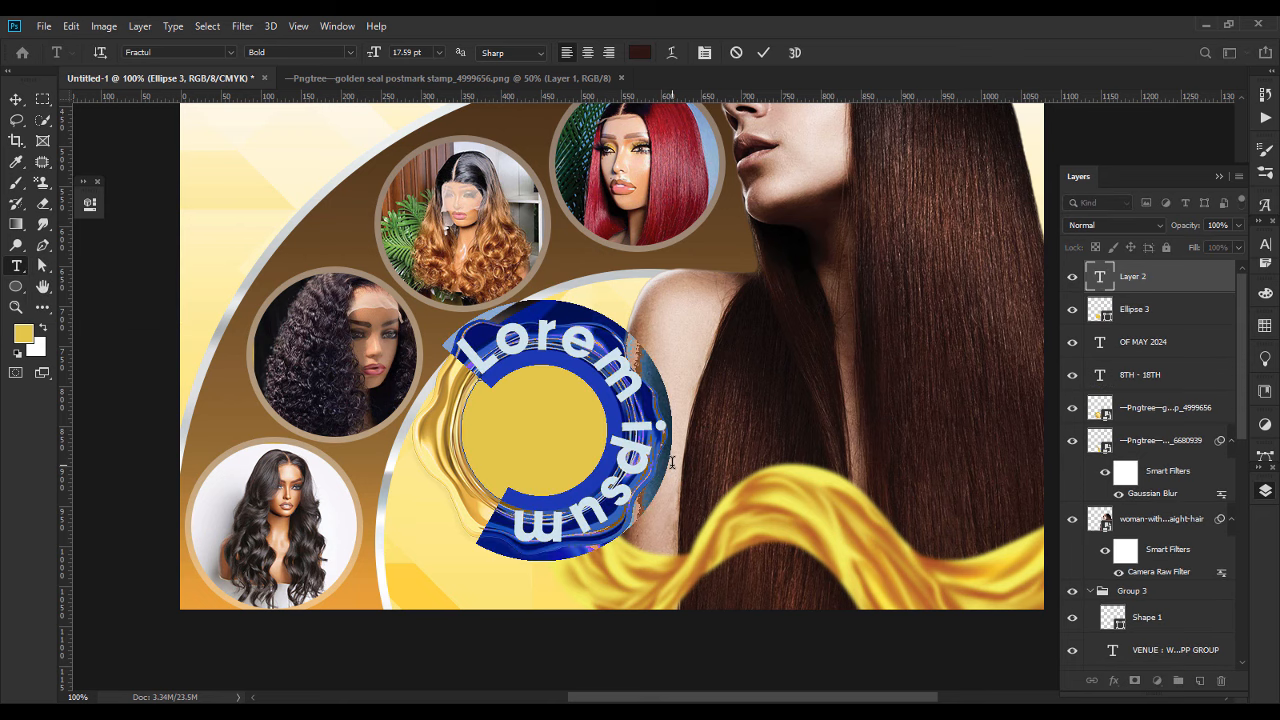
Enter "5% DISCOUNT SALES" as text running along the gold circle's outline.
{"action": "type", "text": "5"}
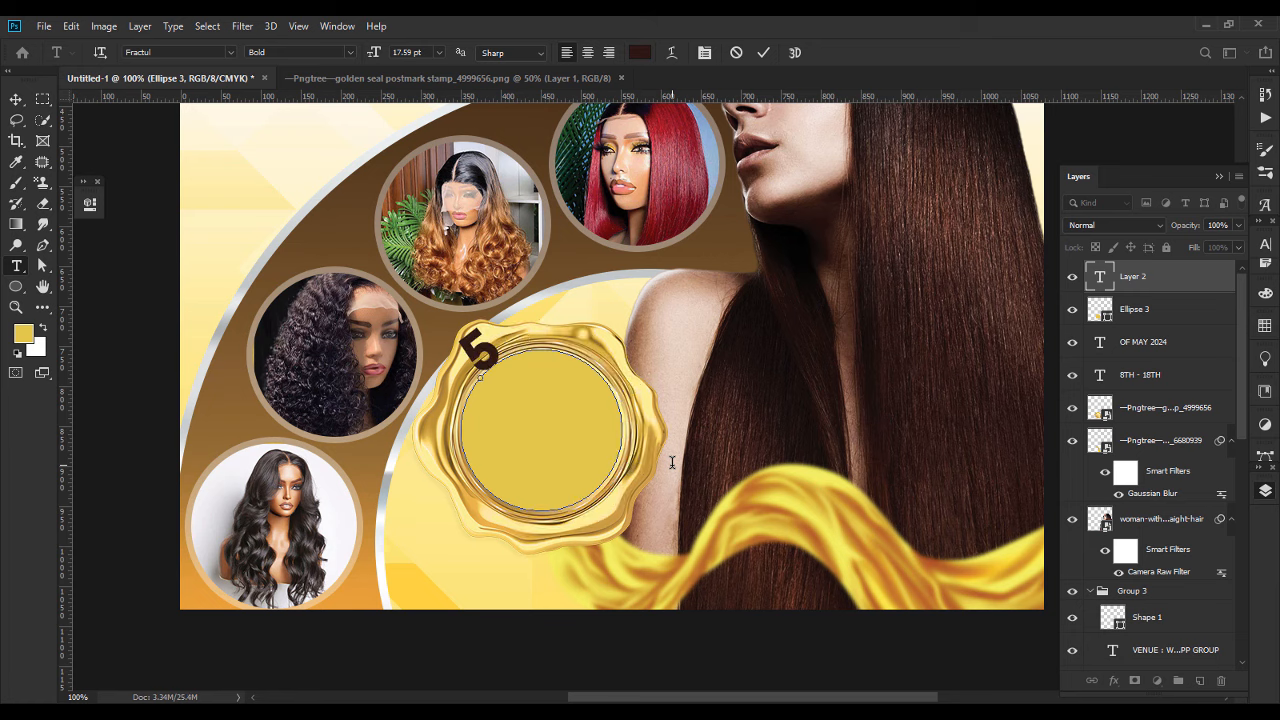
{"action": "type", "text": "%"}
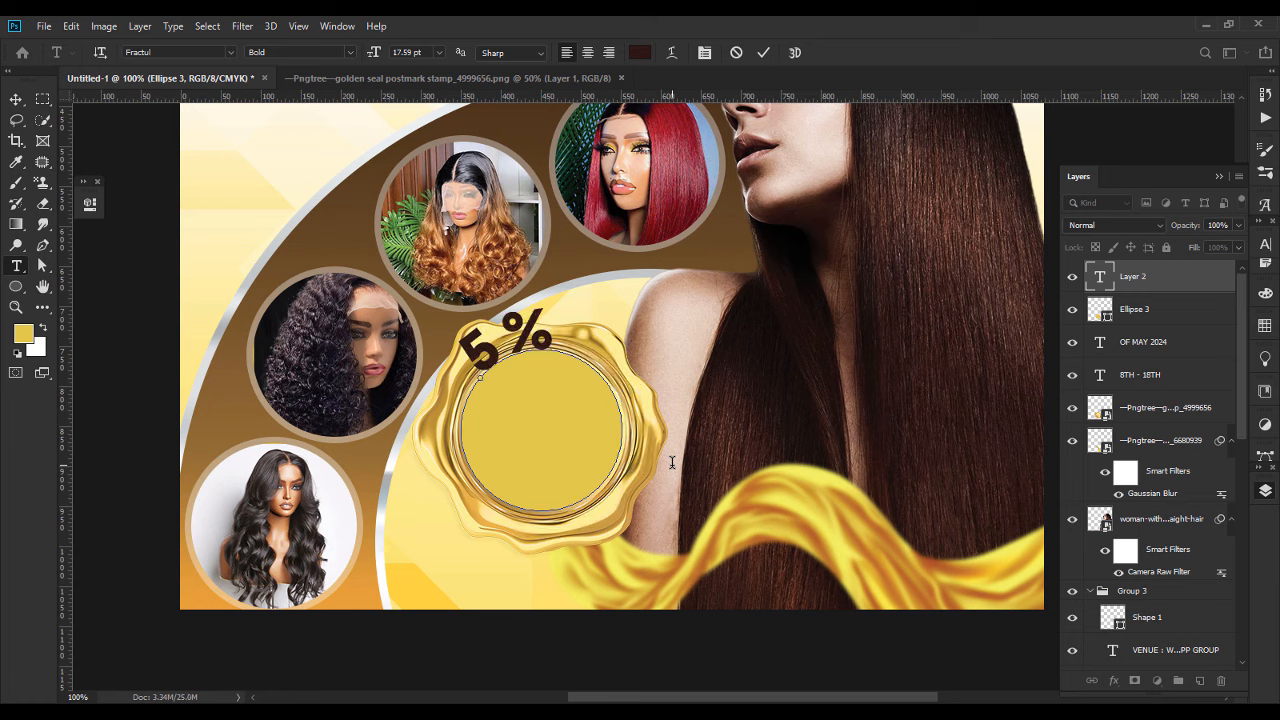
{"action": "type", "text": " DISCOUNT"}
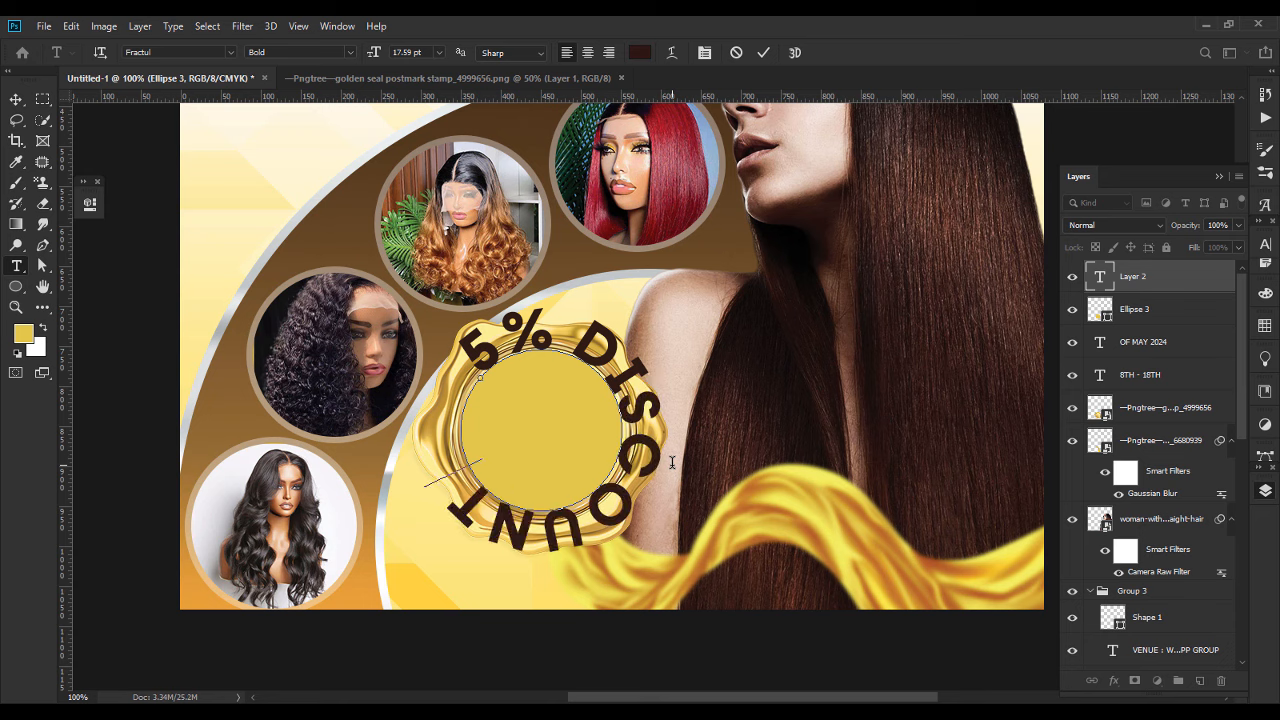
{"action": "type", "text": "SA"}
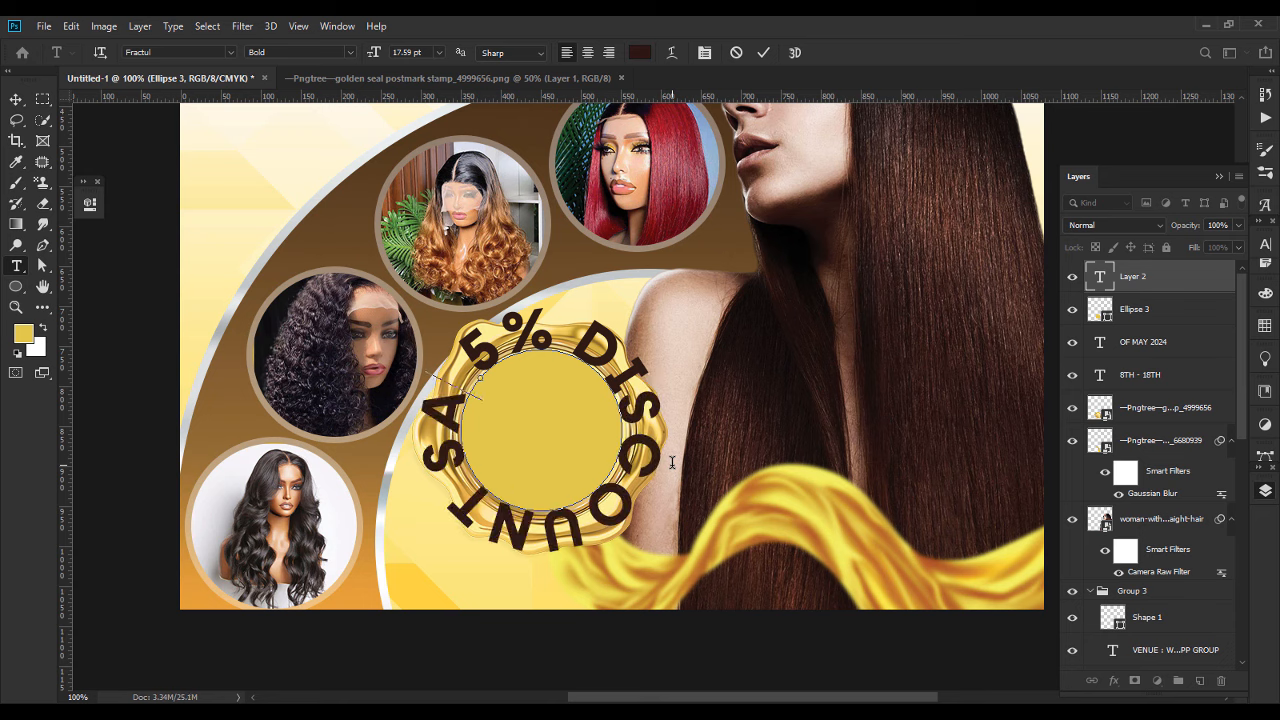
{"action": "key", "text": "BackSpace"}
{"action": "key", "text": "BackSpace"}
Reduce all of the circular discount text to a font size of 3 pt.
{"action": "key", "text": "ctrl+a"}
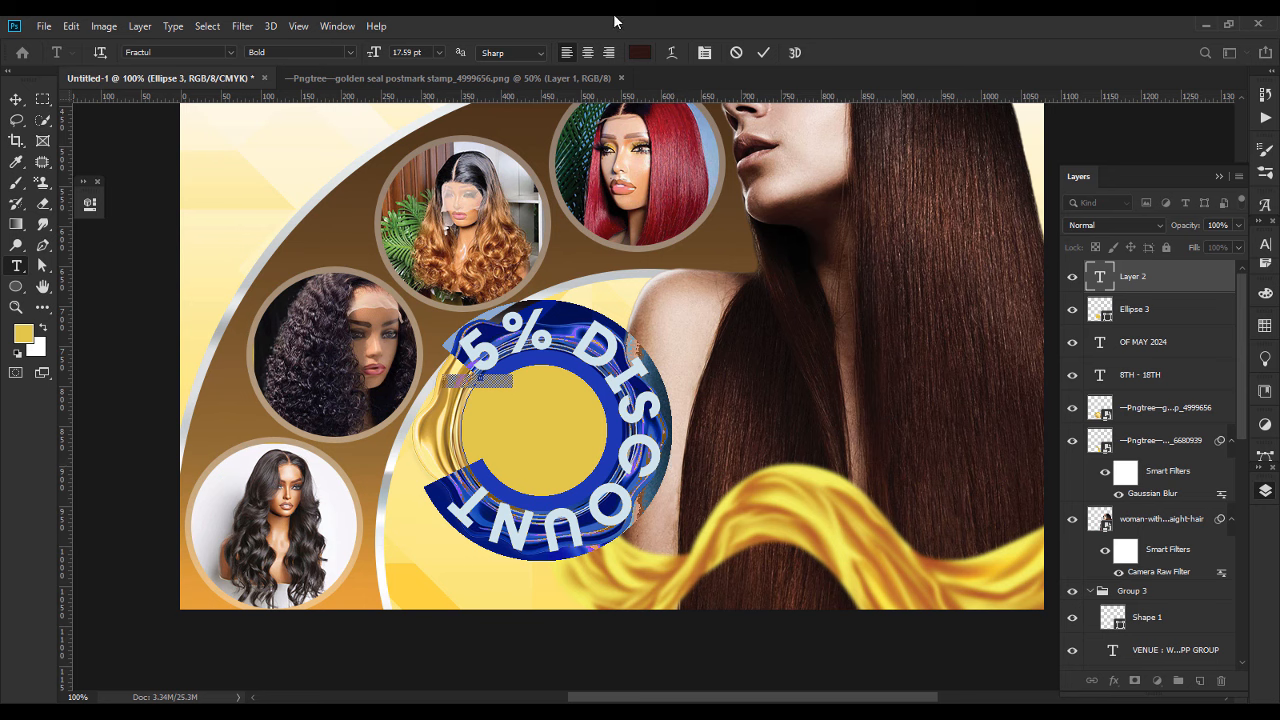
{"action": "left_click", "coordinate": [438, 52]}
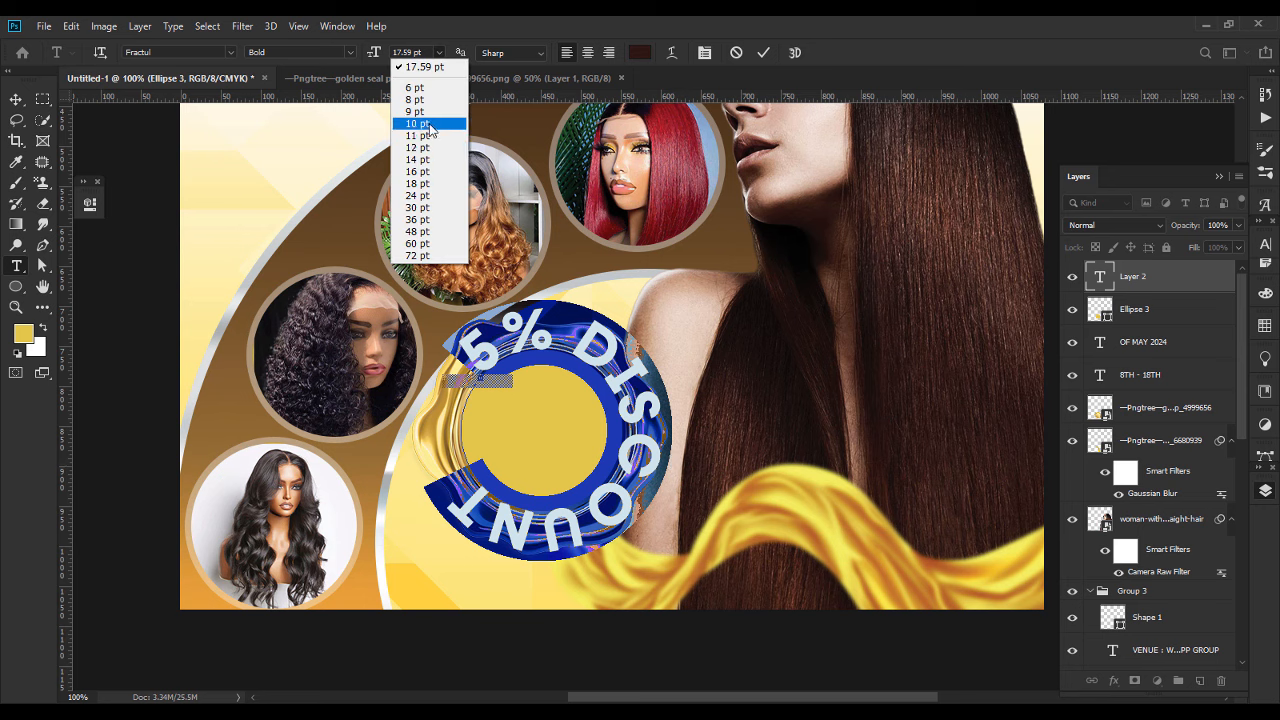
{"action": "left_click", "coordinate": [418, 89]}
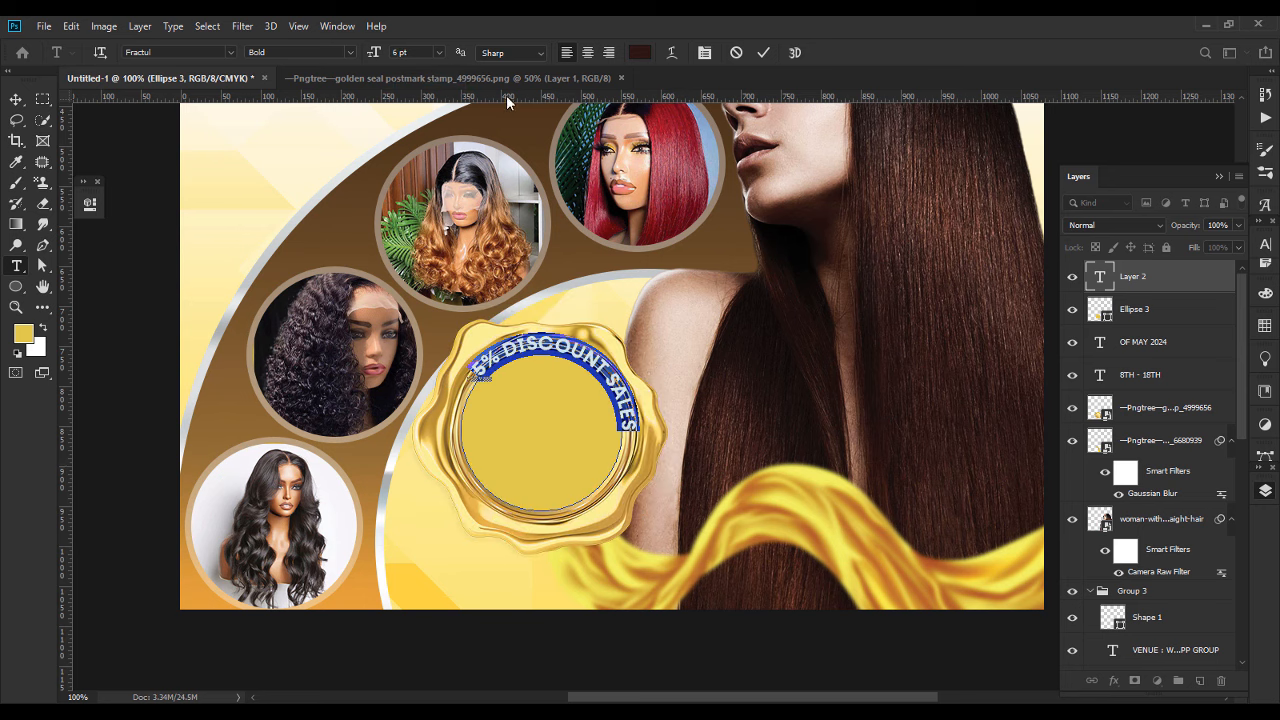
{"action": "key", "text": "Down"}
{"action": "key", "text": "Down"}
{"action": "key", "text": "Down"}
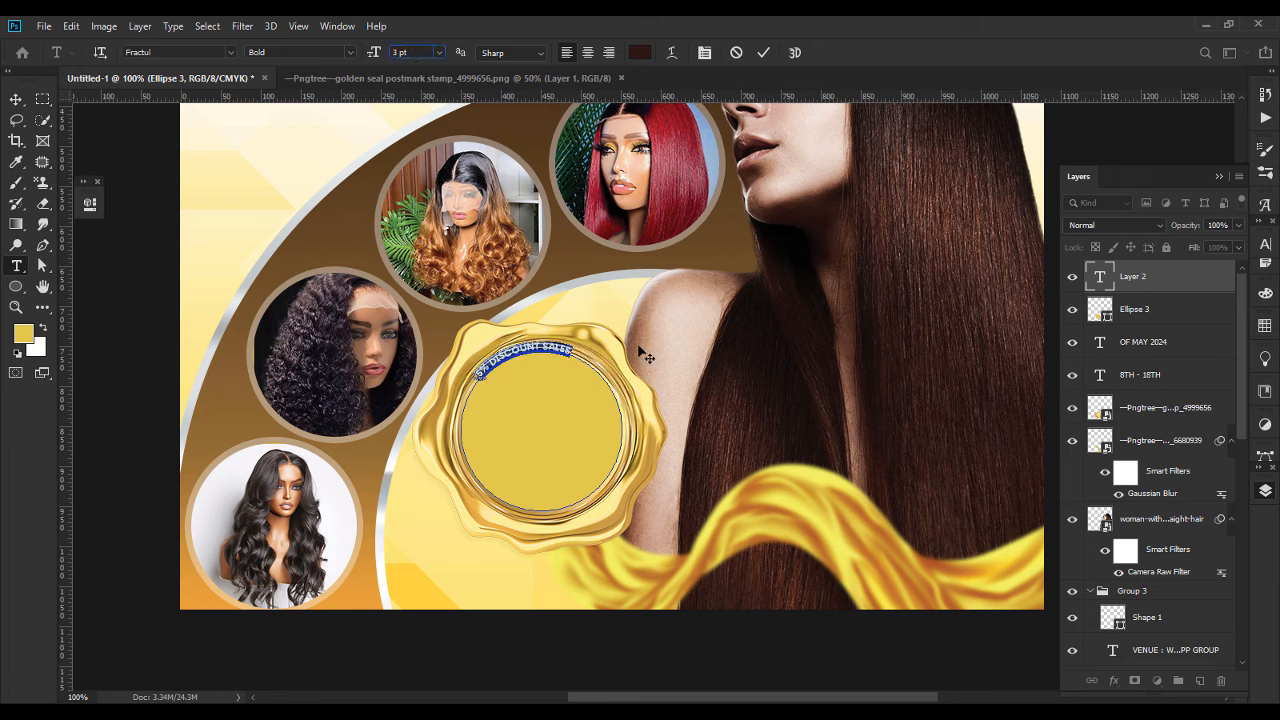
Repeat "5% DISCOUNT SALES" around the whole circle, with the phrases separated by hyphens.
{"action": "left_click", "coordinate": [575, 358]}
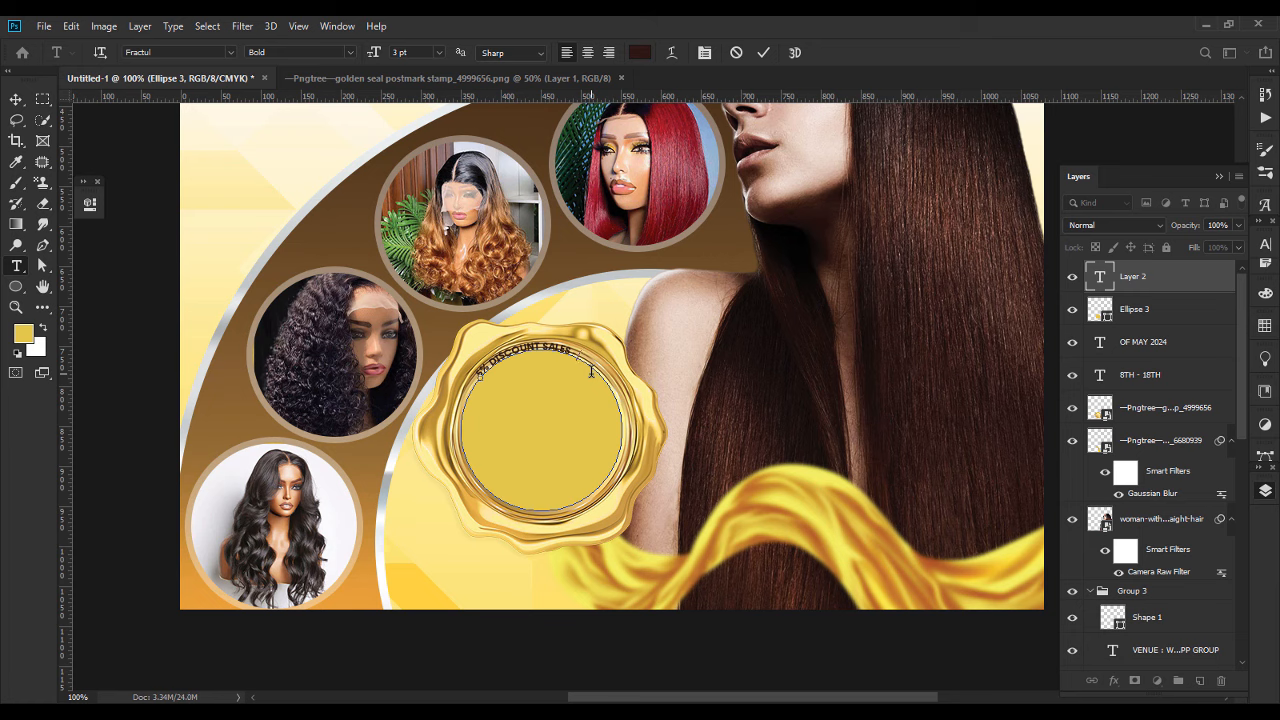
{"action": "left_click", "coordinate": [591, 371]}
{"action": "key", "text": "ctrl+a"}
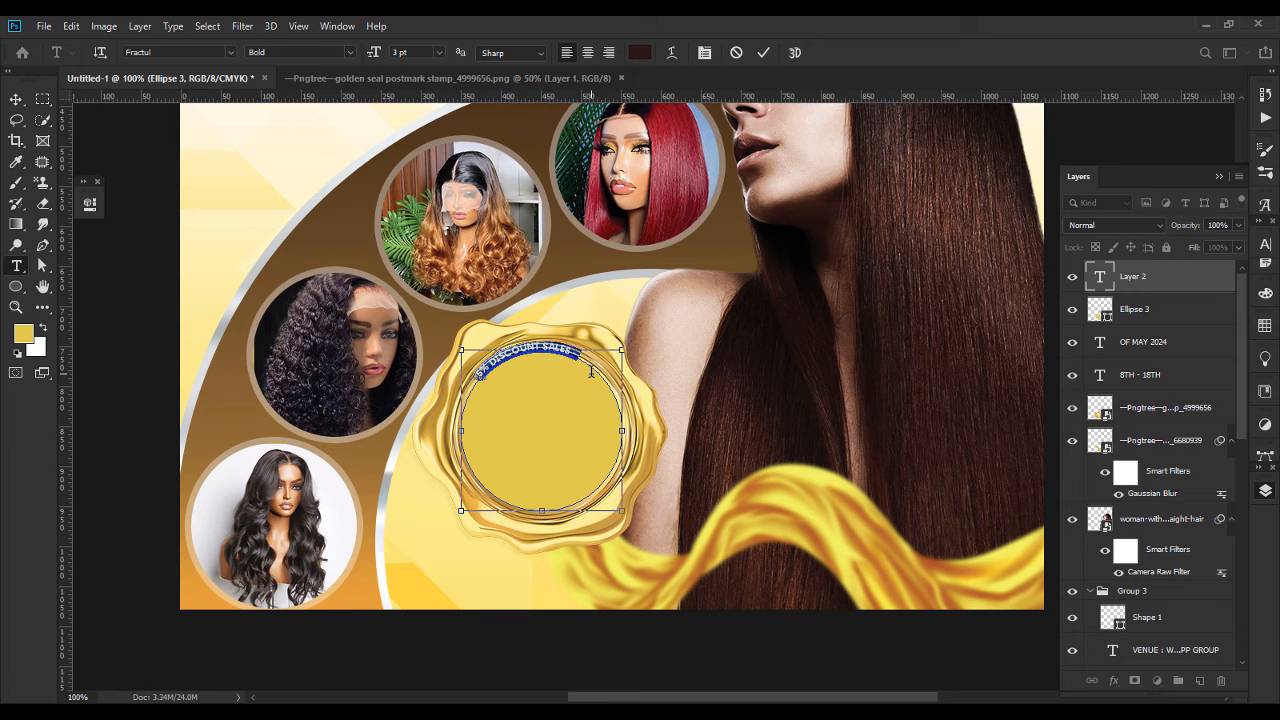
{"action": "key", "text": "ctrl+h"}
{"action": "type", "text": "5% DISCOUNT SALES -"}
{"action": "type", "text": "5% DISCOUNT SALES -"}
{"action": "type", "text": "- 5% DISCOUNT"}
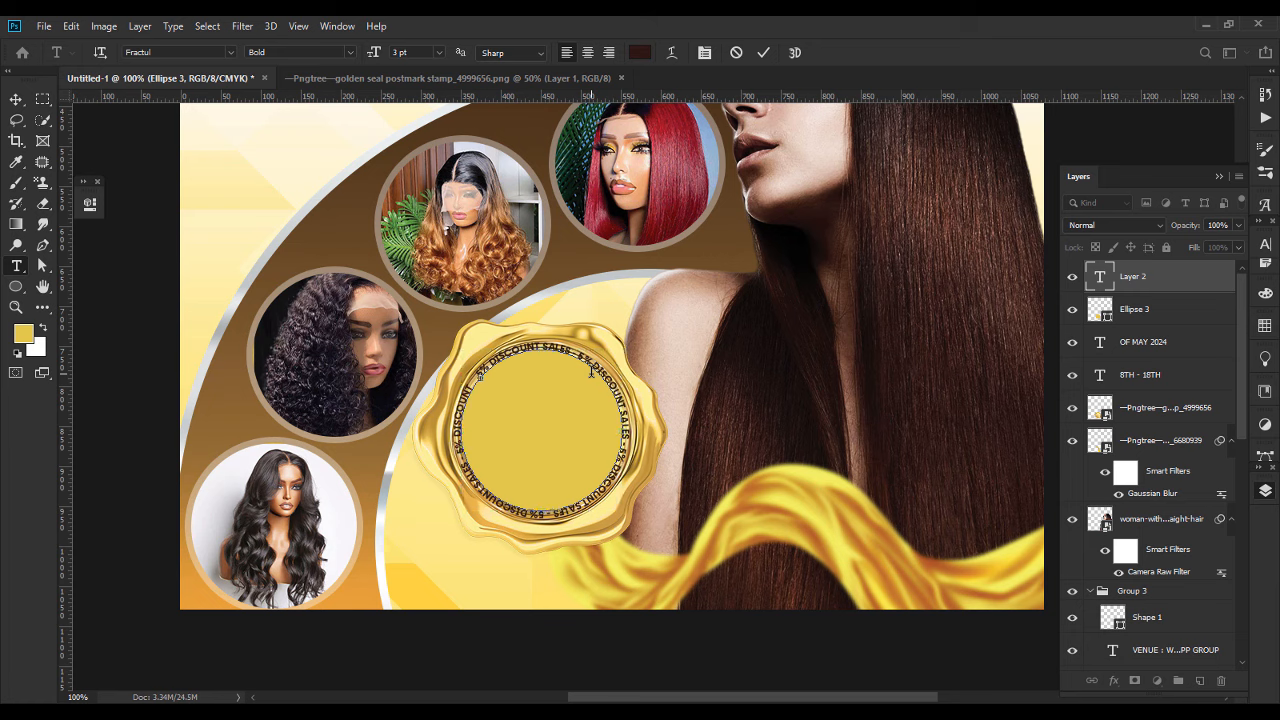
Set the font size of the repeated circular text to 2.5 pt.
{"action": "key", "text": "ctrl+a"}
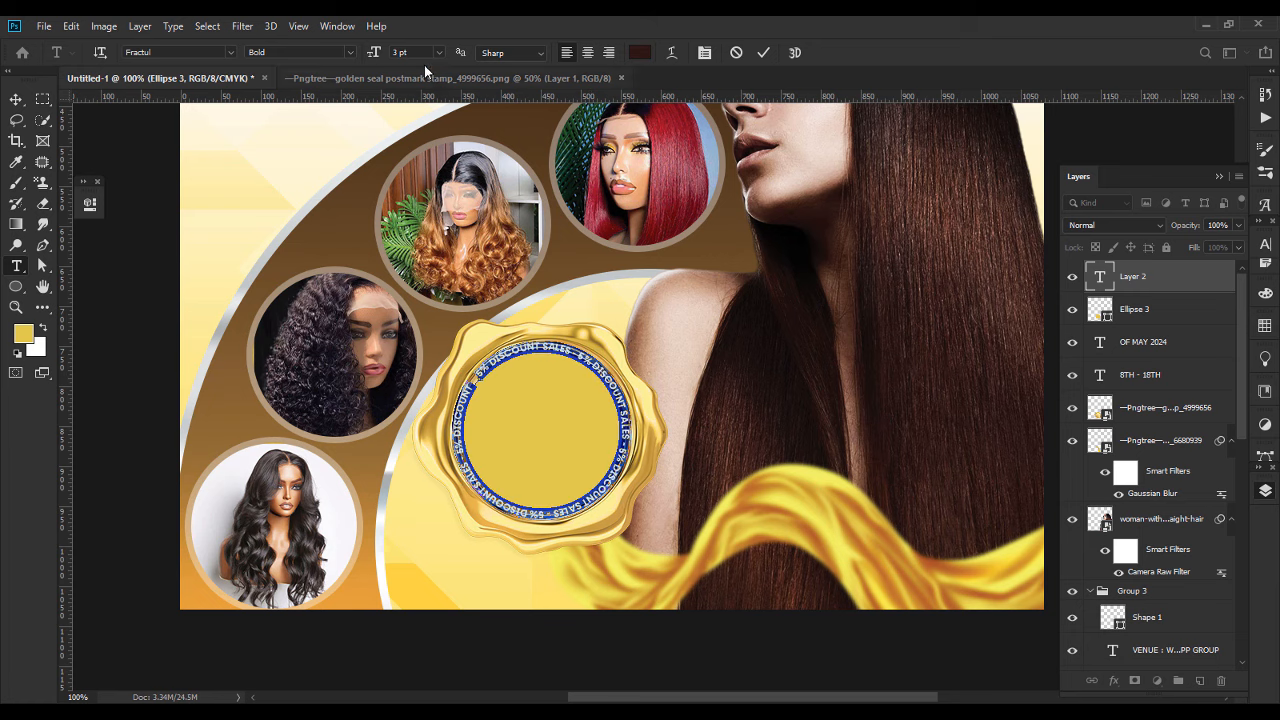
{"action": "key", "text": "Down"}
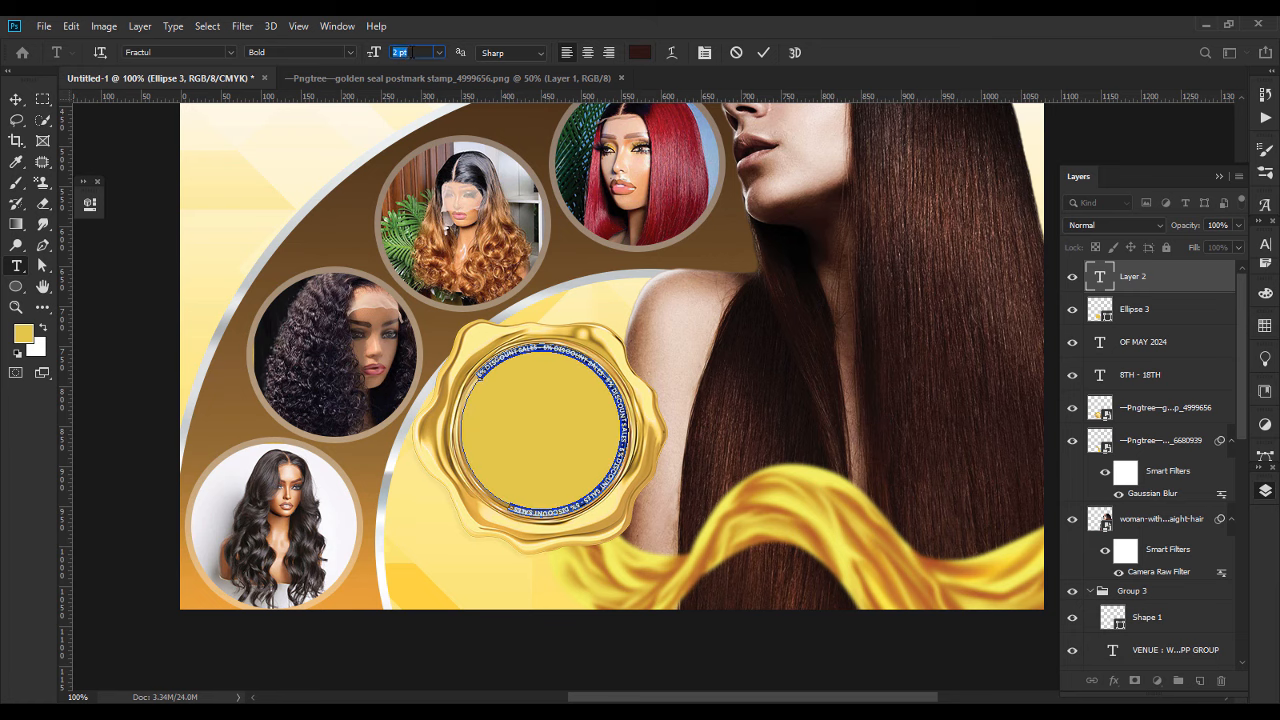
{"action": "type", "text": "2.5"}
{"action": "key", "text": "Return"}
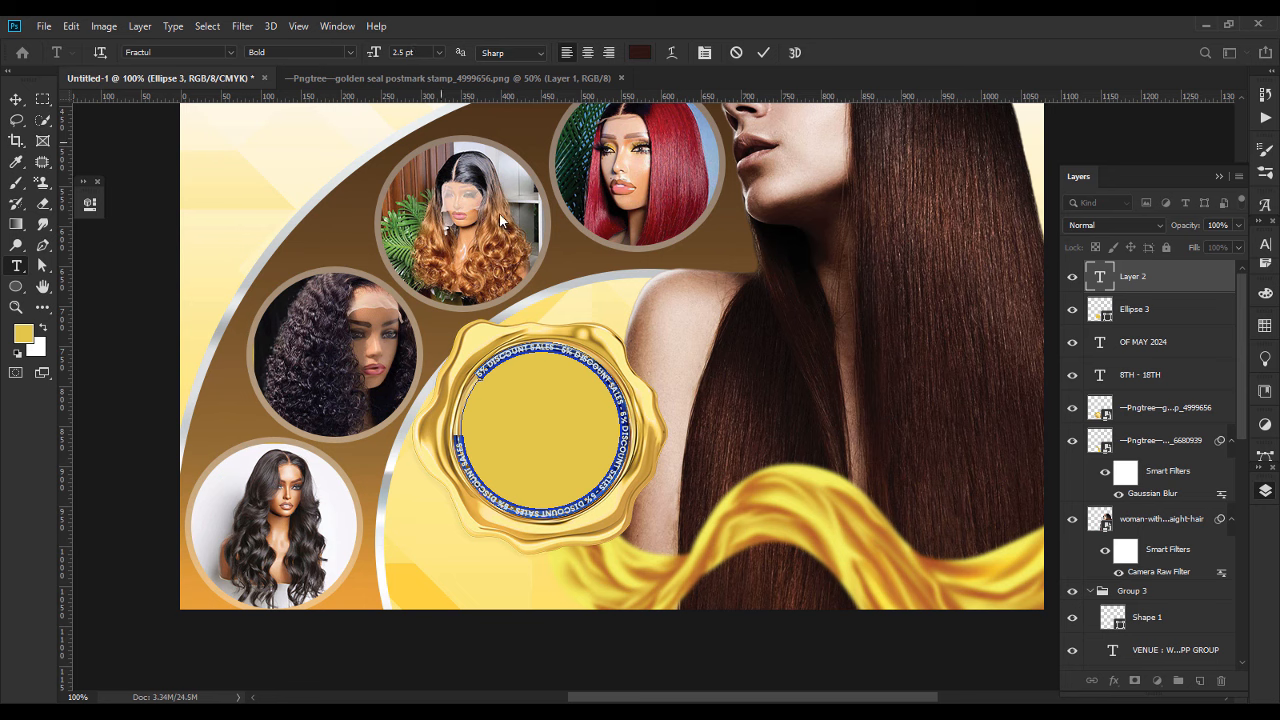
Commit the circular text and delete the gold Ellipse 3 circle covering the seal's date text.
{"action": "left_click", "coordinate": [16, 99]}
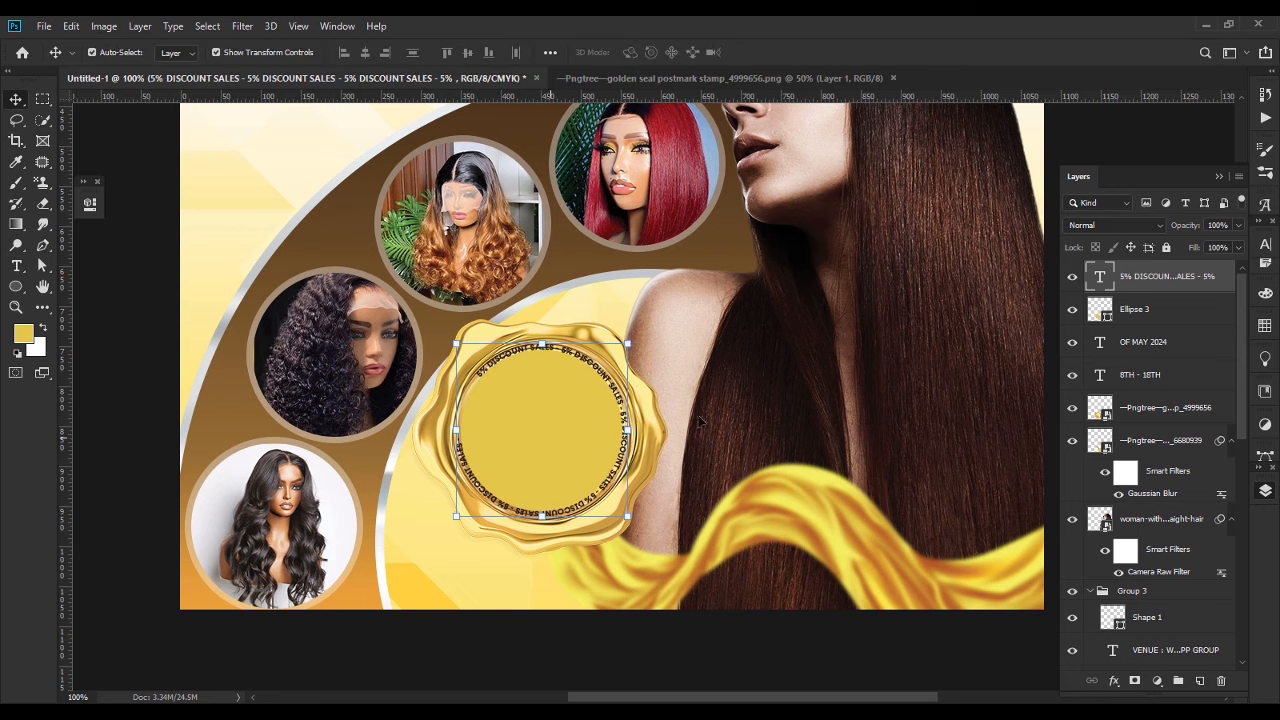
{"action": "left_click", "coordinate": [1186, 318]}
{"action": "key", "text": "Delete"}
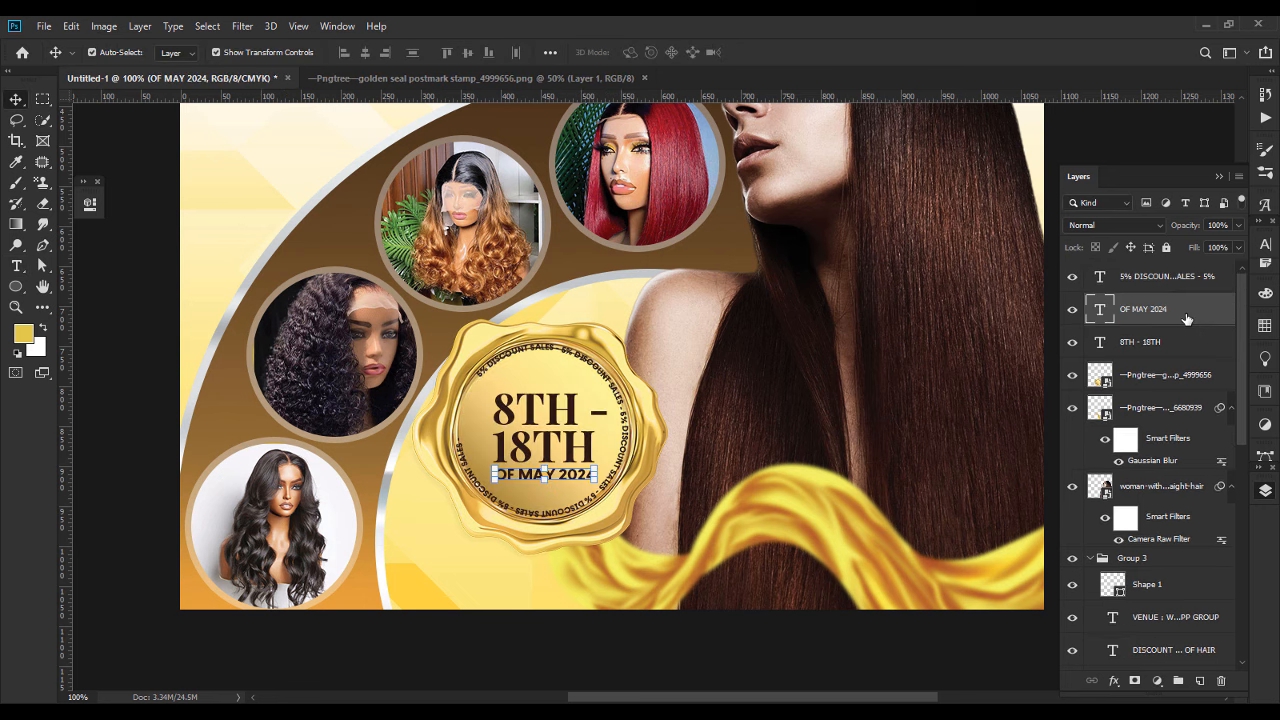
Set the font size of the circular discount text to 2.7 pt.
{"action": "double_click", "coordinate": [620, 410]}
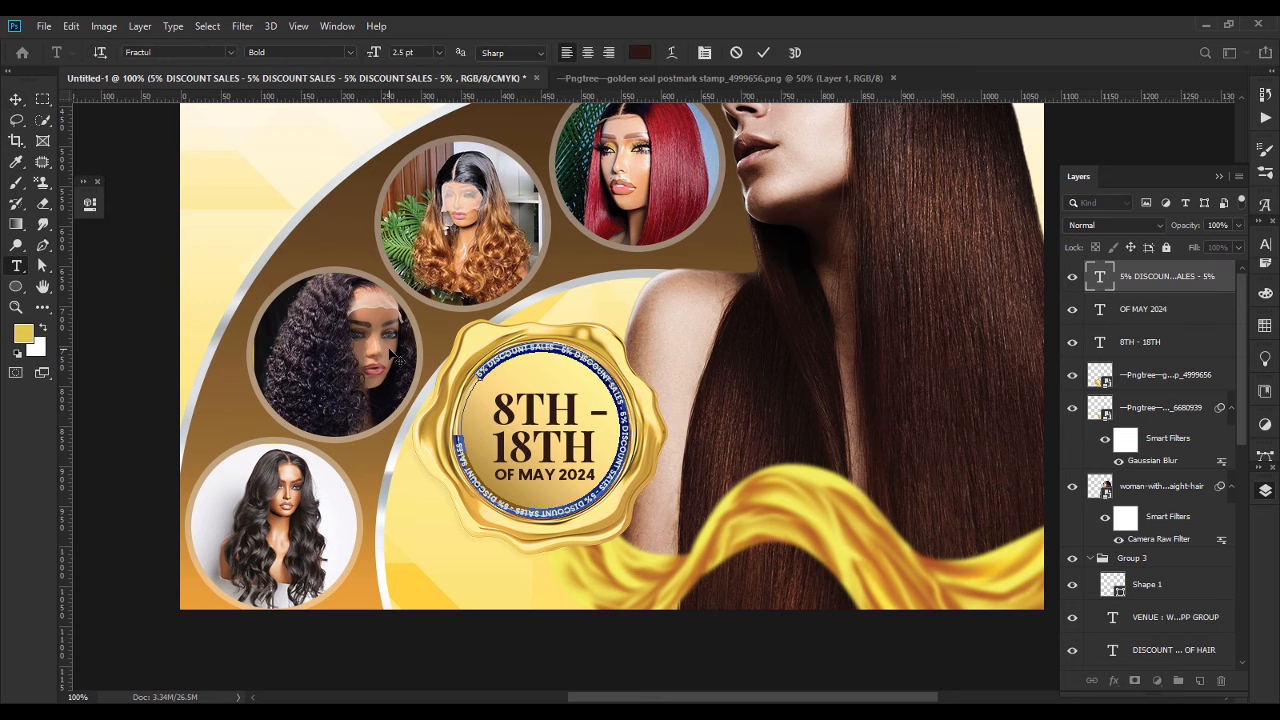
{"action": "left_click", "coordinate": [407, 52]}
{"action": "type", "text": "8pt"}
{"action": "key", "text": "Return"}
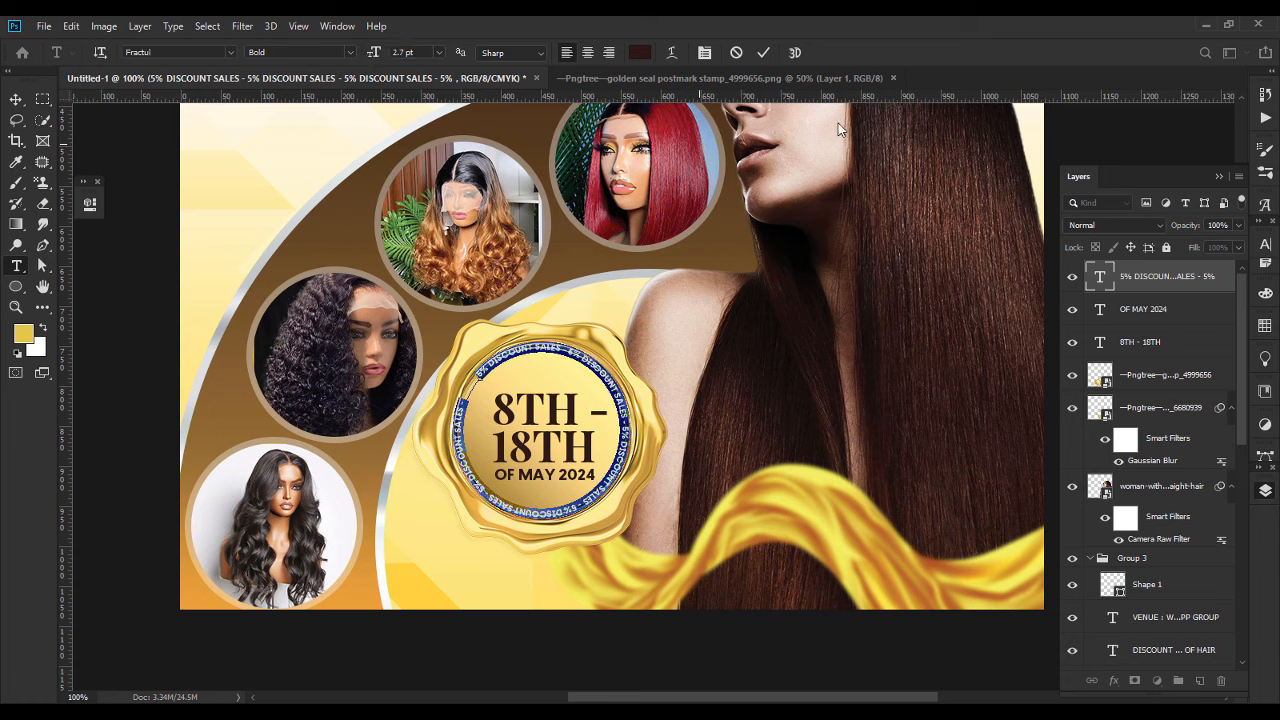
Set the tracking of the circular discount text to 20 to spread it evenly around the seal.
{"action": "left_click", "coordinate": [1224, 180]}
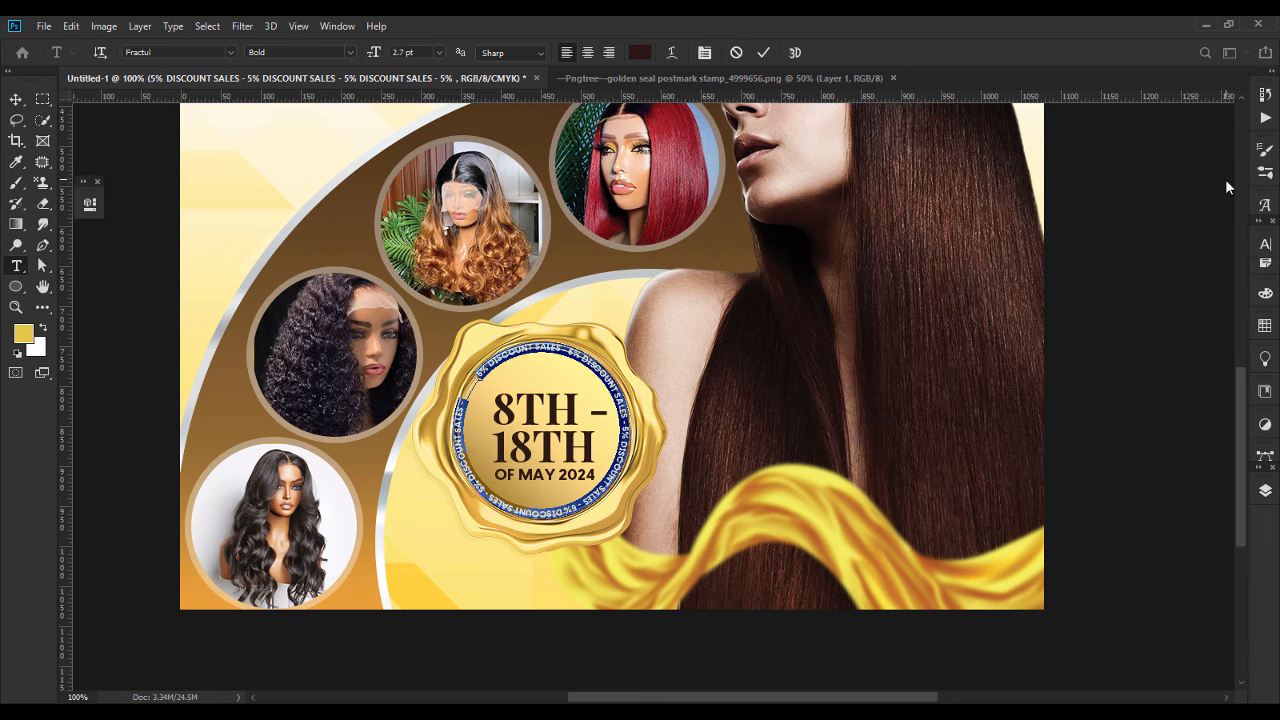
{"action": "left_click", "coordinate": [1265, 248]}
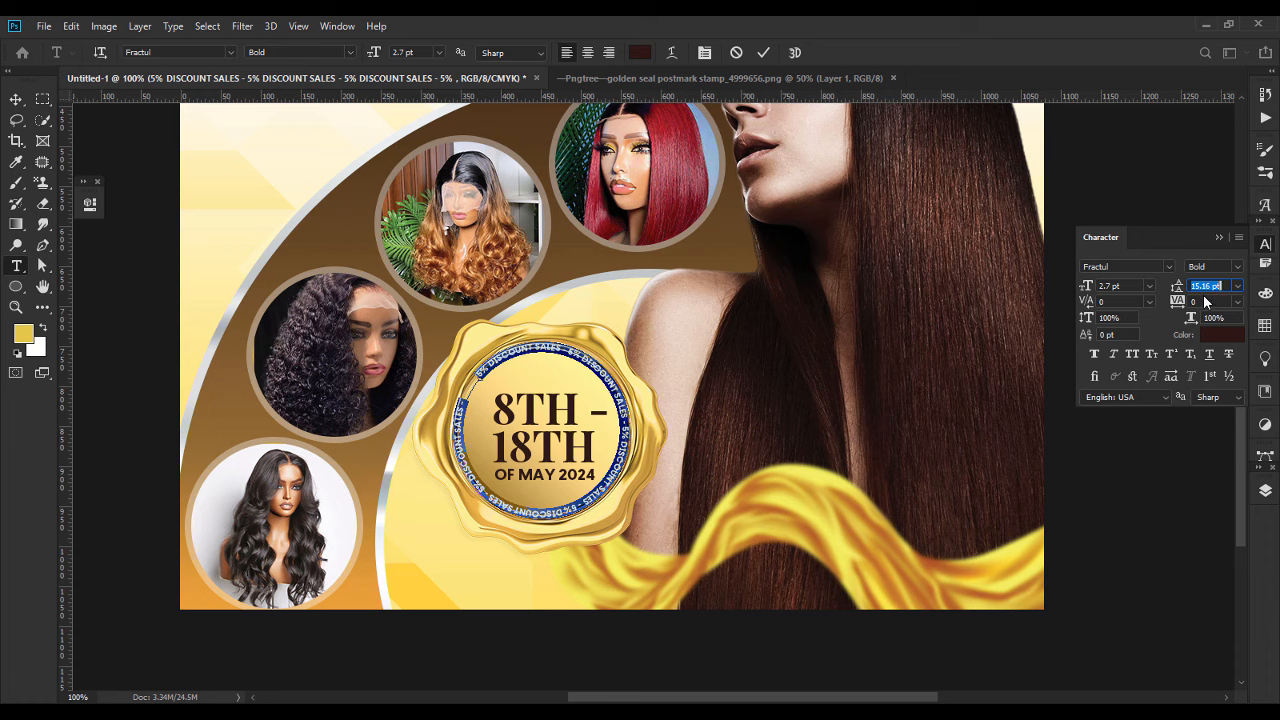
{"action": "left_click", "coordinate": [1205, 299]}
{"action": "type", "text": "60"}
{"action": "key", "text": "Return"}
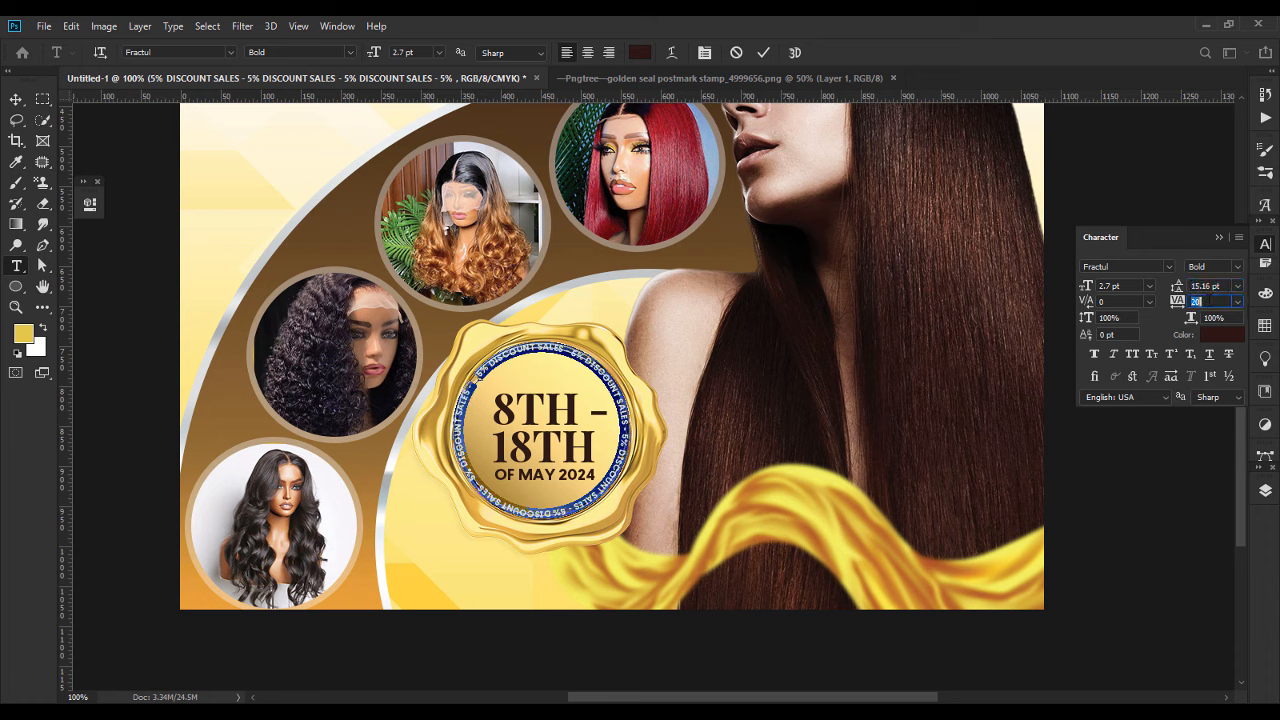
Scale the circular discount text down to about 2.5 pt so it sits inside the seal's inner rim.
{"action": "left_click", "coordinate": [16, 99]}
{"action": "left_click", "coordinate": [630, 427]}
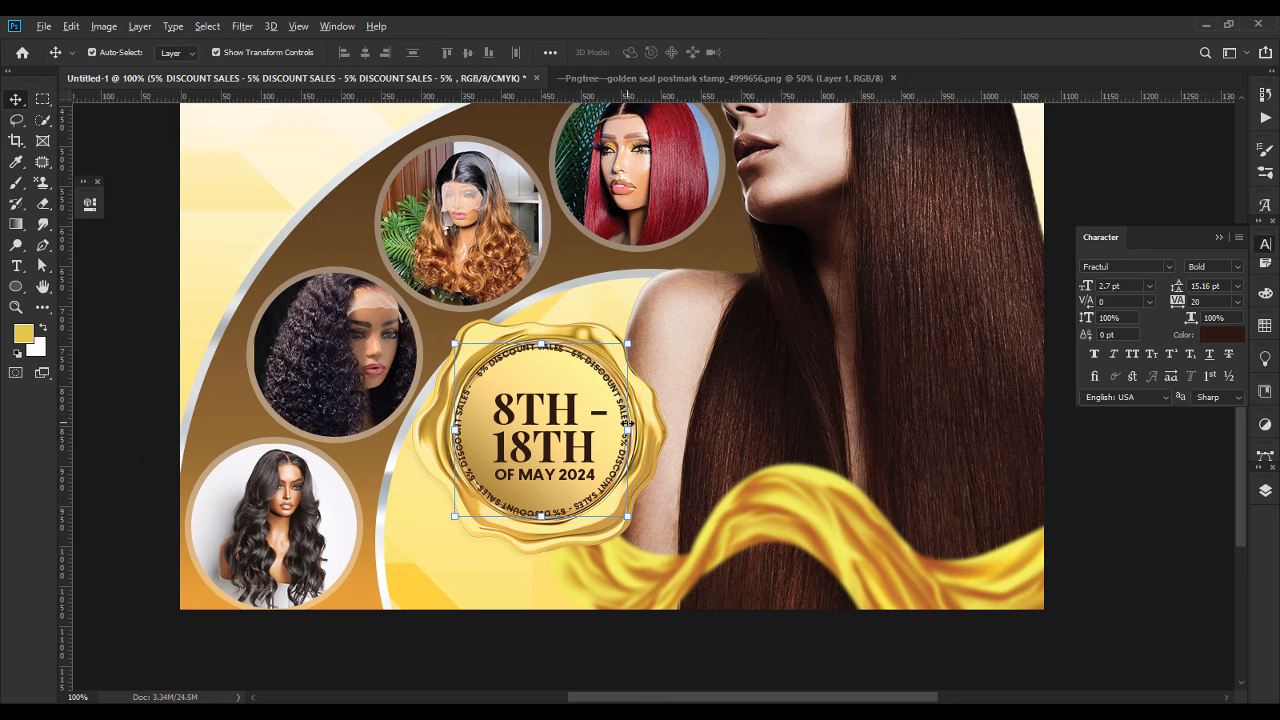
{"action": "left_click_drag", "start_coordinate": [627, 425], "coordinate": [622, 425]}
{"action": "key", "text": "Return"}
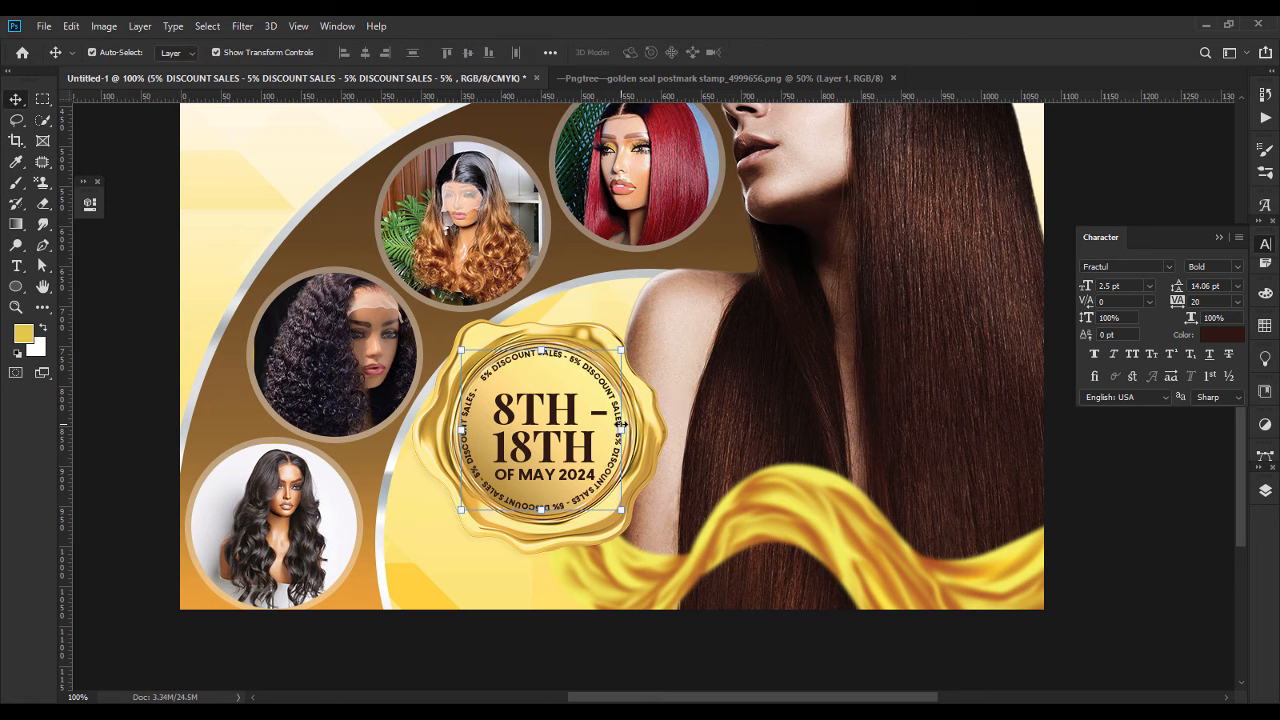
Change the circular discount text's font style to Medium Italic and deselect it.
{"action": "left_click", "coordinate": [346, 50]}
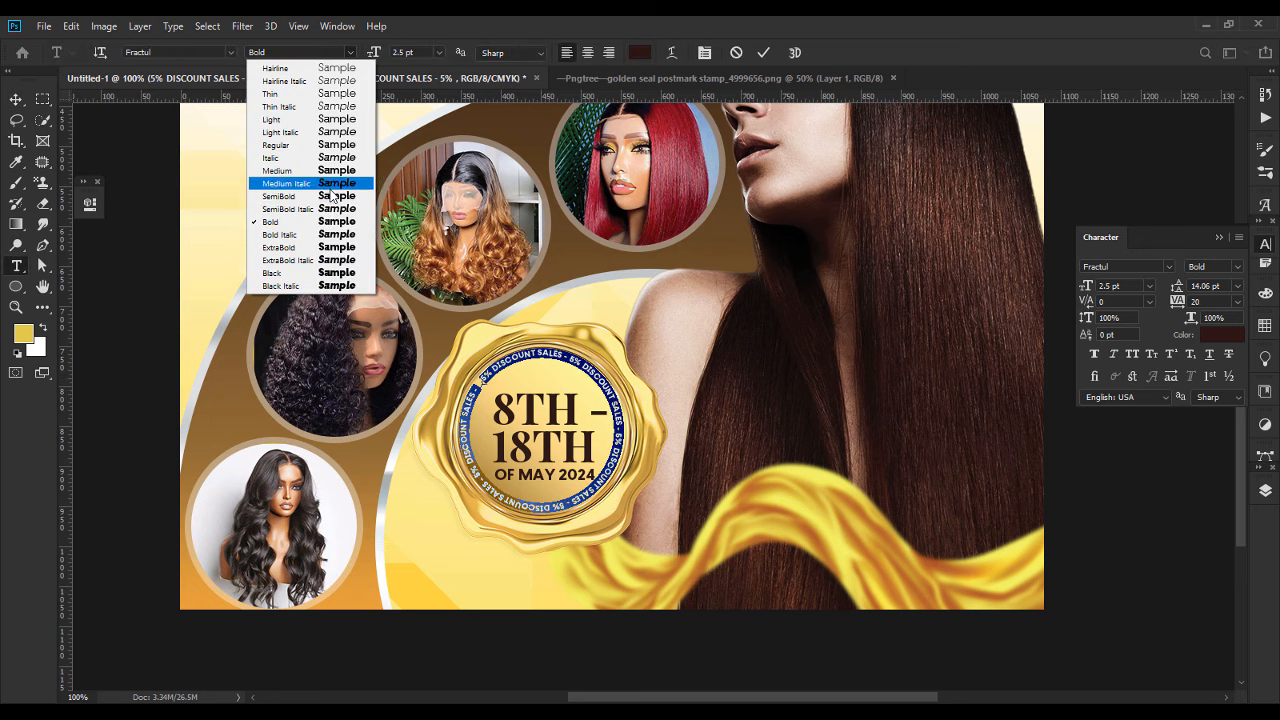
{"action": "left_click", "coordinate": [290, 183]}
{"action": "key", "text": "v"}
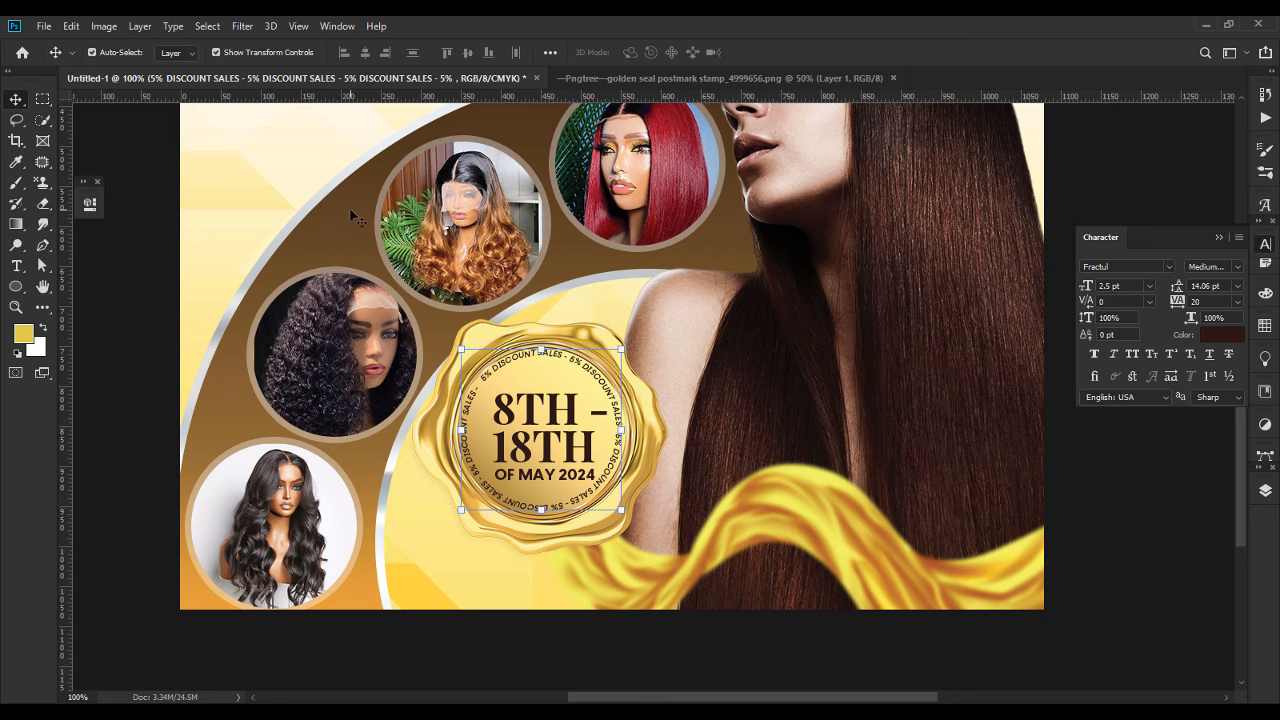
{"action": "left_click", "coordinate": [105, 312]}
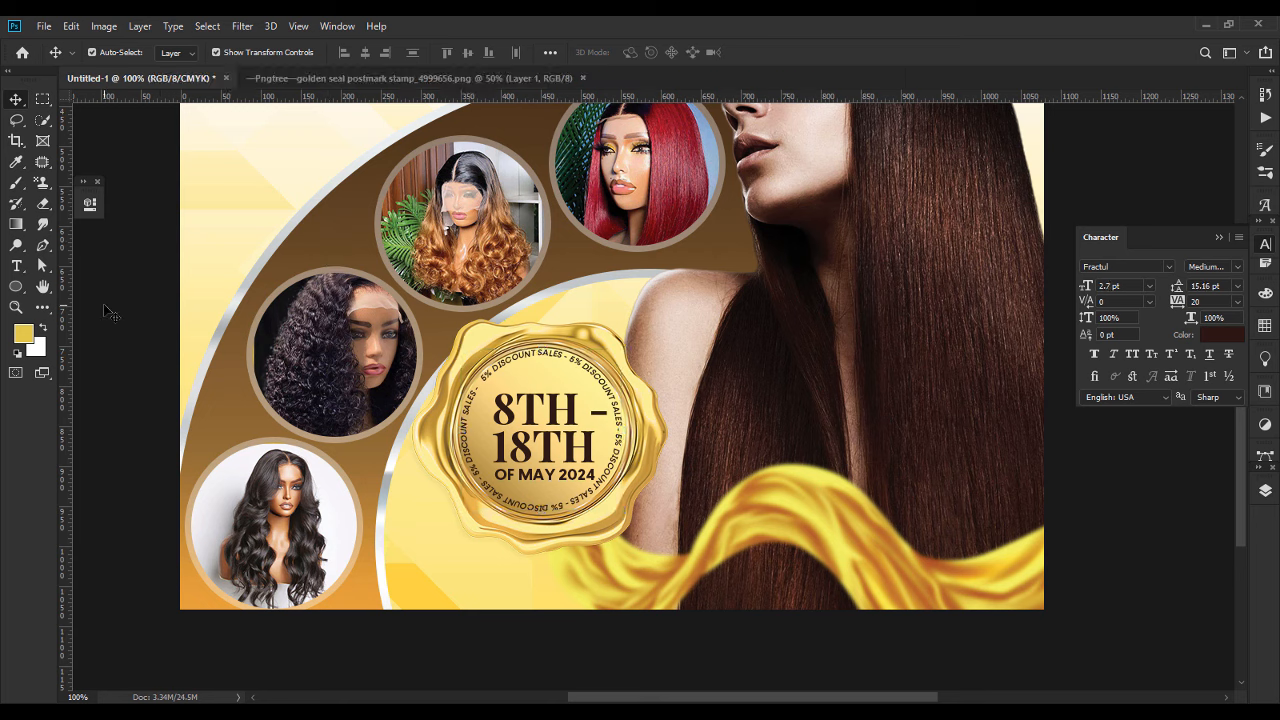
Set the blend mode of the circular discount text layer to Hard Light.
{"action": "left_click", "coordinate": [565, 443]}
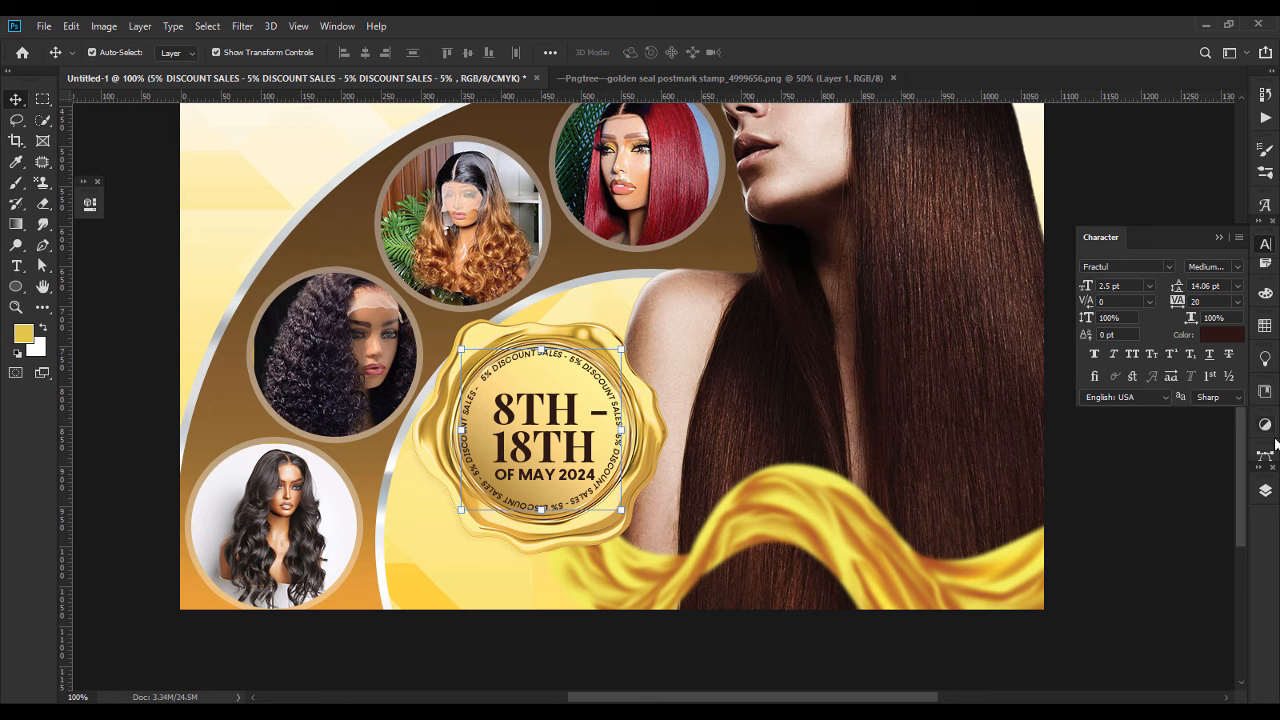
{"action": "left_click", "coordinate": [1265, 490]}
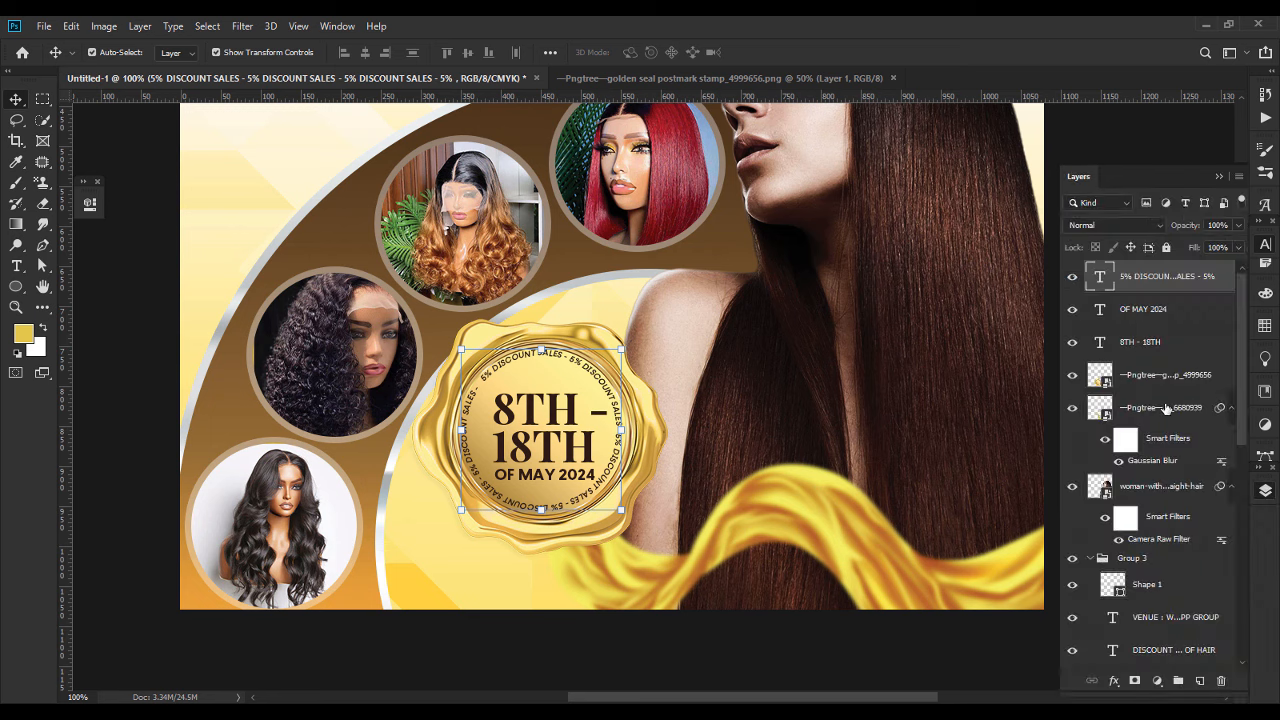
{"action": "left_click", "coordinate": [1144, 226]}
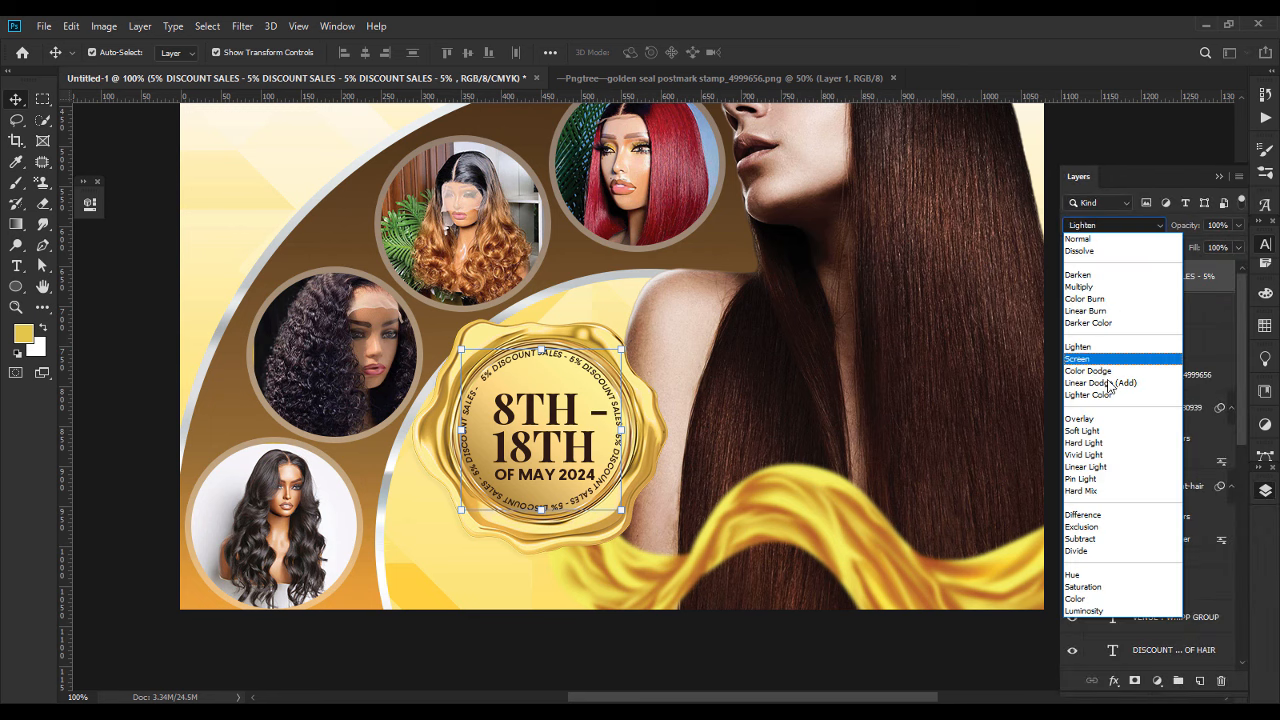
{"action": "left_click", "coordinate": [1097, 444]}
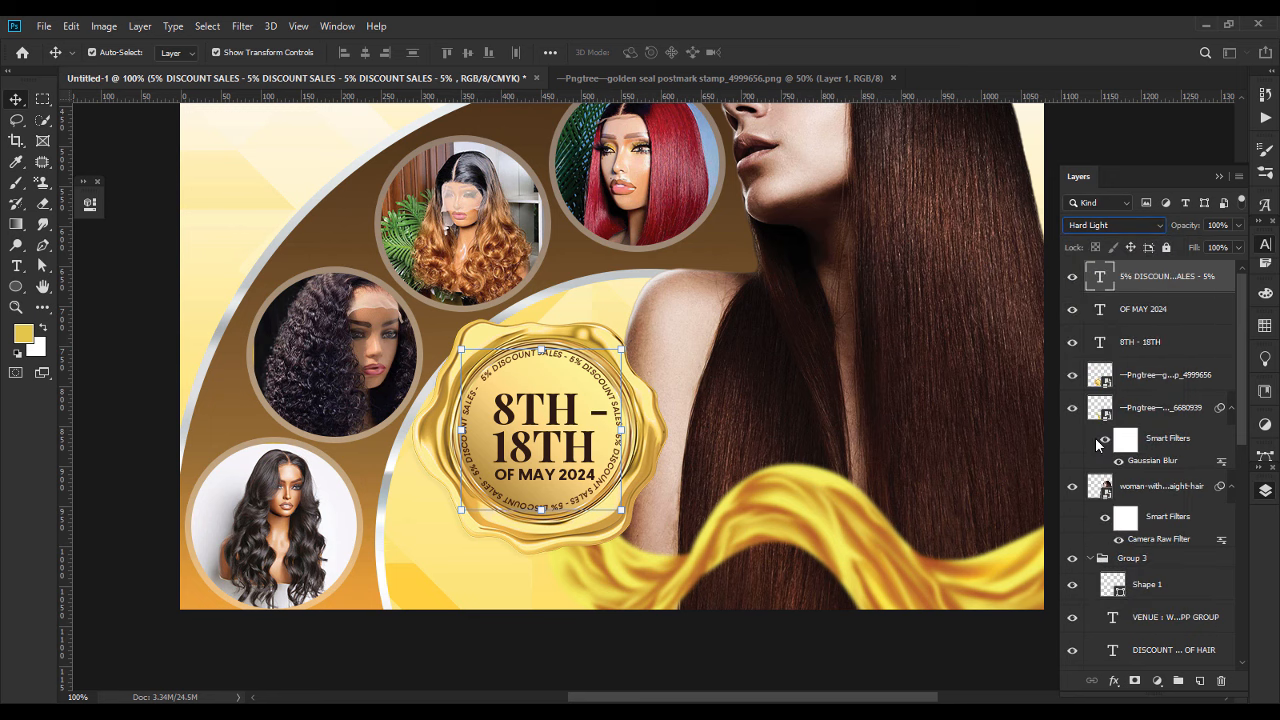
Change the font style of the circular discount text to Medium.
{"action": "double_click", "coordinate": [1099, 277]}
{"action": "left_click", "coordinate": [350, 53]}
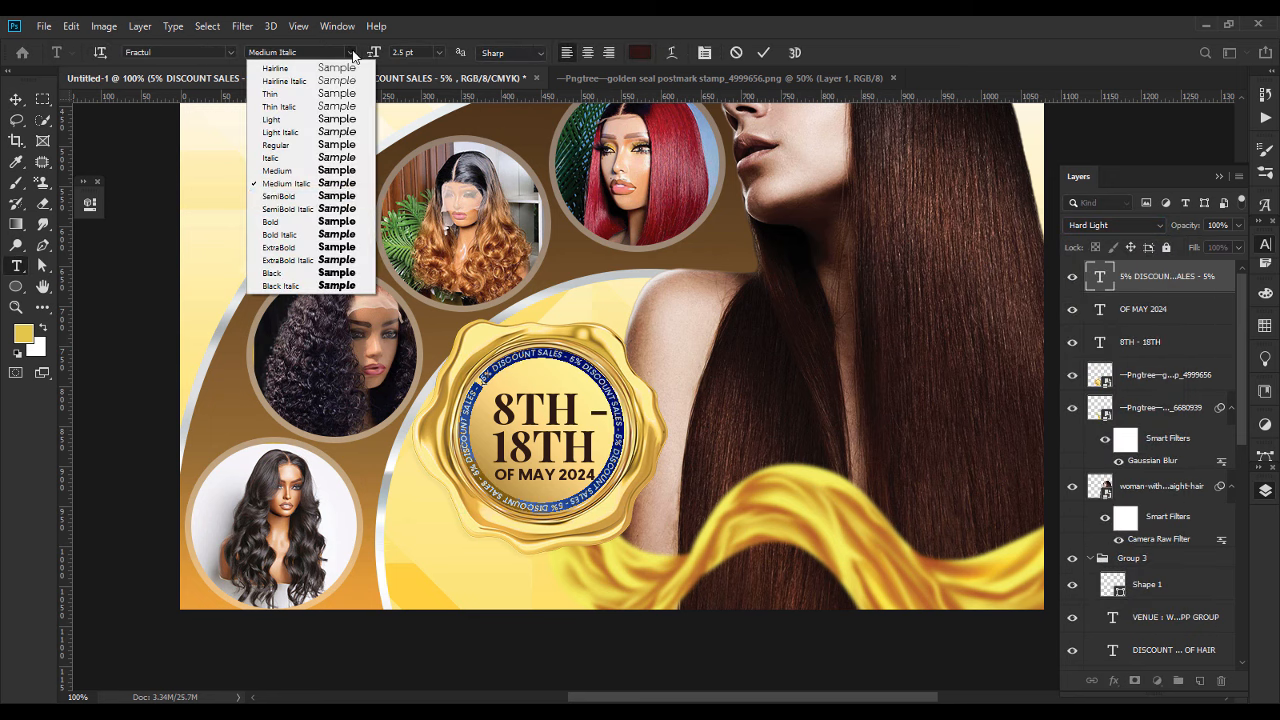
{"action": "left_click", "coordinate": [321, 172]}
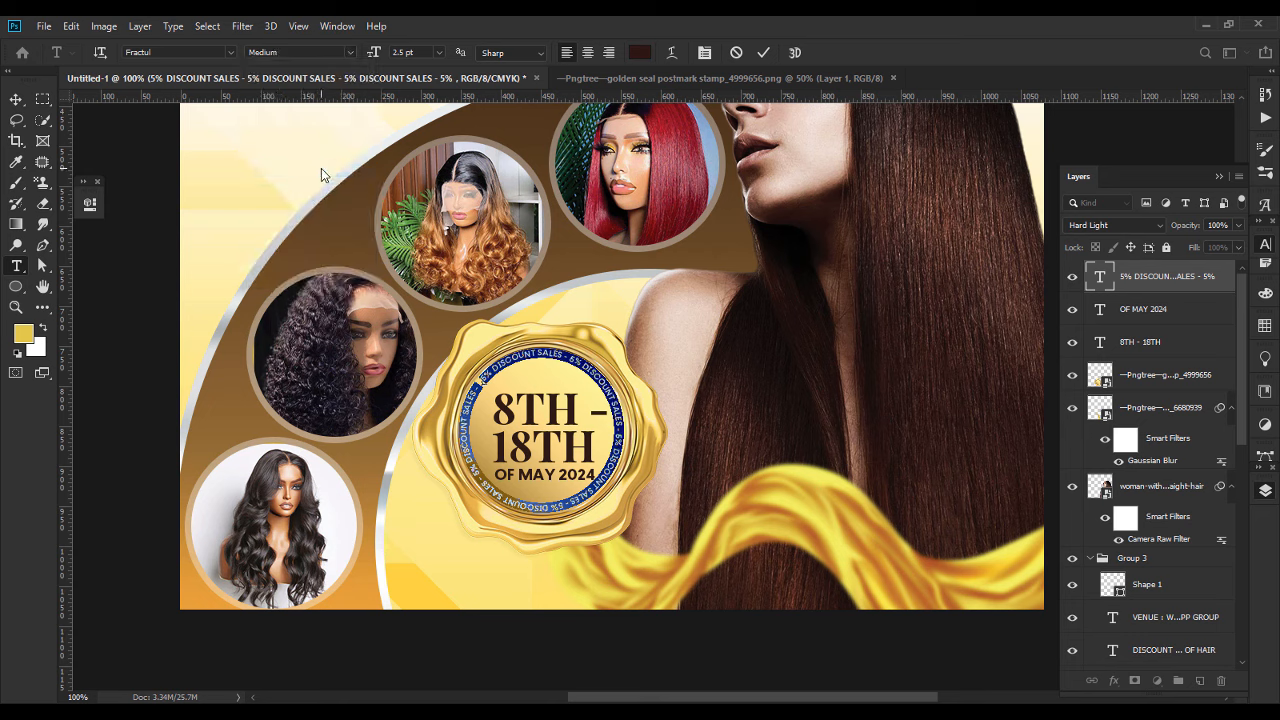
Set the circular discount text layer's blend mode to Color Burn and its opacity to 85%.
{"action": "left_click", "coordinate": [1157, 229]}
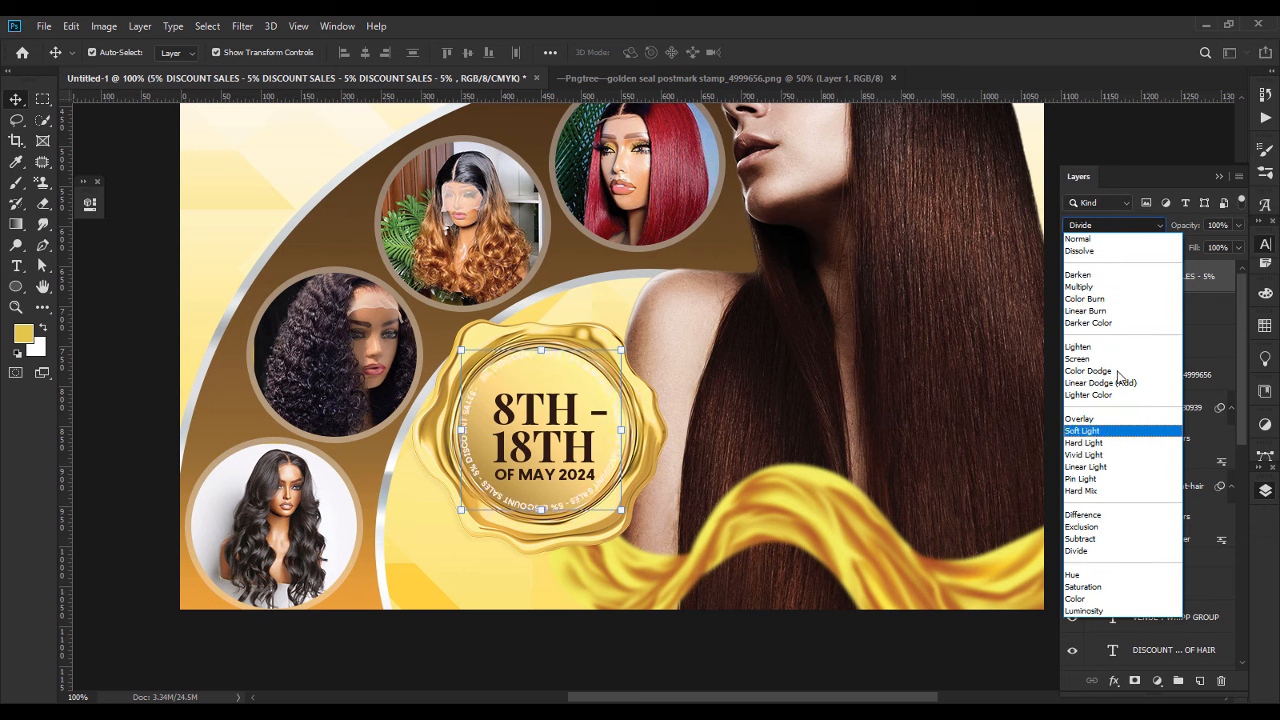
{"action": "left_click", "coordinate": [1108, 302]}
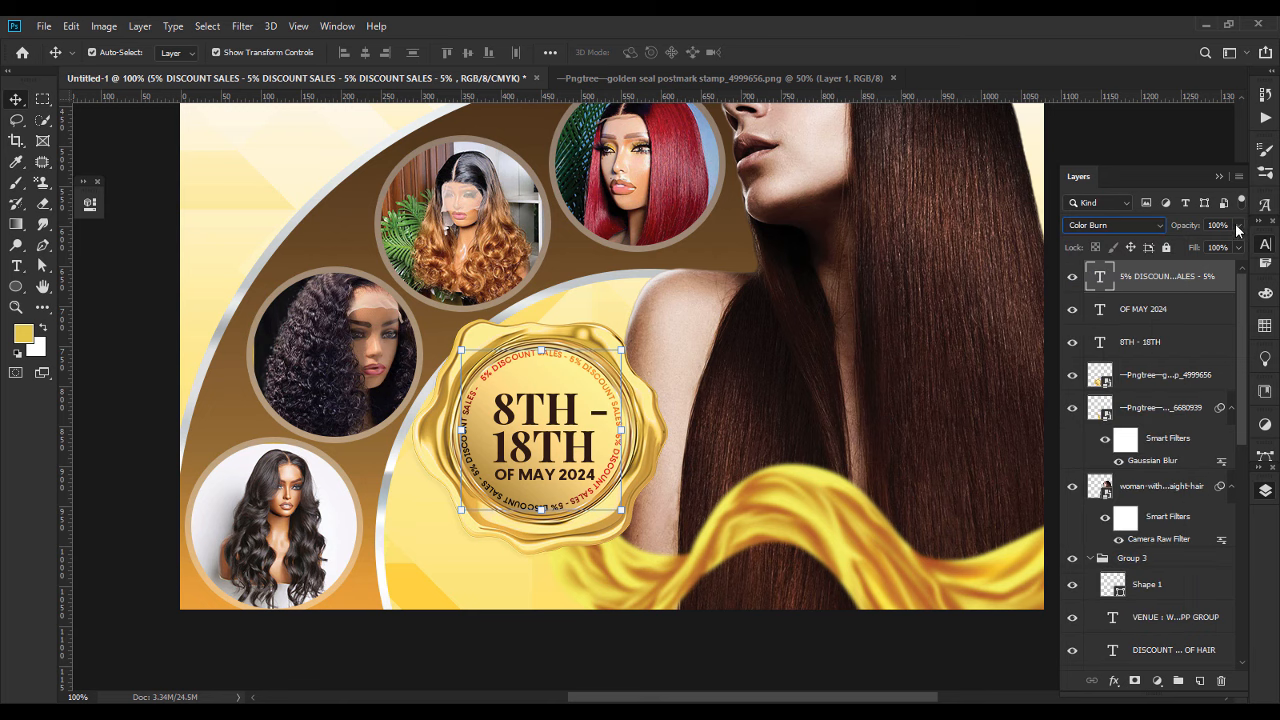
{"action": "mouse_move", "coordinate": [1220, 248]}
{"action": "left_mouse_down"}
{"action": "mouse_move", "coordinate": [1208, 247]}
{"action": "mouse_move", "coordinate": [1238, 246]}
{"action": "mouse_move", "coordinate": [1210, 249]}
{"action": "left_mouse_up"}
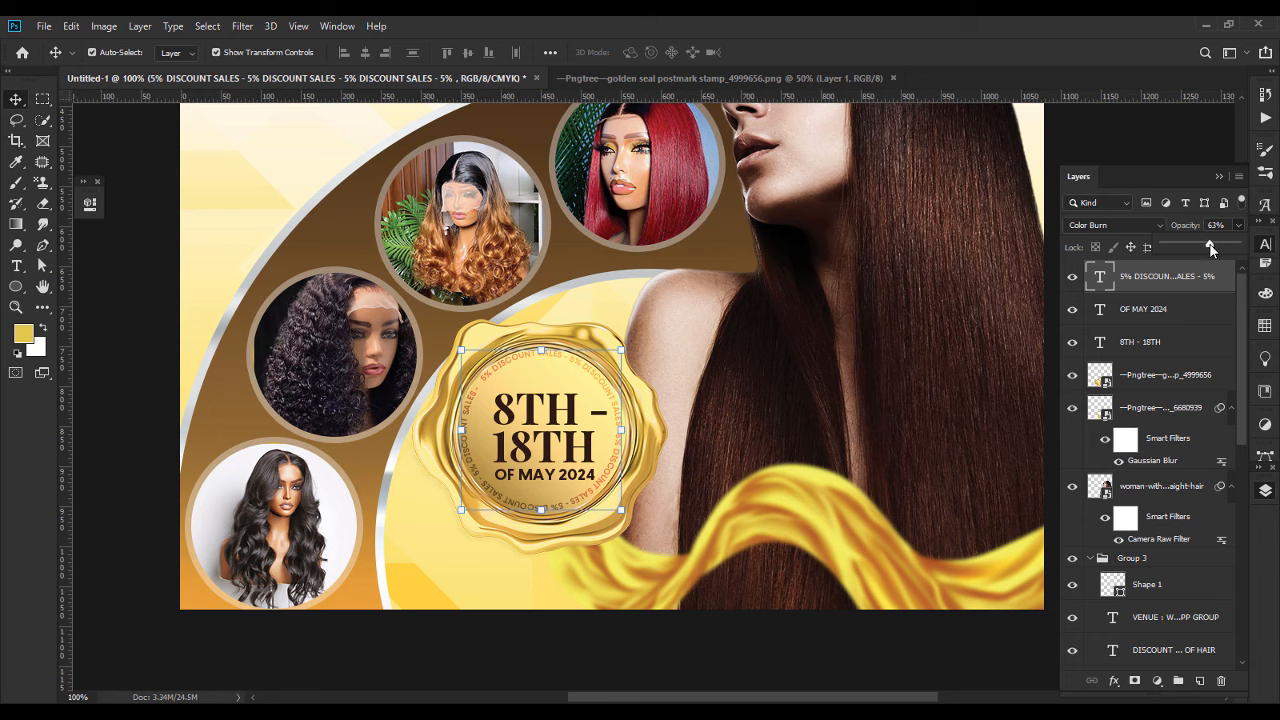
{"action": "left_click", "coordinate": [729, 662]}
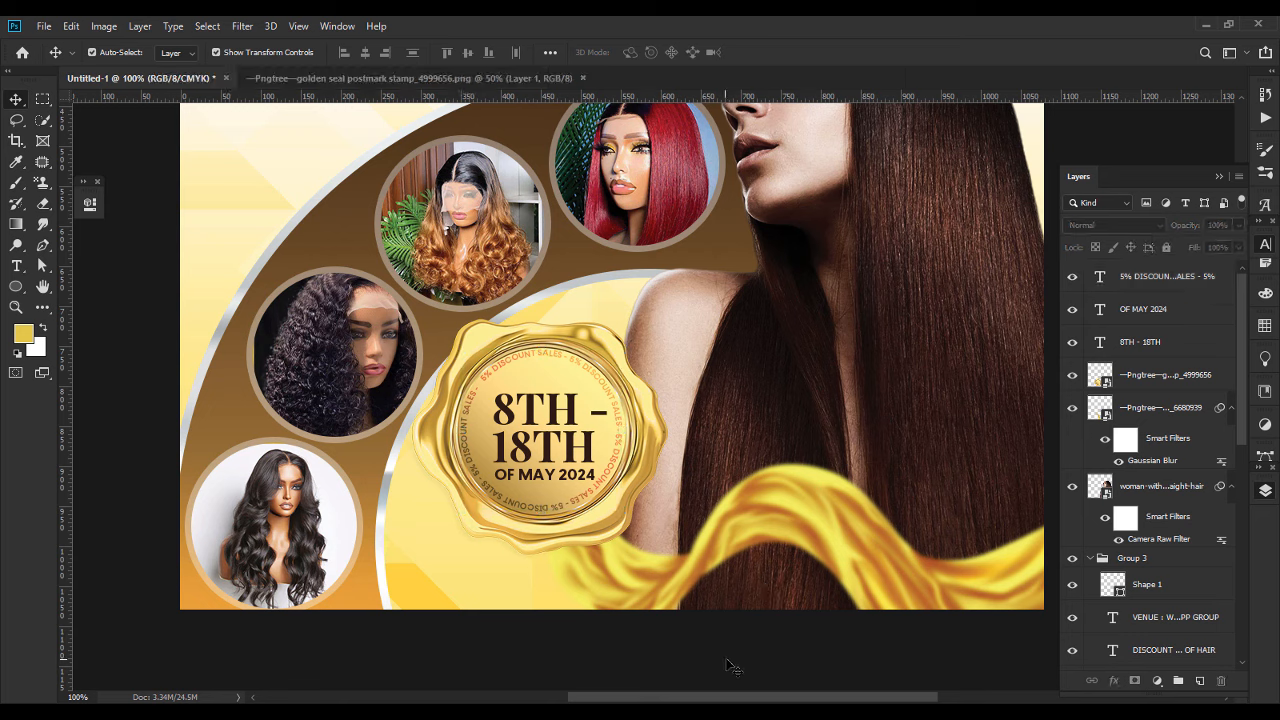
{"action": "left_click", "coordinate": [1180, 289]}
{"action": "left_click", "coordinate": [1239, 225]}
{"action": "left_click_drag", "start_coordinate": [1218, 246], "coordinate": [1228, 250]}
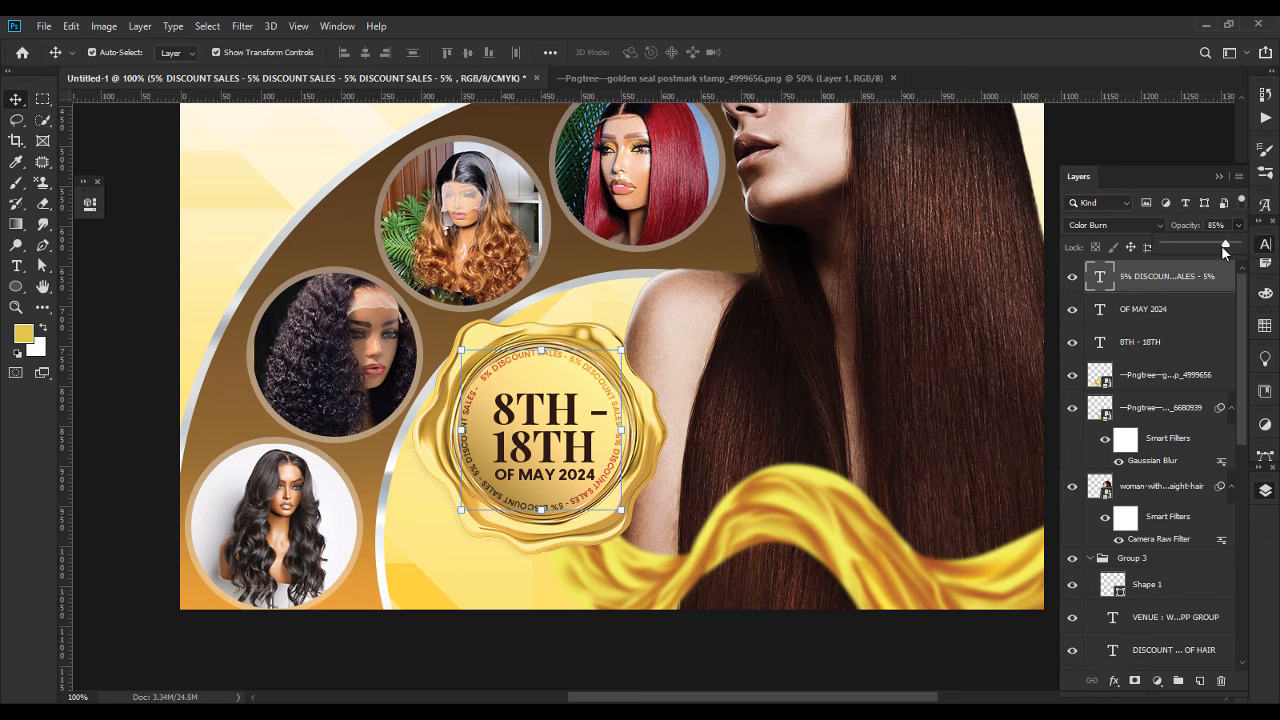
Scale the "8TH - 18TH" and "OF MAY 2024" text down slightly together within the gold seal.
{"action": "left_click", "coordinate": [1165, 309]}
{"action": "left_click", "coordinate": [1165, 341], "text": "shift"}
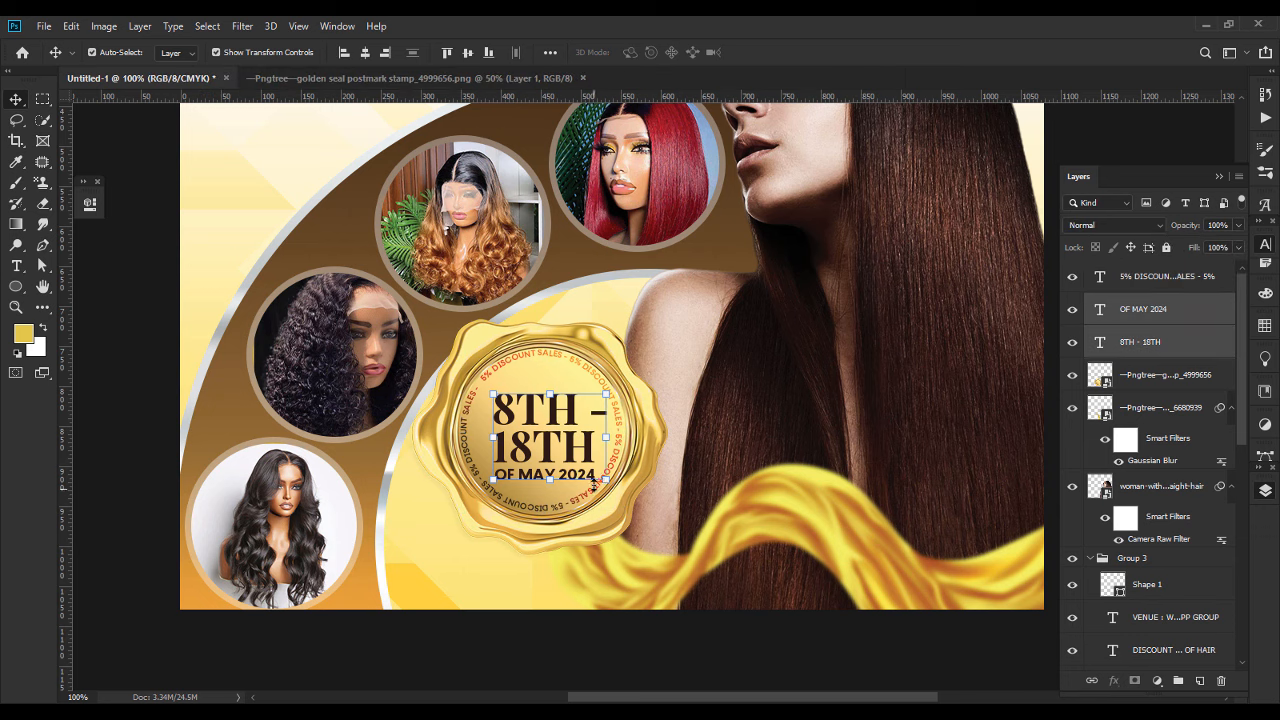
{"action": "left_click_drag", "start_coordinate": [605, 479], "coordinate": [597, 472]}
{"action": "key", "text": "Return"}
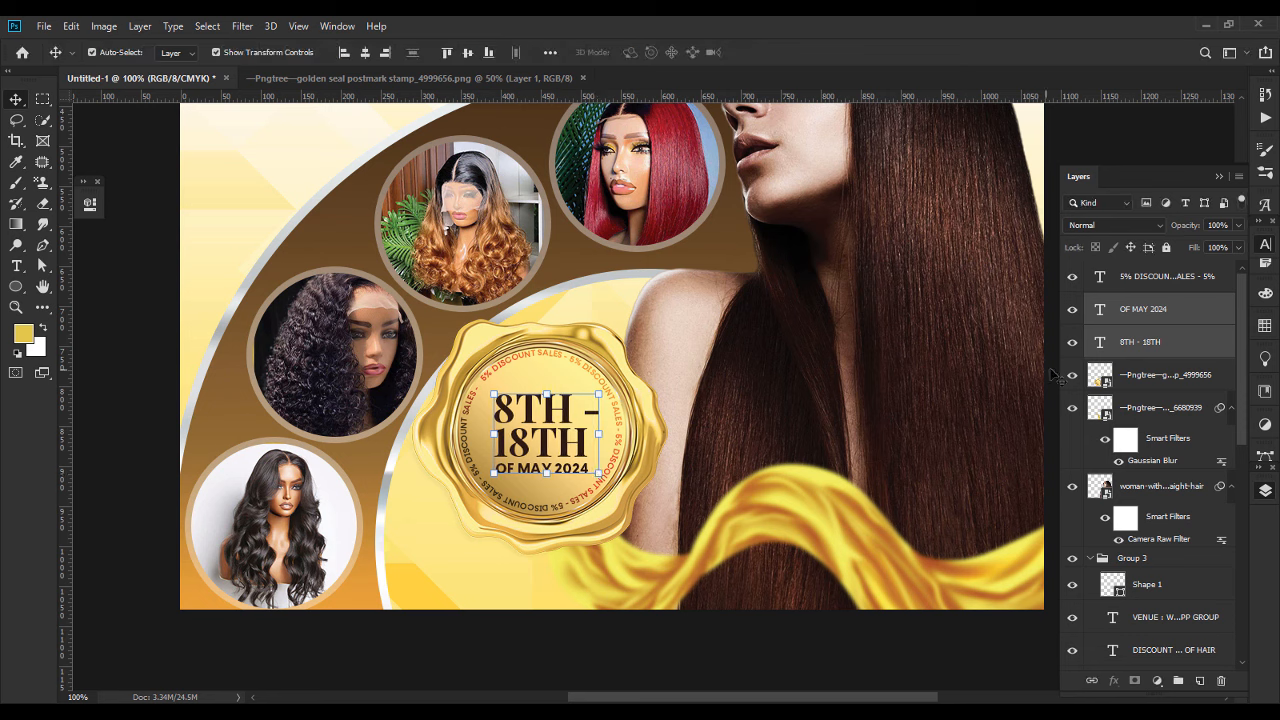
Add a Levels adjustment clipped to the gold seal layer, with the white input level at 230 and slightly brighter midtones.
{"action": "left_click", "coordinate": [1145, 378]}
{"action": "left_click", "coordinate": [1155, 681]}
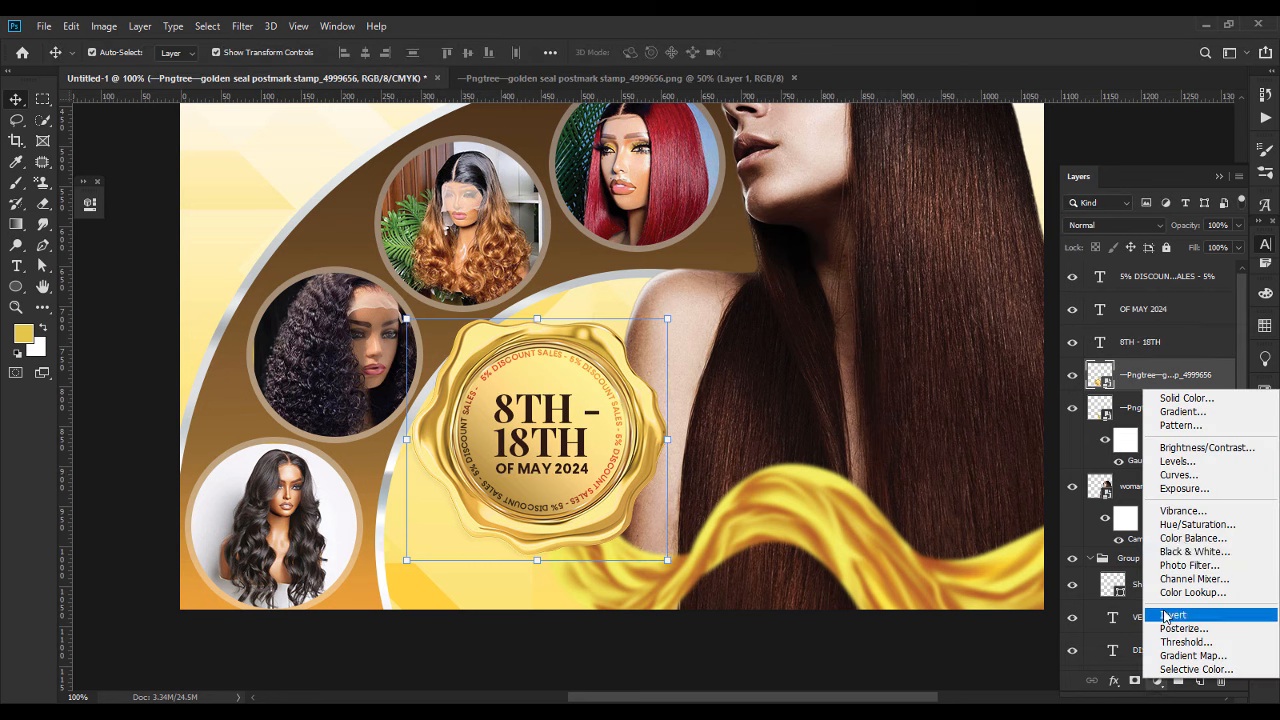
{"action": "left_click", "coordinate": [1185, 466]}
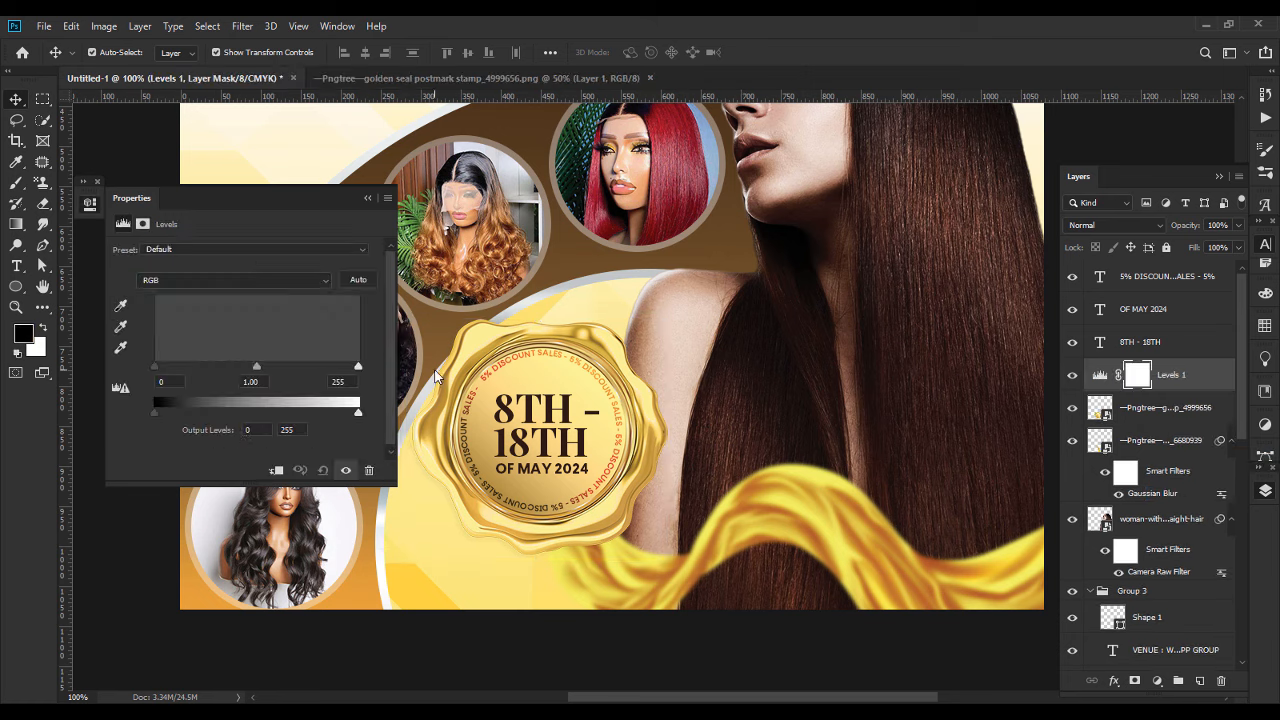
{"action": "left_click", "coordinate": [276, 469]}
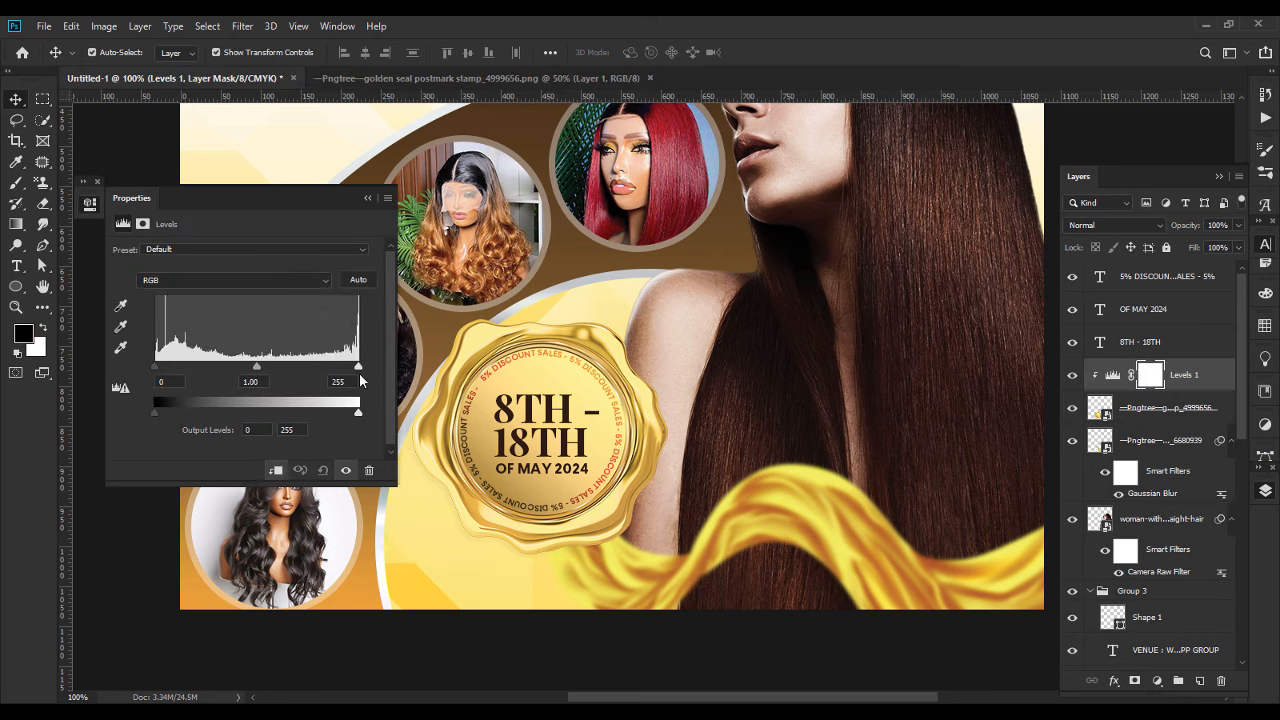
{"action": "left_click_drag", "start_coordinate": [358, 368], "coordinate": [340, 374]}
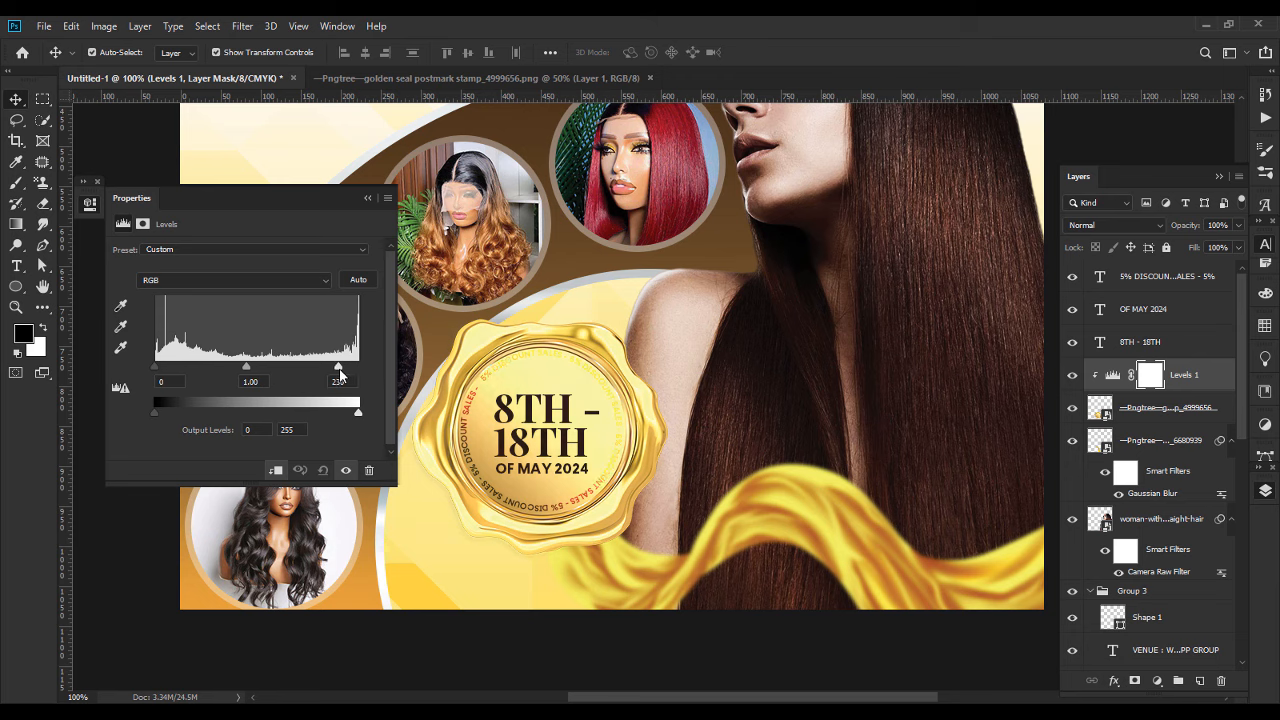
{"action": "left_click_drag", "start_coordinate": [257, 364], "coordinate": [233, 366]}
{"action": "left_click", "coordinate": [367, 198]}
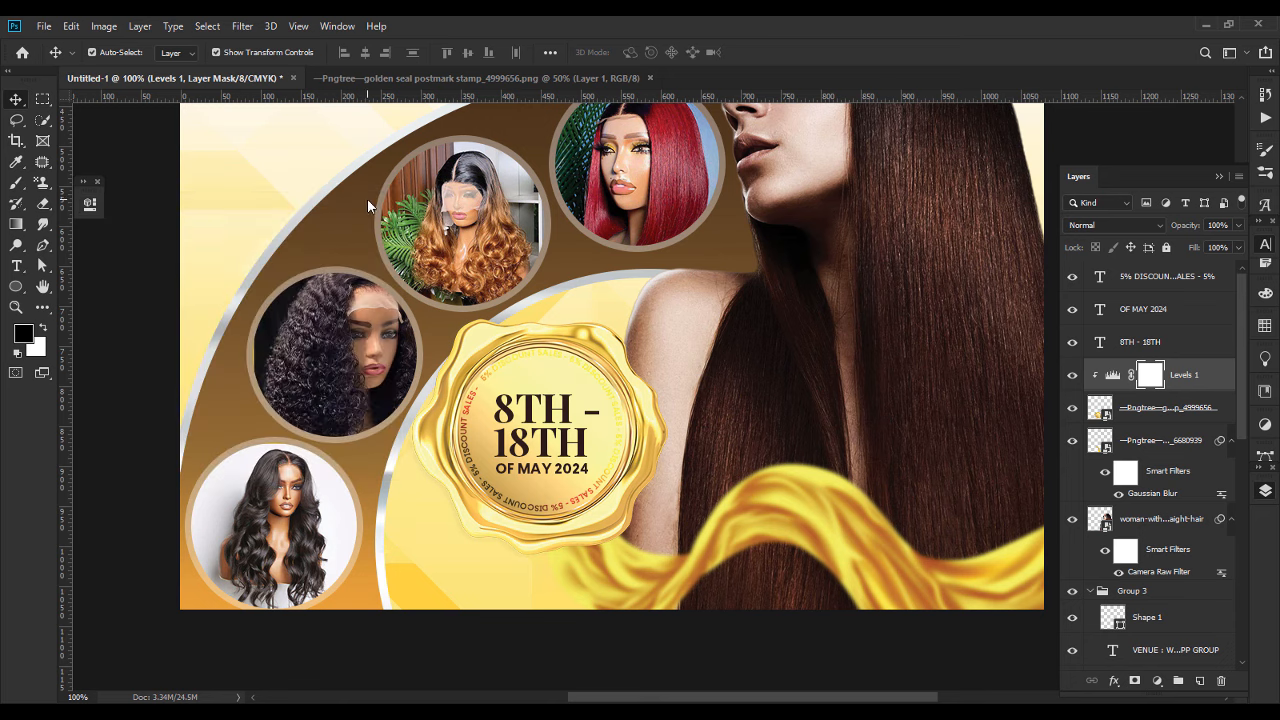
Compare the seal with and without its Levels adjustment, and readjust the midtone level to about 1.06.
{"action": "left_click", "coordinate": [1073, 376]}
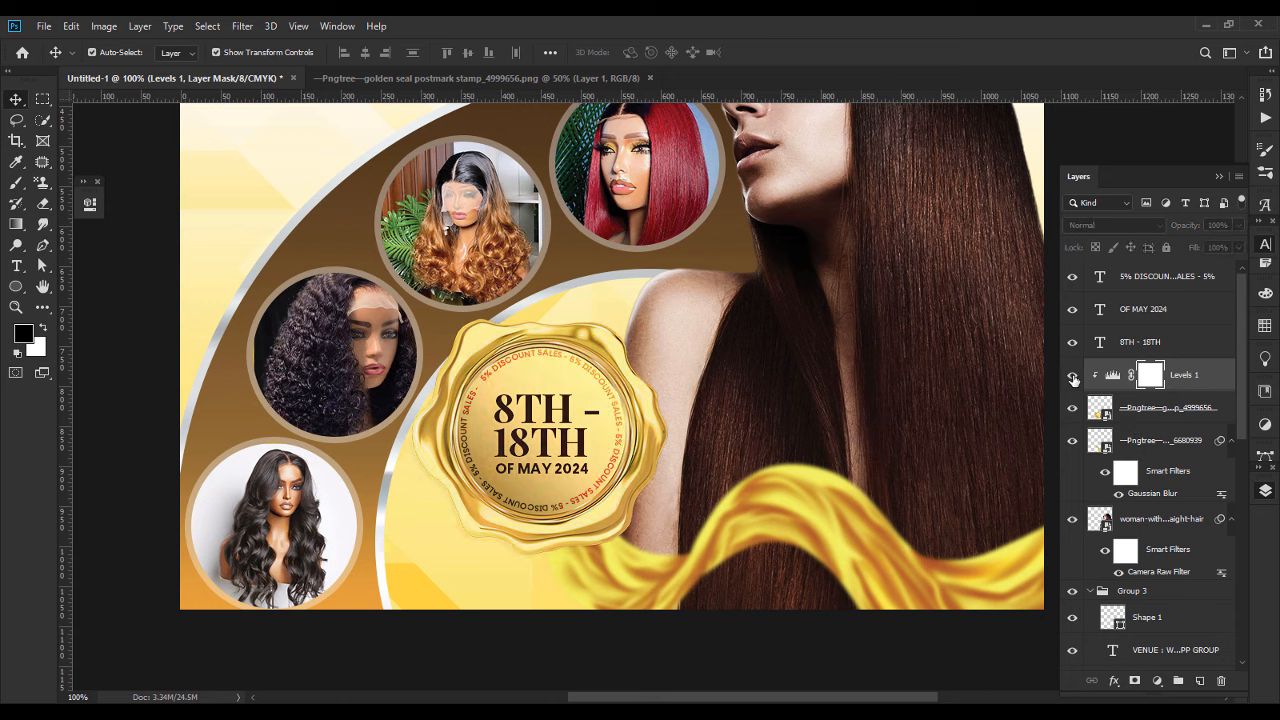
{"action": "left_click", "coordinate": [1073, 376]}
{"action": "left_click", "coordinate": [1073, 376]}
{"action": "left_click", "coordinate": [1073, 376]}
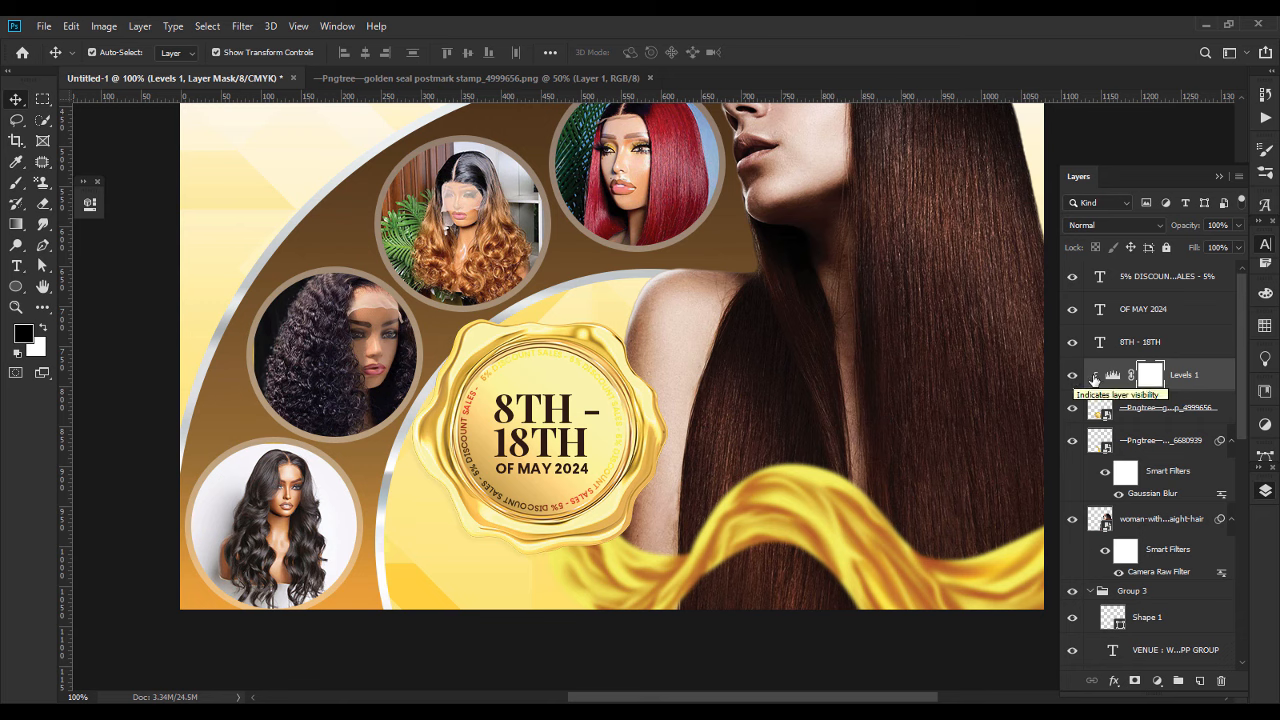
{"action": "double_click", "coordinate": [1112, 375]}
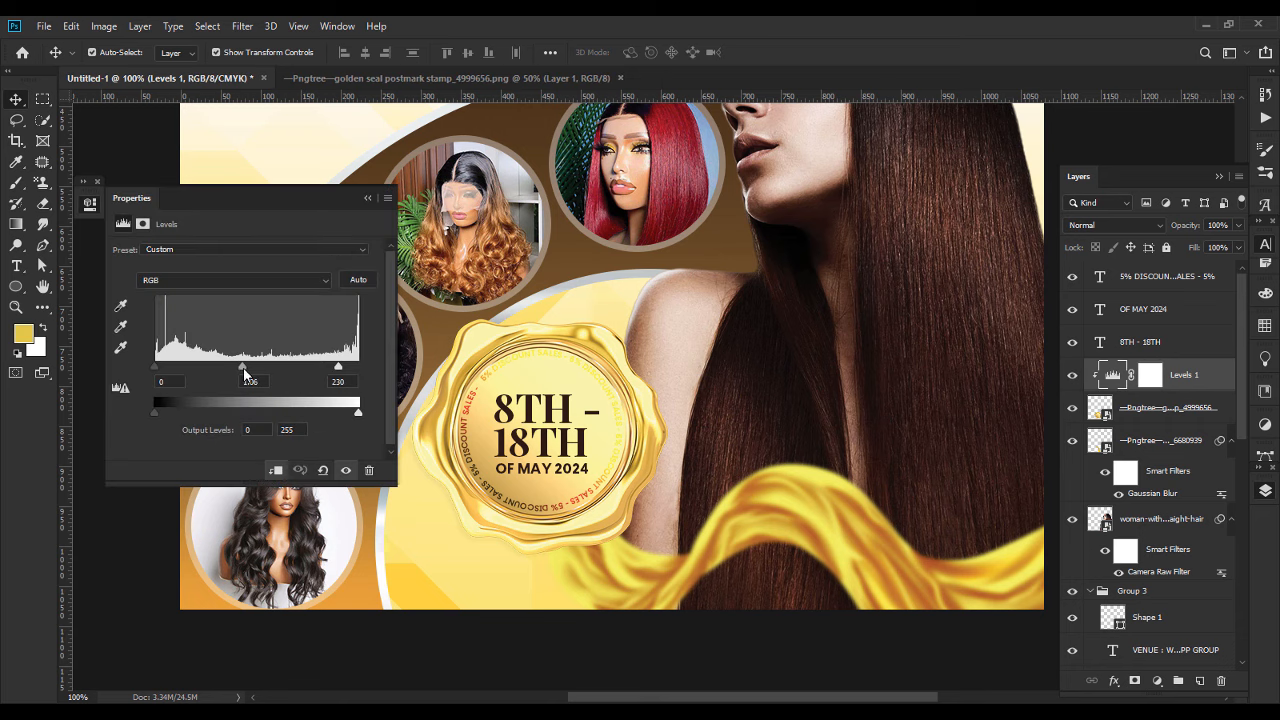
{"action": "left_click", "coordinate": [367, 198]}
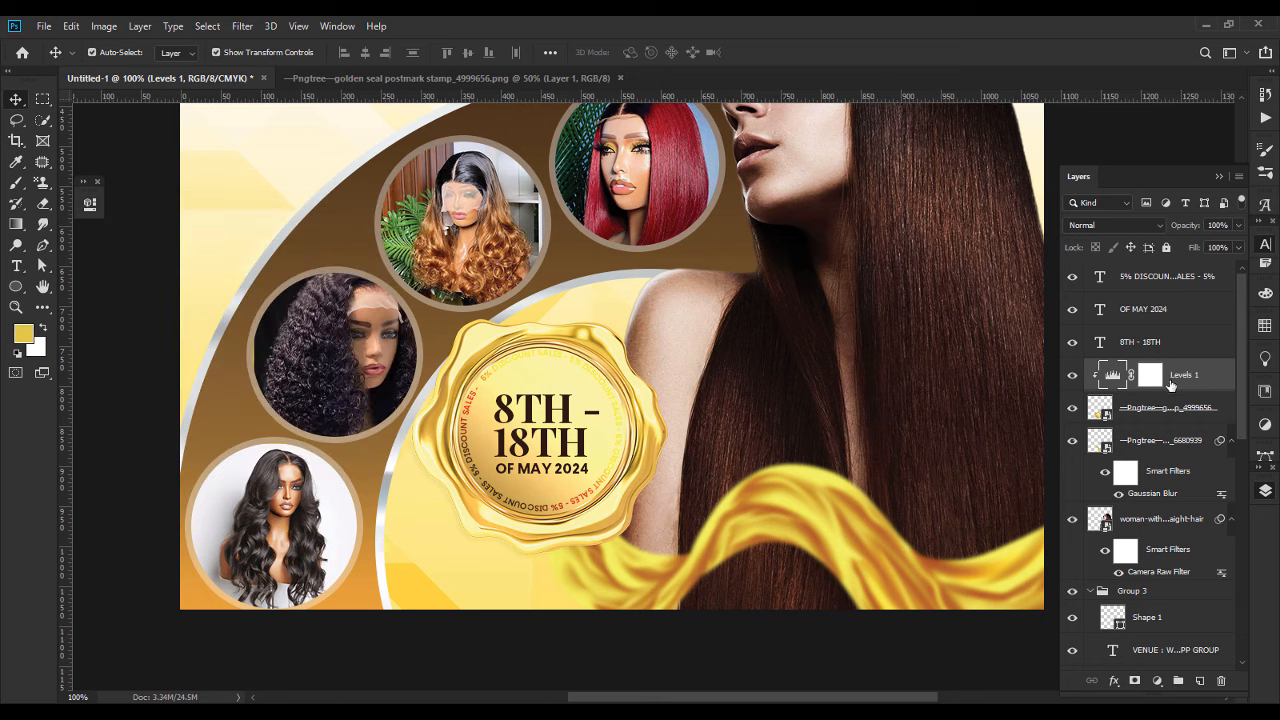
Set the circular discount text layer to Linear Light blending at 75% opacity and deselect it.
{"action": "left_click", "coordinate": [1157, 279]}
{"action": "left_click", "coordinate": [1238, 226]}
{"action": "left_click_drag", "start_coordinate": [1226, 245], "coordinate": [1232, 250]}
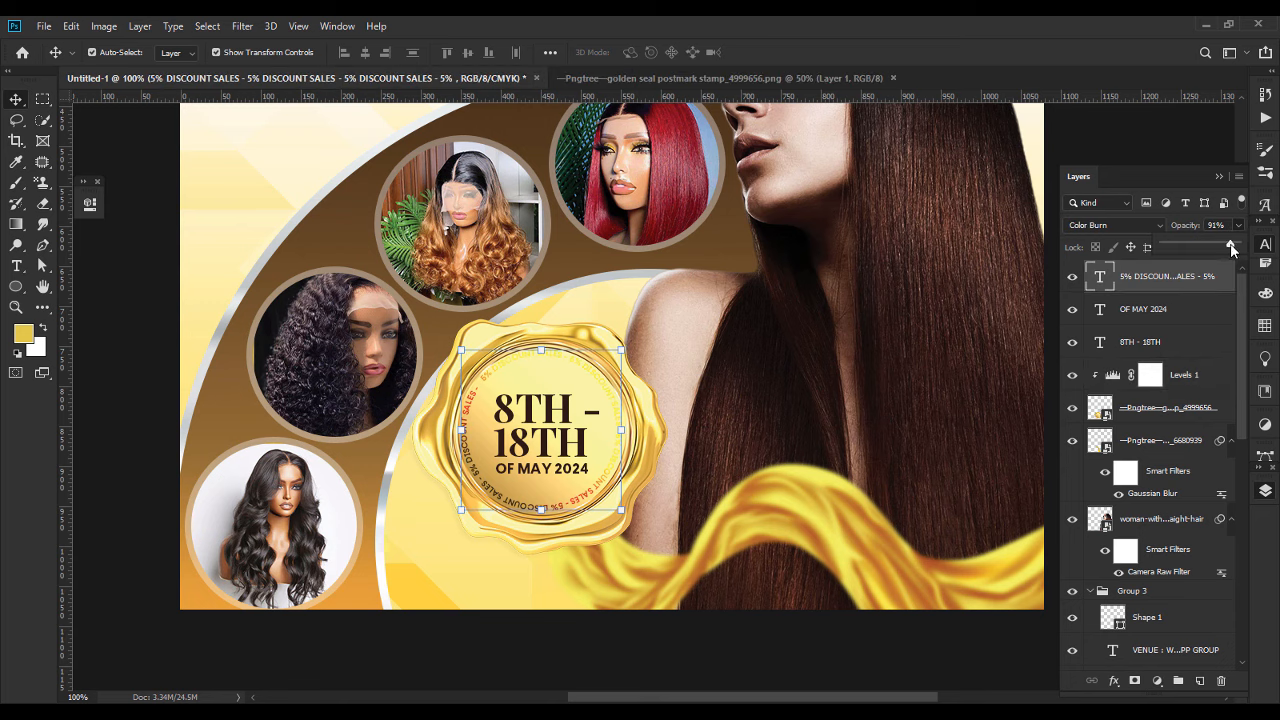
{"action": "left_click", "coordinate": [1120, 225]}
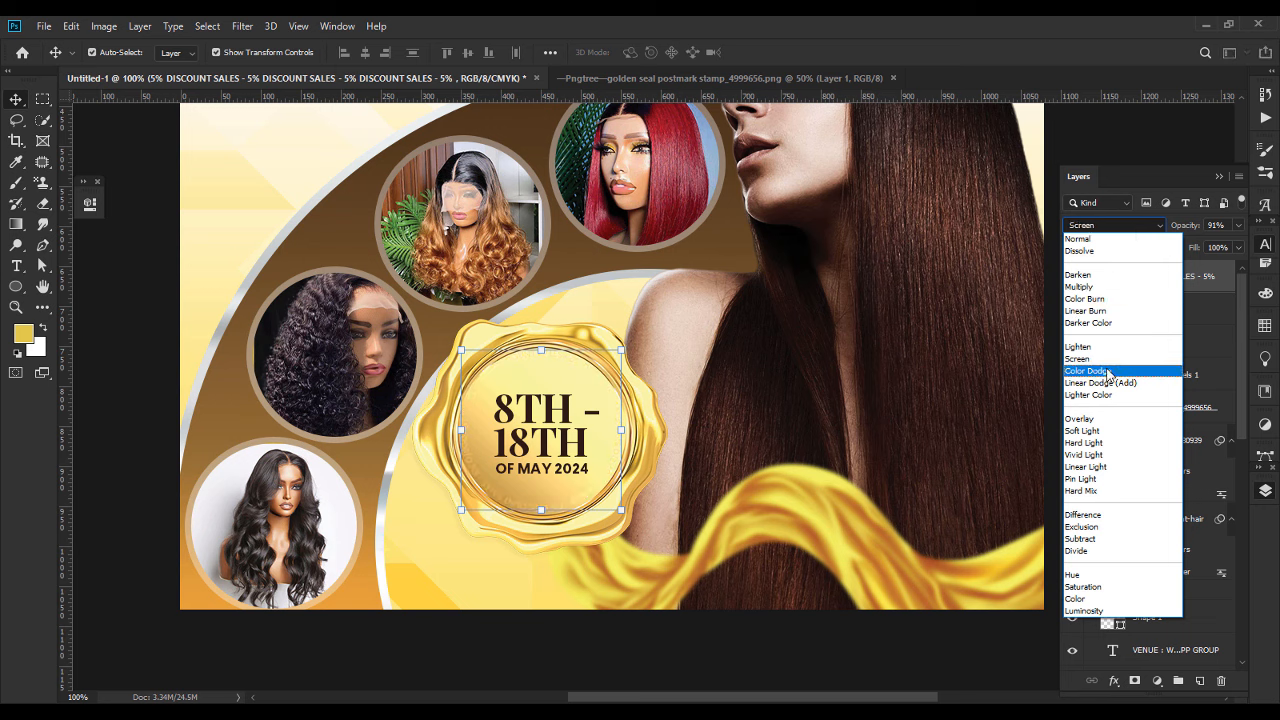
{"action": "left_click", "coordinate": [1104, 467]}
{"action": "left_click", "coordinate": [1238, 225]}
{"action": "mouse_move", "coordinate": [1228, 246]}
{"action": "left_mouse_down"}
{"action": "mouse_move", "coordinate": [1201, 246]}
{"action": "mouse_move", "coordinate": [1219, 246]}
{"action": "left_mouse_up"}
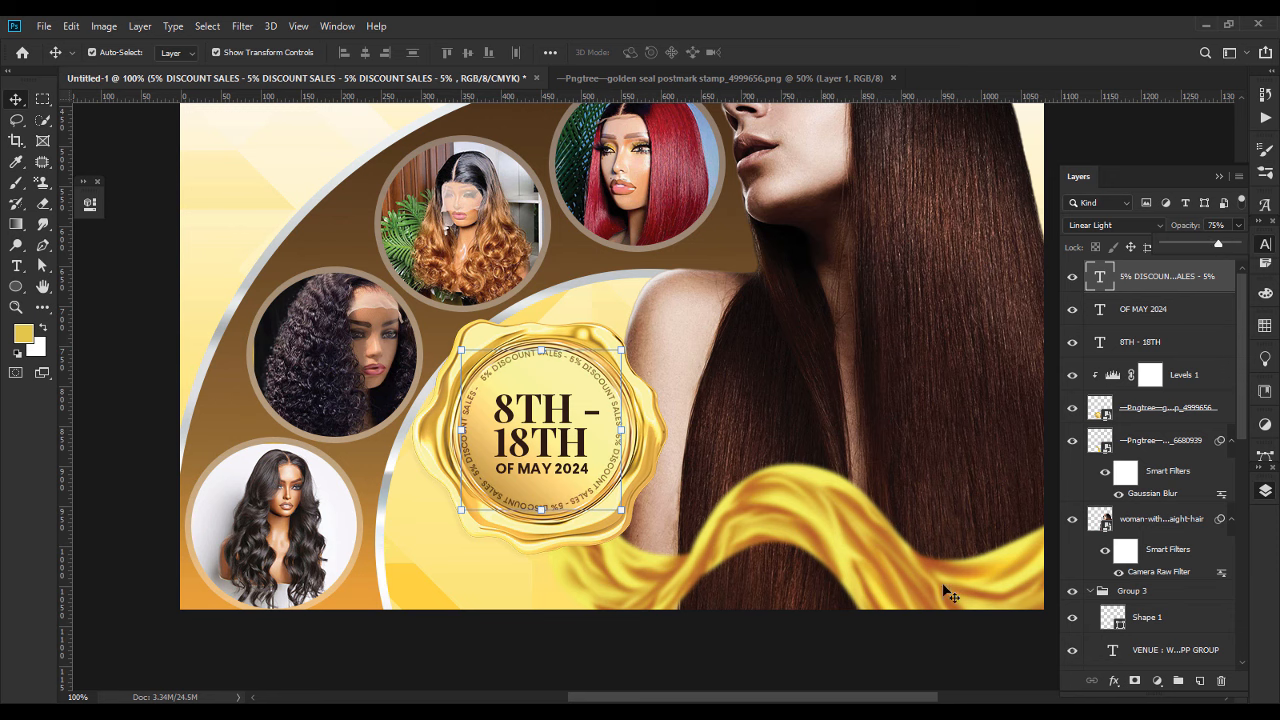
{"action": "left_click", "coordinate": [911, 644]}
{"action": "key", "text": "ctrl+minus"}
{"action": "key", "text": "ctrl+minus"}
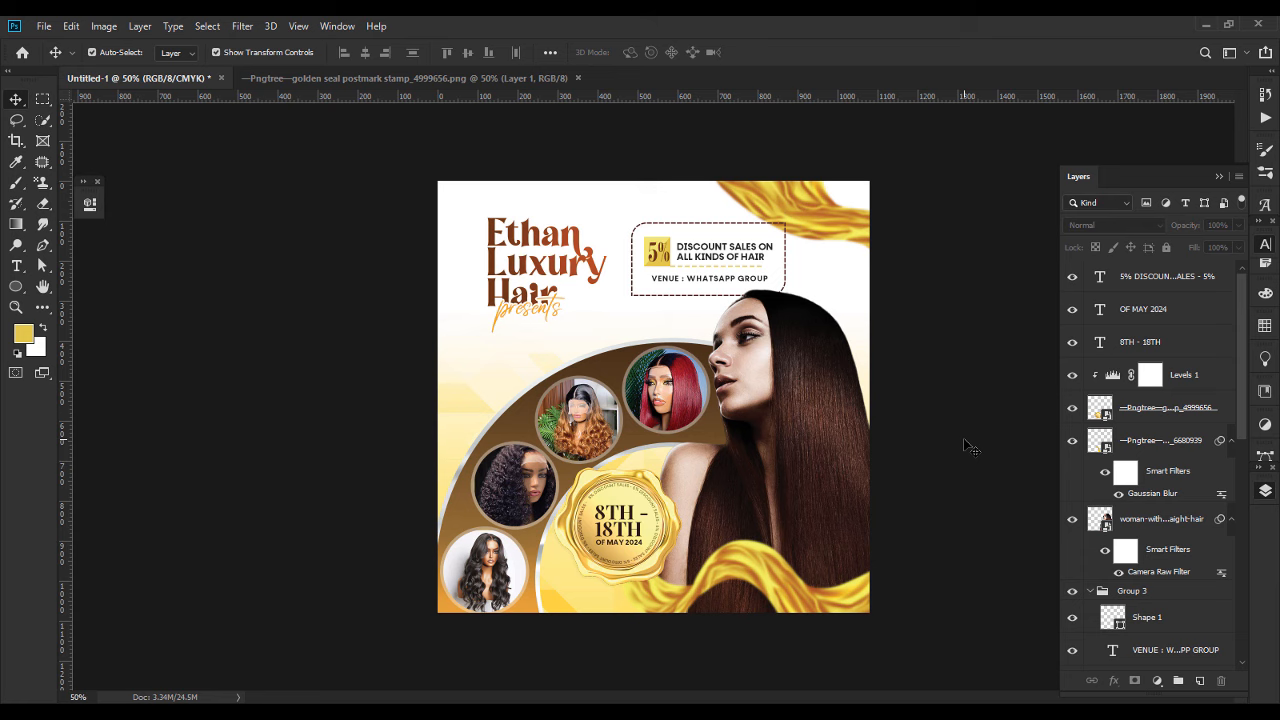
Add a Pattern fill layer above the circular discount text using the grey noise pattern at 100% scale.
{"action": "left_click", "coordinate": [1178, 280]}
{"action": "left_click", "coordinate": [1155, 682]}
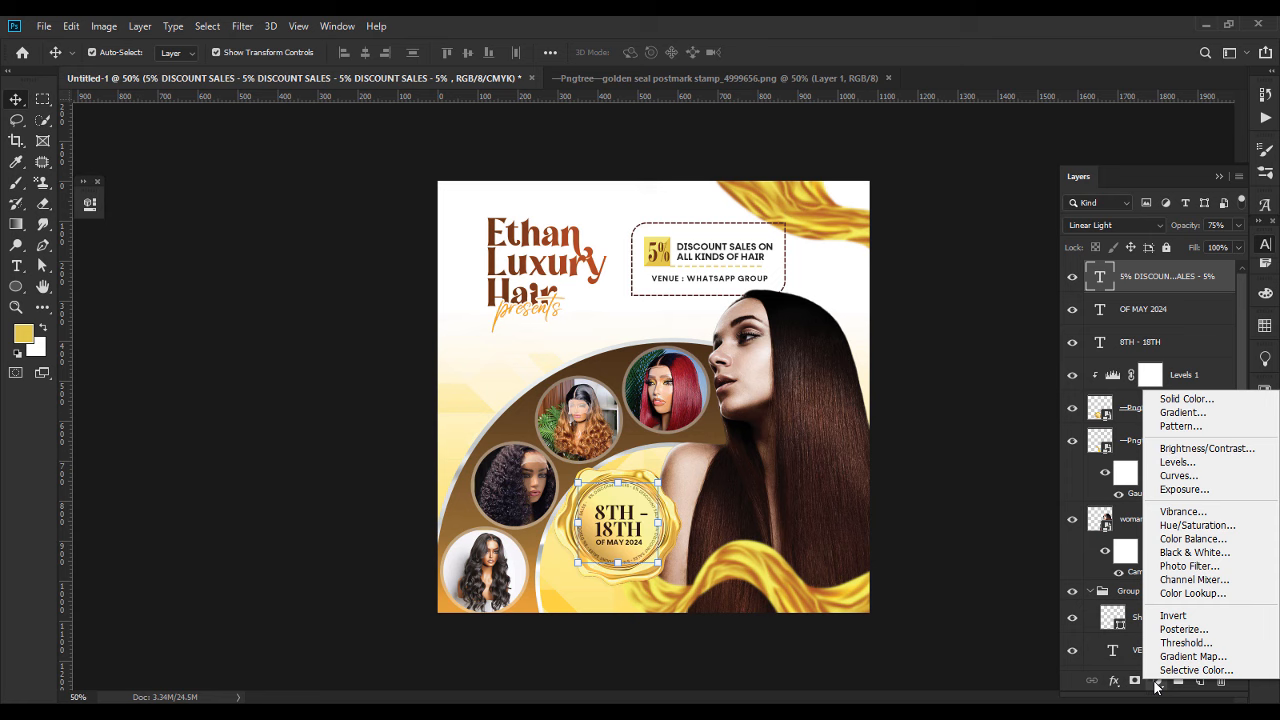
{"action": "left_click", "coordinate": [1182, 426]}
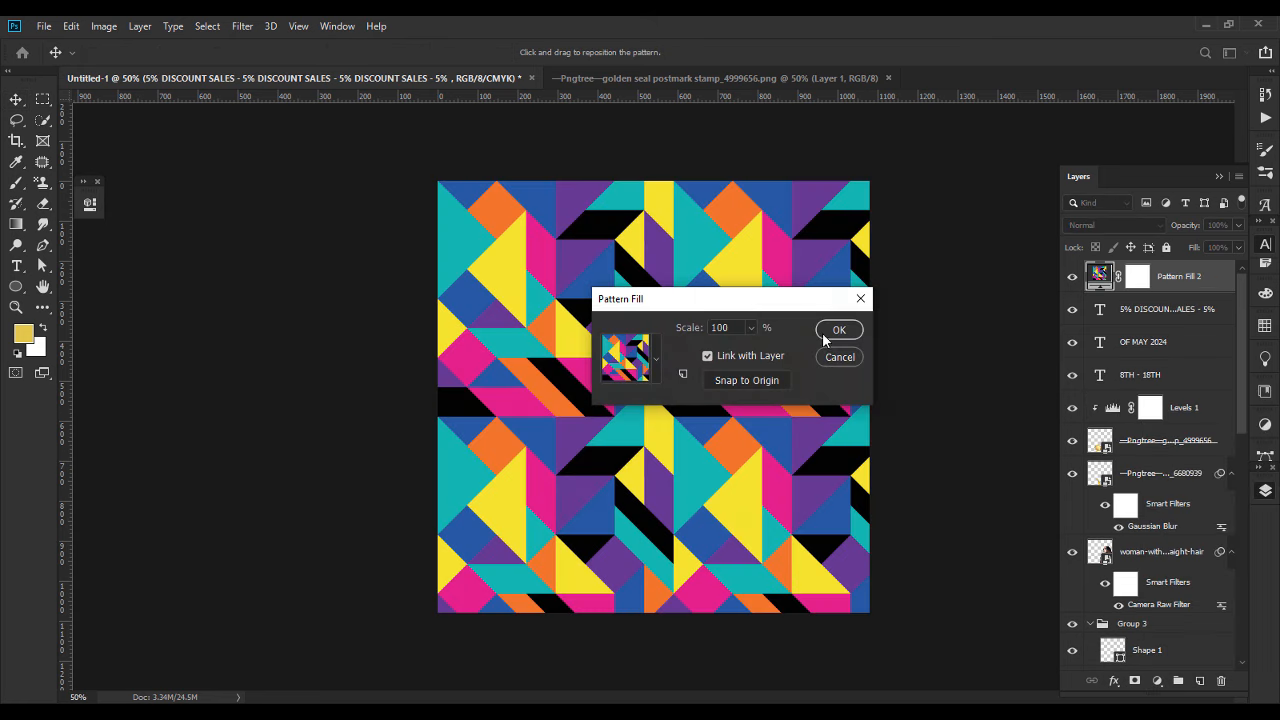
{"action": "left_click", "coordinate": [658, 362]}
{"action": "scroll", "coordinate": [695, 452], "scroll_direction": "down", "scroll_amount": 3}
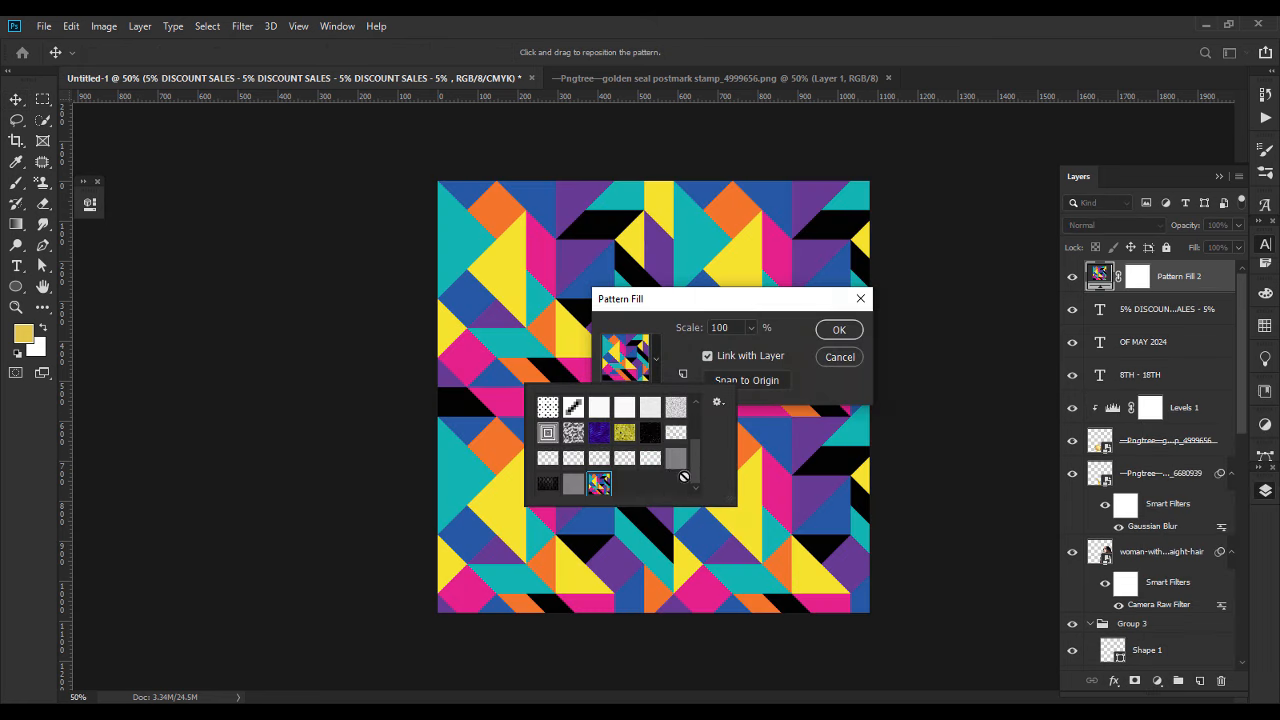
{"action": "left_click", "coordinate": [675, 459]}
{"action": "left_click", "coordinate": [839, 329]}
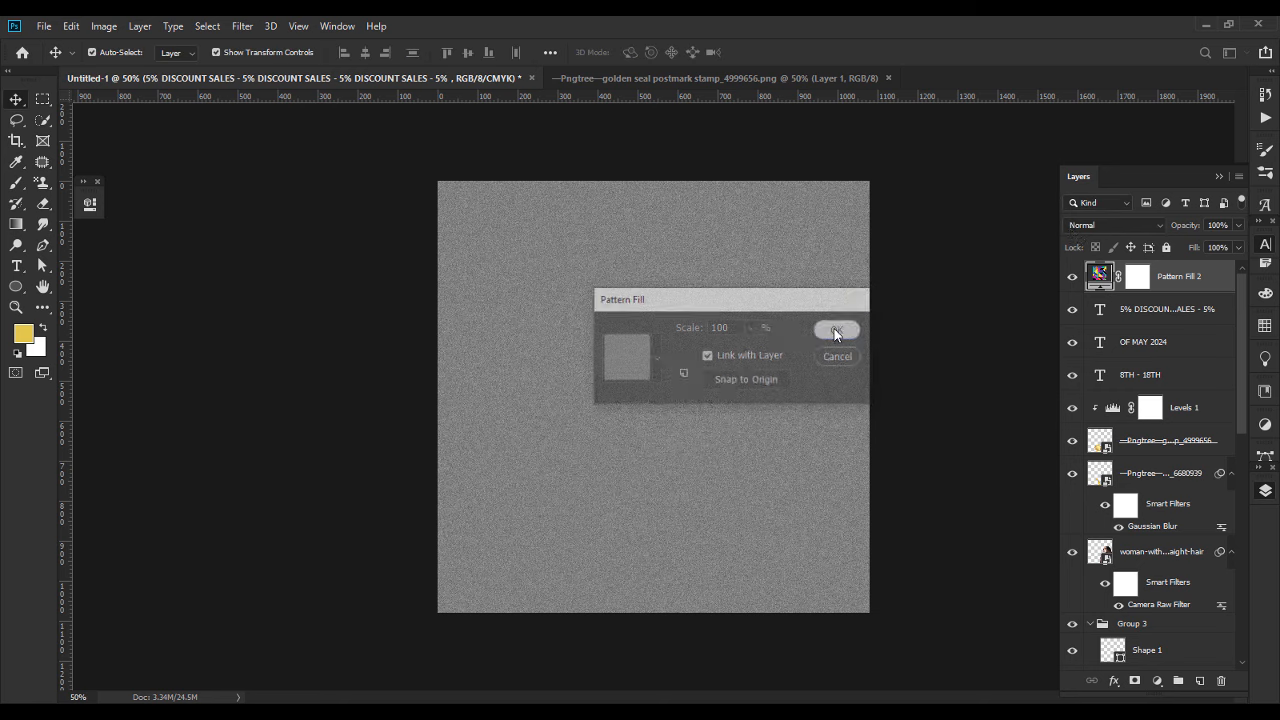
Set the noise pattern fill layer's blend mode to Vivid Light and its opacity to 40%.
{"action": "left_click", "coordinate": [1073, 222]}
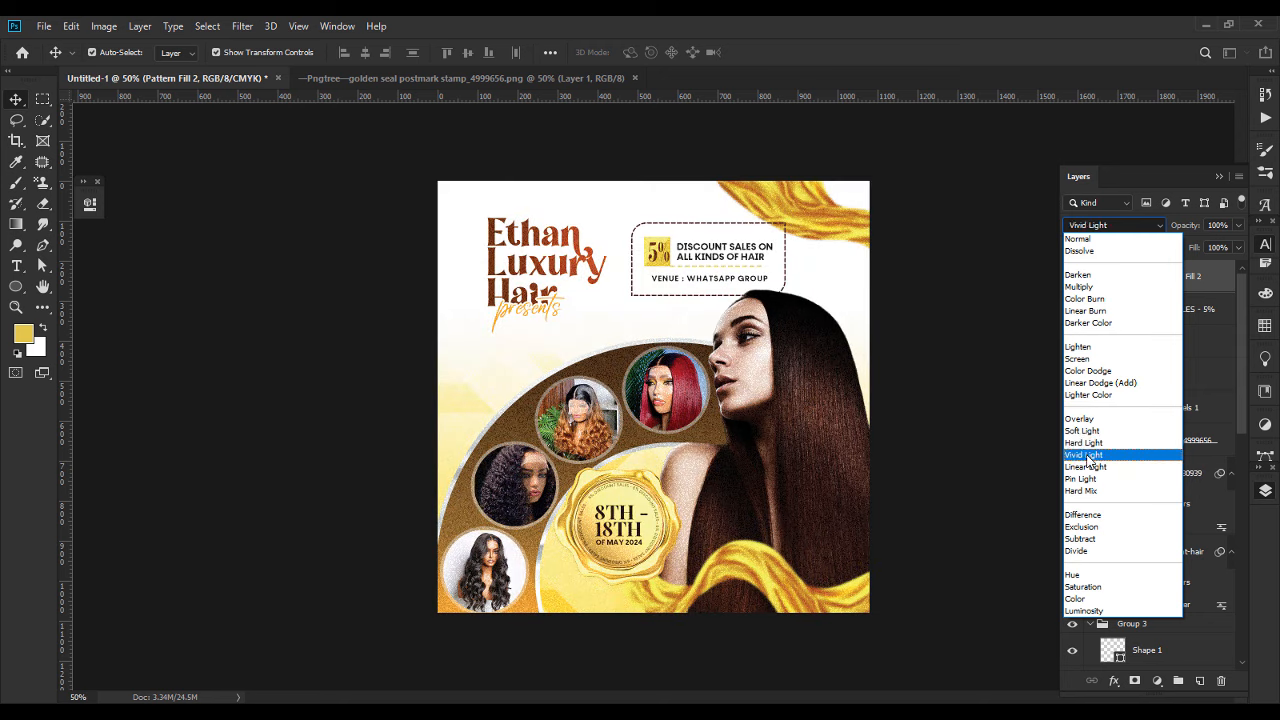
{"action": "left_click", "coordinate": [1088, 455]}
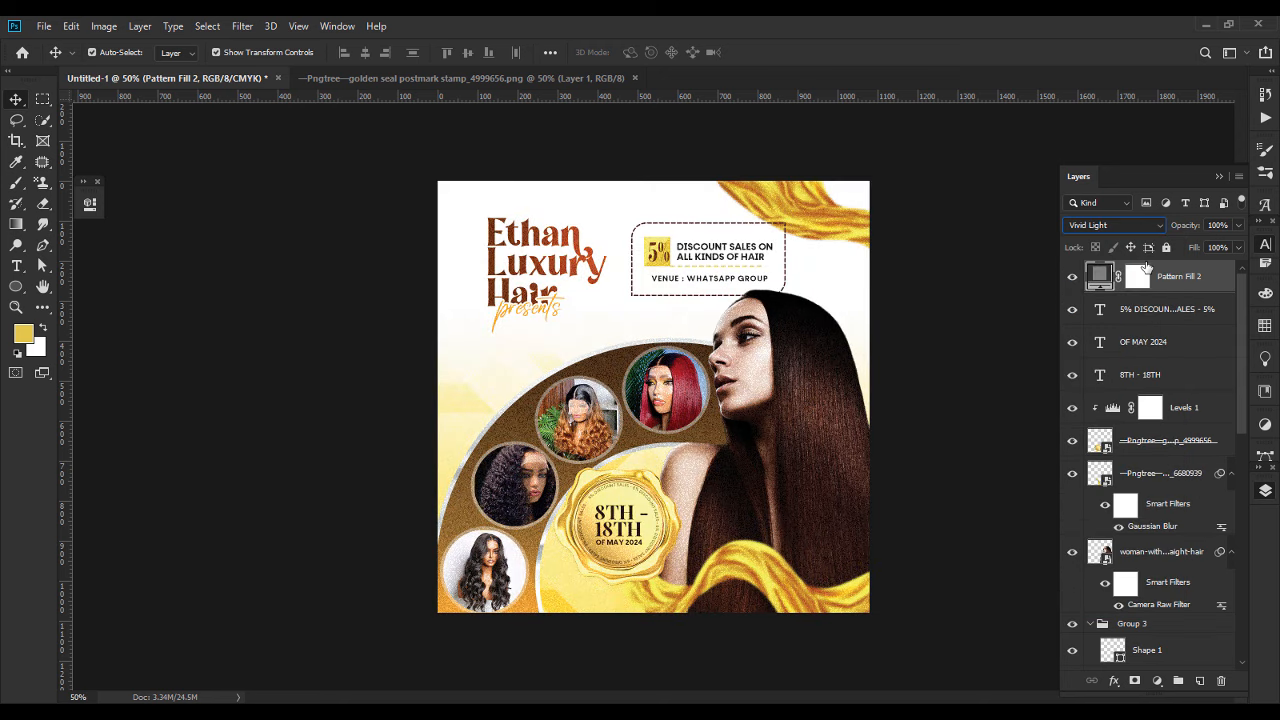
{"action": "left_click", "coordinate": [1218, 225]}
{"action": "type", "text": "4"}
{"action": "left_click", "coordinate": [996, 332]}
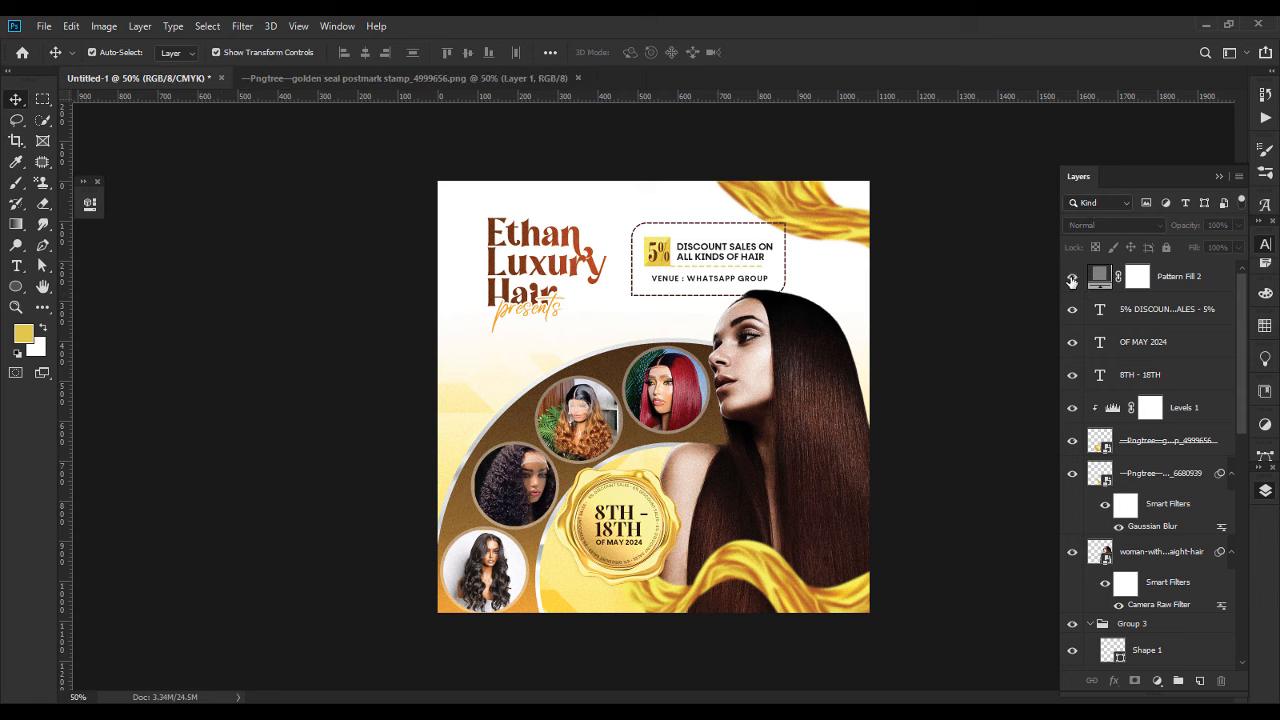
Add a Color Balance adjustment above the pattern fill, set Cyan–Red to 14, and compare the flyer with and without it.
{"action": "left_click", "coordinate": [1176, 281]}
{"action": "left_click", "coordinate": [1158, 682]}
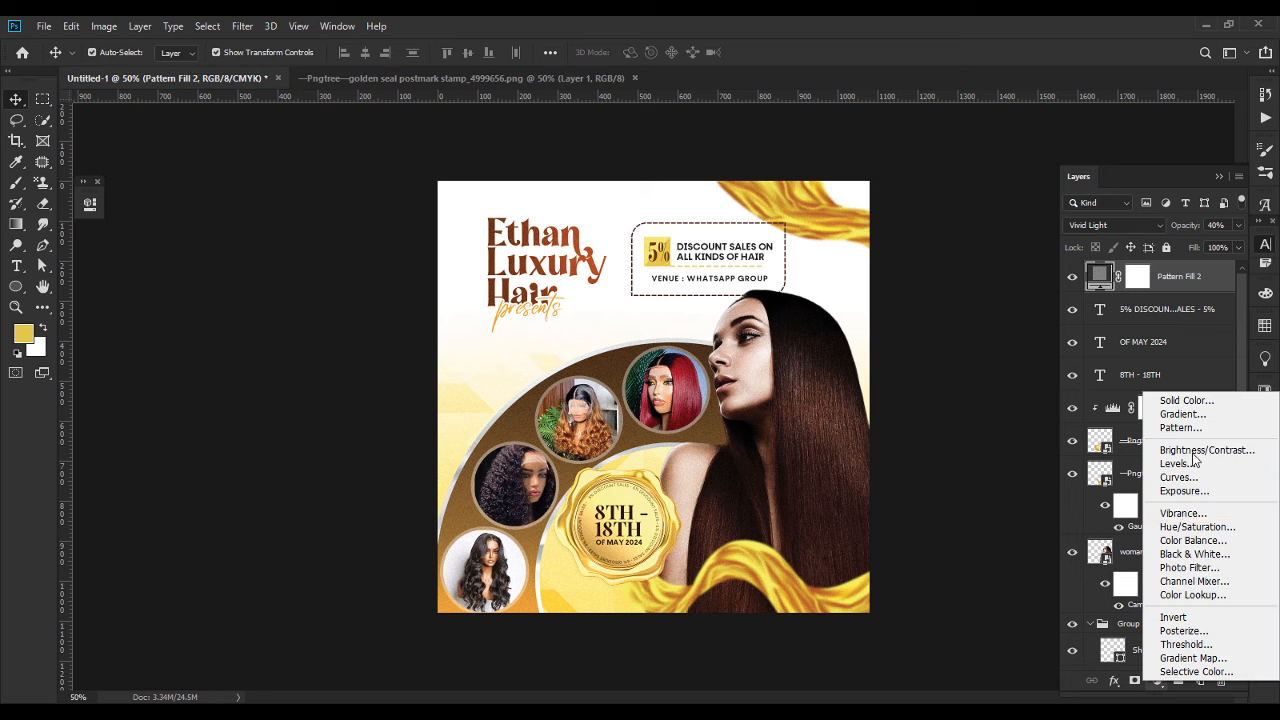
{"action": "left_click", "coordinate": [1194, 540]}
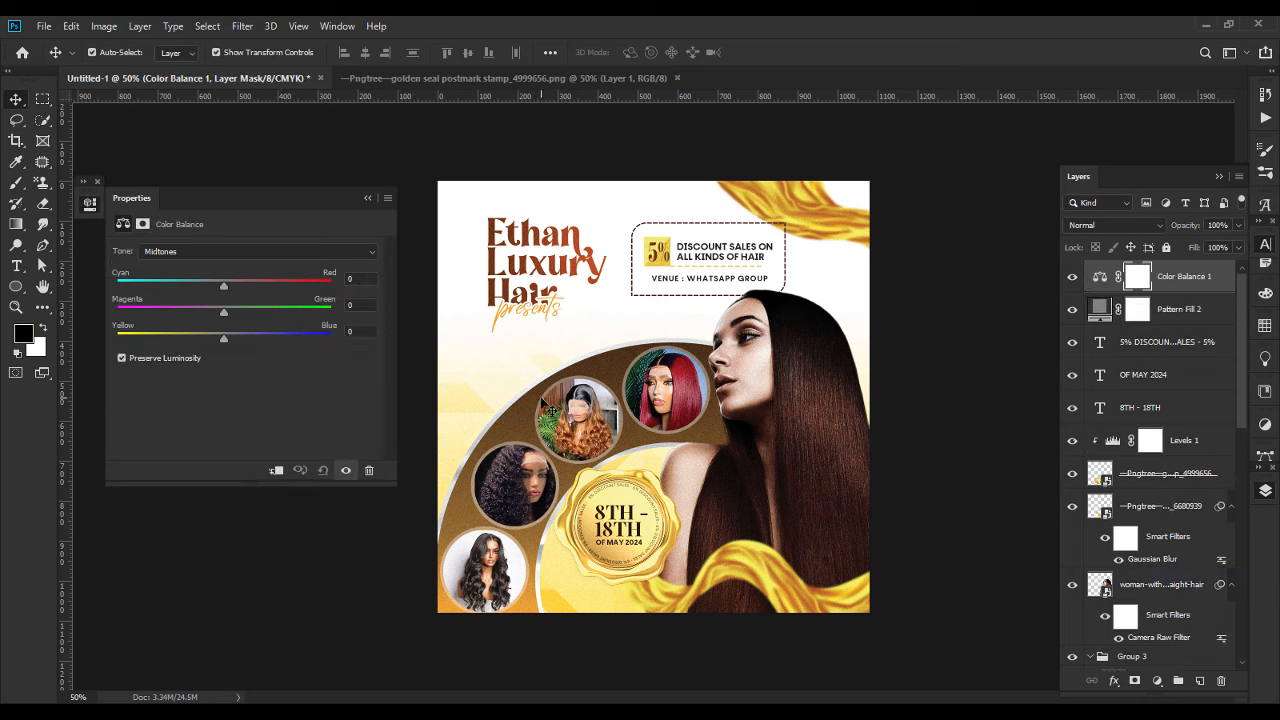
{"action": "left_click", "coordinate": [360, 278]}
{"action": "left_click", "coordinate": [277, 251]}
{"action": "left_click", "coordinate": [270, 288]}
{"action": "left_click", "coordinate": [360, 279]}
{"action": "type", "text": "14"}
{"action": "key", "text": "Return"}
{"action": "left_click", "coordinate": [369, 197]}
{"action": "left_click", "coordinate": [1073, 279]}
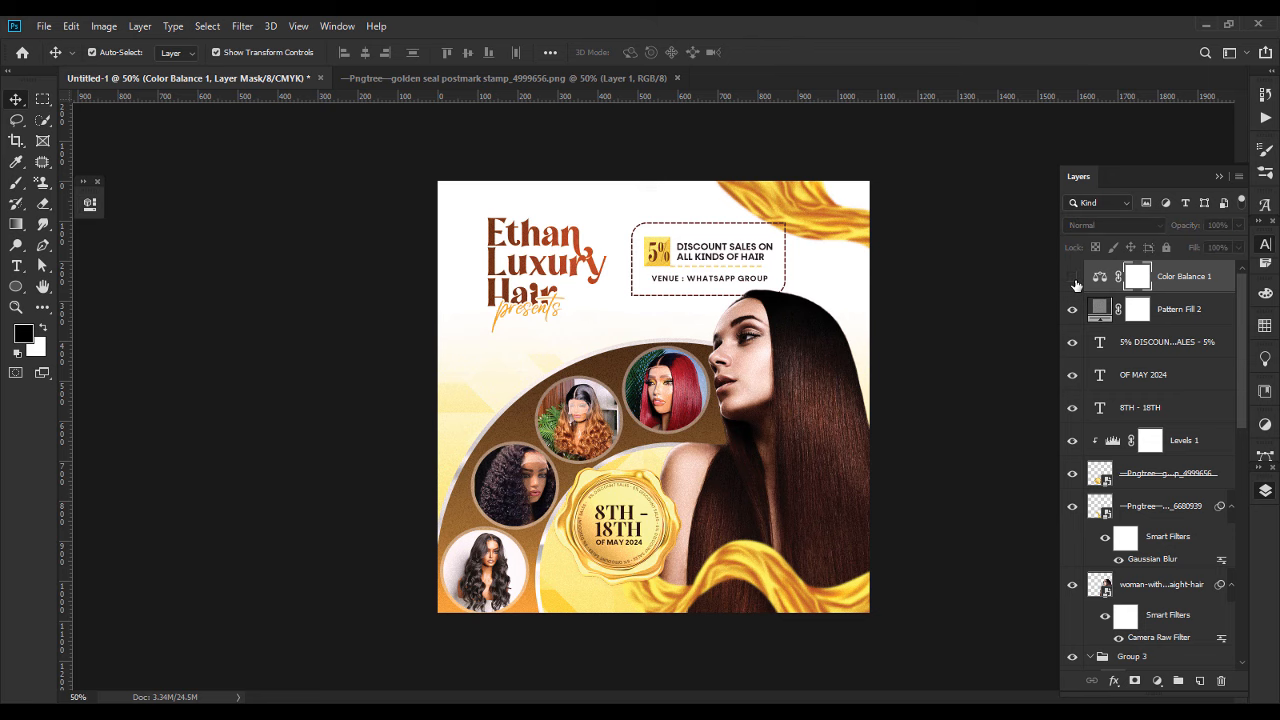
{"action": "left_click", "coordinate": [1073, 279]}
Show the whole flyer in full-screen mode to review the finished design.
{"action": "left_click", "coordinate": [1188, 316]}
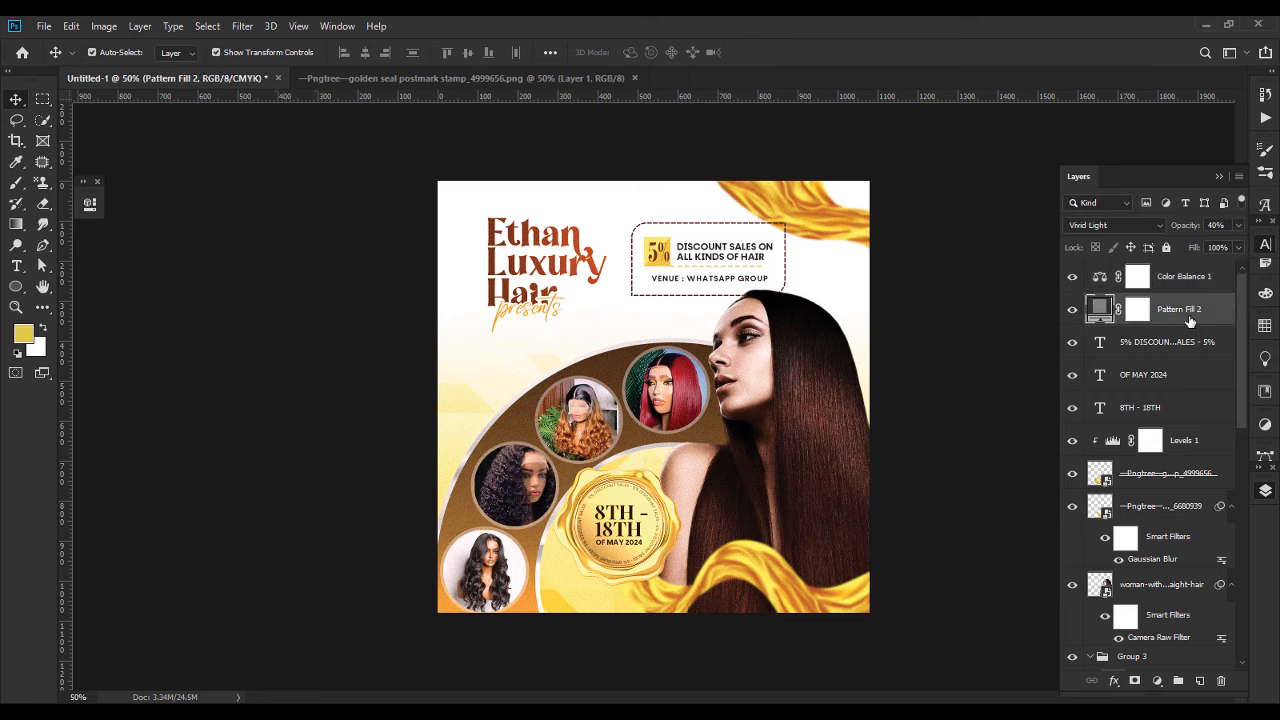
{"action": "key", "text": "ctrl+plus"}
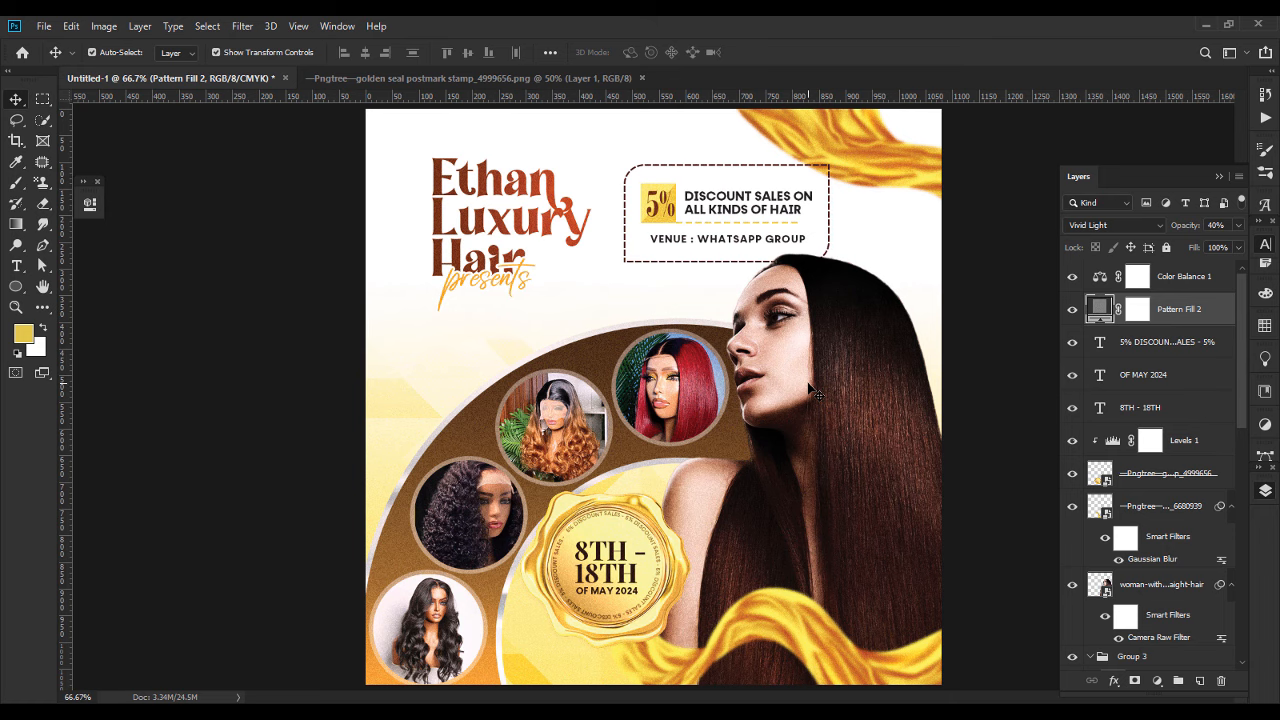
{"action": "key", "text": "f"}
{"action": "key", "text": "f"}
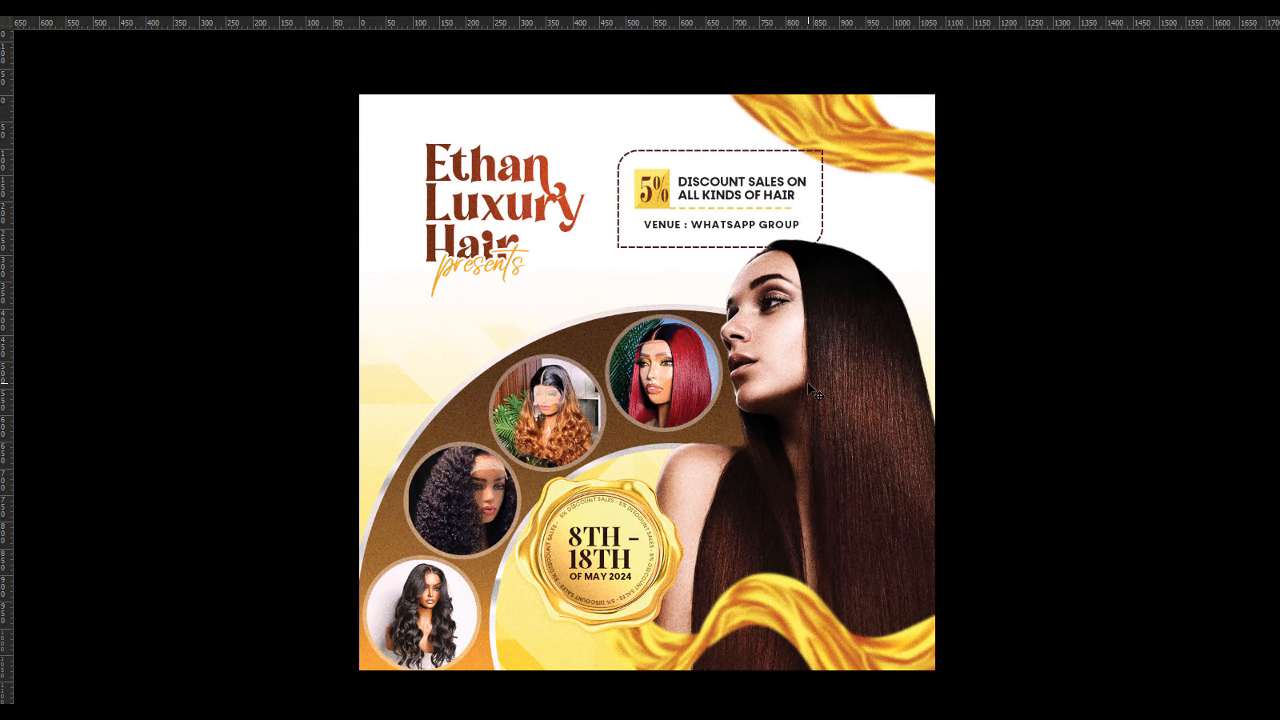